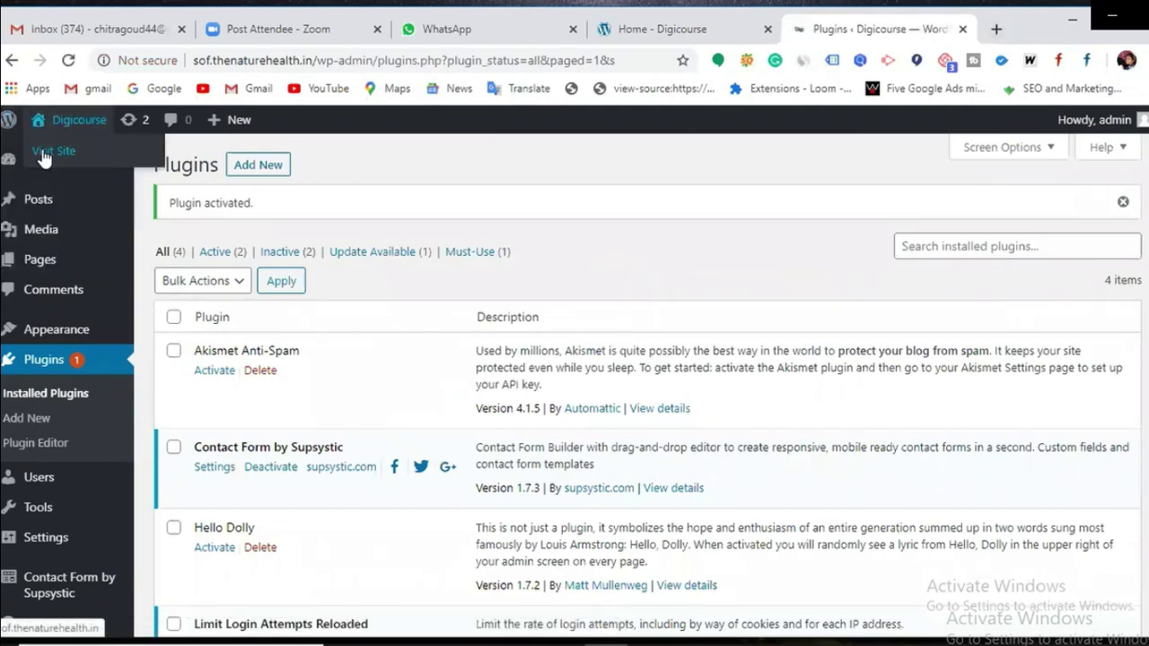
Step: Open the live Digicourse site in a new tab and scroll through its About Us page
{"action": "right_click", "coordinate": [44, 157]}
{"action": "left_click", "coordinate": [90, 159]}
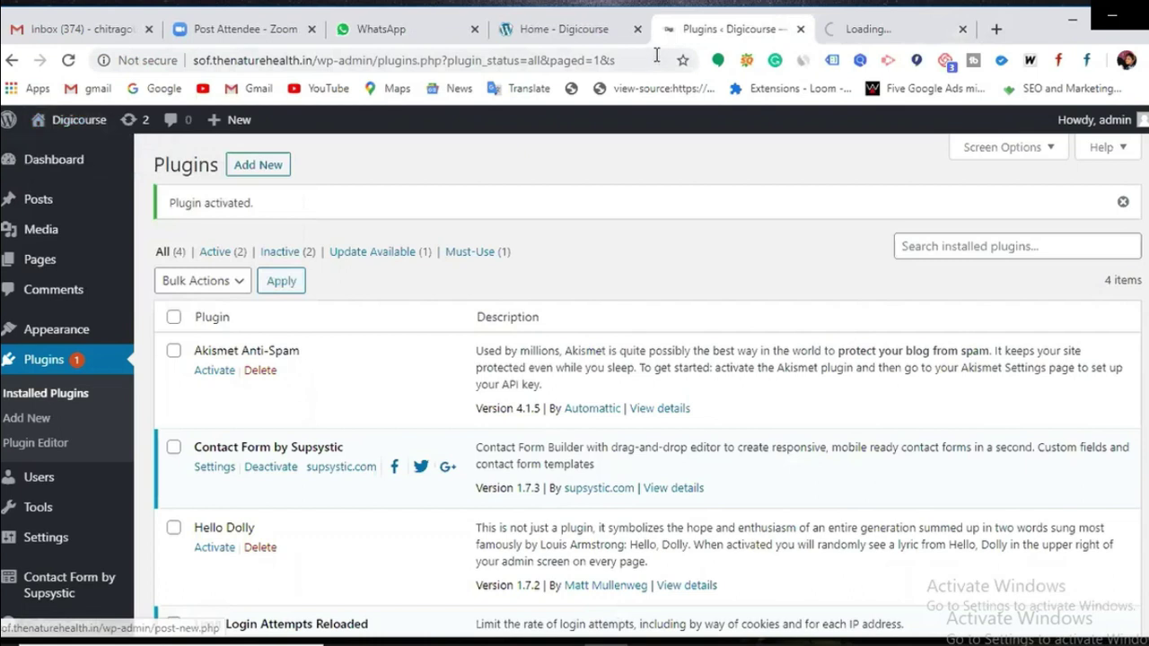
{"action": "left_click", "coordinate": [847, 30]}
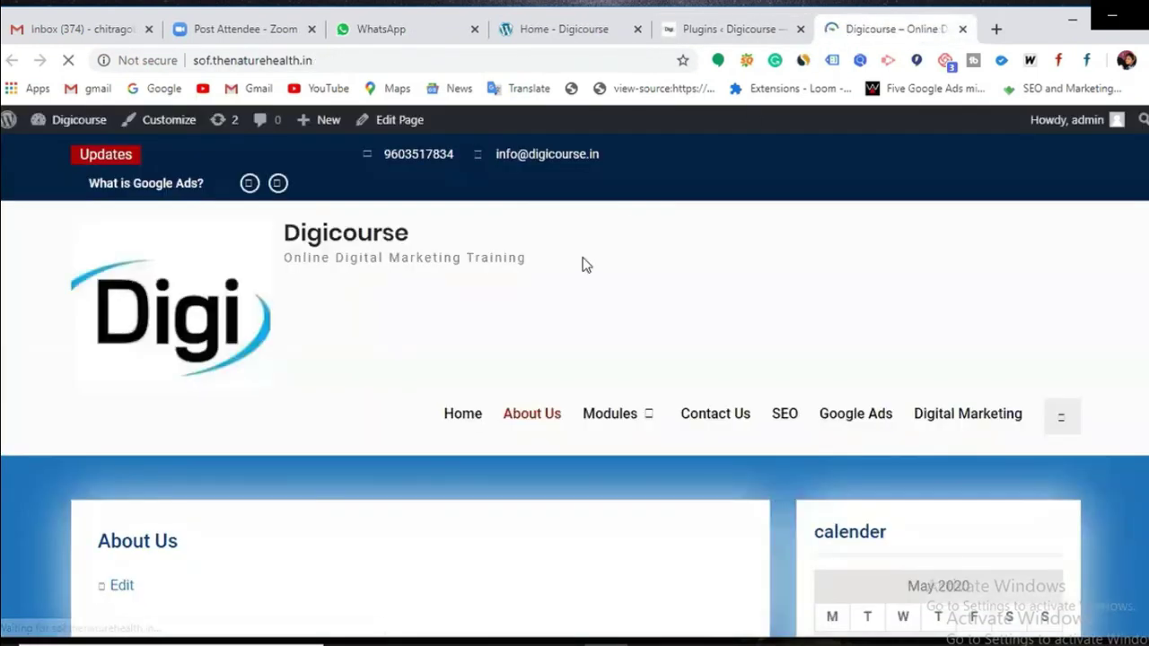
{"action": "scroll", "coordinate": [582, 265], "scroll_direction": "down", "scroll_amount": 8}
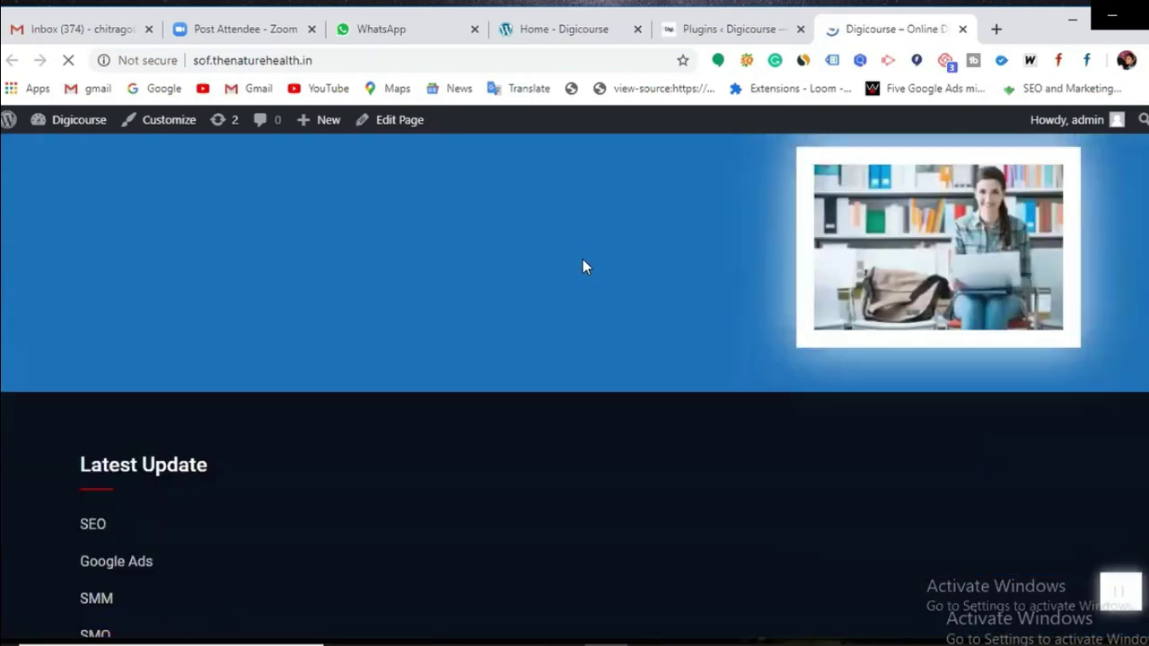
{"action": "scroll", "coordinate": [582, 258], "scroll_direction": "down", "scroll_amount": 2}
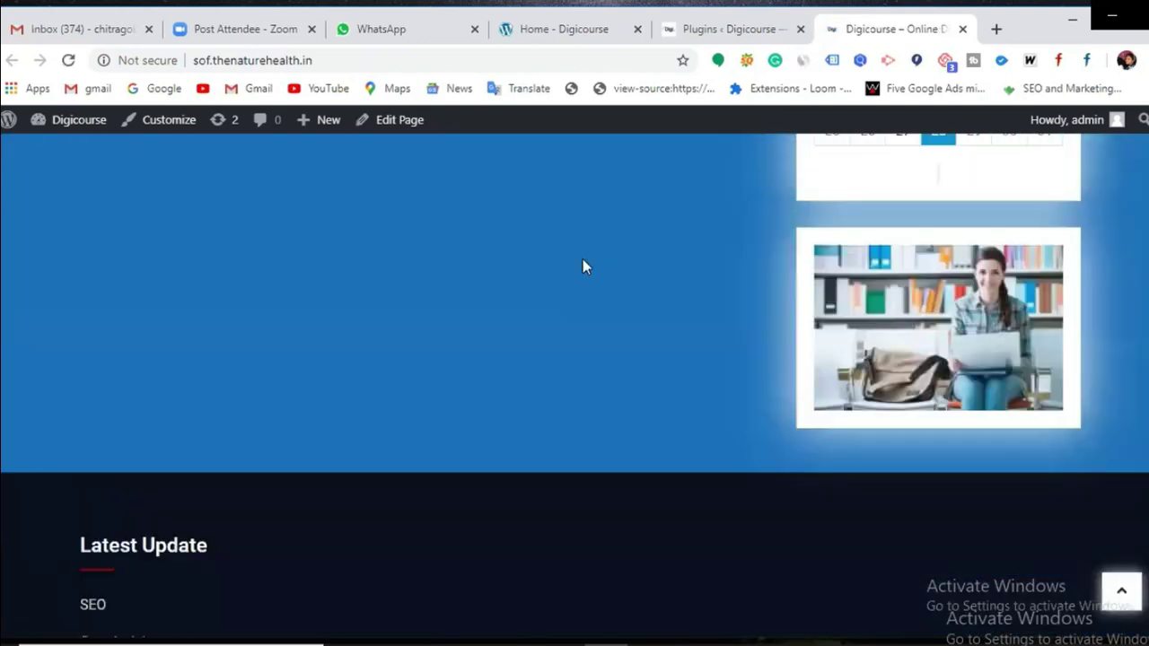
{"action": "scroll", "coordinate": [583, 262], "scroll_direction": "up", "scroll_amount": 10}
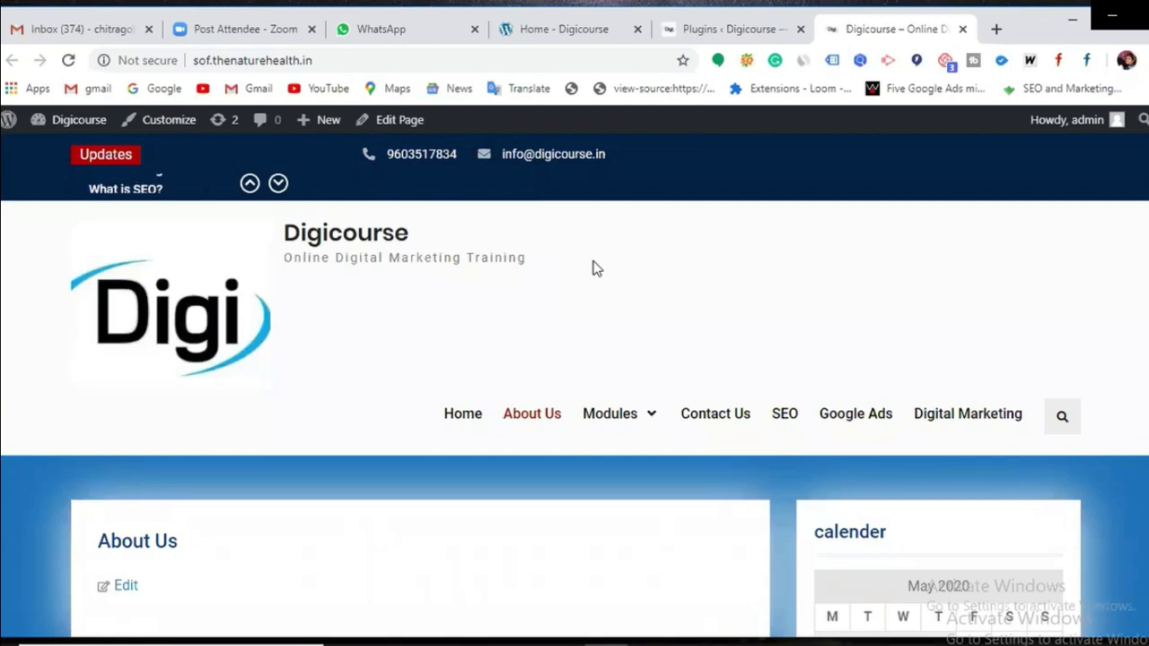
{"action": "scroll", "coordinate": [592, 266], "scroll_direction": "down", "scroll_amount": 2}
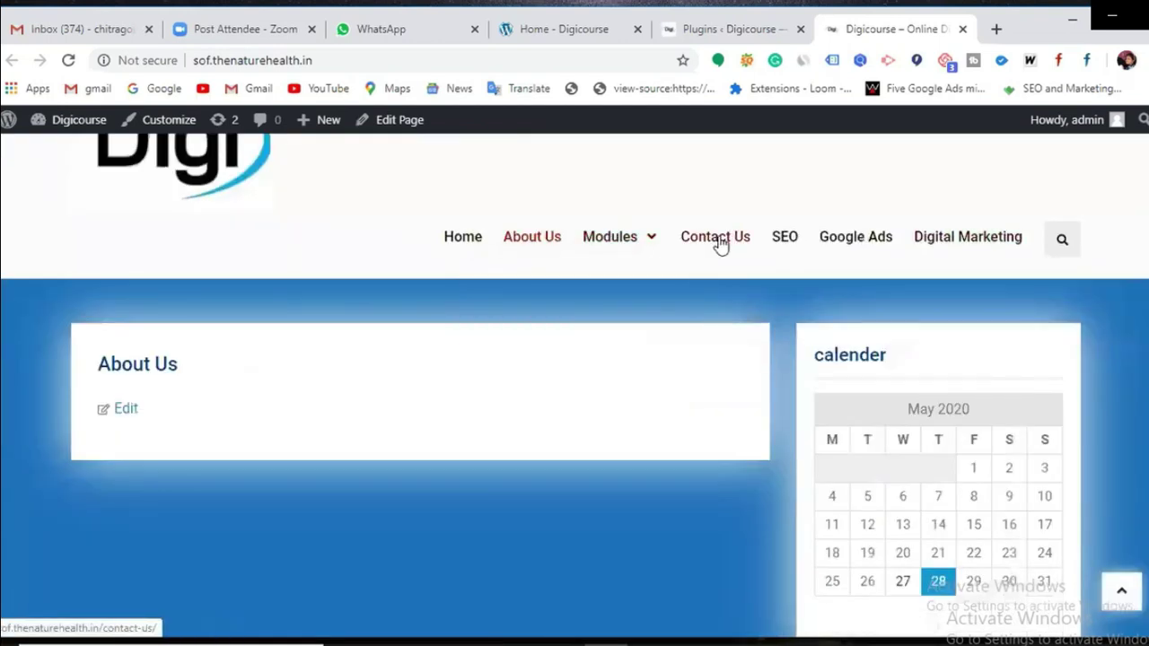
Step: Go to the site's Contact Us page and scroll through its content
{"action": "left_click", "coordinate": [720, 242]}
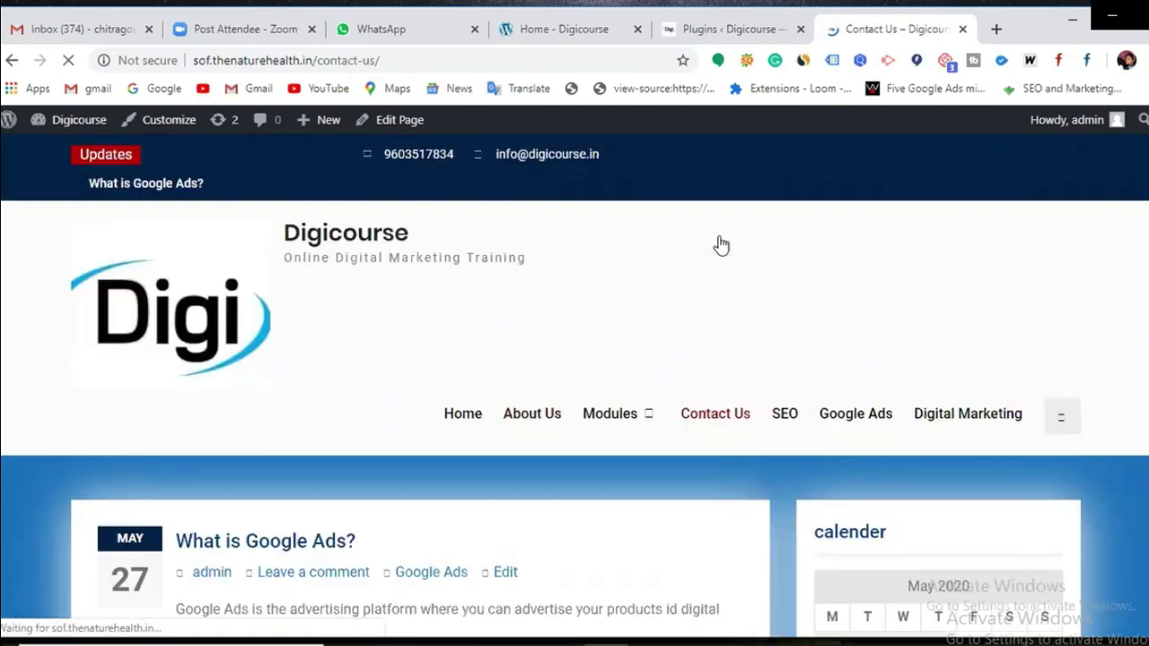
{"action": "scroll", "coordinate": [720, 244], "scroll_direction": "down", "scroll_amount": 8}
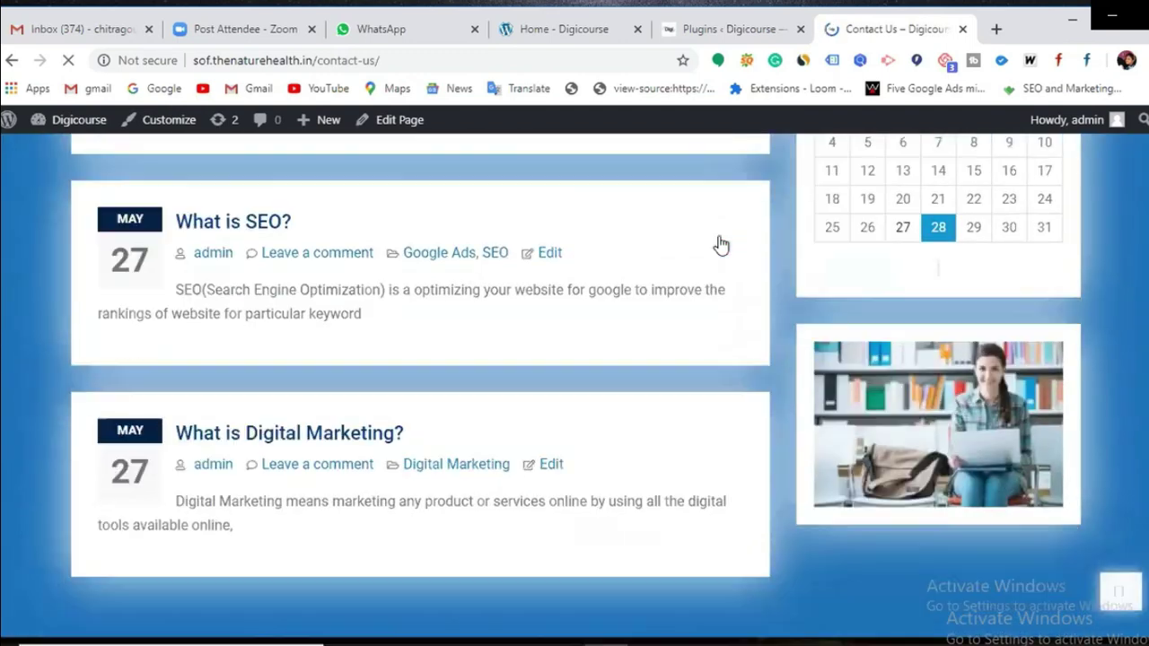
{"action": "scroll", "coordinate": [720, 244], "scroll_direction": "down", "scroll_amount": 1}
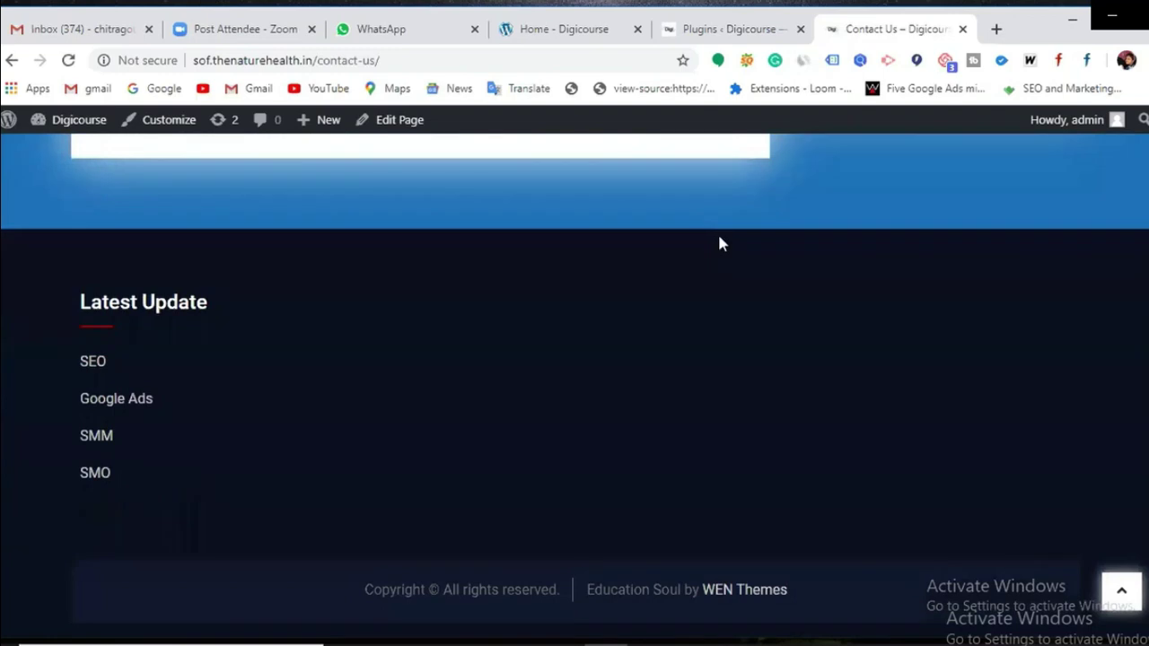
{"action": "scroll", "coordinate": [718, 243], "scroll_direction": "up", "scroll_amount": 5}
{"action": "scroll", "coordinate": [719, 244], "scroll_direction": "up", "scroll_amount": 6}
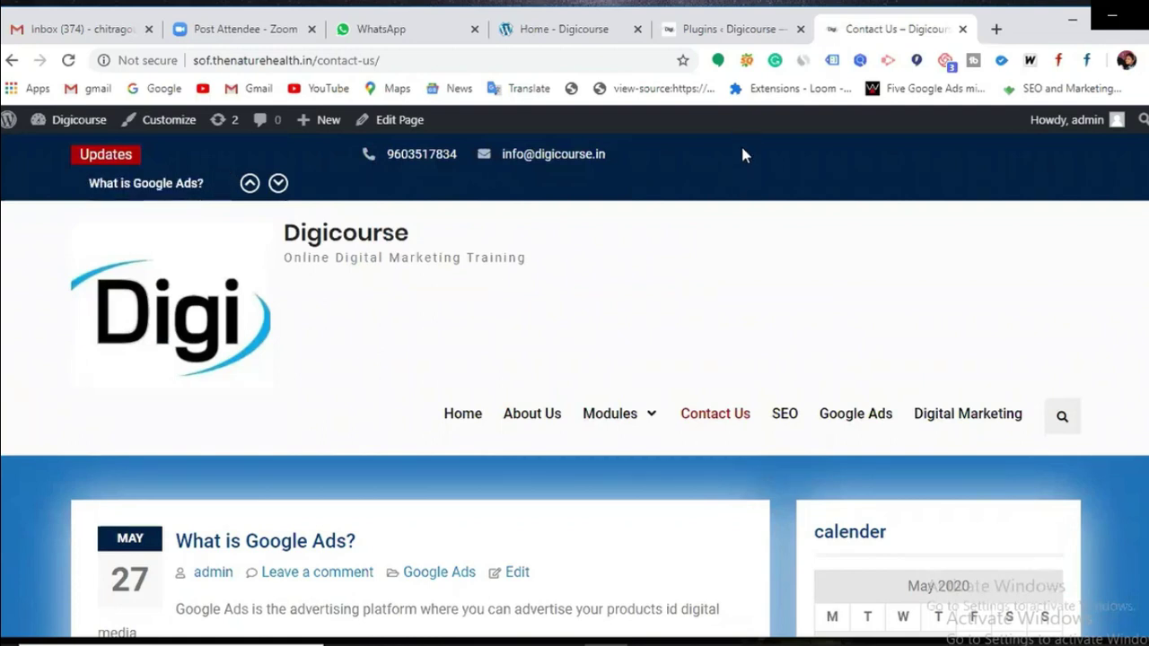
Step: Return to the Plugins admin page, check the Notepad notes, and find Contact Form by Supsystic
{"action": "left_click", "coordinate": [757, 36]}
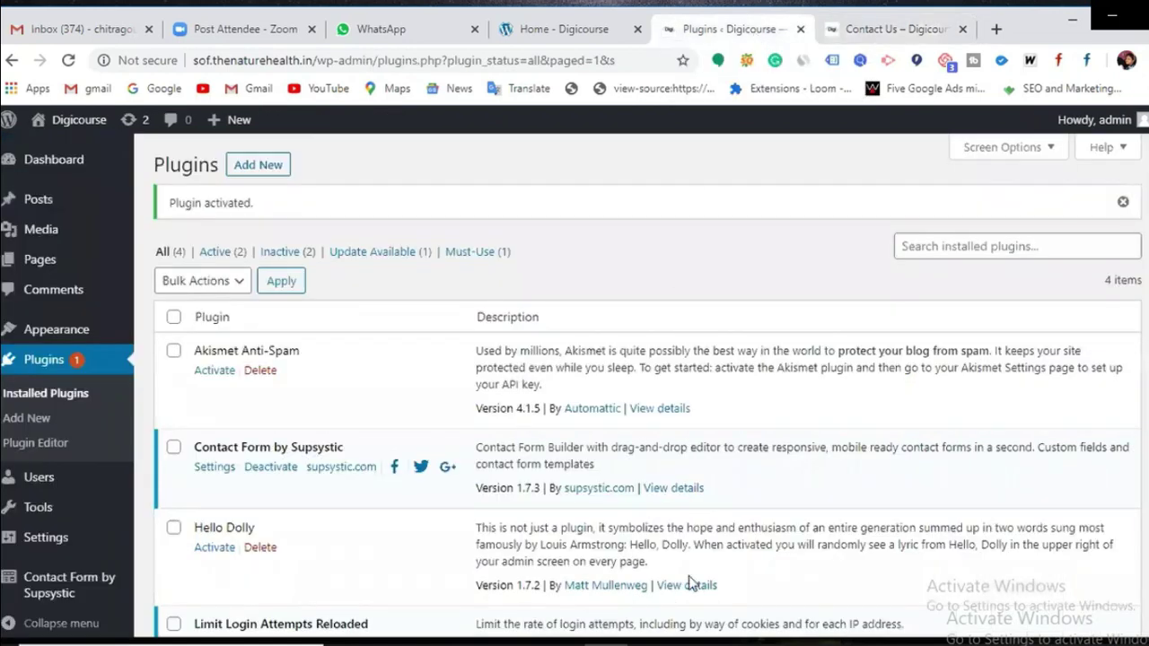
{"action": "left_click", "coordinate": [574, 616]}
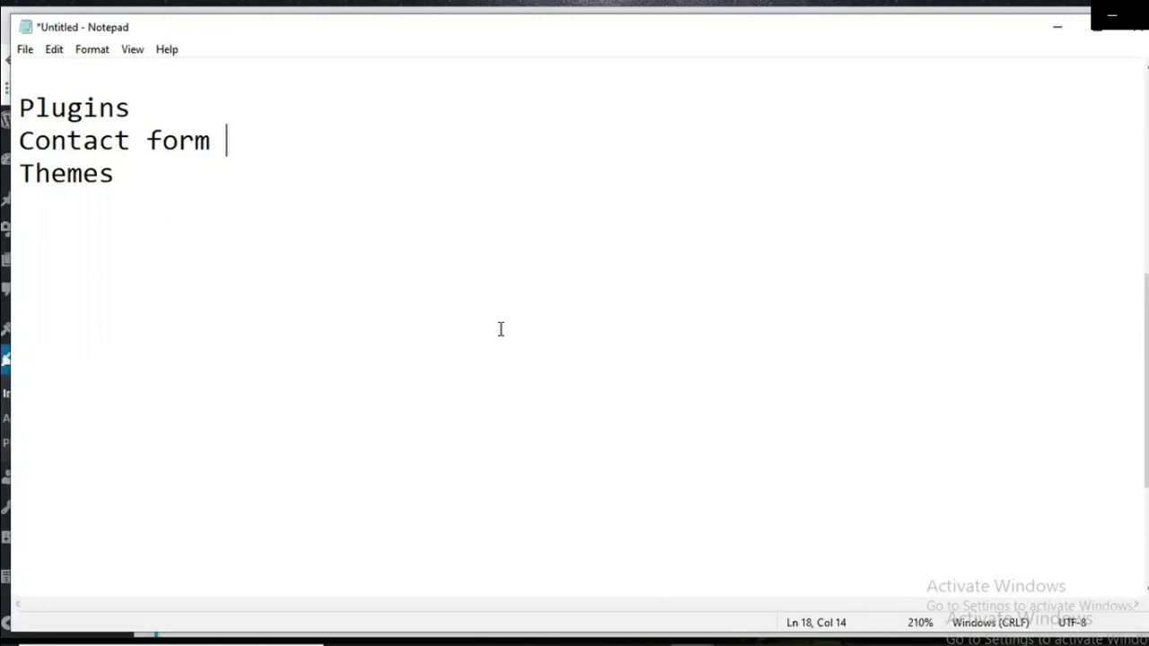
{"action": "left_click", "coordinate": [1070, 33]}
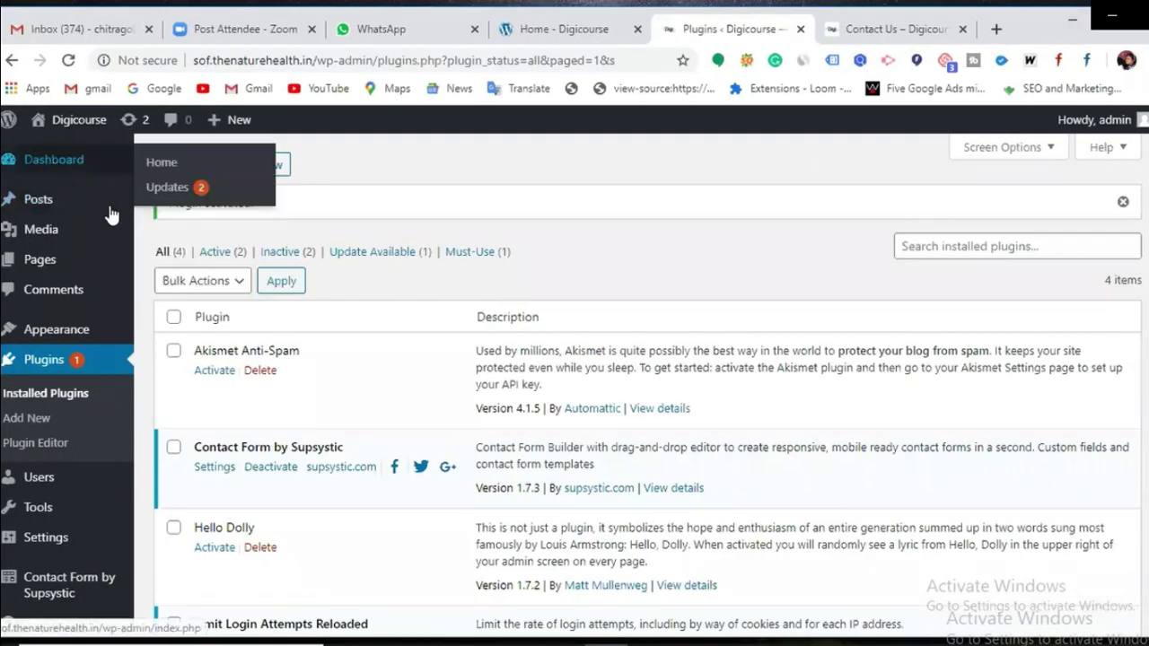
{"action": "mouse_move", "coordinate": [43, 594]}
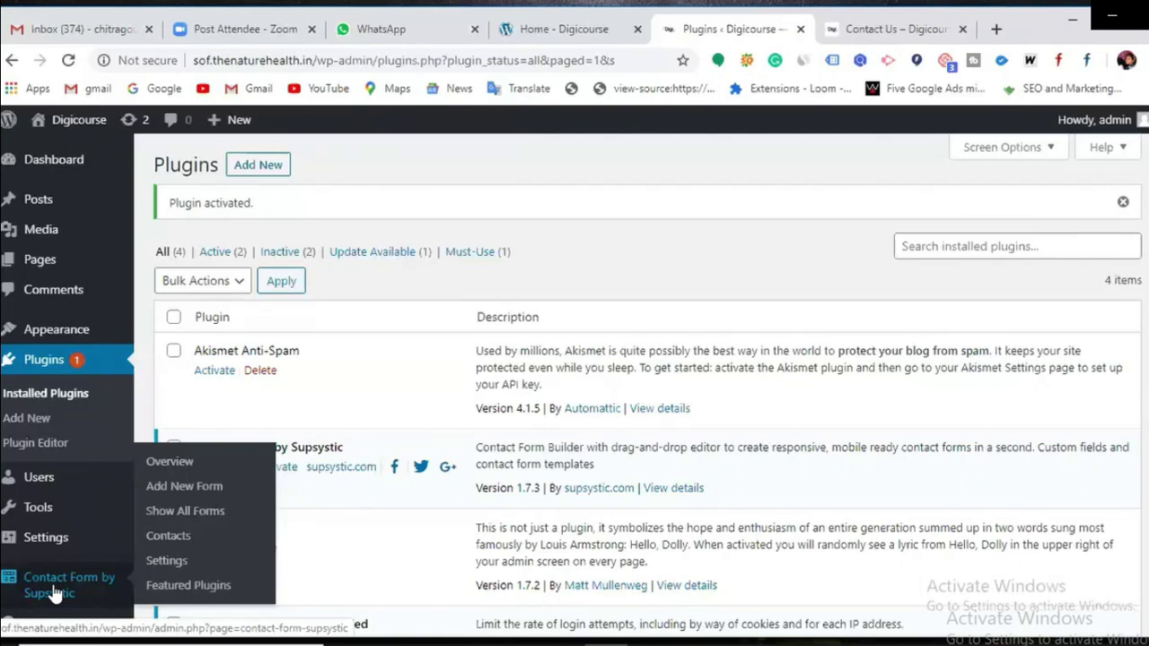
{"action": "scroll", "coordinate": [56, 593], "scroll_direction": "down", "scroll_amount": 1}
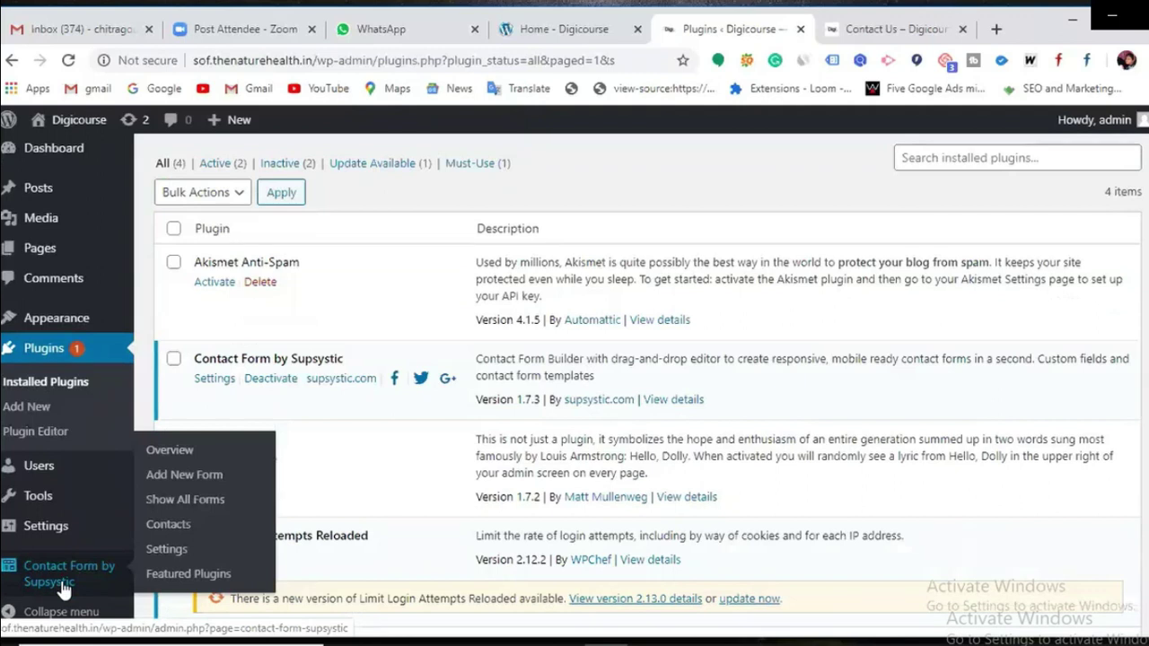
Step: Open Contact Form by Supsystic and start a new form from the empty forms list
{"action": "left_click", "coordinate": [63, 585]}
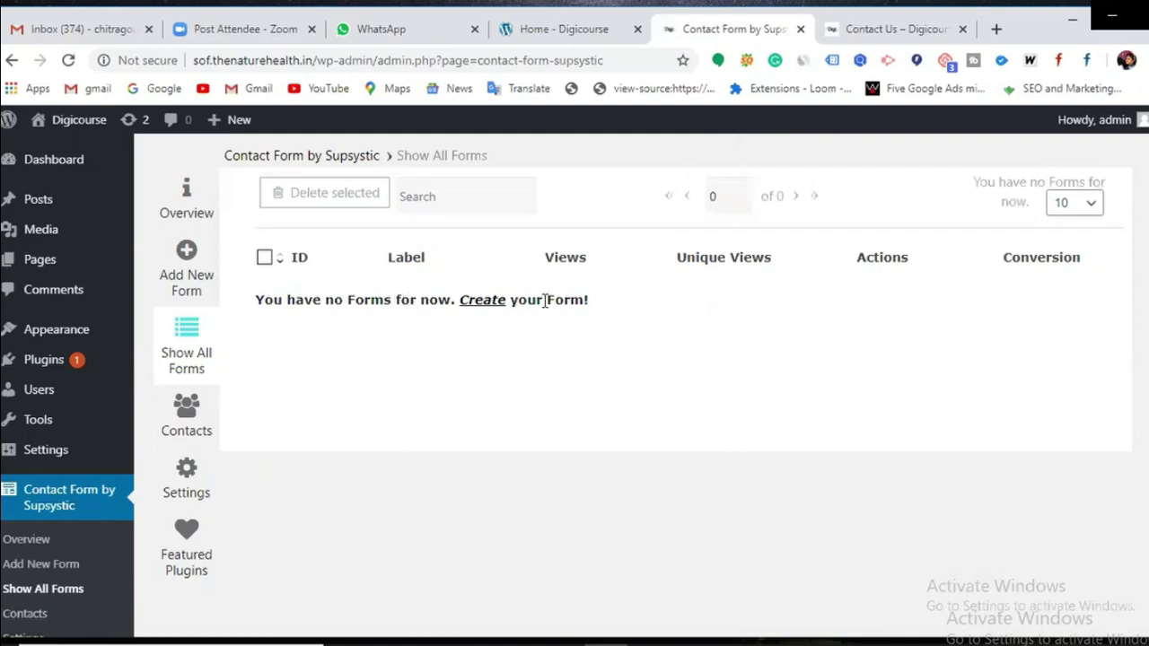
{"action": "left_click", "coordinate": [483, 299]}
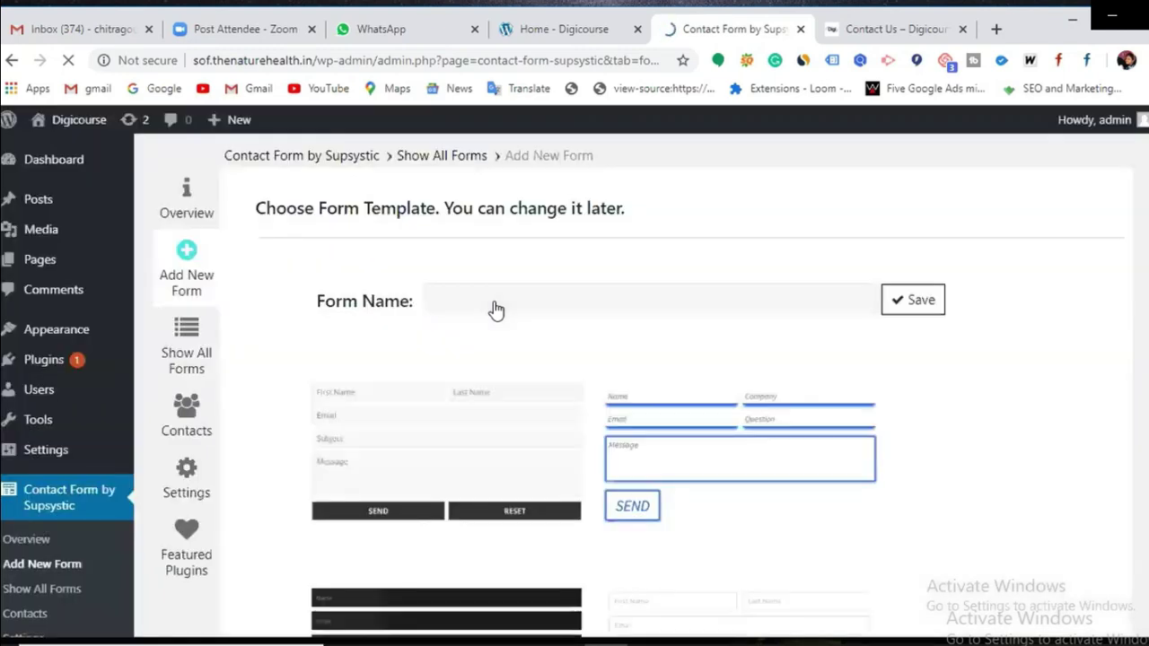
Step: Name the new form '9pm' and choose the Support Service template
{"action": "left_click", "coordinate": [432, 300]}
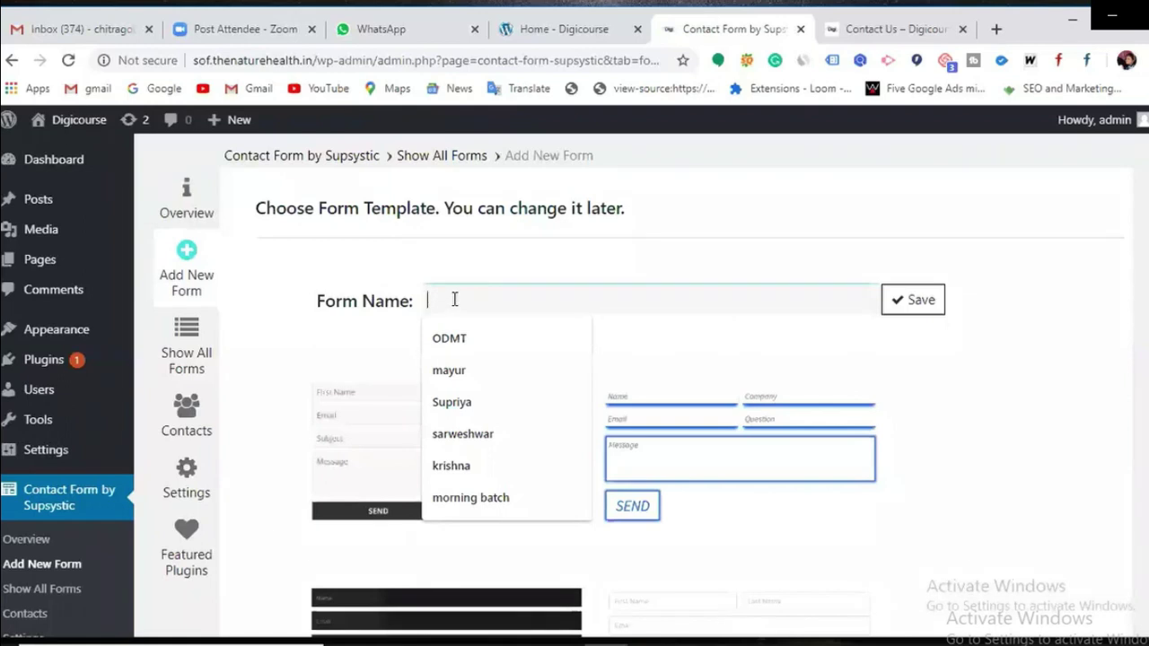
{"action": "type", "text": "9pm"}
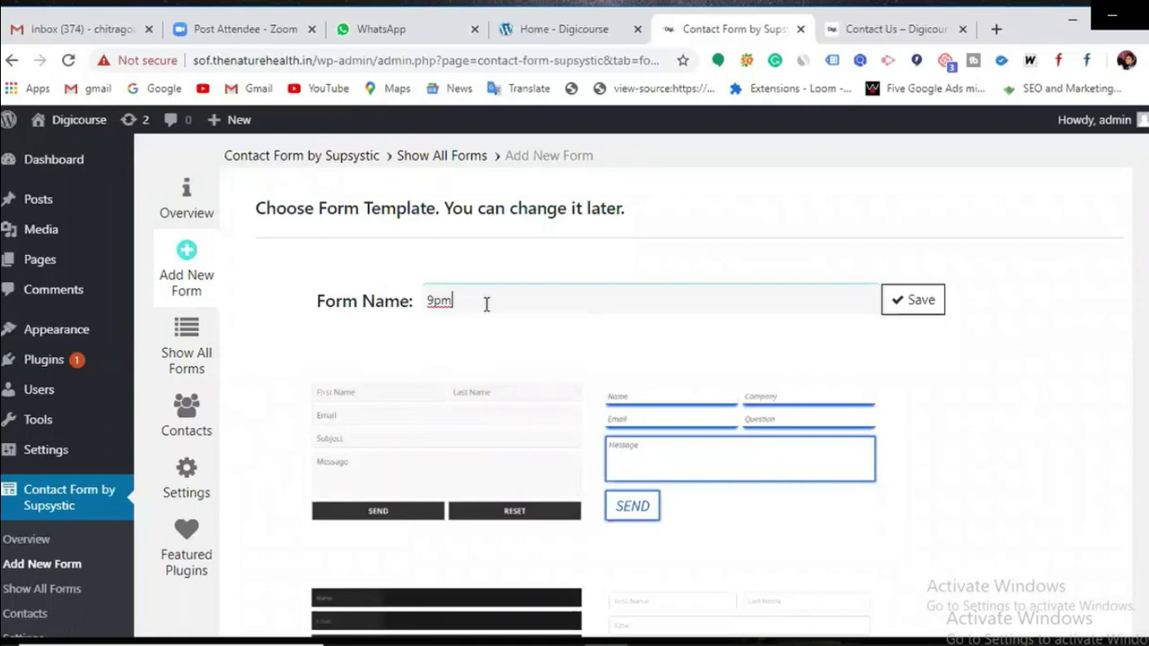
{"action": "scroll", "coordinate": [572, 332], "scroll_direction": "down", "scroll_amount": 2}
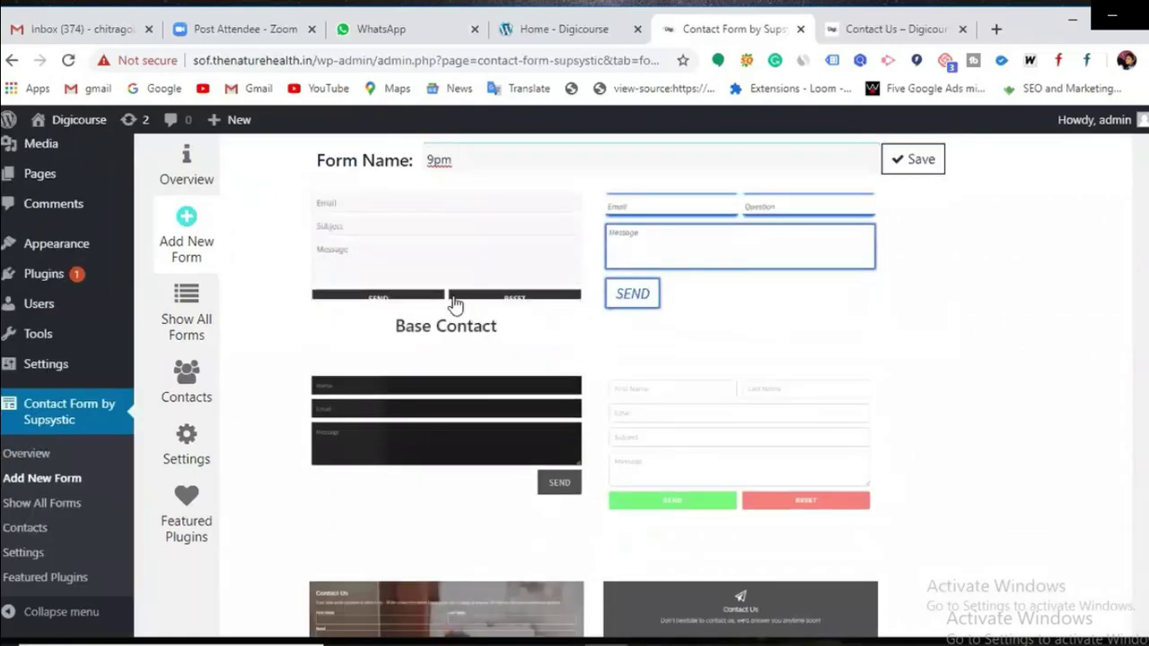
{"action": "scroll", "coordinate": [587, 368], "scroll_direction": "down", "scroll_amount": 1}
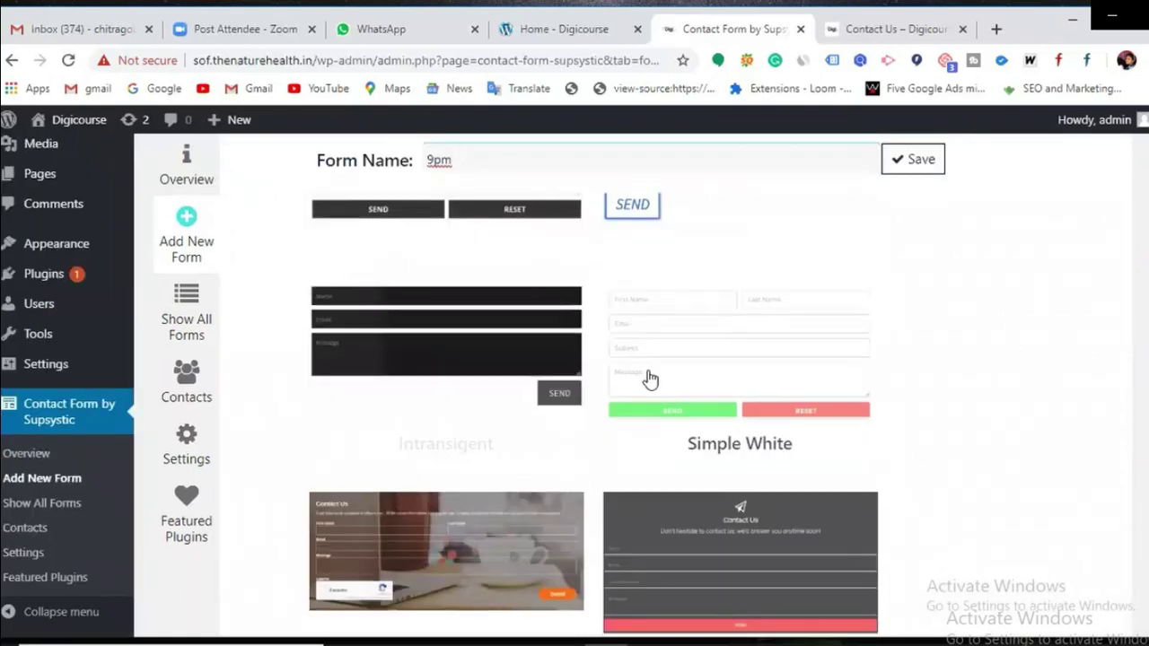
{"action": "scroll", "coordinate": [500, 469], "scroll_direction": "down", "scroll_amount": 2}
{"action": "scroll", "coordinate": [606, 463], "scroll_direction": "down", "scroll_amount": 5}
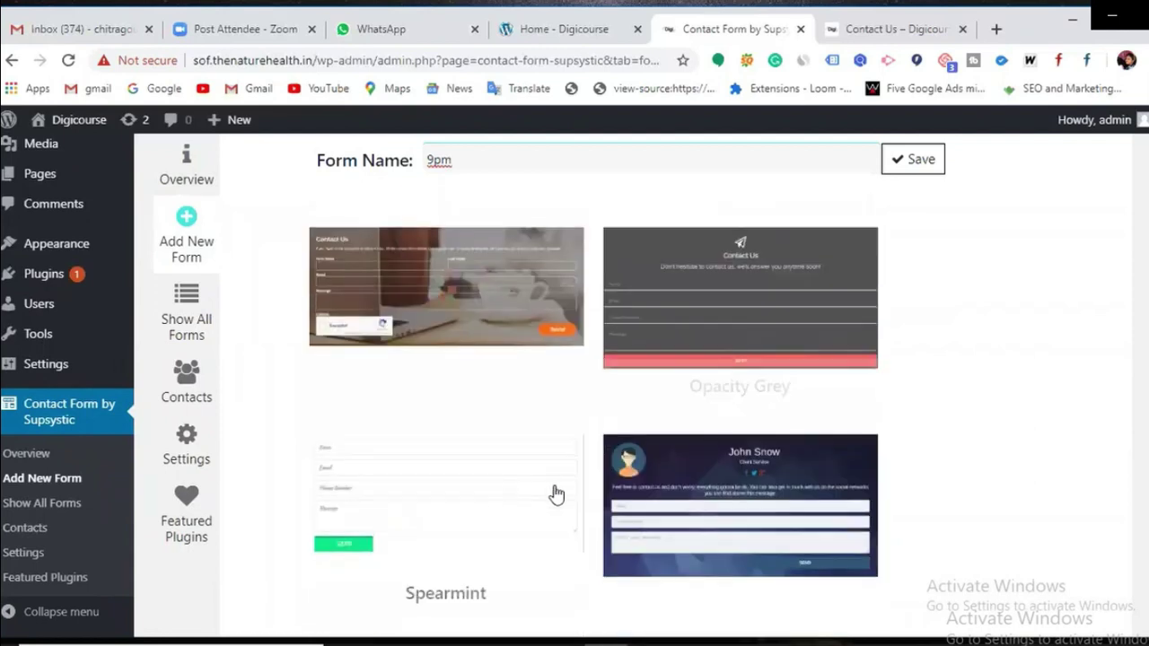
{"action": "scroll", "coordinate": [690, 462], "scroll_direction": "down", "scroll_amount": 2}
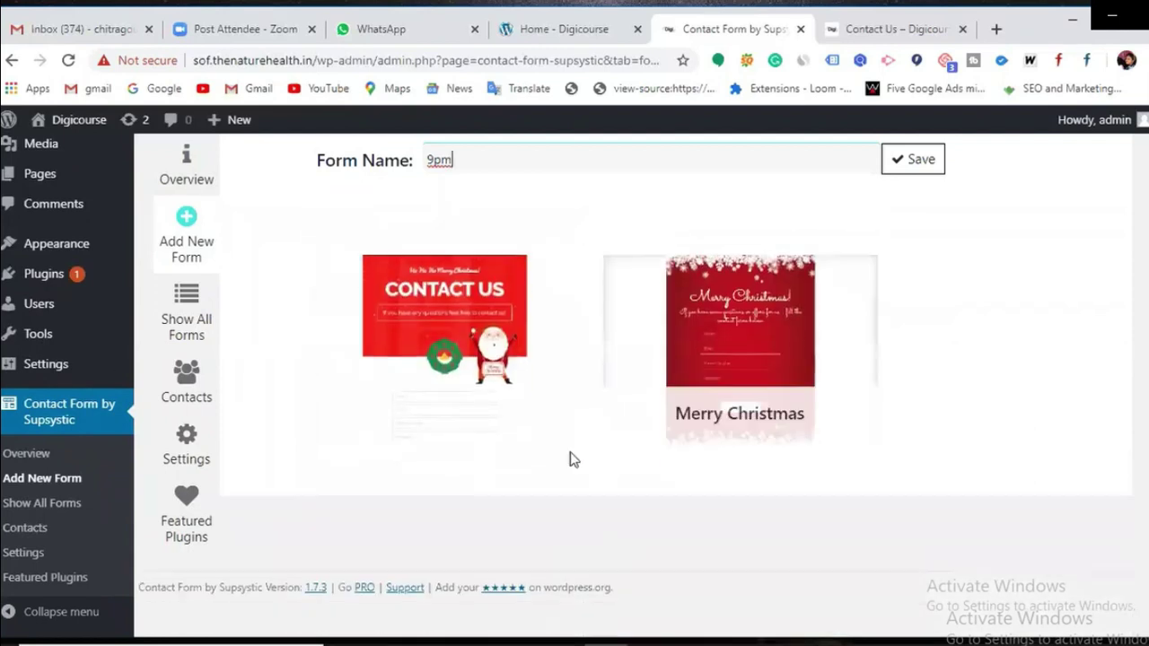
{"action": "scroll", "coordinate": [526, 456], "scroll_direction": "up", "scroll_amount": 6}
{"action": "scroll", "coordinate": [509, 451], "scroll_direction": "up", "scroll_amount": 2}
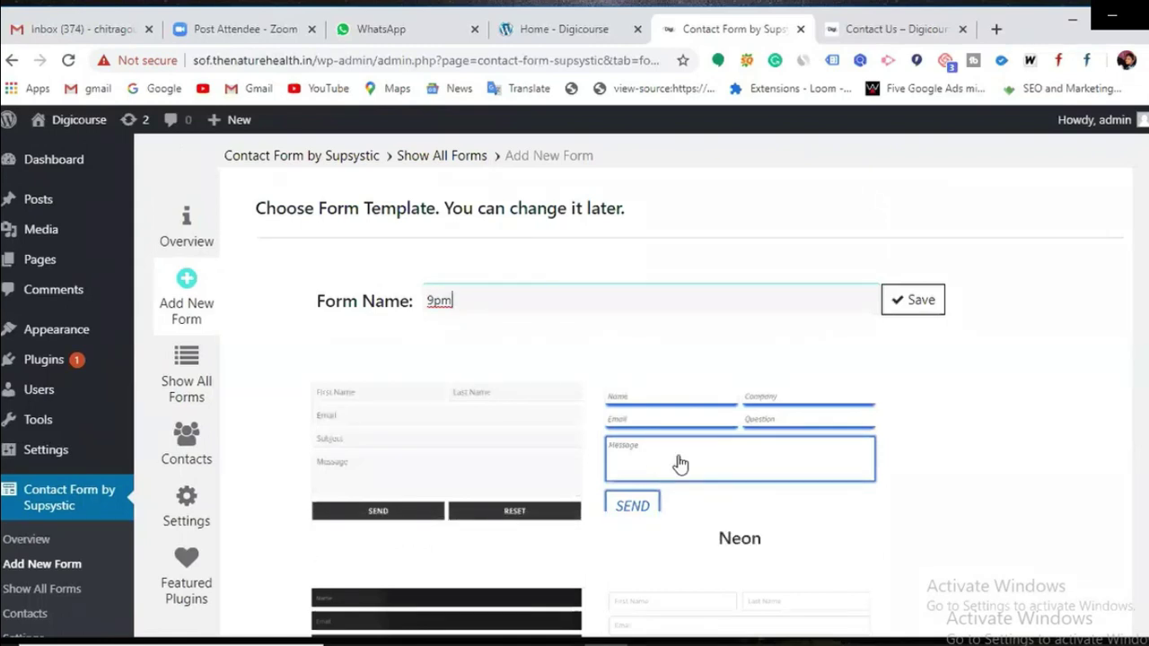
{"action": "scroll", "coordinate": [679, 463], "scroll_direction": "down", "scroll_amount": 6}
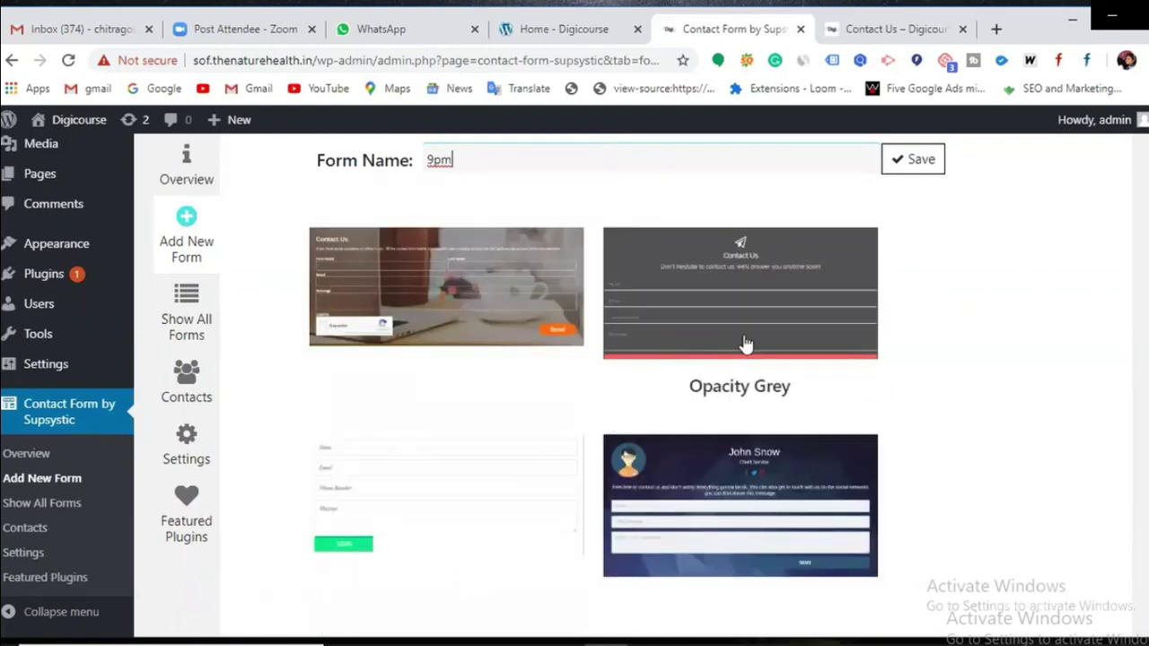
{"action": "scroll", "coordinate": [656, 464], "scroll_direction": "down", "scroll_amount": 1}
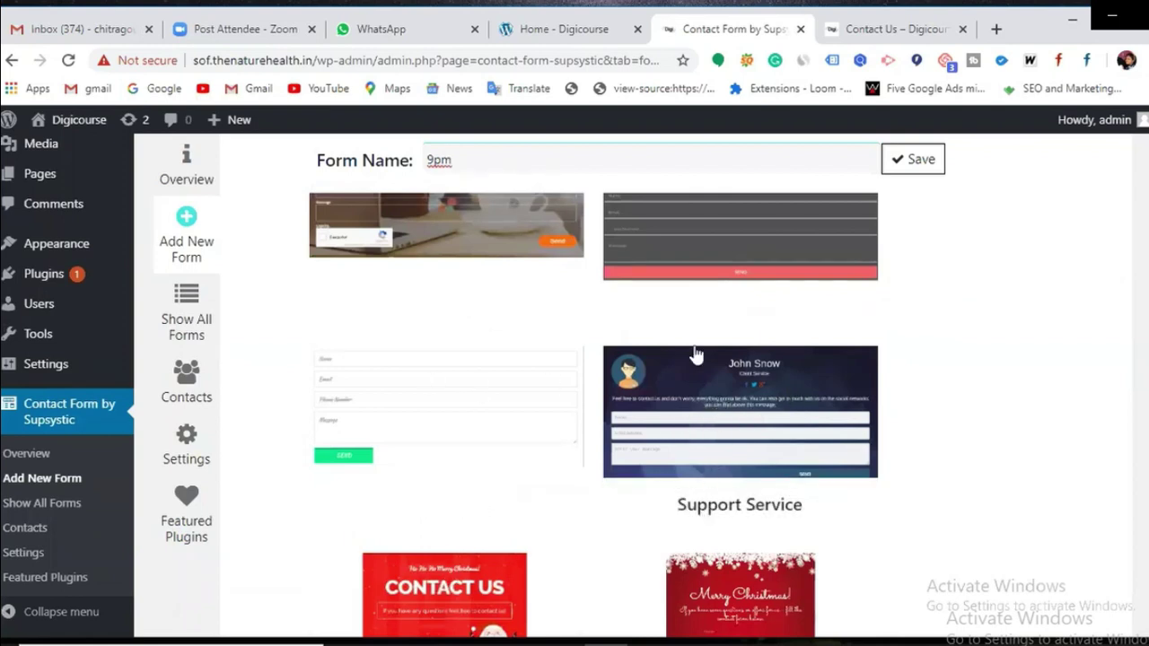
{"action": "left_click", "coordinate": [728, 384]}
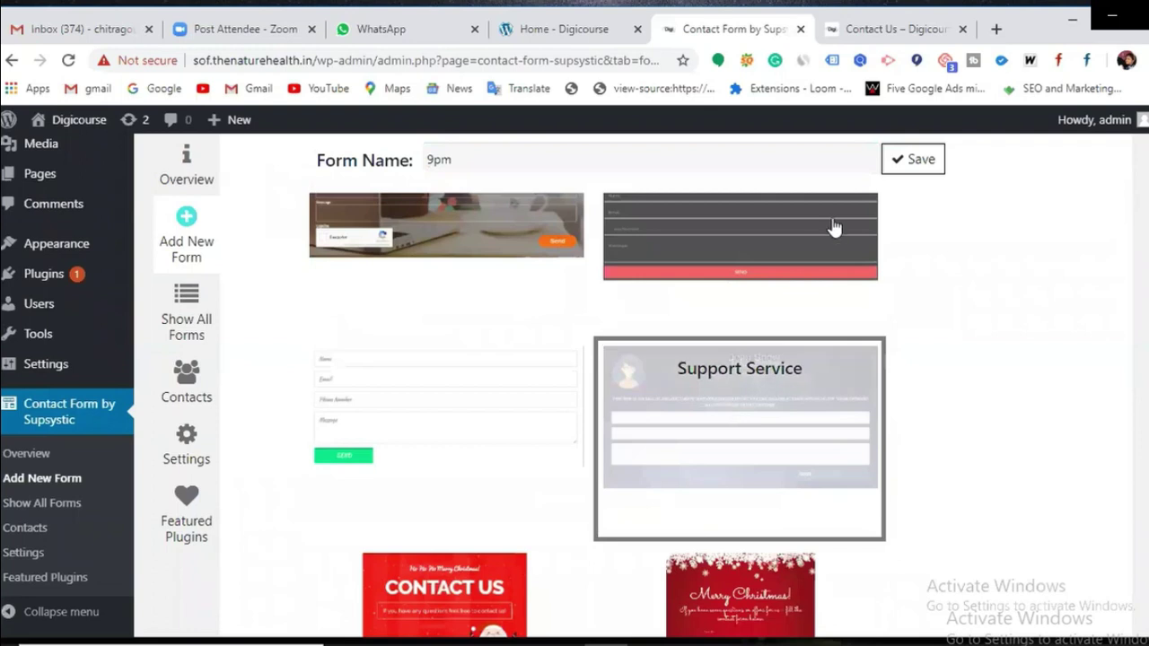
Step: Save the 9pm form to get shortcode [supsystic-form id=11], glancing at the Contact Us tab
{"action": "left_click", "coordinate": [901, 170]}
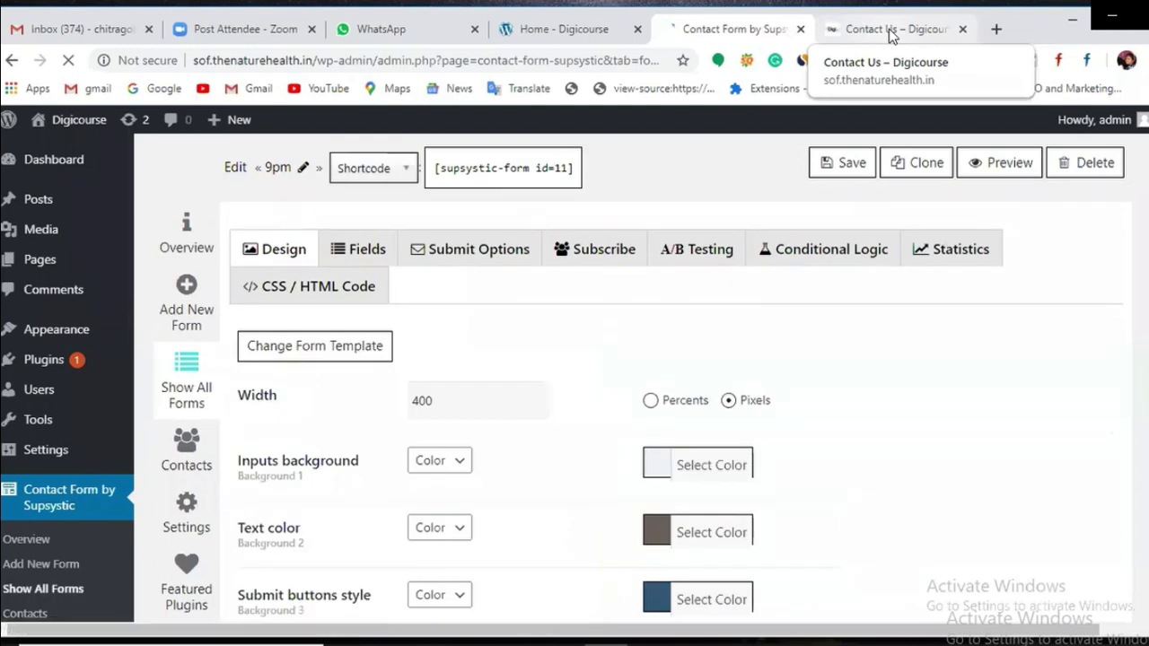
{"action": "left_click", "coordinate": [891, 34]}
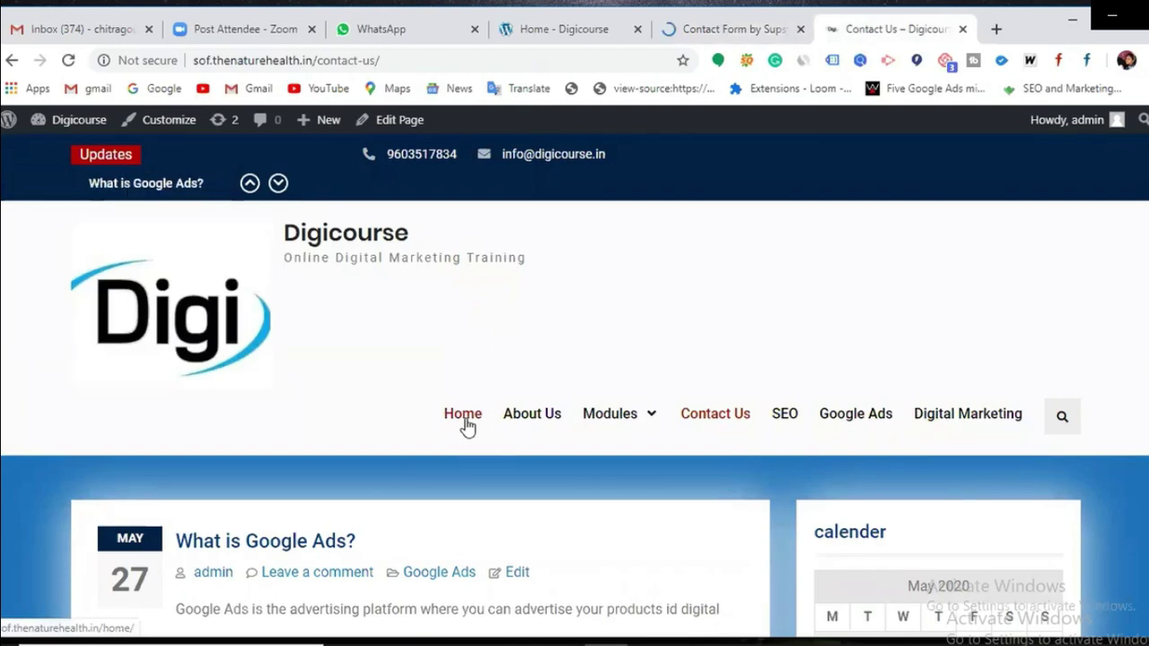
{"action": "left_click", "coordinate": [745, 30]}
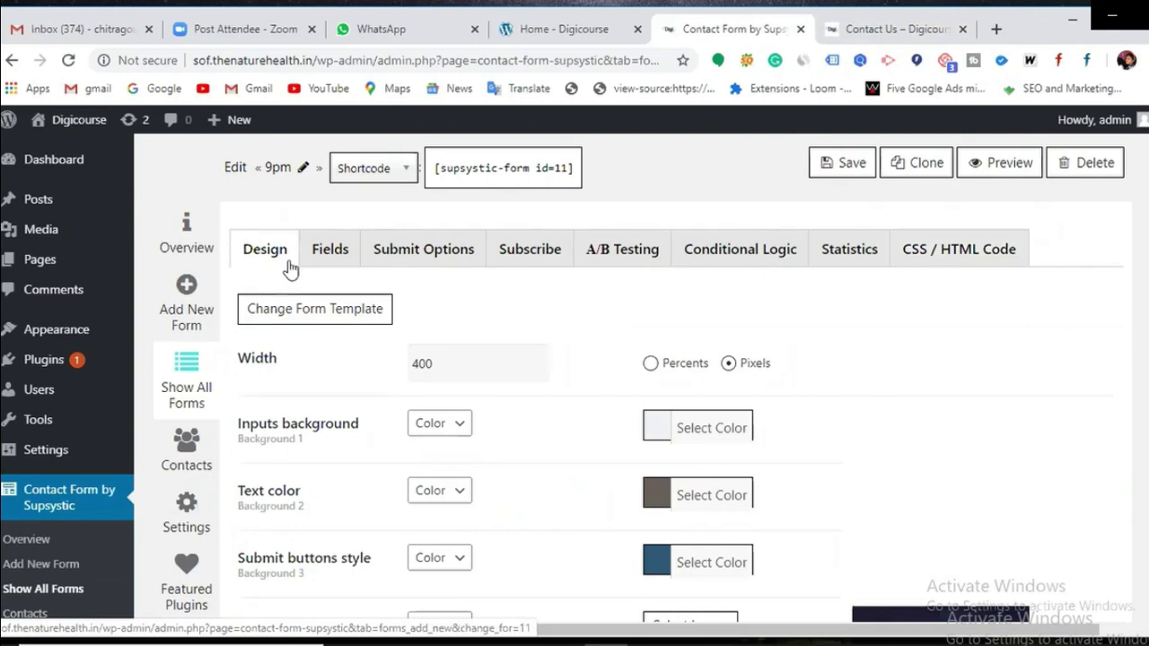
Step: Change the form width on the Design tab to 200 and save
{"action": "scroll", "coordinate": [288, 267], "scroll_direction": "down", "scroll_amount": 2}
{"action": "scroll", "coordinate": [502, 377], "scroll_direction": "up", "scroll_amount": 2}
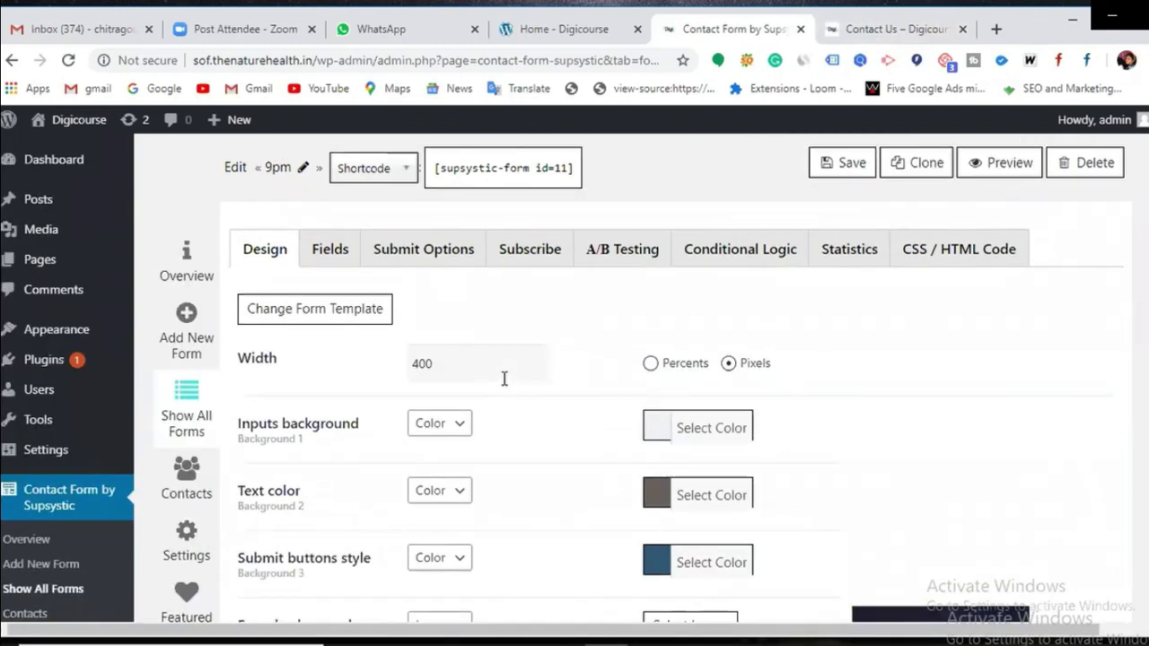
{"action": "scroll", "coordinate": [506, 380], "scroll_direction": "down", "scroll_amount": 5}
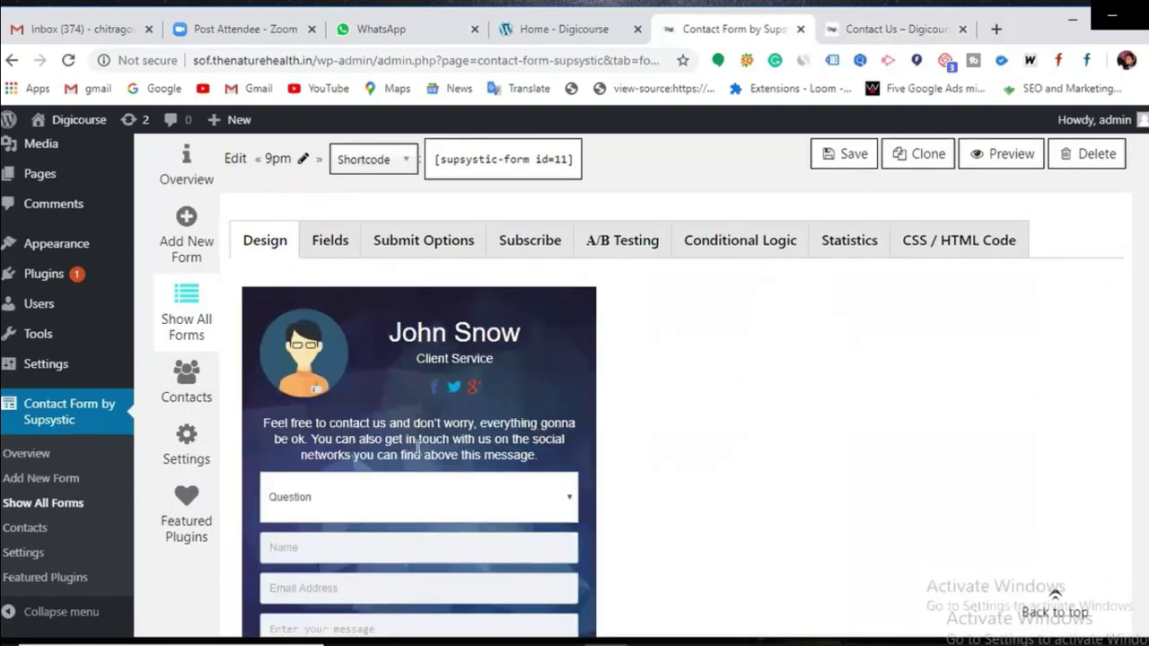
{"action": "scroll", "coordinate": [458, 431], "scroll_direction": "down", "scroll_amount": 2}
{"action": "scroll", "coordinate": [469, 371], "scroll_direction": "up", "scroll_amount": 1}
{"action": "scroll", "coordinate": [471, 386], "scroll_direction": "up", "scroll_amount": 8}
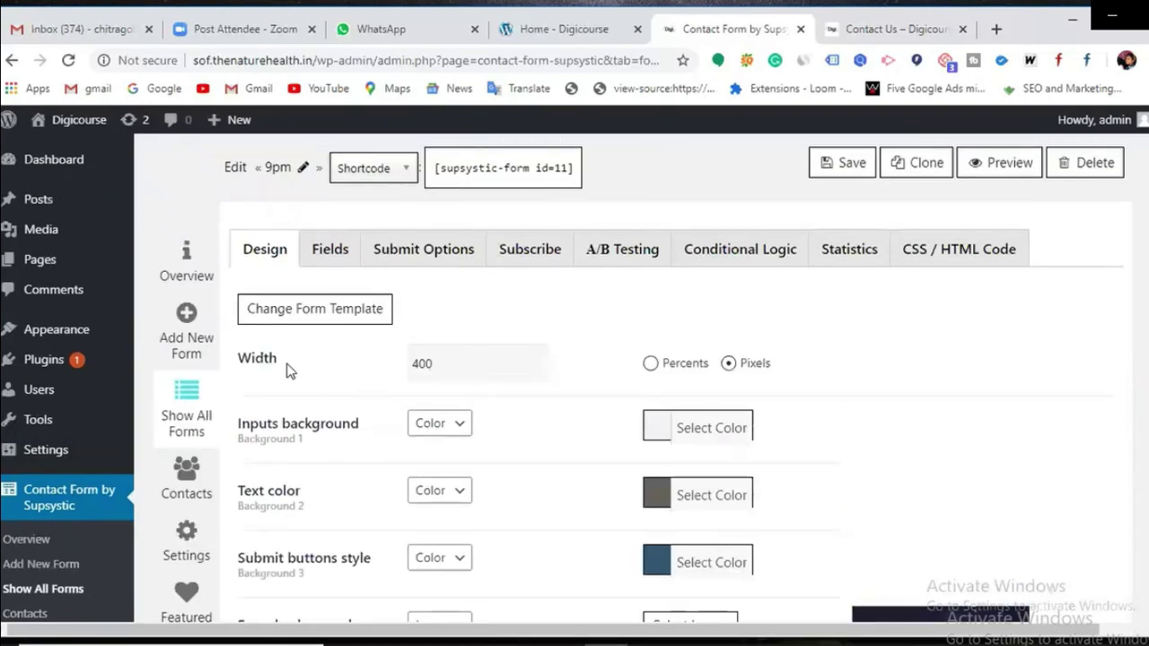
{"action": "left_click", "coordinate": [451, 365]}
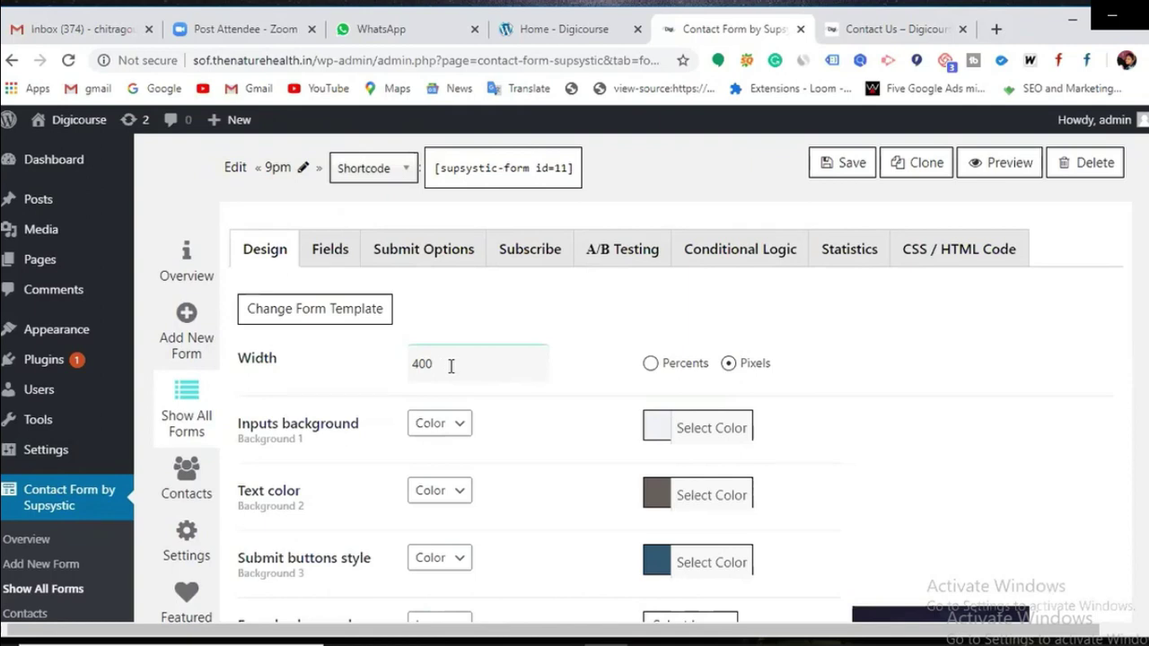
{"action": "key", "text": "BackSpace"}
{"action": "key", "text": "BackSpace"}
{"action": "left_click", "coordinate": [826, 169]}
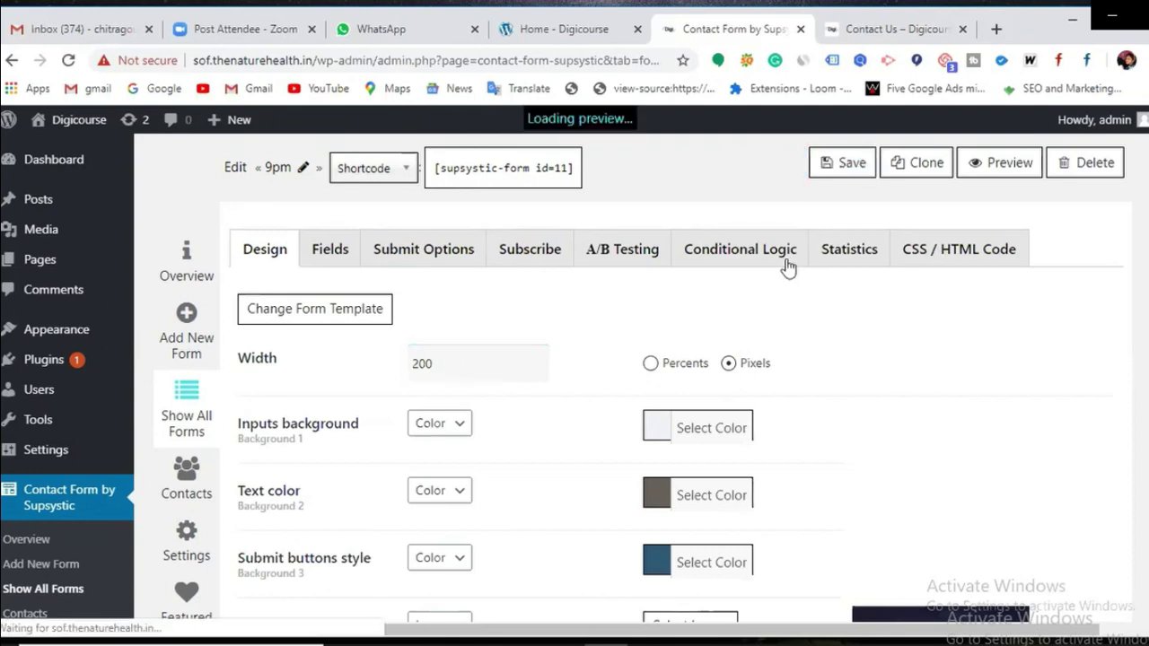
Step: Restore the form width to 400 and save
{"action": "scroll", "coordinate": [662, 379], "scroll_direction": "down", "scroll_amount": 2}
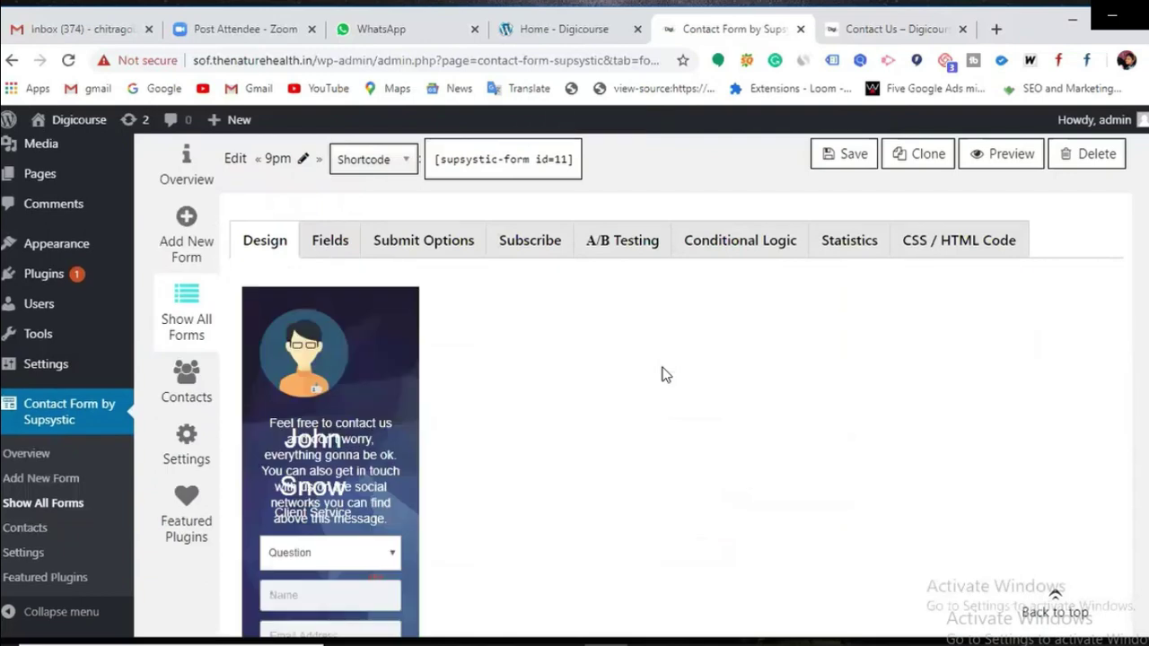
{"action": "scroll", "coordinate": [662, 375], "scroll_direction": "down", "scroll_amount": 2}
{"action": "scroll", "coordinate": [663, 375], "scroll_direction": "up", "scroll_amount": 1}
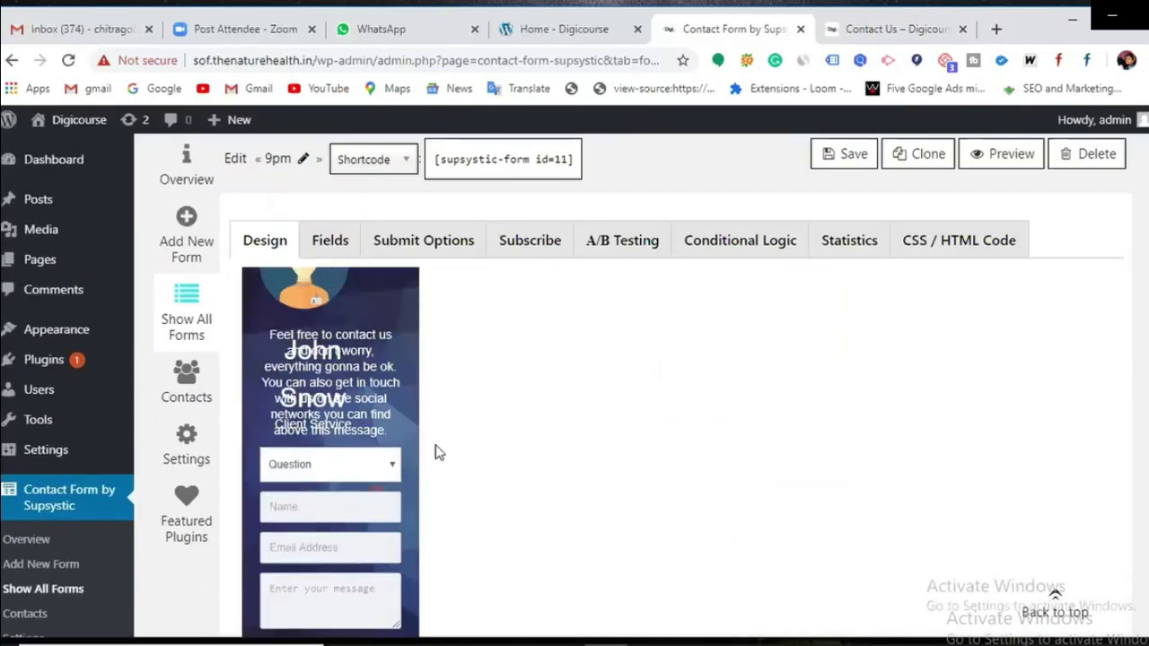
{"action": "scroll", "coordinate": [381, 461], "scroll_direction": "down", "scroll_amount": 1}
{"action": "scroll", "coordinate": [382, 457], "scroll_direction": "up", "scroll_amount": 2}
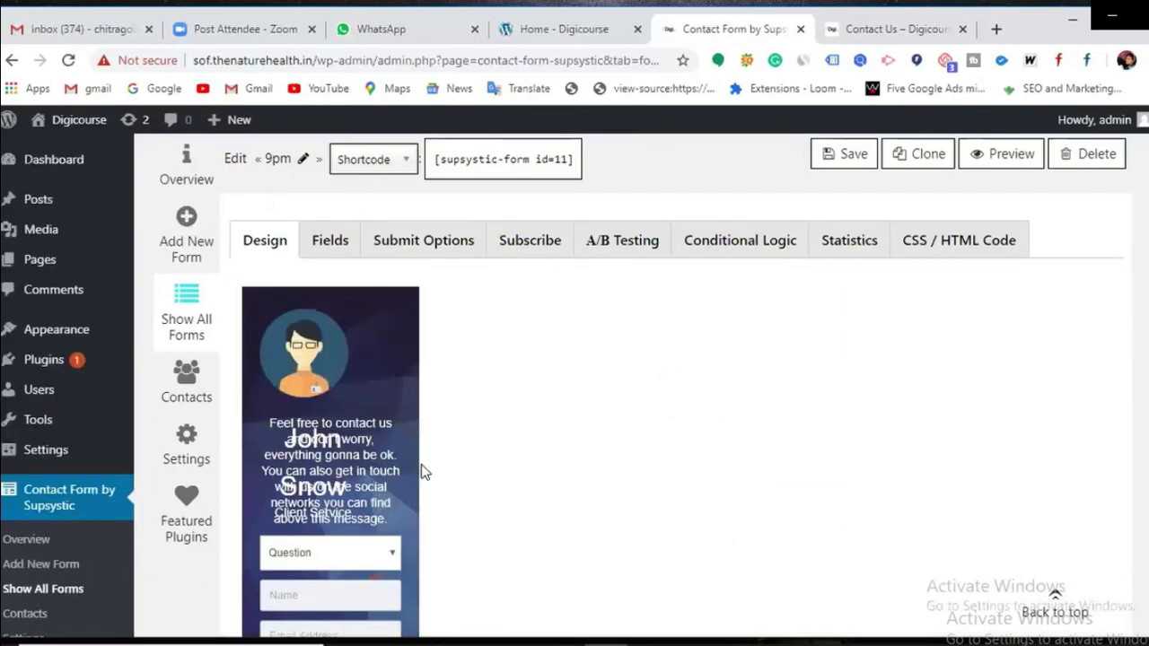
{"action": "scroll", "coordinate": [416, 466], "scroll_direction": "down", "scroll_amount": 2}
{"action": "scroll", "coordinate": [419, 467], "scroll_direction": "up", "scroll_amount": 1}
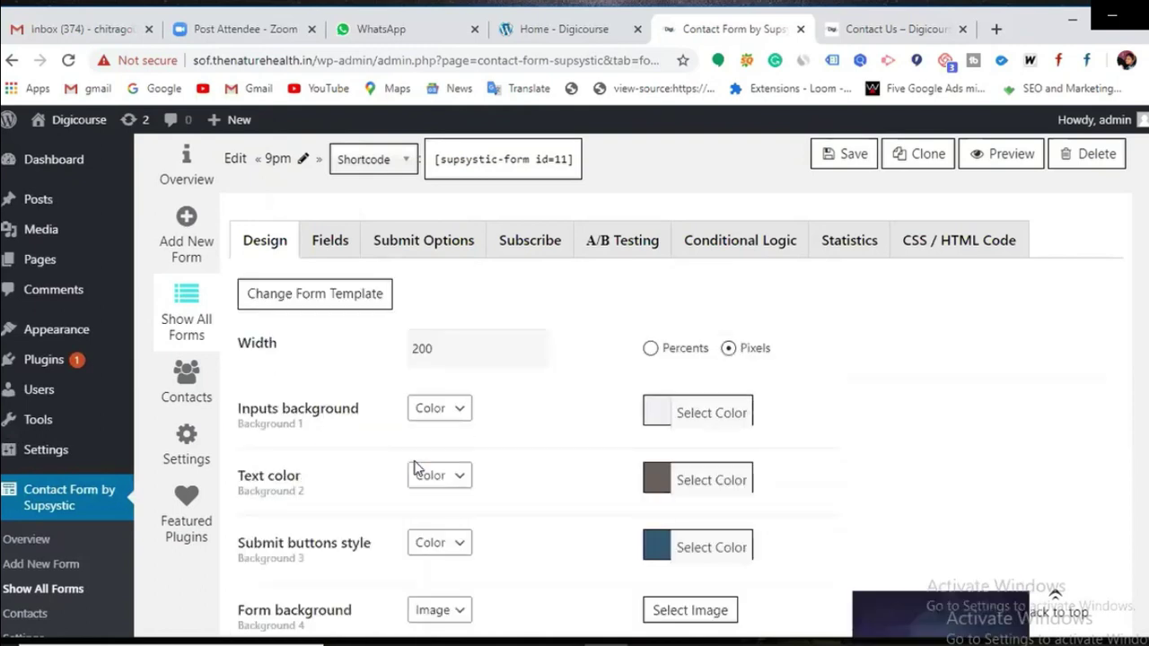
{"action": "scroll", "coordinate": [423, 440], "scroll_direction": "down", "scroll_amount": 1}
{"action": "scroll", "coordinate": [375, 455], "scroll_direction": "up", "scroll_amount": 1}
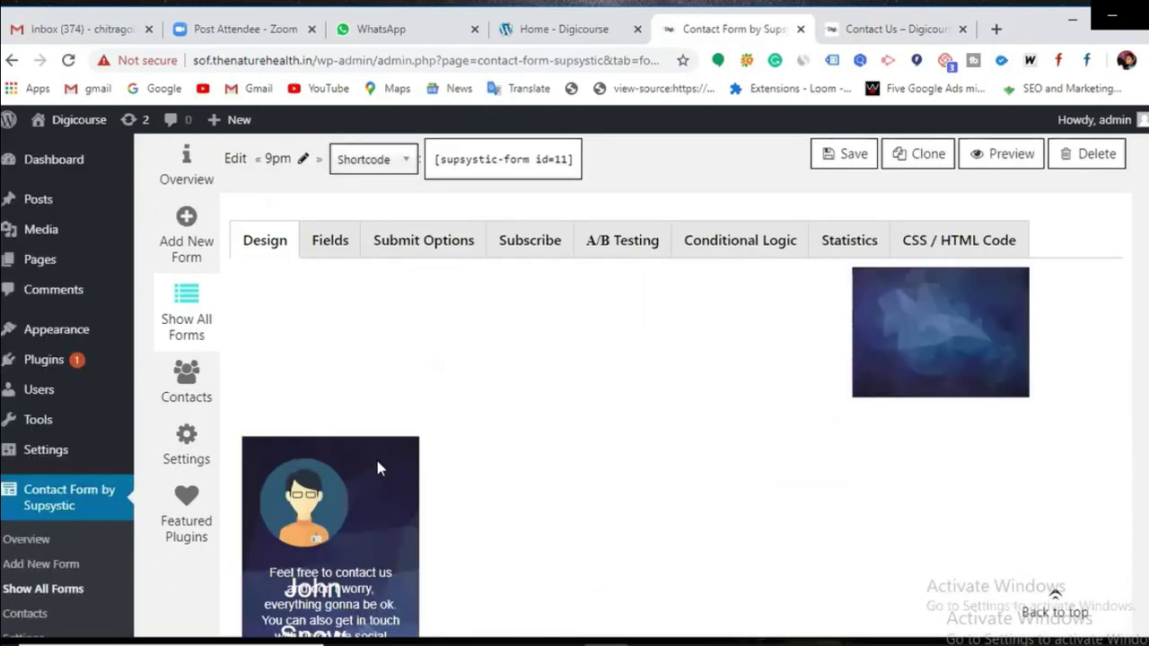
{"action": "left_click", "coordinate": [456, 365]}
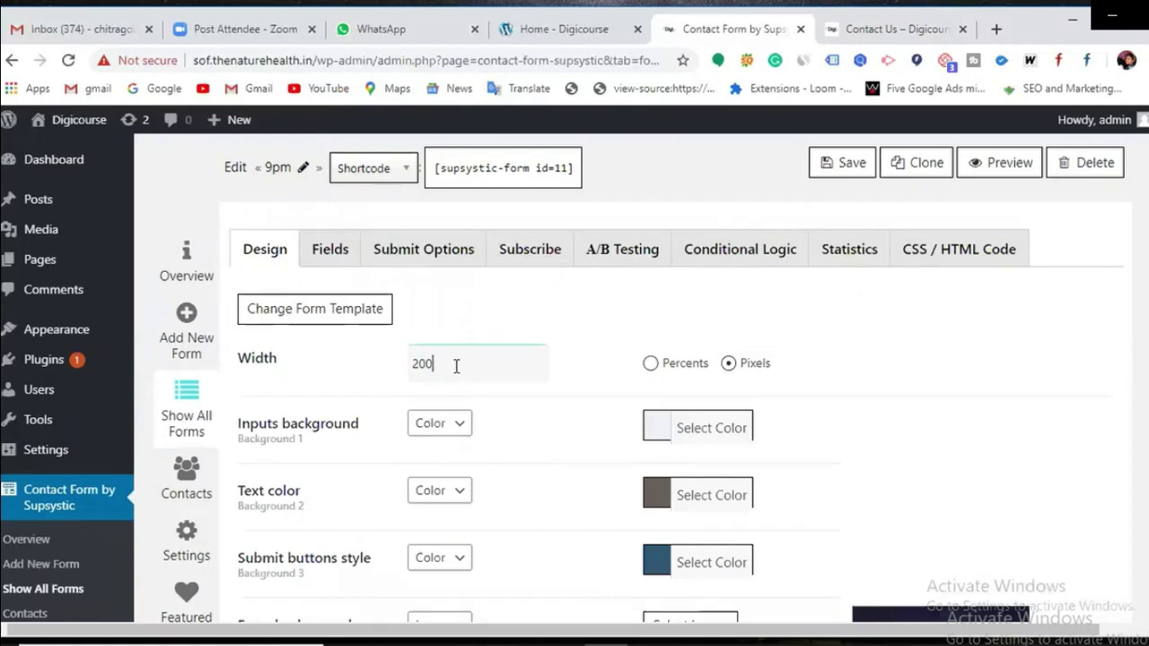
{"action": "left_click", "coordinate": [420, 363]}
{"action": "key", "text": "BackSpace"}
{"action": "type", "text": "4"}
{"action": "scroll", "coordinate": [421, 371], "scroll_direction": "down", "scroll_amount": 3}
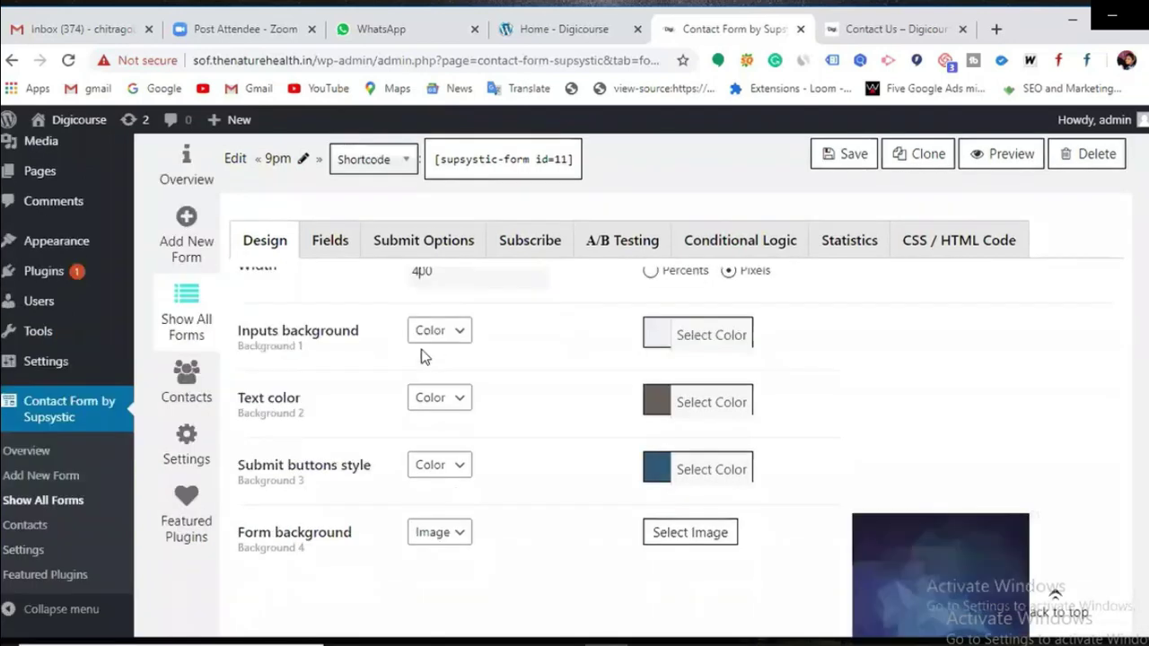
{"action": "scroll", "coordinate": [422, 363], "scroll_direction": "up", "scroll_amount": 3}
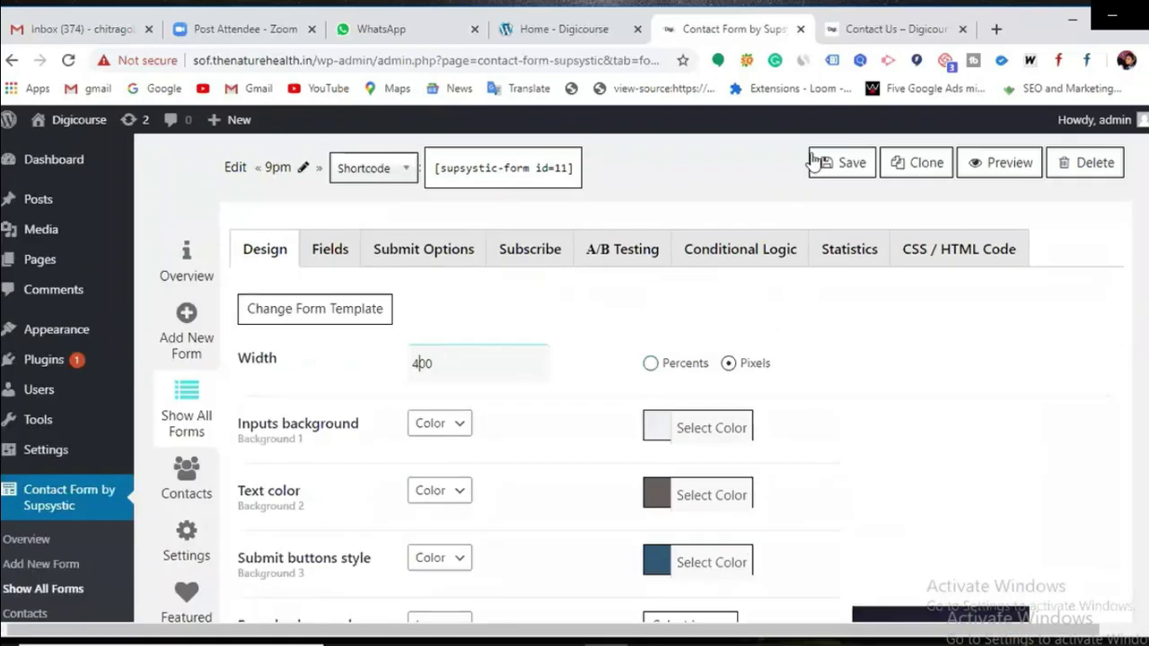
{"action": "left_click", "coordinate": [834, 158]}
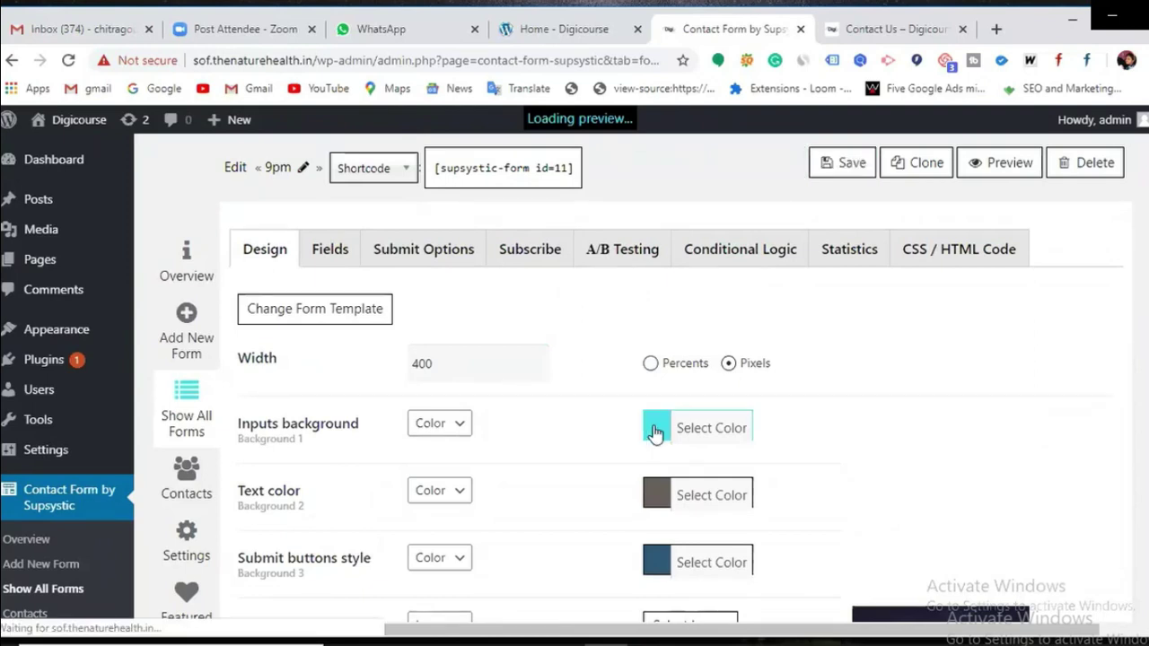
Step: Make the input field backgrounds red and save
{"action": "scroll", "coordinate": [653, 432], "scroll_direction": "down", "scroll_amount": 3}
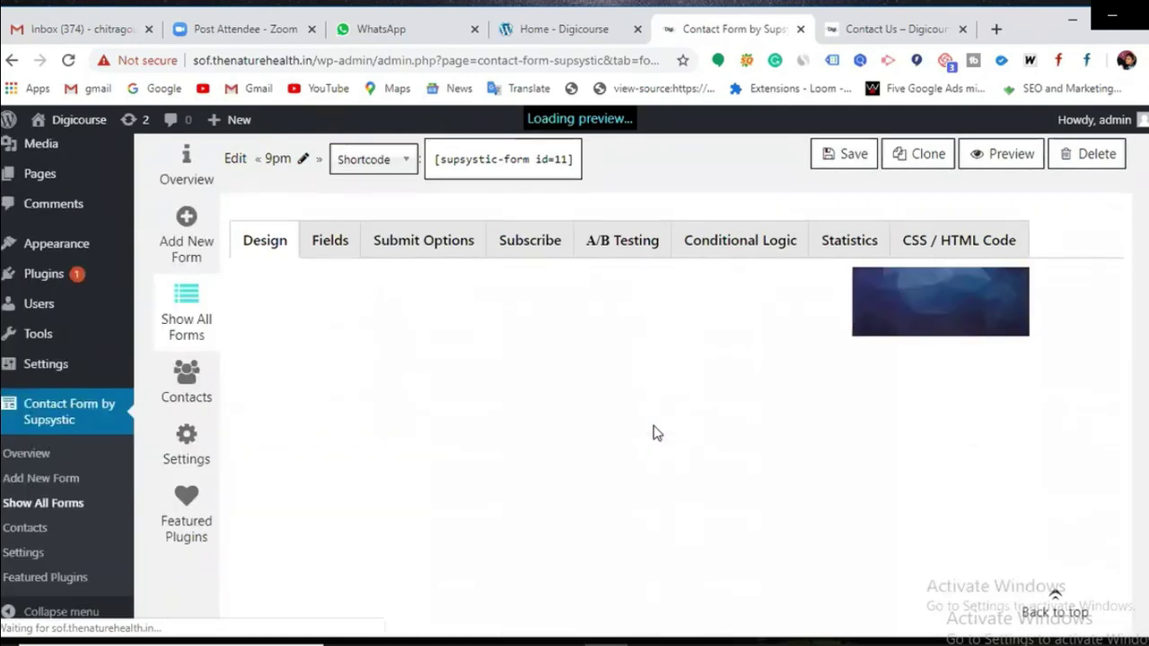
{"action": "scroll", "coordinate": [718, 438], "scroll_direction": "up", "scroll_amount": 1}
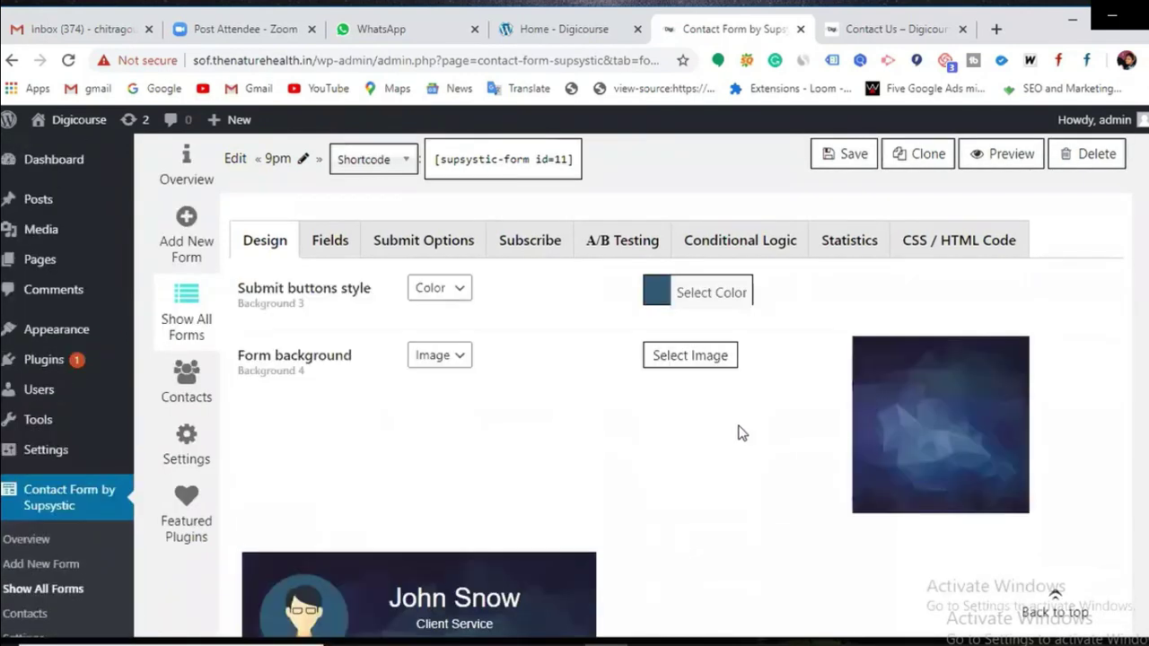
{"action": "scroll", "coordinate": [683, 359], "scroll_direction": "up", "scroll_amount": 3}
{"action": "left_click", "coordinate": [654, 341]}
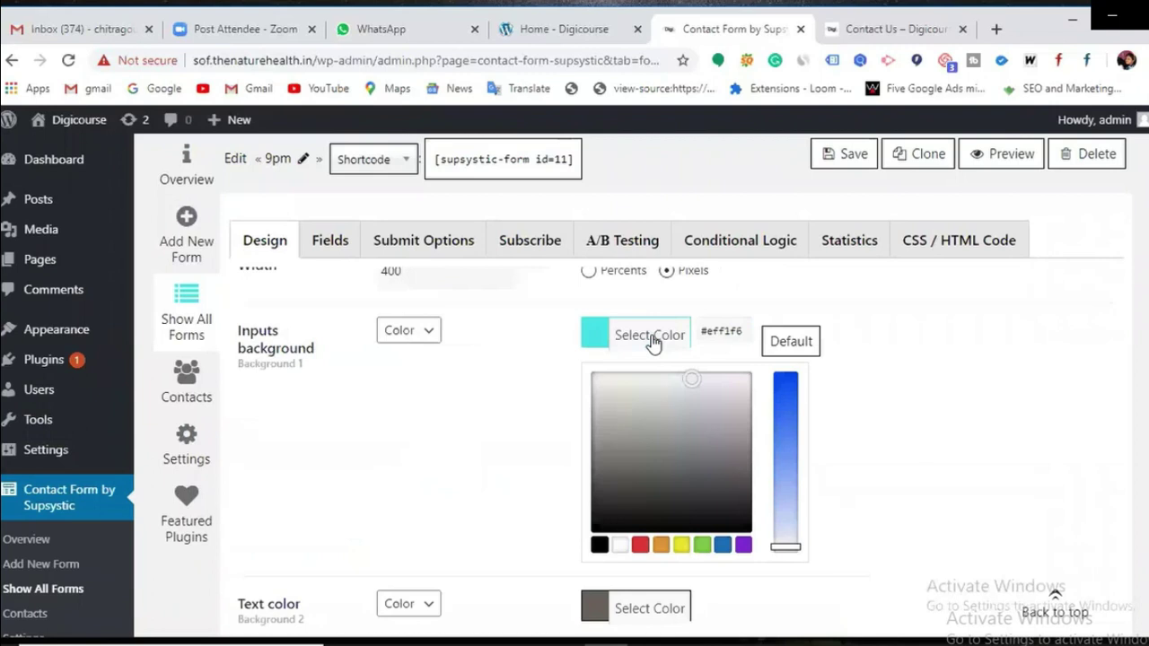
{"action": "left_click", "coordinate": [640, 544]}
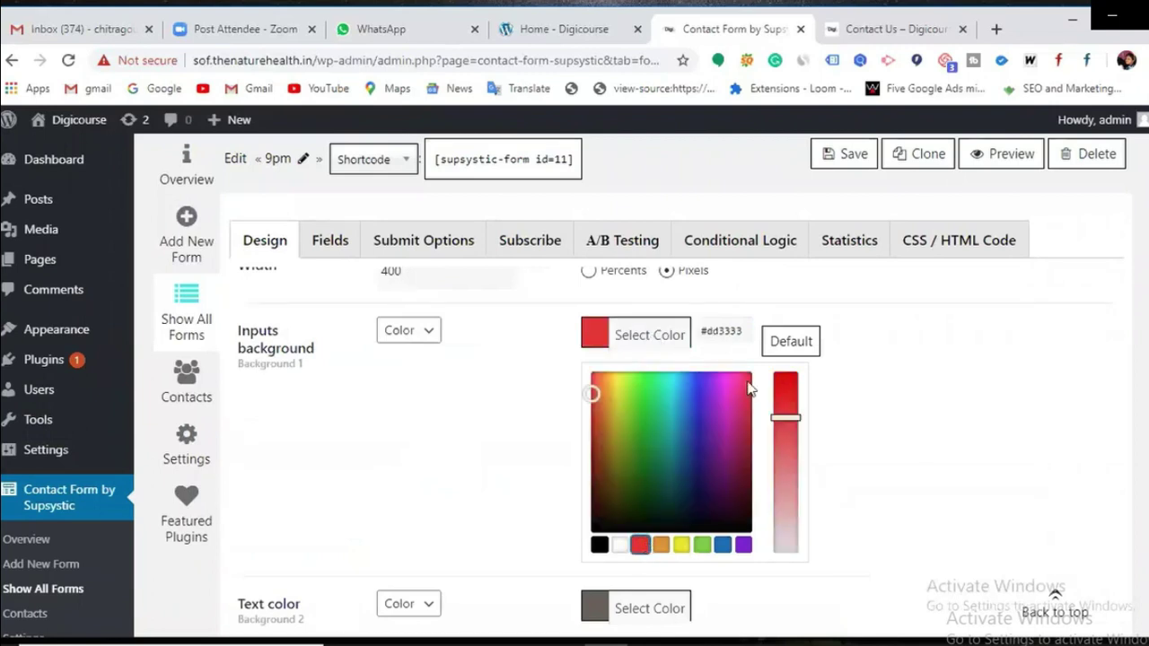
{"action": "left_click", "coordinate": [841, 157]}
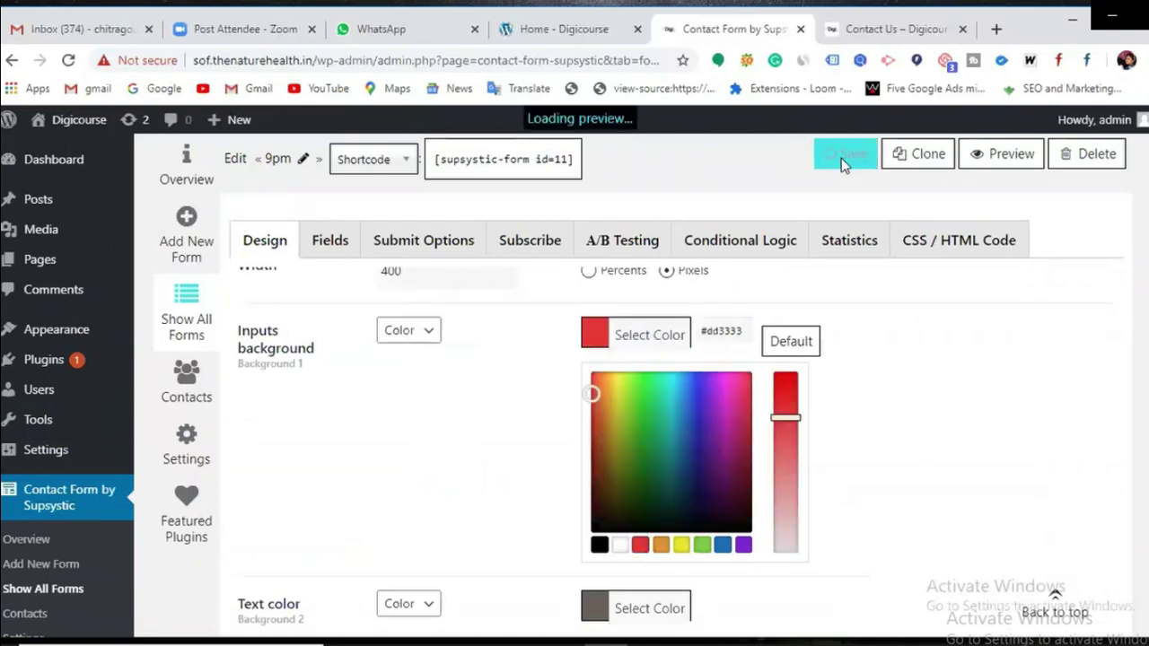
Step: Switch the input field backgrounds to white and save
{"action": "scroll", "coordinate": [843, 371], "scroll_direction": "down", "scroll_amount": 1}
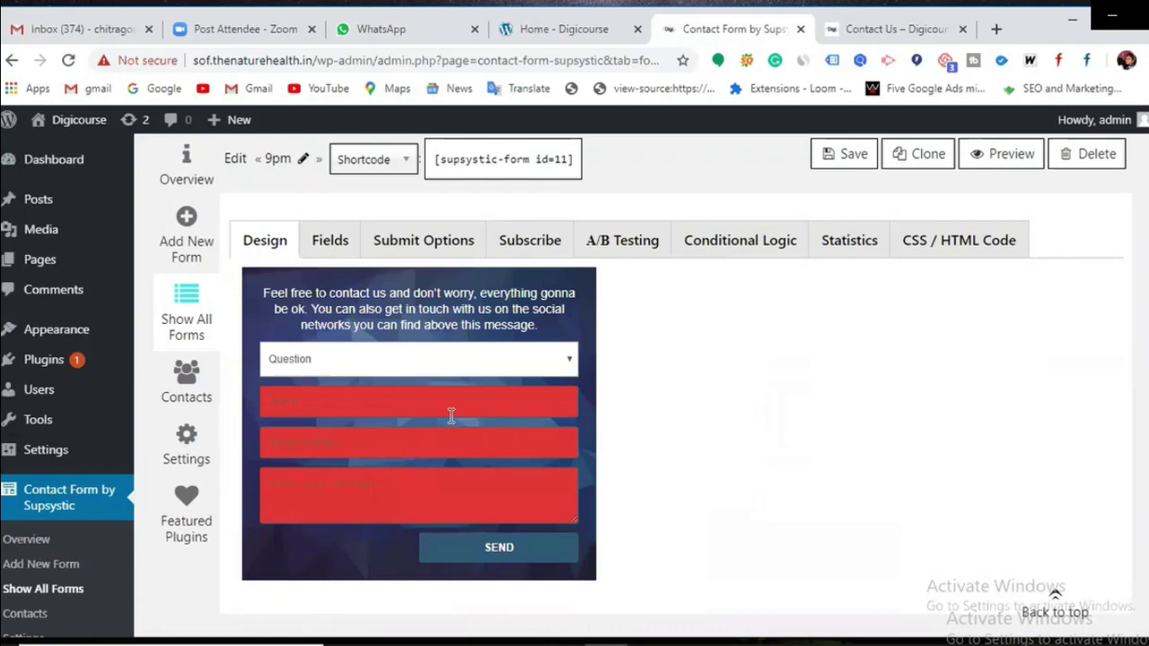
{"action": "scroll", "coordinate": [459, 466], "scroll_direction": "up", "scroll_amount": 1}
{"action": "scroll", "coordinate": [459, 458], "scroll_direction": "up", "scroll_amount": 10}
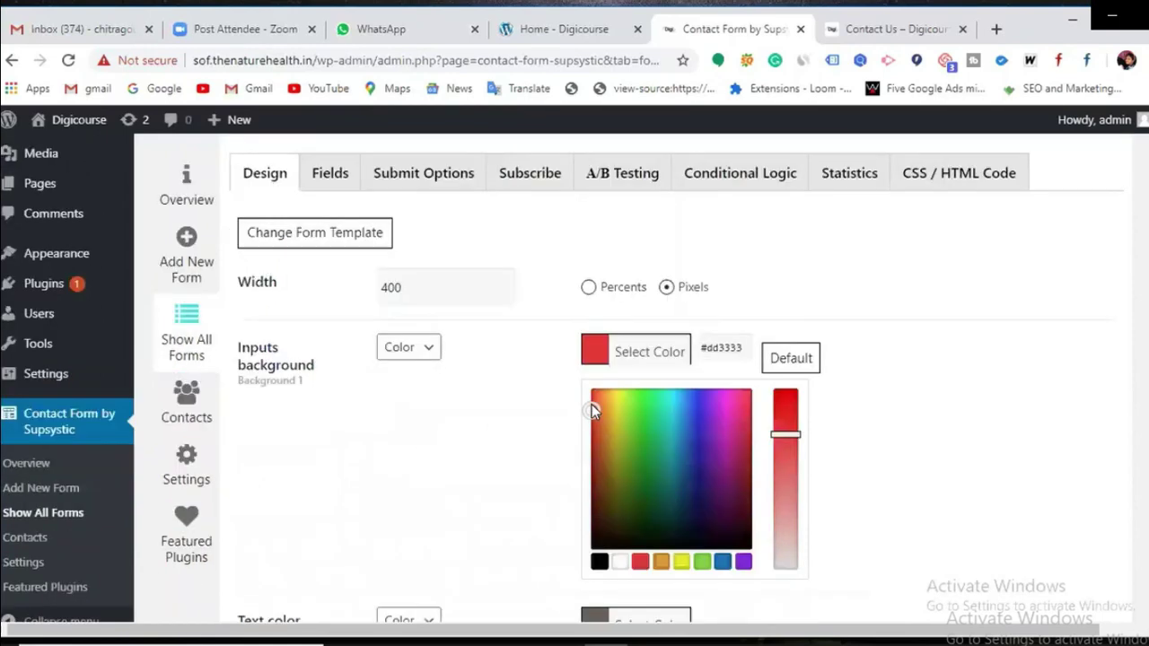
{"action": "scroll", "coordinate": [591, 404], "scroll_direction": "down", "scroll_amount": 3}
{"action": "left_click", "coordinate": [619, 368]}
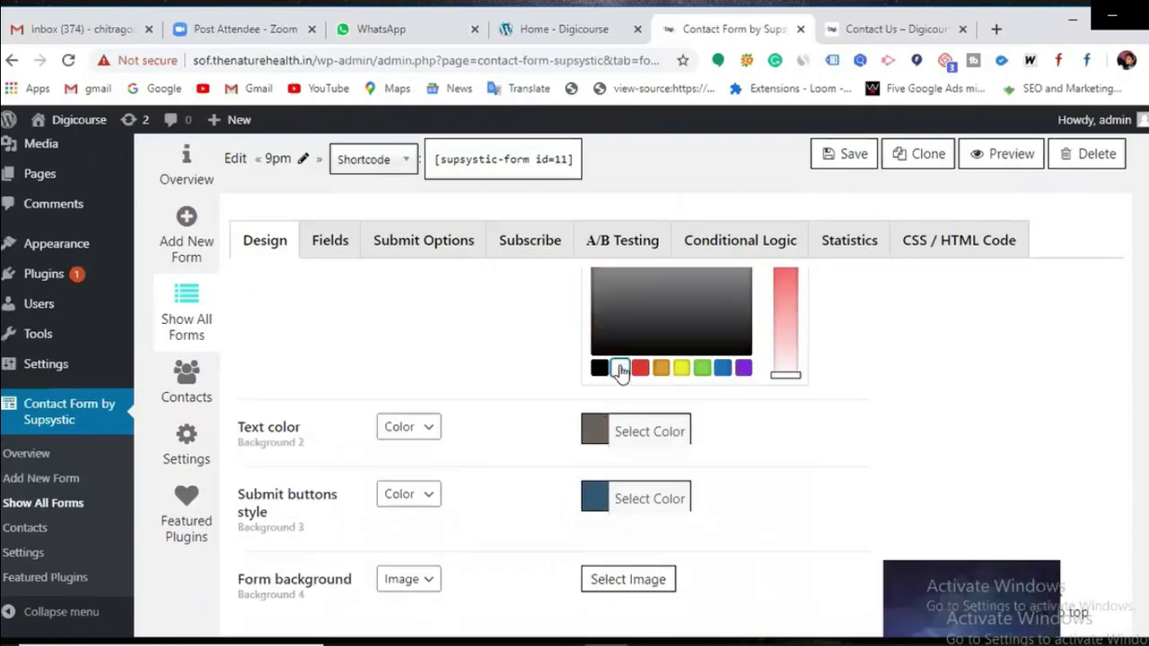
{"action": "scroll", "coordinate": [647, 519], "scroll_direction": "down", "scroll_amount": 5}
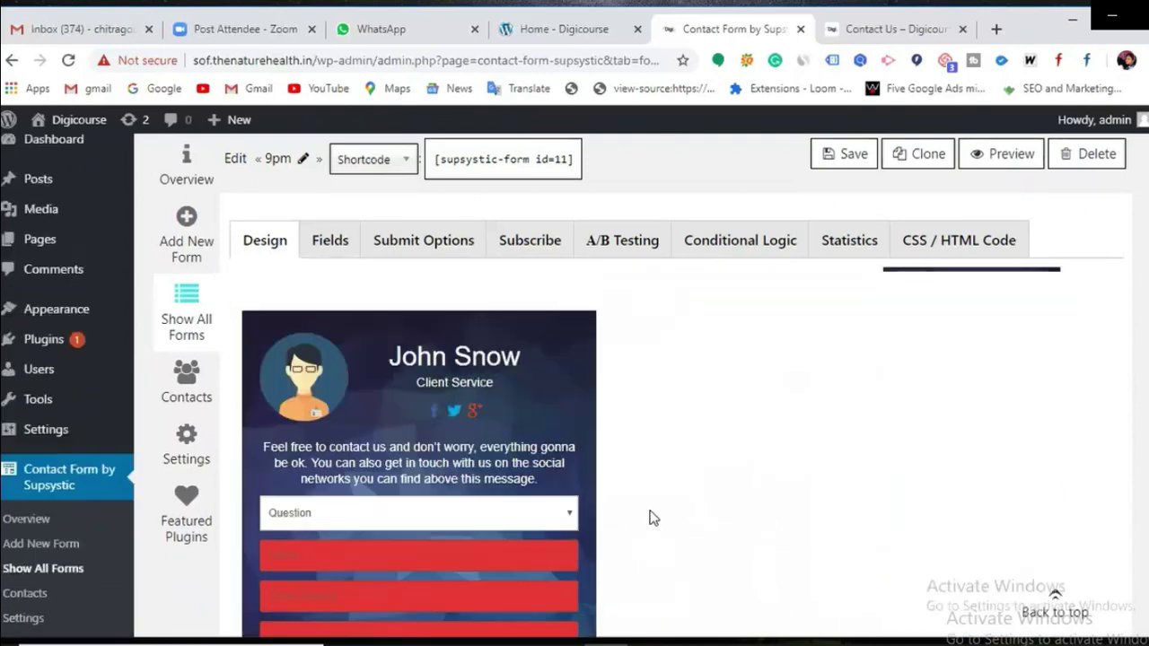
{"action": "scroll", "coordinate": [823, 305], "scroll_direction": "up", "scroll_amount": 6}
{"action": "left_click", "coordinate": [850, 154]}
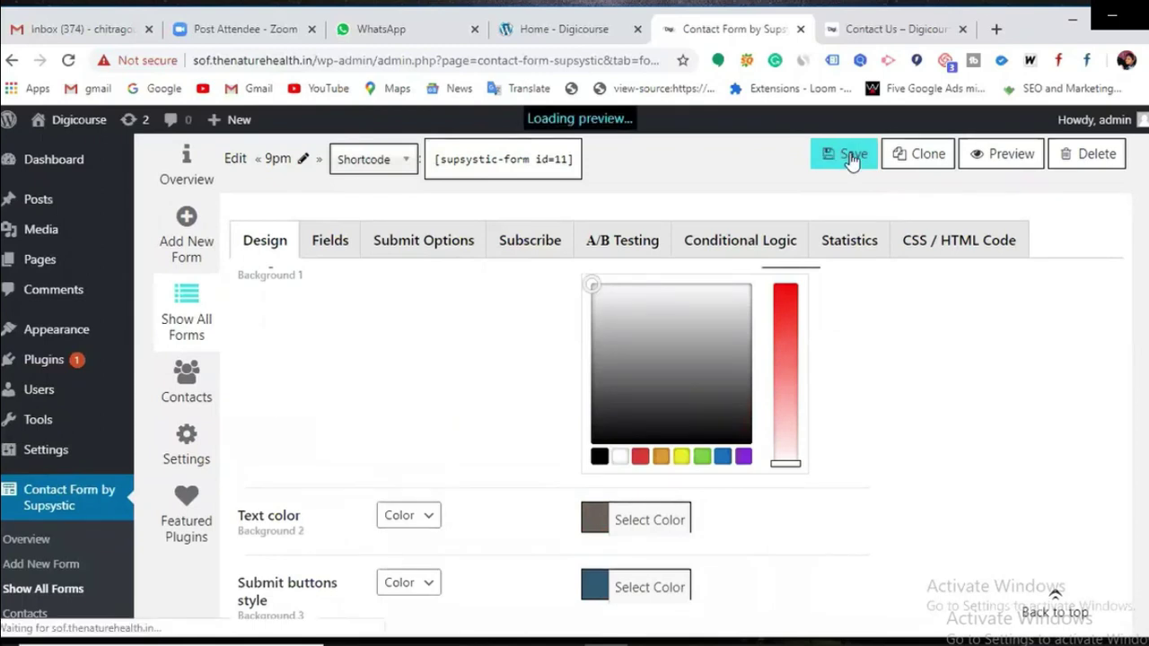
{"action": "scroll", "coordinate": [551, 503], "scroll_direction": "down", "scroll_amount": 2}
{"action": "scroll", "coordinate": [553, 495], "scroll_direction": "down", "scroll_amount": 6}
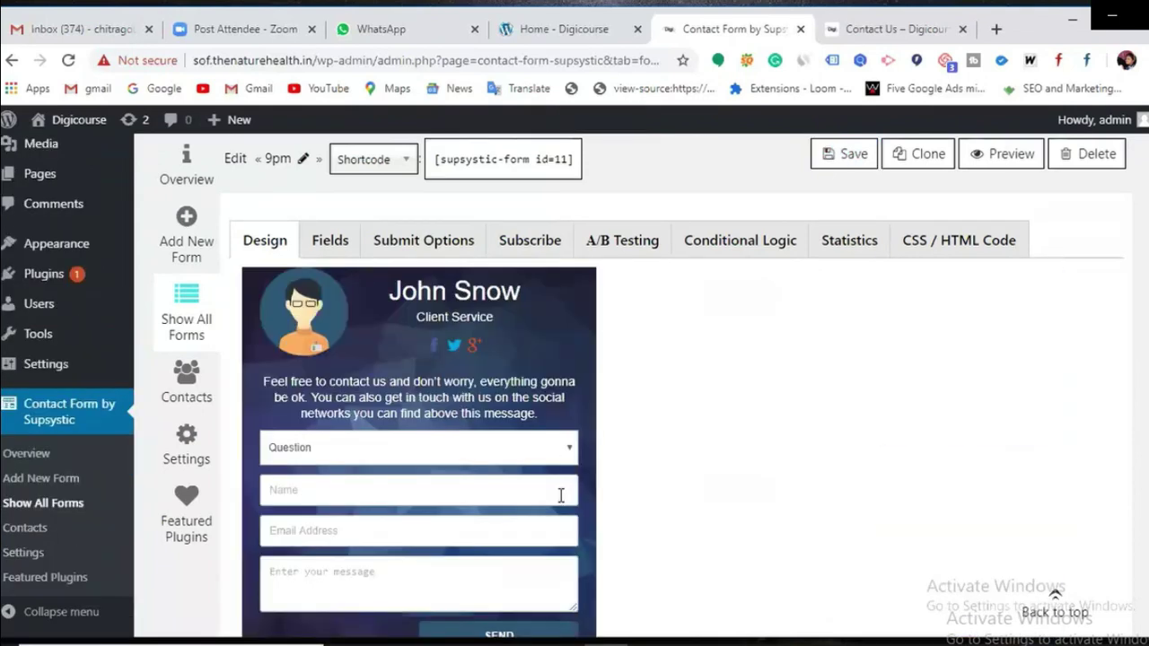
Step: Set the form's text colour to black and save the settings
{"action": "scroll", "coordinate": [564, 496], "scroll_direction": "up", "scroll_amount": 2}
{"action": "scroll", "coordinate": [566, 500], "scroll_direction": "up", "scroll_amount": 2}
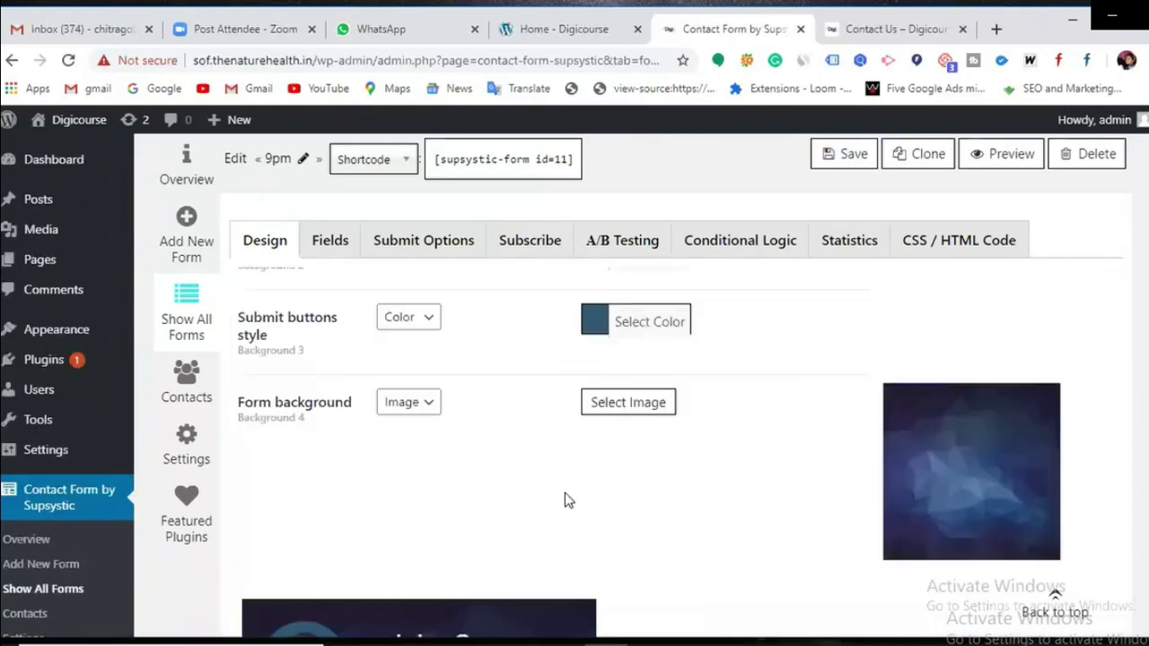
{"action": "scroll", "coordinate": [566, 500], "scroll_direction": "up", "scroll_amount": 3}
{"action": "scroll", "coordinate": [565, 500], "scroll_direction": "down", "scroll_amount": 1}
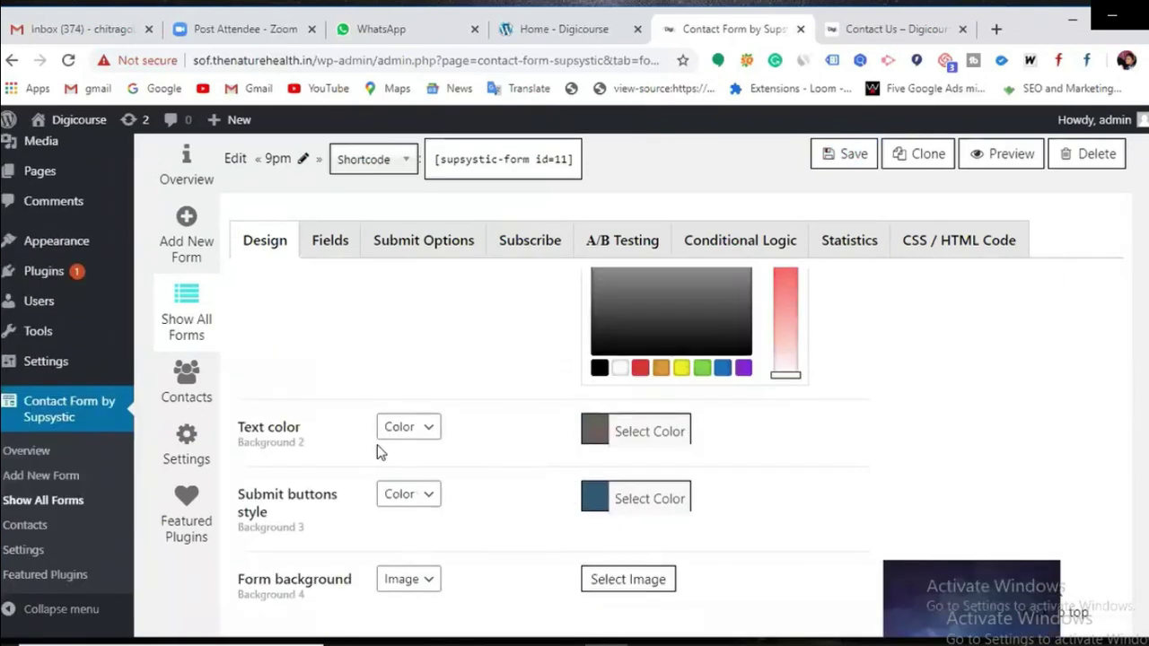
{"action": "left_click", "coordinate": [593, 436]}
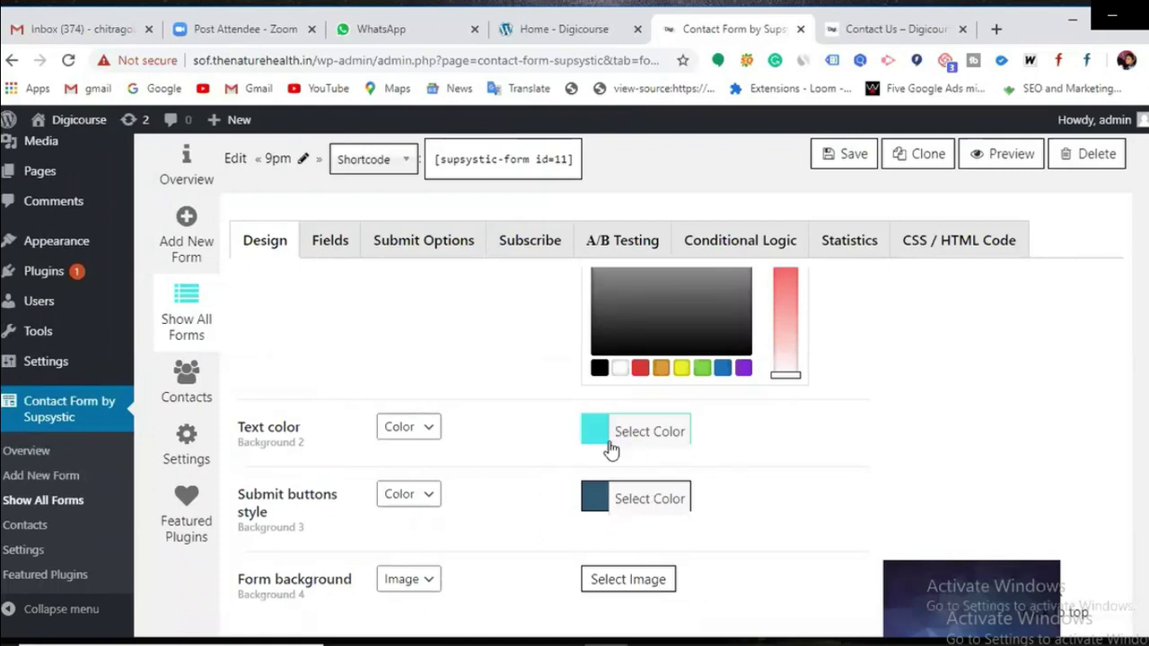
{"action": "scroll", "coordinate": [610, 443], "scroll_direction": "down", "scroll_amount": 1}
{"action": "left_click", "coordinate": [594, 341]}
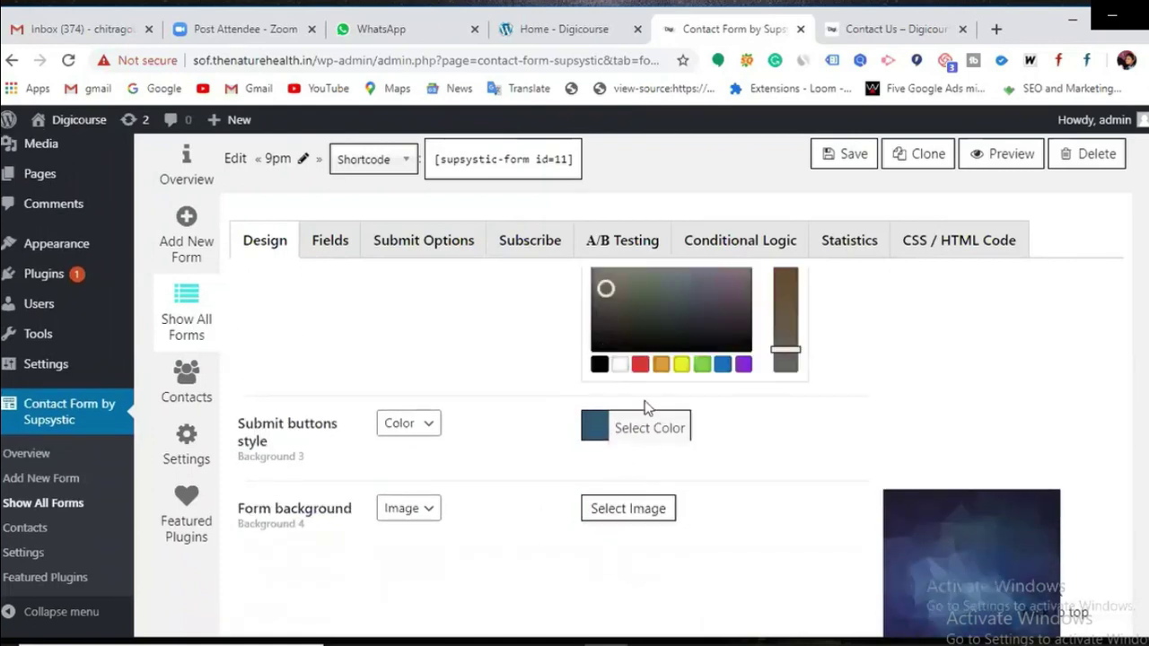
{"action": "scroll", "coordinate": [667, 426], "scroll_direction": "up", "scroll_amount": 1}
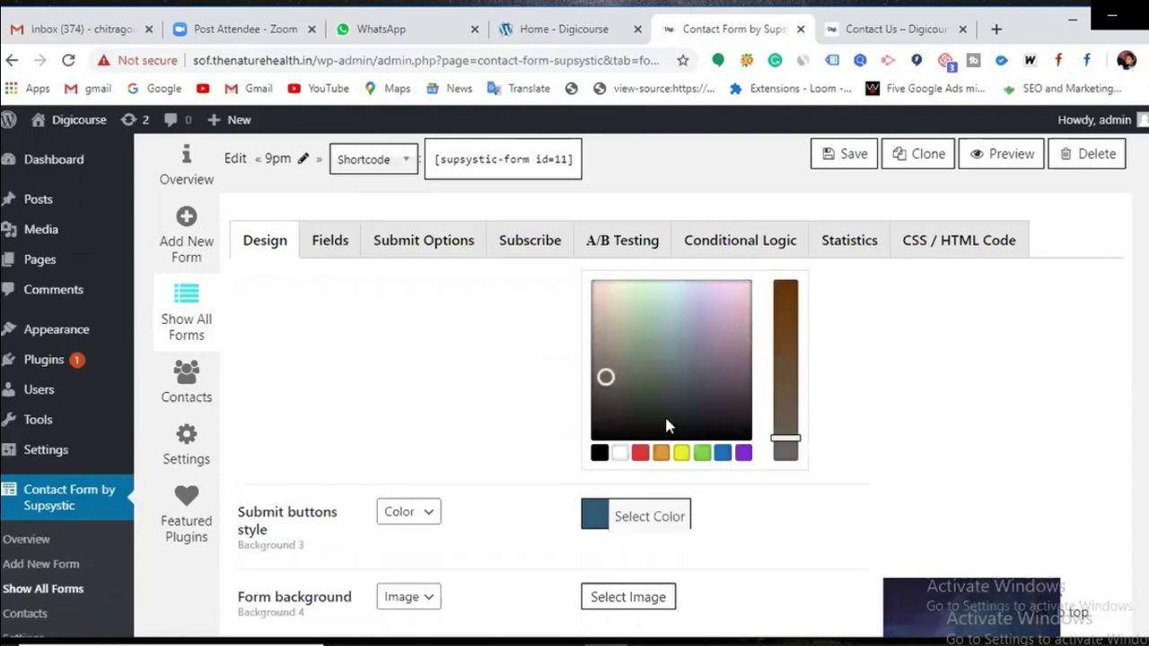
{"action": "left_click", "coordinate": [598, 453]}
{"action": "left_click", "coordinate": [843, 155]}
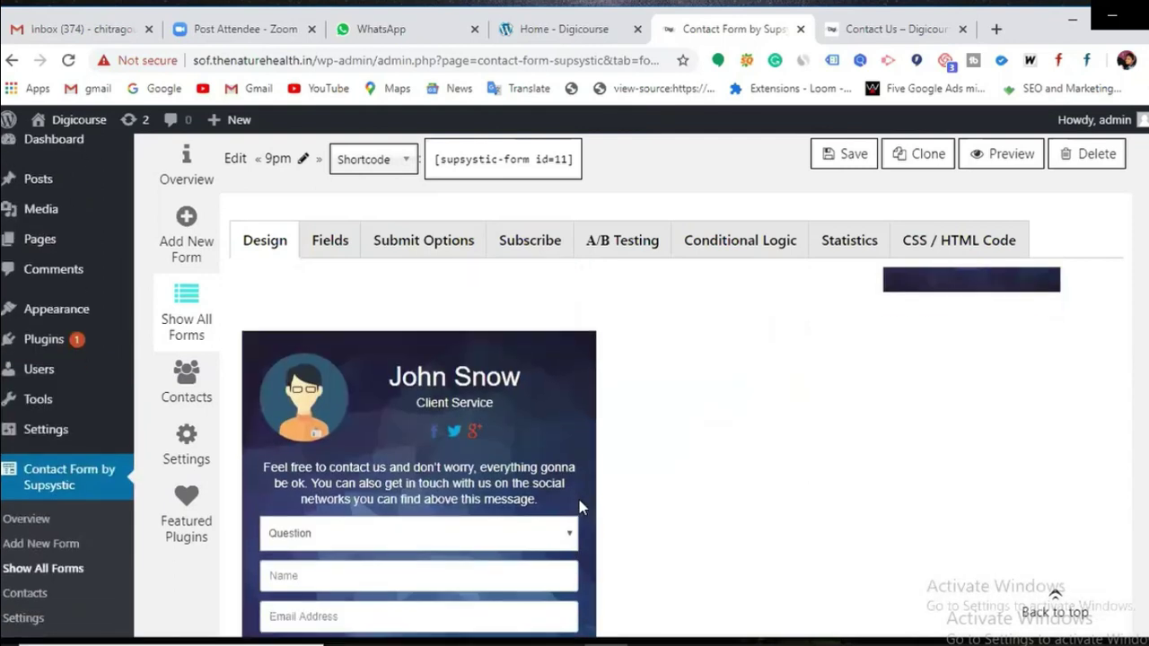
Step: Review the dark blue image background and open the Form background type dropdown
{"action": "scroll", "coordinate": [354, 492], "scroll_direction": "down", "scroll_amount": 2}
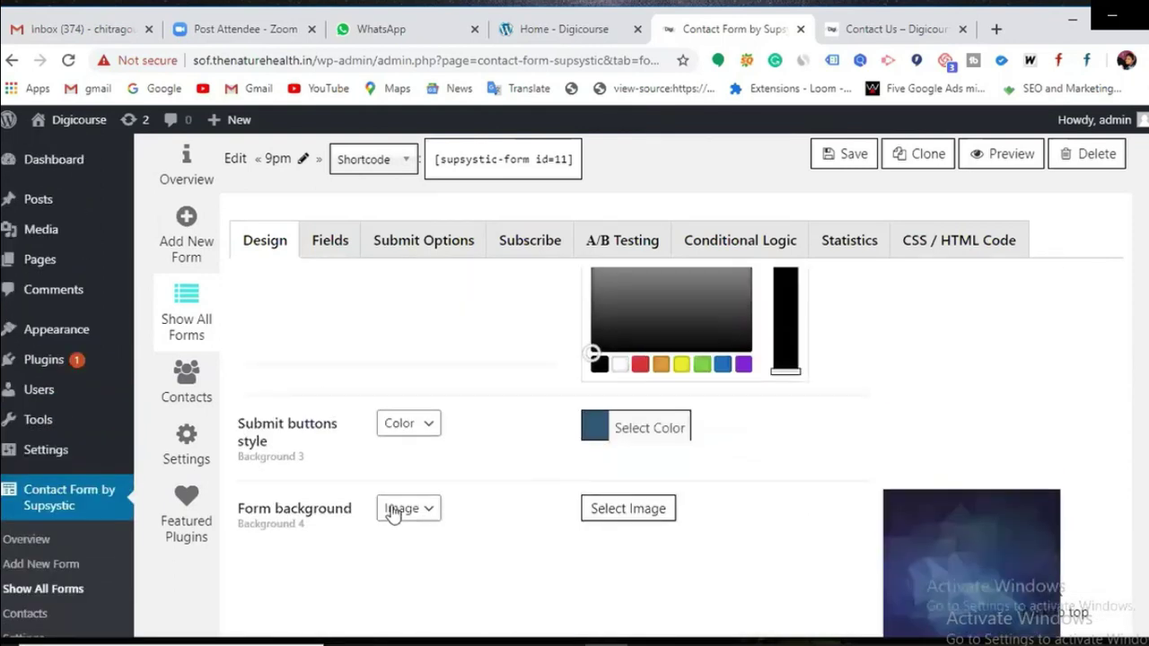
{"action": "scroll", "coordinate": [597, 507], "scroll_direction": "down", "scroll_amount": 2}
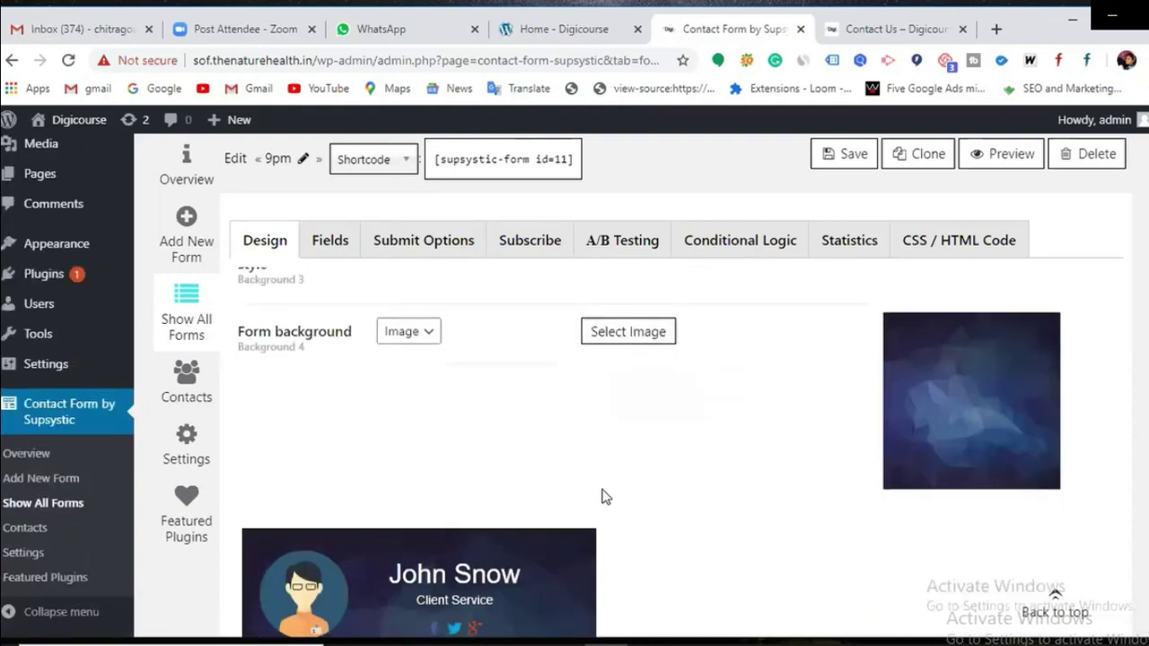
{"action": "scroll", "coordinate": [457, 522], "scroll_direction": "down", "scroll_amount": 2}
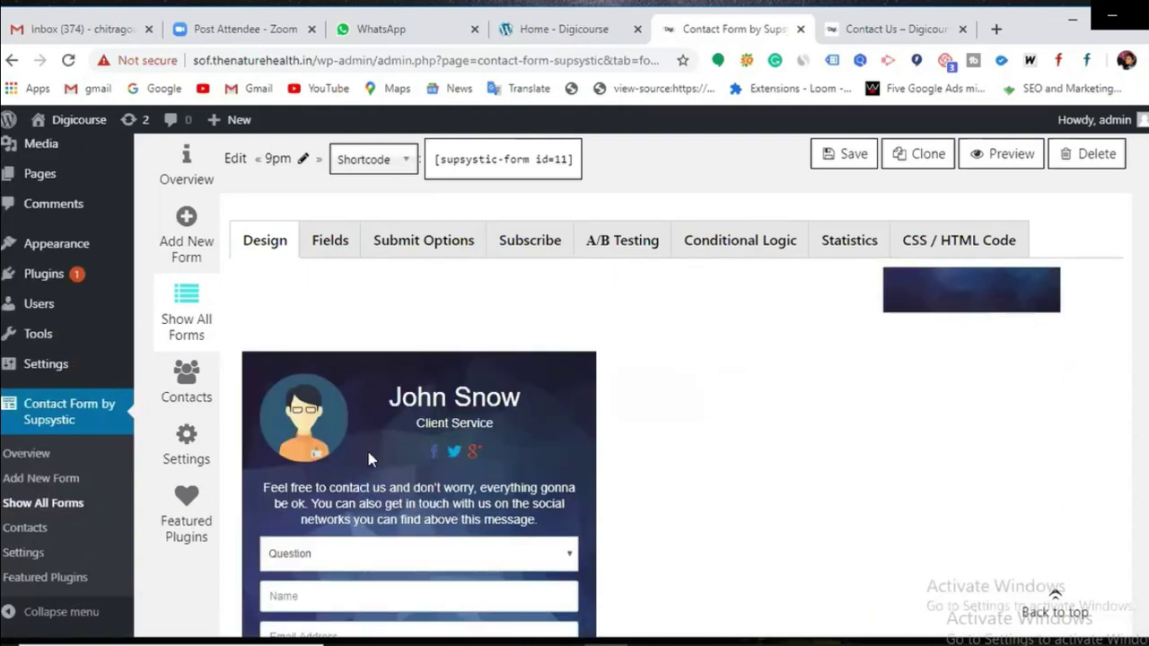
{"action": "scroll", "coordinate": [453, 460], "scroll_direction": "up", "scroll_amount": 3}
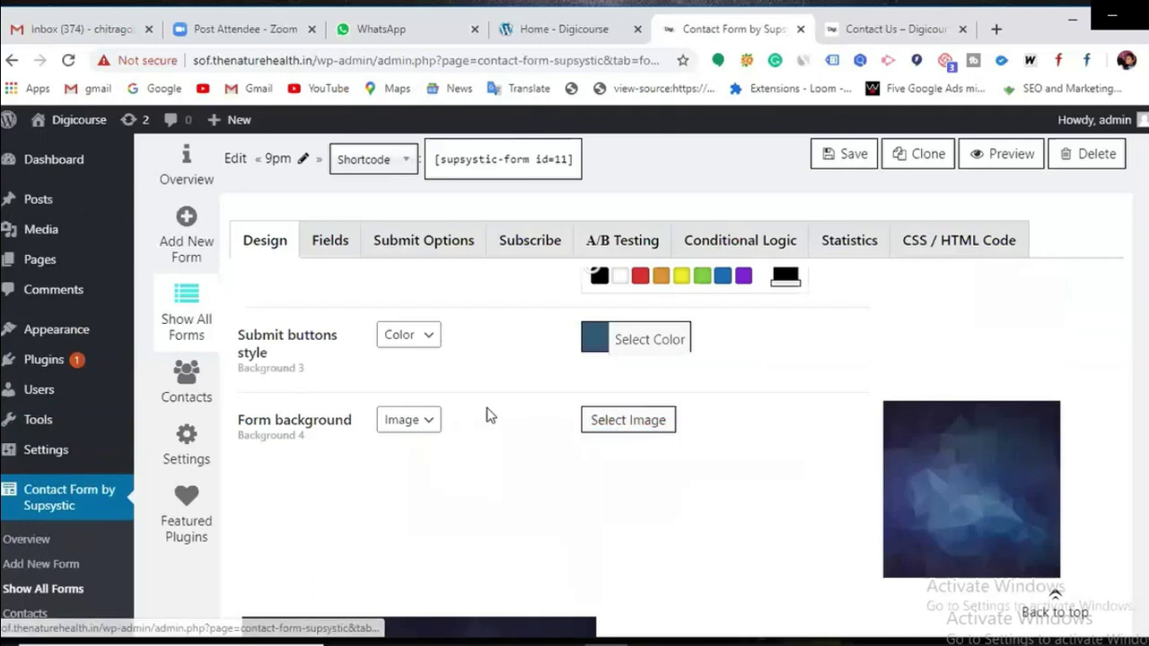
{"action": "left_click", "coordinate": [429, 421]}
{"action": "scroll", "coordinate": [419, 449], "scroll_direction": "down", "scroll_amount": 2}
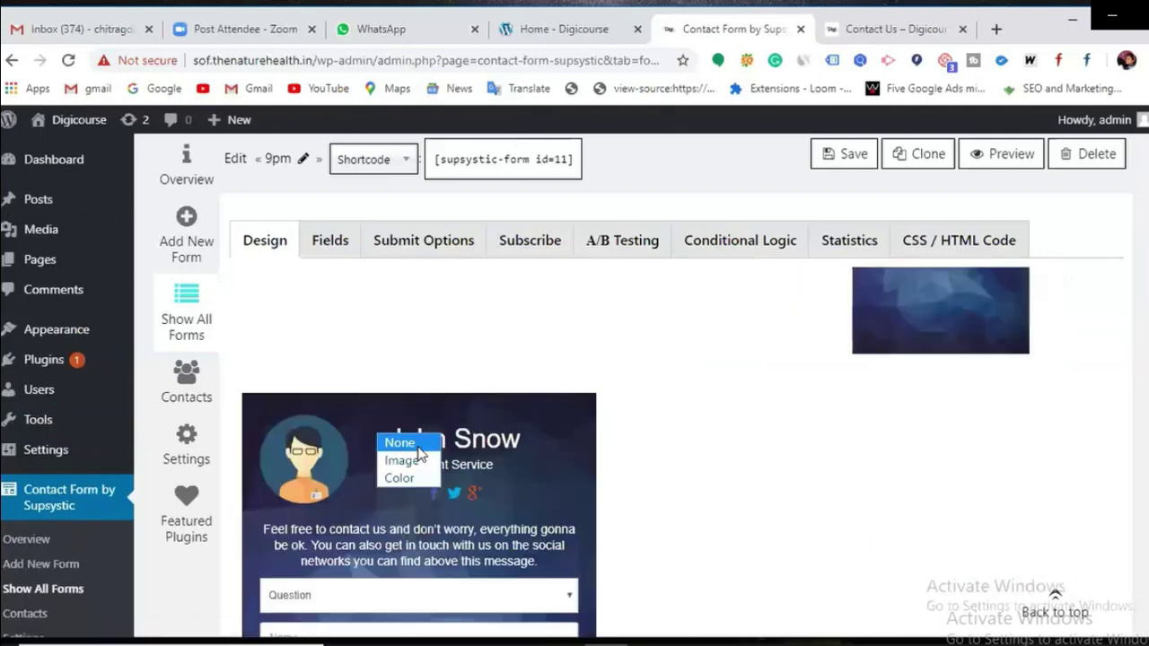
Step: Change the form background type to Color, pick red (#dd3333) and save
{"action": "left_click", "coordinate": [415, 480]}
{"action": "scroll", "coordinate": [776, 427], "scroll_direction": "up", "scroll_amount": 2}
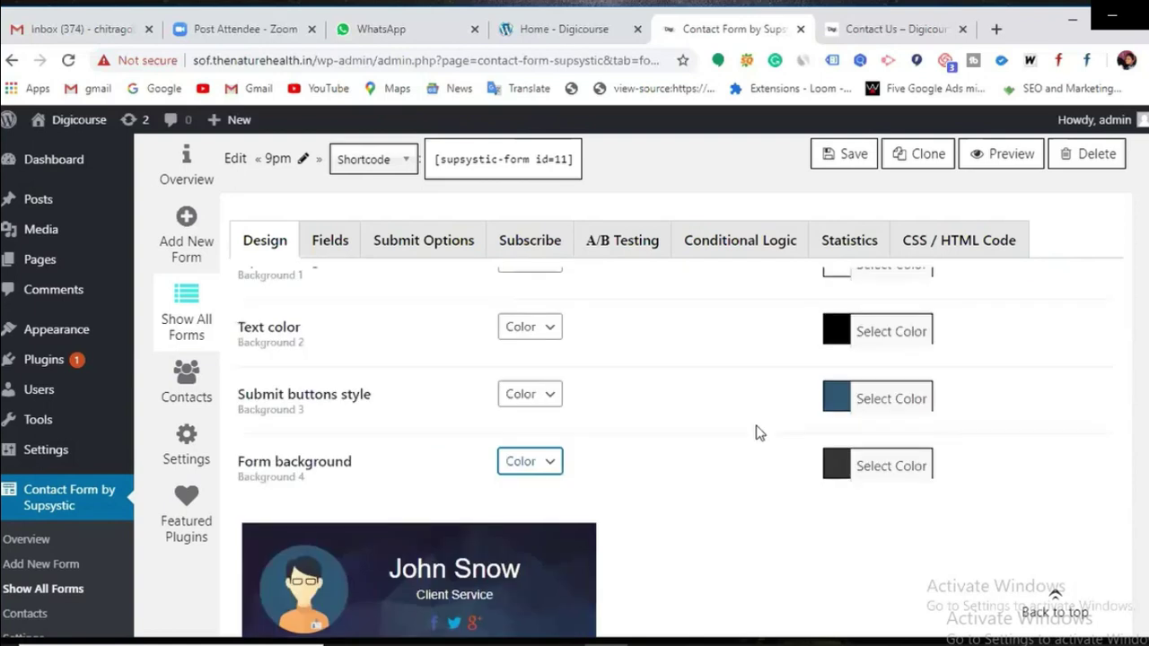
{"action": "left_click", "coordinate": [925, 467]}
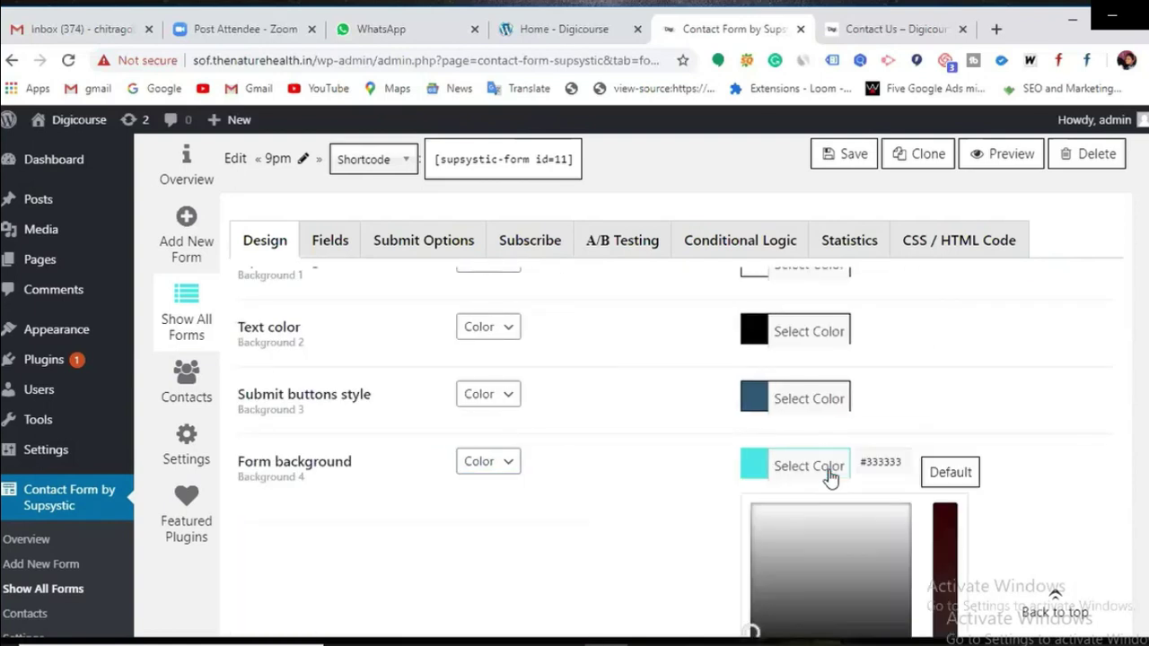
{"action": "scroll", "coordinate": [828, 478], "scroll_direction": "down", "scroll_amount": 1}
{"action": "scroll", "coordinate": [828, 470], "scroll_direction": "down", "scroll_amount": 2}
{"action": "left_click", "coordinate": [799, 410]}
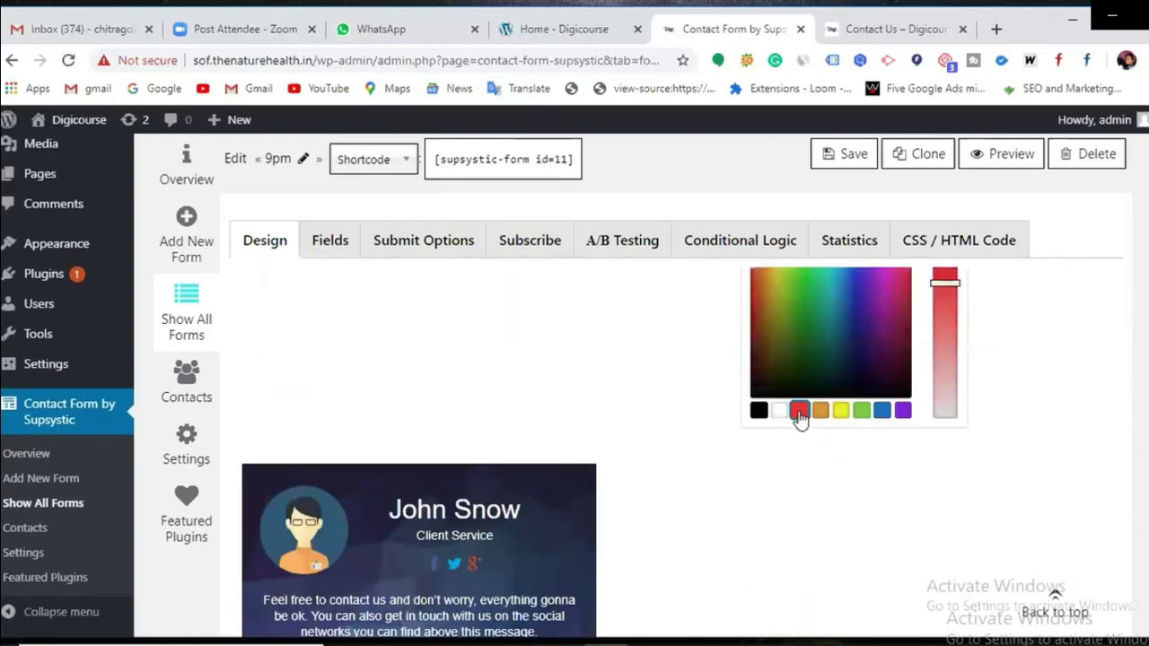
{"action": "left_click", "coordinate": [848, 155]}
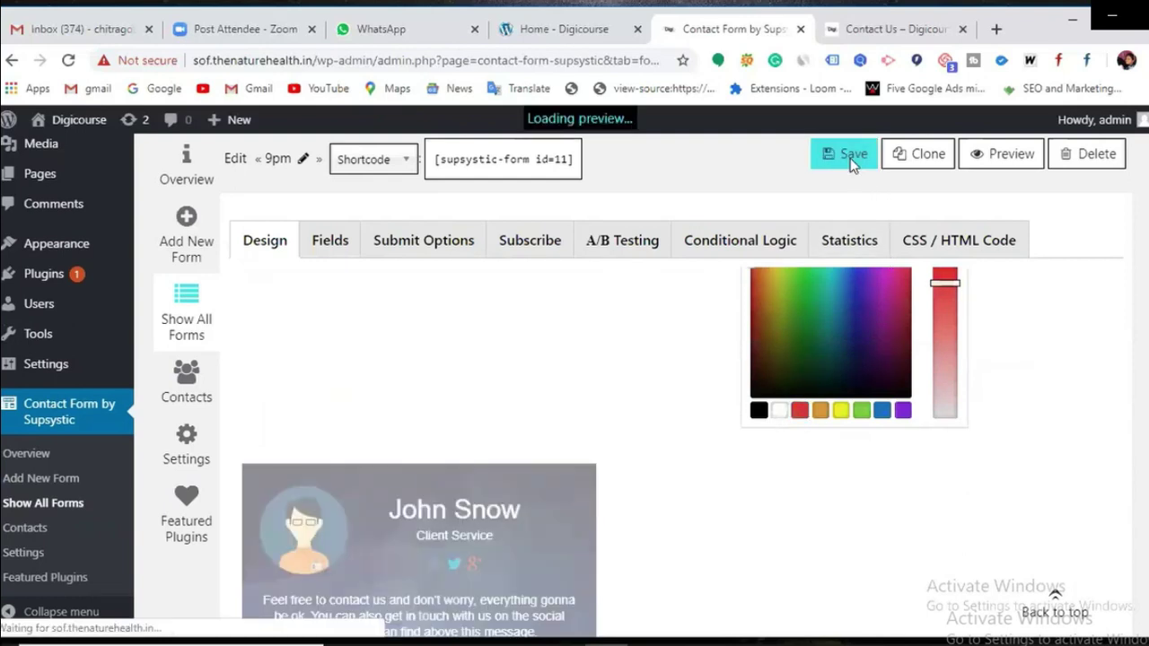
Step: Scroll through the preview to check the red form background
{"action": "scroll", "coordinate": [659, 456], "scroll_direction": "down", "scroll_amount": 4}
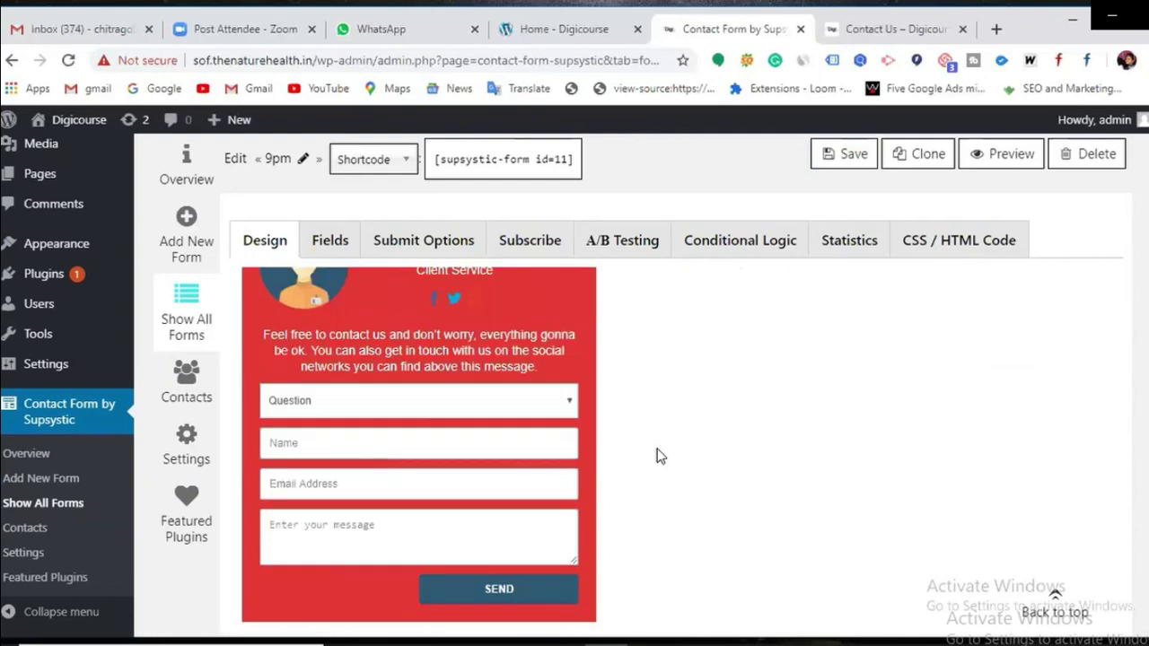
{"action": "scroll", "coordinate": [484, 539], "scroll_direction": "up", "scroll_amount": 4}
{"action": "scroll", "coordinate": [542, 411], "scroll_direction": "down", "scroll_amount": 3}
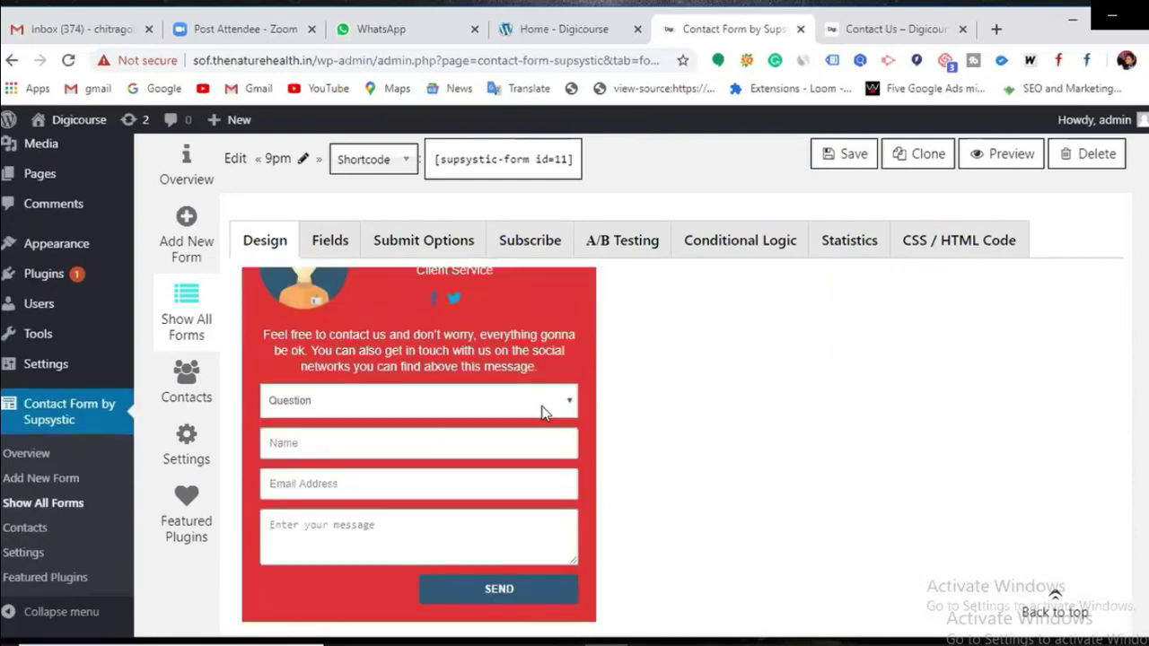
{"action": "scroll", "coordinate": [547, 418], "scroll_direction": "up", "scroll_amount": 2}
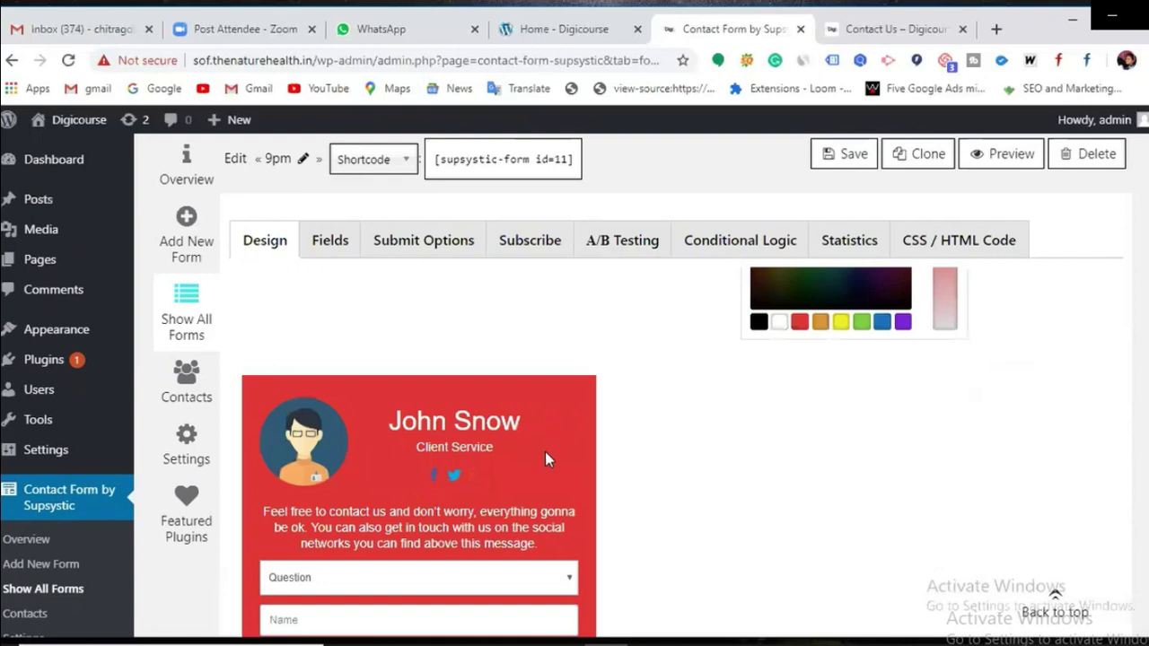
{"action": "scroll", "coordinate": [545, 452], "scroll_direction": "down", "scroll_amount": 2}
{"action": "scroll", "coordinate": [509, 436], "scroll_direction": "up", "scroll_amount": 7}
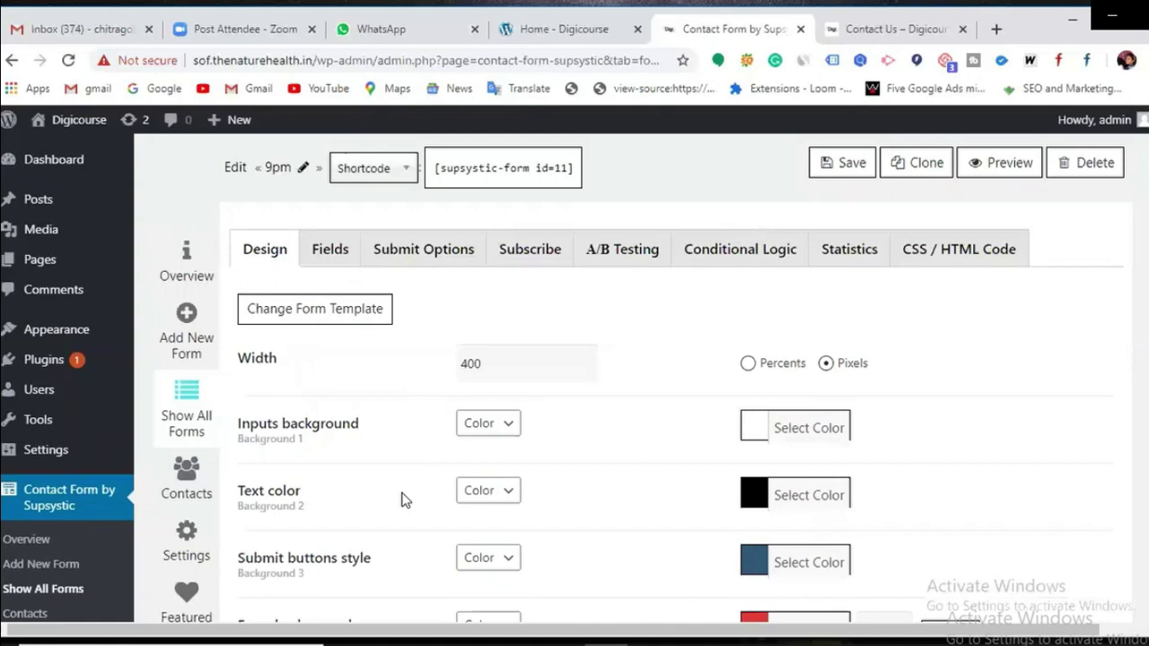
{"action": "scroll", "coordinate": [402, 499], "scroll_direction": "down", "scroll_amount": 7}
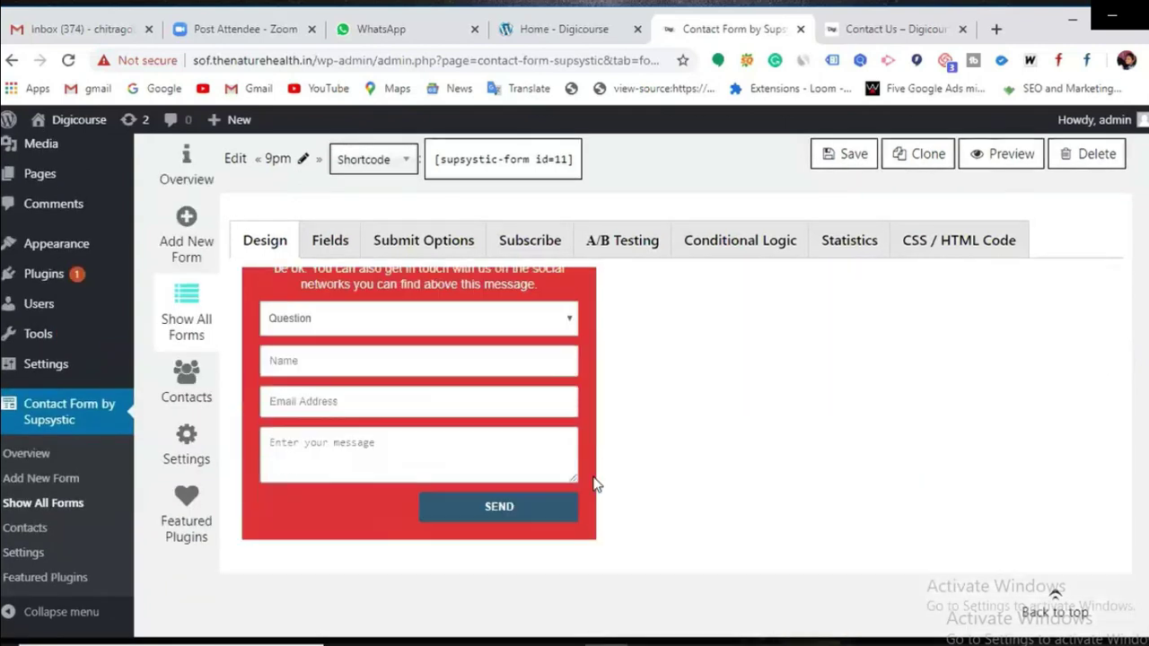
{"action": "scroll", "coordinate": [592, 485], "scroll_direction": "down", "scroll_amount": 1}
{"action": "scroll", "coordinate": [557, 496], "scroll_direction": "up", "scroll_amount": 8}
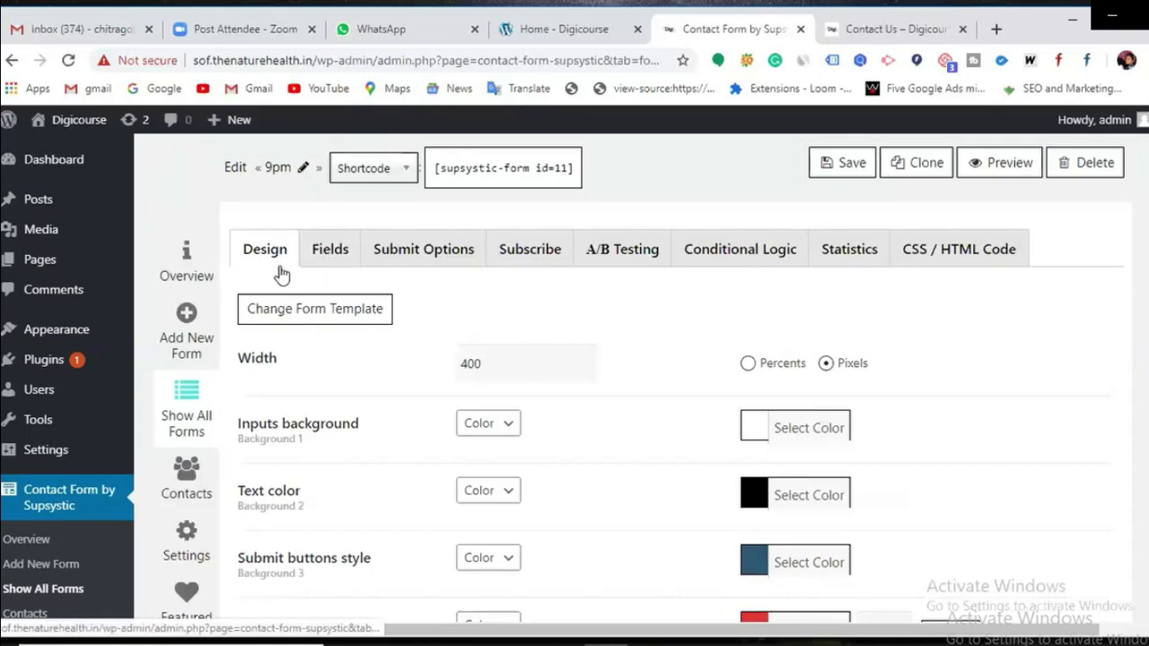
Step: View the Fields tab listing HTML delimiter, Question, Name, Email Address, message and Send
{"action": "left_click", "coordinate": [327, 255]}
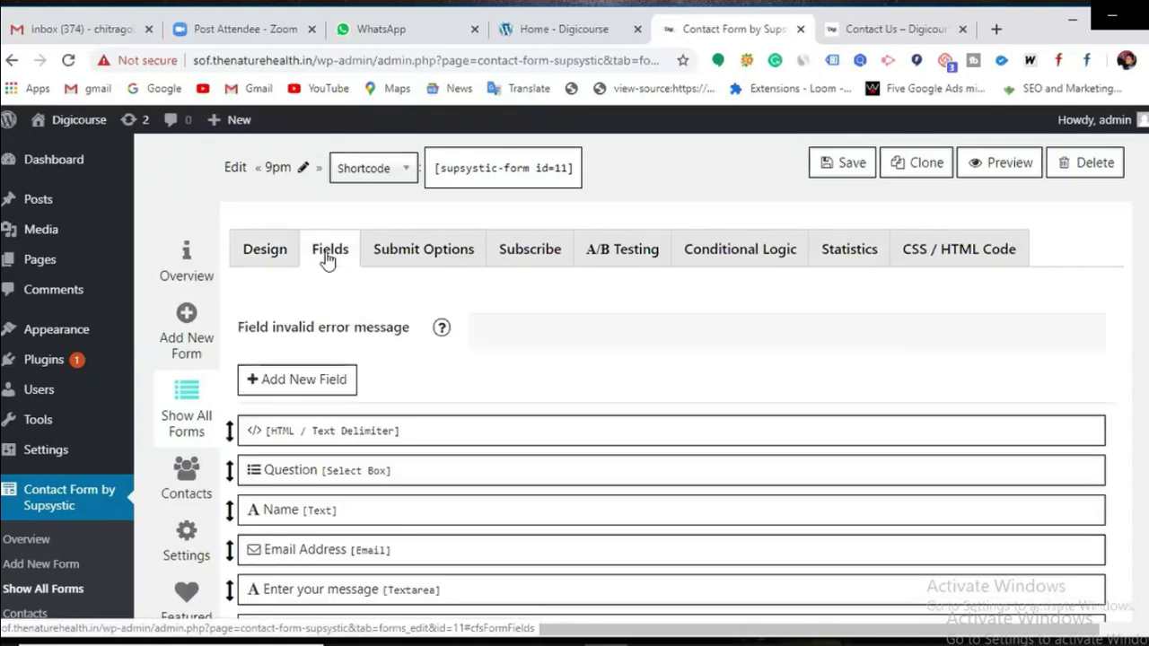
{"action": "scroll", "coordinate": [398, 467], "scroll_direction": "down", "scroll_amount": 10}
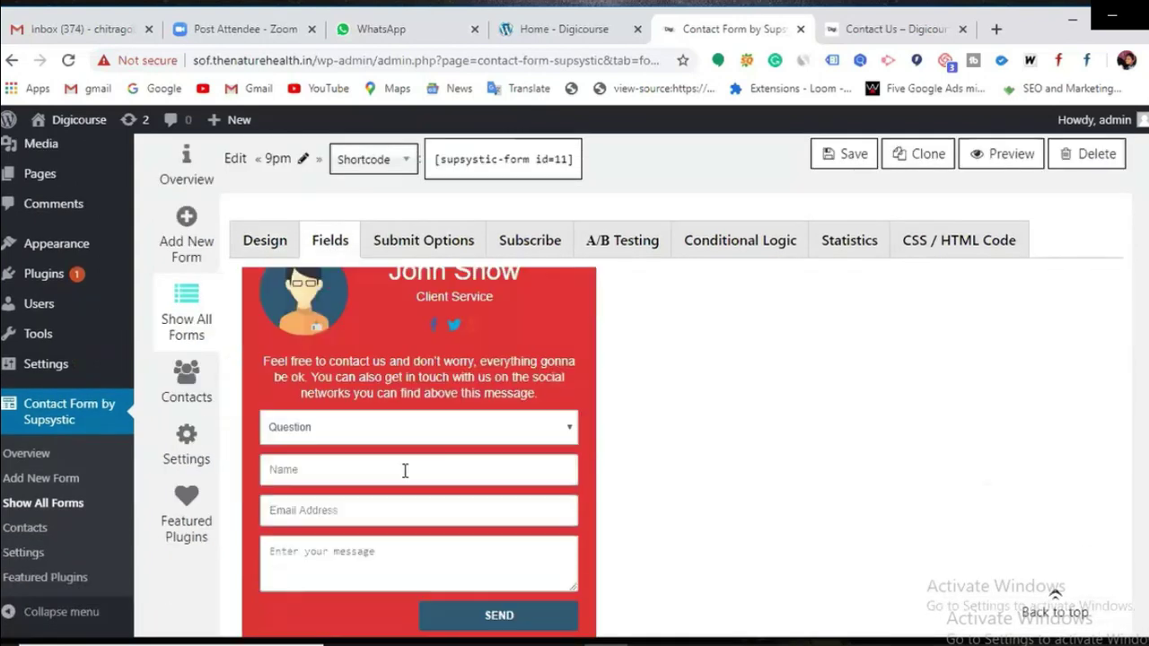
{"action": "scroll", "coordinate": [403, 471], "scroll_direction": "up", "scroll_amount": 10}
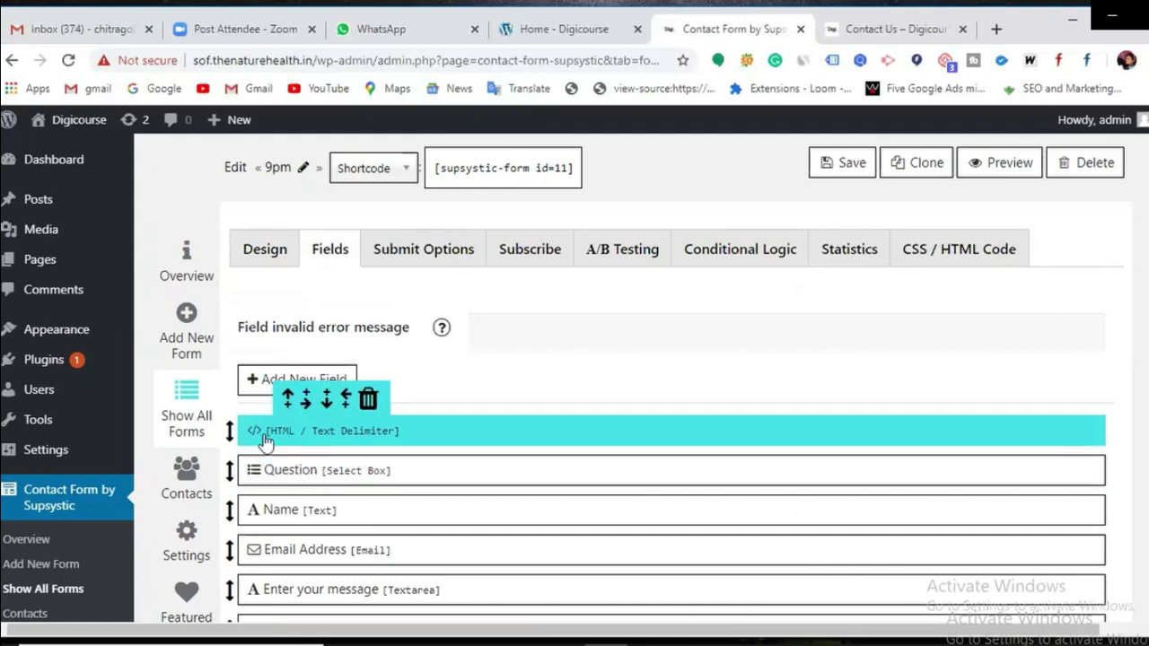
{"action": "scroll", "coordinate": [379, 469], "scroll_direction": "down", "scroll_amount": 1}
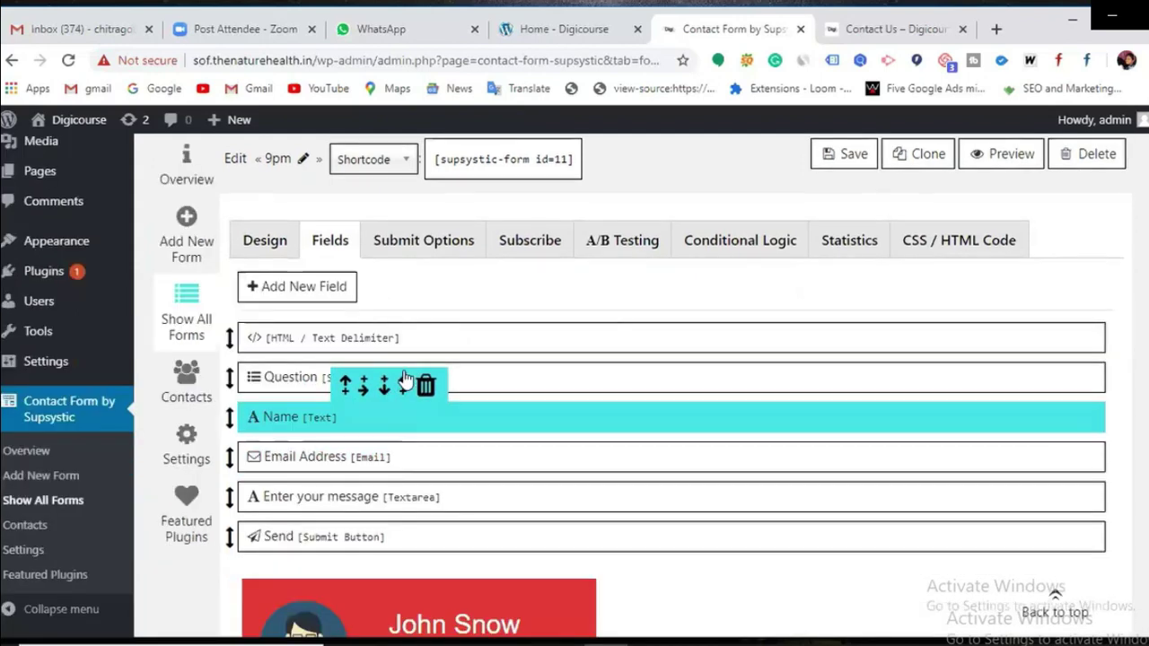
{"action": "scroll", "coordinate": [416, 415], "scroll_direction": "down", "scroll_amount": 1}
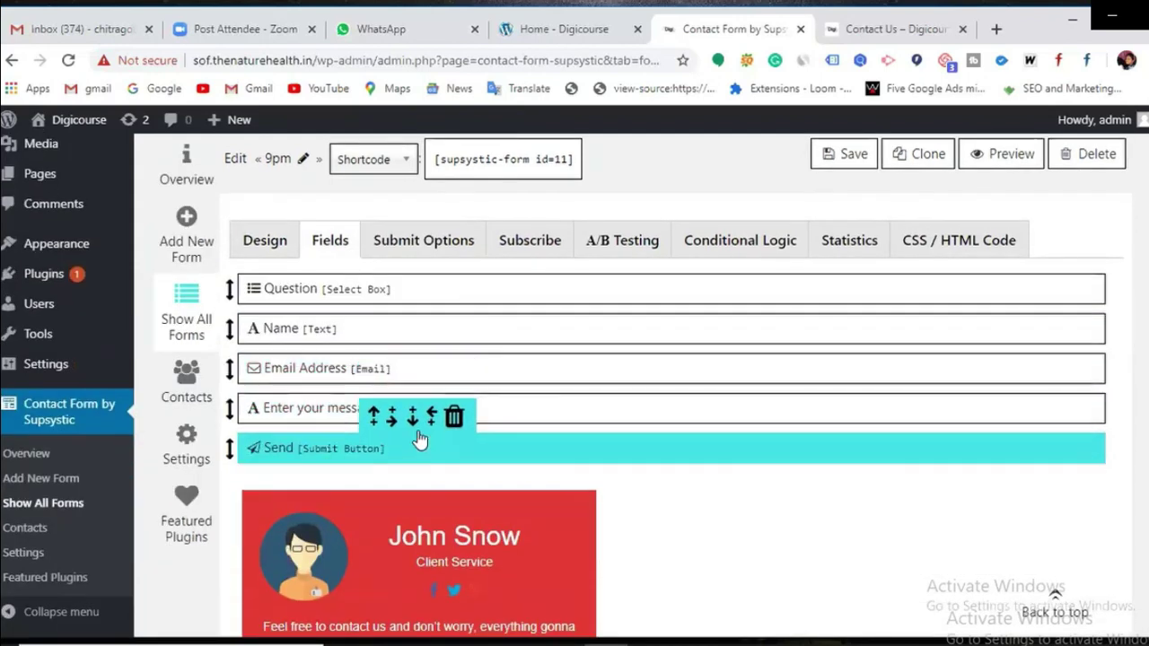
{"action": "scroll", "coordinate": [419, 438], "scroll_direction": "down", "scroll_amount": 1}
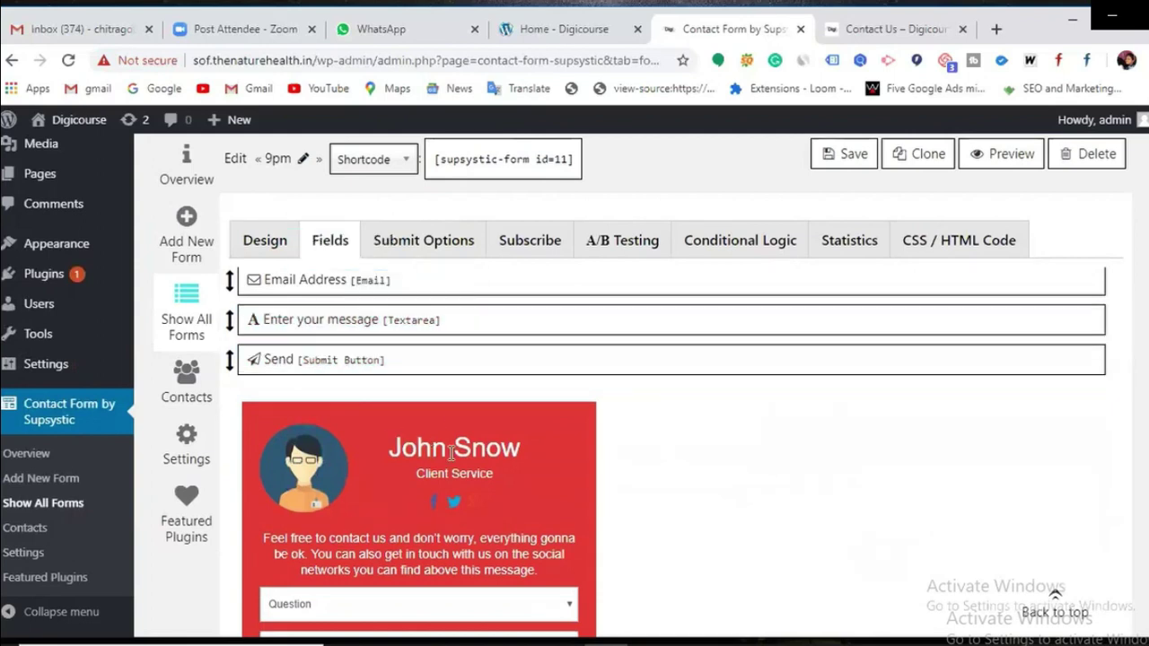
{"action": "scroll", "coordinate": [448, 458], "scroll_direction": "down", "scroll_amount": 2}
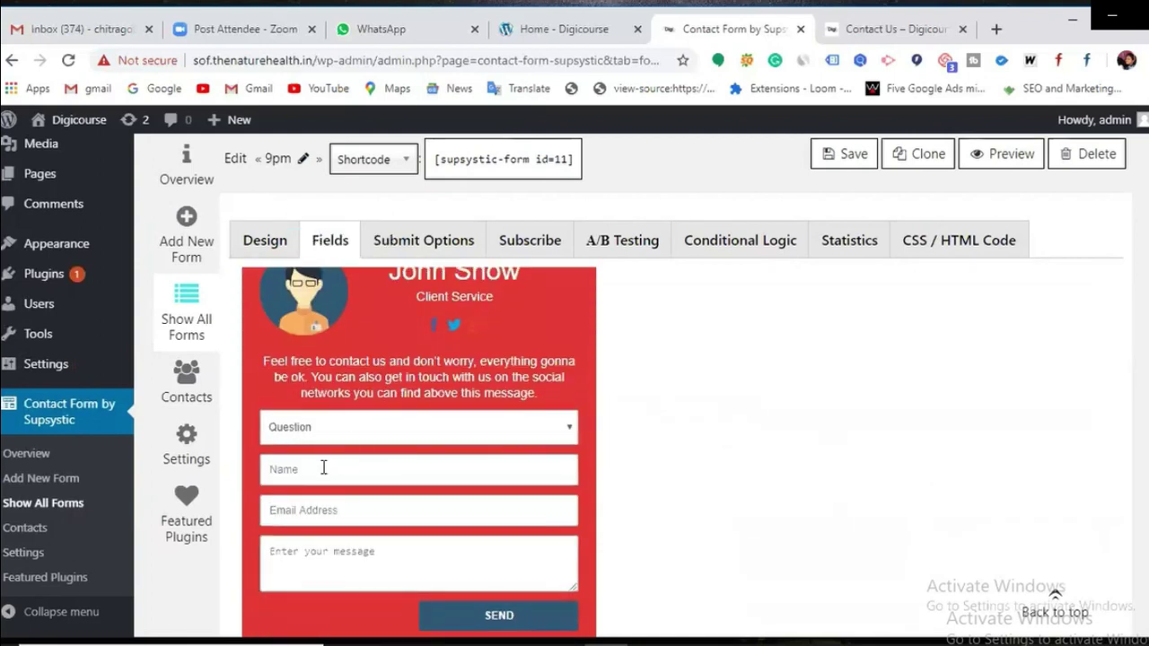
{"action": "scroll", "coordinate": [350, 556], "scroll_direction": "up", "scroll_amount": 5}
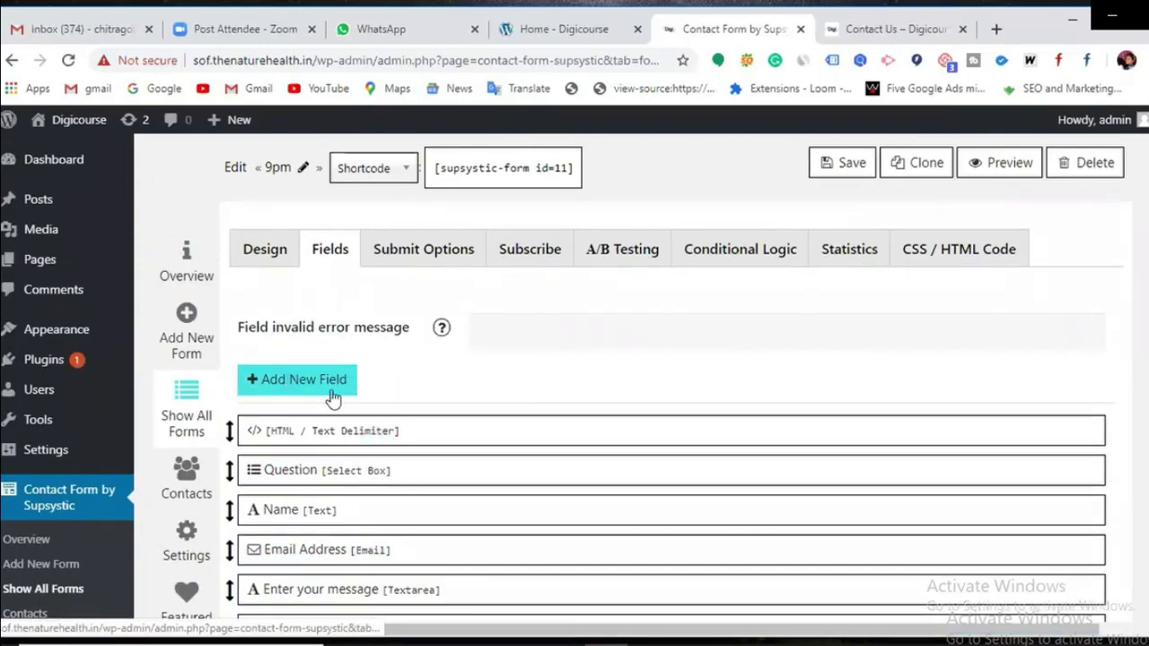
{"action": "mouse_move", "coordinate": [341, 433]}
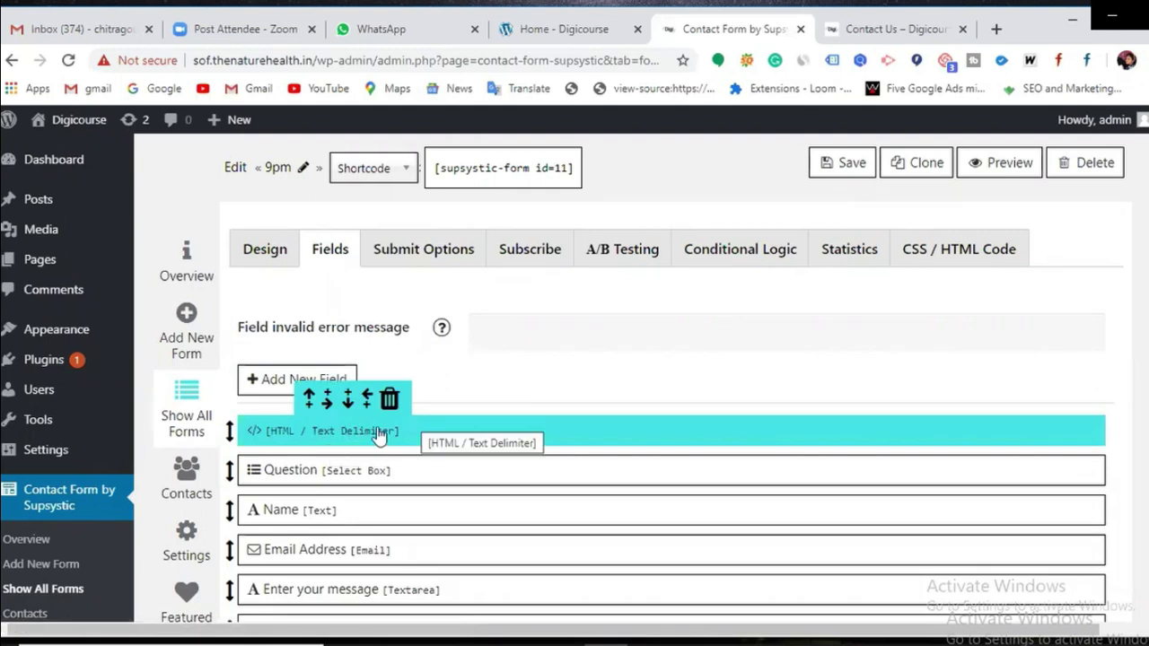
Step: Open the HTML/Text delimiter block editor and erase the placeholder name in its header
{"action": "left_click", "coordinate": [422, 429]}
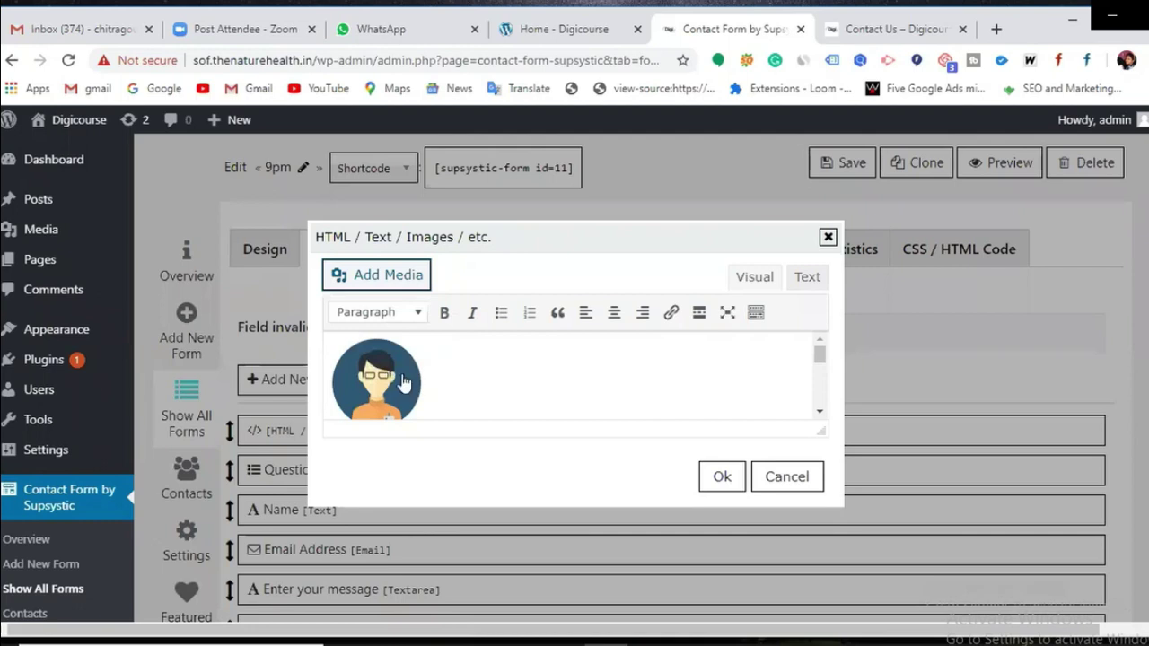
{"action": "left_click", "coordinate": [389, 381]}
{"action": "scroll", "coordinate": [479, 395], "scroll_direction": "down", "scroll_amount": 2}
{"action": "scroll", "coordinate": [479, 395], "scroll_direction": "up", "scroll_amount": 2}
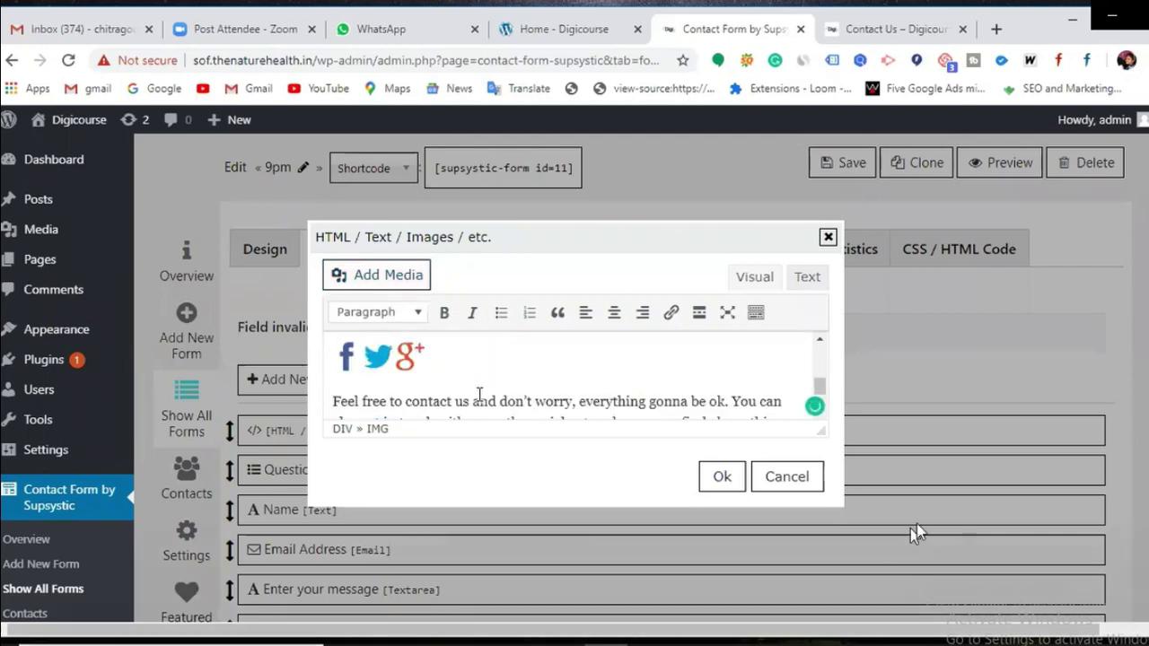
{"action": "scroll", "coordinate": [476, 392], "scroll_direction": "down", "scroll_amount": 2}
{"action": "left_click", "coordinate": [434, 399]}
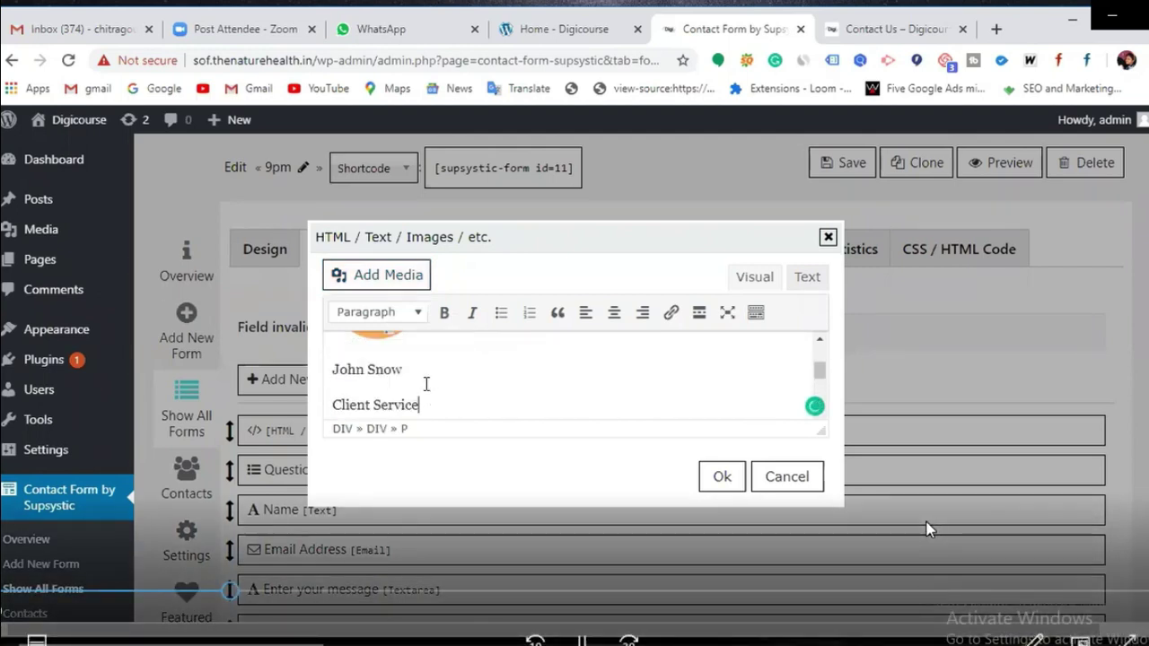
{"action": "key", "text": "BackSpace"}
{"action": "key", "text": "BackSpace"}
{"action": "key", "text": "BackSpace"}
{"action": "key", "text": "BackSpace"}
{"action": "key", "text": "BackSpace"}
{"action": "key", "text": "BackSpace"}
{"action": "key", "text": "BackSpace"}
{"action": "key", "text": "BackSpace"}
{"action": "key", "text": "BackSpace"}
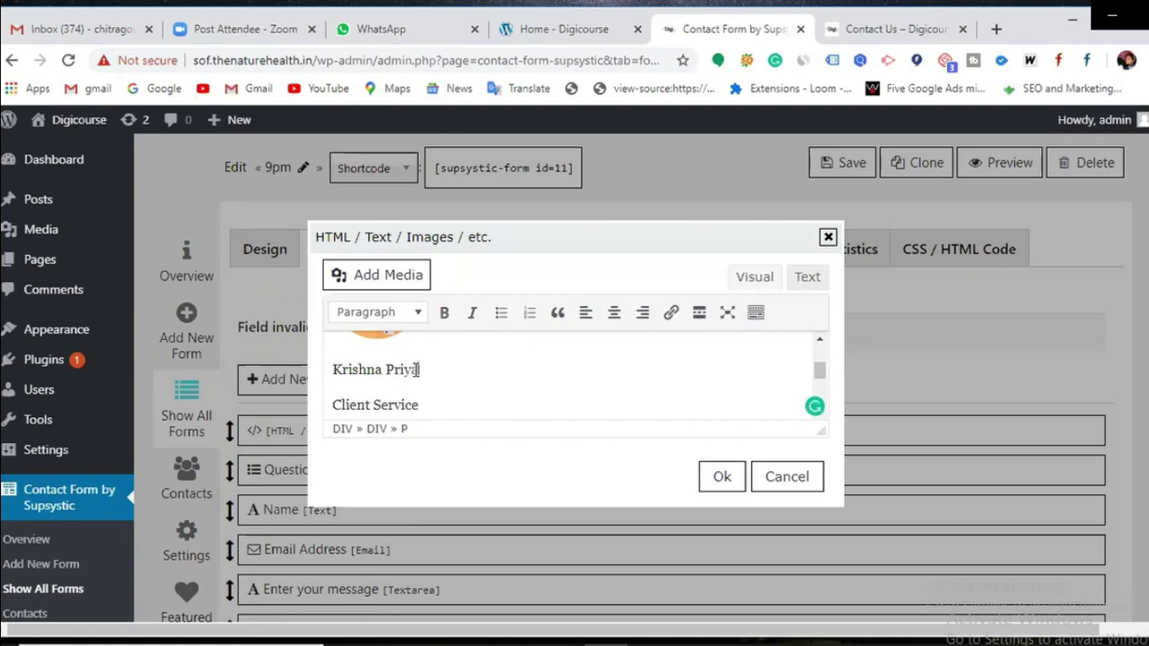
Step: Delete the final period after 'message' in the intro text and confirm with Ok
{"action": "scroll", "coordinate": [384, 405], "scroll_direction": "down", "scroll_amount": 2}
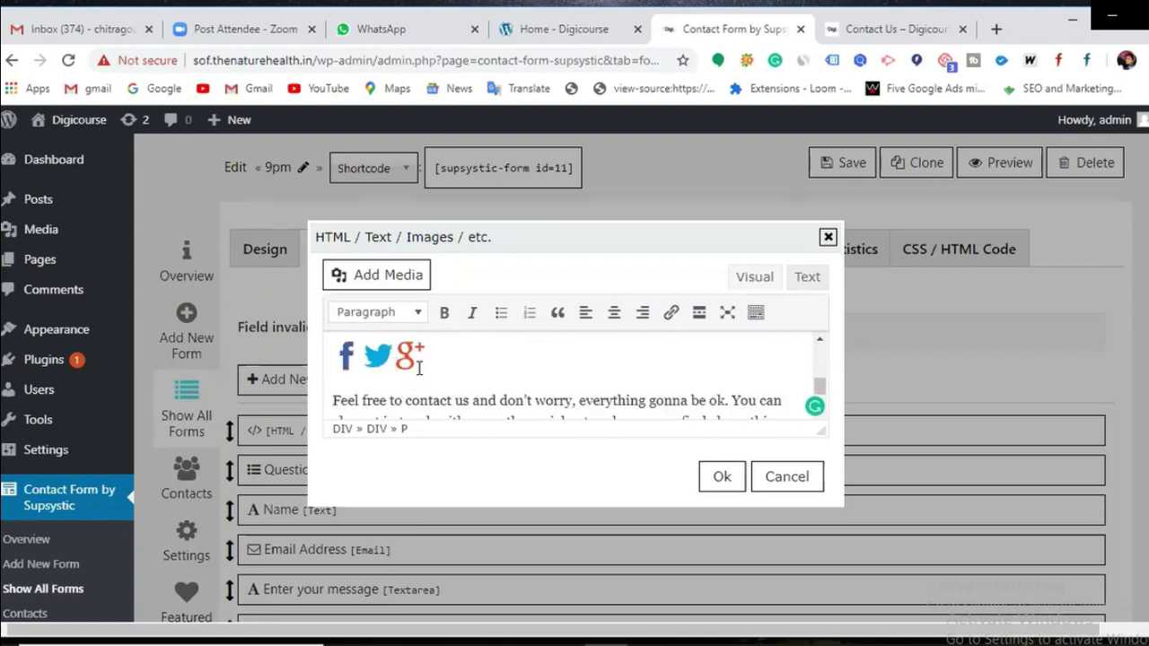
{"action": "left_click", "coordinate": [419, 368]}
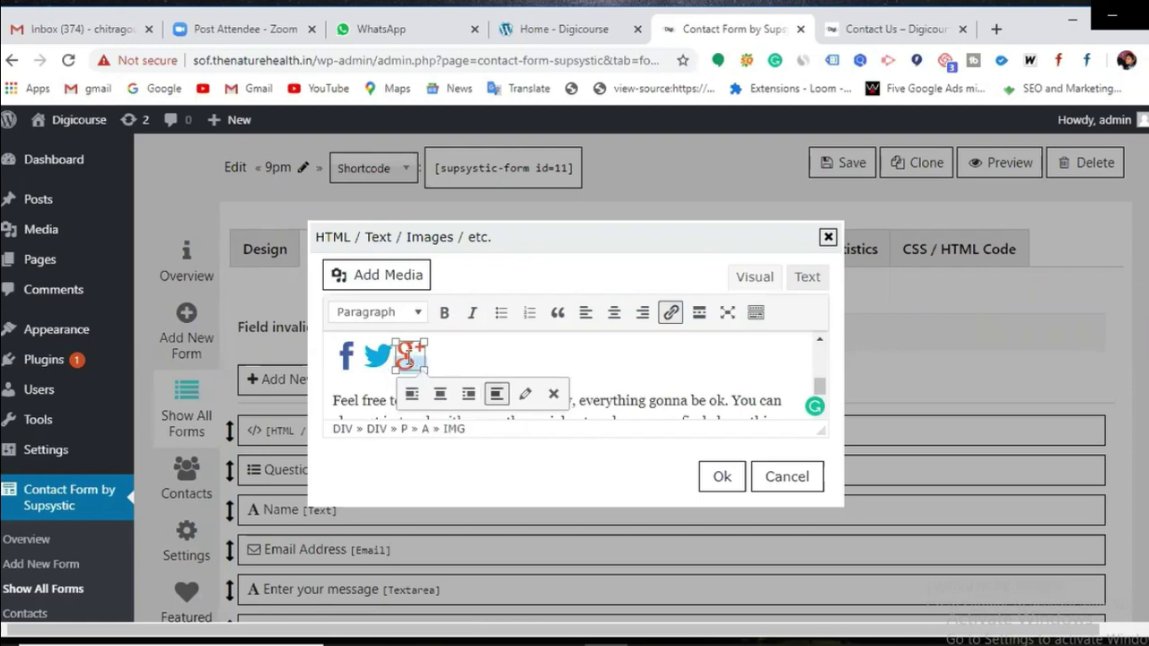
{"action": "left_click", "coordinate": [368, 360]}
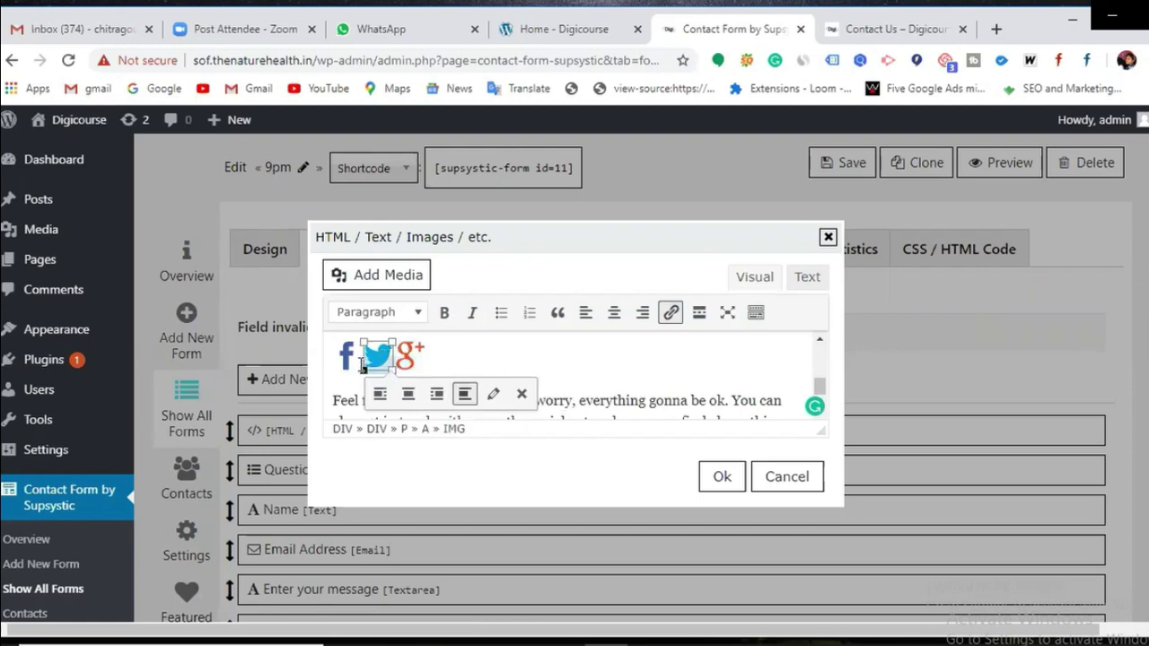
{"action": "left_click", "coordinate": [584, 392]}
{"action": "scroll", "coordinate": [584, 392], "scroll_direction": "down", "scroll_amount": 1}
{"action": "scroll", "coordinate": [583, 393], "scroll_direction": "down", "scroll_amount": 1}
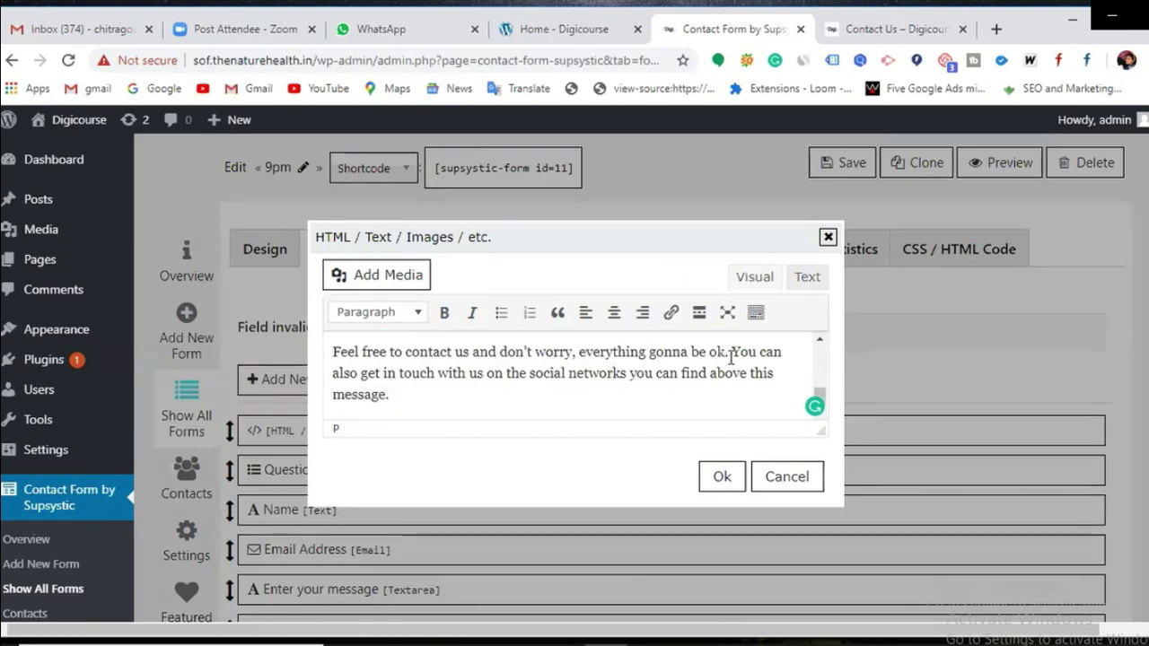
{"action": "left_click", "coordinate": [455, 387]}
{"action": "scroll", "coordinate": [455, 388], "scroll_direction": "down", "scroll_amount": 1}
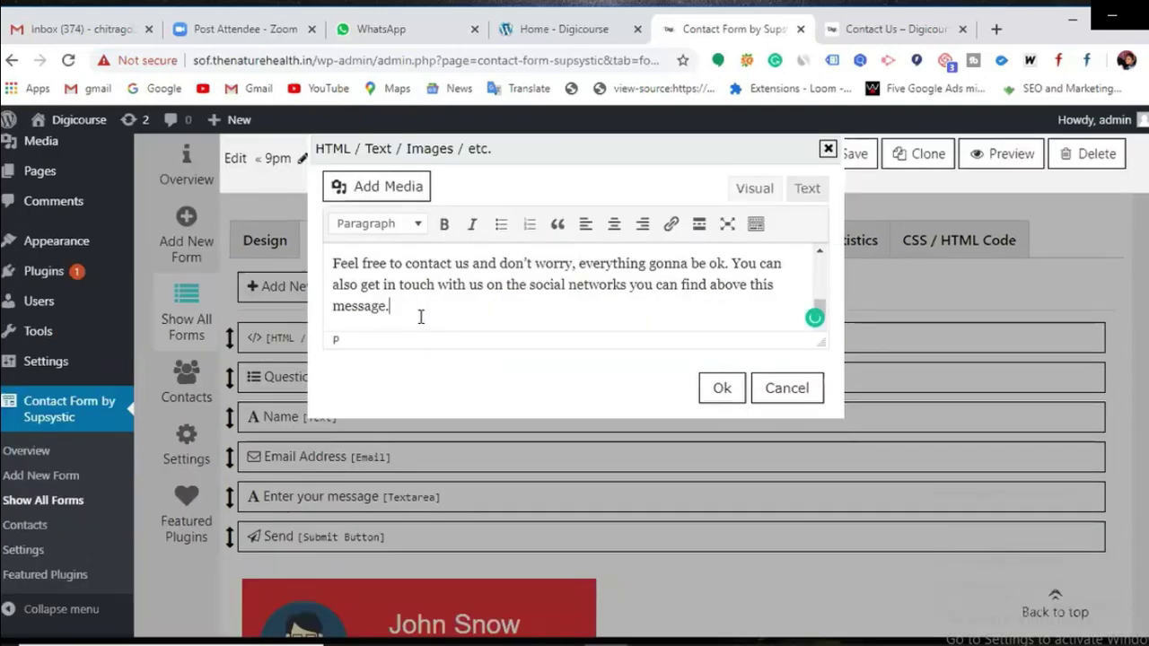
{"action": "scroll", "coordinate": [467, 314], "scroll_direction": "down", "scroll_amount": 5}
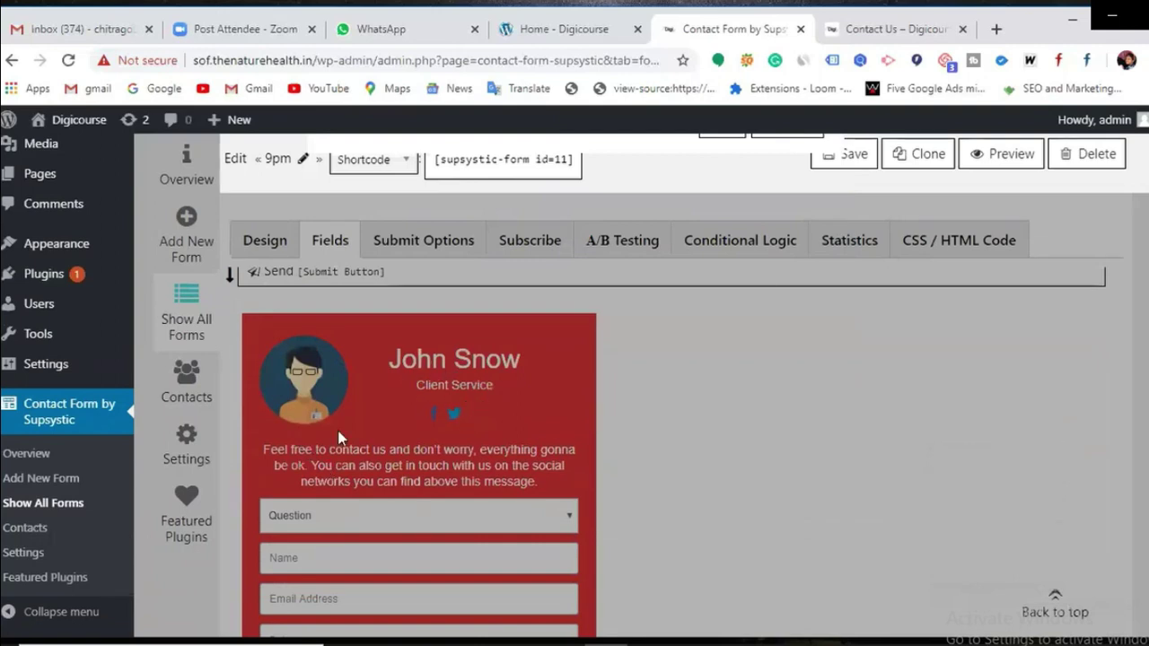
{"action": "scroll", "coordinate": [553, 453], "scroll_direction": "up", "scroll_amount": 5}
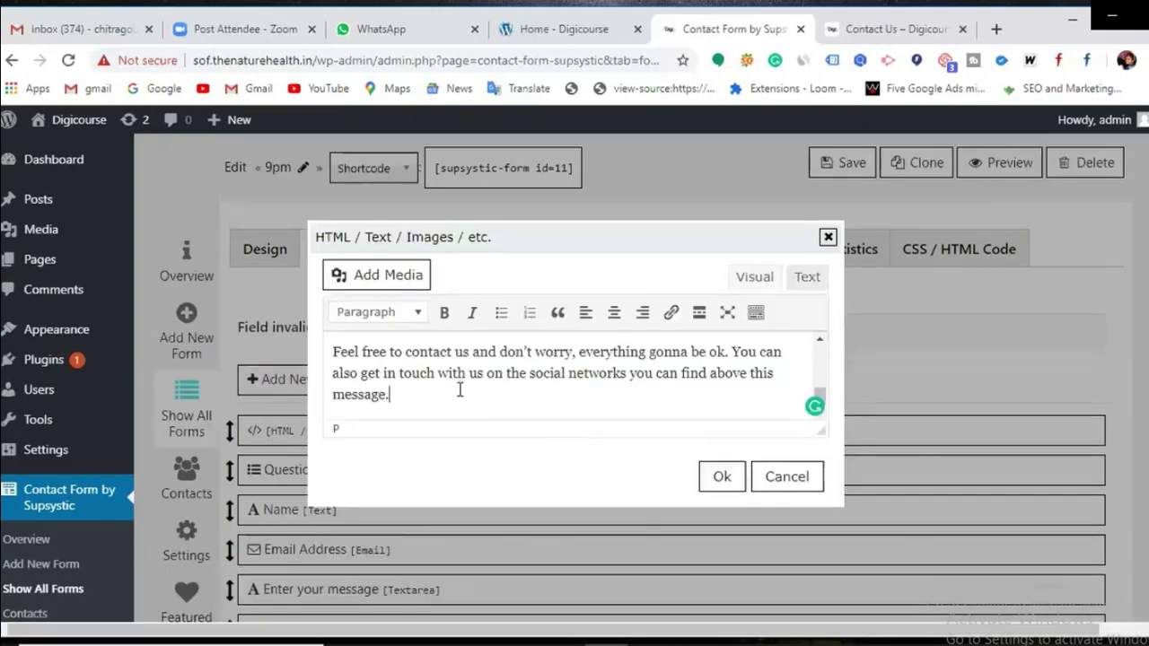
{"action": "key", "text": "BackSpace"}
{"action": "left_click", "coordinate": [734, 477]}
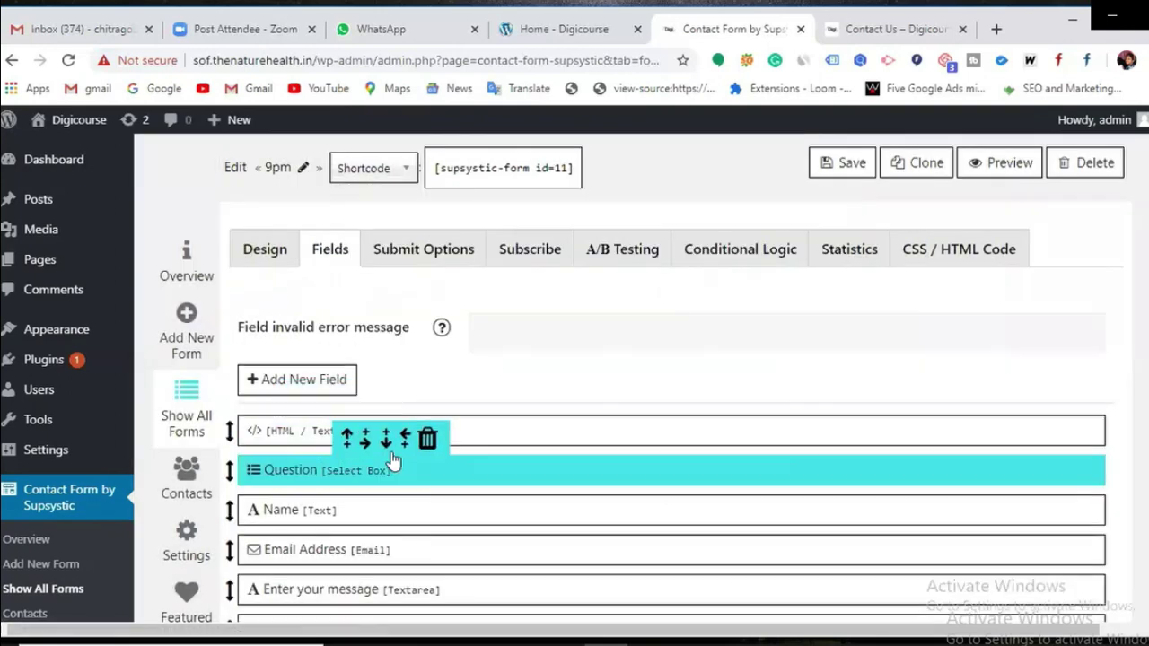
Step: Open the Question field's settings and close them without changes
{"action": "left_click", "coordinate": [439, 473]}
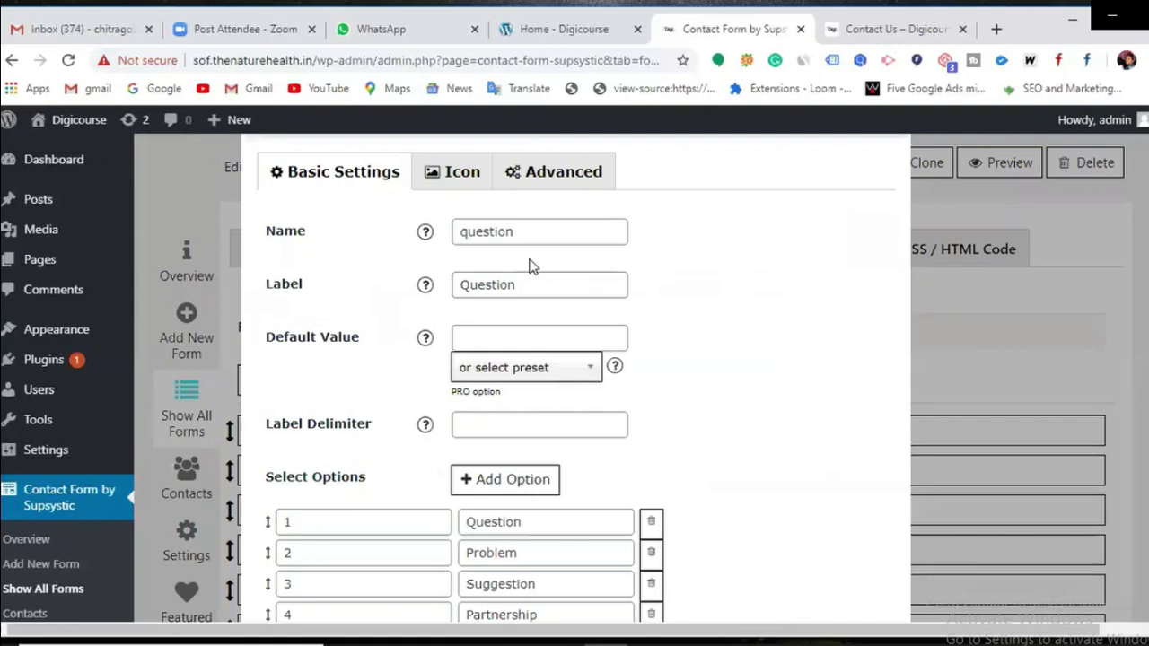
{"action": "scroll", "coordinate": [534, 254], "scroll_direction": "down", "scroll_amount": 2}
{"action": "scroll", "coordinate": [544, 375], "scroll_direction": "up", "scroll_amount": 2}
{"action": "scroll", "coordinate": [606, 421], "scroll_direction": "down", "scroll_amount": 4}
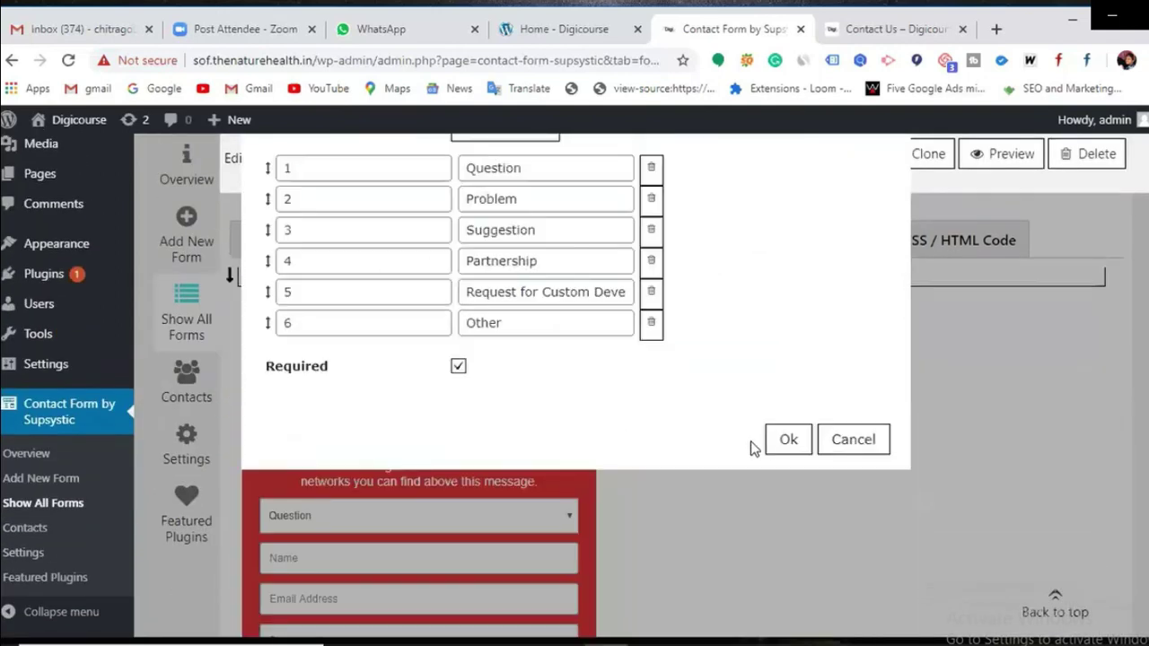
{"action": "left_click", "coordinate": [786, 440]}
Step: Delete the Question select-box field and confirm the removal
{"action": "scroll", "coordinate": [381, 302], "scroll_direction": "up", "scroll_amount": 2}
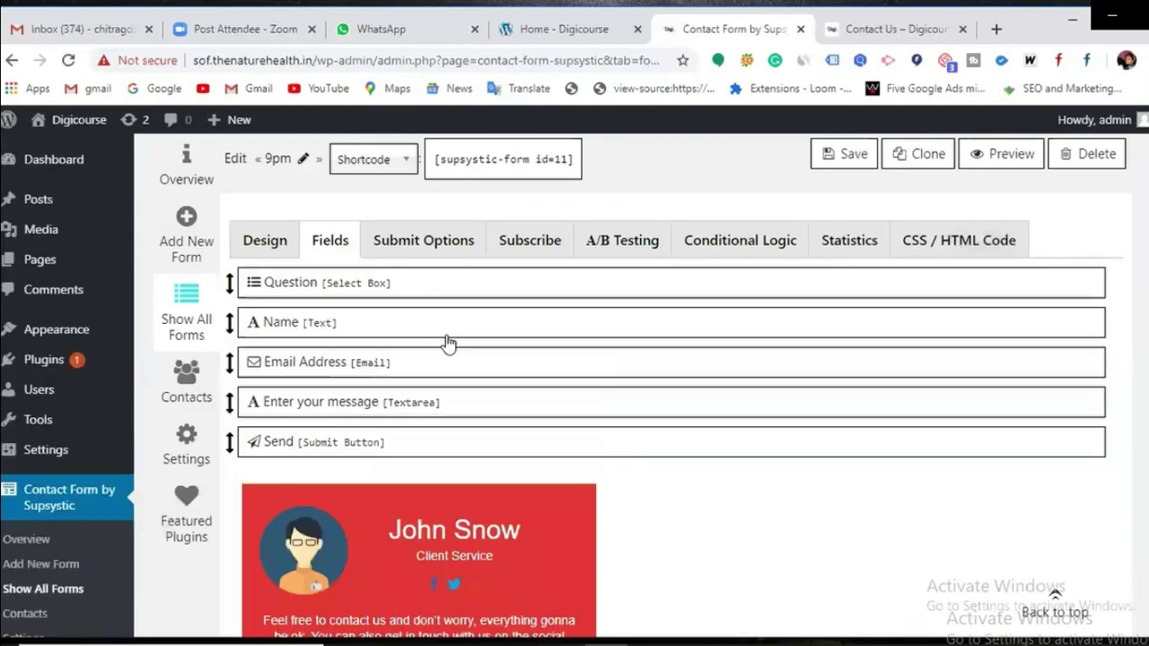
{"action": "scroll", "coordinate": [418, 325], "scroll_direction": "up", "scroll_amount": 1}
{"action": "scroll", "coordinate": [416, 325], "scroll_direction": "up", "scroll_amount": 1}
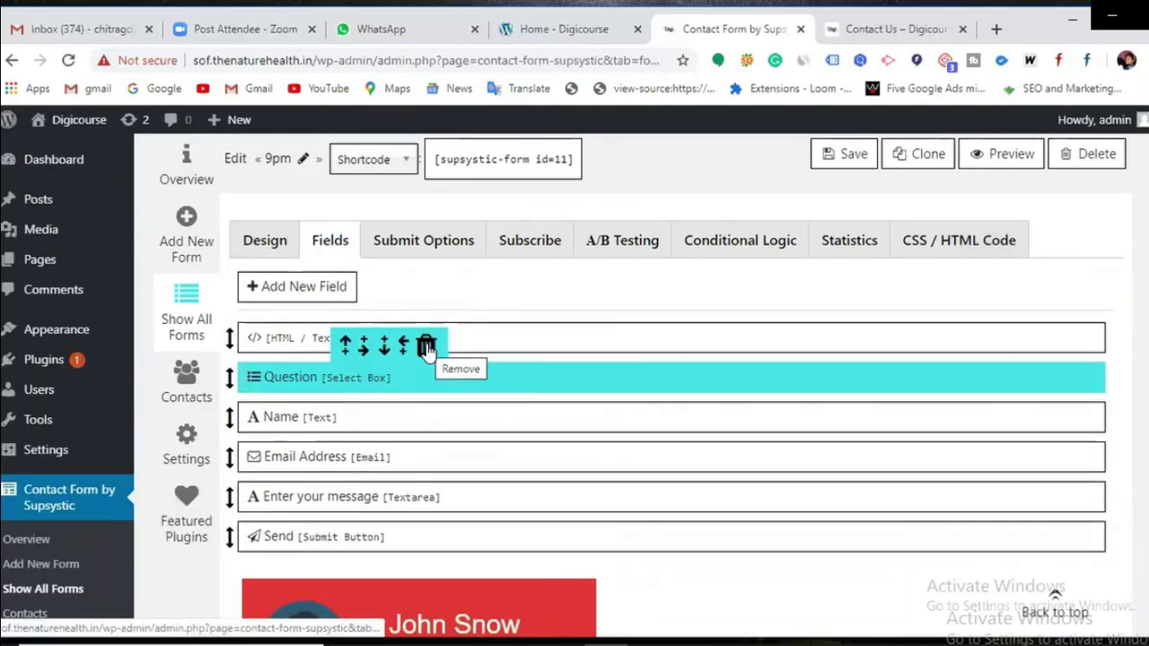
{"action": "left_click", "coordinate": [426, 346]}
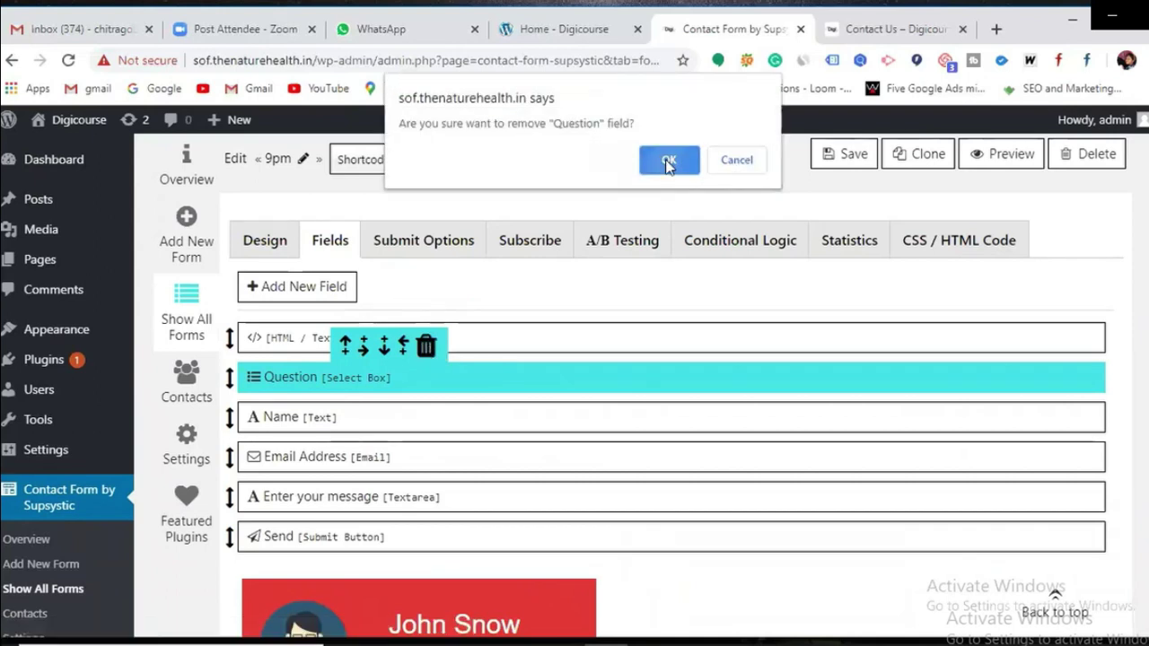
{"action": "left_click", "coordinate": [669, 161]}
{"action": "scroll", "coordinate": [510, 411], "scroll_direction": "down", "scroll_amount": 2}
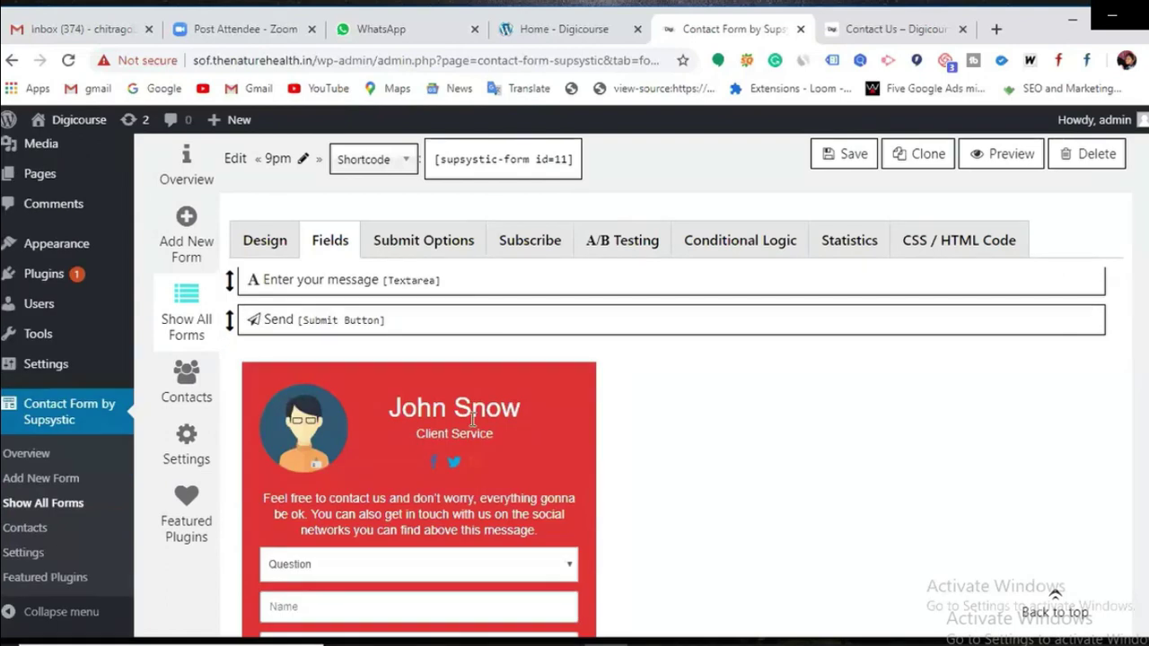
{"action": "scroll", "coordinate": [509, 410], "scroll_direction": "up", "scroll_amount": 2}
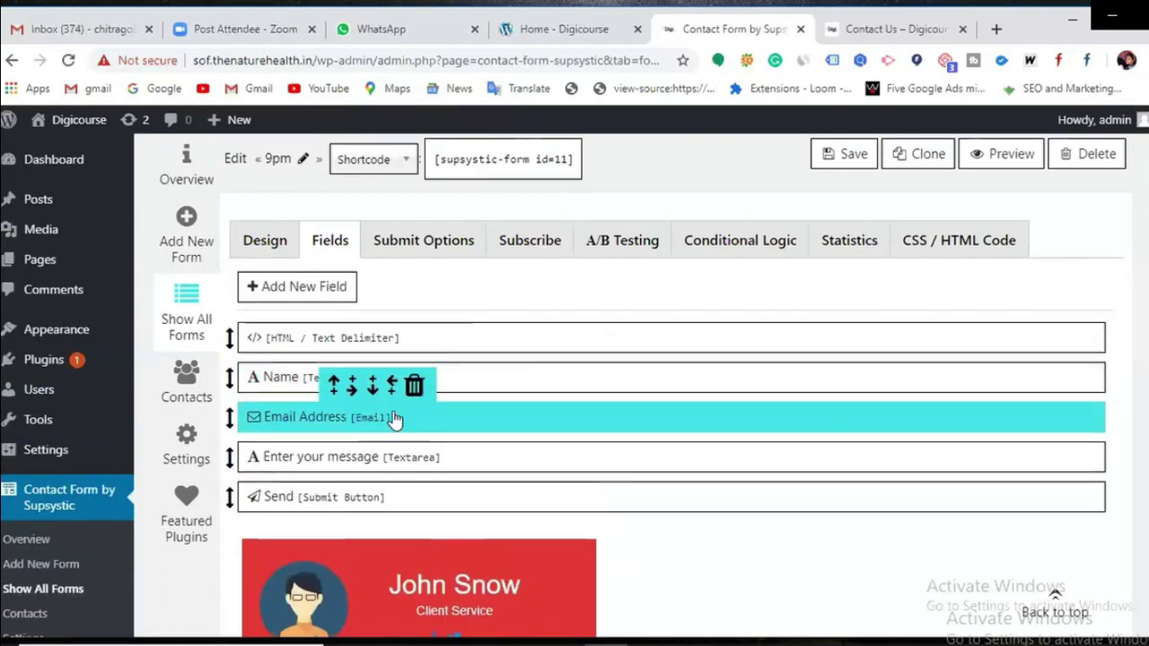
{"action": "left_click", "coordinate": [457, 378]}
{"action": "left_click", "coordinate": [495, 261]}
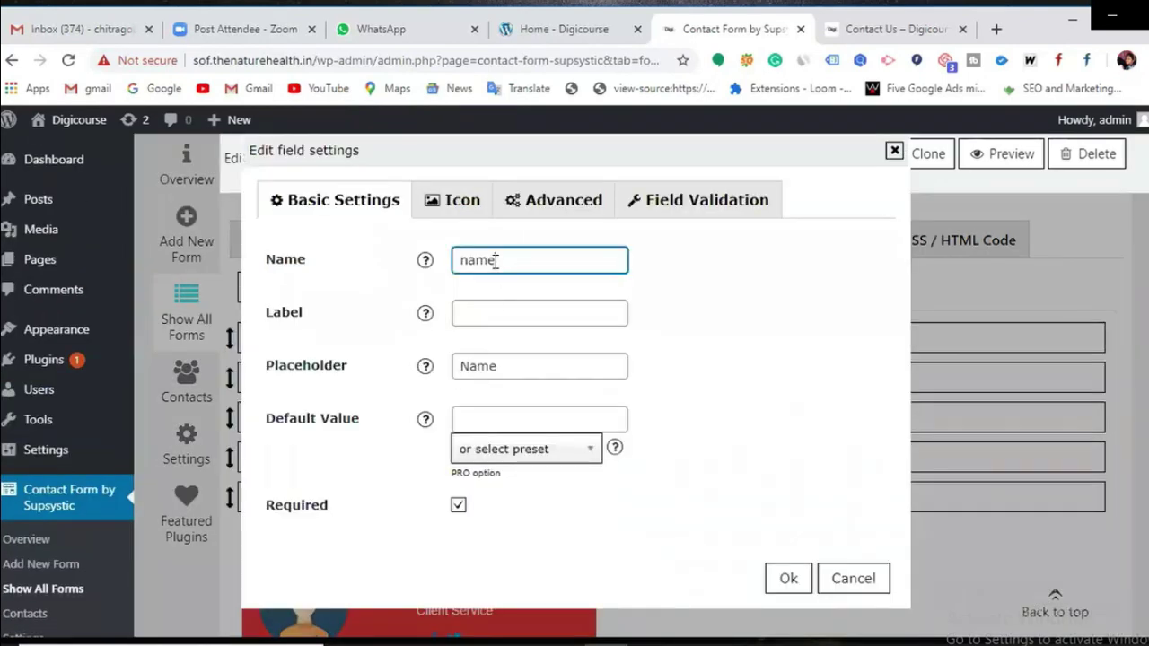
{"action": "left_click", "coordinate": [506, 375]}
{"action": "left_click", "coordinate": [463, 211]}
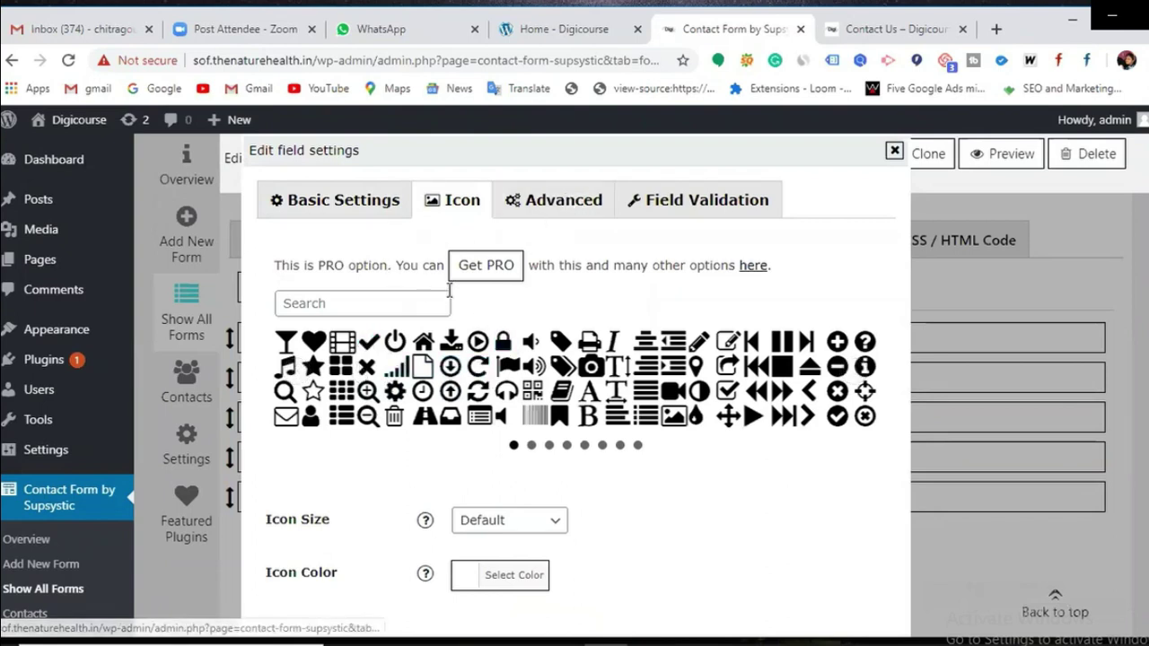
{"action": "left_click", "coordinate": [555, 196]}
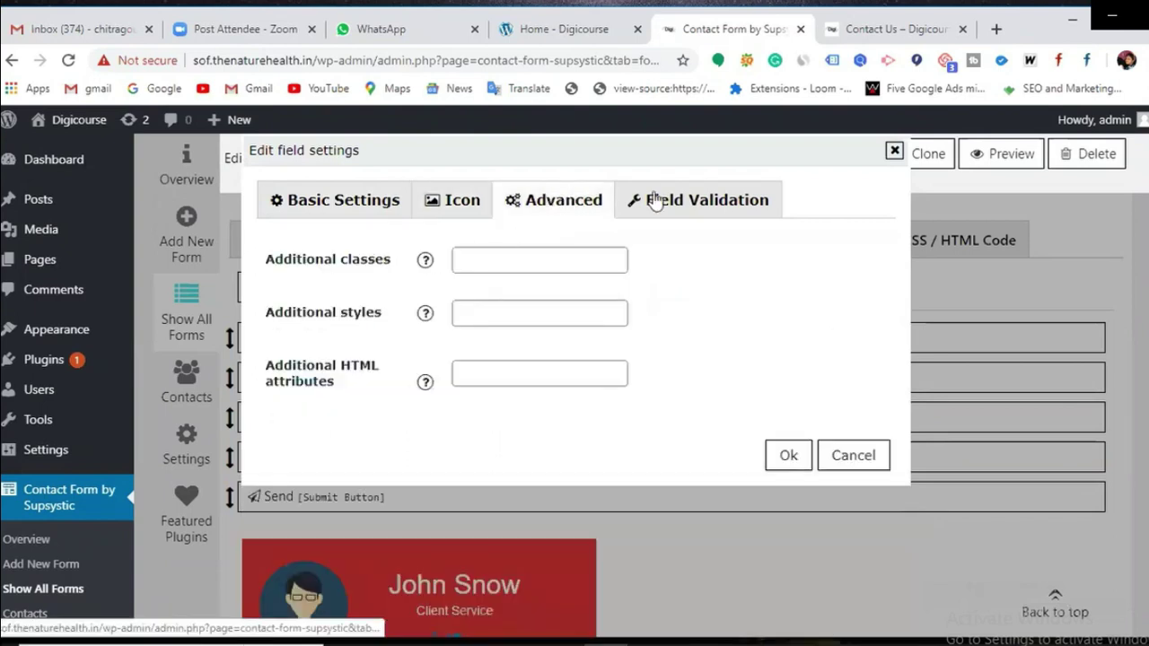
{"action": "left_click", "coordinate": [686, 201]}
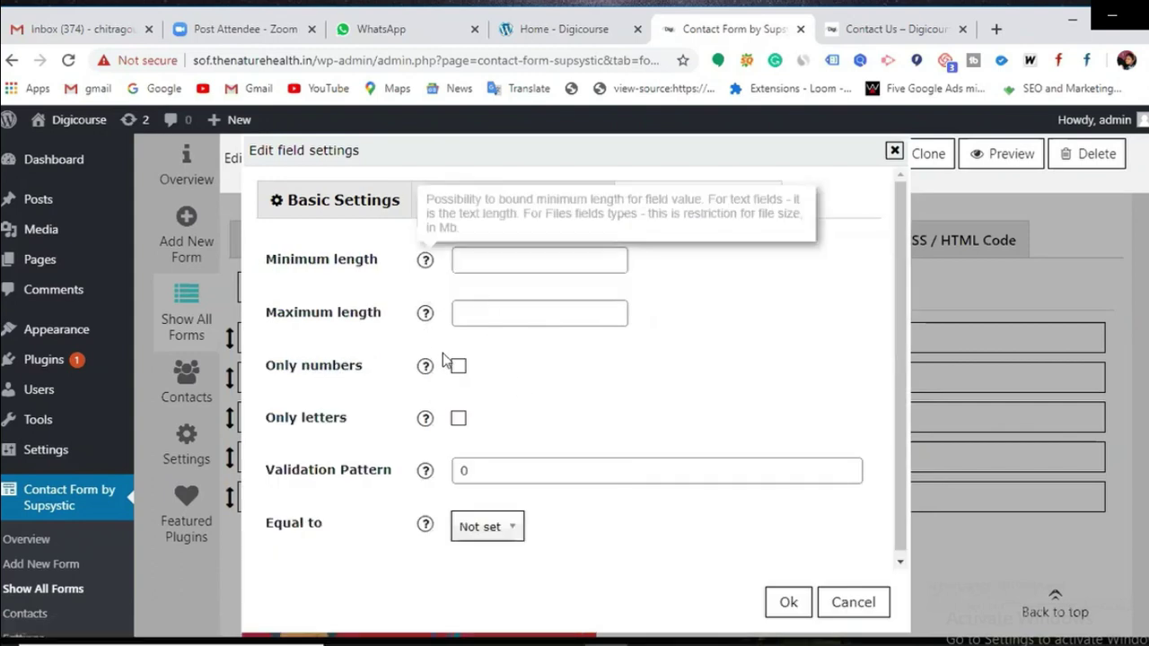
{"action": "left_click", "coordinate": [351, 212]}
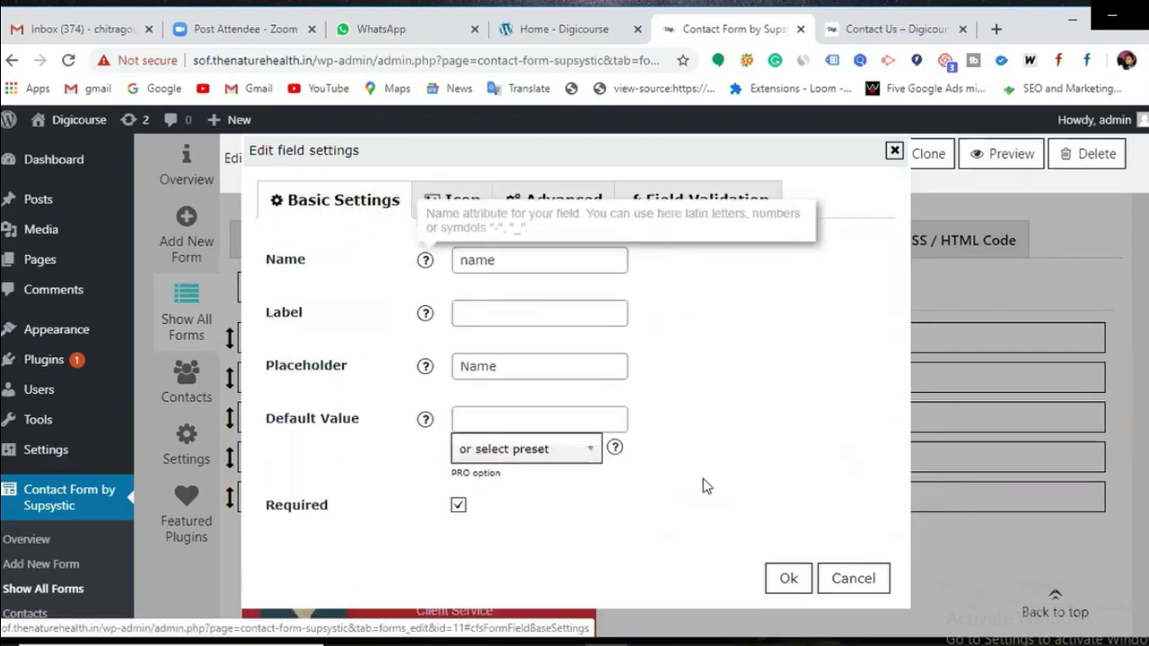
{"action": "left_click", "coordinate": [788, 599]}
{"action": "scroll", "coordinate": [405, 490], "scroll_direction": "down", "scroll_amount": 1}
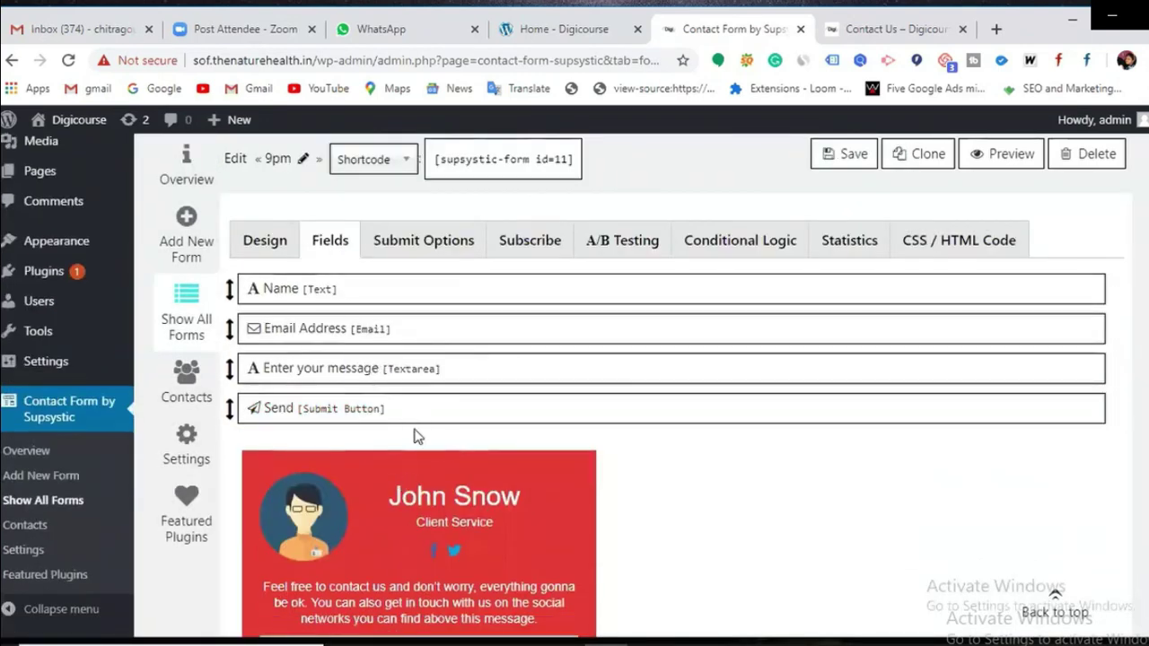
Step: Add a Number field named 'Contact' with placeholder 'contact number', and try to save it
{"action": "scroll", "coordinate": [415, 420], "scroll_direction": "up", "scroll_amount": 1}
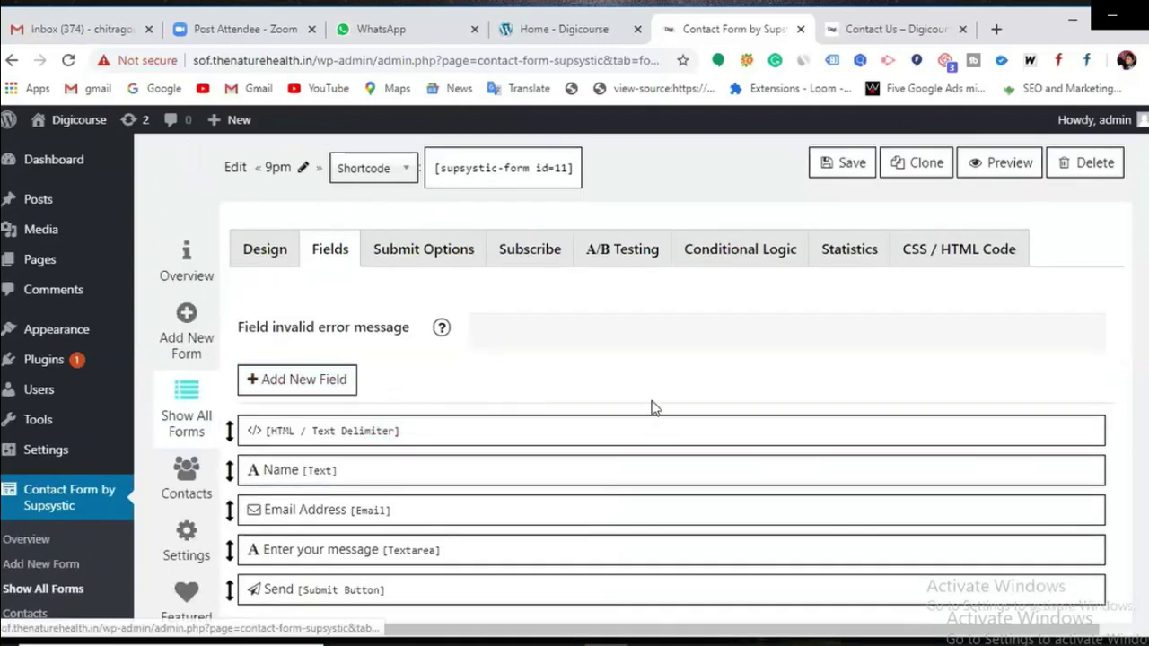
{"action": "scroll", "coordinate": [646, 408], "scroll_direction": "down", "scroll_amount": 1}
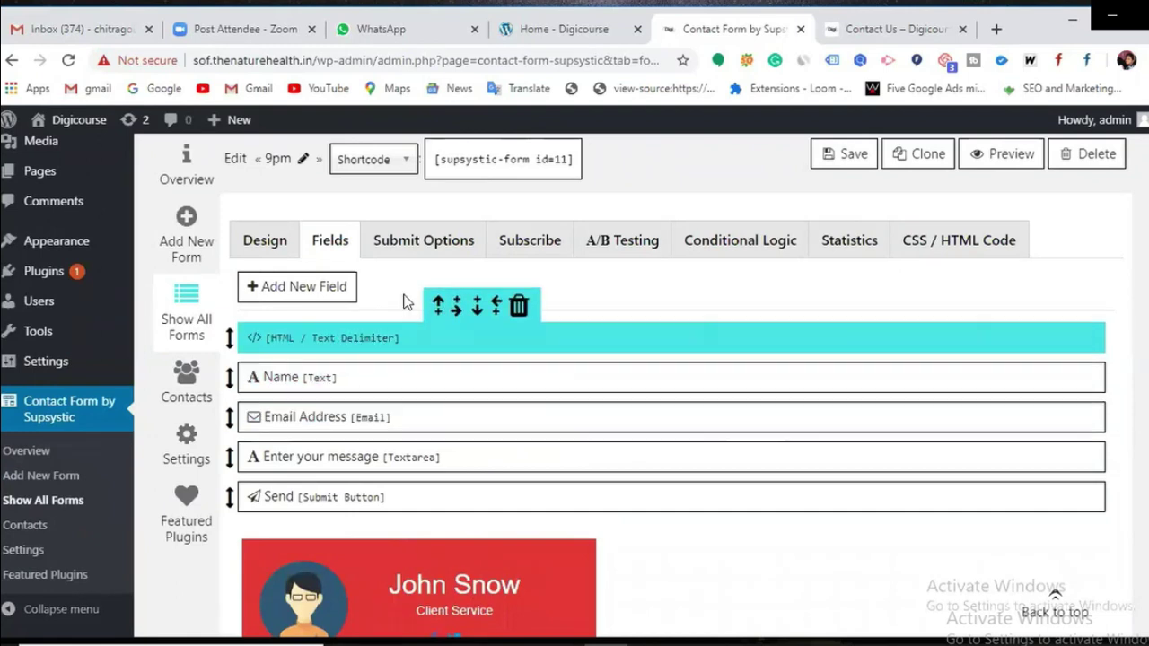
{"action": "left_click", "coordinate": [308, 286]}
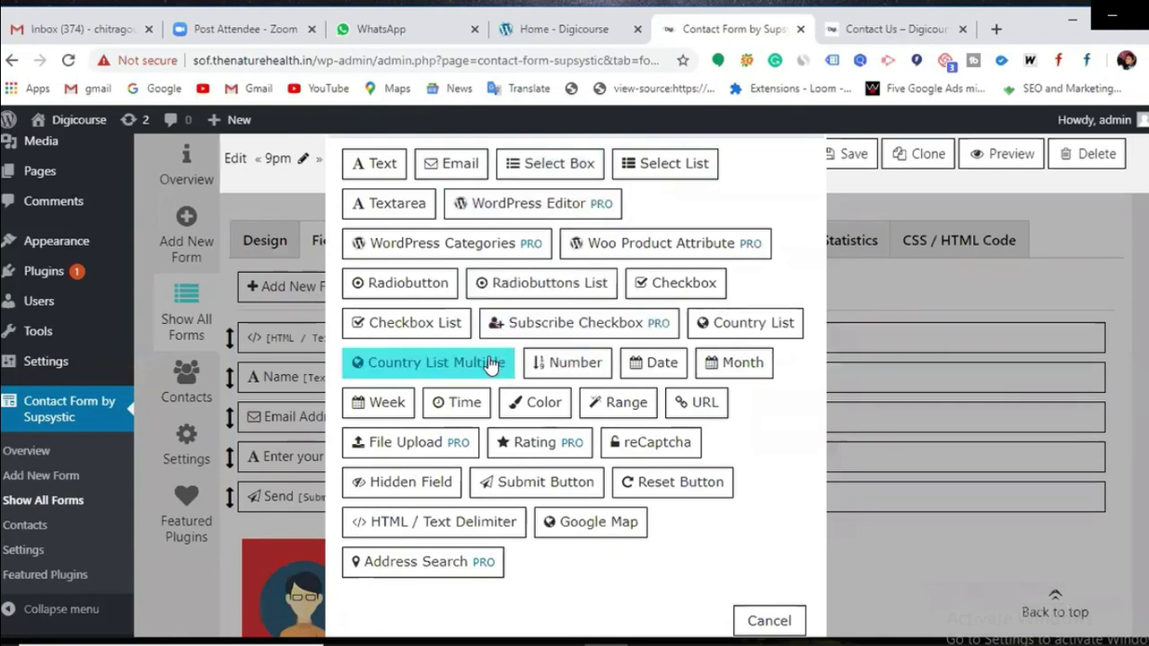
{"action": "left_click", "coordinate": [561, 366]}
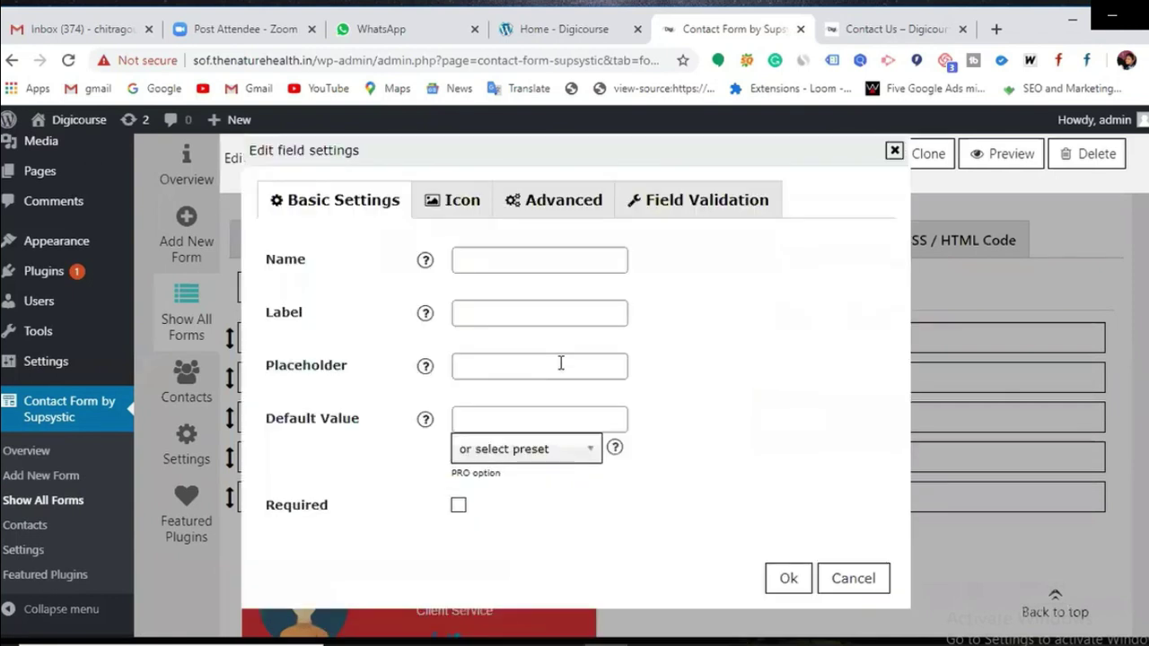
{"action": "left_click", "coordinate": [528, 259]}
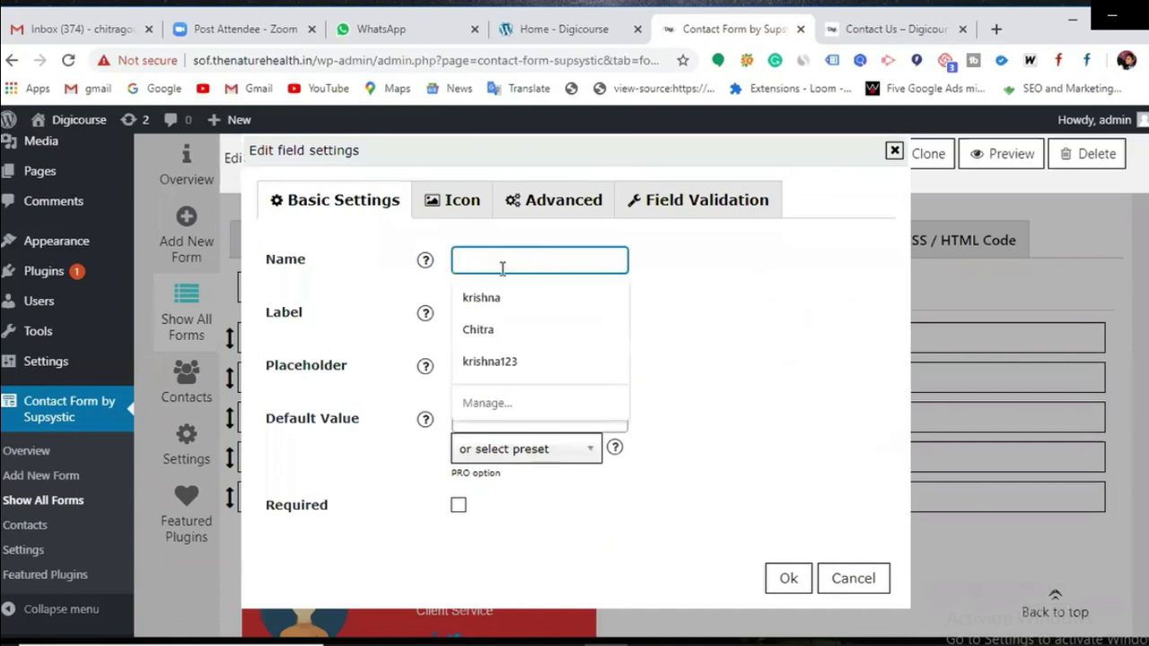
{"action": "type", "text": "Contact number"}
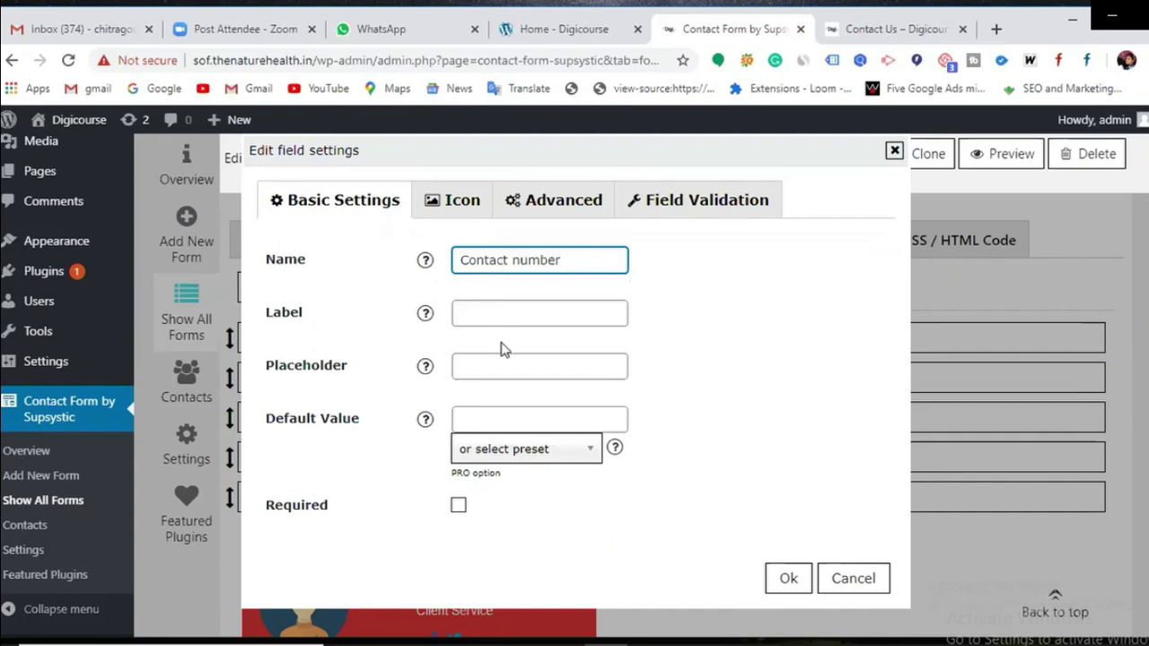
{"action": "left_click", "coordinate": [496, 356]}
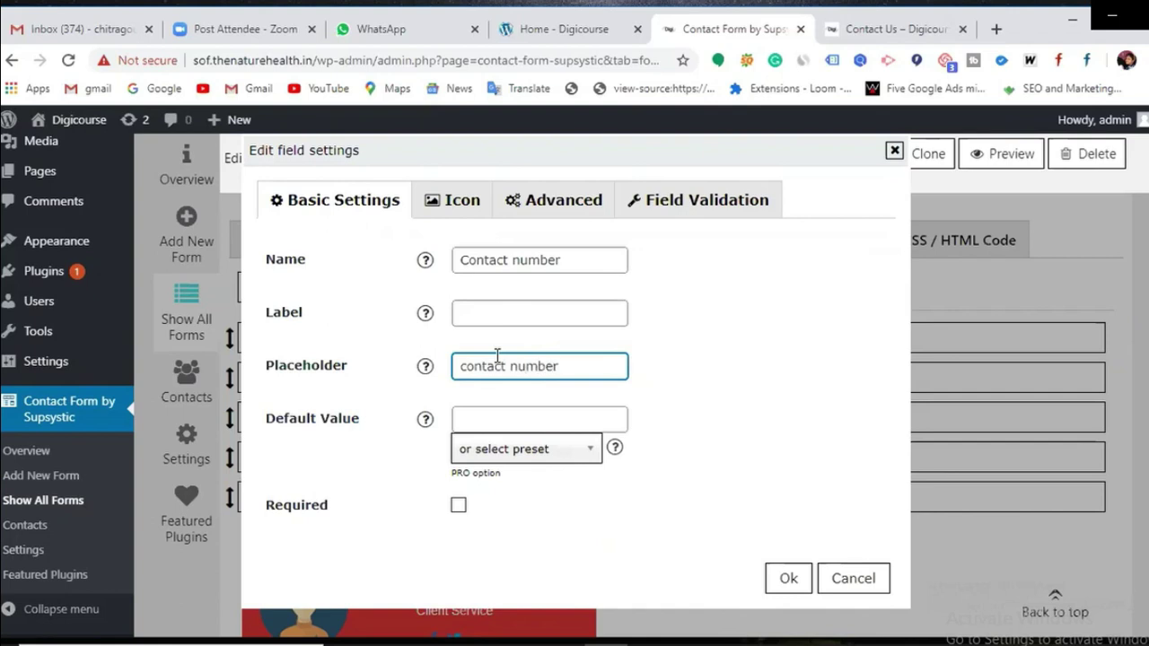
{"action": "left_click", "coordinate": [793, 576]}
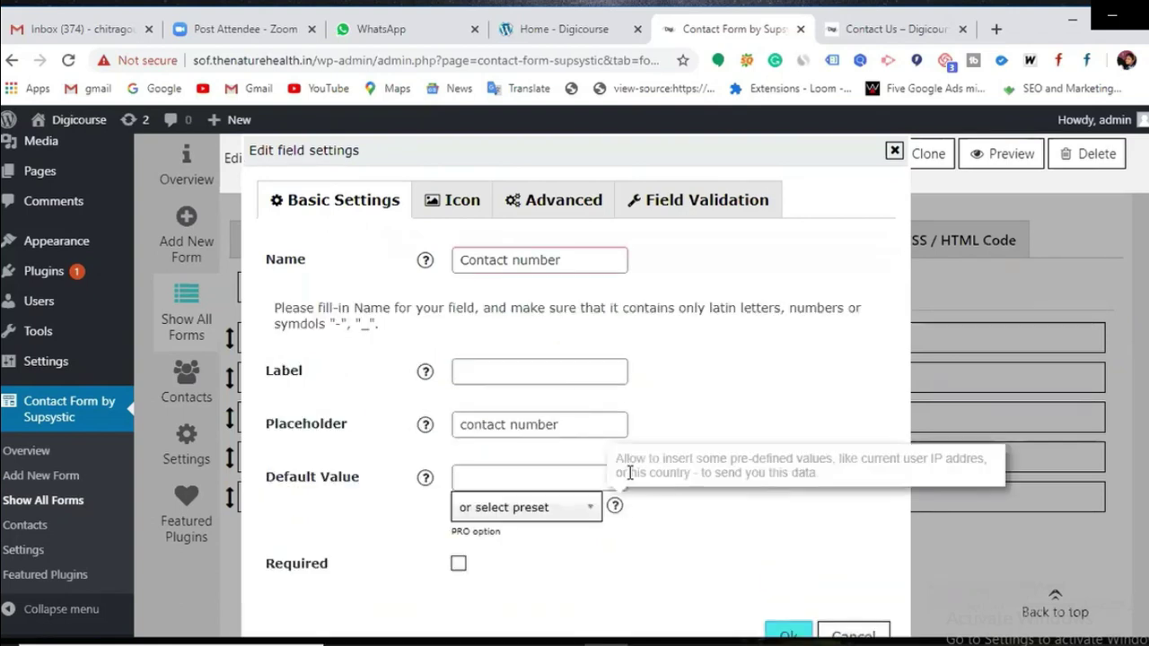
Step: Correct the rejected field name and confirm the contact number field's settings
{"action": "left_click", "coordinate": [509, 259]}
{"action": "key", "text": "BackSpace"}
{"action": "key", "text": "BackSpace"}
{"action": "key", "text": "BackSpace"}
{"action": "key", "text": "BackSpace"}
{"action": "key", "text": "BackSpace"}
{"action": "key", "text": "BackSpace"}
{"action": "key", "text": "BackSpace"}
{"action": "key", "text": "BackSpace"}
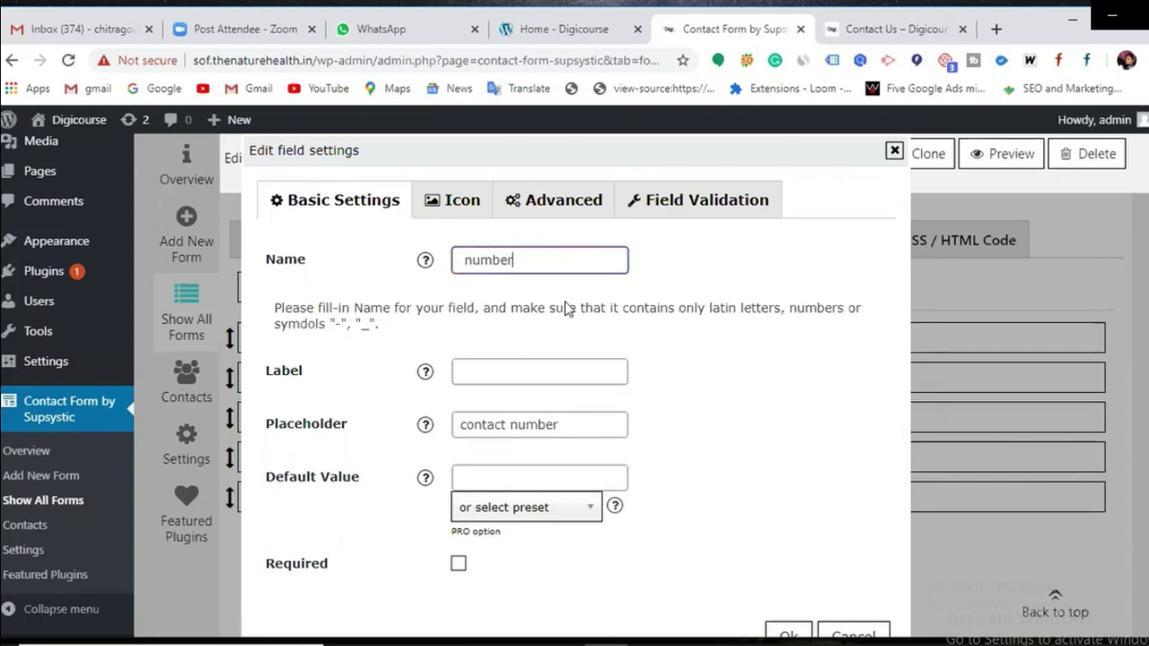
{"action": "scroll", "coordinate": [684, 523], "scroll_direction": "down", "scroll_amount": 3}
{"action": "left_click", "coordinate": [790, 460]}
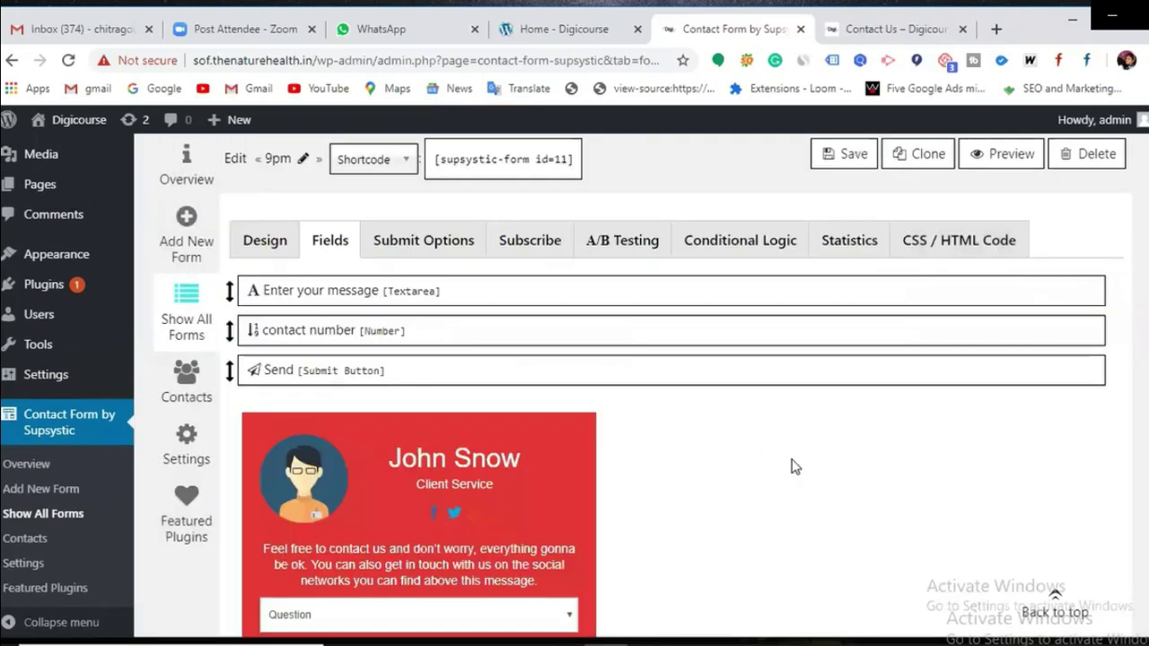
{"action": "scroll", "coordinate": [590, 455], "scroll_direction": "up", "scroll_amount": 1}
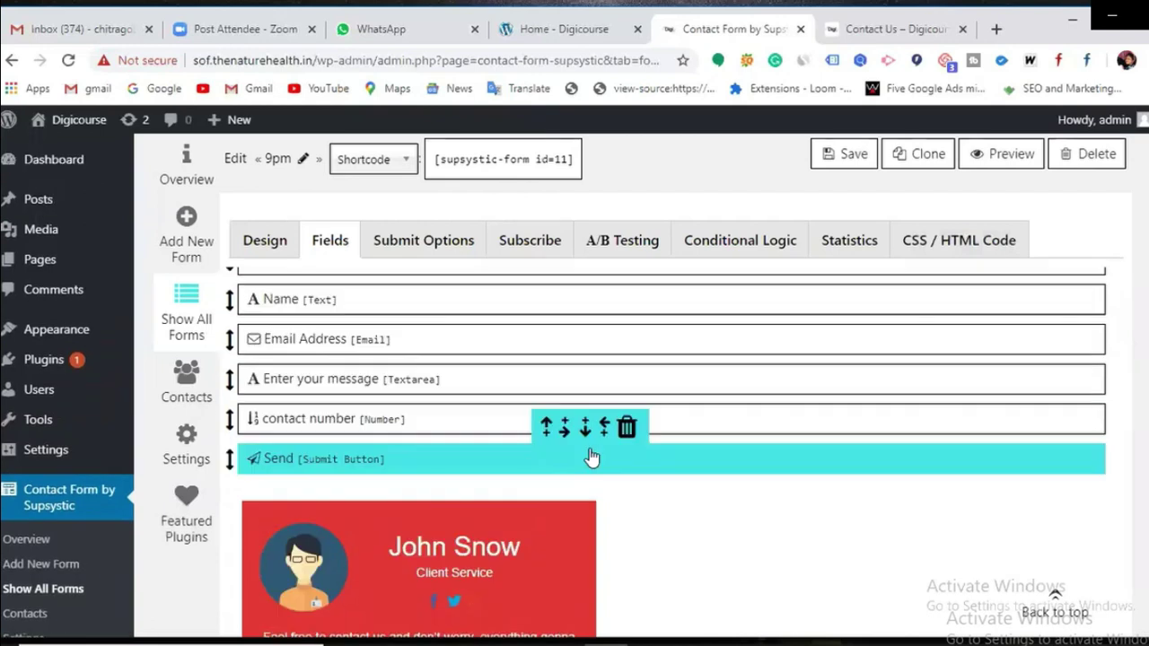
{"action": "left_click", "coordinate": [541, 374]}
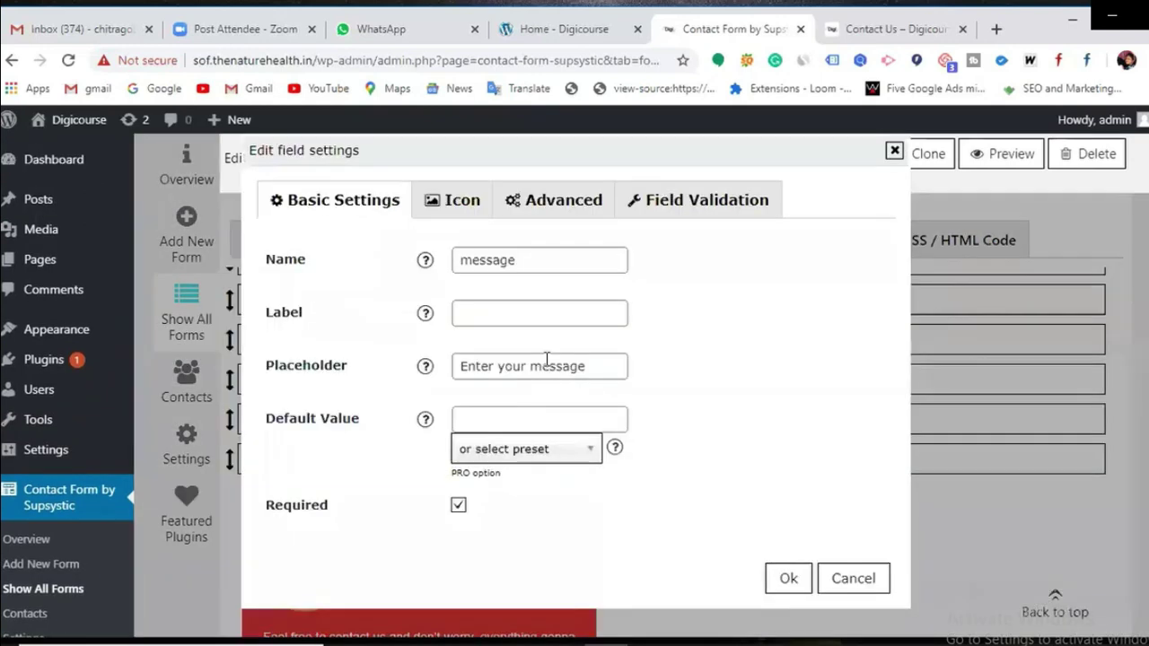
{"action": "left_click", "coordinate": [550, 260]}
{"action": "left_click", "coordinate": [590, 374]}
{"action": "left_click", "coordinate": [777, 579]}
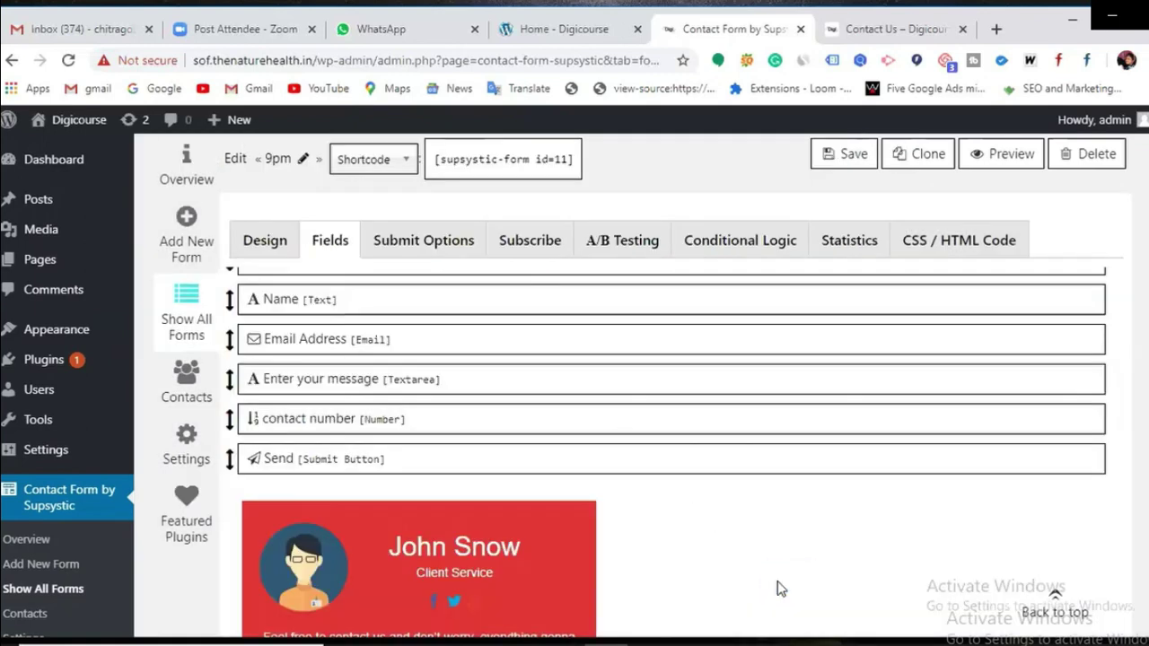
{"action": "left_click", "coordinate": [346, 420]}
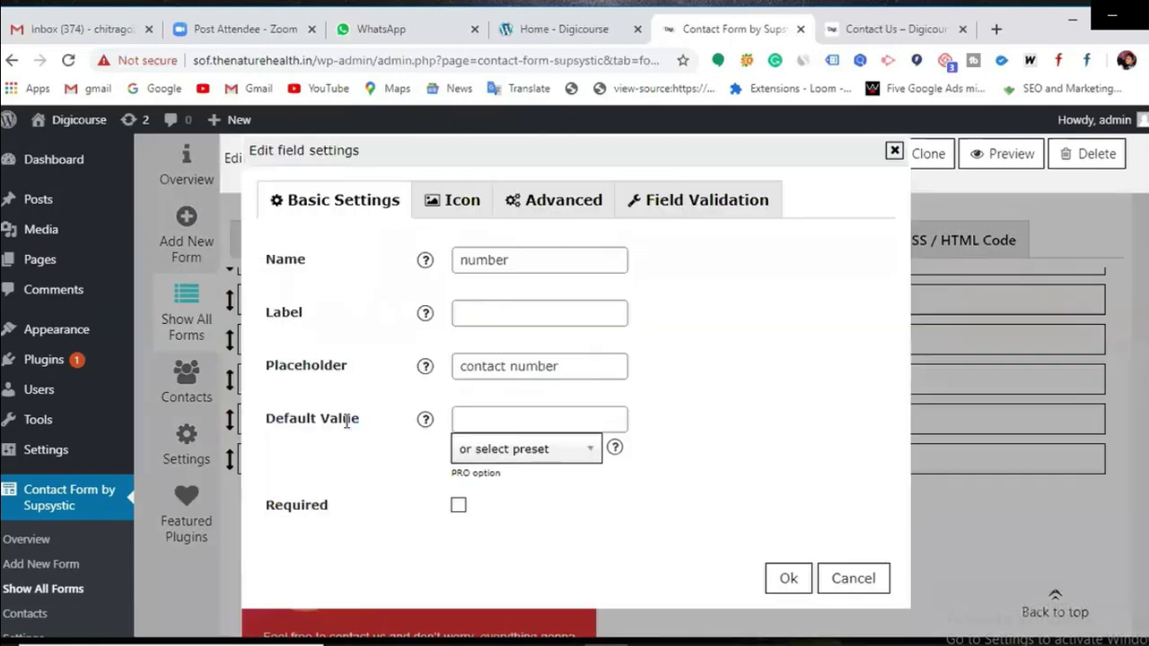
{"action": "left_click", "coordinate": [788, 578]}
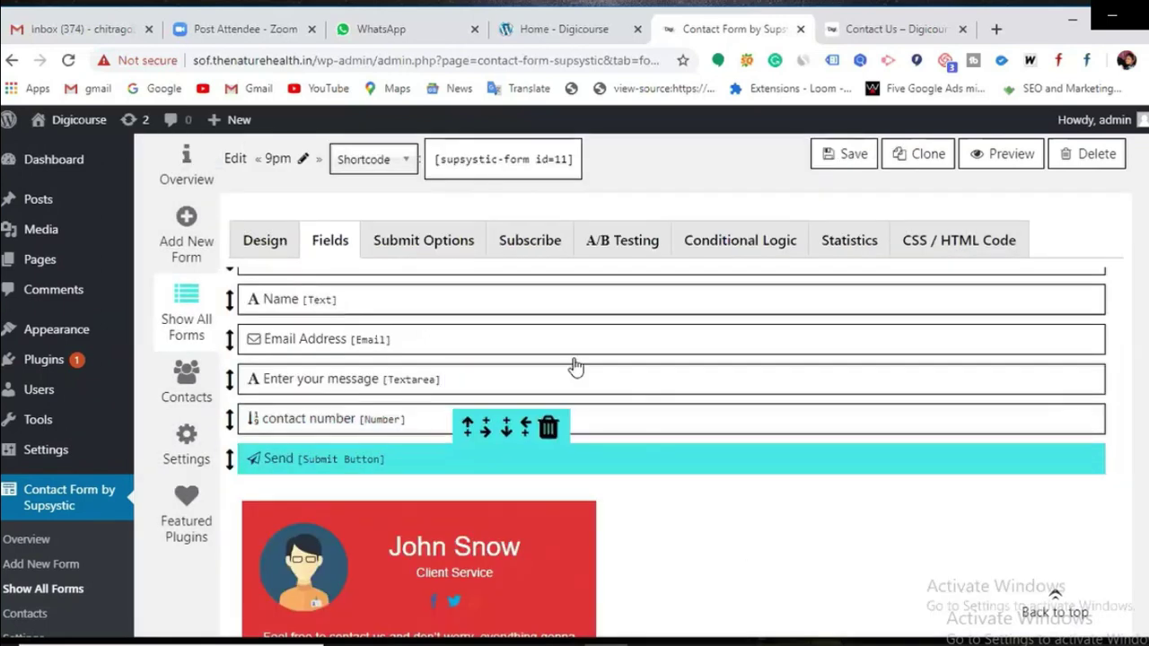
Step: Save the 9pm form and review the red preview's Name, Email Address, message and contact number fields
{"action": "scroll", "coordinate": [557, 392], "scroll_direction": "down", "scroll_amount": 2}
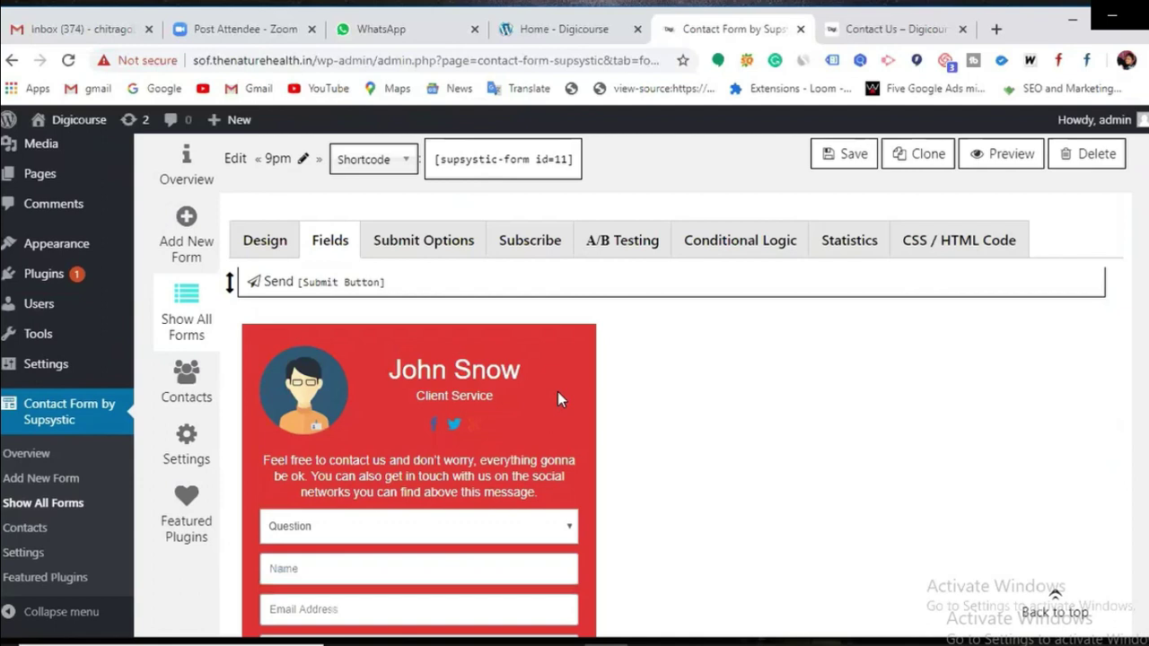
{"action": "scroll", "coordinate": [485, 460], "scroll_direction": "down", "scroll_amount": 1}
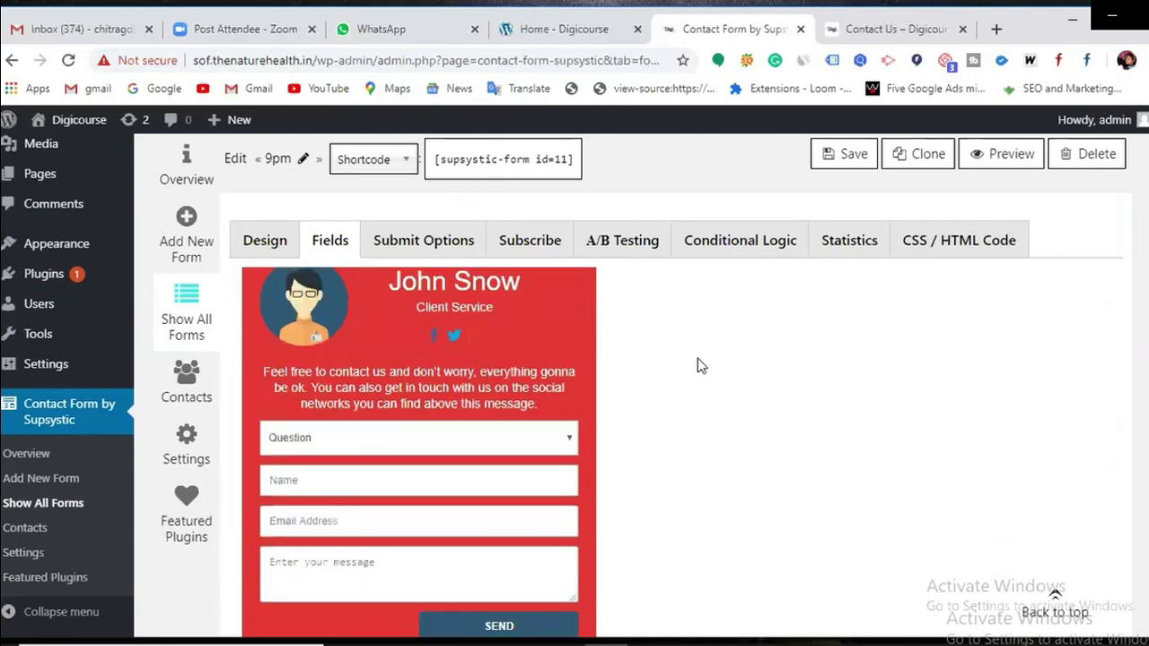
{"action": "left_click", "coordinate": [826, 158]}
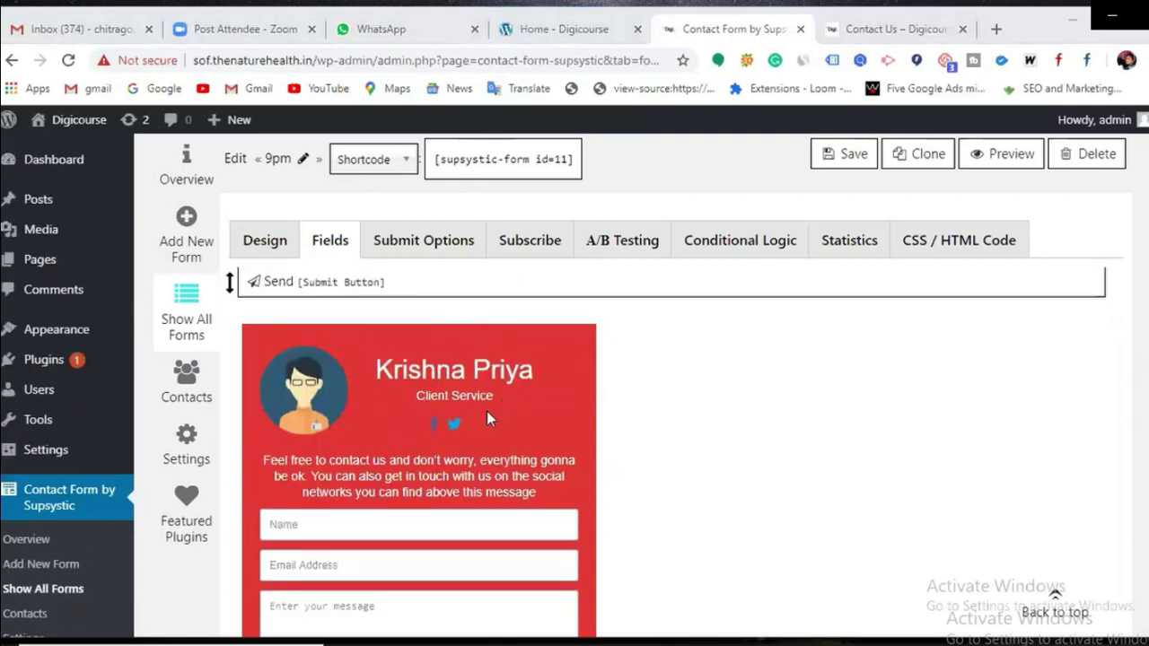
{"action": "scroll", "coordinate": [275, 388], "scroll_direction": "down", "scroll_amount": 1}
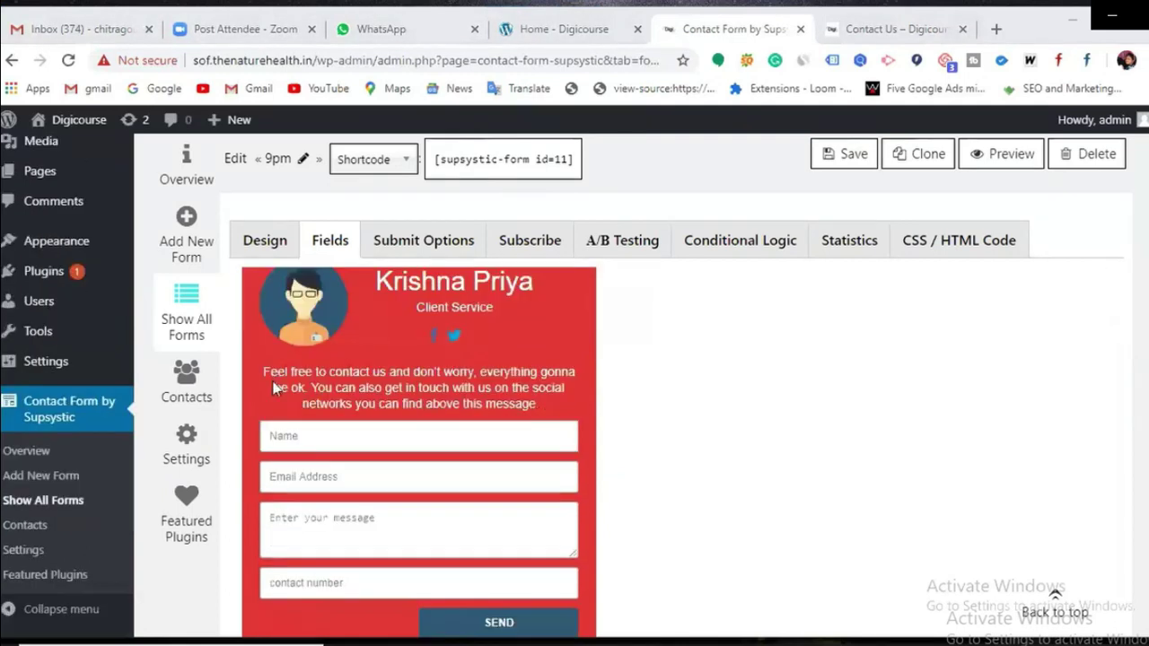
{"action": "left_click_drag", "start_coordinate": [535, 404], "coordinate": [308, 381]}
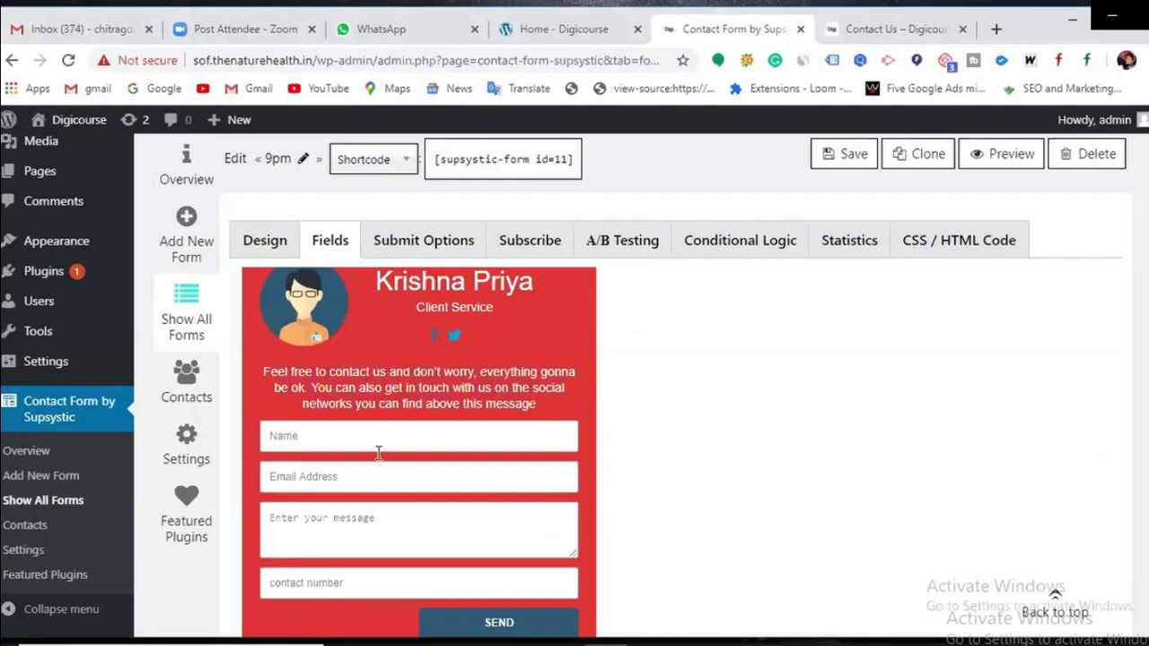
{"action": "scroll", "coordinate": [375, 513], "scroll_direction": "up", "scroll_amount": 2}
{"action": "scroll", "coordinate": [567, 500], "scroll_direction": "down", "scroll_amount": 4}
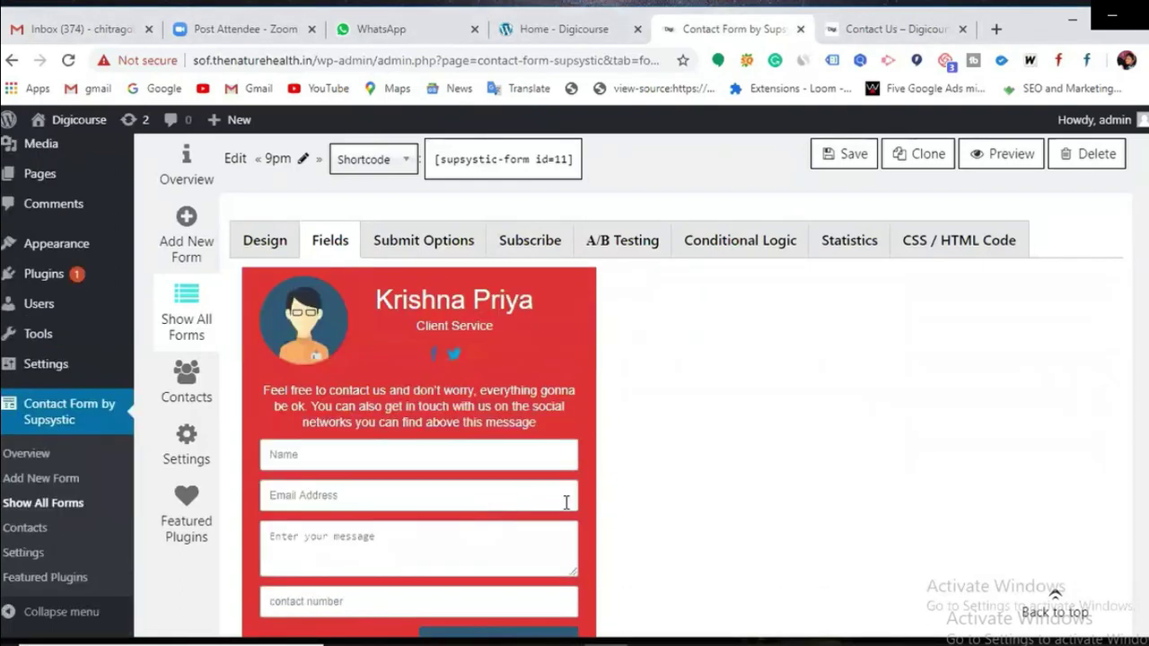
{"action": "scroll", "coordinate": [730, 505], "scroll_direction": "up", "scroll_amount": 4}
{"action": "scroll", "coordinate": [731, 505], "scroll_direction": "up", "scroll_amount": 3}
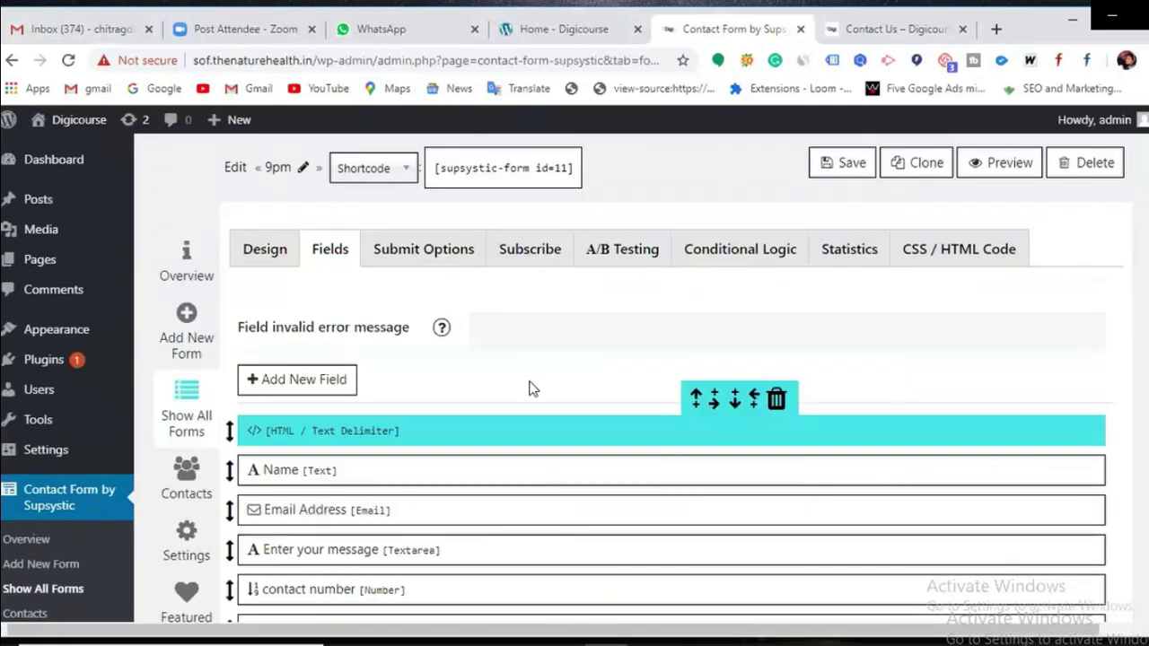
Step: Save the 9pm form again, with fields from HTML delimiter through contact number to Send
{"action": "left_click", "coordinate": [847, 159]}
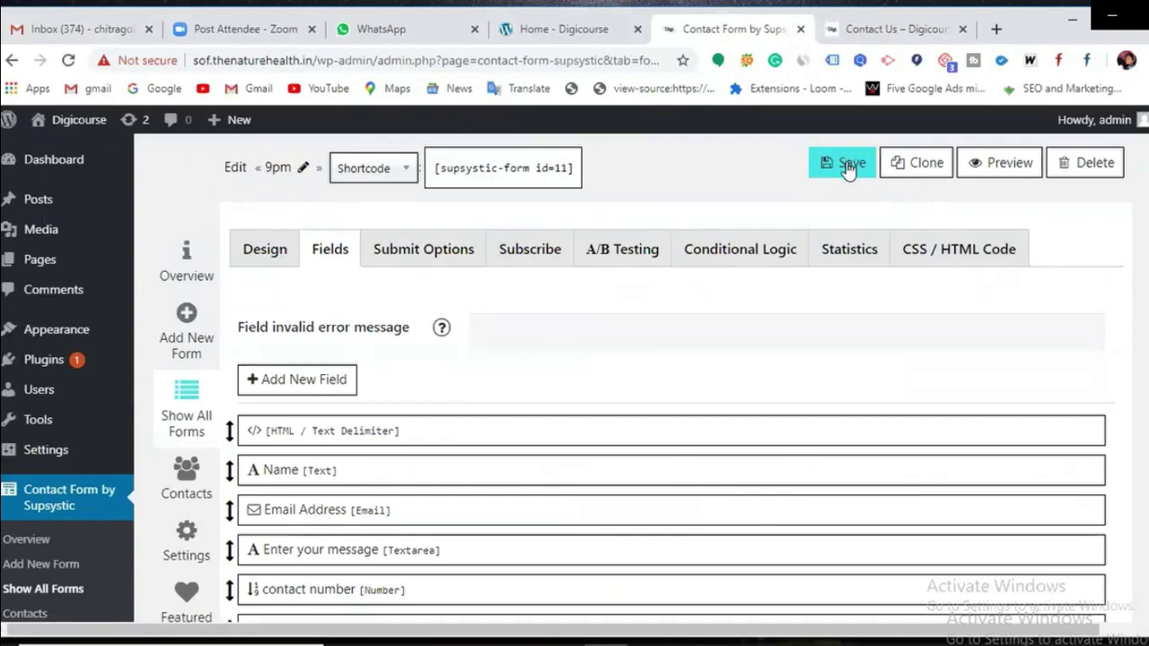
{"action": "mouse_move", "coordinate": [437, 441]}
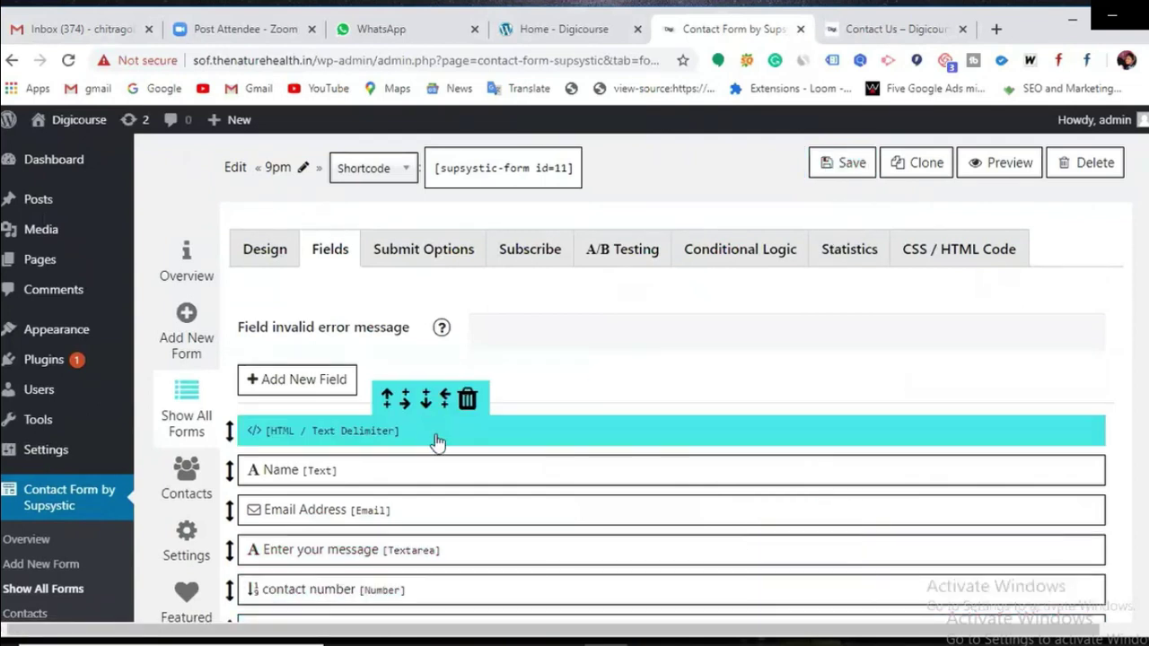
{"action": "scroll", "coordinate": [485, 449], "scroll_direction": "down", "scroll_amount": 7}
{"action": "scroll", "coordinate": [778, 518], "scroll_direction": "up", "scroll_amount": 6}
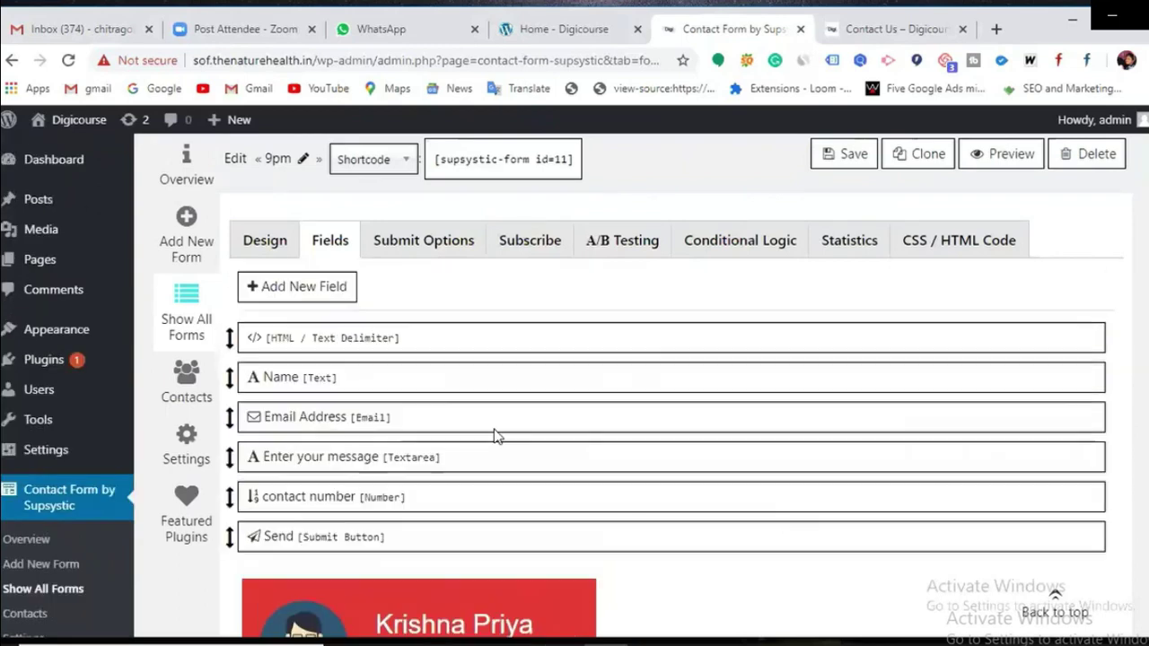
{"action": "mouse_move", "coordinate": [489, 408]}
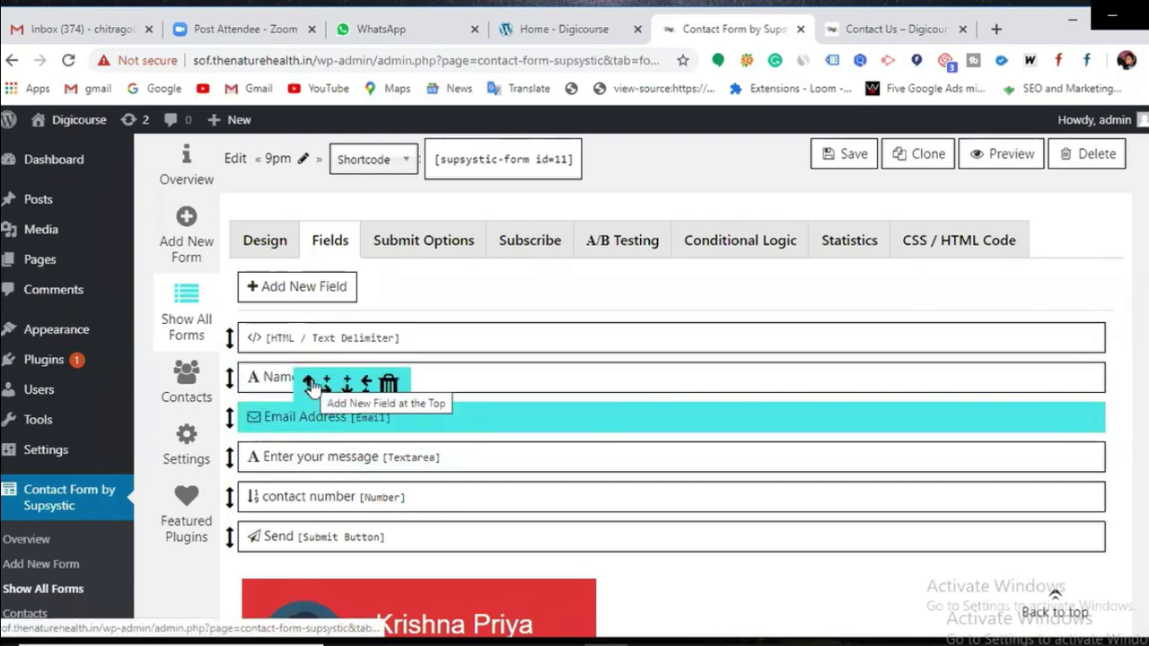
Step: Open the Name field's settings, showing name 'name', placeholder 'Name' and required
{"action": "left_click", "coordinate": [310, 381]}
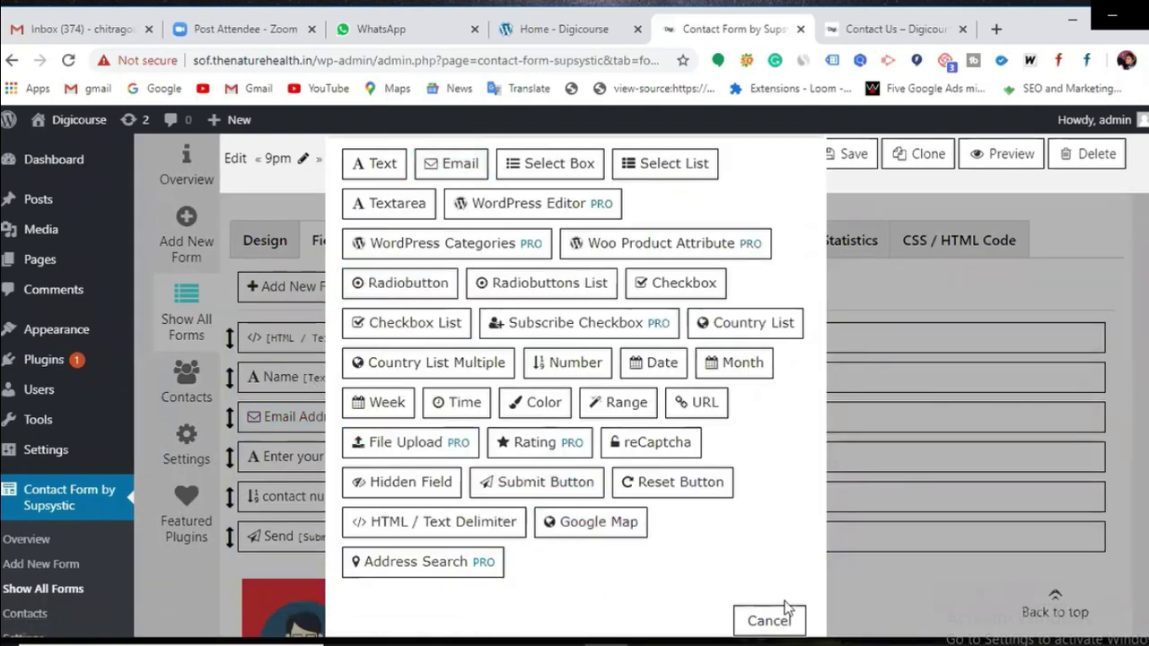
{"action": "left_click", "coordinate": [769, 619]}
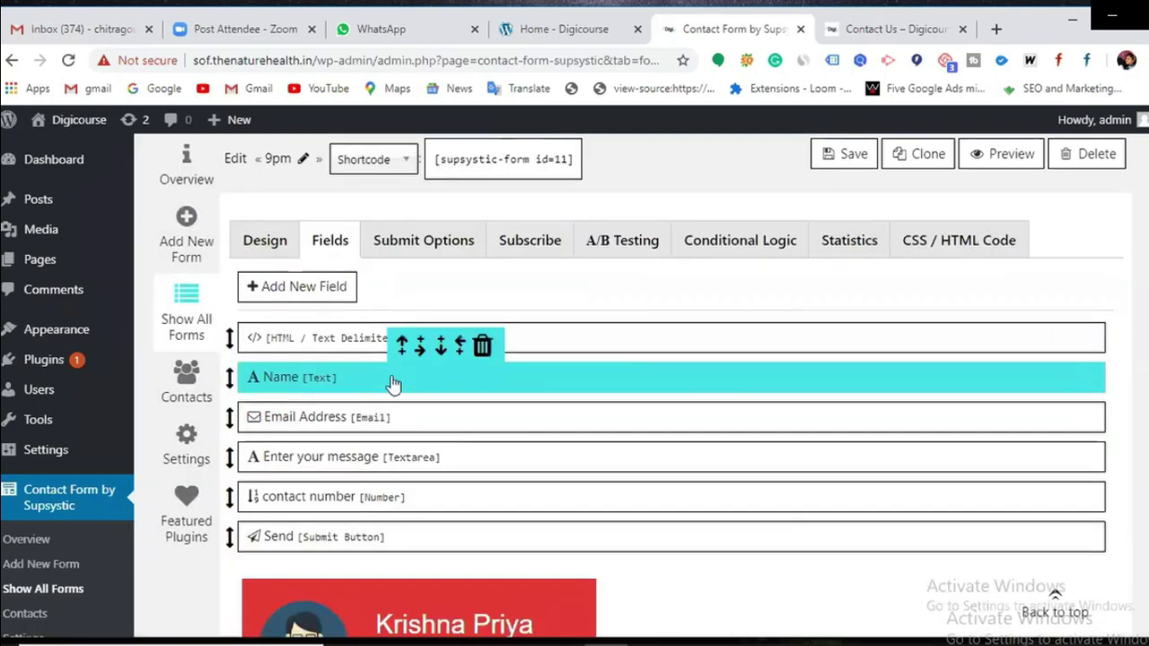
{"action": "left_click", "coordinate": [402, 344]}
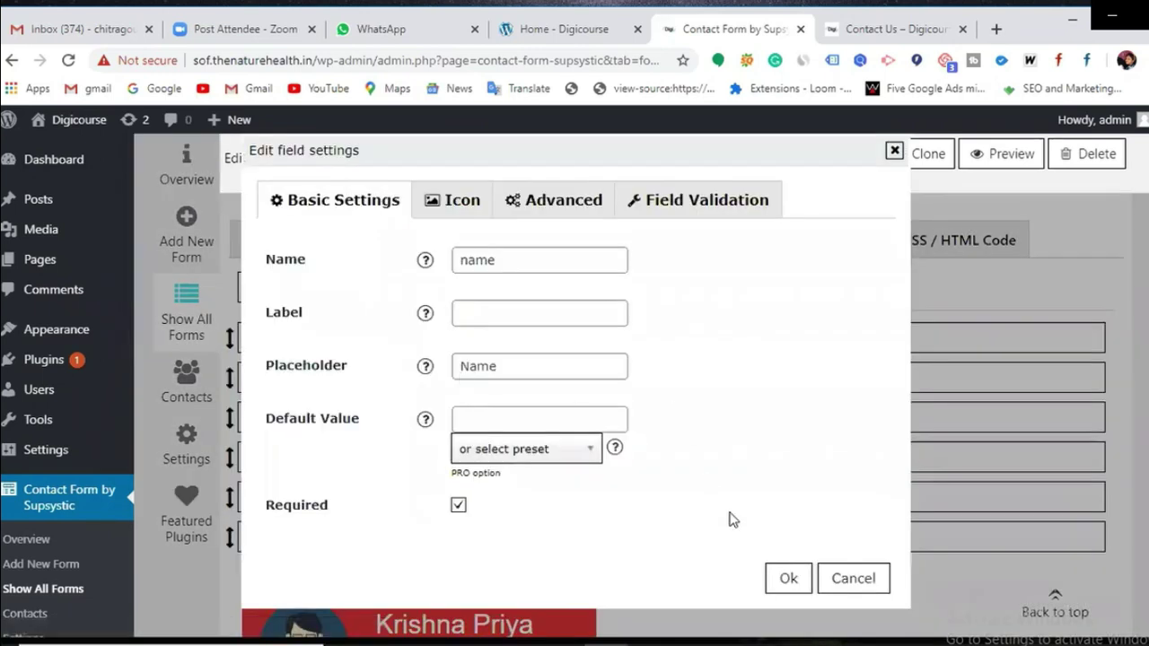
Step: Close the Name field settings and dismiss the field-type picker without adding anything
{"action": "left_click", "coordinate": [790, 580]}
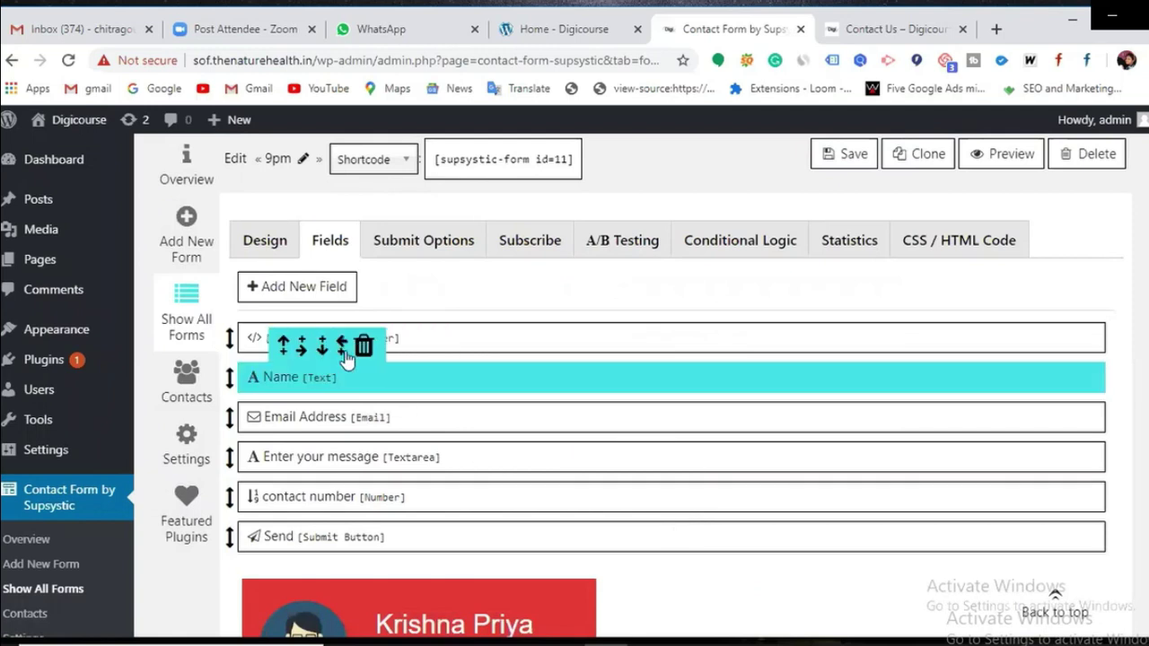
{"action": "left_click", "coordinate": [282, 343]}
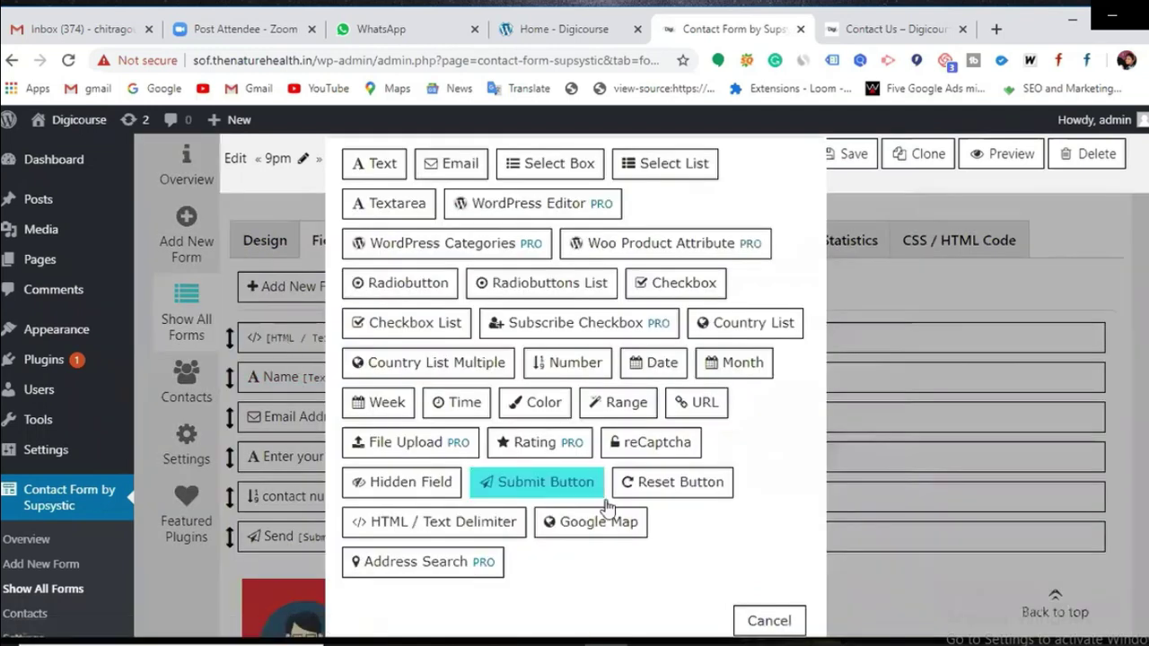
{"action": "left_click", "coordinate": [769, 620]}
Step: Drag Name, Email Address and message above the HTML delimiter, leaving it just above contact number
{"action": "mouse_move", "coordinate": [256, 368]}
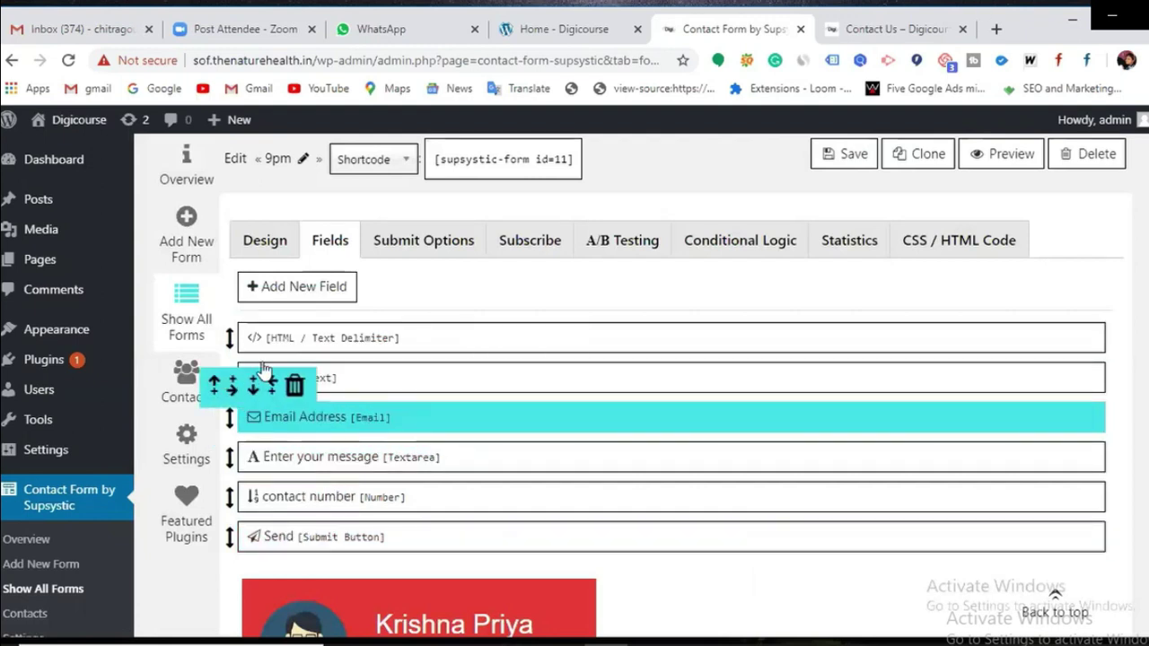
{"action": "left_click_drag", "start_coordinate": [231, 377], "coordinate": [231, 334]}
{"action": "left_click_drag", "start_coordinate": [224, 426], "coordinate": [224, 388]}
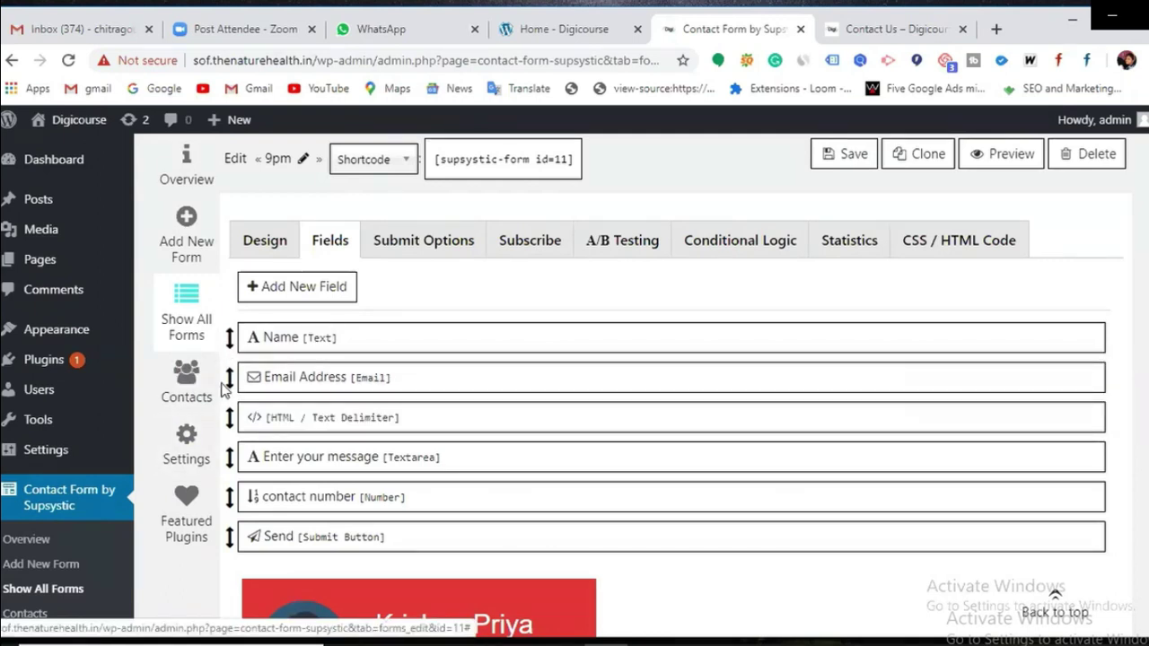
{"action": "left_click_drag", "start_coordinate": [229, 465], "coordinate": [228, 418]}
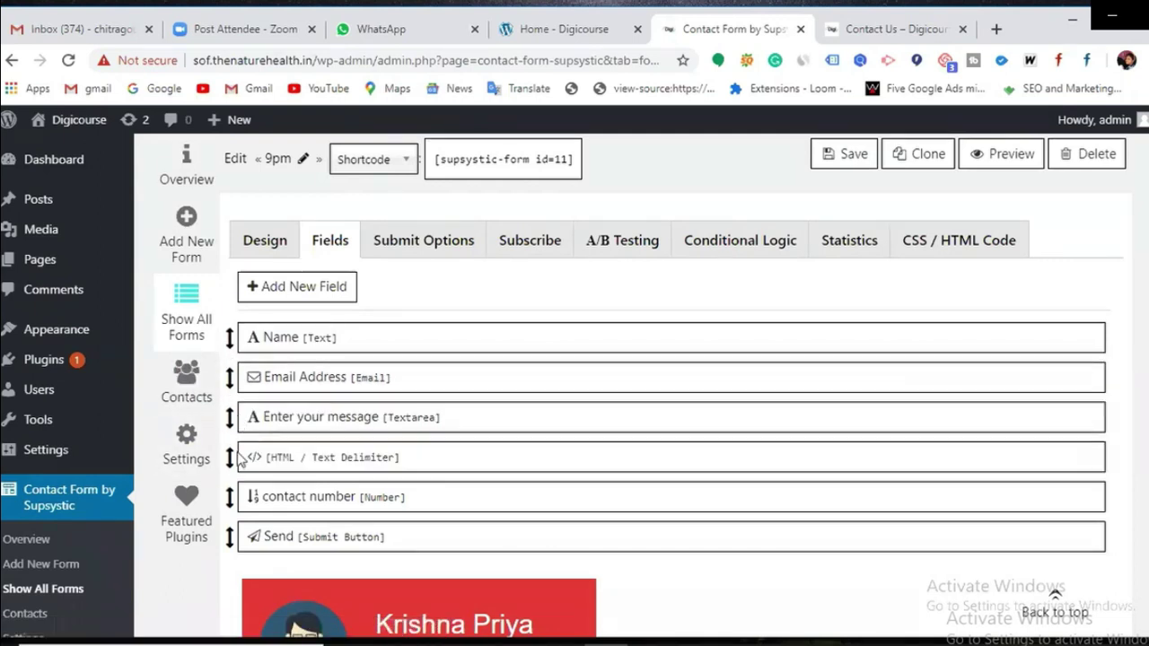
{"action": "left_click_drag", "start_coordinate": [232, 471], "coordinate": [231, 461]}
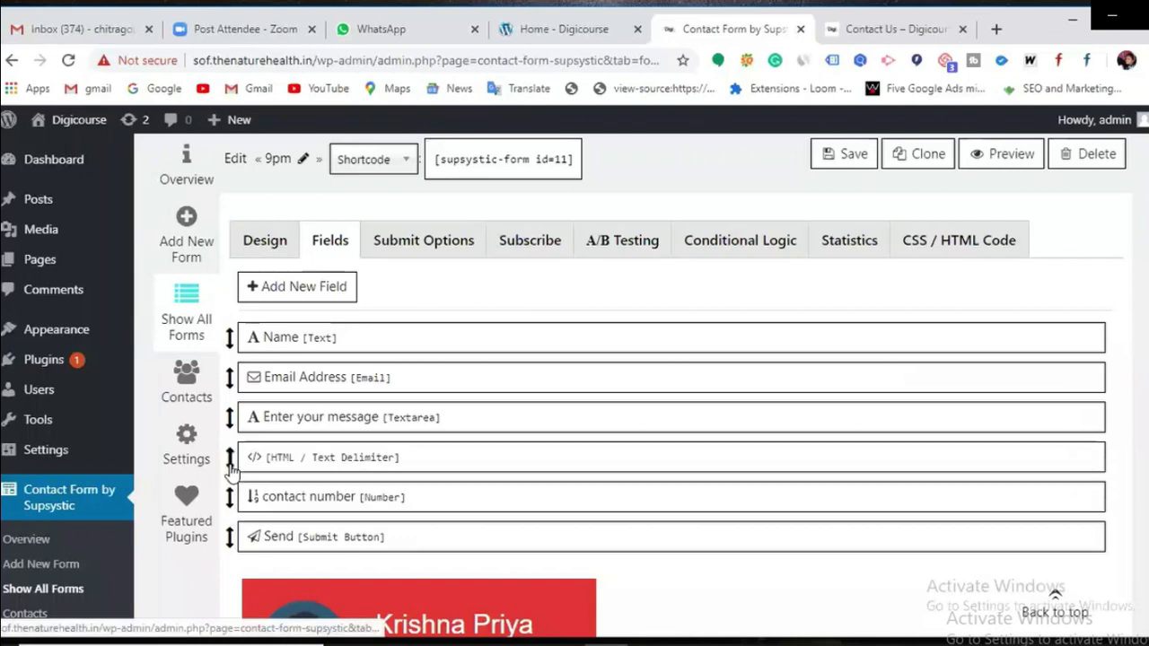
{"action": "mouse_move", "coordinate": [257, 350]}
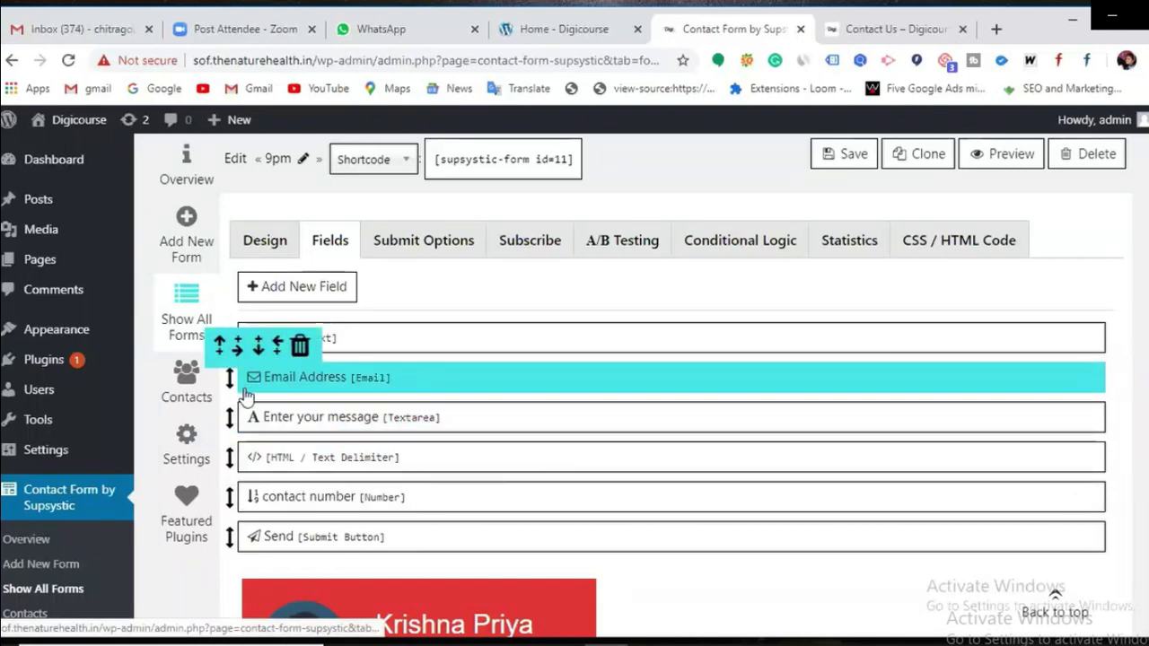
{"action": "mouse_move", "coordinate": [247, 419]}
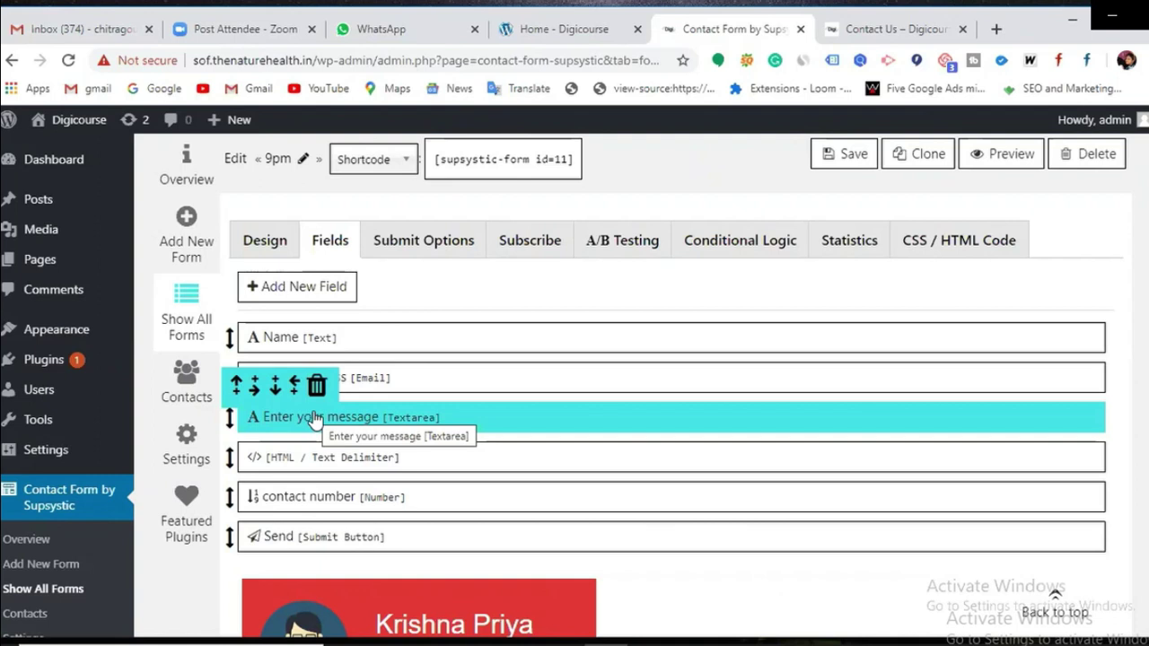
{"action": "left_click", "coordinate": [235, 385]}
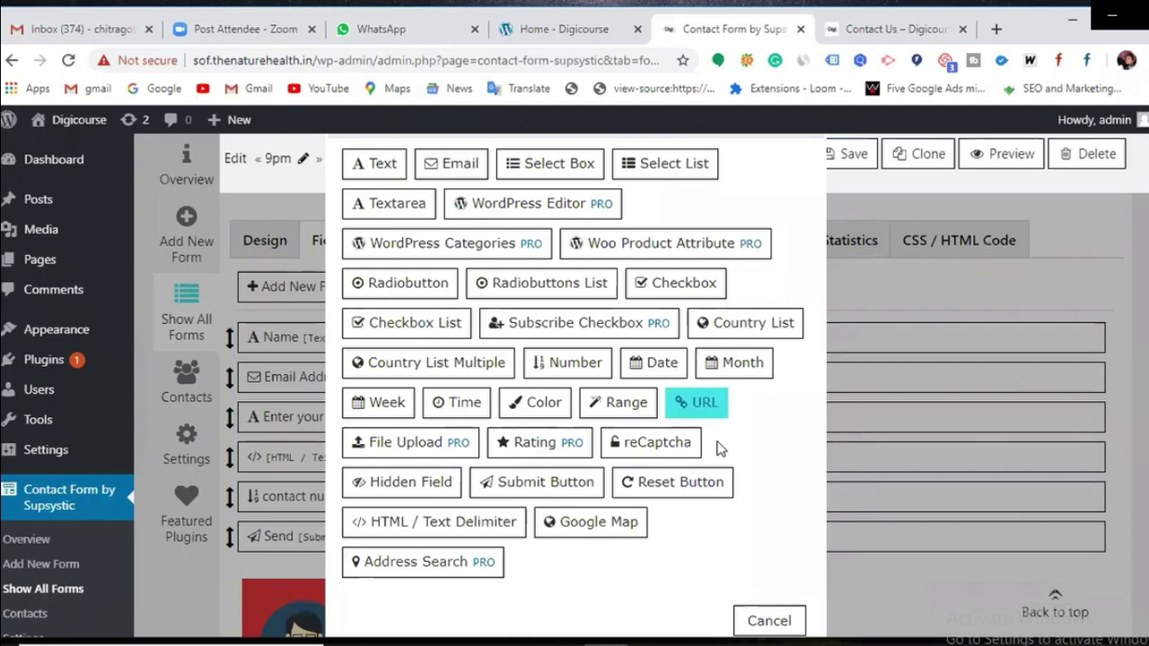
{"action": "left_click", "coordinate": [765, 621]}
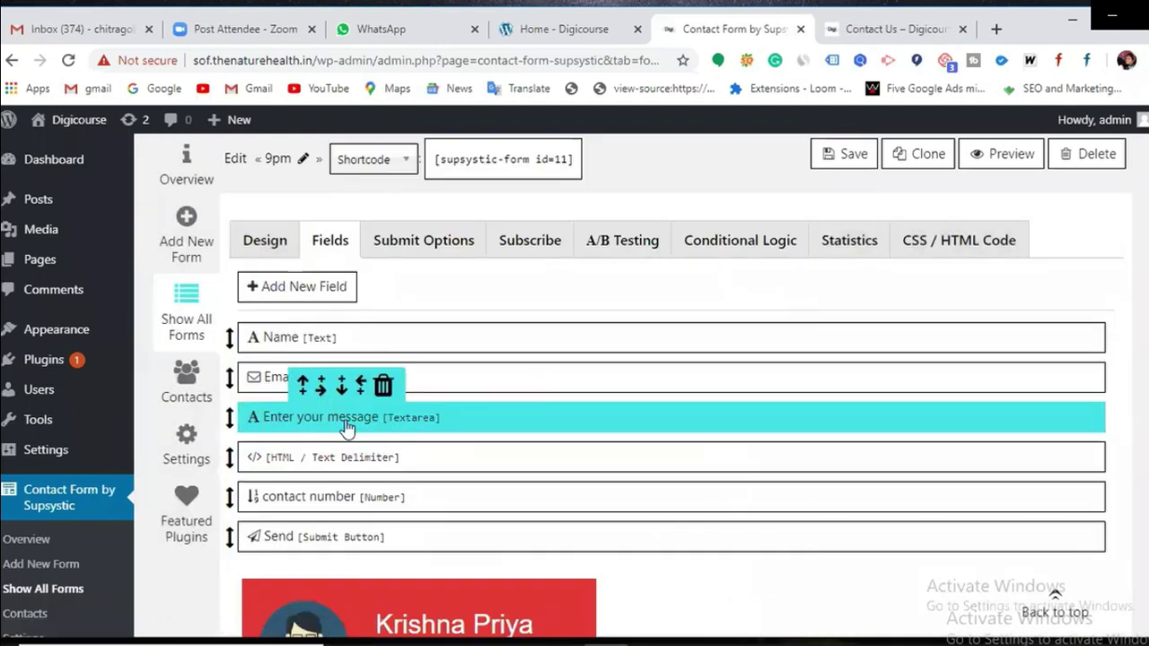
Step: Add a Text field named 'text' with placeholder 'enter text' right of the message field
{"action": "left_click", "coordinate": [312, 381]}
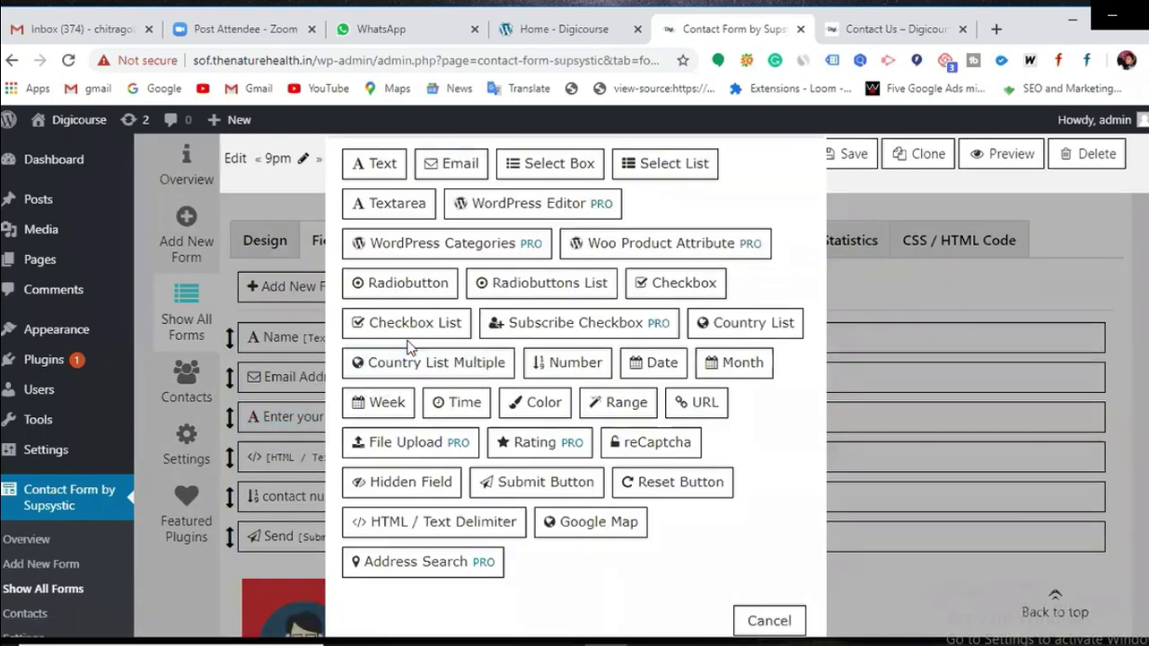
{"action": "left_click", "coordinate": [381, 172]}
{"action": "left_click", "coordinate": [555, 262]}
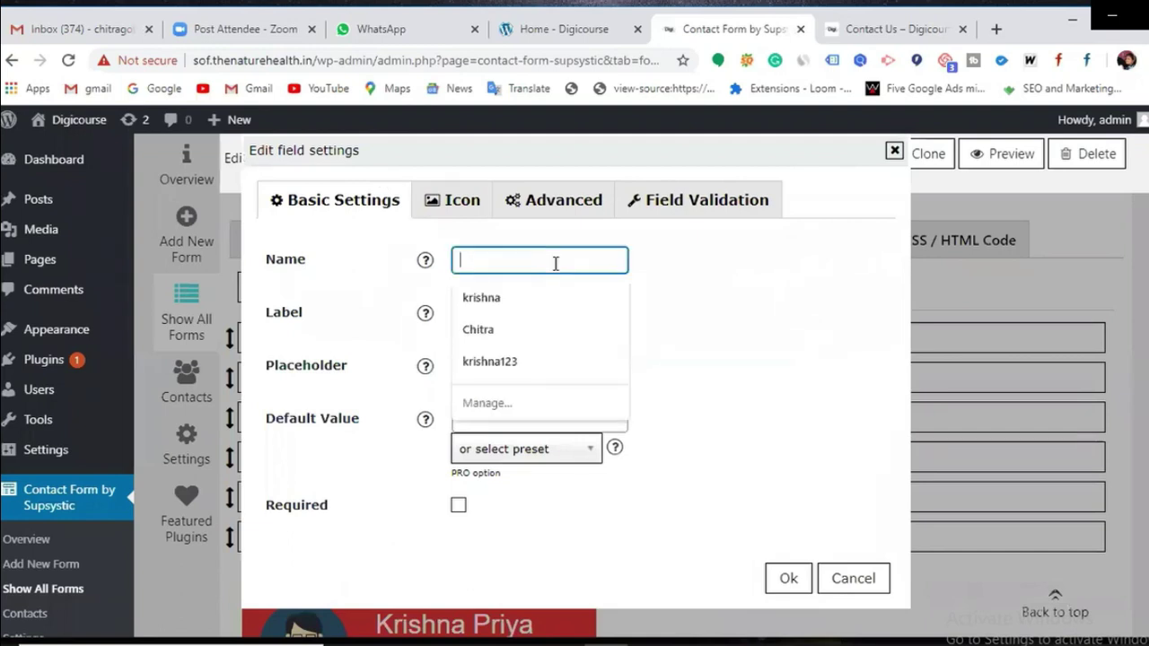
{"action": "type", "text": "text"}
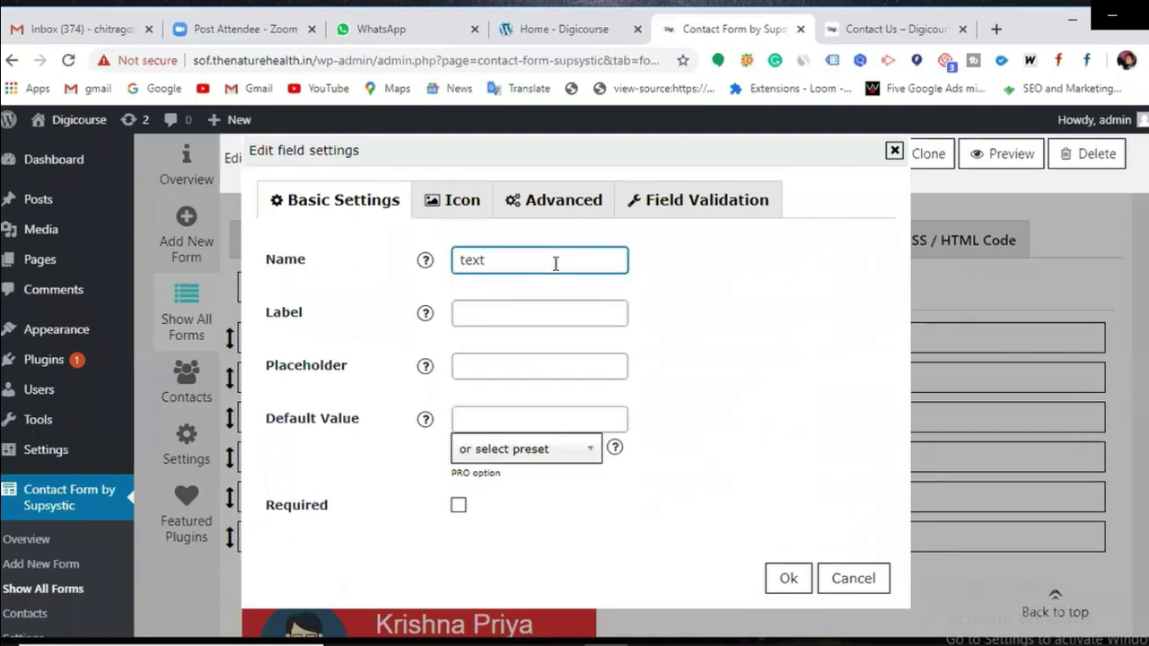
{"action": "left_click", "coordinate": [541, 362]}
{"action": "type", "text": "eny"}
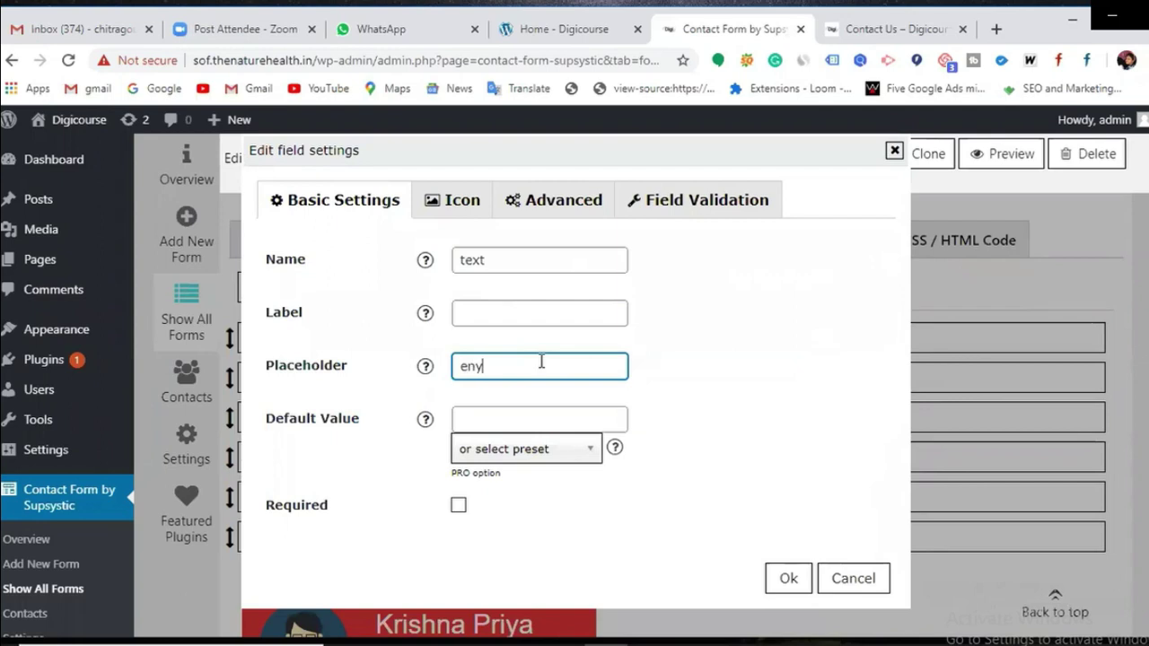
{"action": "key", "text": "BackSpace"}
{"action": "type", "text": "ter text"}
{"action": "left_click", "coordinate": [790, 580]}
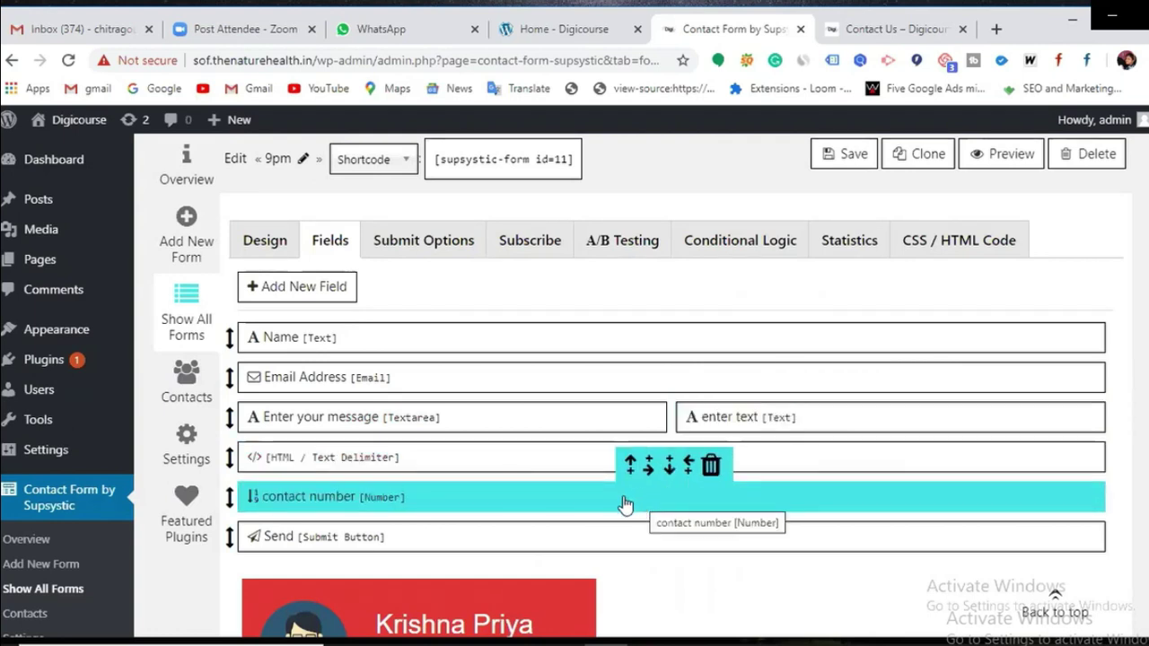
Step: Add another Text field named 'text', placeholder 'enter text', to the left of contact number
{"action": "left_click", "coordinate": [689, 467]}
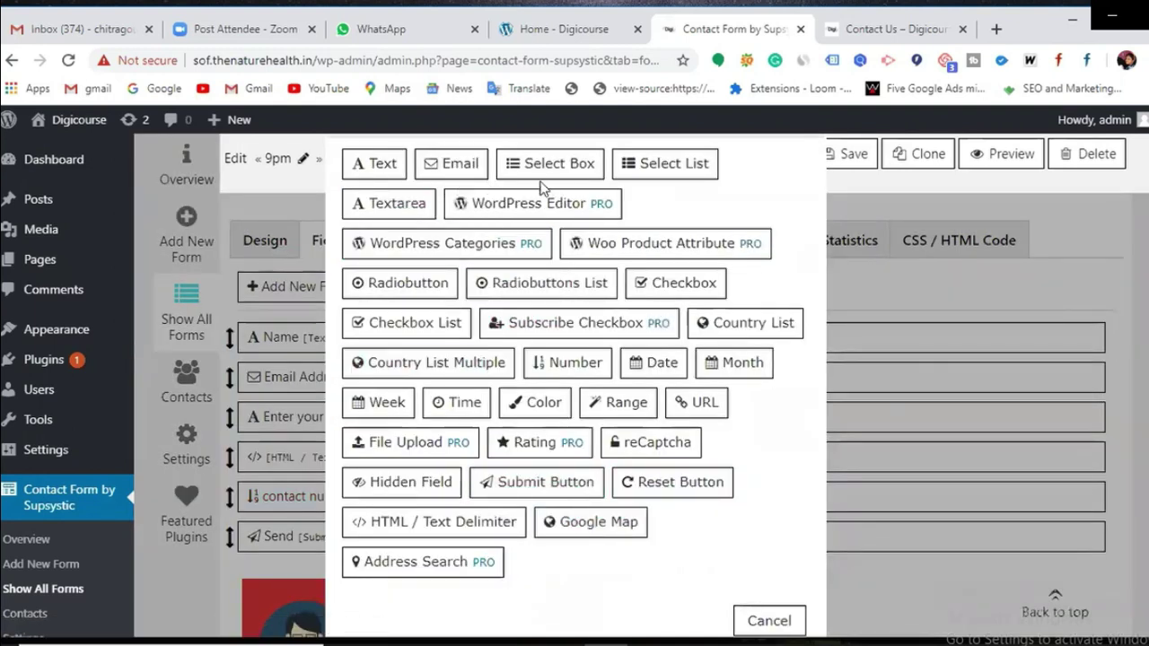
{"action": "left_click", "coordinate": [384, 168]}
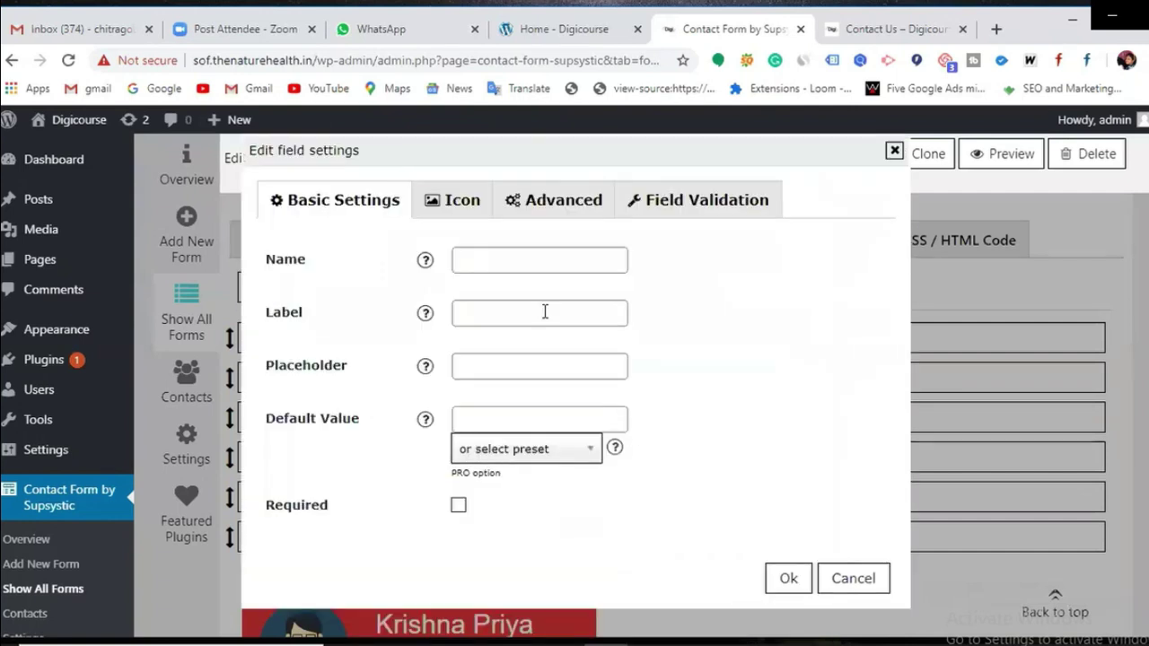
{"action": "left_click", "coordinate": [542, 262]}
{"action": "type", "text": "text"}
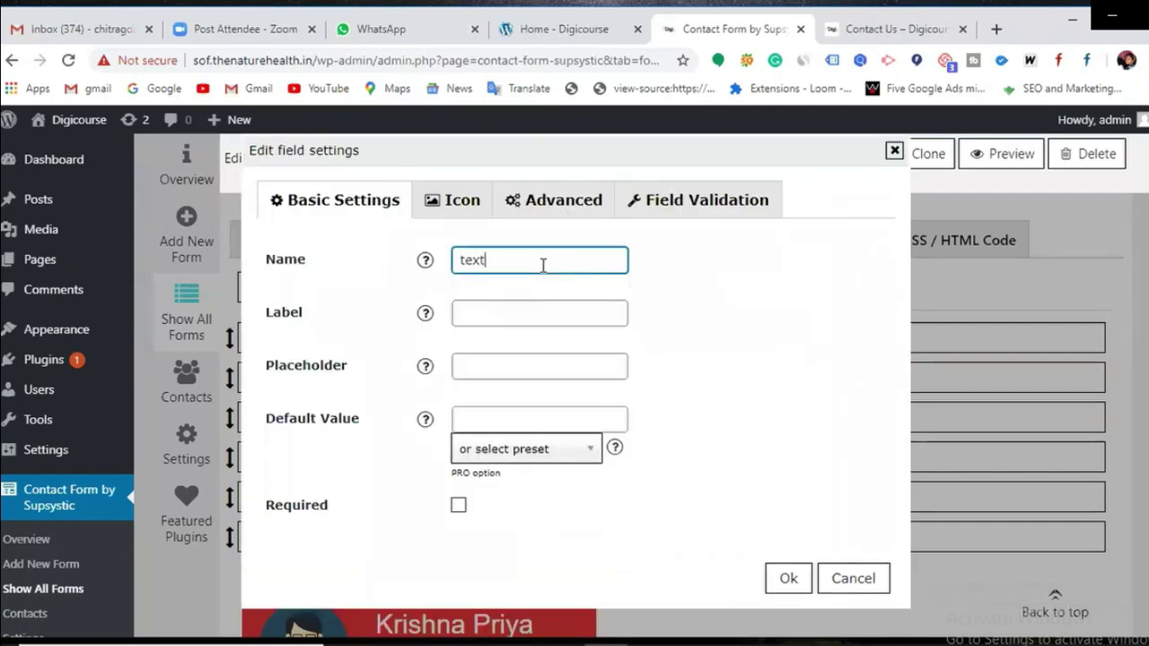
{"action": "left_click", "coordinate": [538, 351]}
{"action": "left_click", "coordinate": [535, 367]}
{"action": "type", "text": "enter text"}
{"action": "left_click", "coordinate": [774, 574]}
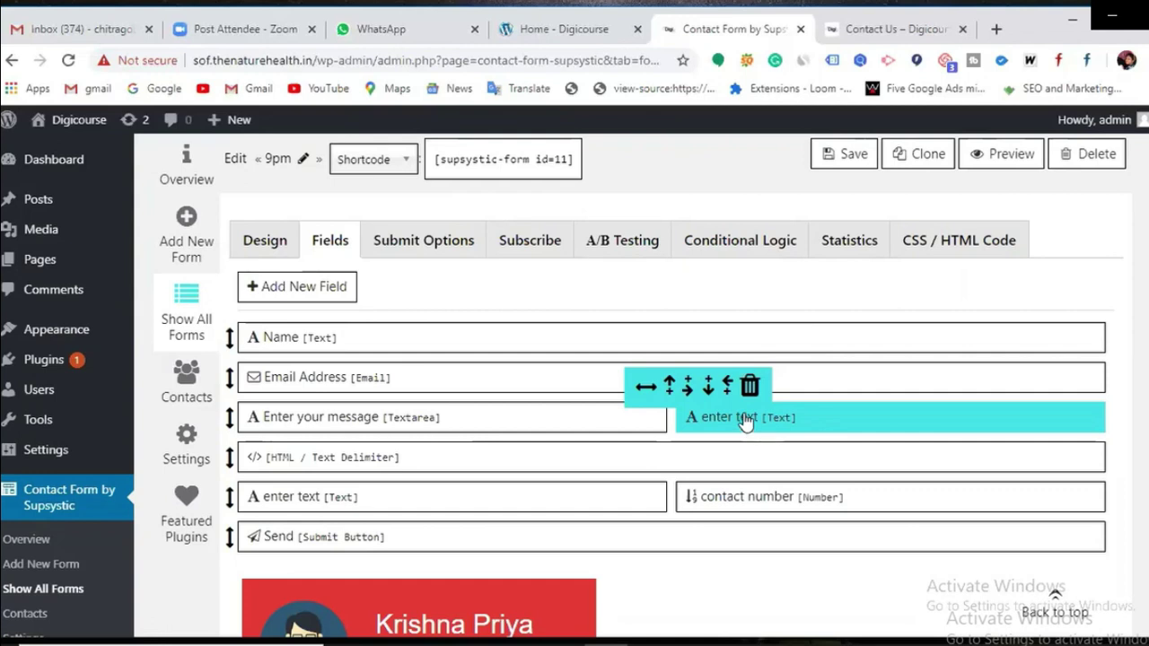
{"action": "scroll", "coordinate": [743, 422], "scroll_direction": "down", "scroll_amount": 4}
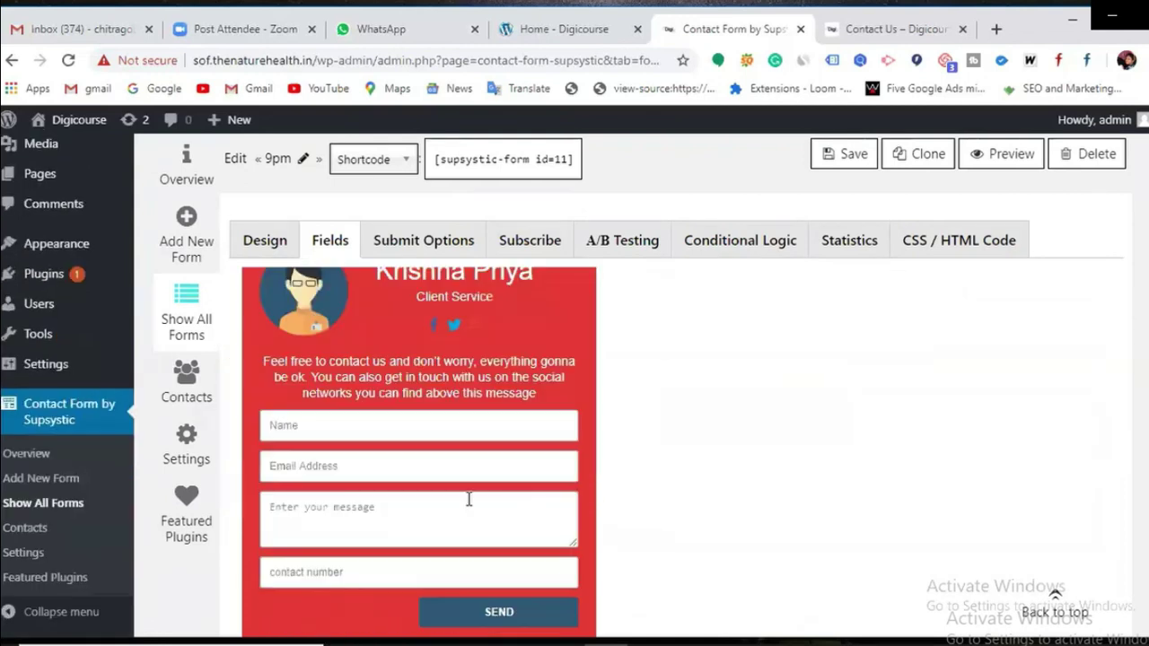
{"action": "left_click", "coordinate": [339, 471]}
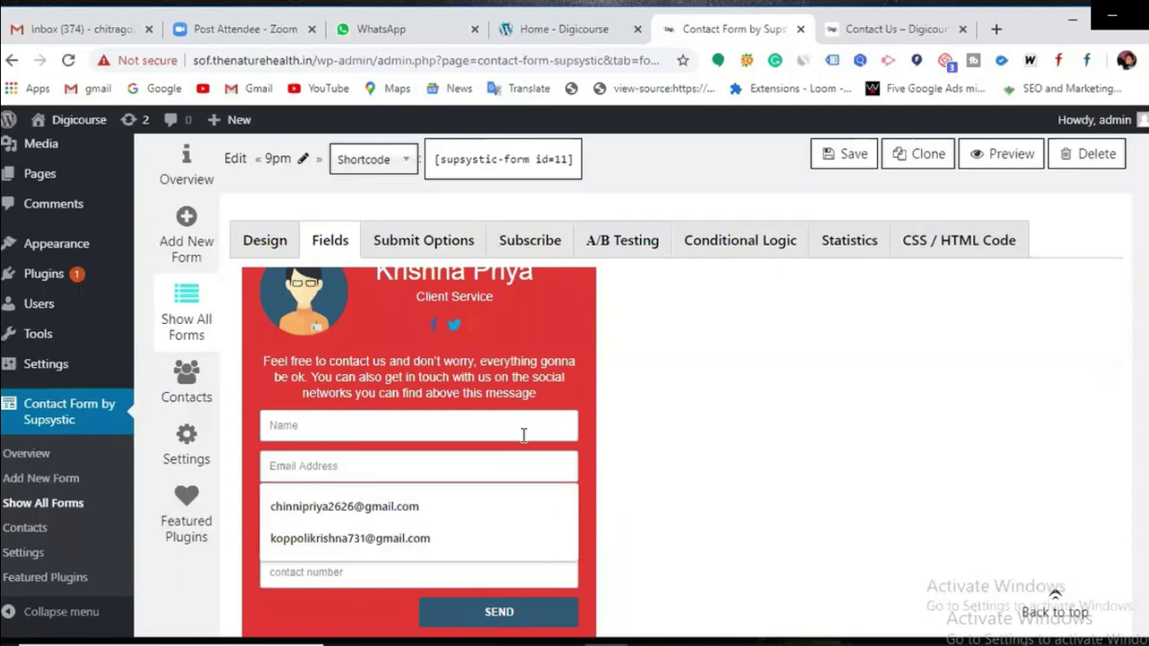
{"action": "left_click", "coordinate": [506, 413]}
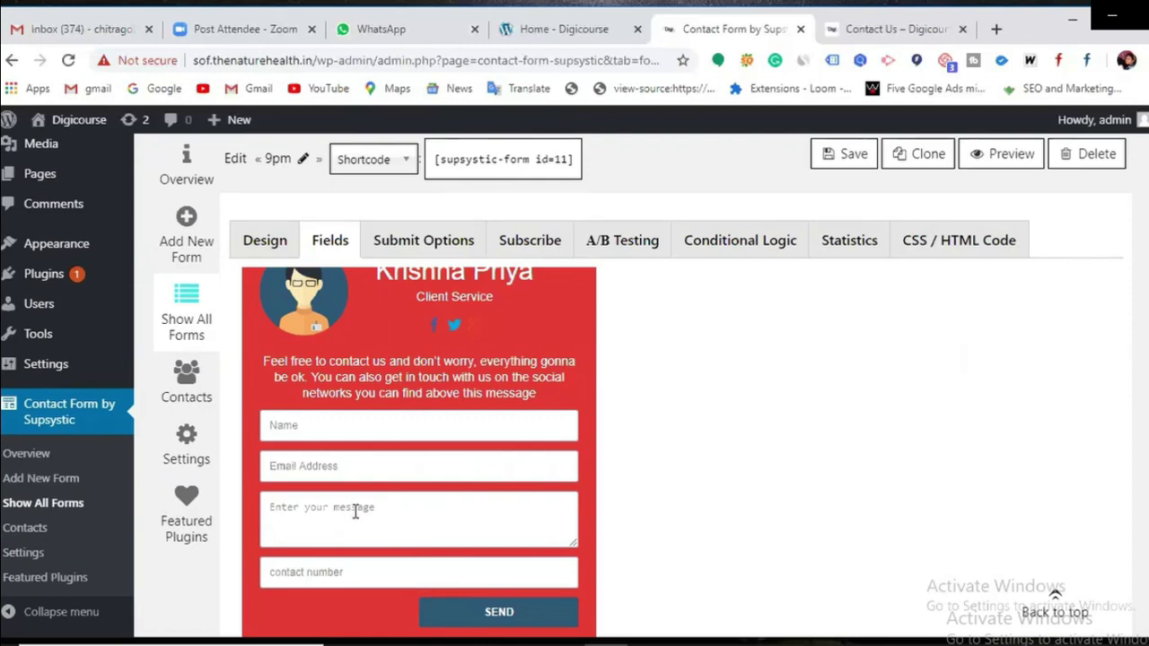
{"action": "left_click", "coordinate": [346, 575]}
{"action": "left_click", "coordinate": [371, 509]}
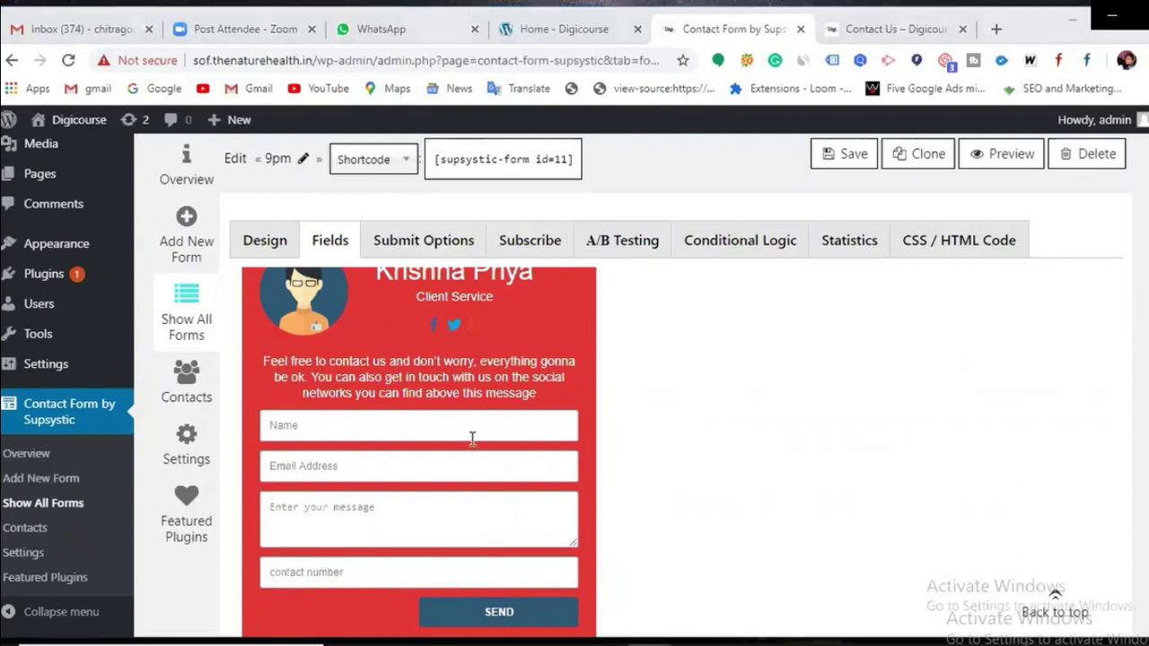
{"action": "scroll", "coordinate": [474, 438], "scroll_direction": "up", "scroll_amount": 2}
{"action": "scroll", "coordinate": [475, 437], "scroll_direction": "up", "scroll_amount": 1}
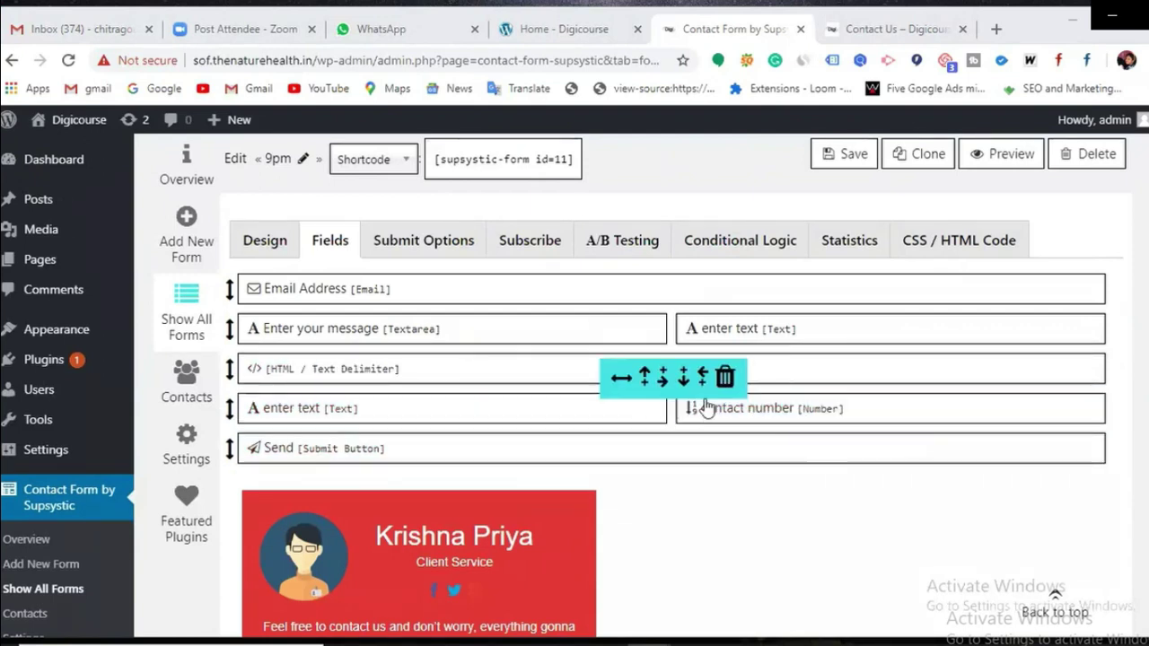
Step: Check the contact number field's name and placeholder, then confirm its settings
{"action": "left_click", "coordinate": [759, 408]}
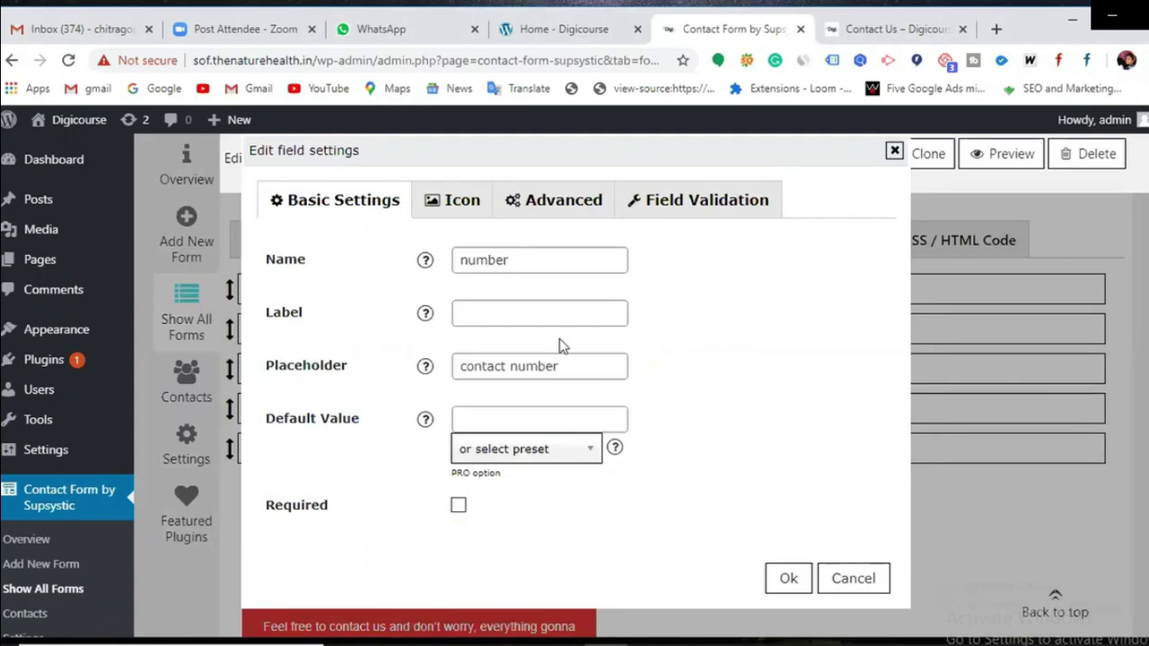
{"action": "left_click", "coordinate": [521, 259]}
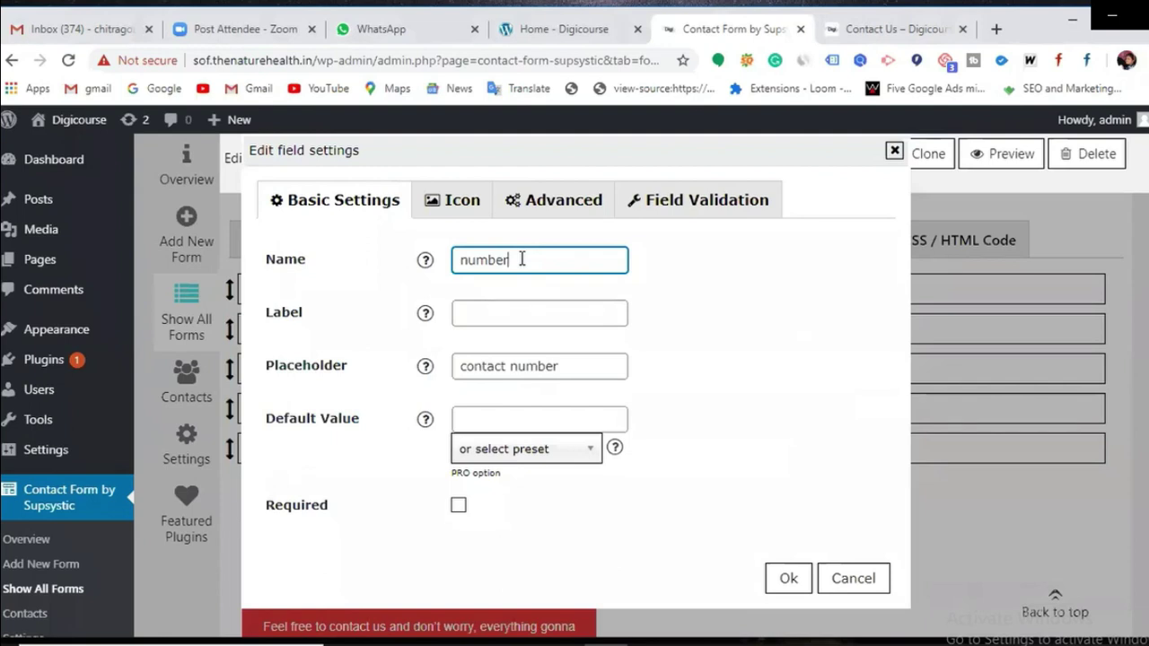
{"action": "left_click", "coordinate": [583, 366]}
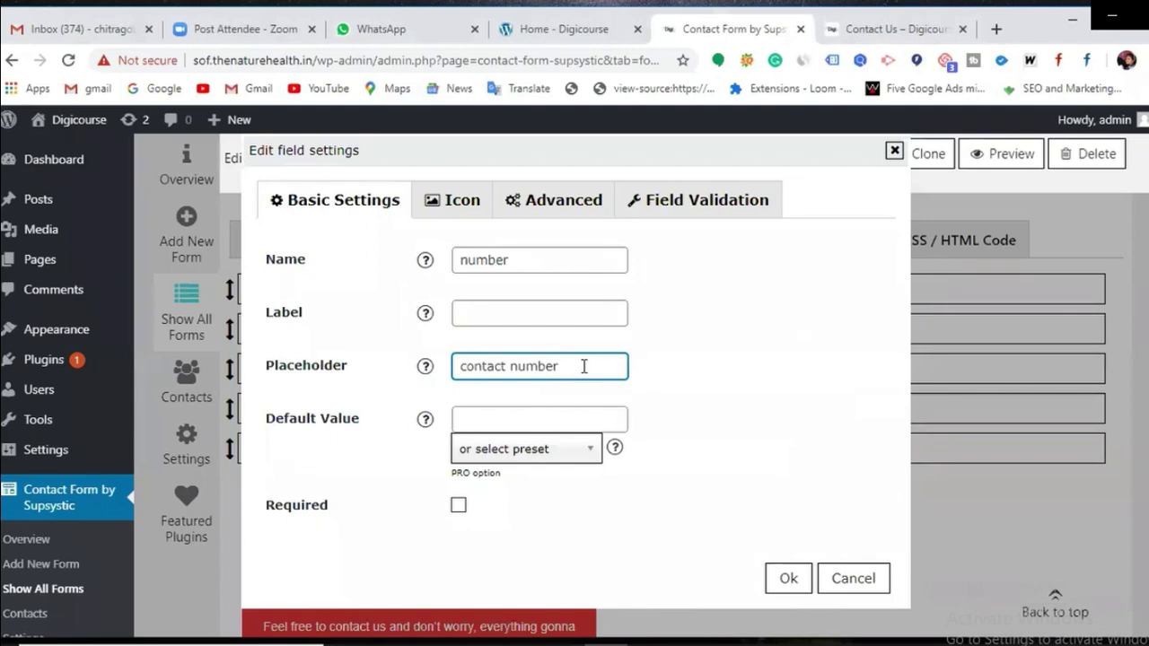
{"action": "left_click", "coordinate": [789, 579]}
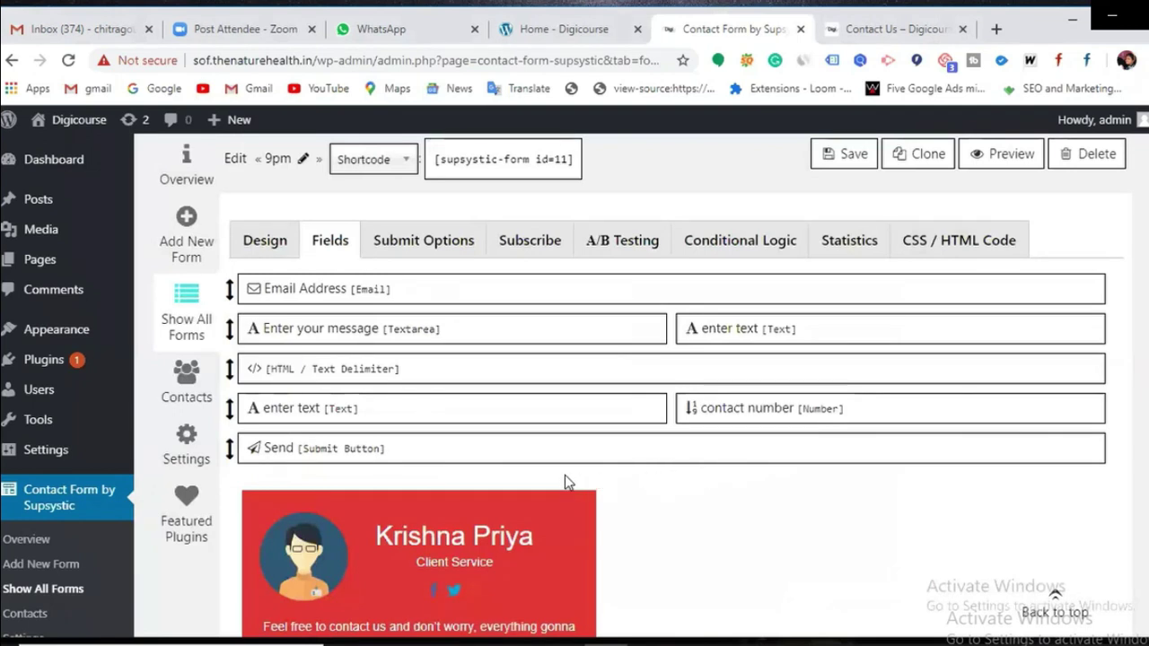
Step: Keep the Enter your message field required and confirm its settings
{"action": "mouse_move", "coordinate": [375, 344]}
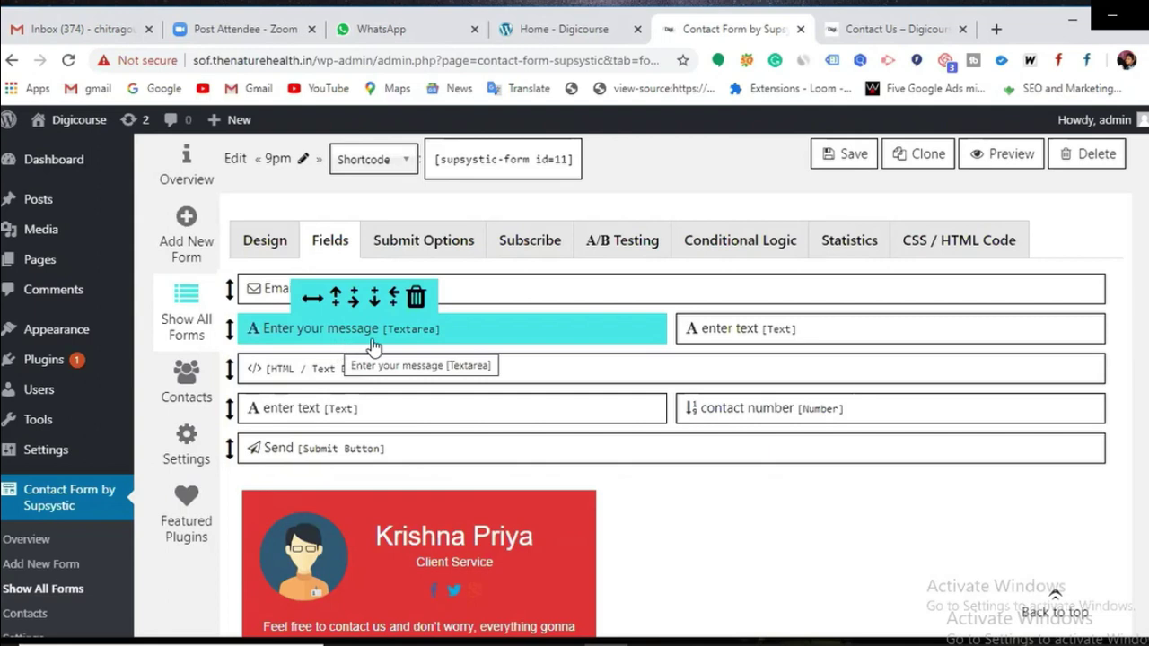
{"action": "left_click", "coordinate": [373, 346]}
{"action": "left_click", "coordinate": [607, 367]}
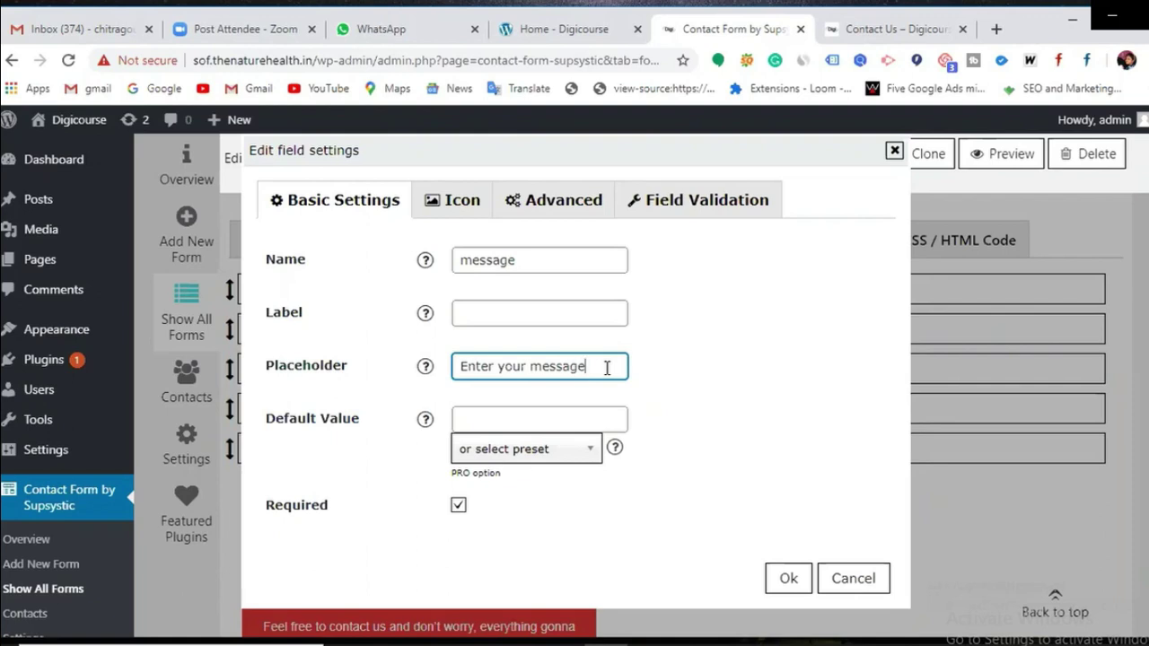
{"action": "left_click", "coordinate": [786, 579]}
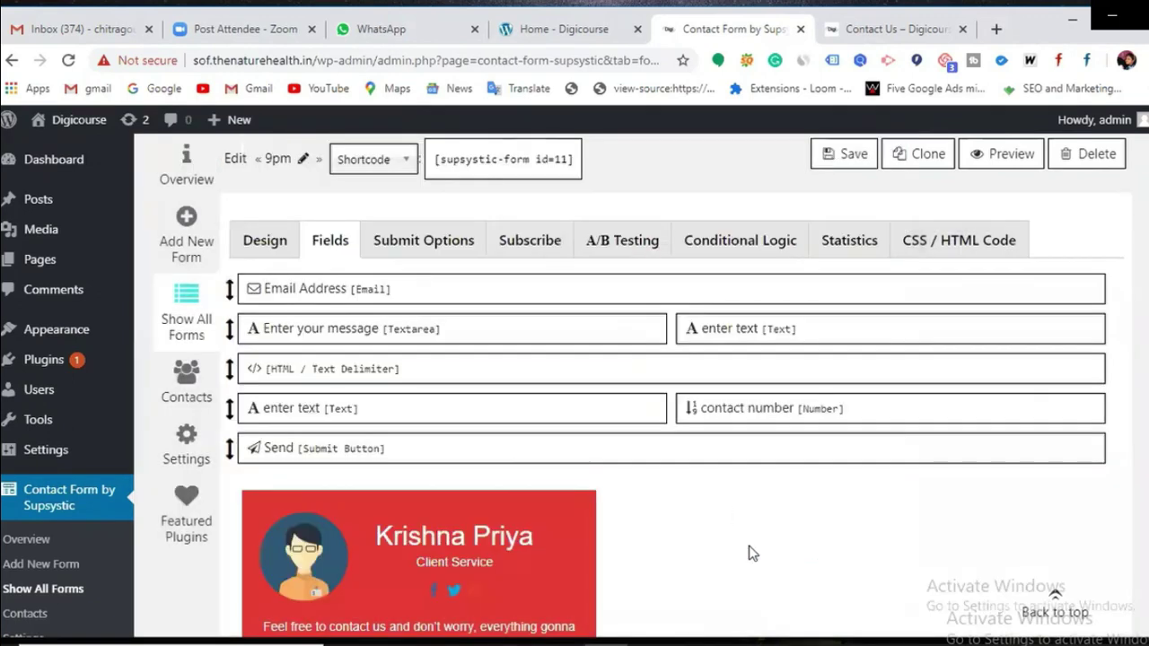
Step: Delete both 'enter text' fields, the one beside contact number and the one beside message
{"action": "mouse_move", "coordinate": [802, 418]}
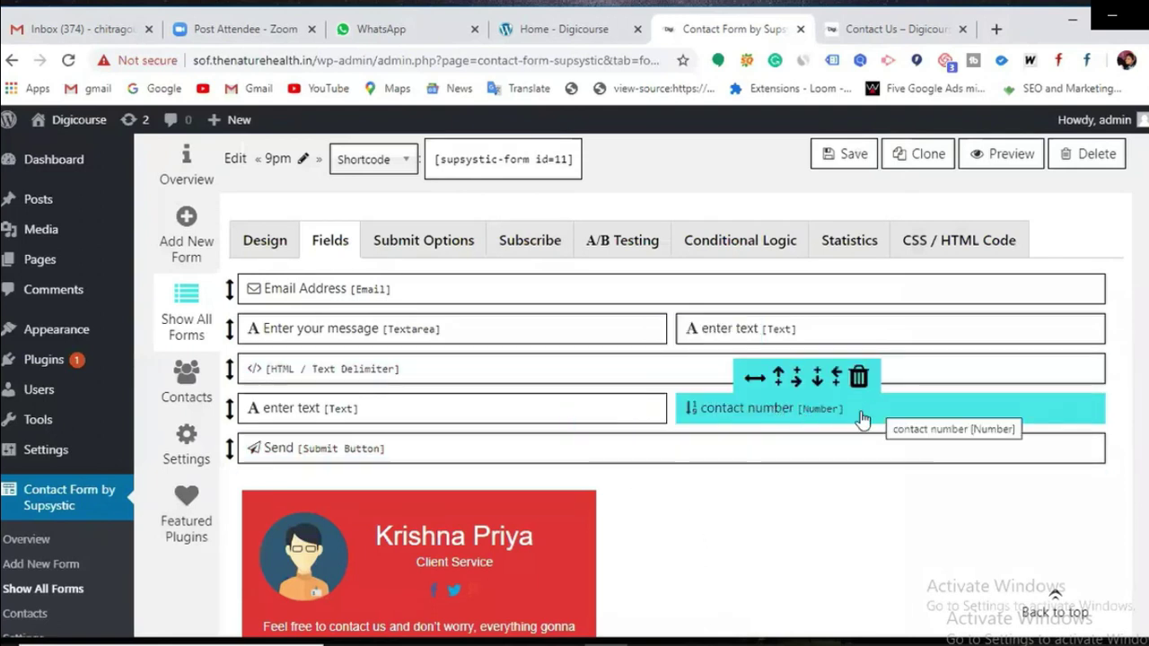
{"action": "mouse_move", "coordinate": [461, 416]}
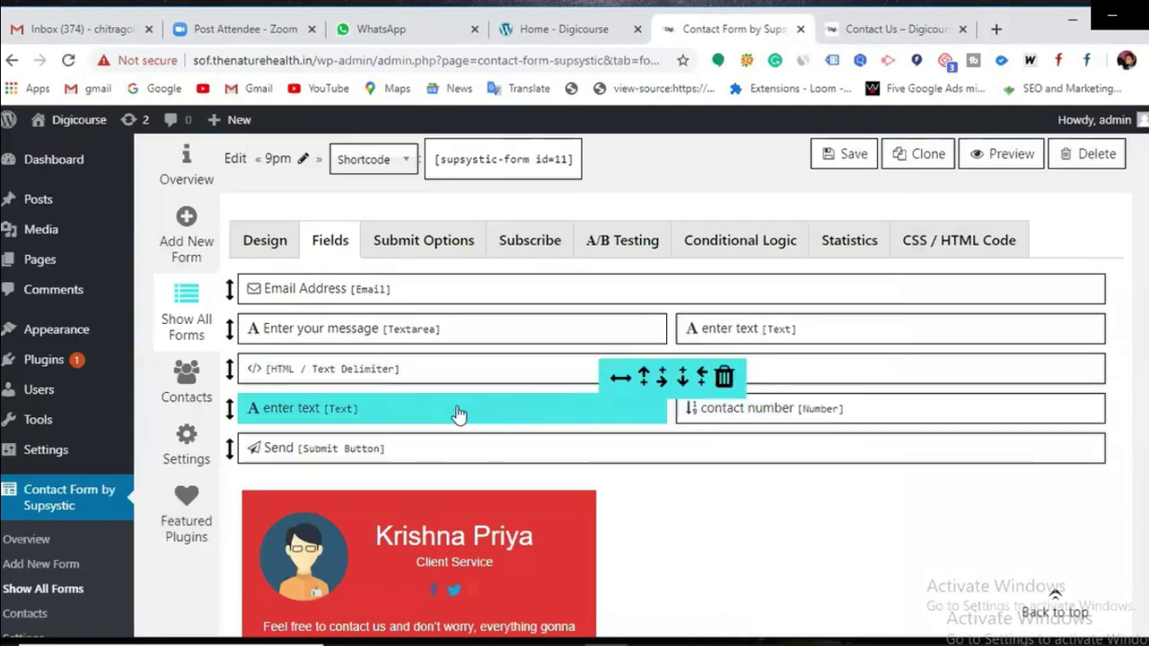
{"action": "left_click", "coordinate": [724, 379]}
{"action": "left_click", "coordinate": [689, 162]}
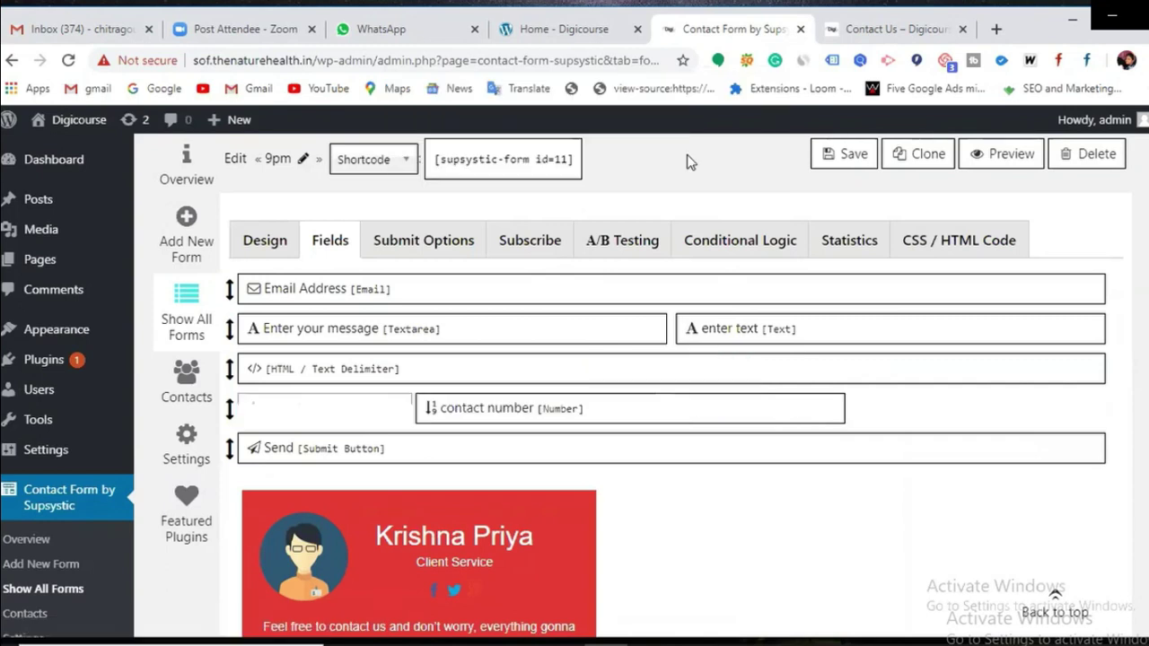
{"action": "mouse_move", "coordinate": [764, 338]}
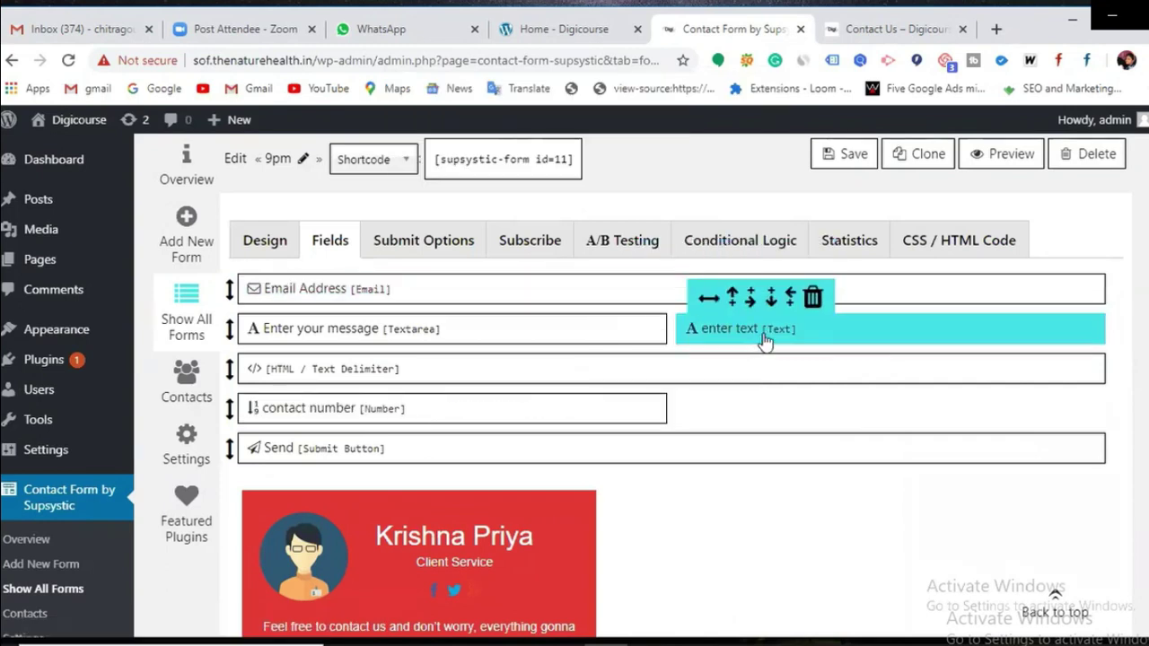
{"action": "left_click", "coordinate": [813, 299]}
{"action": "left_click", "coordinate": [673, 160]}
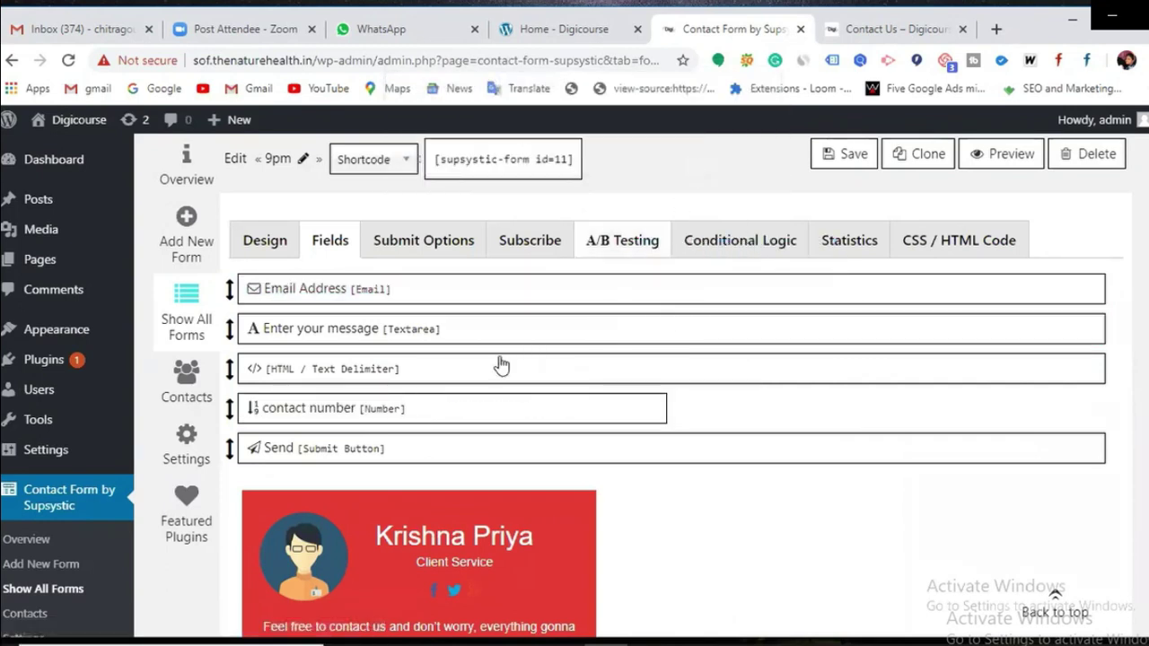
Step: Move the HTML/Text Delimiter row to the top and contact number above Enter your message, then save
{"action": "mouse_move", "coordinate": [397, 495]}
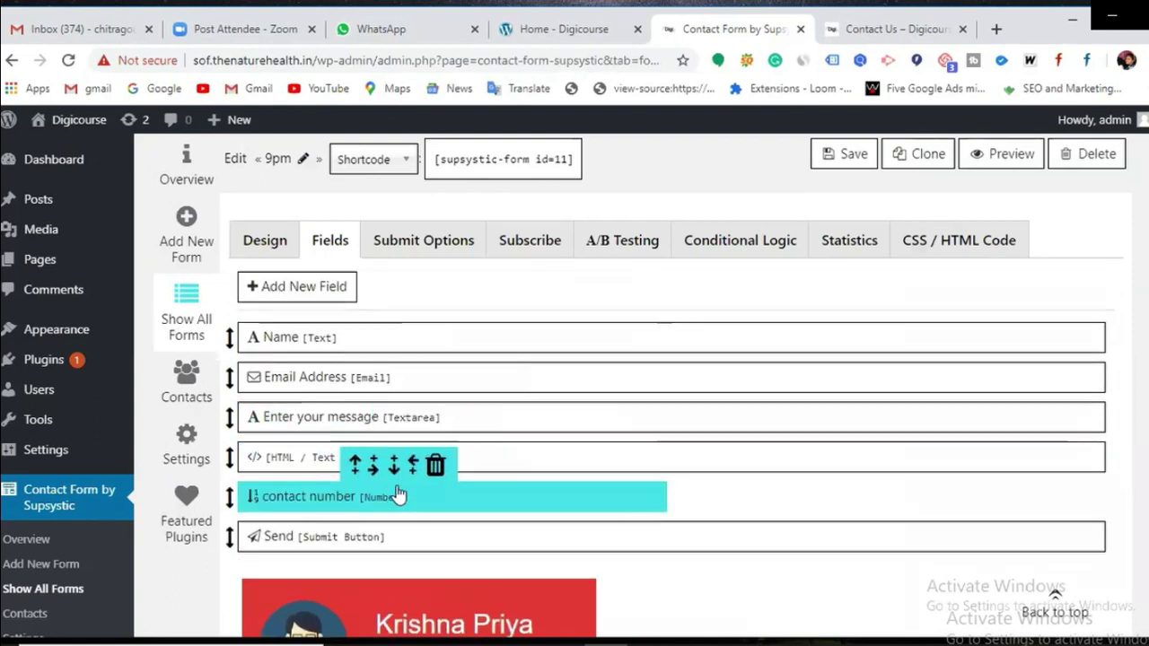
{"action": "left_click_drag", "start_coordinate": [485, 463], "coordinate": [481, 320]}
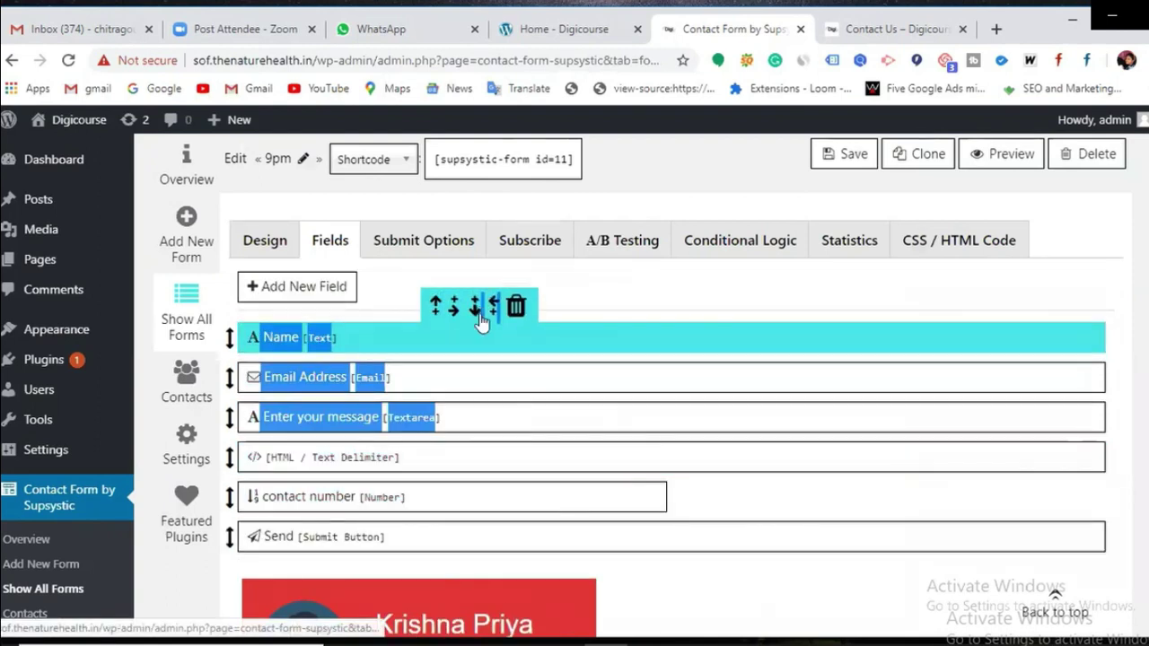
{"action": "left_click", "coordinate": [655, 576]}
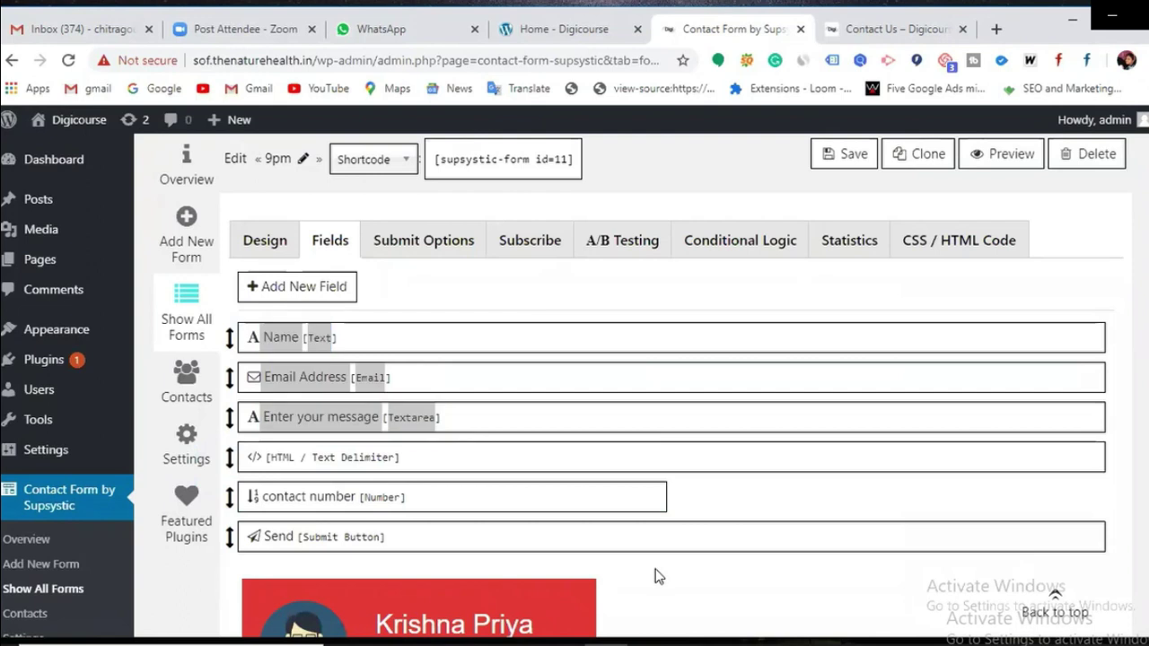
{"action": "left_click_drag", "start_coordinate": [230, 457], "coordinate": [232, 328]}
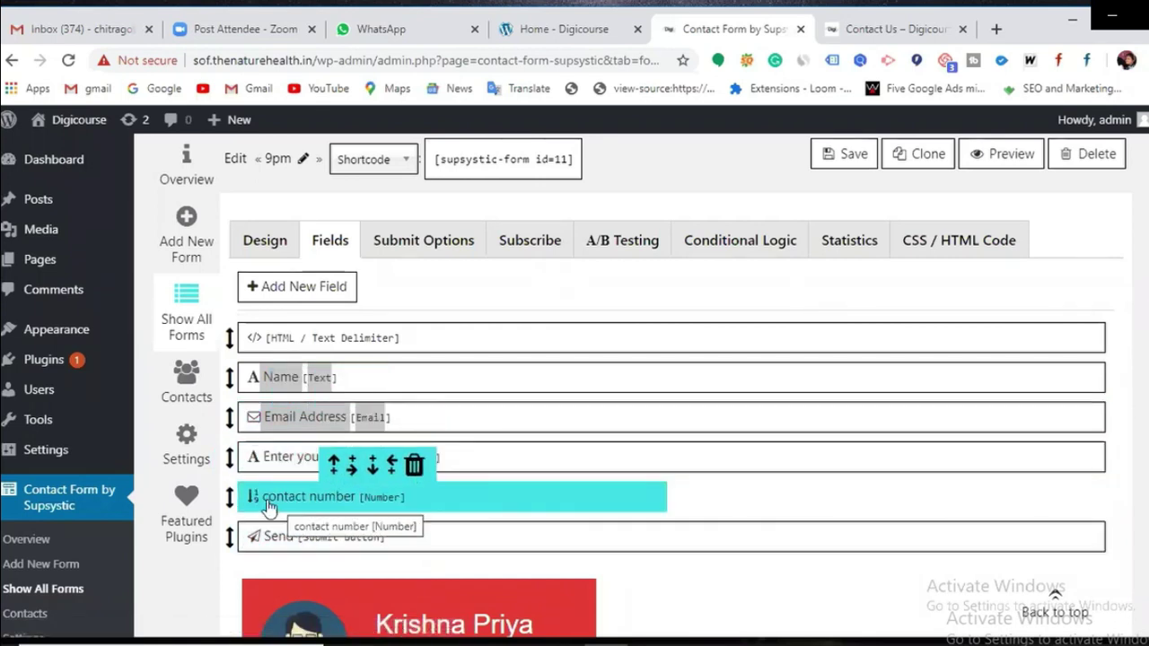
{"action": "left_click_drag", "start_coordinate": [229, 499], "coordinate": [230, 457]}
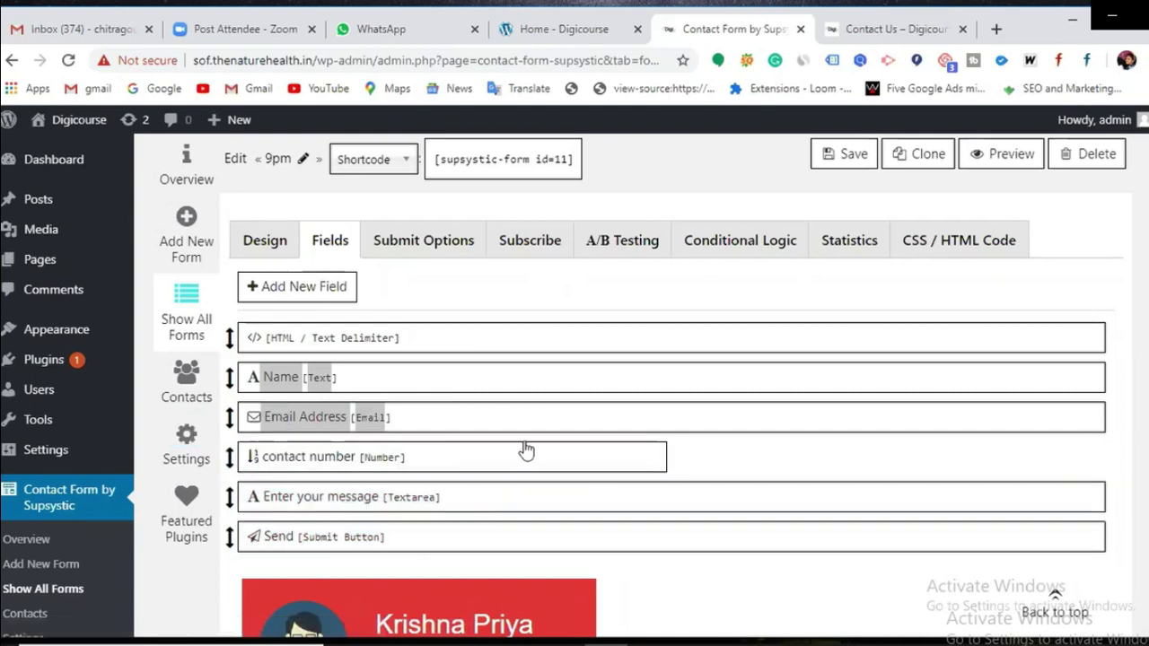
{"action": "left_click", "coordinate": [830, 156]}
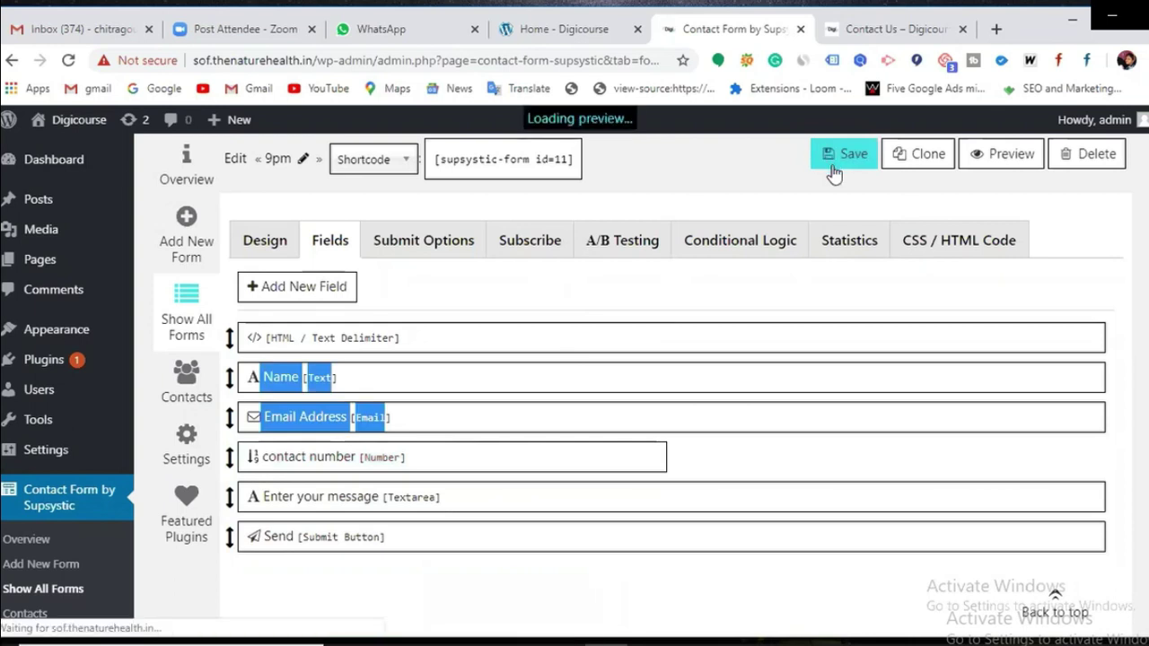
{"action": "scroll", "coordinate": [710, 454], "scroll_direction": "down", "scroll_amount": 3}
{"action": "scroll", "coordinate": [710, 459], "scroll_direction": "down", "scroll_amount": 2}
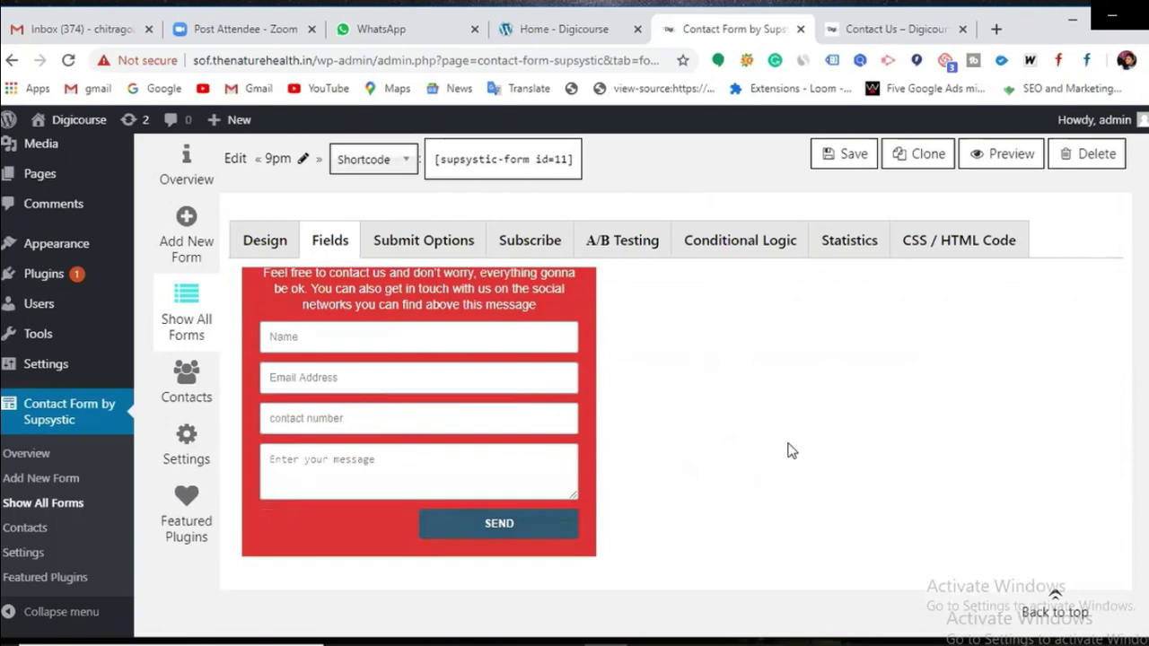
{"action": "scroll", "coordinate": [787, 449], "scroll_direction": "up", "scroll_amount": 5}
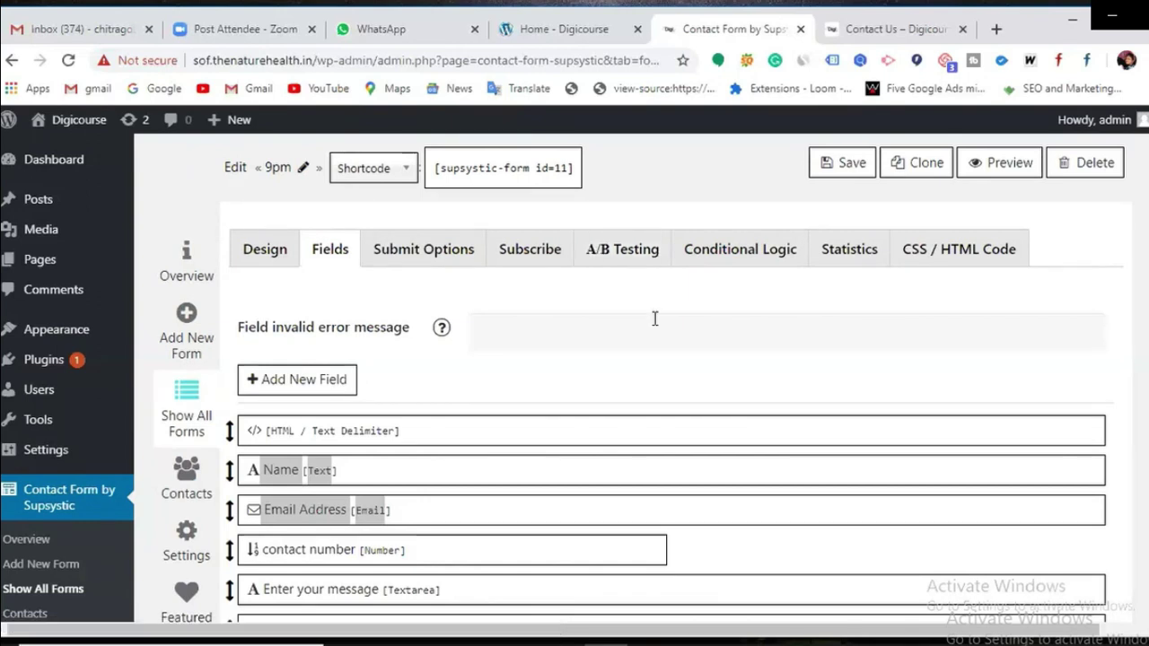
Step: Copy the [supsystic-form id=11] shortcode and go to the site's Pages list
{"action": "mouse_move", "coordinate": [803, 580]}
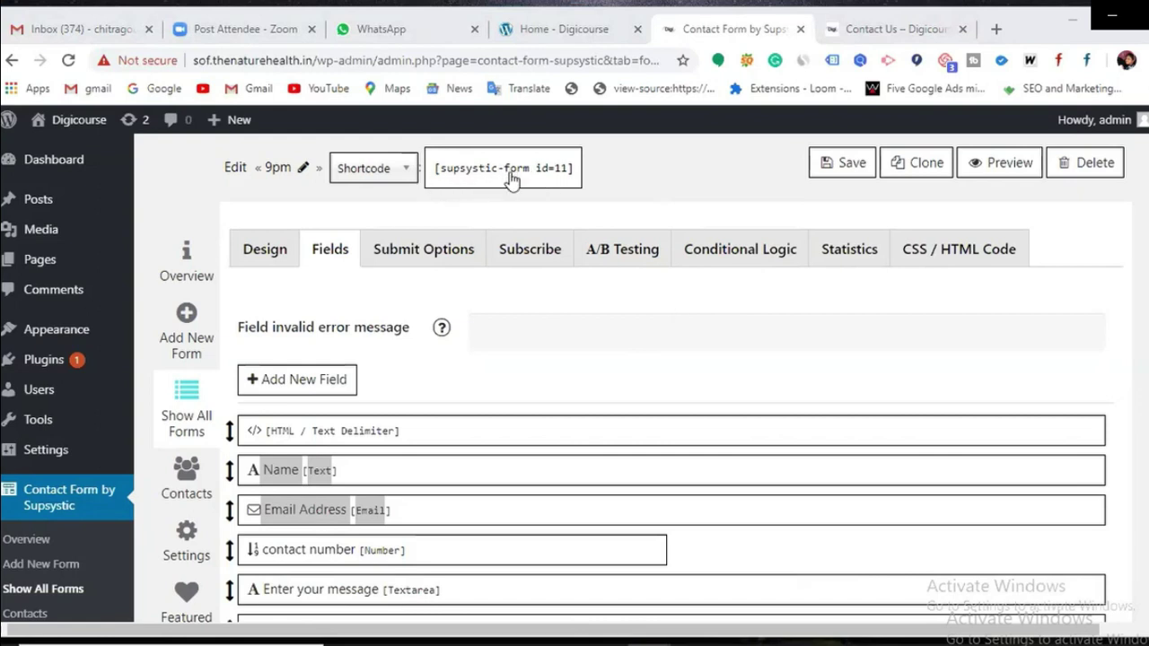
{"action": "left_click", "coordinate": [512, 179]}
{"action": "key", "text": "ctrl+c"}
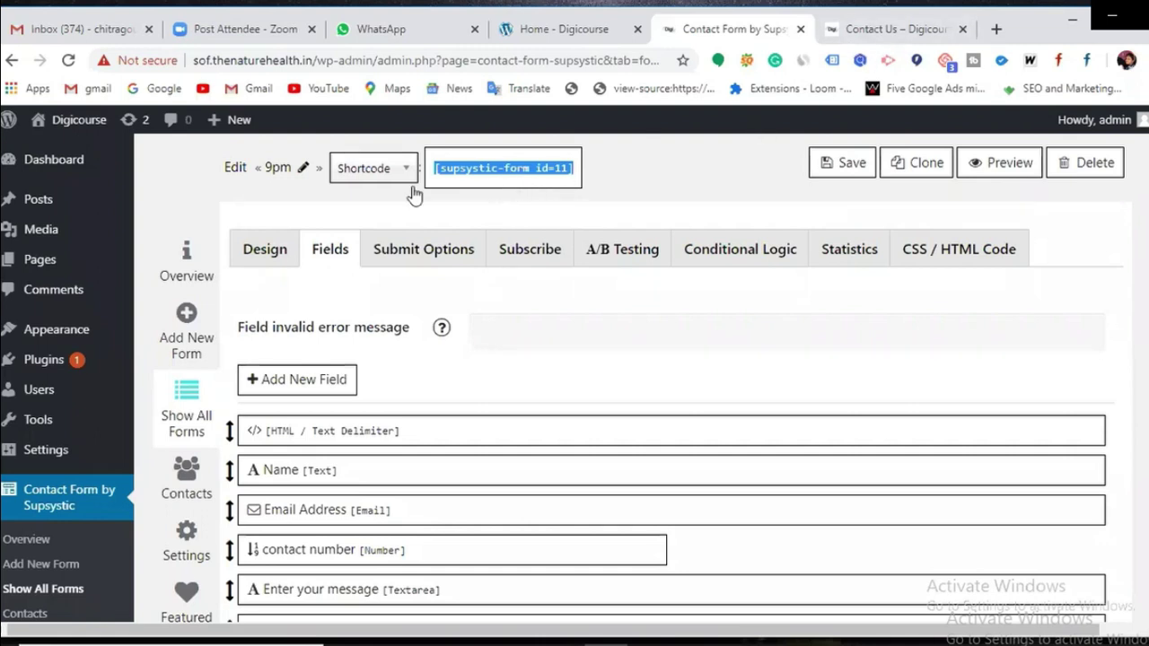
{"action": "left_click", "coordinate": [54, 262]}
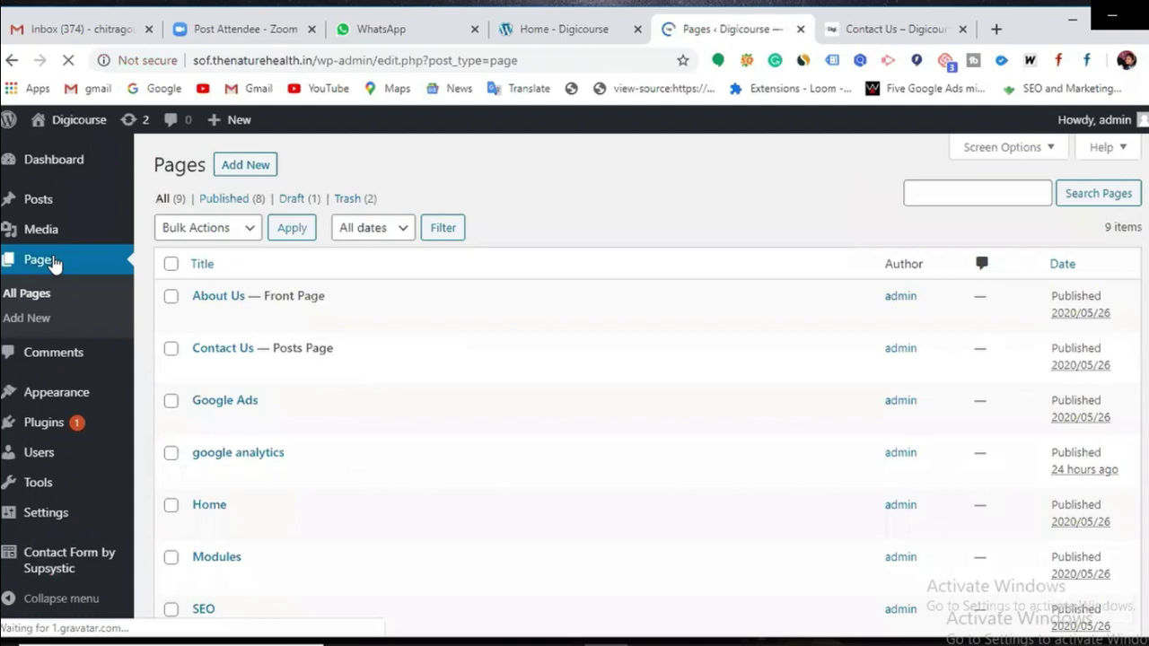
Step: Edit the About Us page and place the cursor in its empty paragraph block
{"action": "mouse_move", "coordinate": [240, 472]}
{"action": "scroll", "coordinate": [240, 472], "scroll_direction": "down", "scroll_amount": 3}
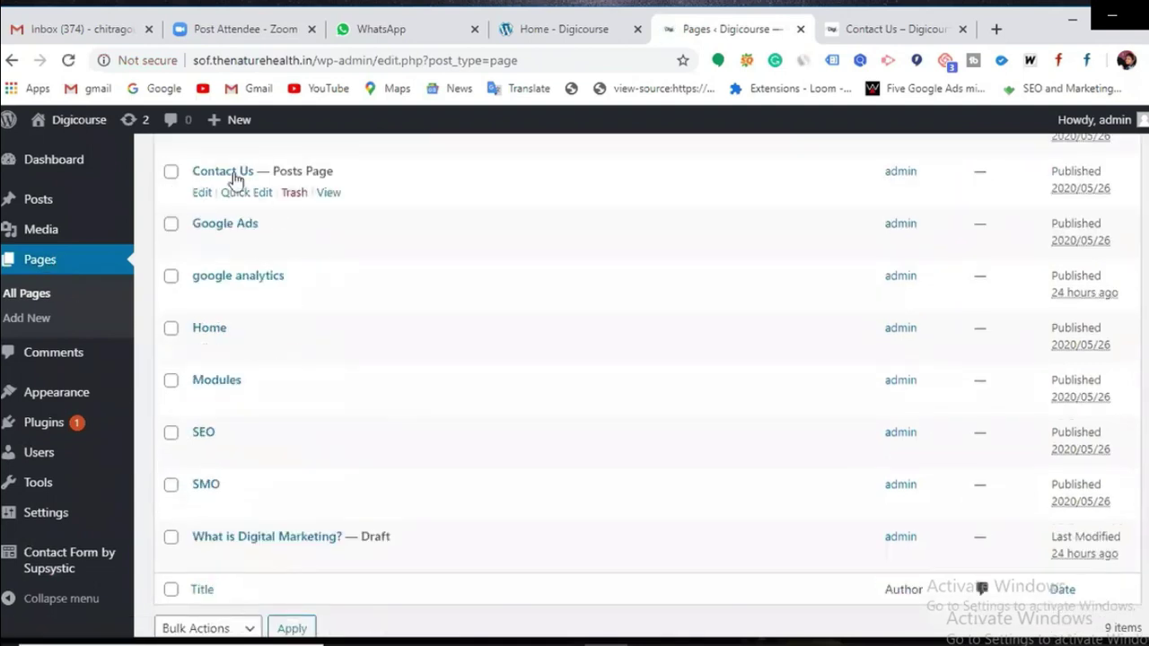
{"action": "scroll", "coordinate": [281, 319], "scroll_direction": "up", "scroll_amount": 3}
{"action": "mouse_move", "coordinate": [220, 332]}
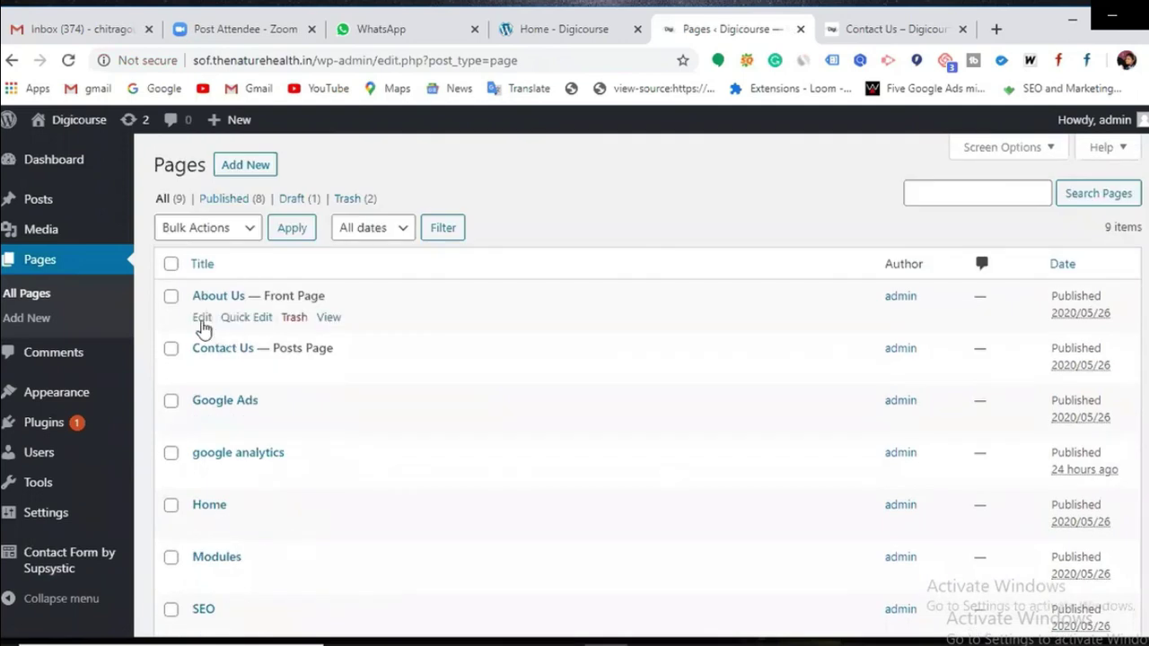
{"action": "left_click", "coordinate": [202, 319]}
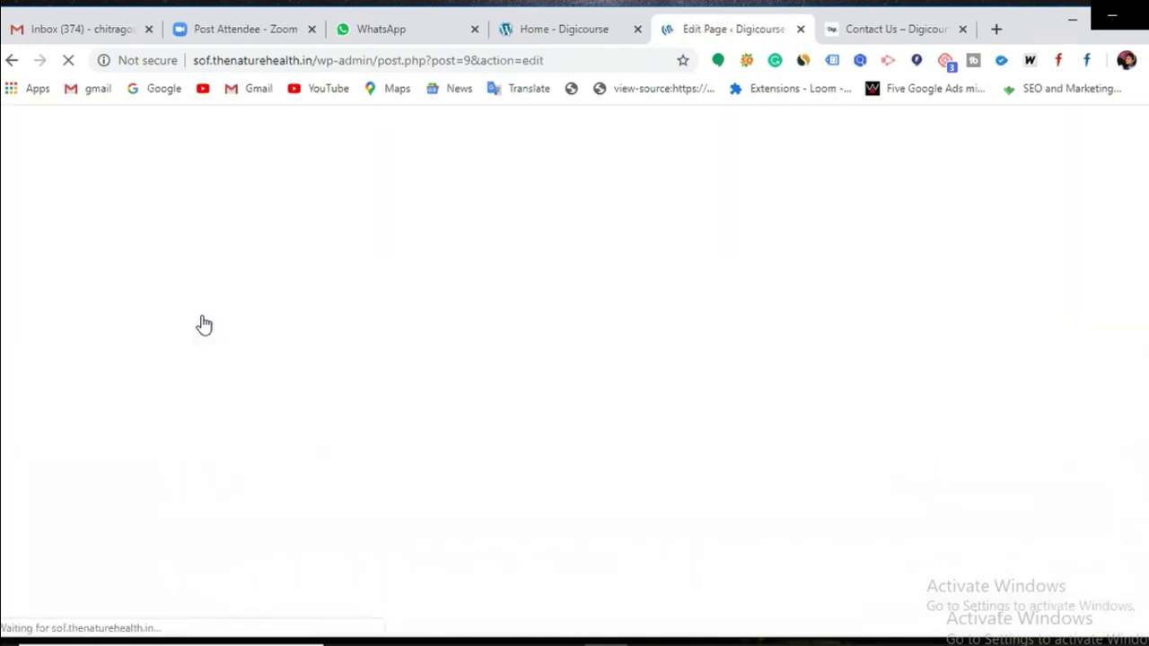
{"action": "left_click", "coordinate": [292, 335]}
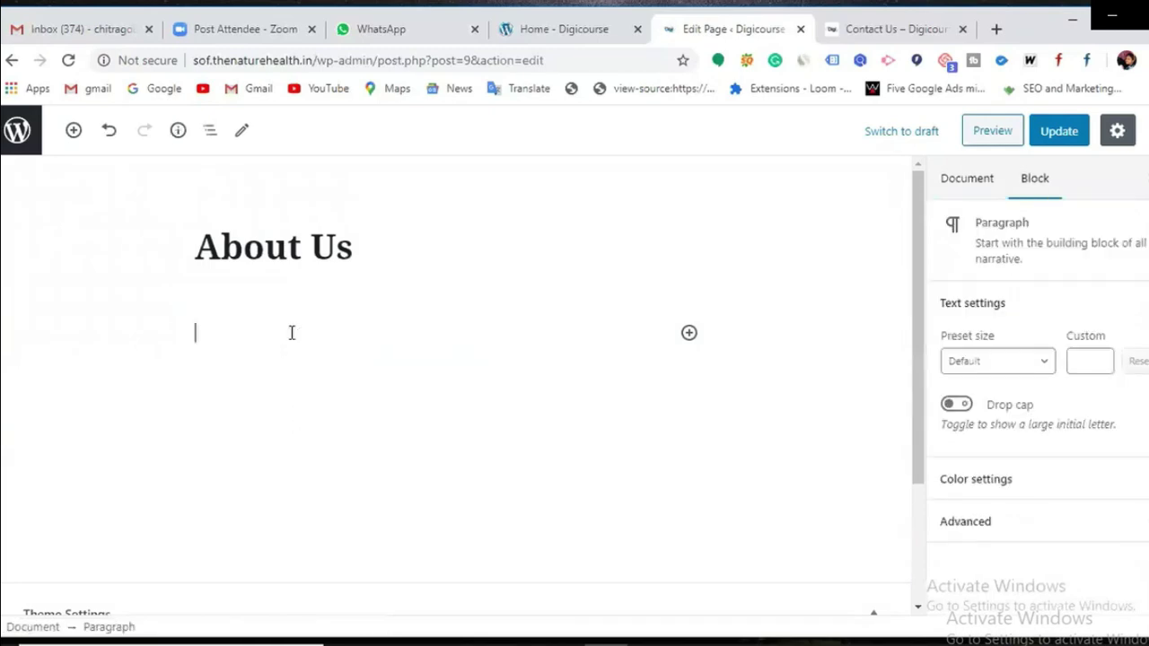
{"action": "left_click", "coordinate": [606, 29]}
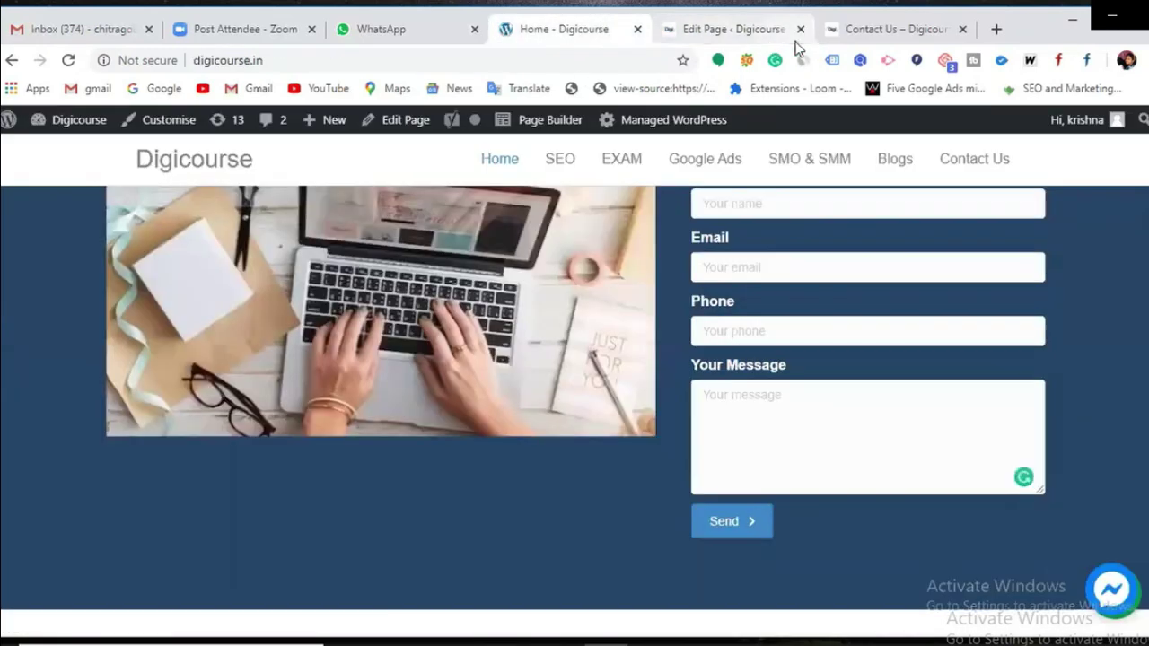
{"action": "left_click", "coordinate": [732, 34]}
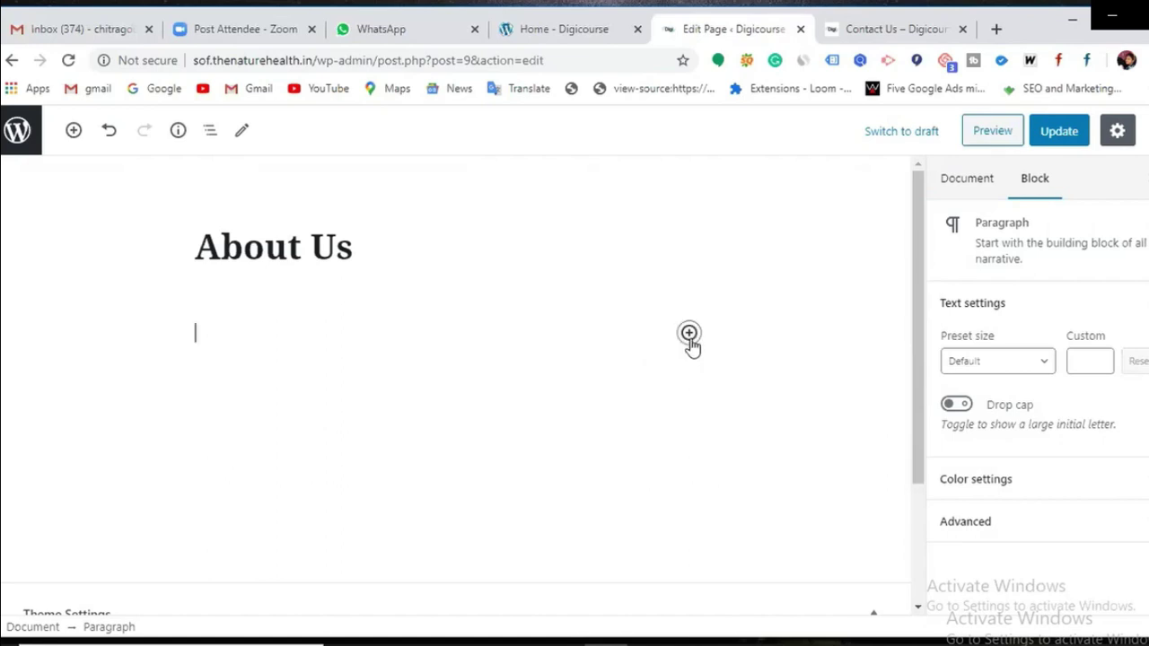
Step: Insert a Shortcode block containing [supsystic-form id=11] on About Us and update the page
{"action": "left_click", "coordinate": [689, 341]}
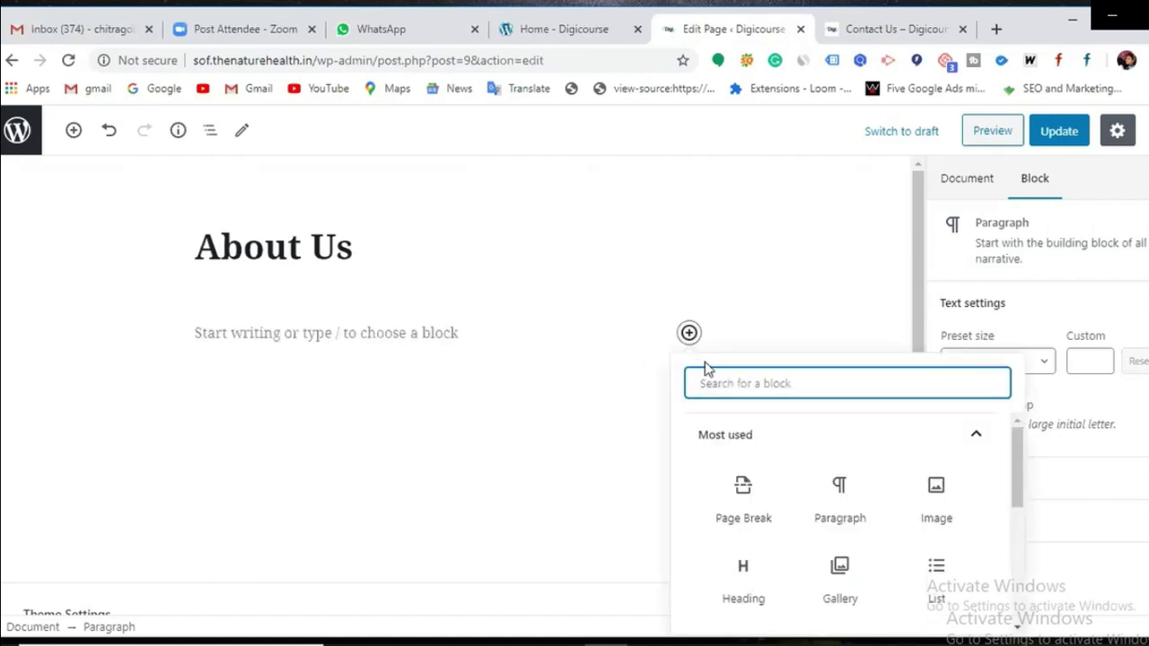
{"action": "scroll", "coordinate": [868, 542], "scroll_direction": "down", "scroll_amount": 1}
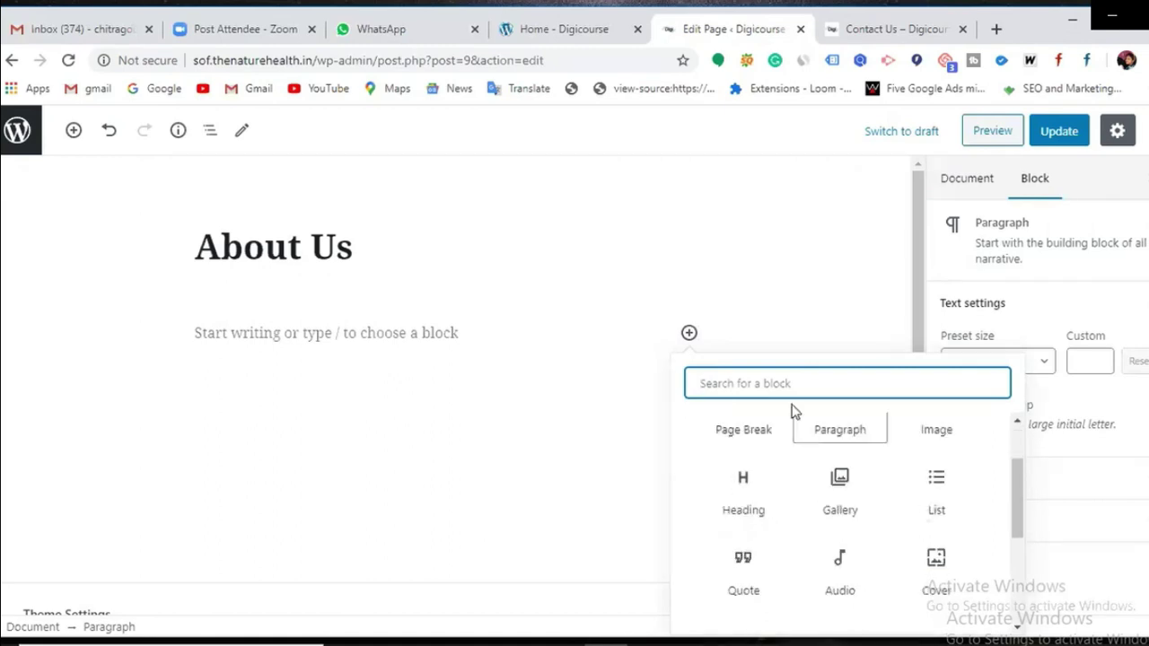
{"action": "type", "text": "shi"}
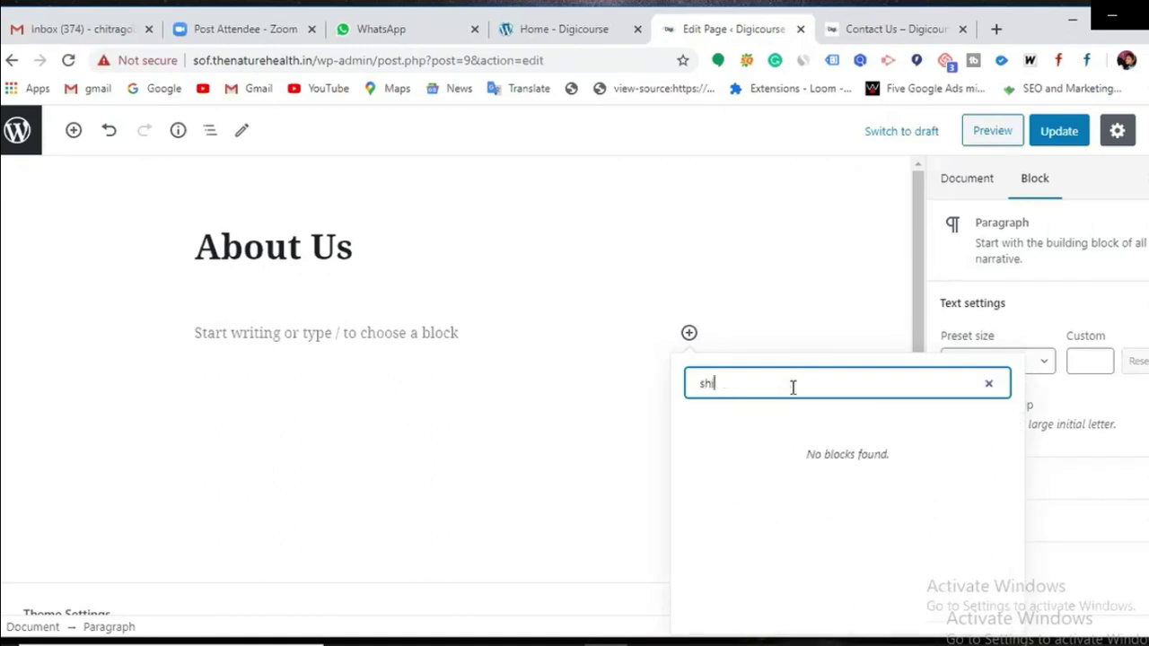
{"action": "key", "text": "BackSpace"}
{"action": "type", "text": "ort"}
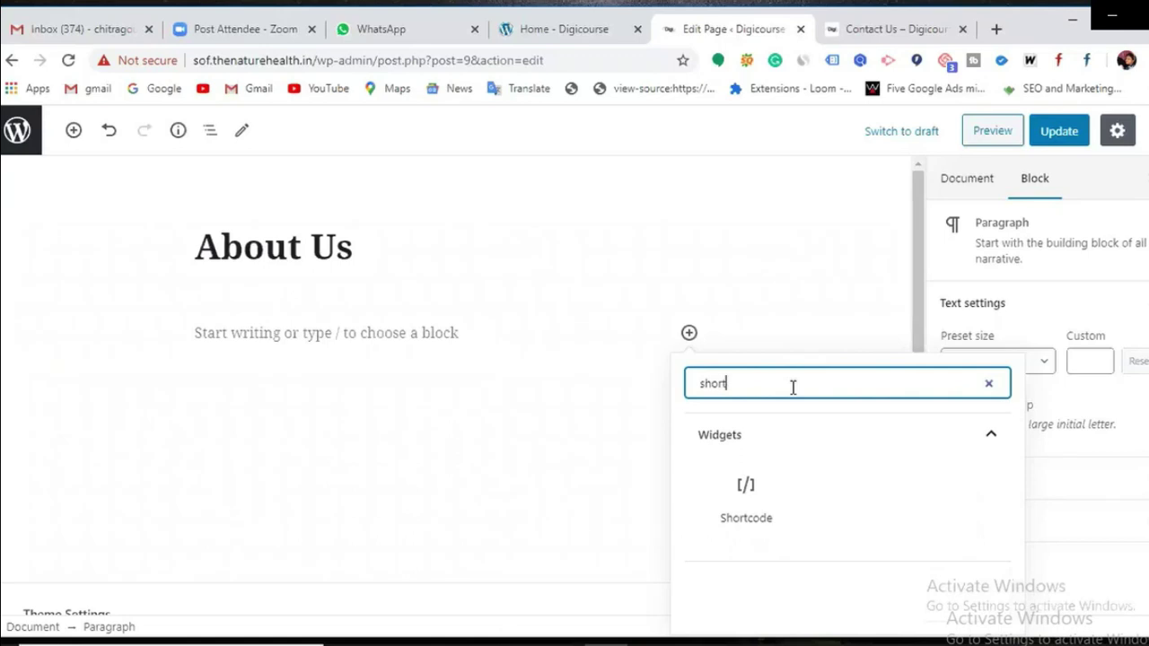
{"action": "left_click", "coordinate": [745, 495]}
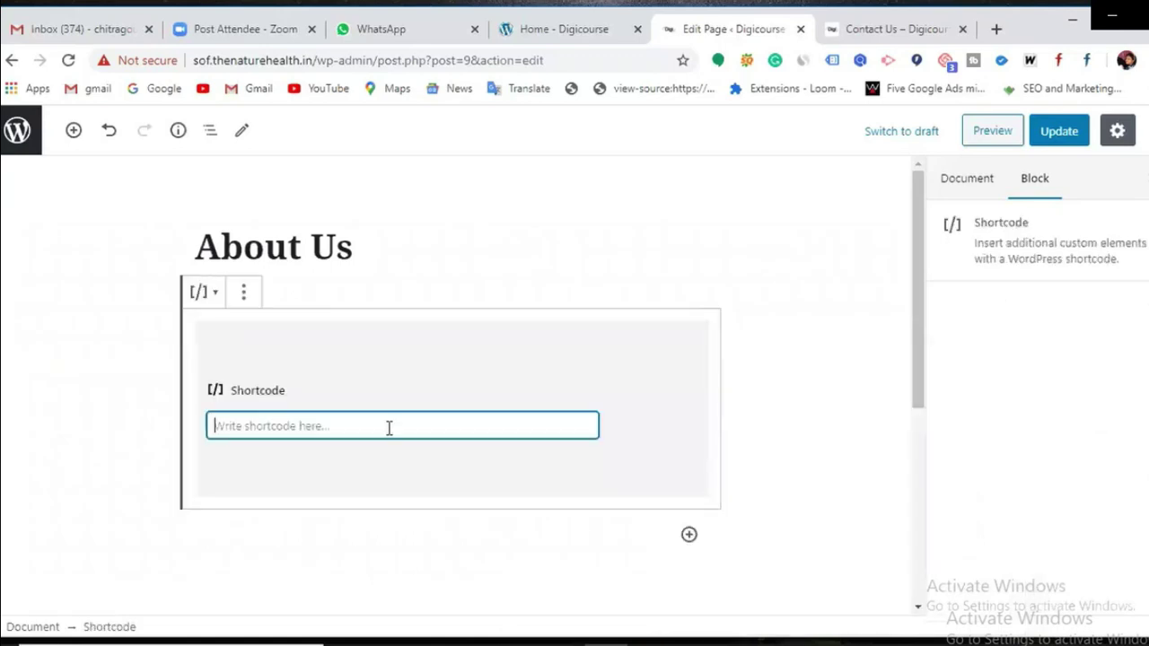
{"action": "key", "text": "ctrl+v"}
{"action": "left_click", "coordinate": [1073, 132]}
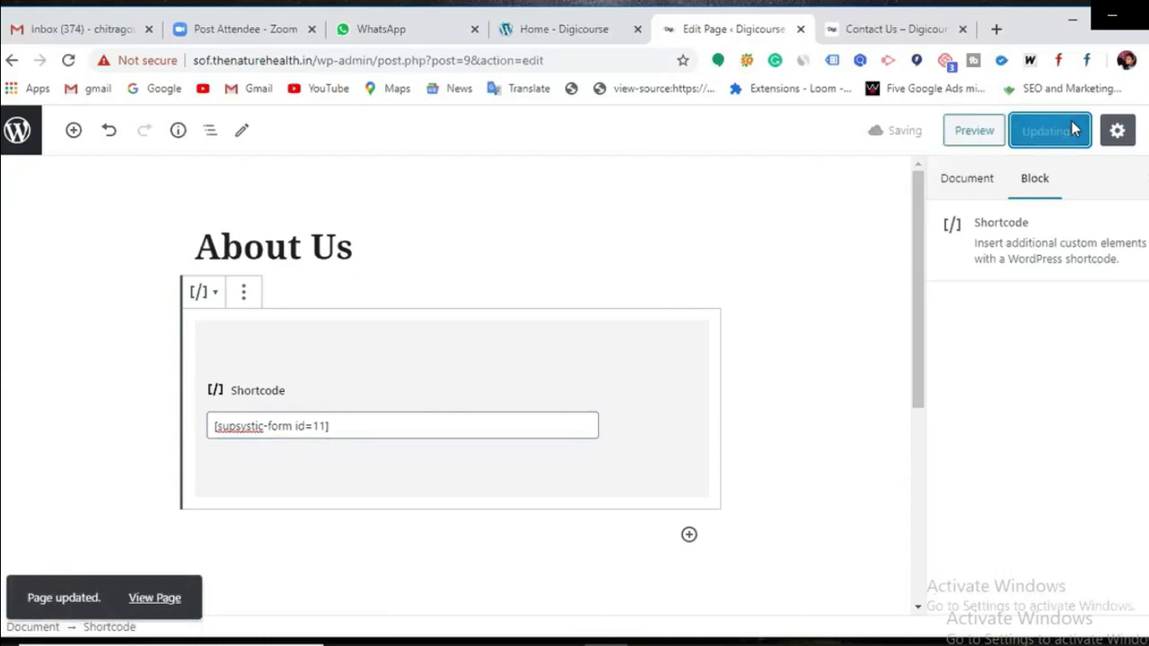
{"action": "left_click", "coordinate": [893, 30]}
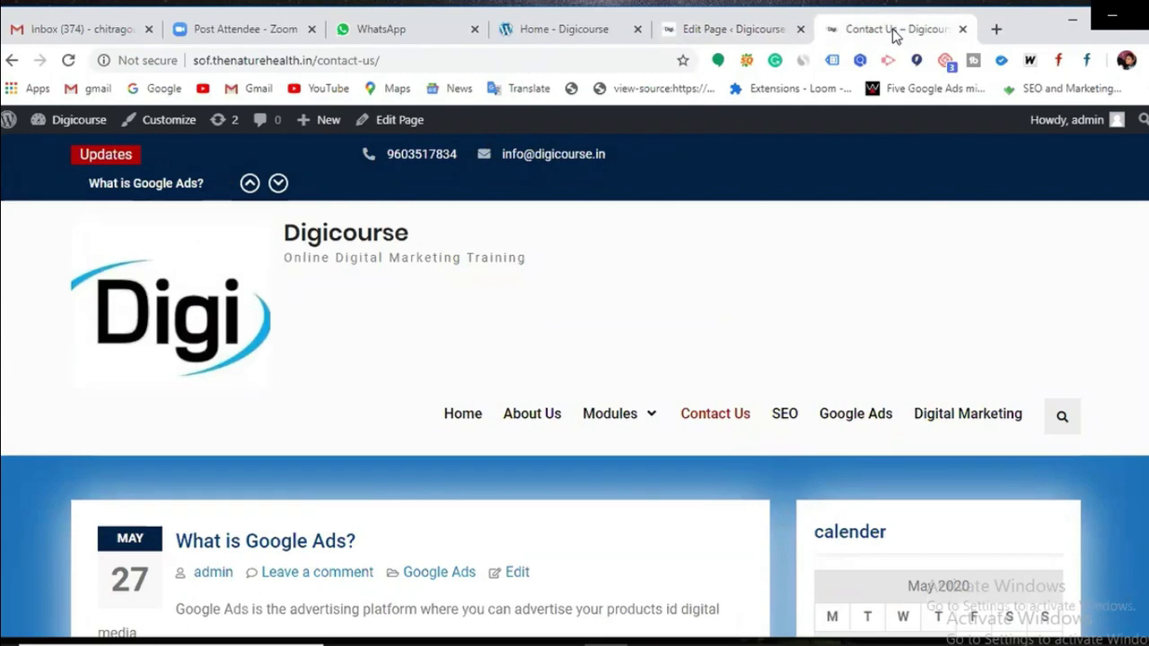
Step: View the live About Us page and scroll through the embedded red Supsystic form
{"action": "left_click", "coordinate": [549, 413]}
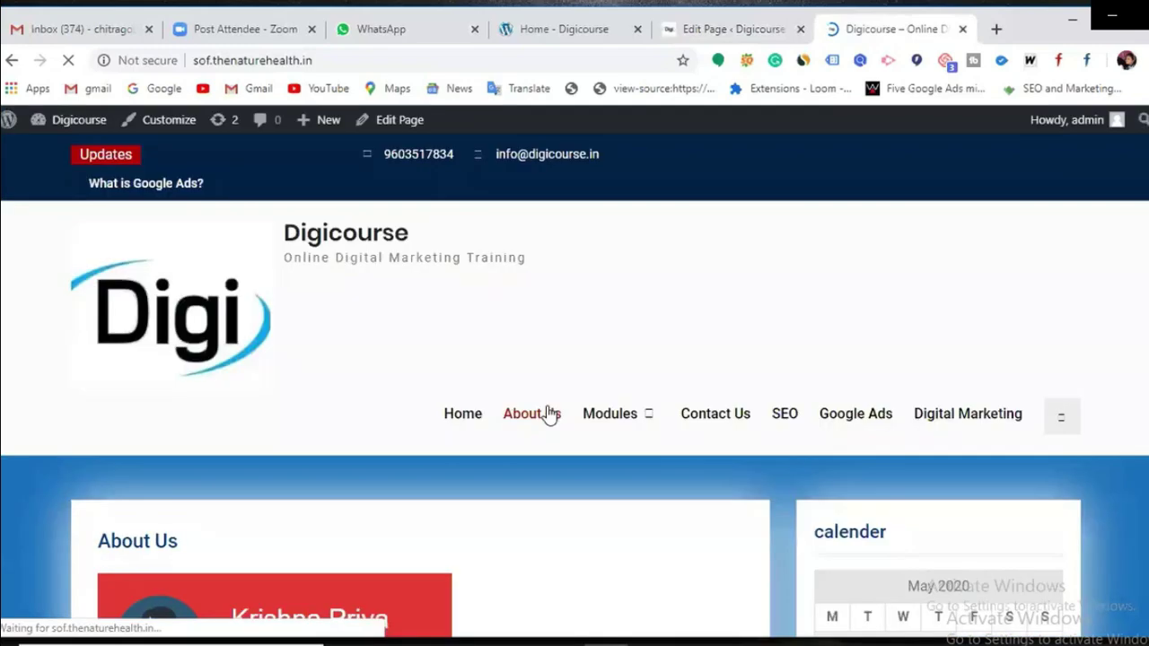
{"action": "scroll", "coordinate": [549, 414], "scroll_direction": "down", "scroll_amount": 2}
{"action": "scroll", "coordinate": [549, 415], "scroll_direction": "down", "scroll_amount": 5}
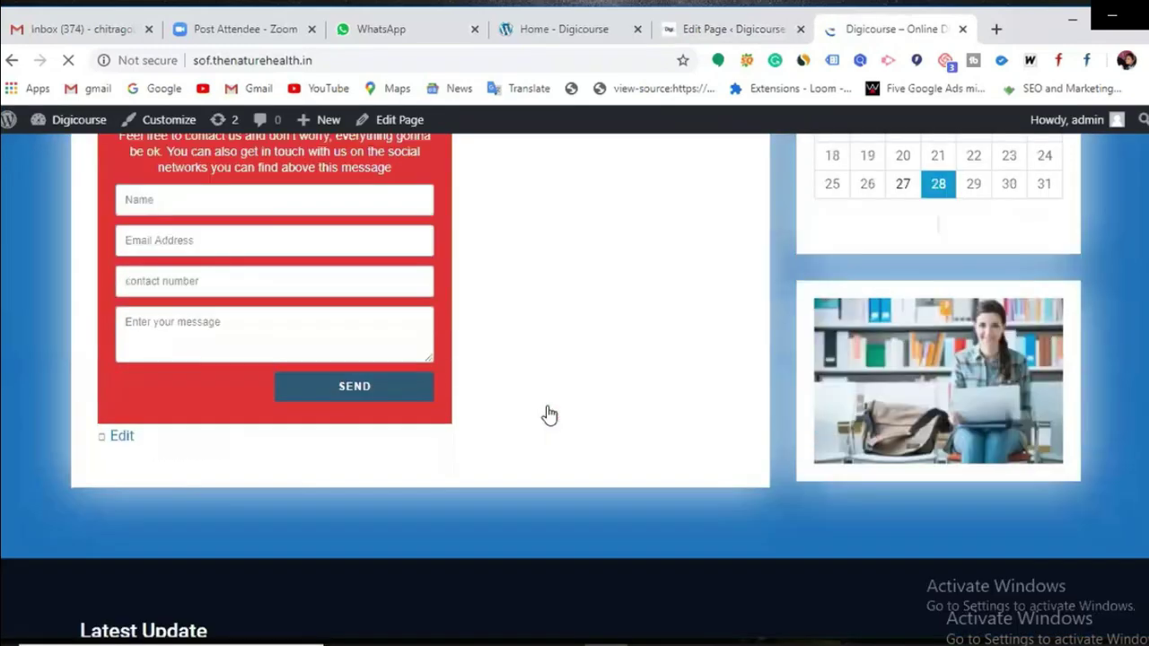
{"action": "scroll", "coordinate": [549, 415], "scroll_direction": "up", "scroll_amount": 7}
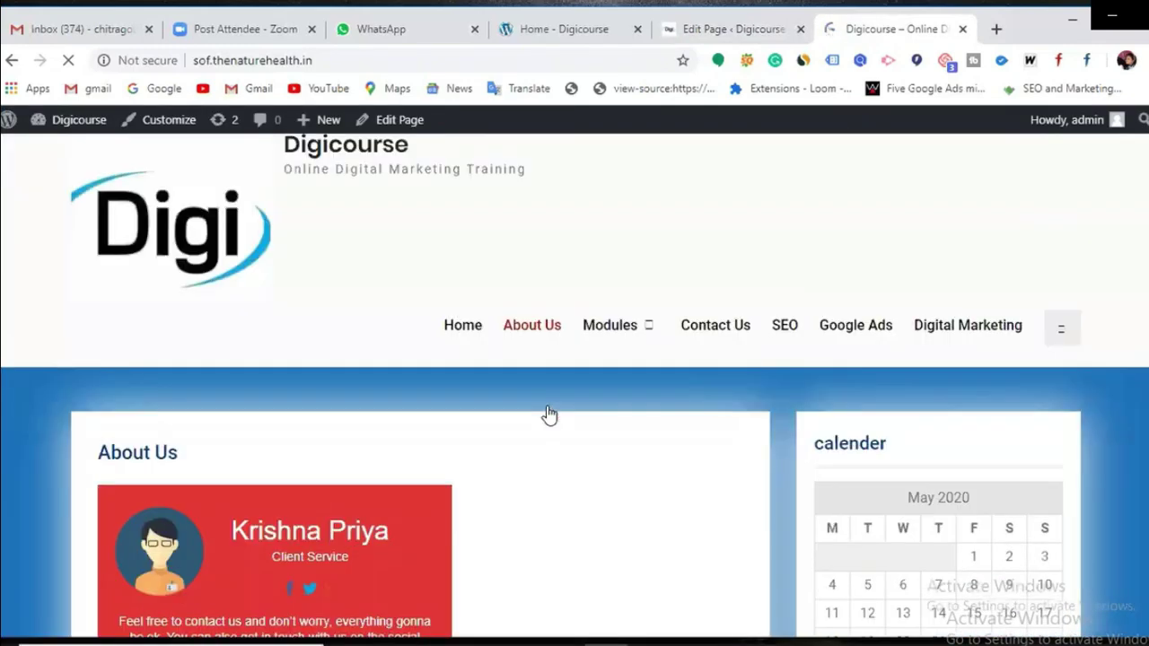
{"action": "scroll", "coordinate": [550, 414], "scroll_direction": "down", "scroll_amount": 2}
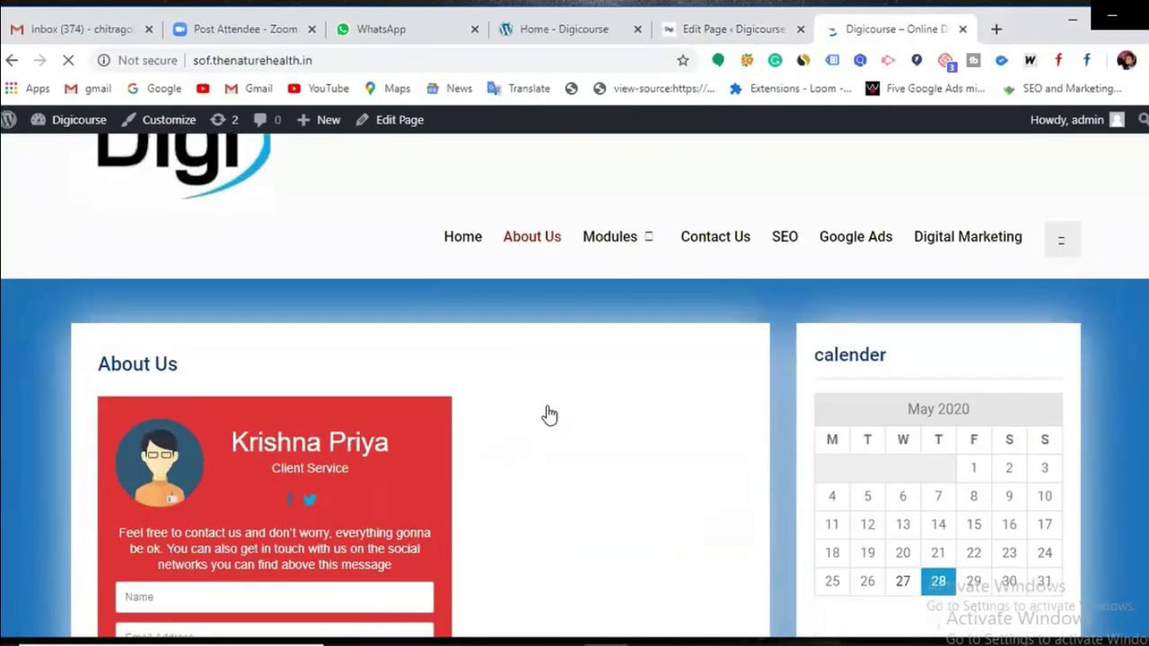
{"action": "scroll", "coordinate": [550, 415], "scroll_direction": "up", "scroll_amount": 2}
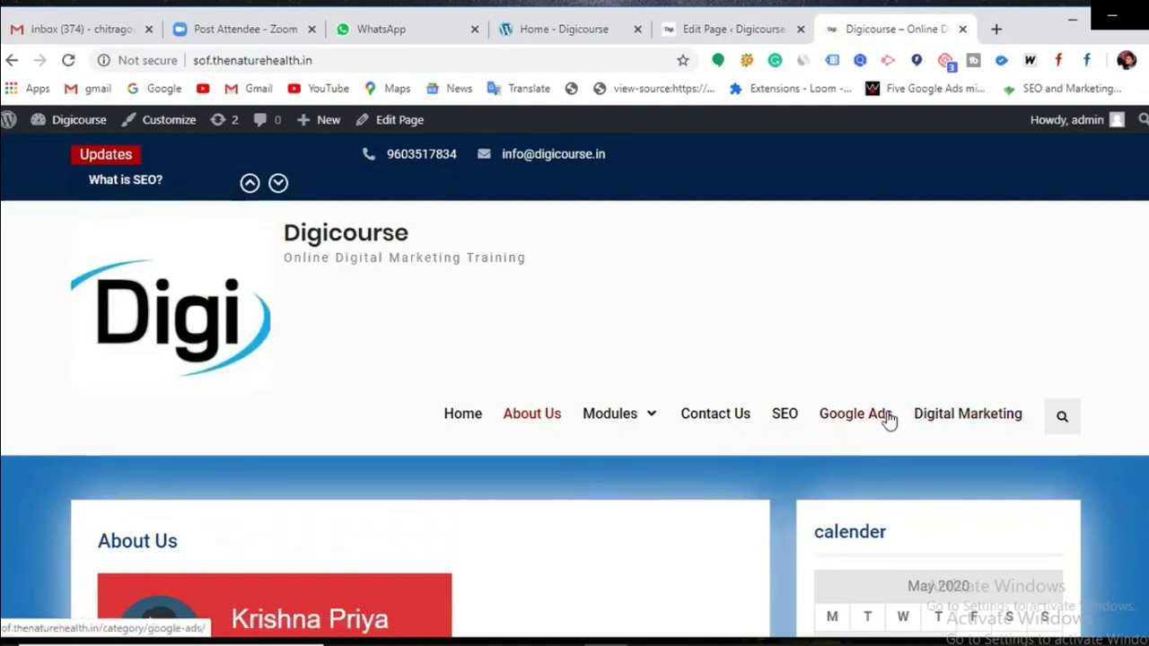
{"action": "scroll", "coordinate": [888, 419], "scroll_direction": "down", "scroll_amount": 1}
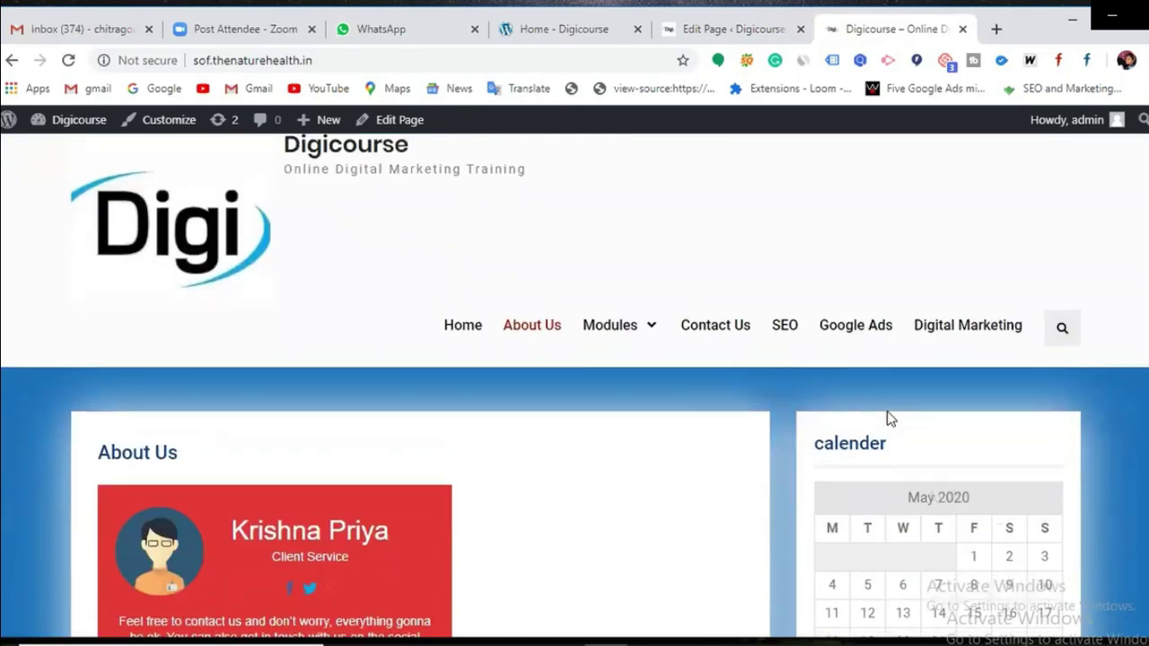
{"action": "scroll", "coordinate": [888, 419], "scroll_direction": "up", "scroll_amount": 1}
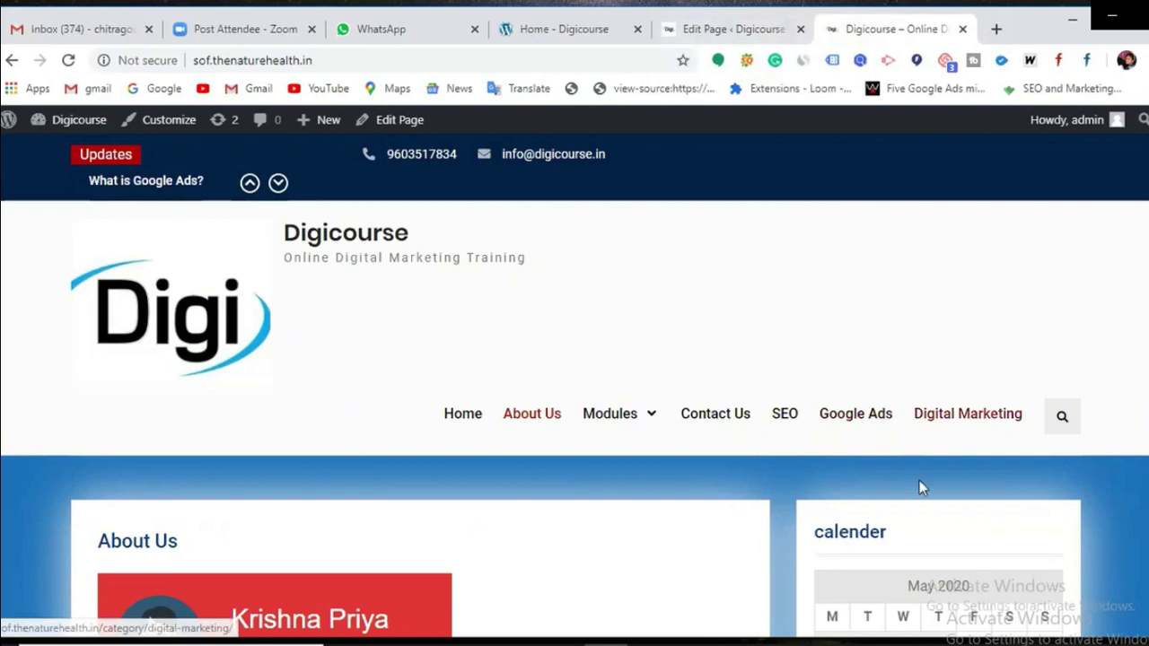
Step: Update the About Us page once more, then go to Appearance > Widgets
{"action": "left_click", "coordinate": [736, 29]}
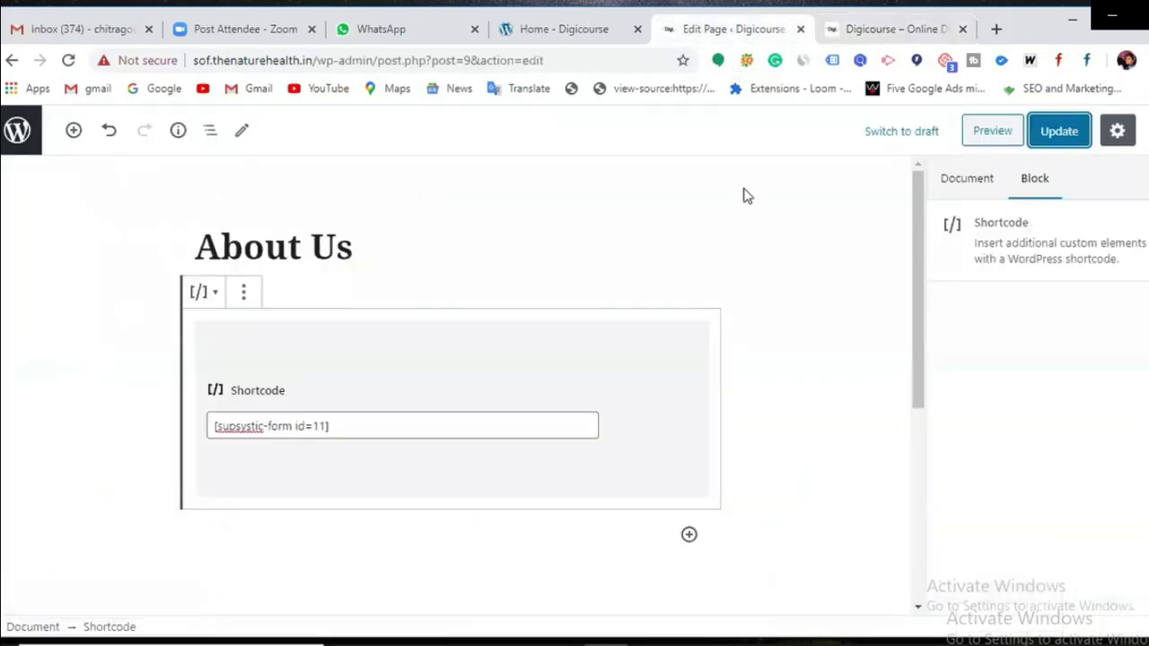
{"action": "left_click", "coordinate": [1072, 142]}
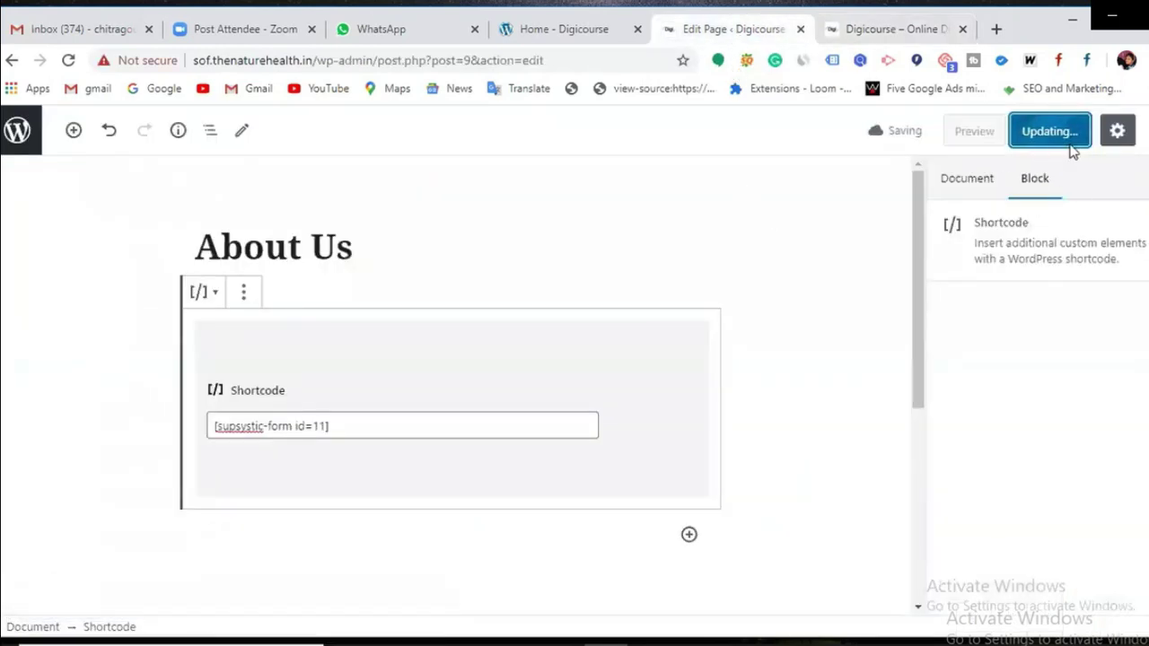
{"action": "left_click", "coordinate": [10, 61]}
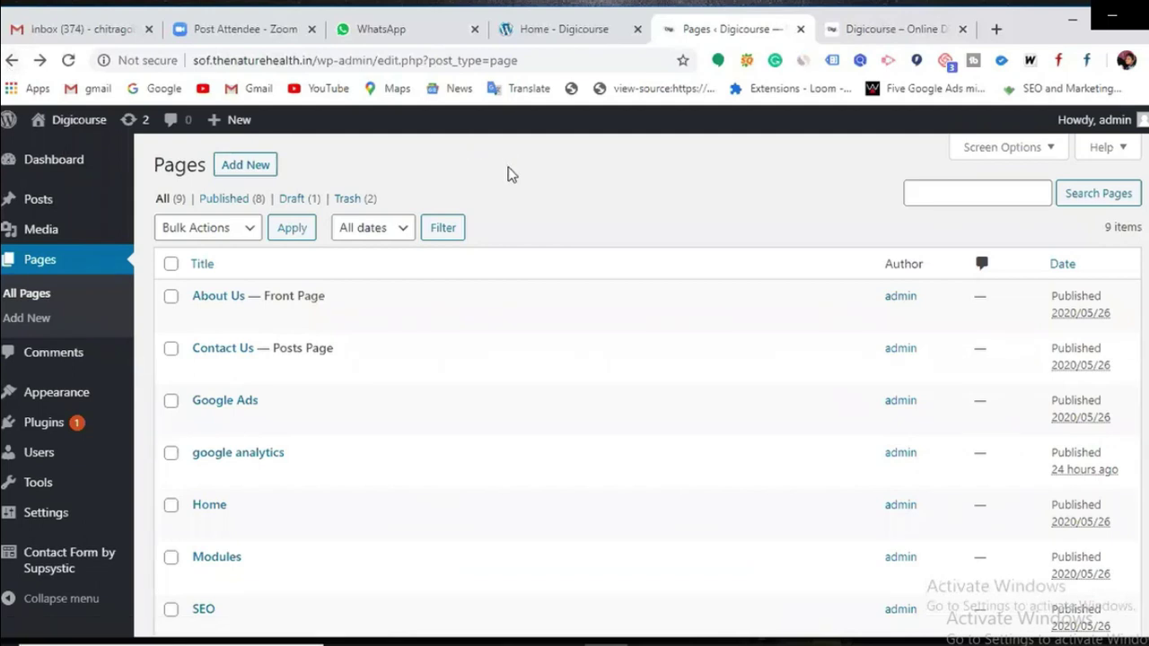
{"action": "mouse_move", "coordinate": [51, 398]}
{"action": "scroll", "coordinate": [52, 400], "scroll_direction": "down", "scroll_amount": 2}
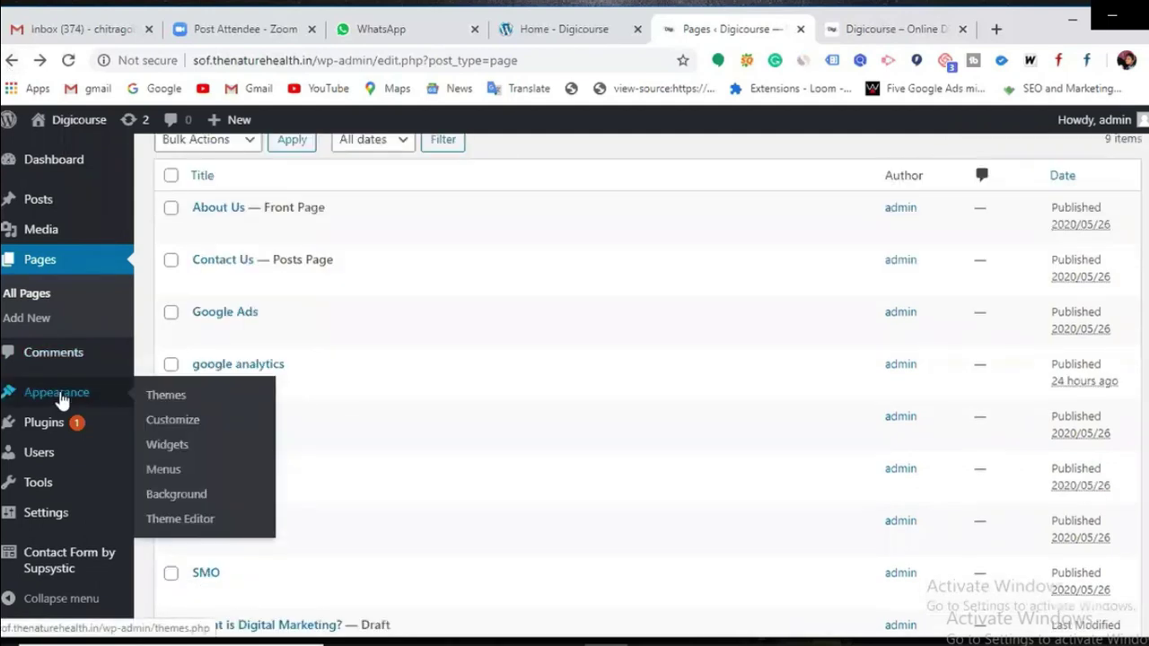
{"action": "left_click", "coordinate": [164, 452]}
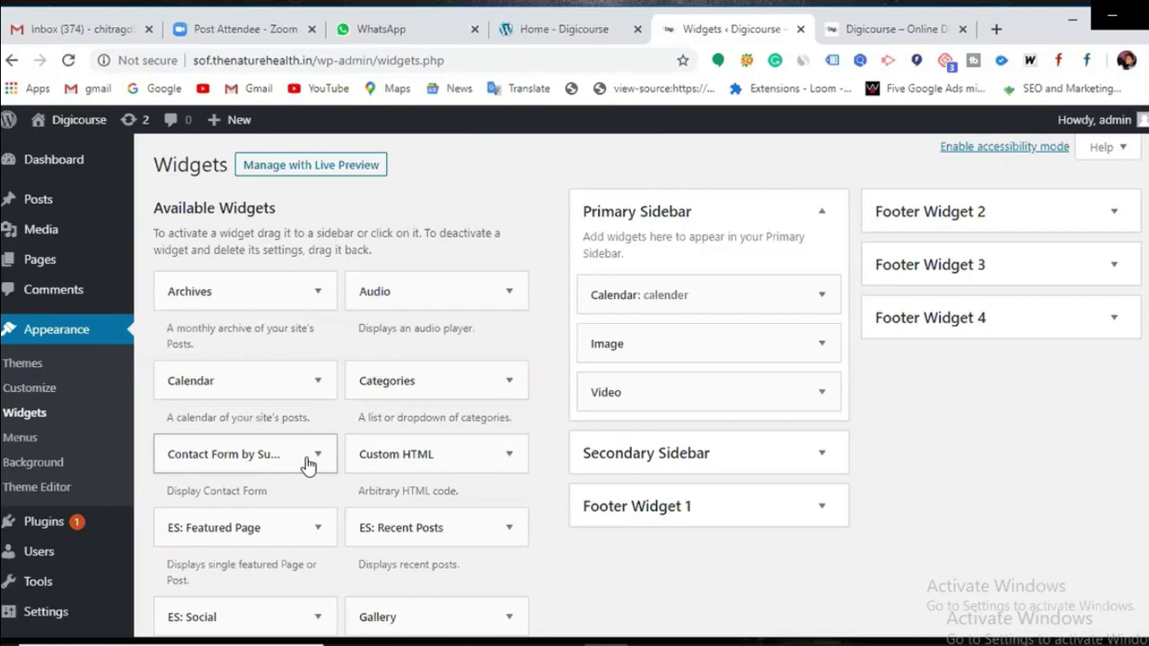
Step: Add a Contact Form by Supsystic widget titled 'contact form' to the Primary Sidebar and save it
{"action": "left_click", "coordinate": [317, 455]}
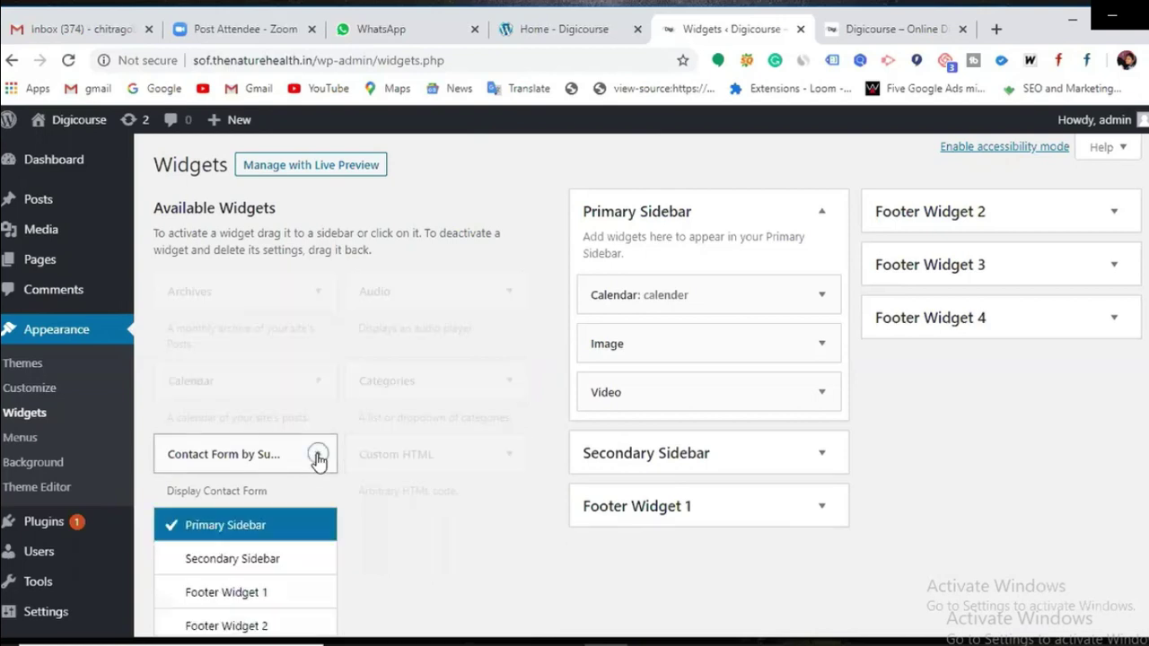
{"action": "scroll", "coordinate": [288, 476], "scroll_direction": "down", "scroll_amount": 2}
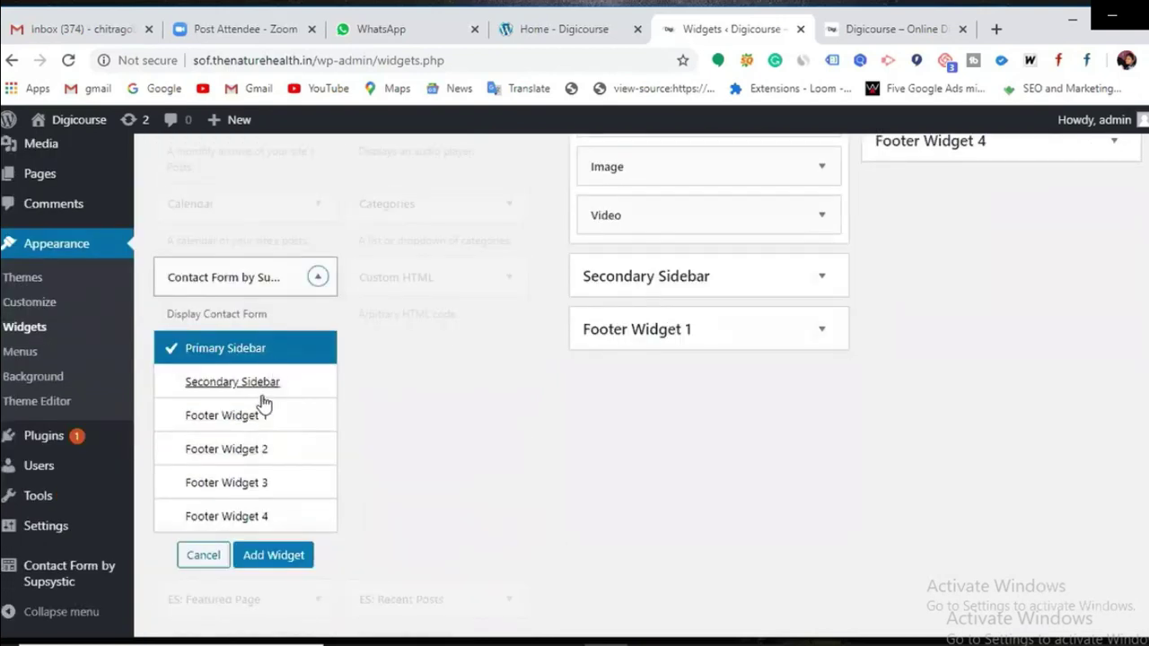
{"action": "left_click", "coordinate": [259, 420]}
{"action": "left_click", "coordinate": [255, 351]}
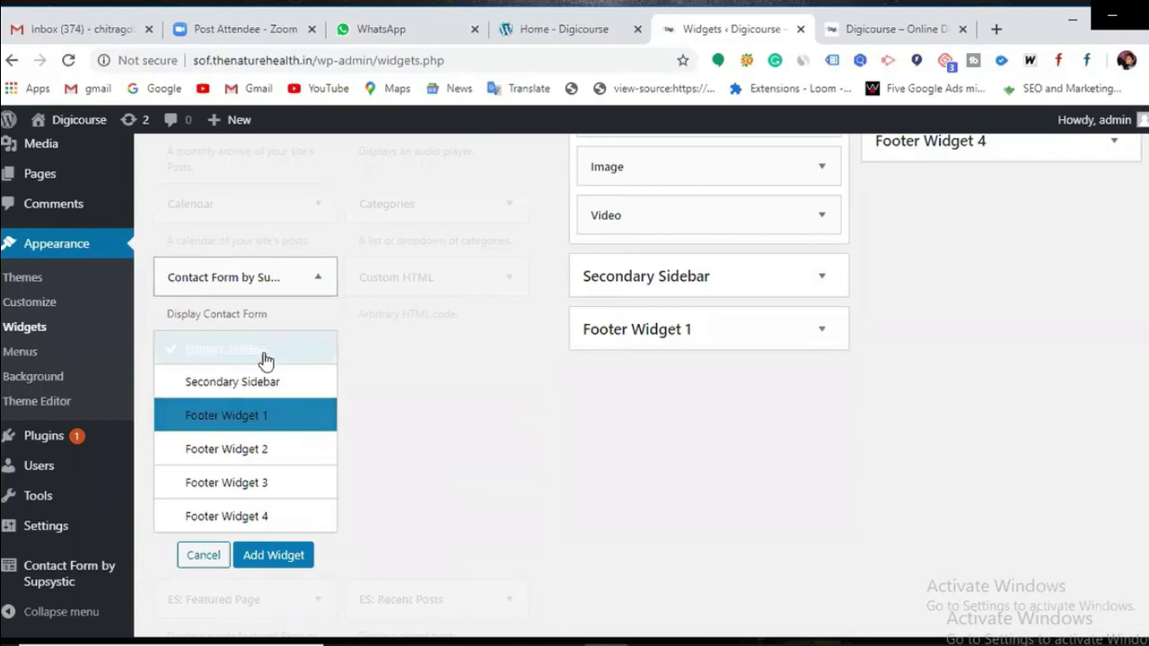
{"action": "left_click", "coordinate": [274, 555]}
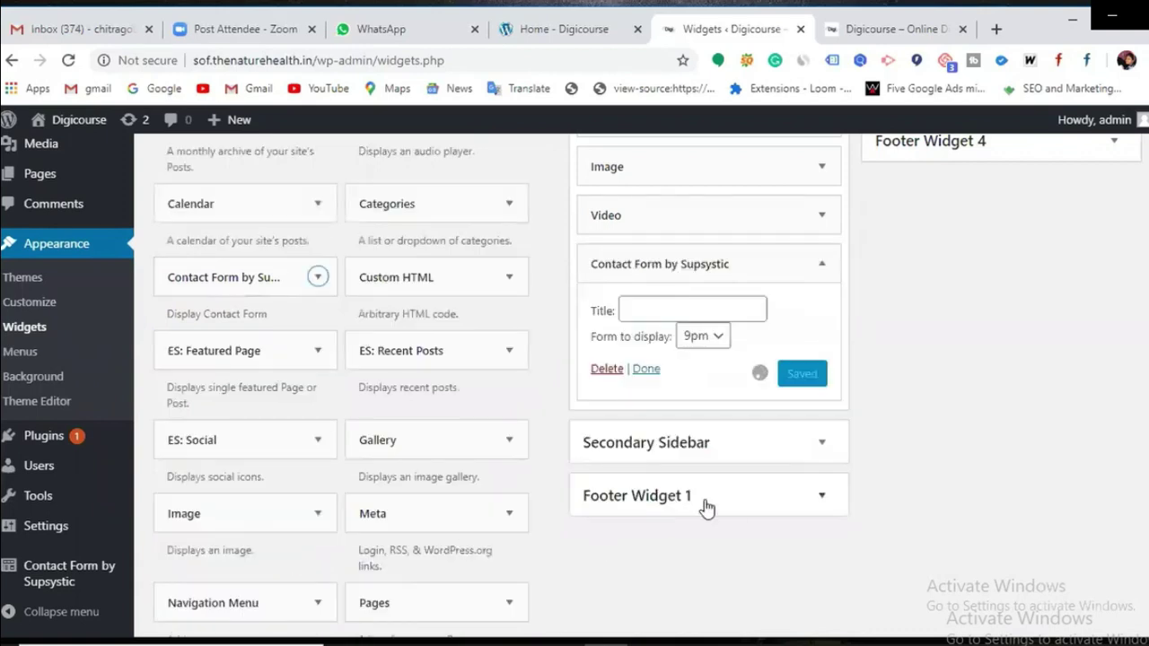
{"action": "left_click", "coordinate": [657, 310]}
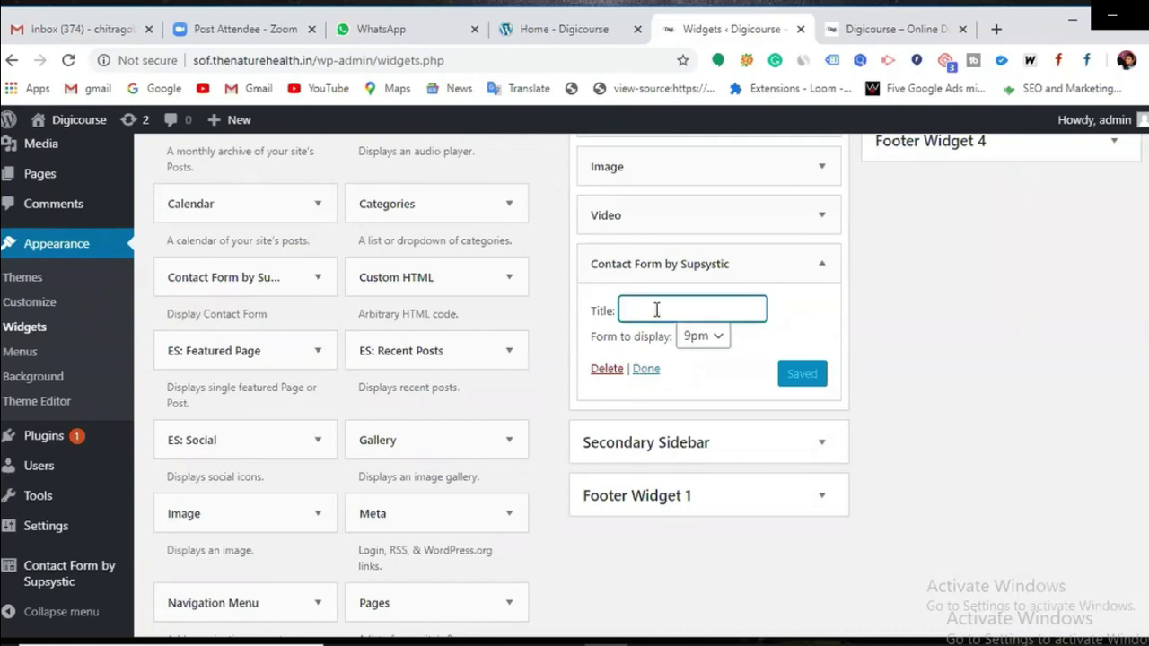
{"action": "type", "text": "contact form"}
{"action": "left_click", "coordinate": [793, 381]}
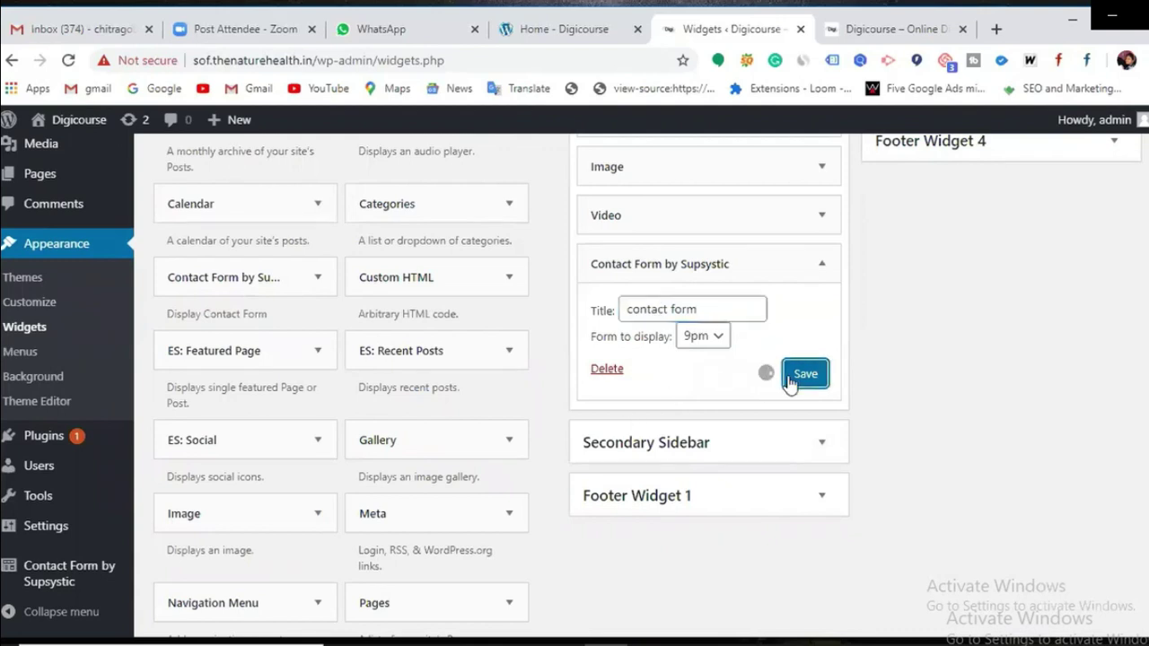
{"action": "left_click", "coordinate": [893, 31]}
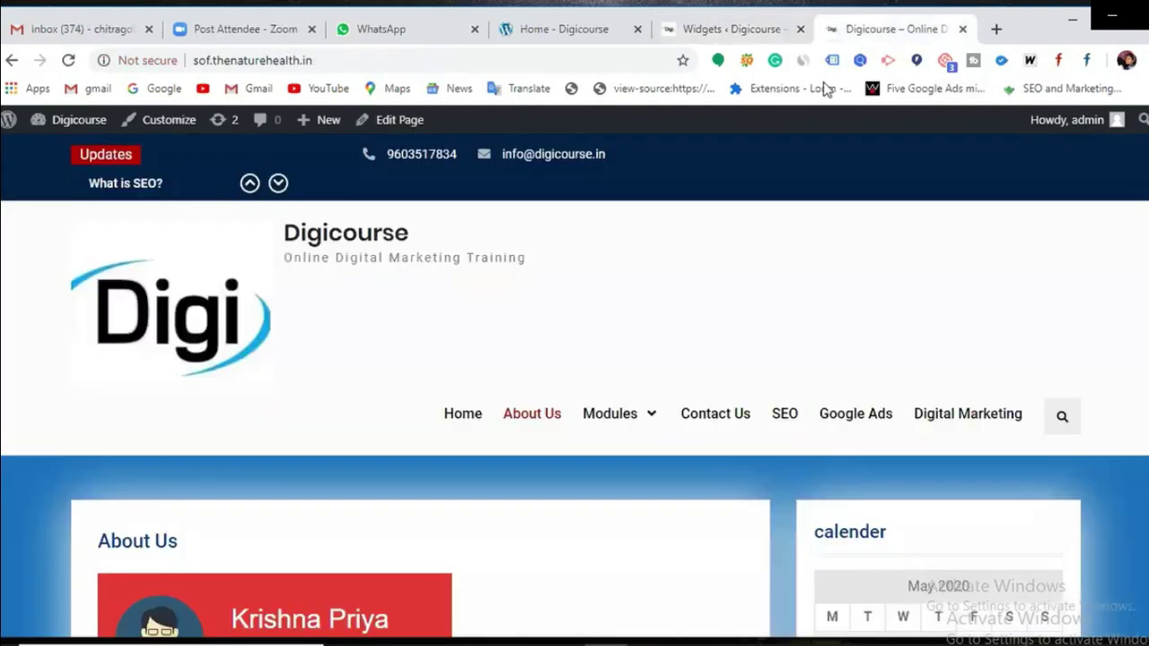
Step: Reload the live site and scroll to the new red contact form in the sidebar
{"action": "left_click", "coordinate": [70, 61]}
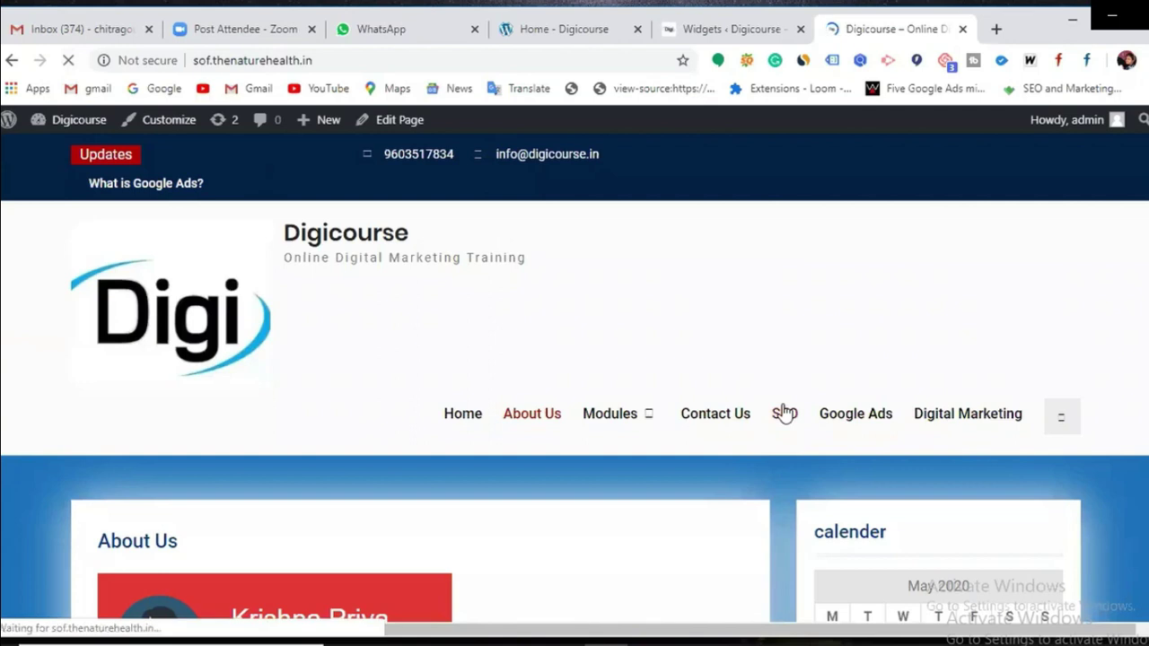
{"action": "scroll", "coordinate": [783, 411], "scroll_direction": "down", "scroll_amount": 9}
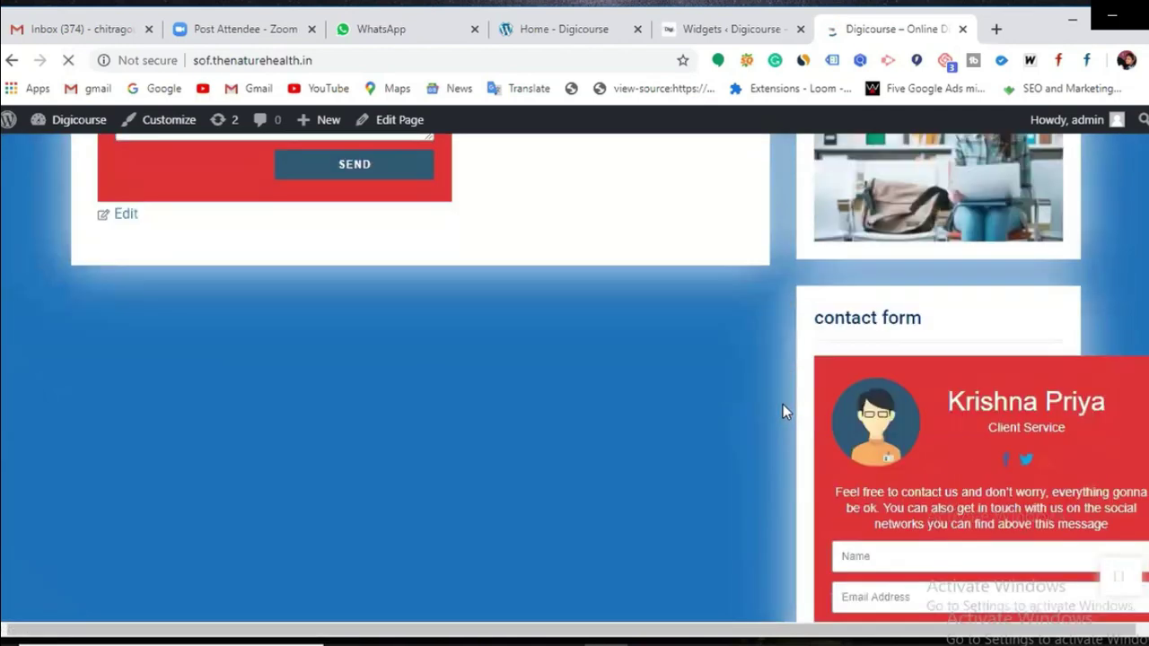
{"action": "scroll", "coordinate": [783, 405], "scroll_direction": "down", "scroll_amount": 2}
{"action": "scroll", "coordinate": [785, 404], "scroll_direction": "down", "scroll_amount": 2}
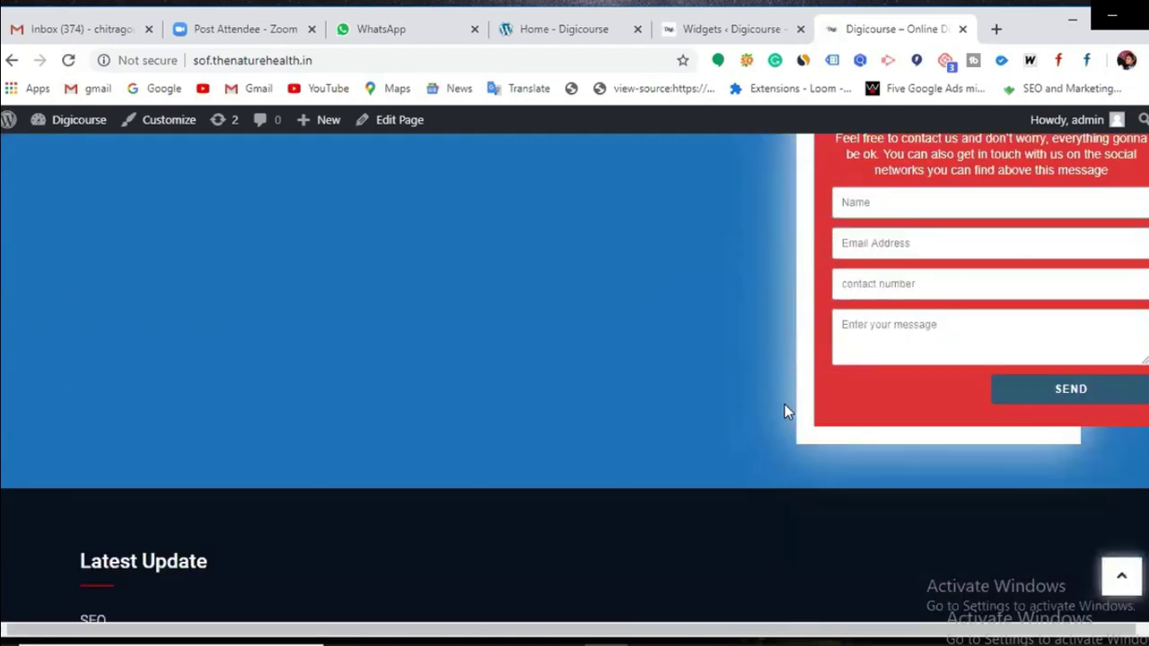
{"action": "scroll", "coordinate": [785, 411], "scroll_direction": "up", "scroll_amount": 2}
{"action": "scroll", "coordinate": [785, 411], "scroll_direction": "up", "scroll_amount": 2}
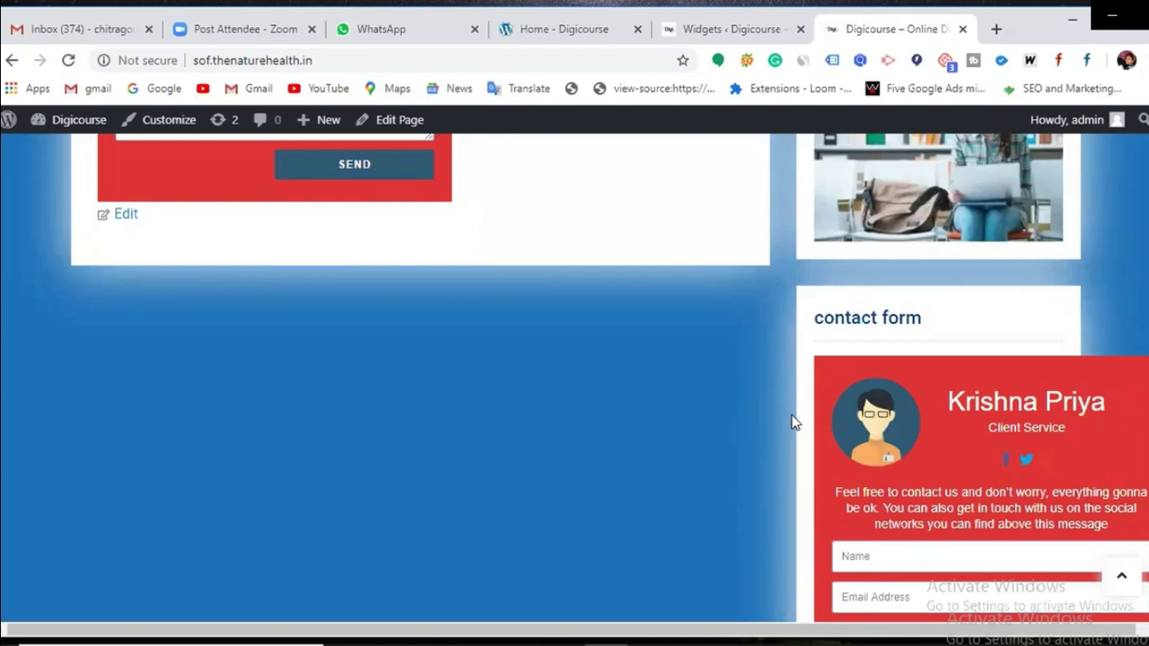
{"action": "scroll", "coordinate": [808, 404], "scroll_direction": "down", "scroll_amount": 1}
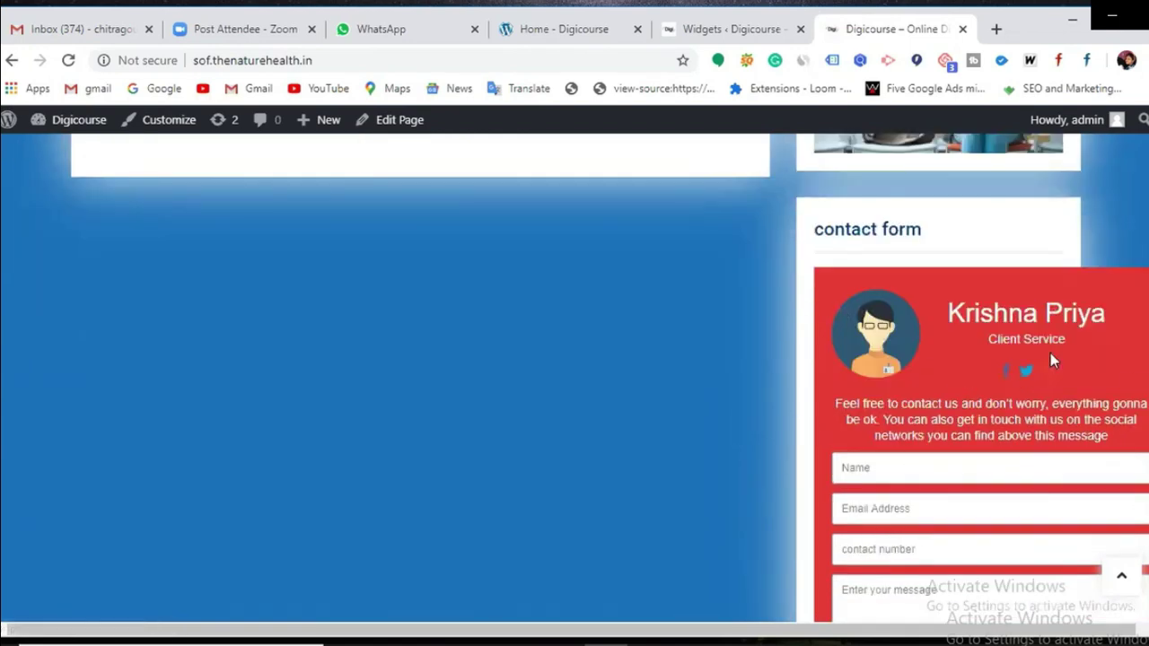
{"action": "scroll", "coordinate": [972, 297], "scroll_direction": "down", "scroll_amount": 3}
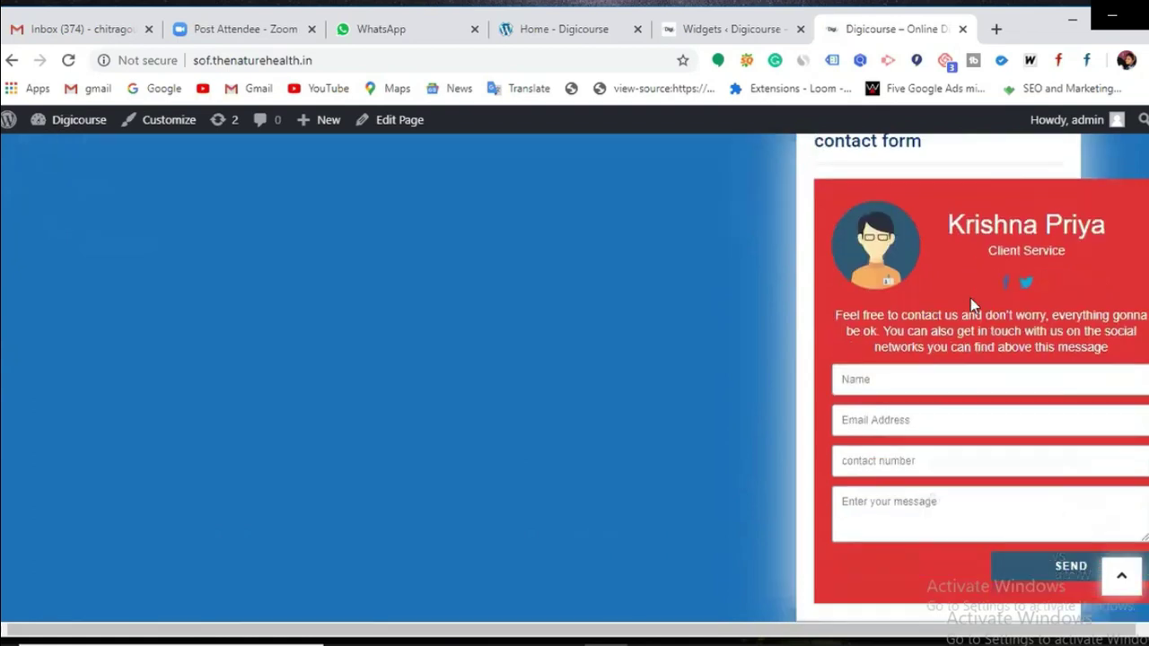
{"action": "scroll", "coordinate": [972, 298], "scroll_direction": "down", "scroll_amount": 2}
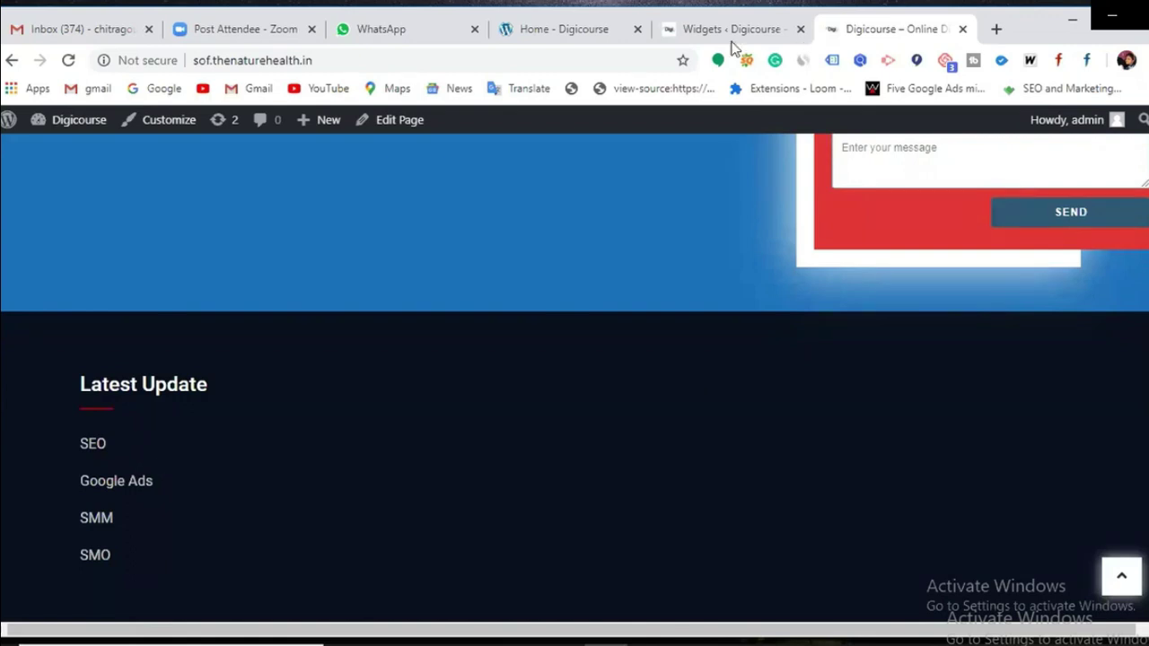
Step: Switch to the digicourse.in home page and scroll down to its footer
{"action": "key", "text": "ctrl+4"}
{"action": "scroll", "coordinate": [738, 421], "scroll_direction": "down", "scroll_amount": 1}
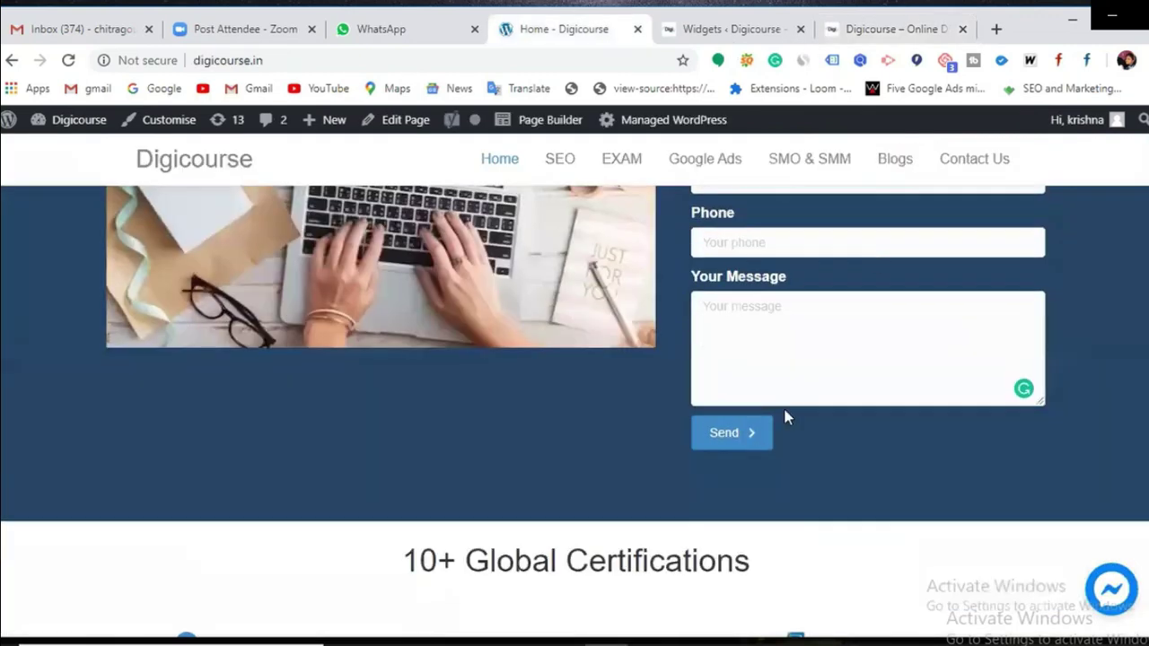
{"action": "scroll", "coordinate": [787, 419], "scroll_direction": "down", "scroll_amount": 2}
{"action": "scroll", "coordinate": [787, 418], "scroll_direction": "down", "scroll_amount": 12}
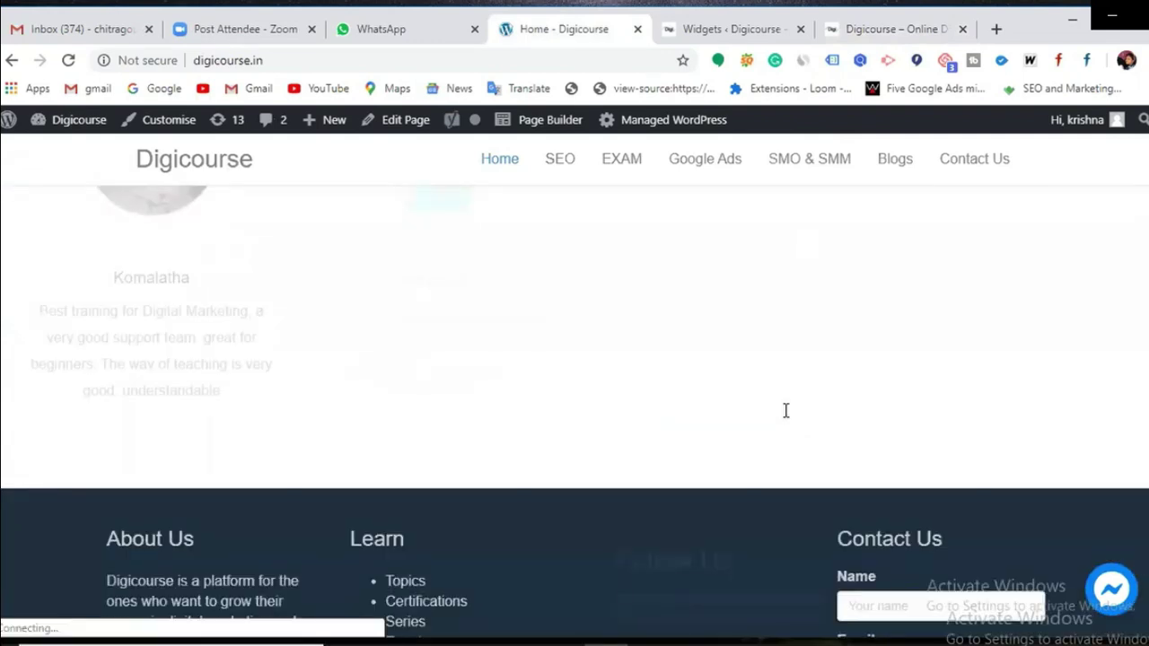
{"action": "scroll", "coordinate": [897, 409], "scroll_direction": "down", "scroll_amount": 3}
{"action": "scroll", "coordinate": [926, 443], "scroll_direction": "down", "scroll_amount": 1}
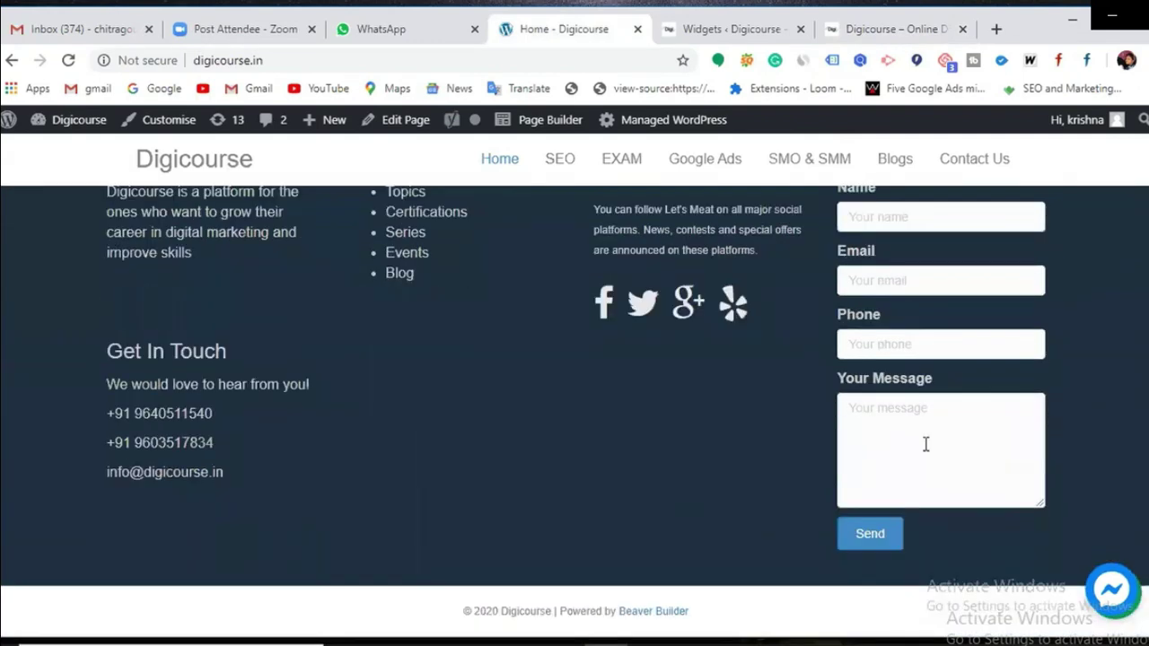
{"action": "scroll", "coordinate": [941, 460], "scroll_direction": "up", "scroll_amount": 2}
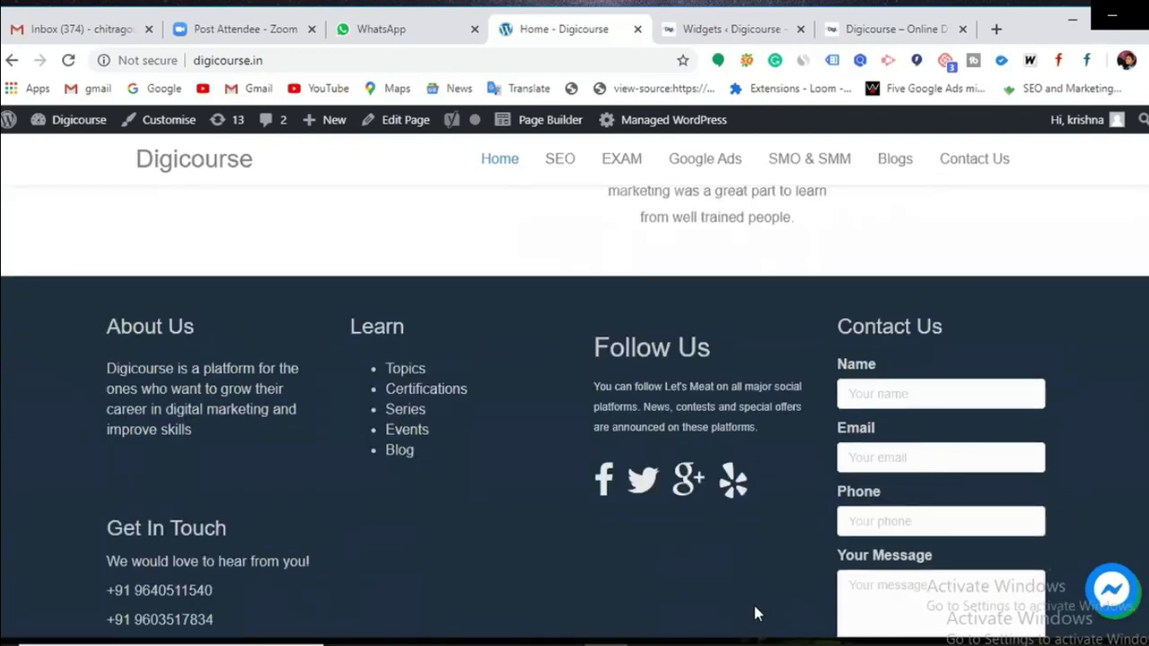
Step: Bring up the untitled Notepad notes and put the caret on the line below Themes
{"action": "mouse_move", "coordinate": [637, 639]}
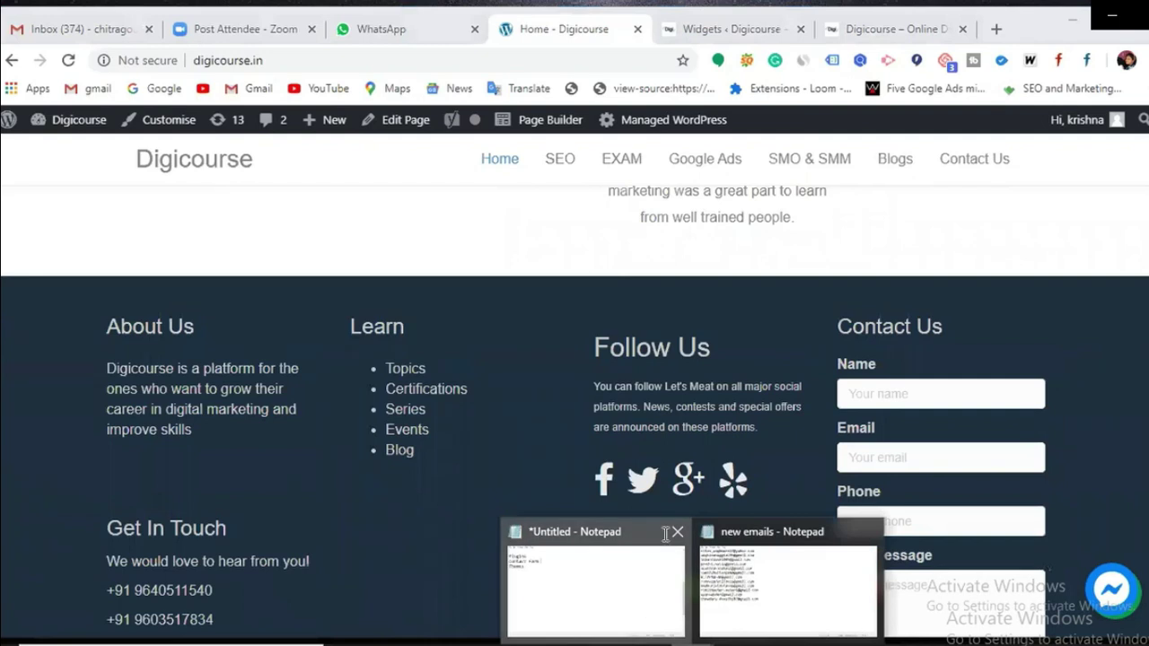
{"action": "left_click", "coordinate": [594, 584]}
{"action": "left_click", "coordinate": [244, 201]}
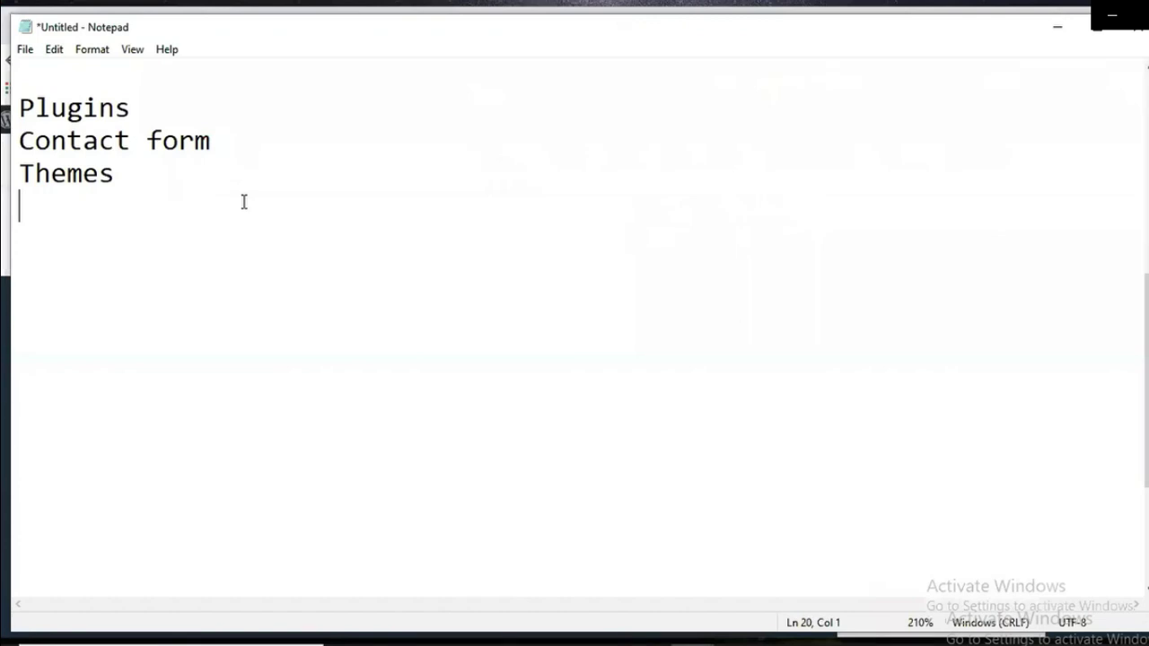
{"action": "key", "text": "Return"}
{"action": "key", "text": "BackSpace"}
{"action": "key", "text": "Return"}
{"action": "key", "text": "BackSpace"}
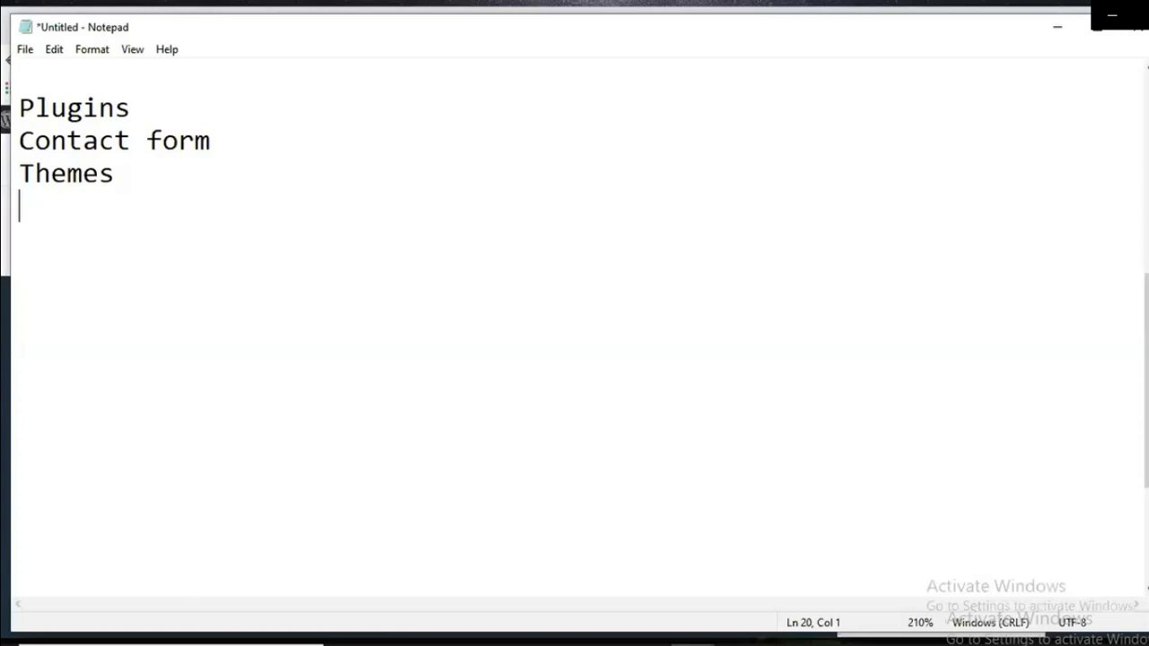
Step: Add 'live chat' as a new line below Themes in the Notepad list
{"action": "key", "text": "Return"}
{"action": "type", "text": "live chat"}
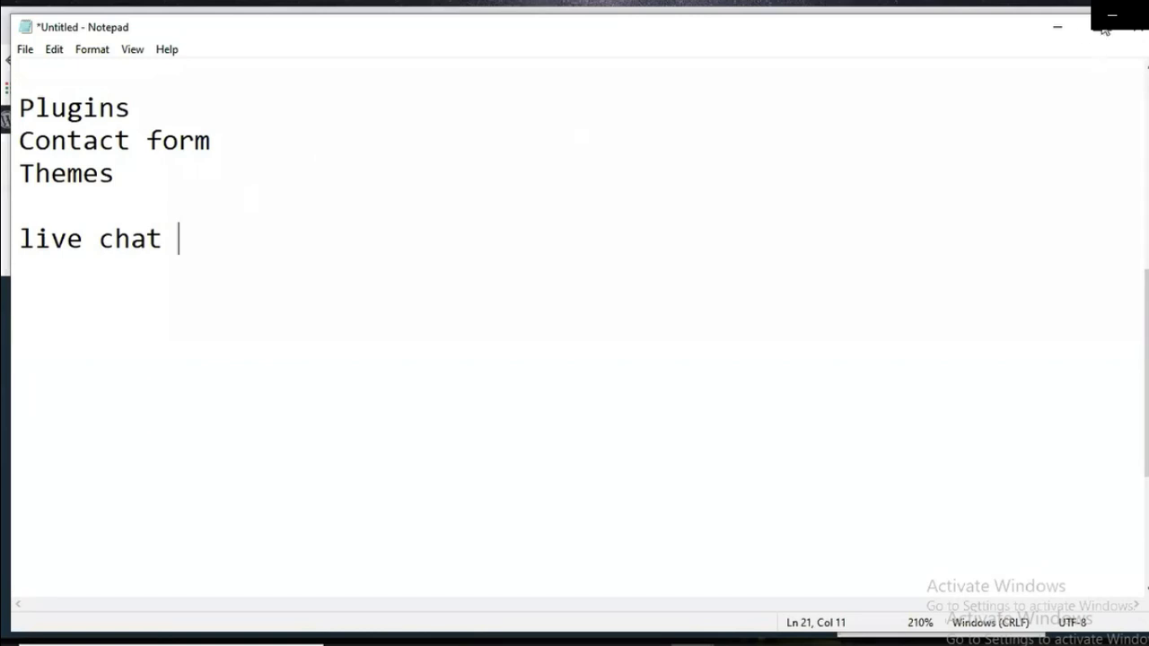
Step: Leave Notepad and open Plugins > Add New in the WordPress admin
{"action": "left_click", "coordinate": [1060, 28]}
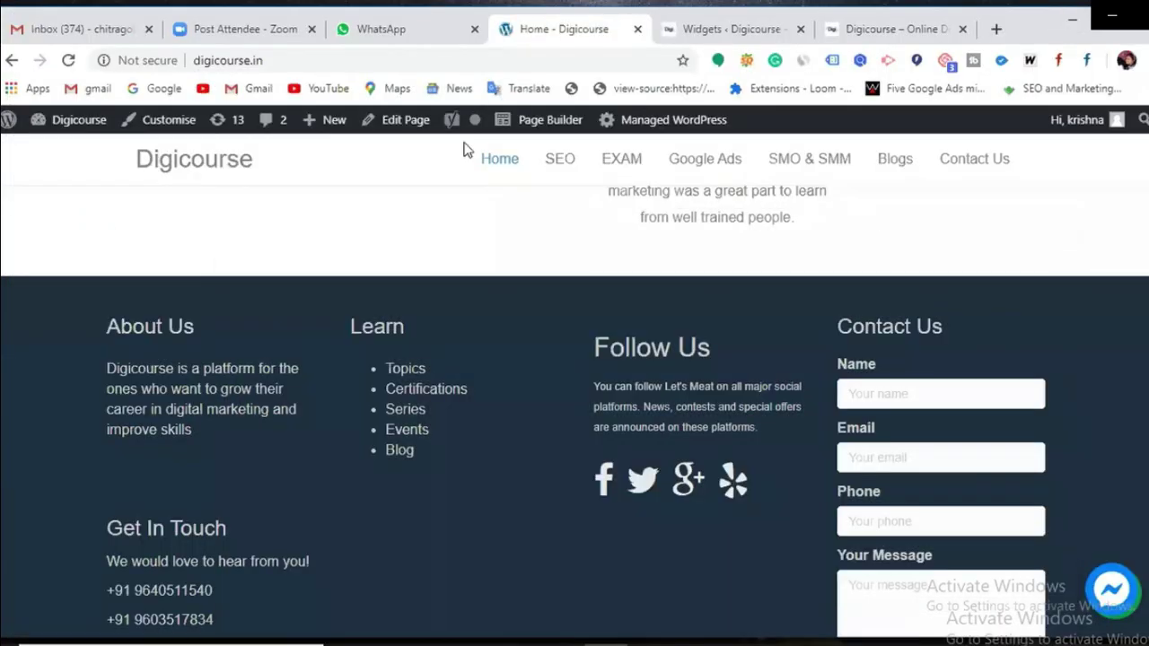
{"action": "left_click", "coordinate": [706, 35]}
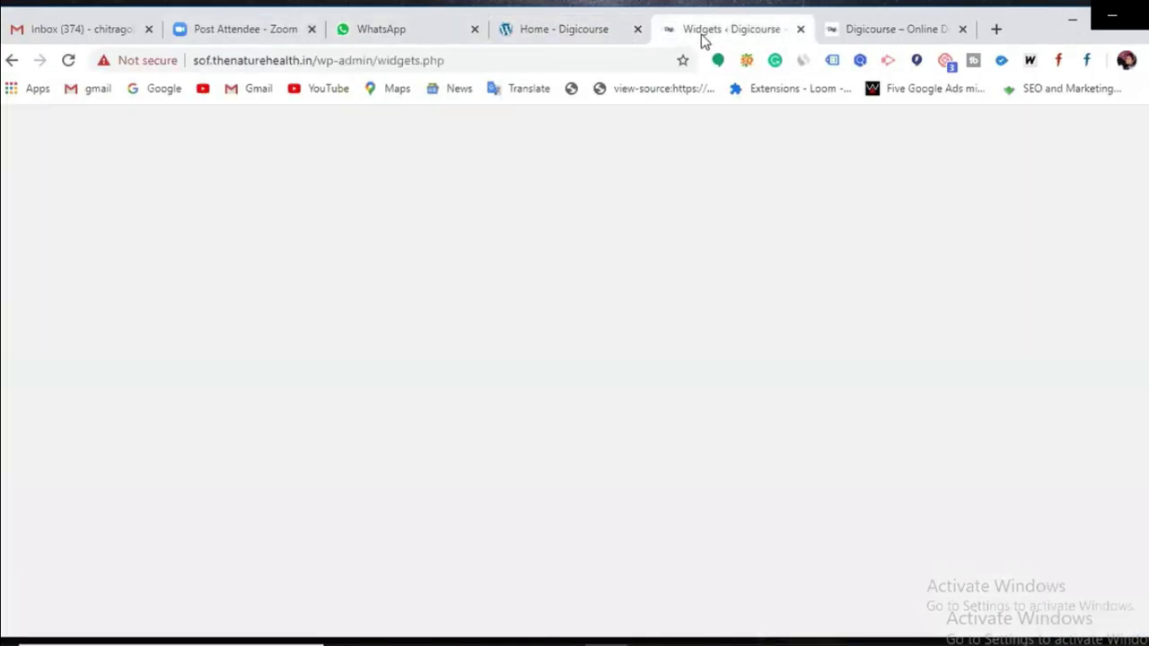
{"action": "scroll", "coordinate": [72, 435], "scroll_direction": "down", "scroll_amount": 3}
{"action": "left_click", "coordinate": [74, 437]}
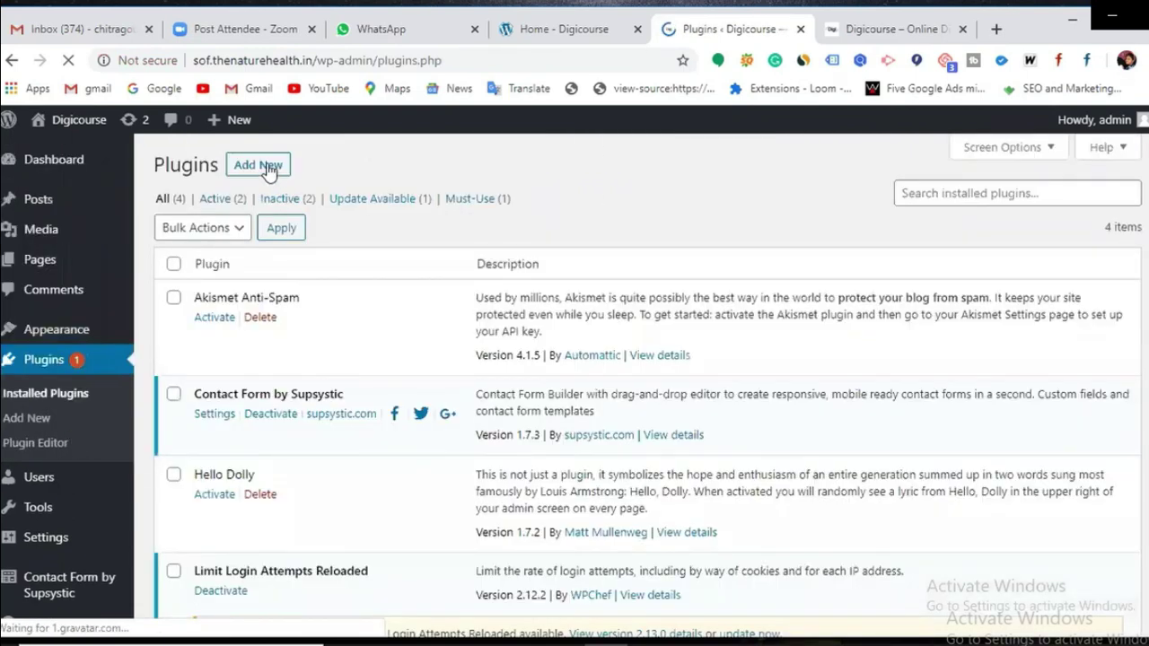
{"action": "left_click", "coordinate": [270, 173]}
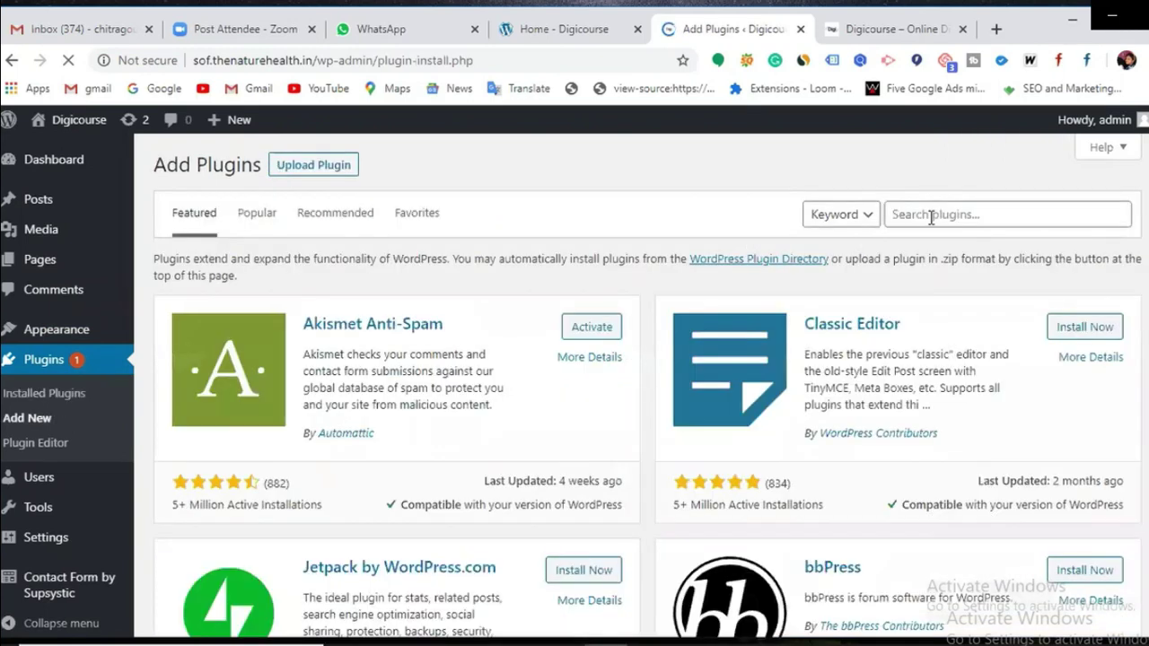
Step: Search the WordPress plugin directory for 'live chat'
{"action": "left_click", "coordinate": [932, 217]}
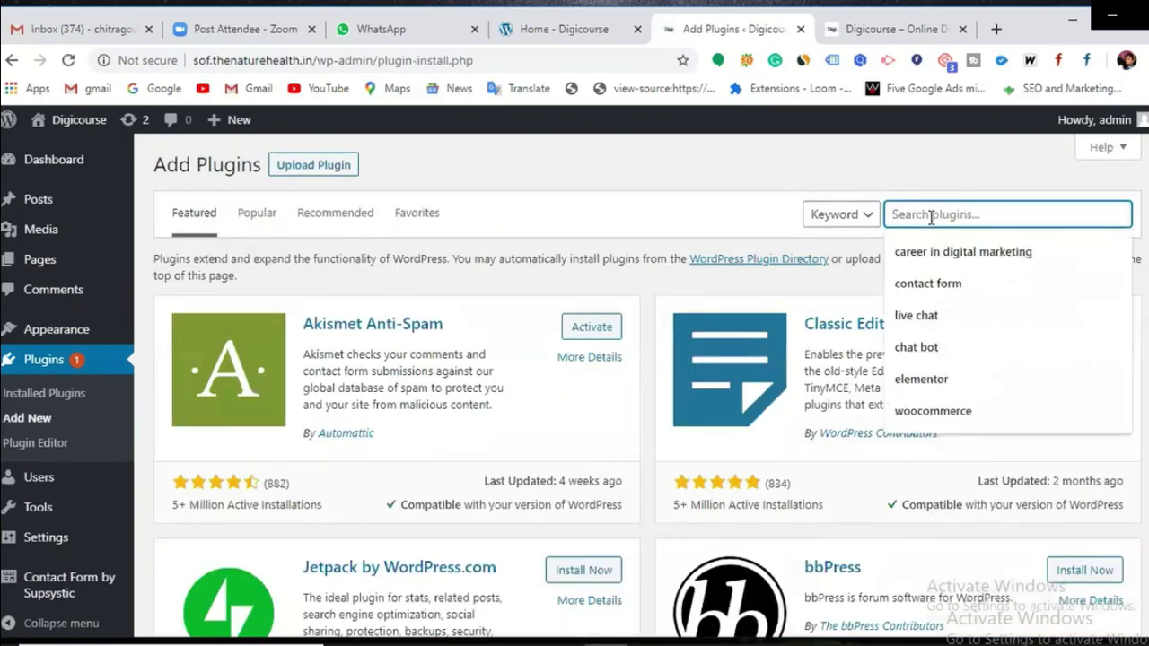
{"action": "type", "text": "live ch"}
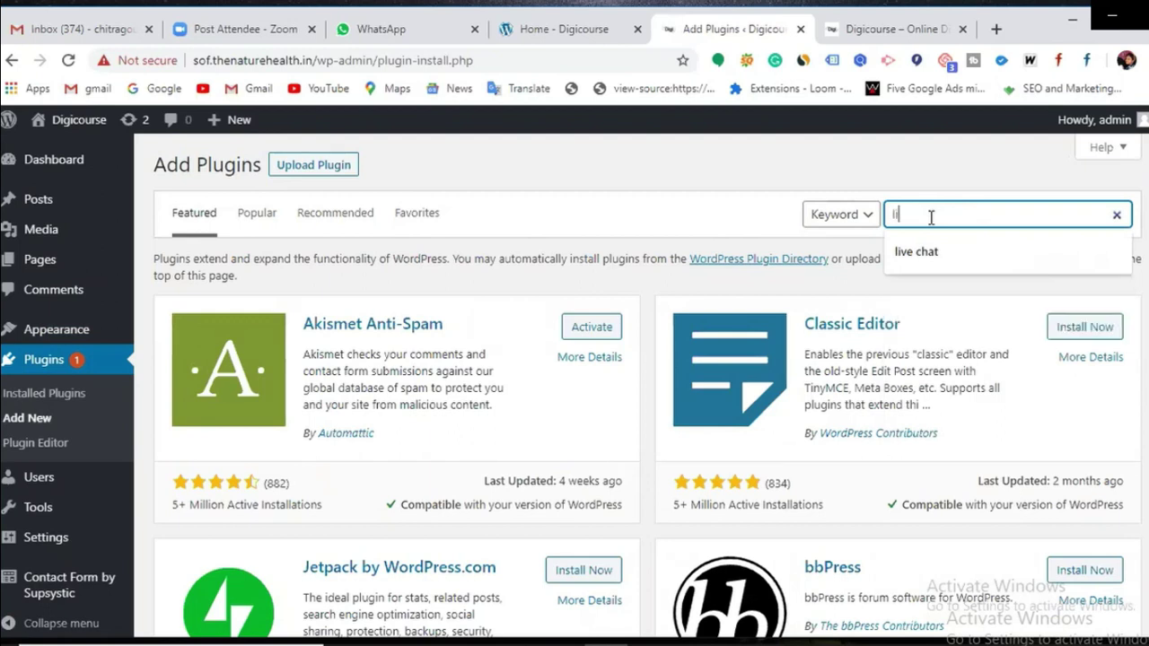
{"action": "type", "text": "at"}
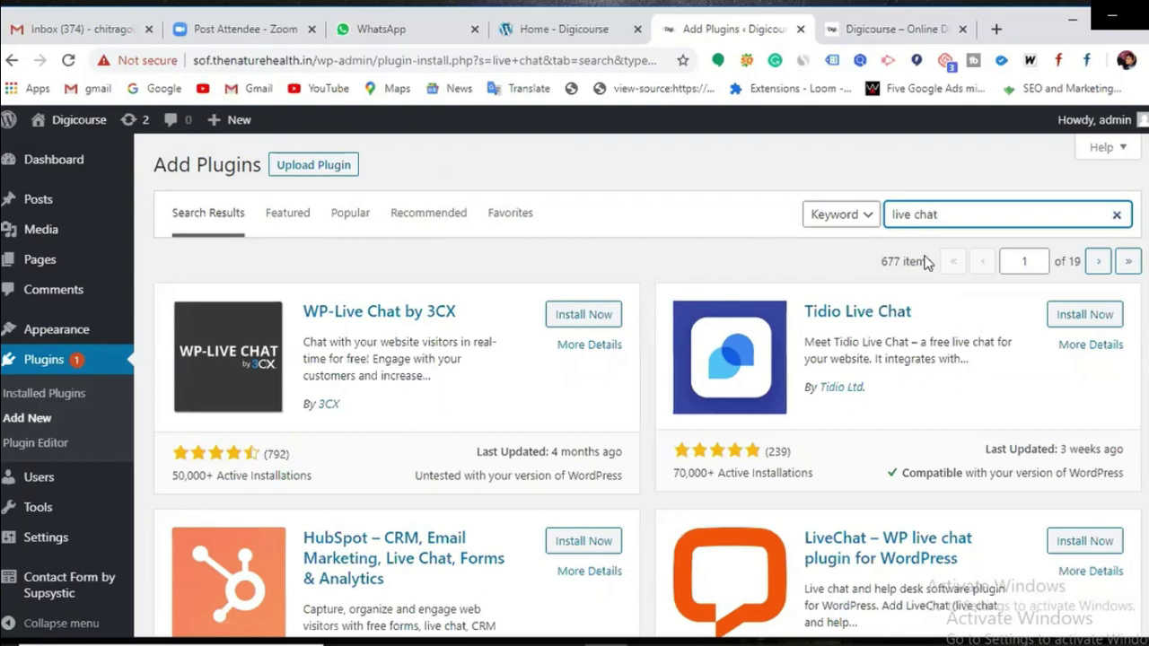
Step: Find Live Chat by Supsystic in the 'live chat' results, install it and activate it
{"action": "scroll", "coordinate": [919, 269], "scroll_direction": "down", "scroll_amount": 6}
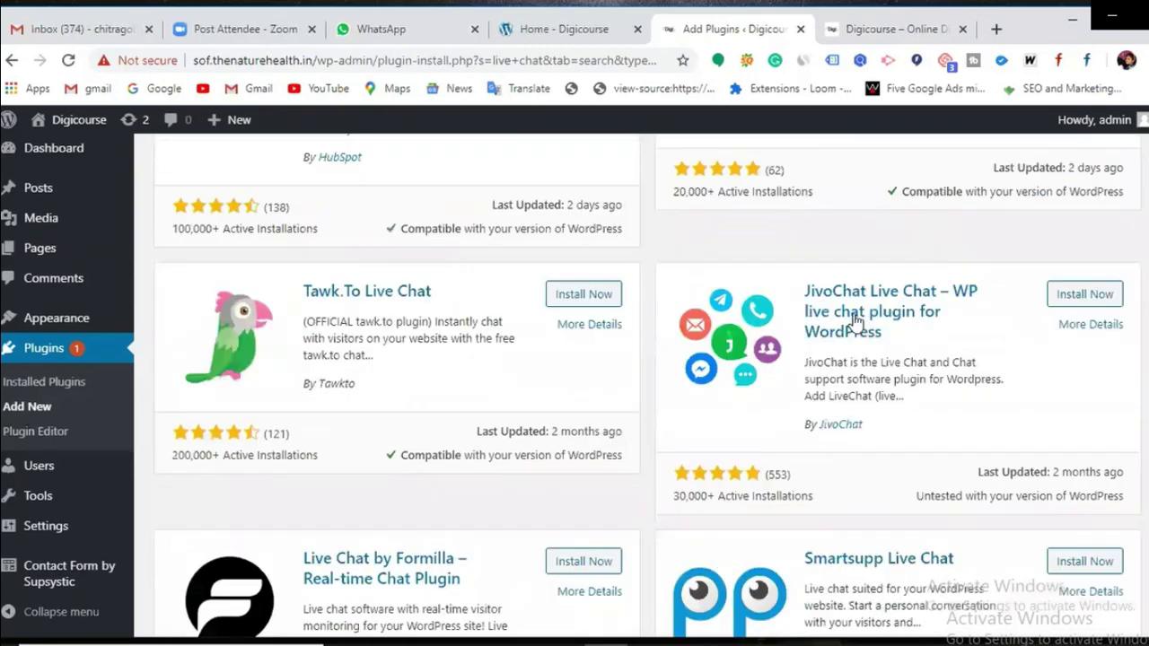
{"action": "scroll", "coordinate": [834, 342], "scroll_direction": "down", "scroll_amount": 3}
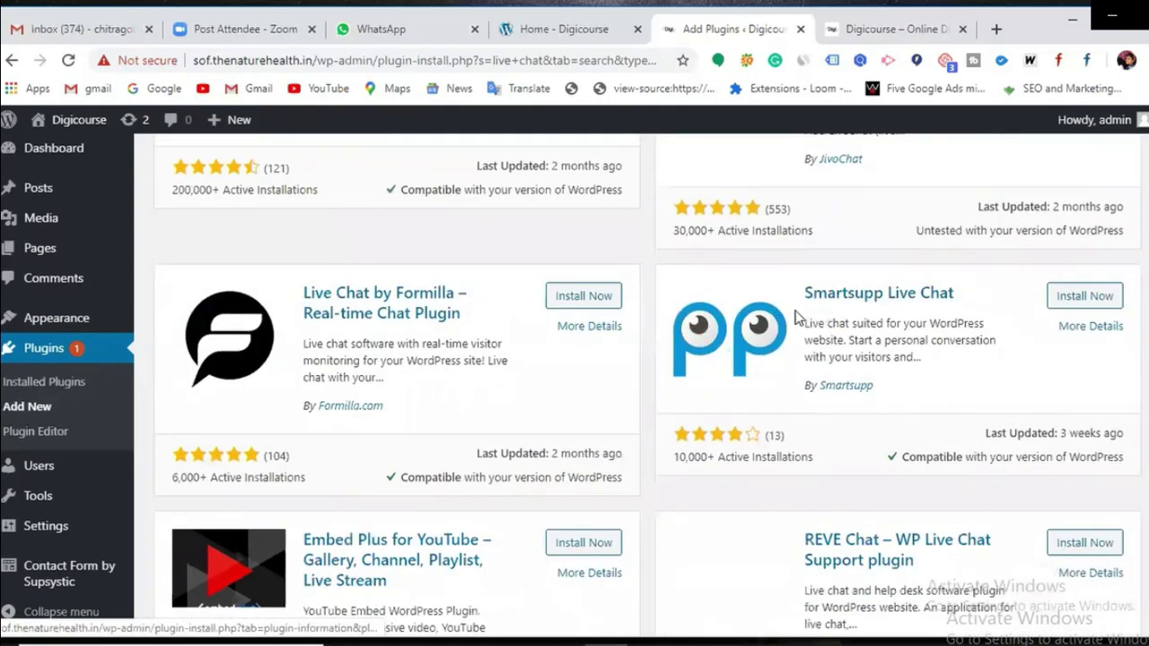
{"action": "scroll", "coordinate": [878, 312], "scroll_direction": "down", "scroll_amount": 5}
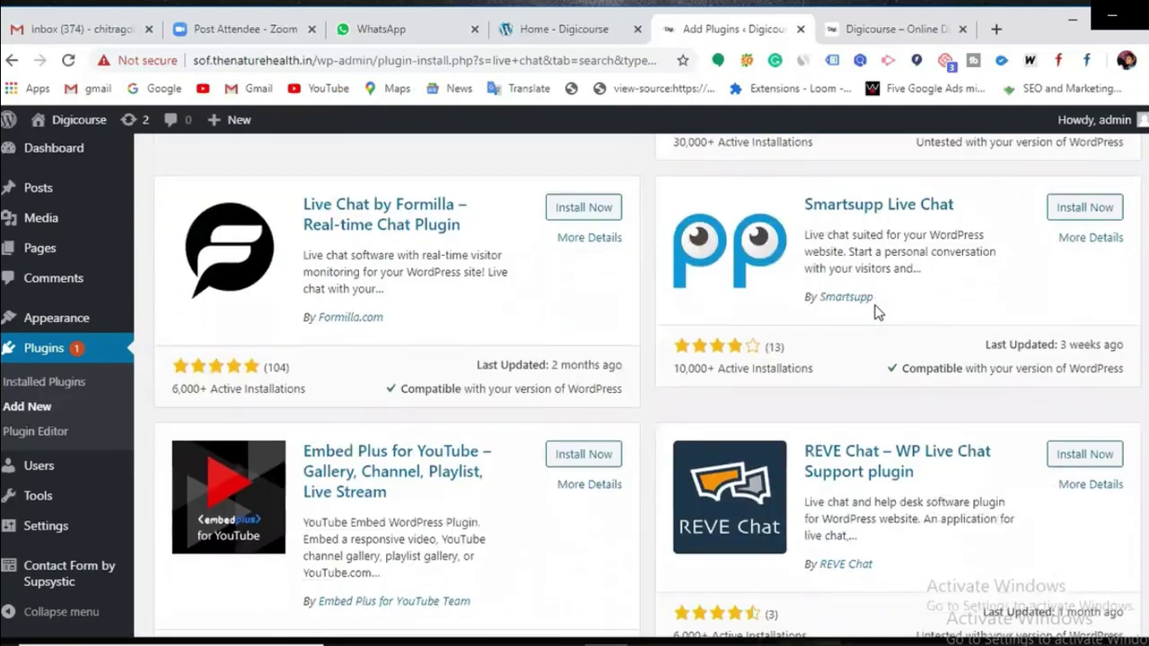
{"action": "scroll", "coordinate": [878, 313], "scroll_direction": "down", "scroll_amount": 4}
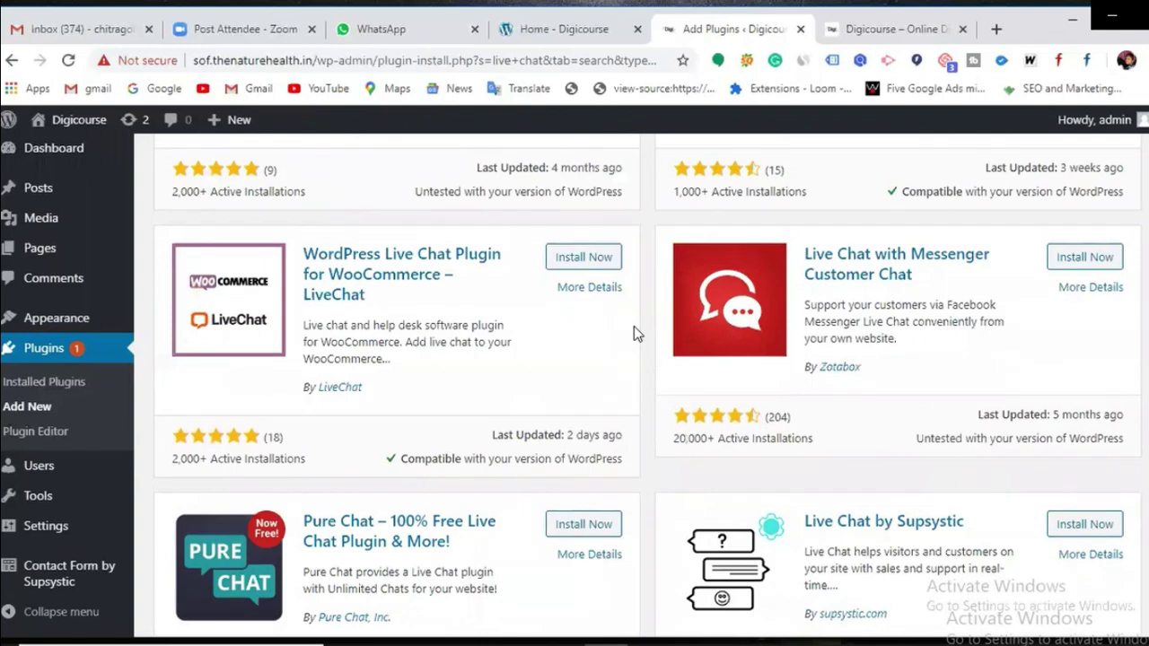
{"action": "scroll", "coordinate": [634, 330], "scroll_direction": "down", "scroll_amount": 2}
{"action": "scroll", "coordinate": [633, 331], "scroll_direction": "down", "scroll_amount": 1}
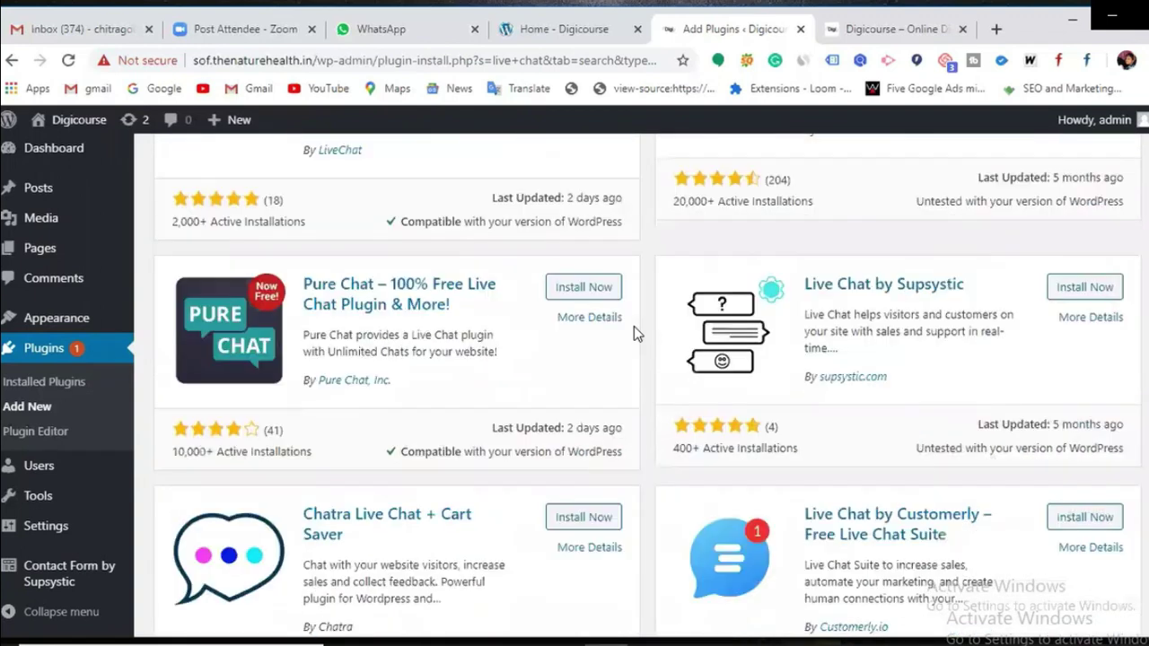
{"action": "scroll", "coordinate": [634, 328], "scroll_direction": "down", "scroll_amount": 1}
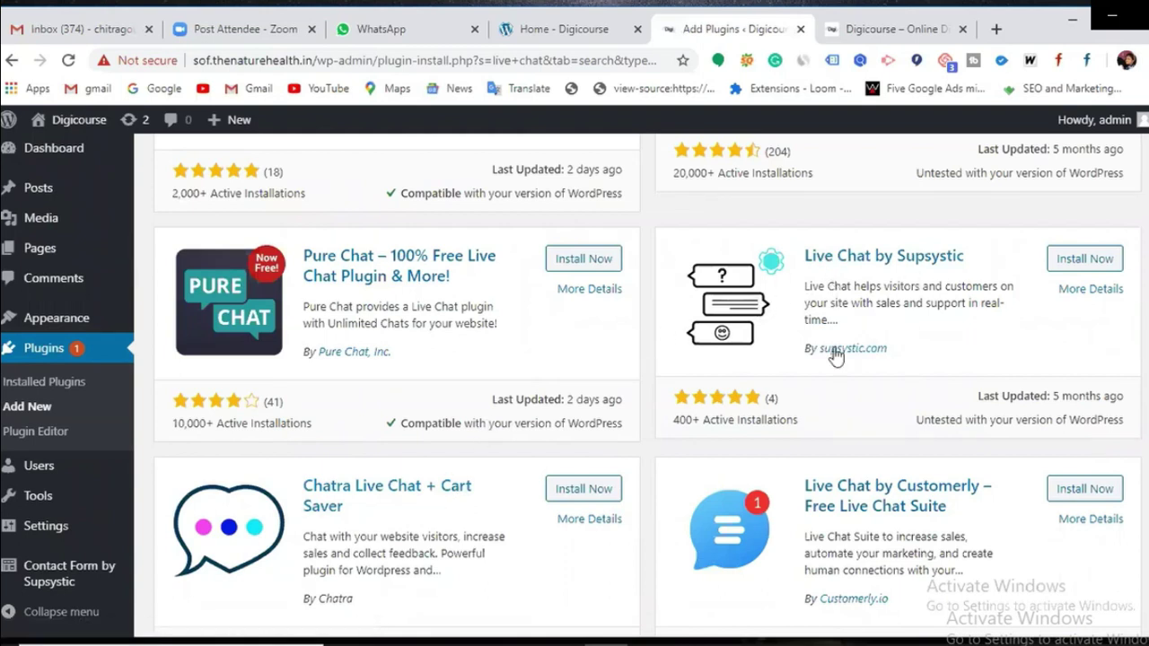
{"action": "left_click", "coordinate": [1089, 261]}
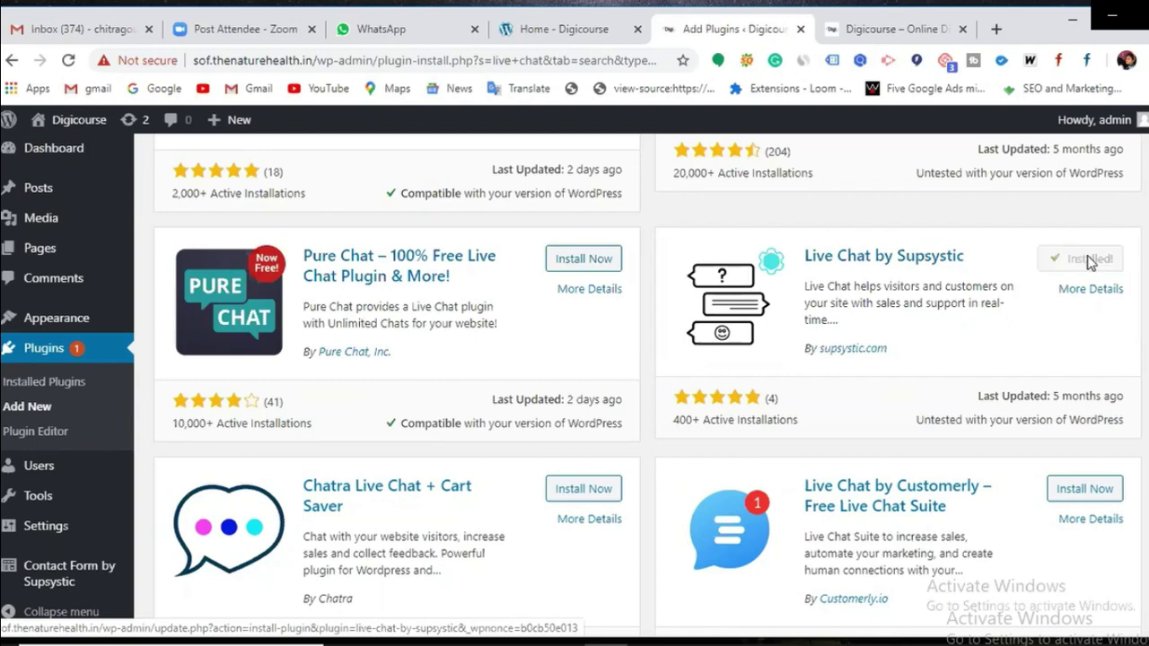
{"action": "left_click", "coordinate": [1091, 259]}
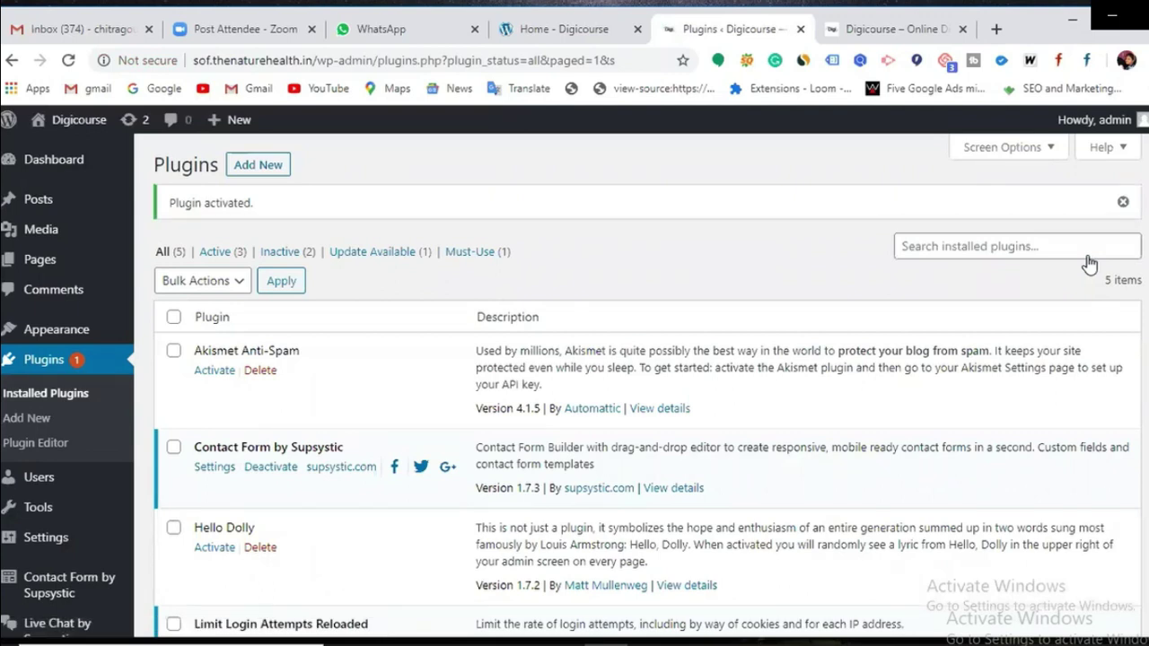
Step: Reload the Digicourse front-end page so the 'Let's chat?' widget appears
{"action": "left_click", "coordinate": [875, 29]}
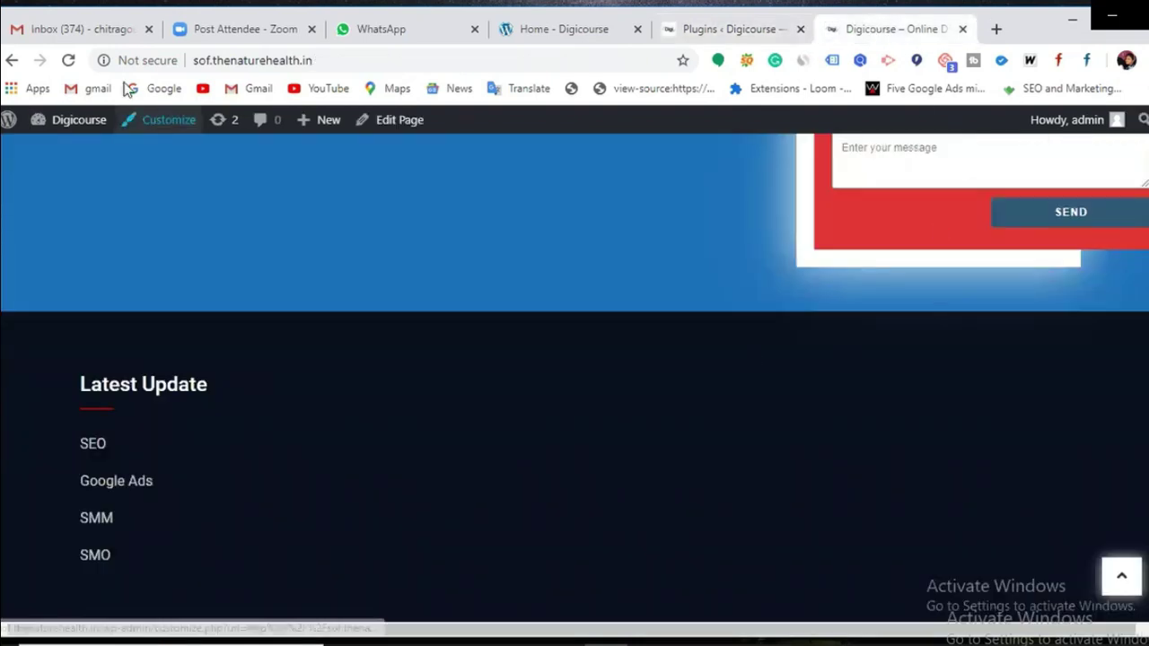
{"action": "left_click", "coordinate": [64, 63]}
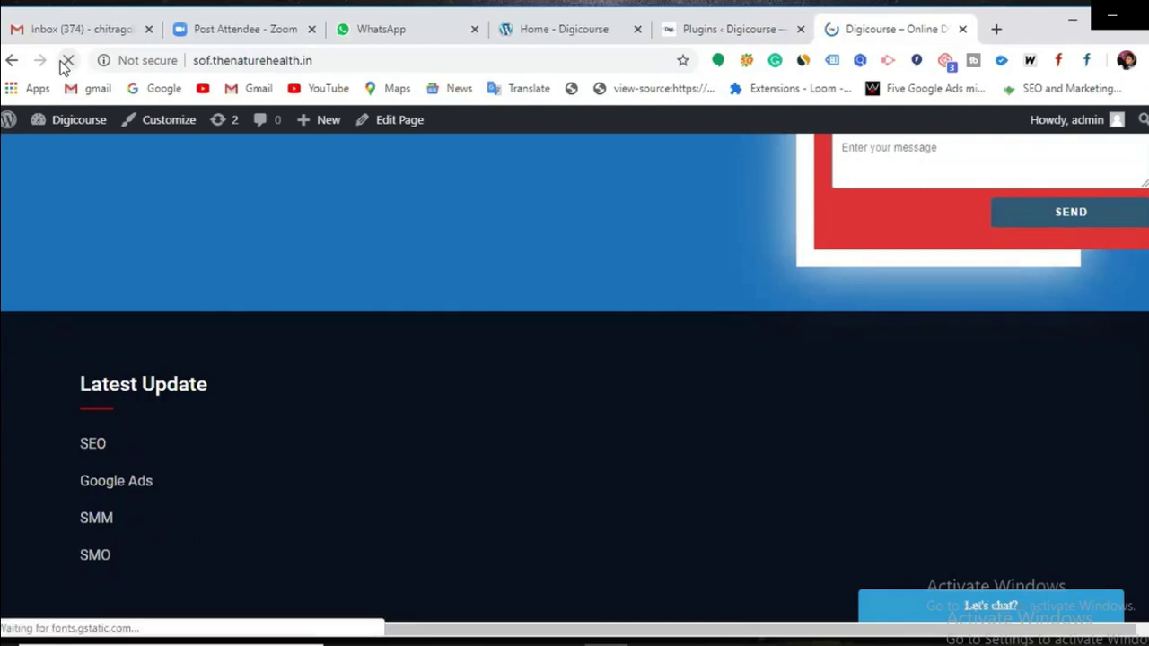
{"action": "left_click", "coordinate": [66, 61]}
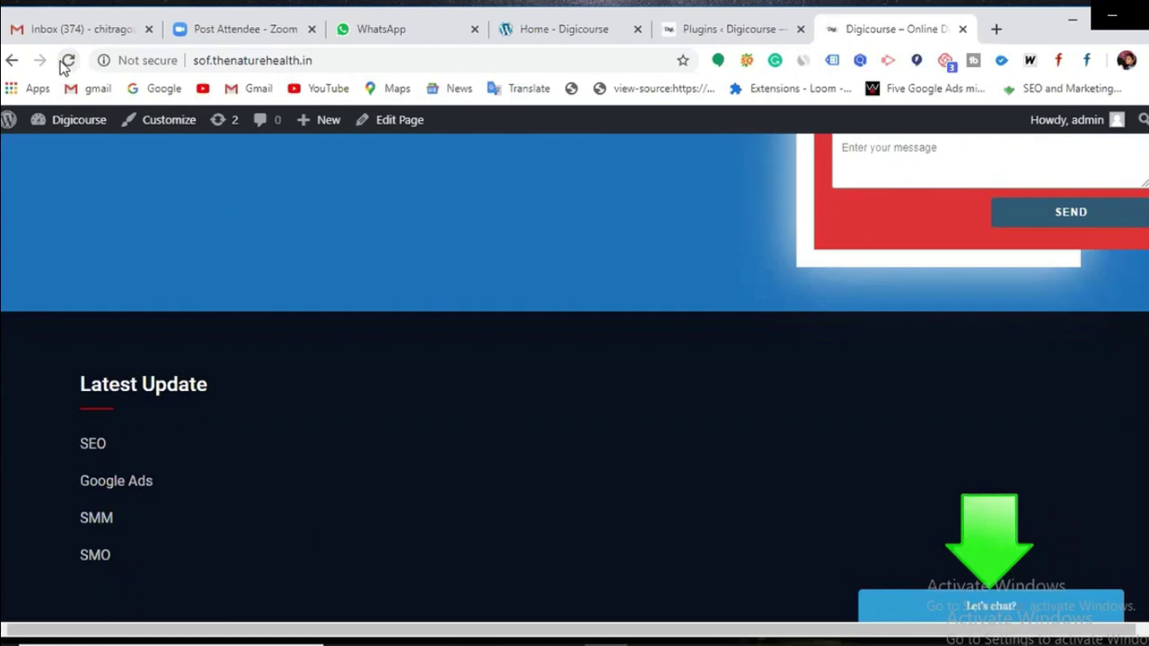
Step: Open the Live Chat by Supsystic Settings page from the Plugins admin sidebar
{"action": "left_click", "coordinate": [725, 28]}
{"action": "scroll", "coordinate": [563, 306], "scroll_direction": "down", "scroll_amount": 2}
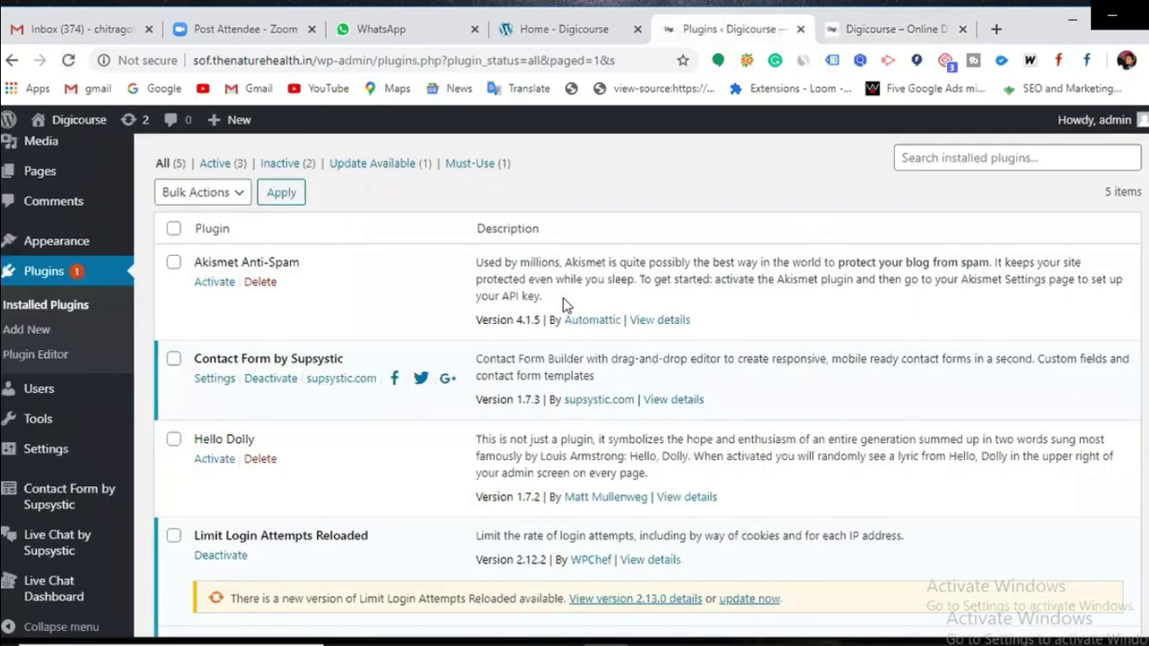
{"action": "scroll", "coordinate": [445, 305], "scroll_direction": "down", "scroll_amount": 2}
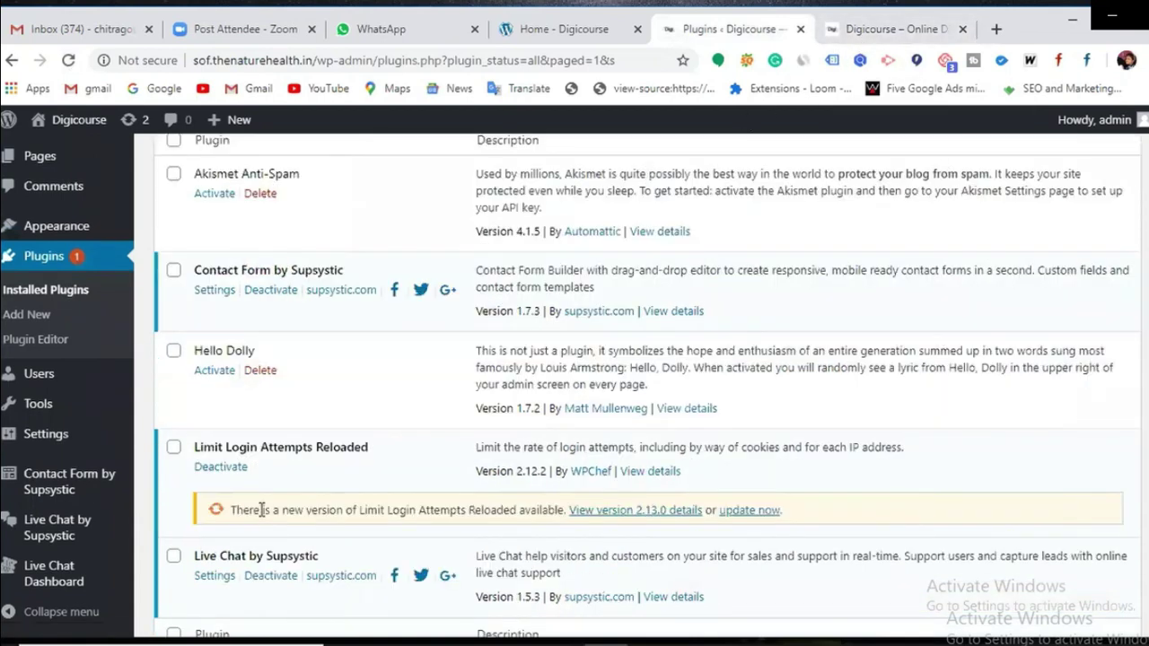
{"action": "mouse_move", "coordinate": [56, 522]}
{"action": "scroll", "coordinate": [81, 541], "scroll_direction": "down", "scroll_amount": 1}
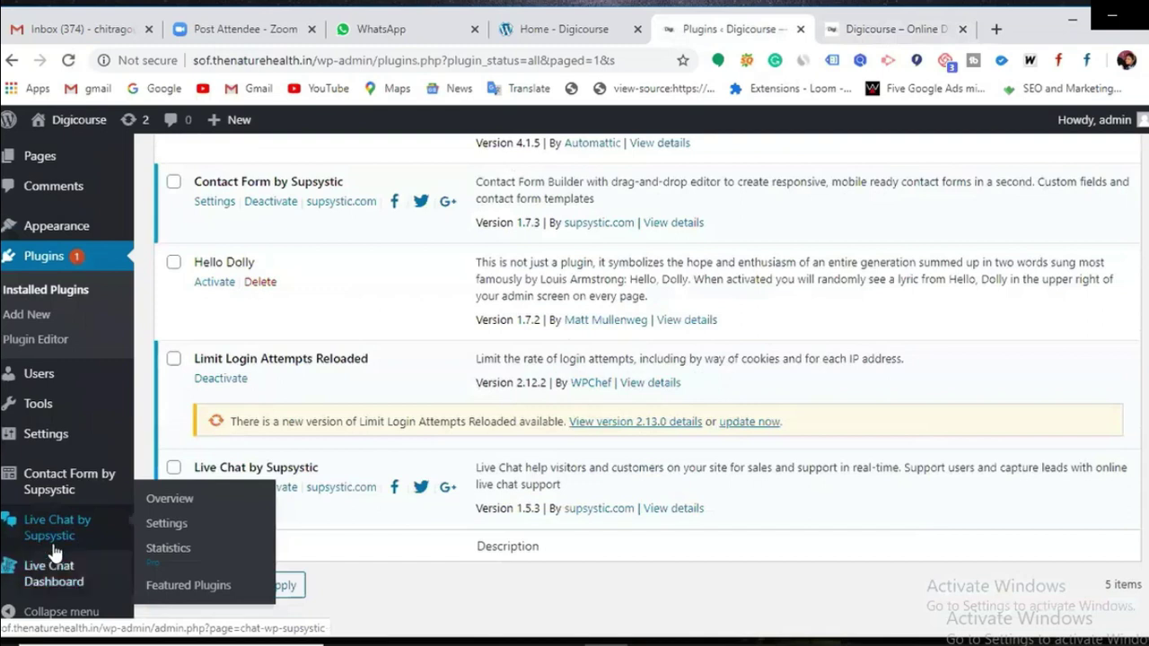
{"action": "left_click", "coordinate": [63, 535]}
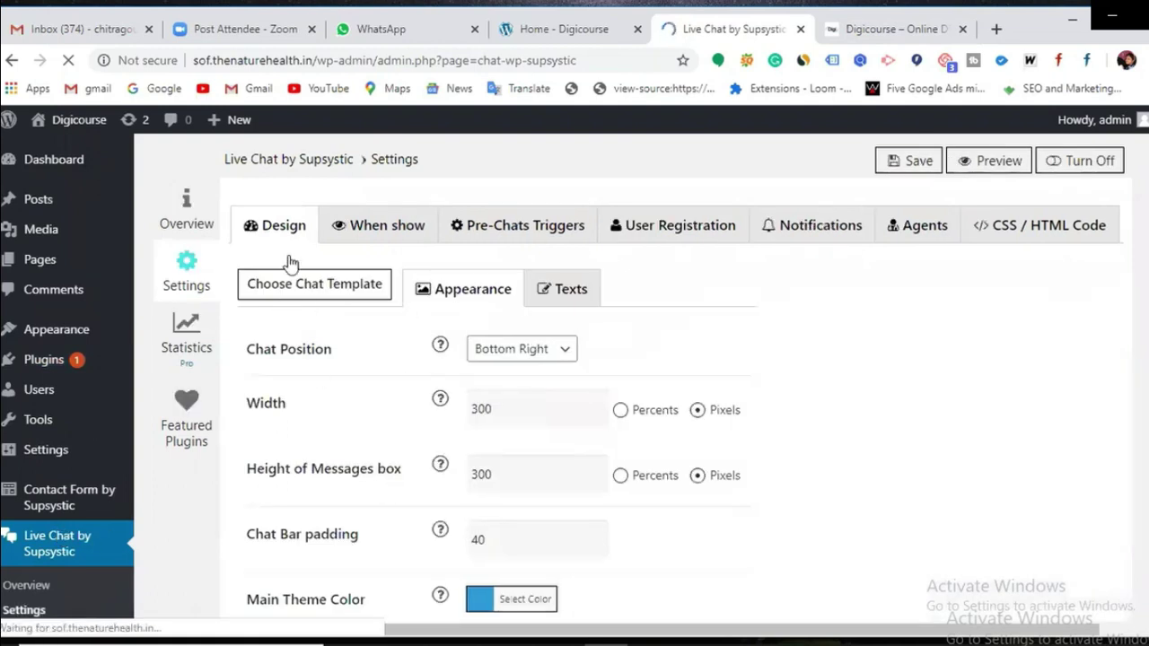
Step: Try a top-left chat position and check the widget on the Digicourse site
{"action": "scroll", "coordinate": [441, 406], "scroll_direction": "down", "scroll_amount": 2}
{"action": "scroll", "coordinate": [445, 410], "scroll_direction": "down", "scroll_amount": 2}
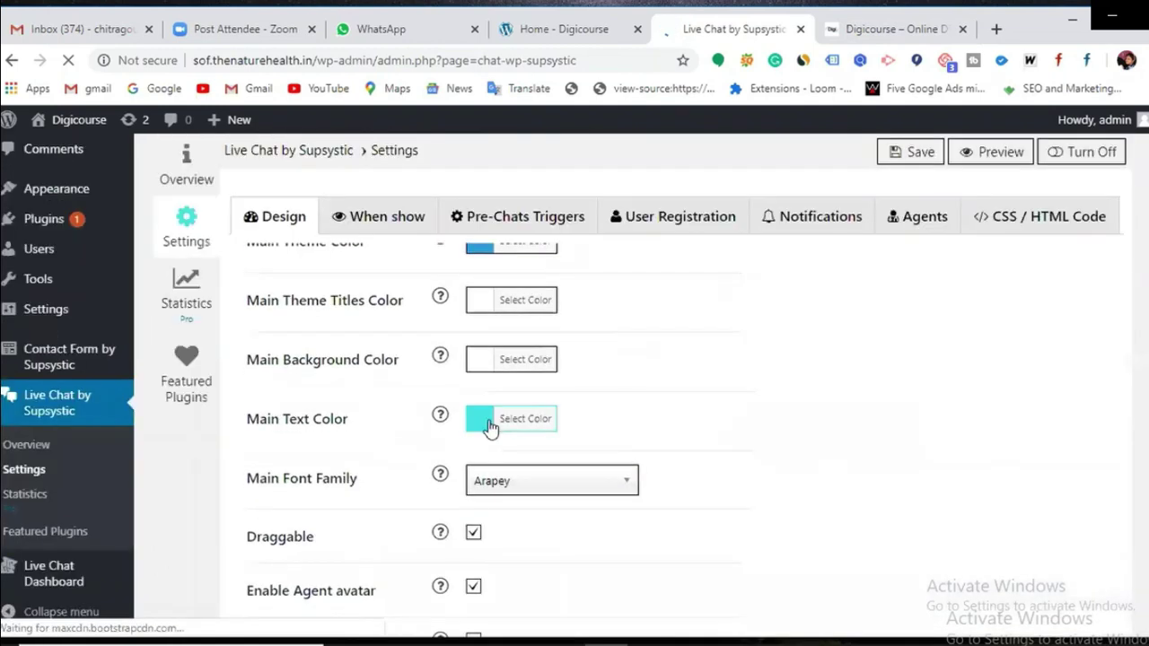
{"action": "scroll", "coordinate": [593, 417], "scroll_direction": "up", "scroll_amount": 4}
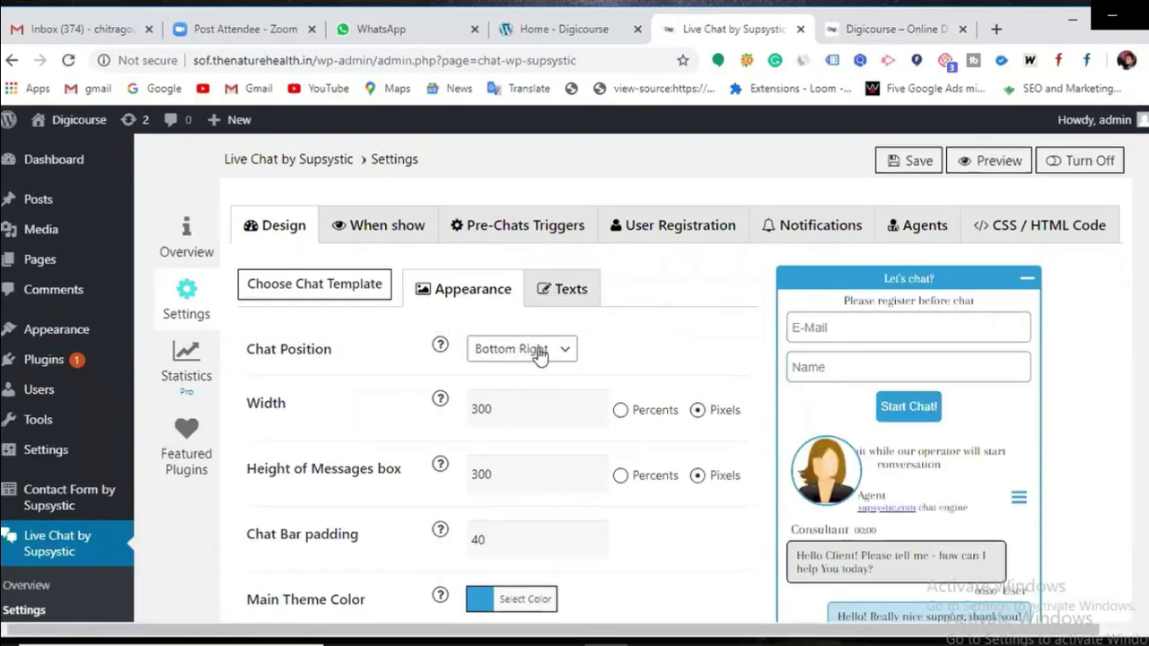
{"action": "left_click", "coordinate": [544, 352]}
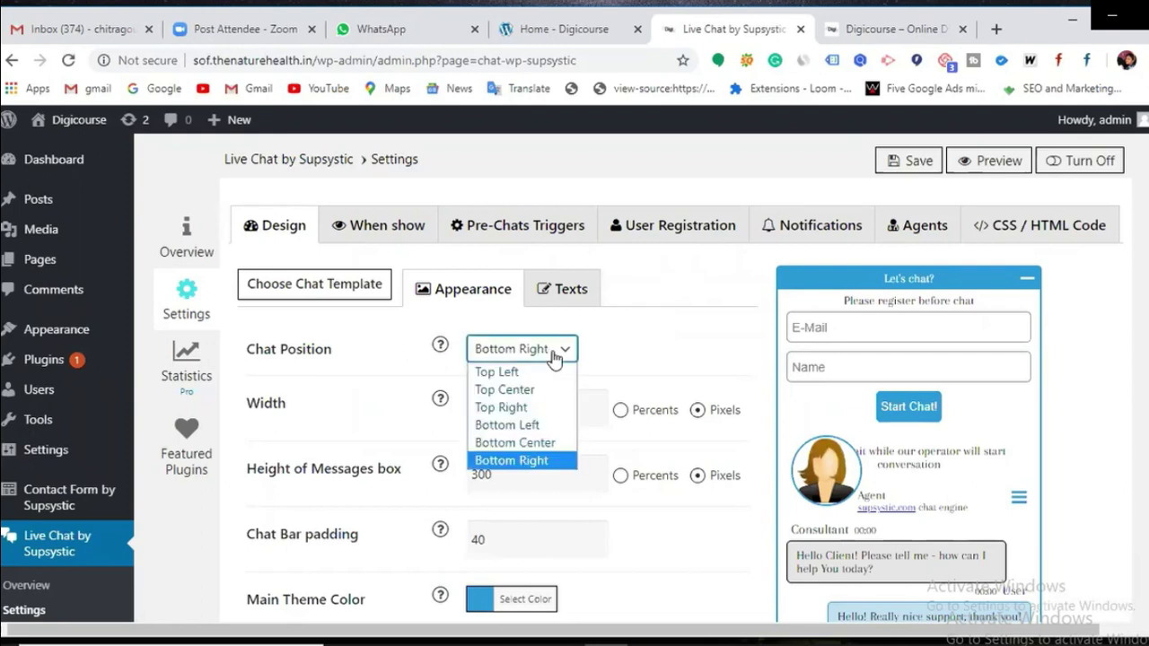
{"action": "left_click", "coordinate": [539, 377]}
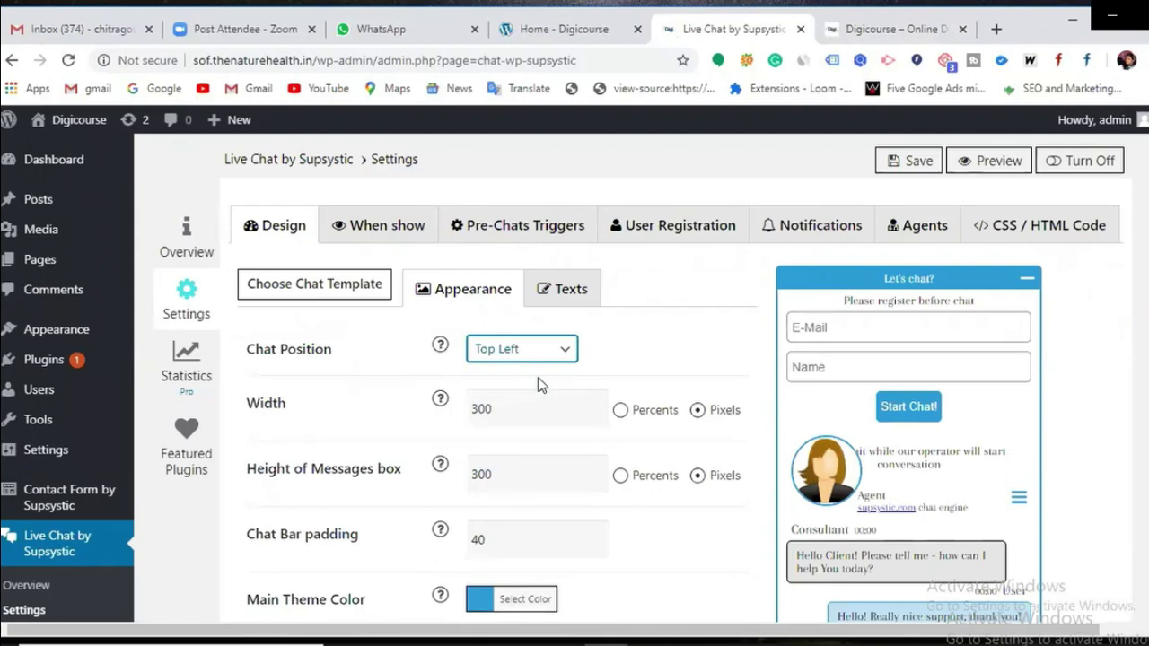
{"action": "left_click", "coordinate": [857, 29]}
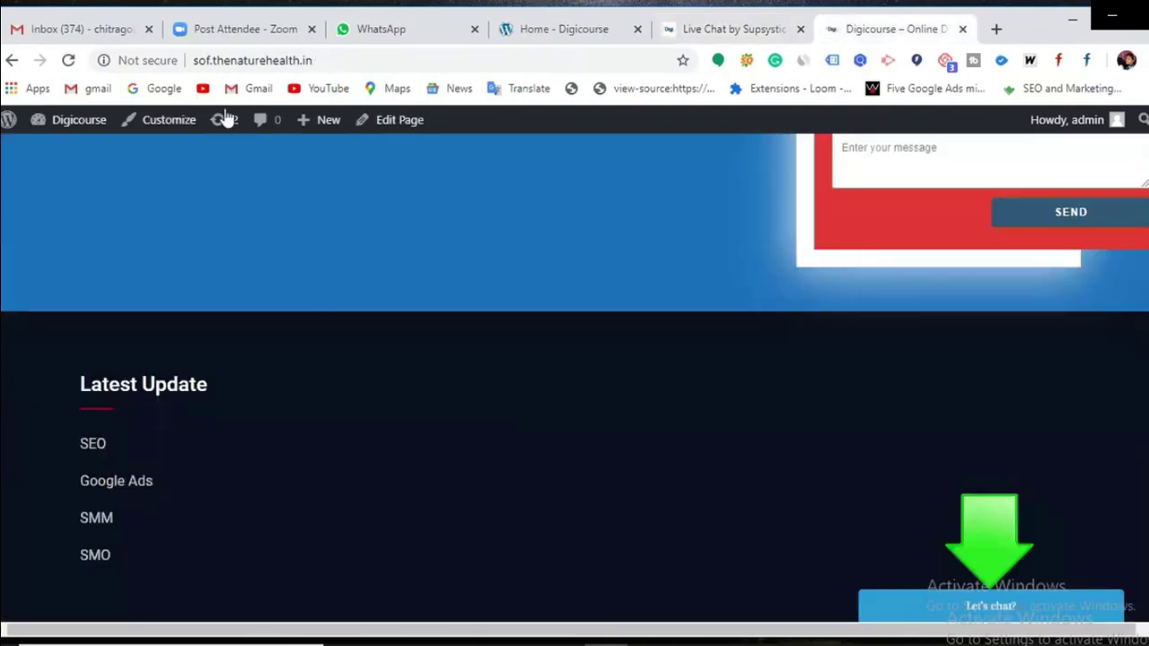
{"action": "left_click", "coordinate": [675, 36]}
Step: Change the chat position to Top Center and view it on the live site
{"action": "left_click", "coordinate": [560, 356]}
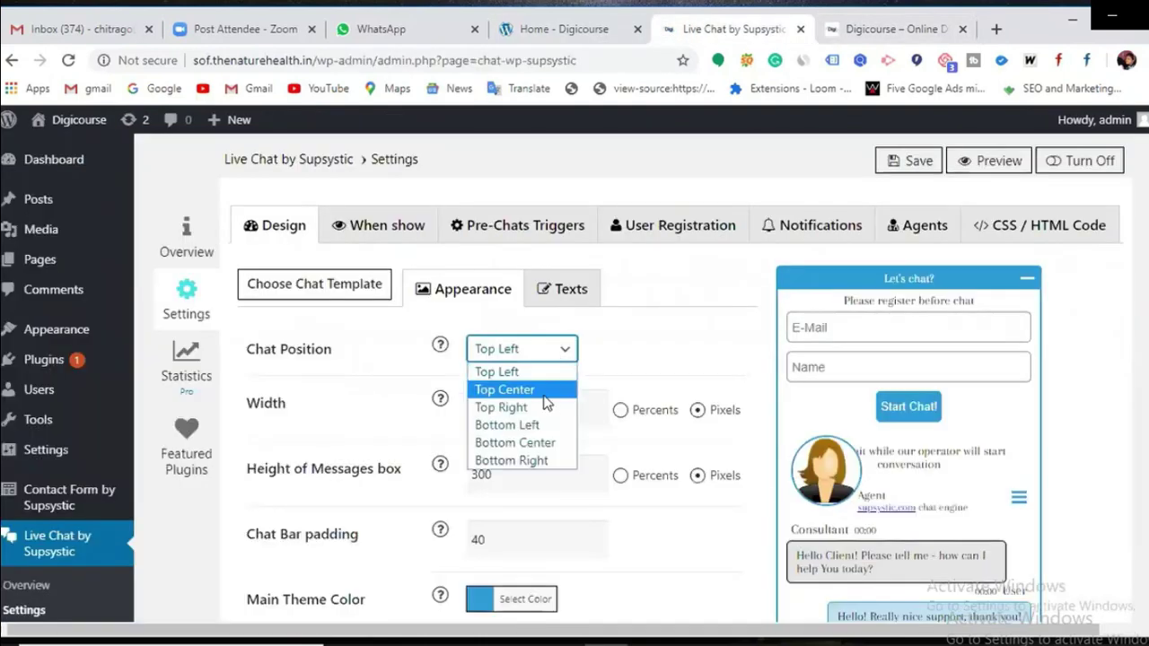
{"action": "left_click", "coordinate": [504, 389]}
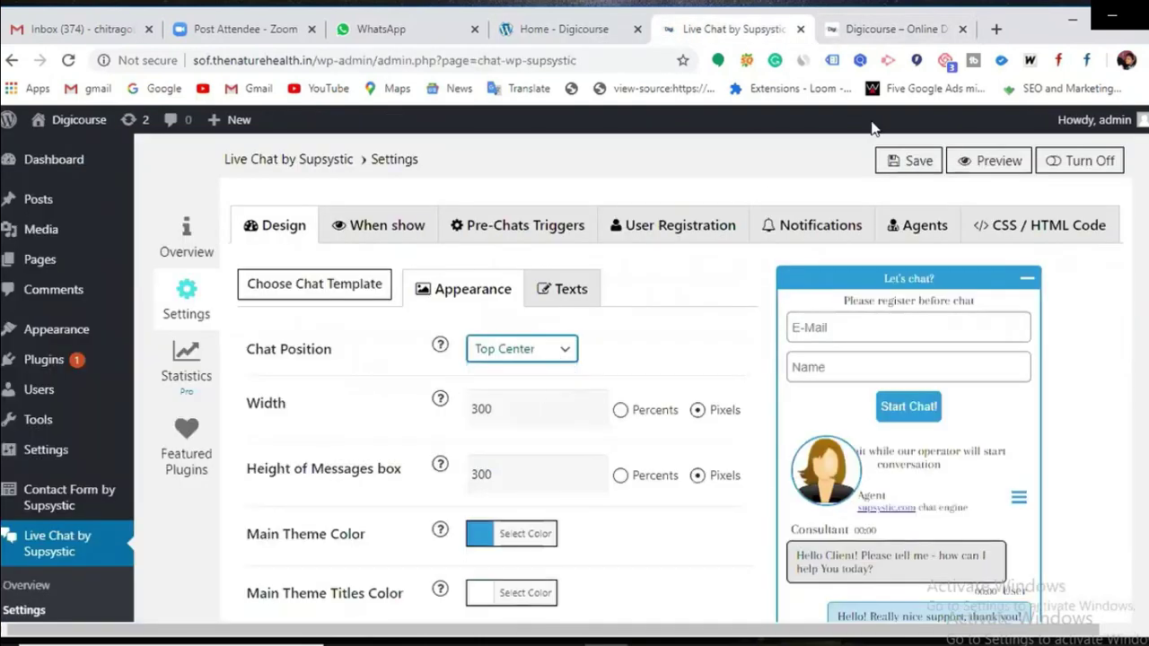
{"action": "left_click", "coordinate": [898, 34]}
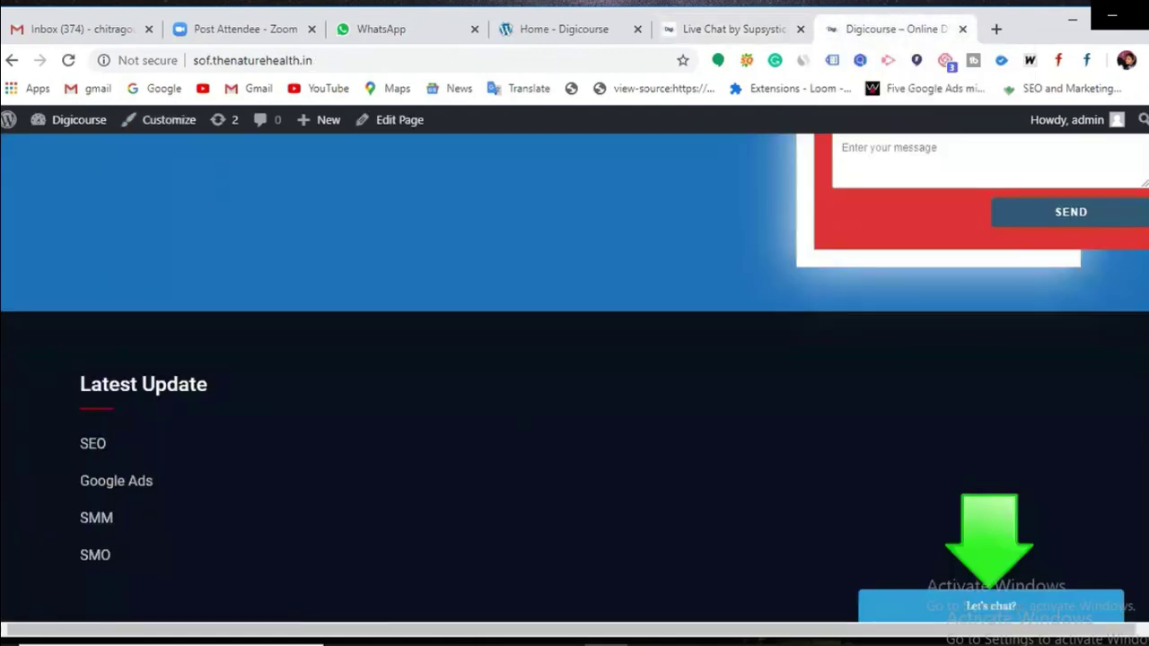
{"action": "left_click", "coordinate": [686, 34]}
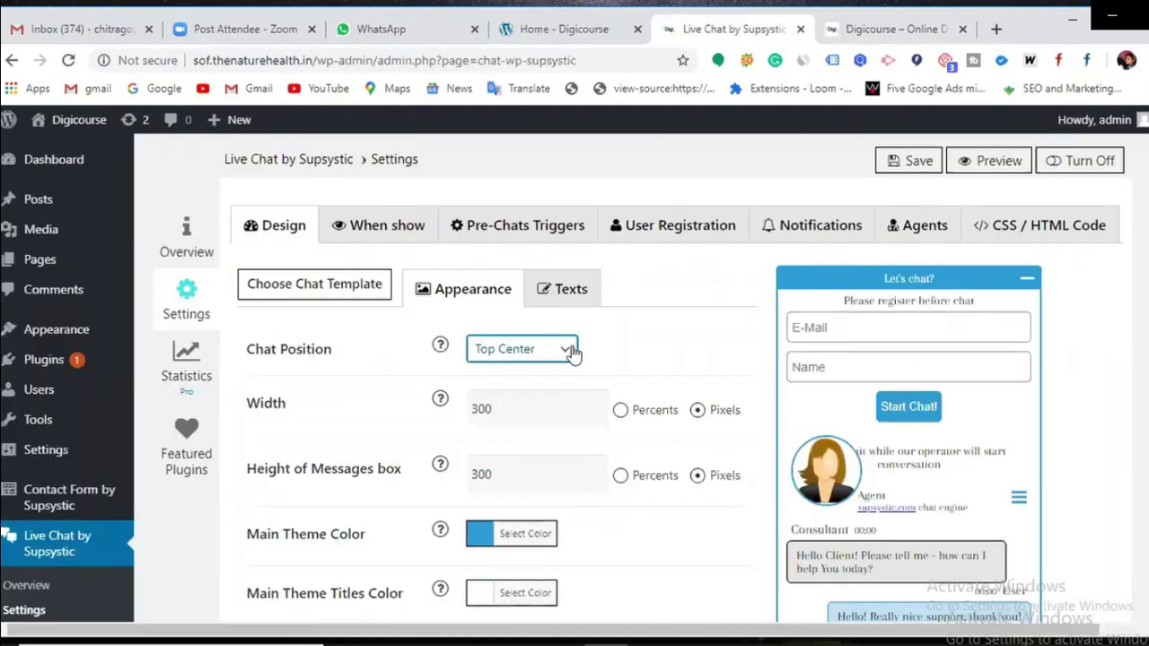
{"action": "left_click", "coordinate": [570, 350]}
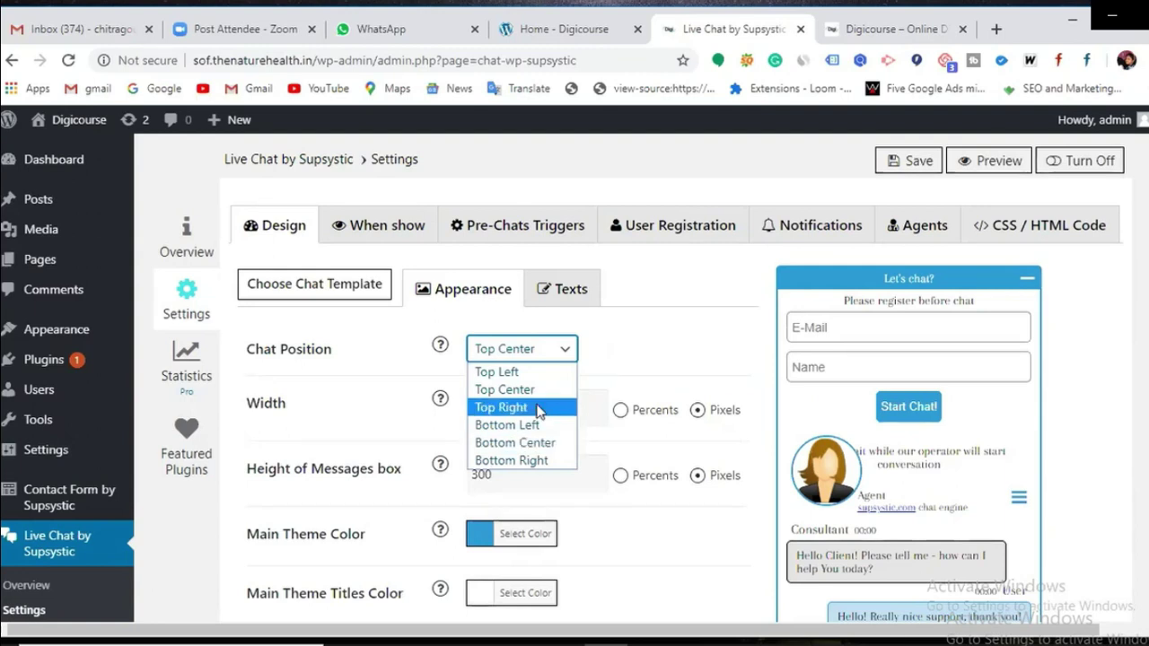
Step: Set the chat to Bottom Right with a 200-pixel width, saving after trying 400
{"action": "left_click", "coordinate": [529, 465]}
{"action": "left_click", "coordinate": [514, 406]}
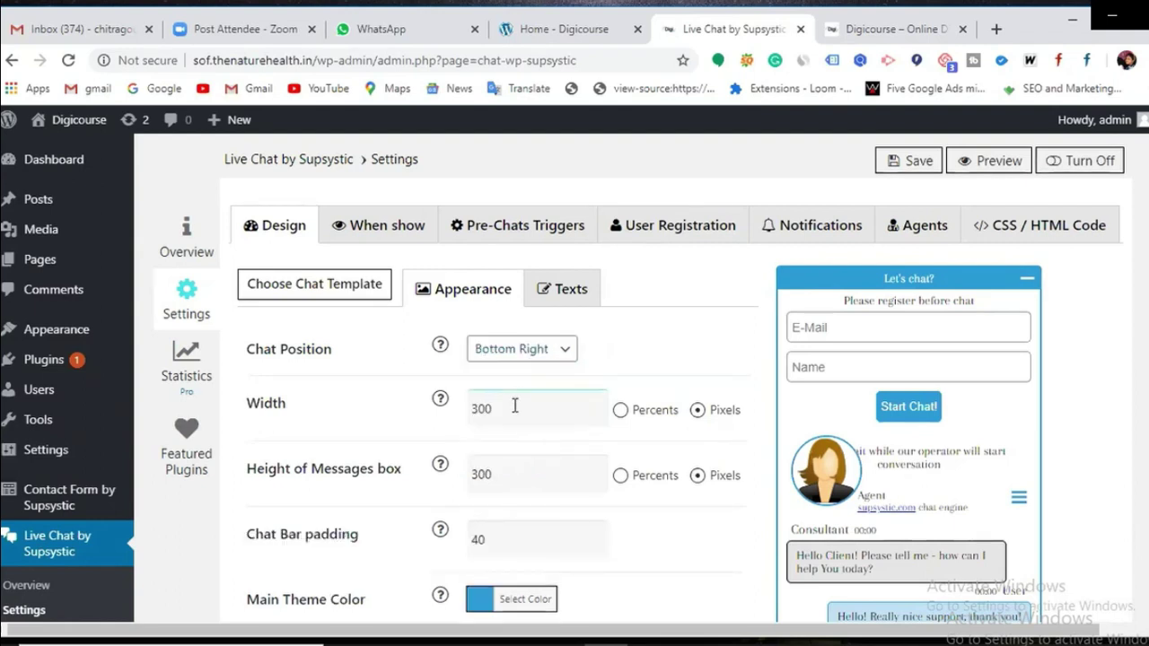
{"action": "key", "text": "BackSpace"}
{"action": "key", "text": "BackSpace"}
{"action": "key", "text": "BackSpace"}
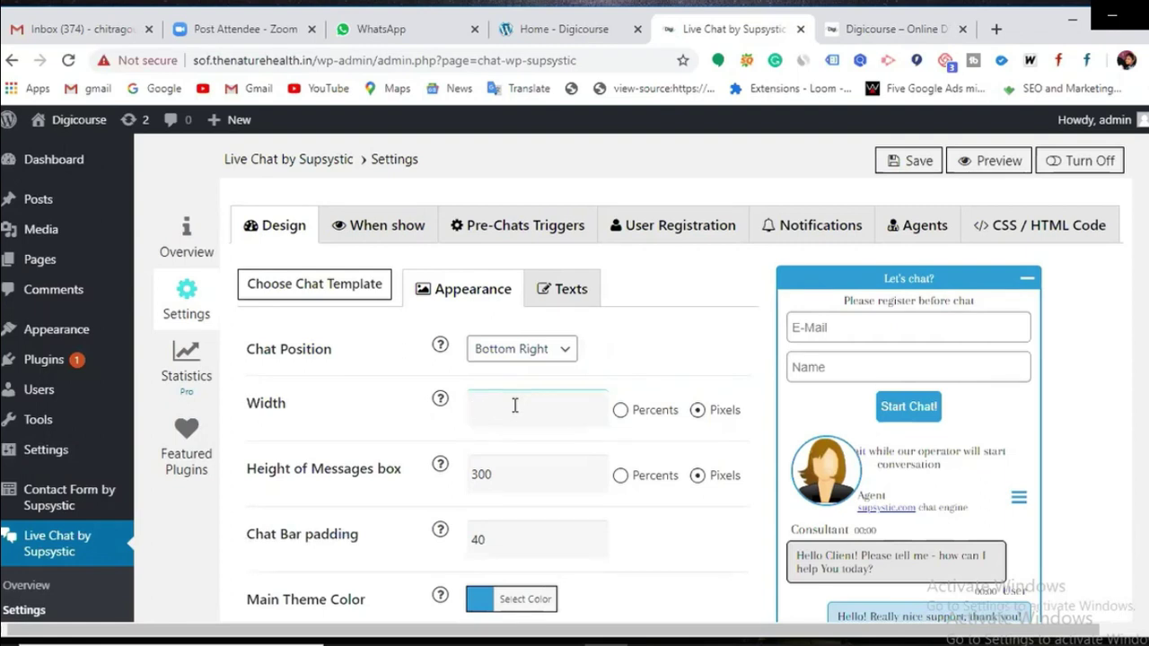
{"action": "type", "text": "400"}
{"action": "left_click", "coordinate": [910, 161]}
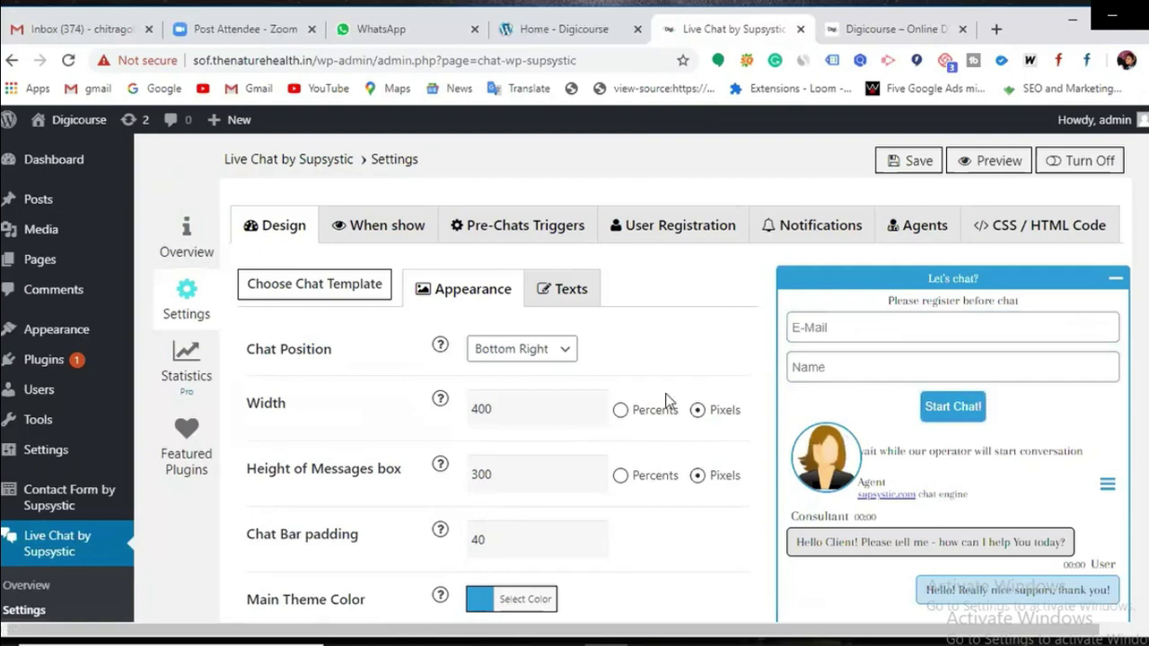
{"action": "left_click", "coordinate": [475, 408]}
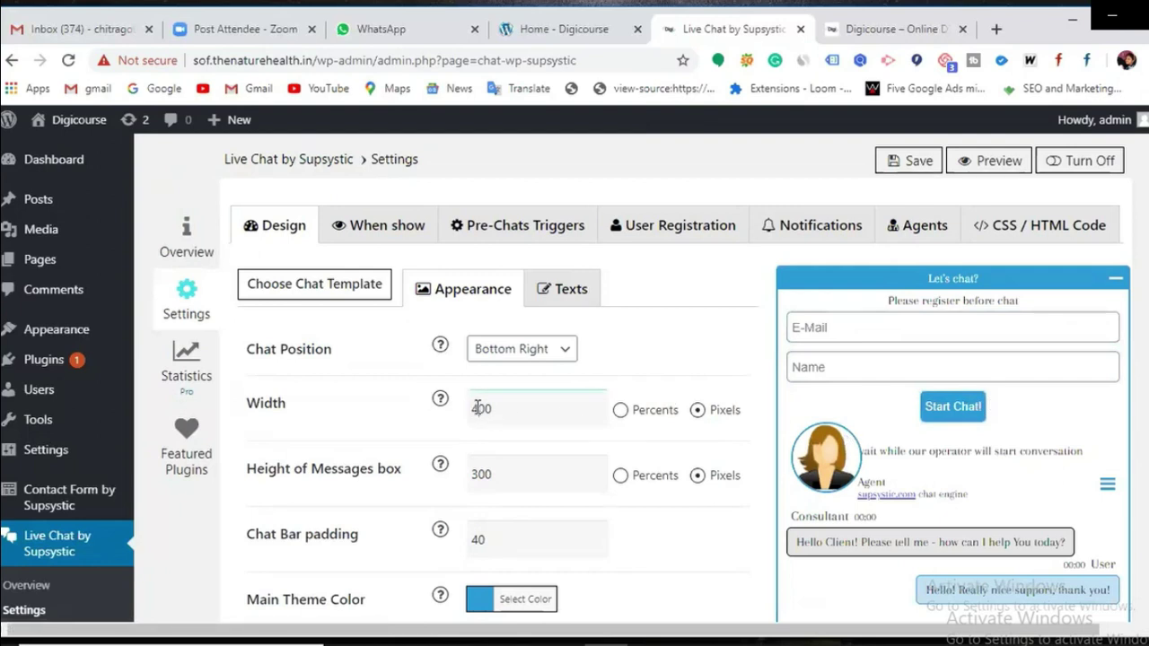
{"action": "key", "text": "BackSpace"}
{"action": "key", "text": "BackSpace"}
{"action": "key", "text": "BackSpace"}
{"action": "type", "text": "200"}
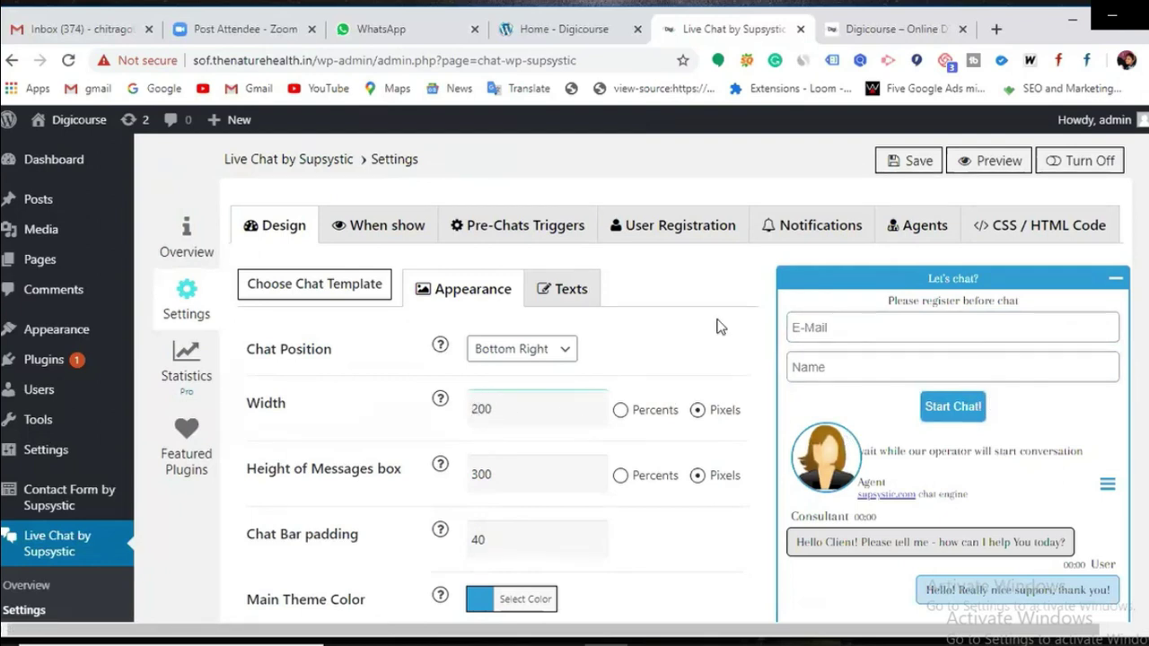
{"action": "left_click", "coordinate": [917, 162]}
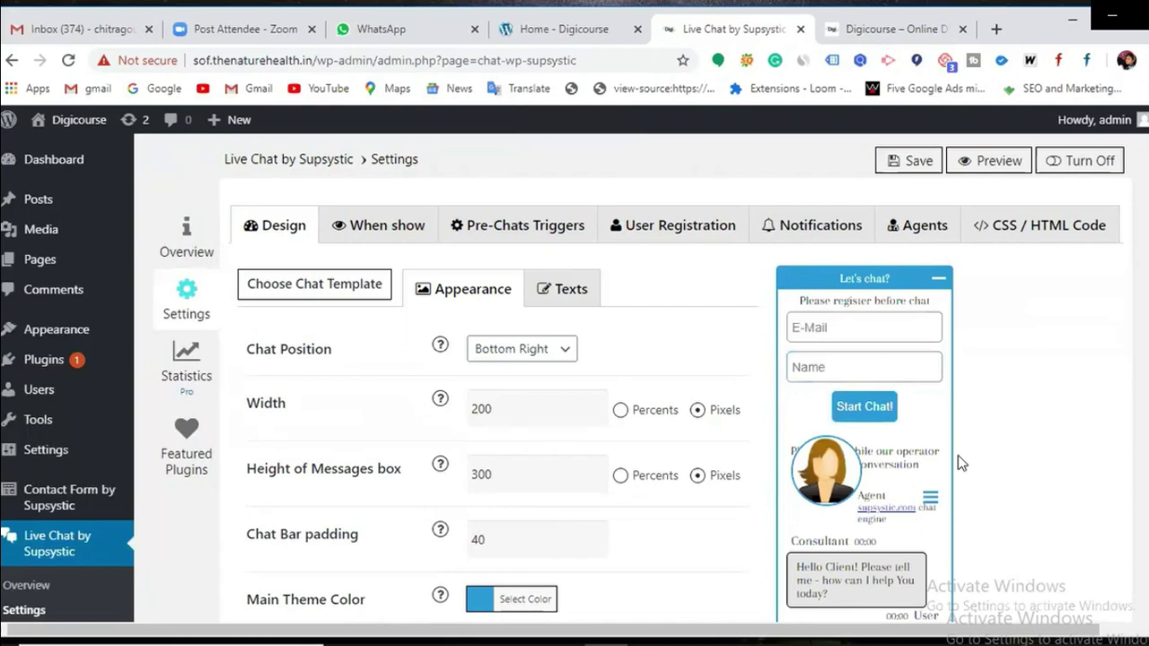
Step: Set the messages box height to 400 pixels and save
{"action": "left_click", "coordinate": [495, 481]}
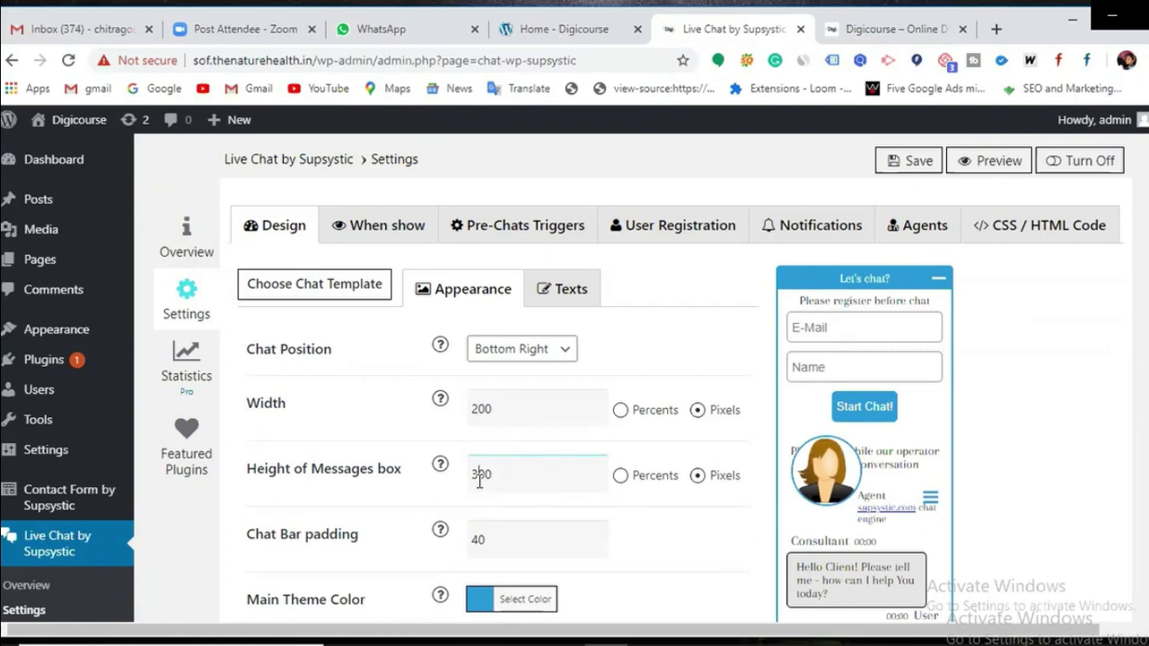
{"action": "key", "text": "BackSpace"}
{"action": "type", "text": "4"}
{"action": "left_click", "coordinate": [902, 161]}
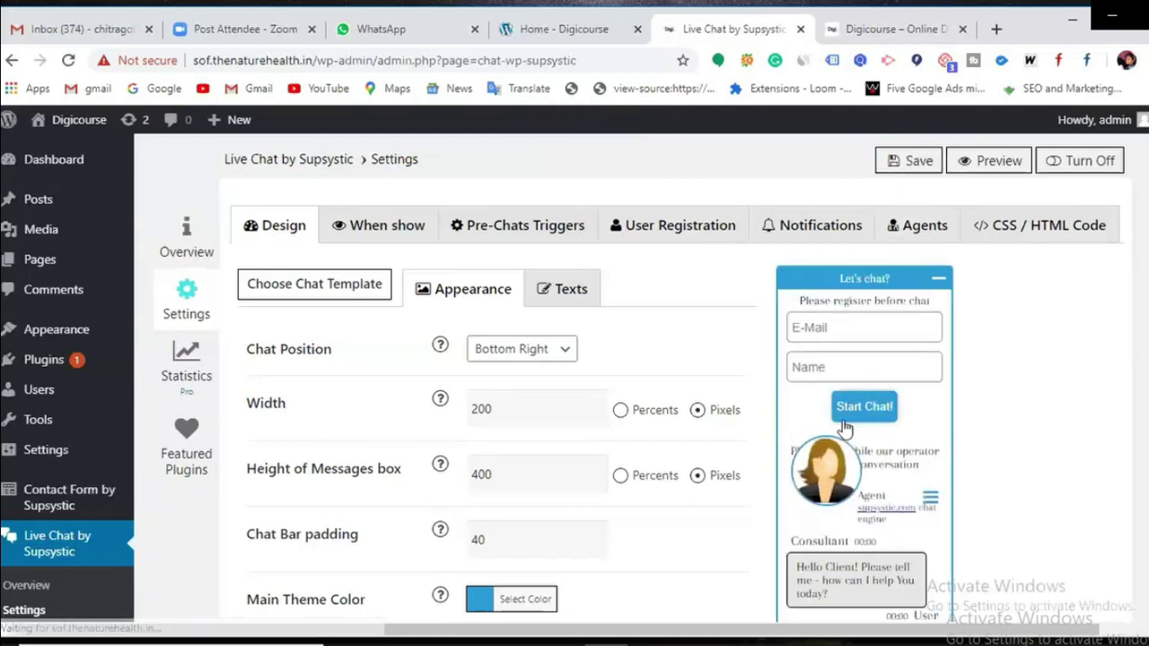
{"action": "scroll", "coordinate": [491, 529], "scroll_direction": "down", "scroll_amount": 1}
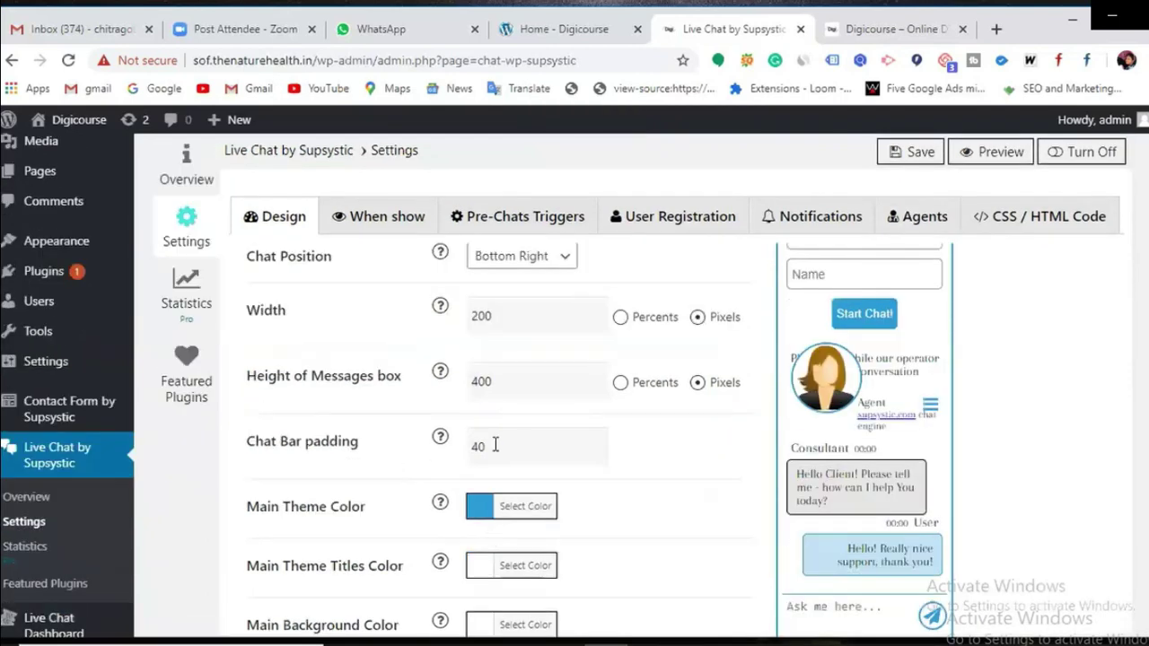
Step: Set the Main Theme Color to red (#dd3333) and save
{"action": "scroll", "coordinate": [863, 386], "scroll_direction": "up", "scroll_amount": 1}
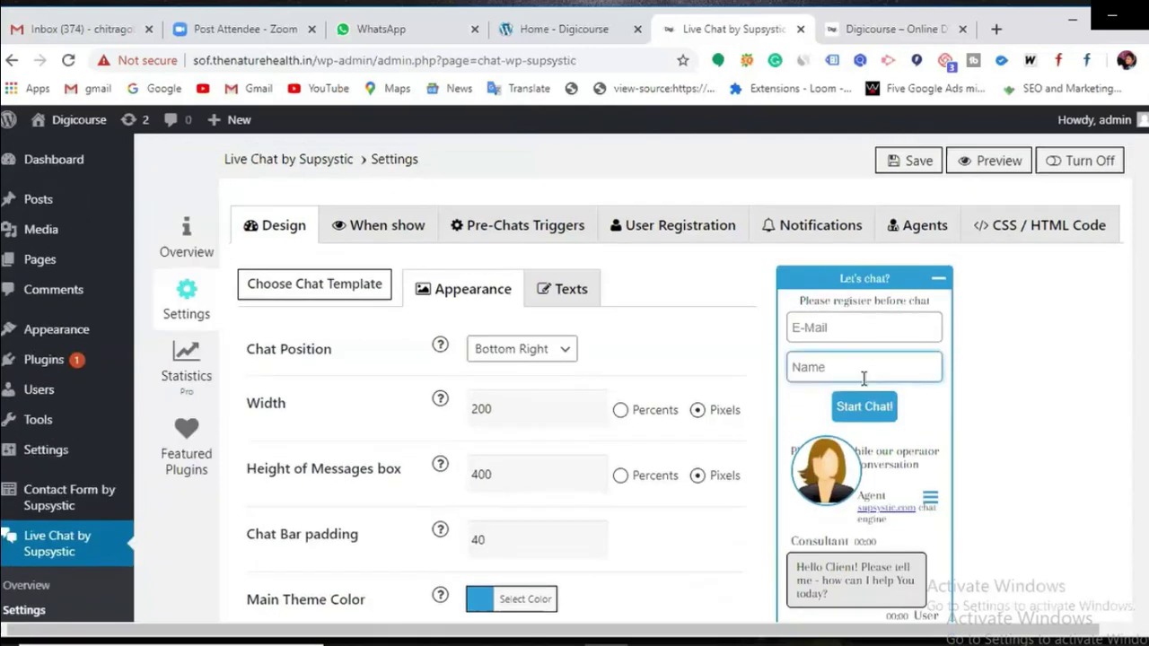
{"action": "scroll", "coordinate": [857, 529], "scroll_direction": "down", "scroll_amount": 2}
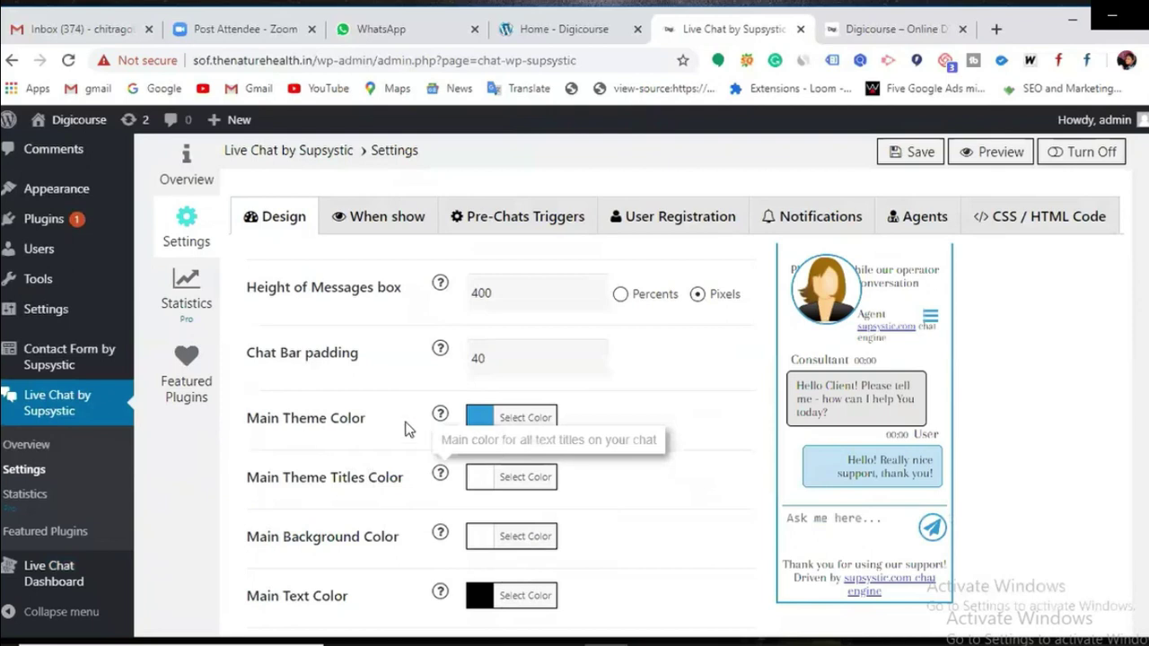
{"action": "scroll", "coordinate": [884, 431], "scroll_direction": "up", "scroll_amount": 2}
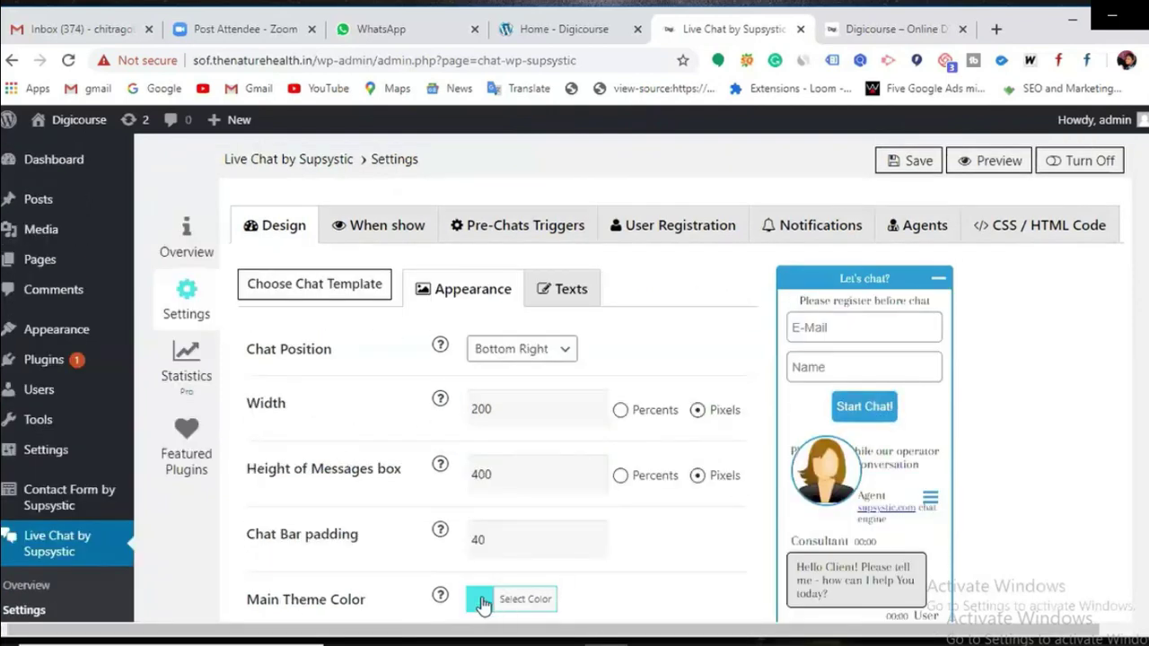
{"action": "left_click", "coordinate": [480, 600]}
{"action": "scroll", "coordinate": [520, 547], "scroll_direction": "down", "scroll_amount": 2}
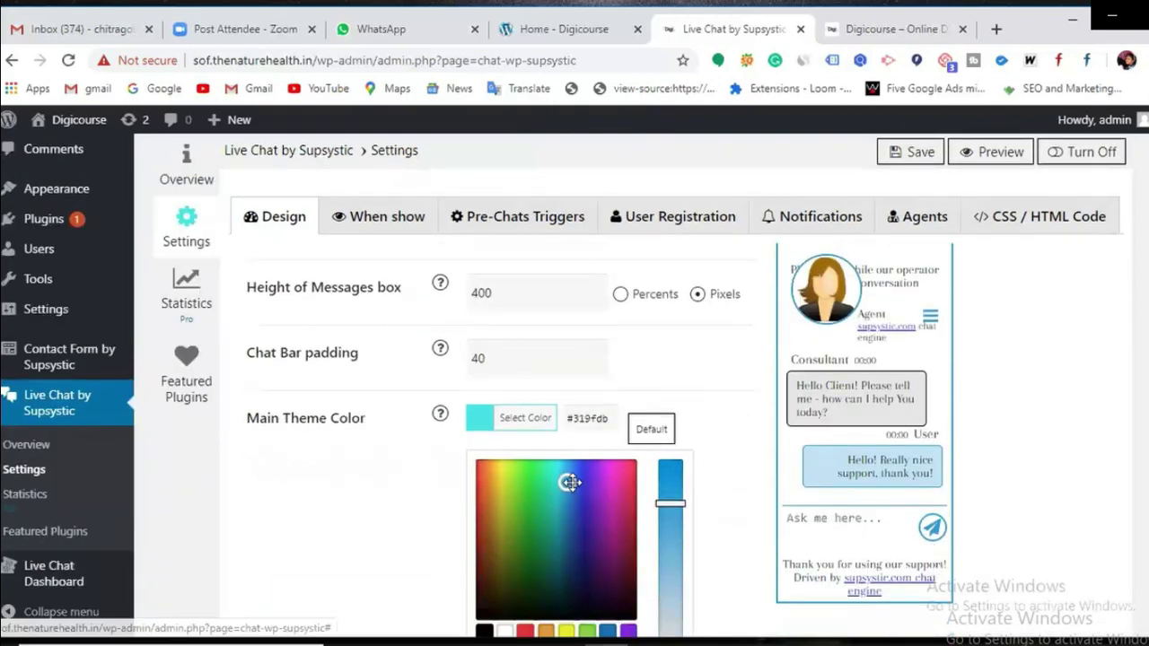
{"action": "left_click", "coordinate": [528, 628]}
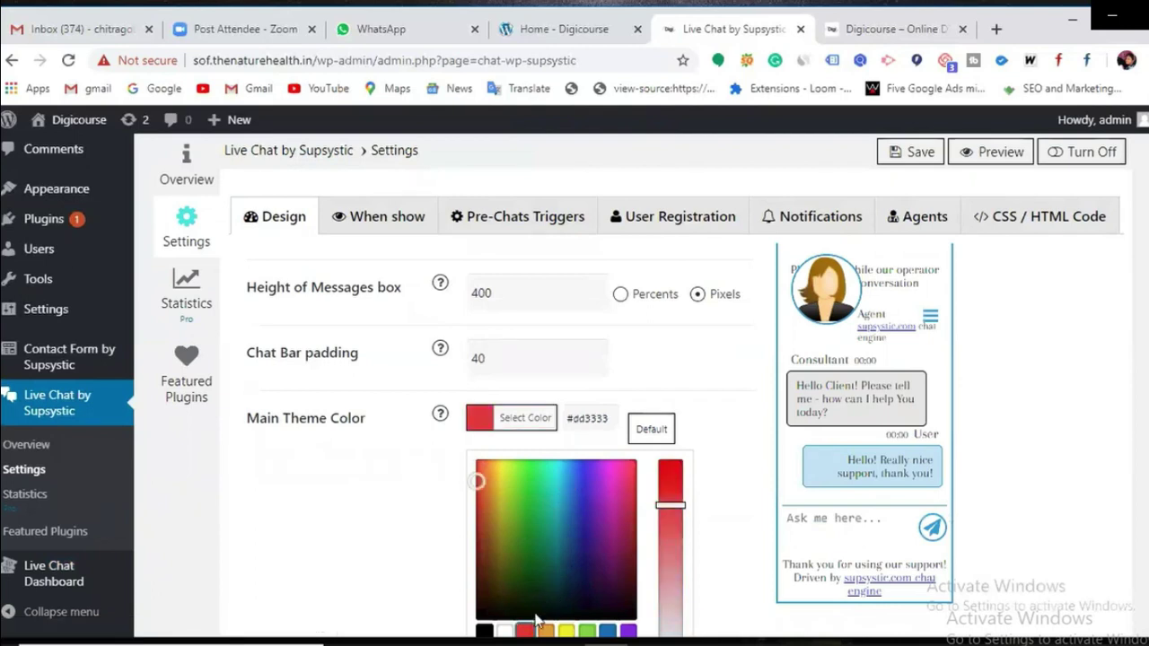
{"action": "left_click", "coordinate": [908, 151]}
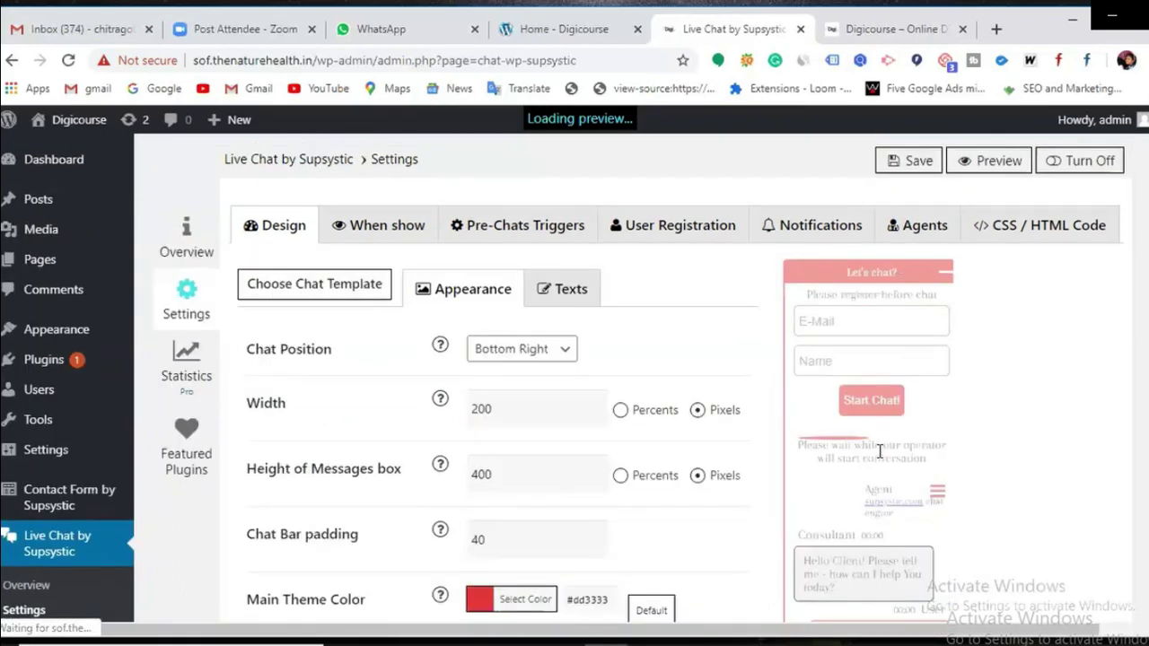
{"action": "scroll", "coordinate": [887, 435], "scroll_direction": "down", "scroll_amount": 2}
{"action": "left_click", "coordinate": [735, 387]}
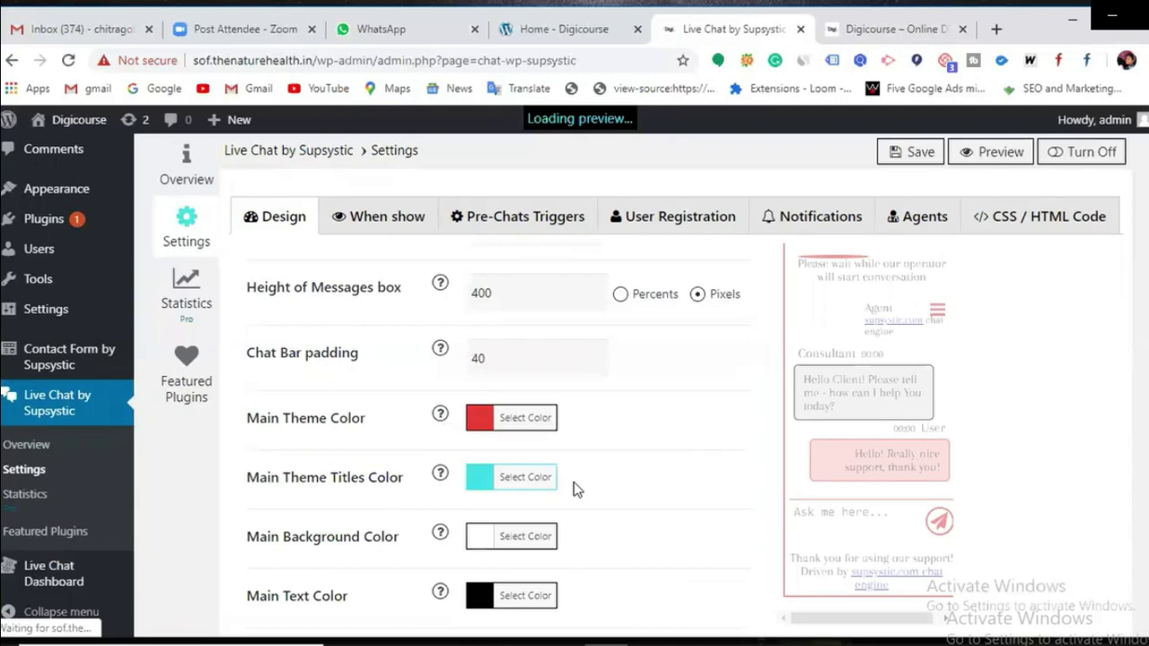
Step: Set the Main Theme Titles Color to purple (#8224e3) and save
{"action": "scroll", "coordinate": [827, 483], "scroll_direction": "up", "scroll_amount": 1}
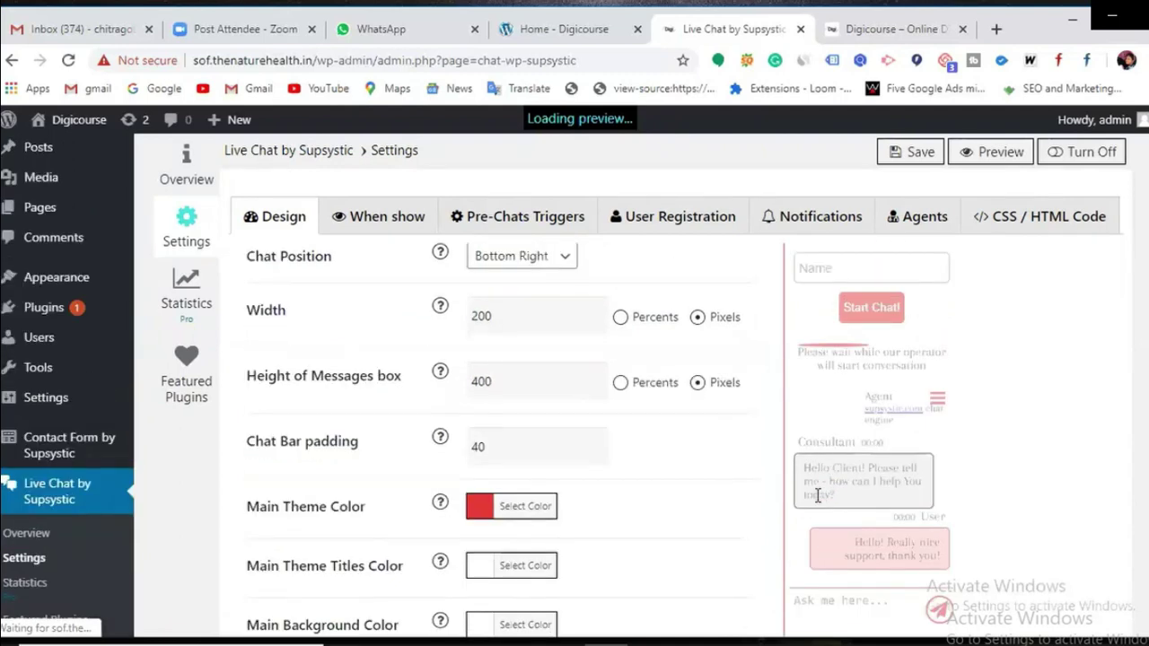
{"action": "scroll", "coordinate": [682, 492], "scroll_direction": "down", "scroll_amount": 1}
{"action": "left_click", "coordinate": [477, 476]}
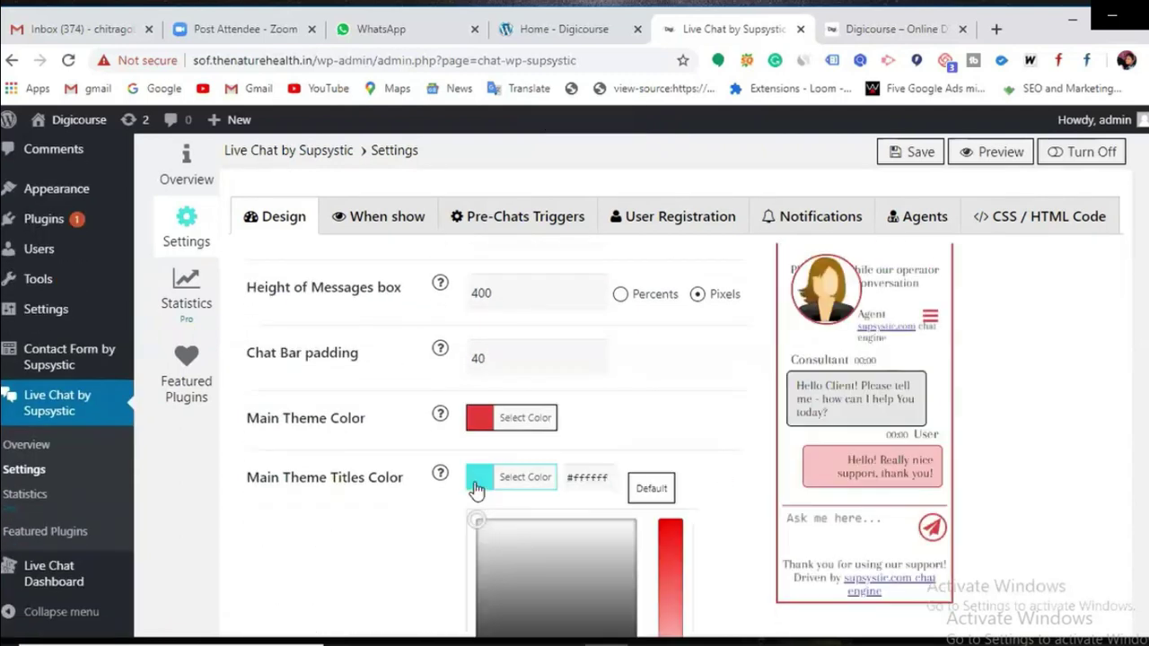
{"action": "scroll", "coordinate": [621, 549], "scroll_direction": "down", "scroll_amount": 2}
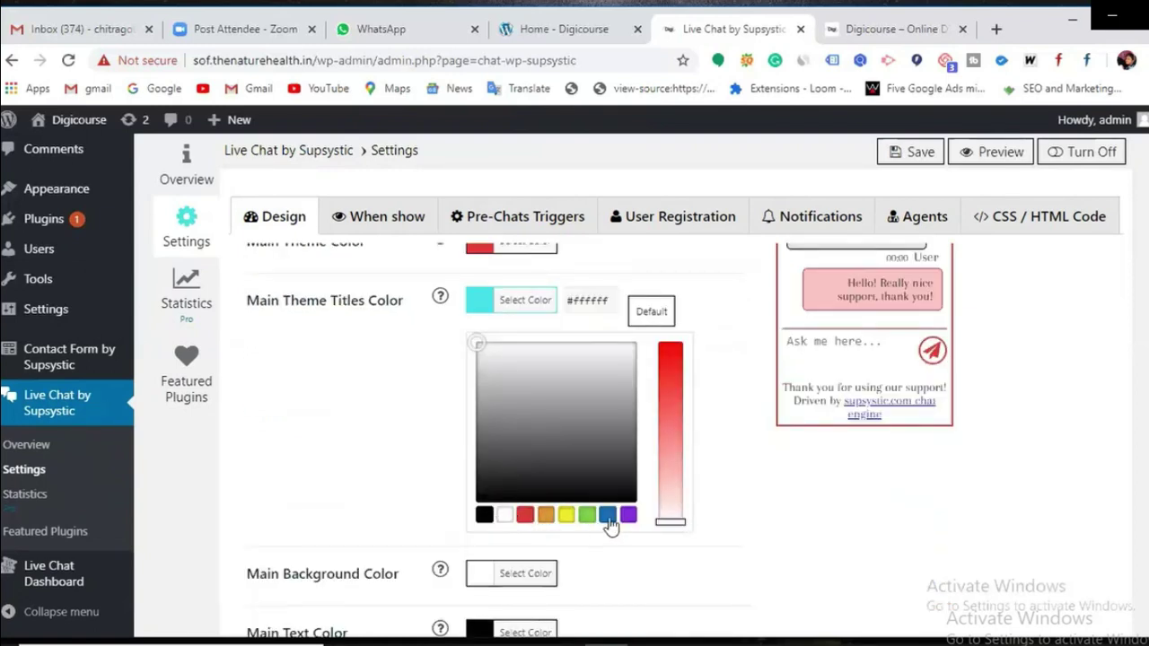
{"action": "left_click", "coordinate": [629, 518]}
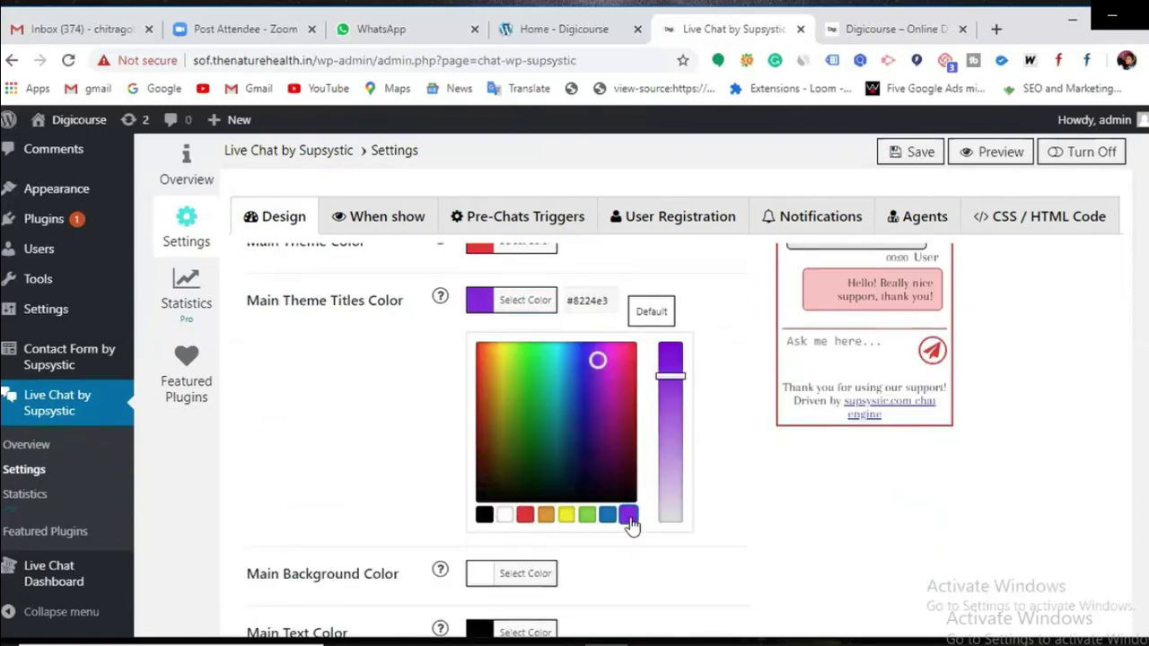
{"action": "left_click", "coordinate": [918, 154]}
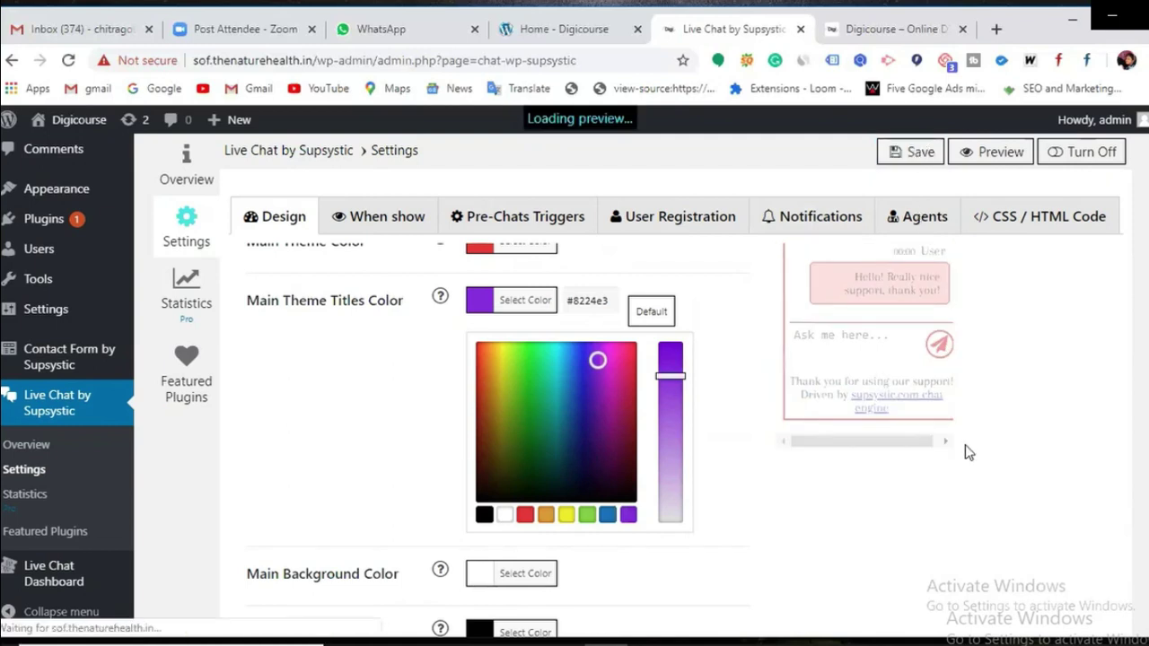
{"action": "scroll", "coordinate": [965, 474], "scroll_direction": "up", "scroll_amount": 3}
{"action": "scroll", "coordinate": [964, 475], "scroll_direction": "up", "scroll_amount": 2}
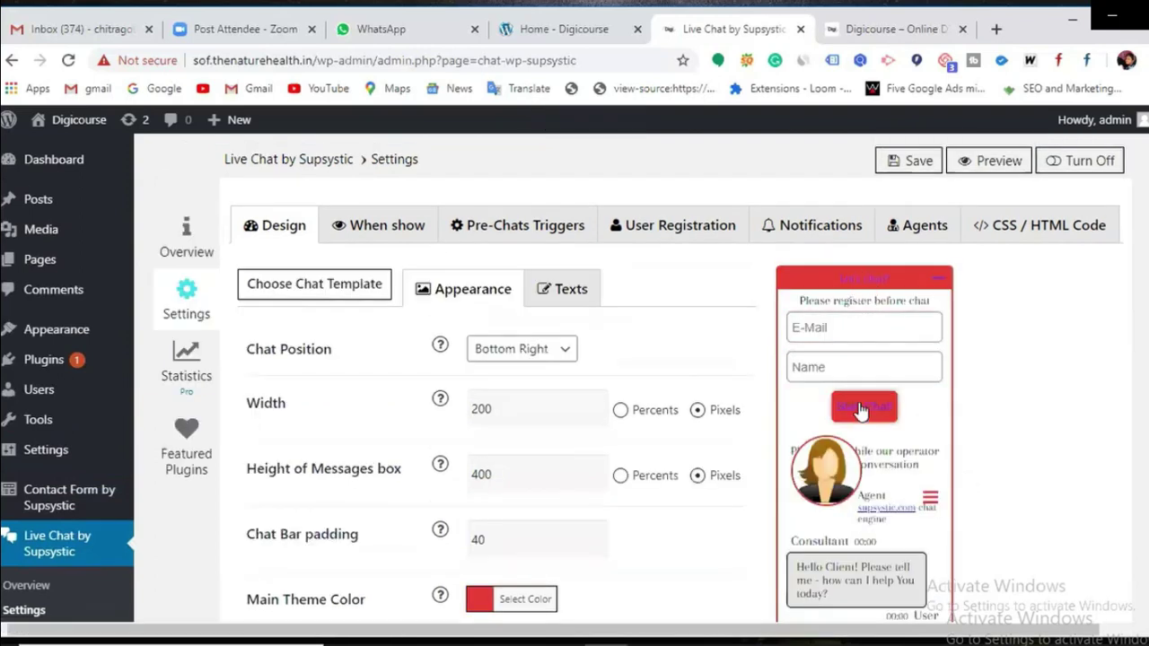
Step: Set the chat background colour to yellow and save
{"action": "scroll", "coordinate": [865, 413], "scroll_direction": "down", "scroll_amount": 1}
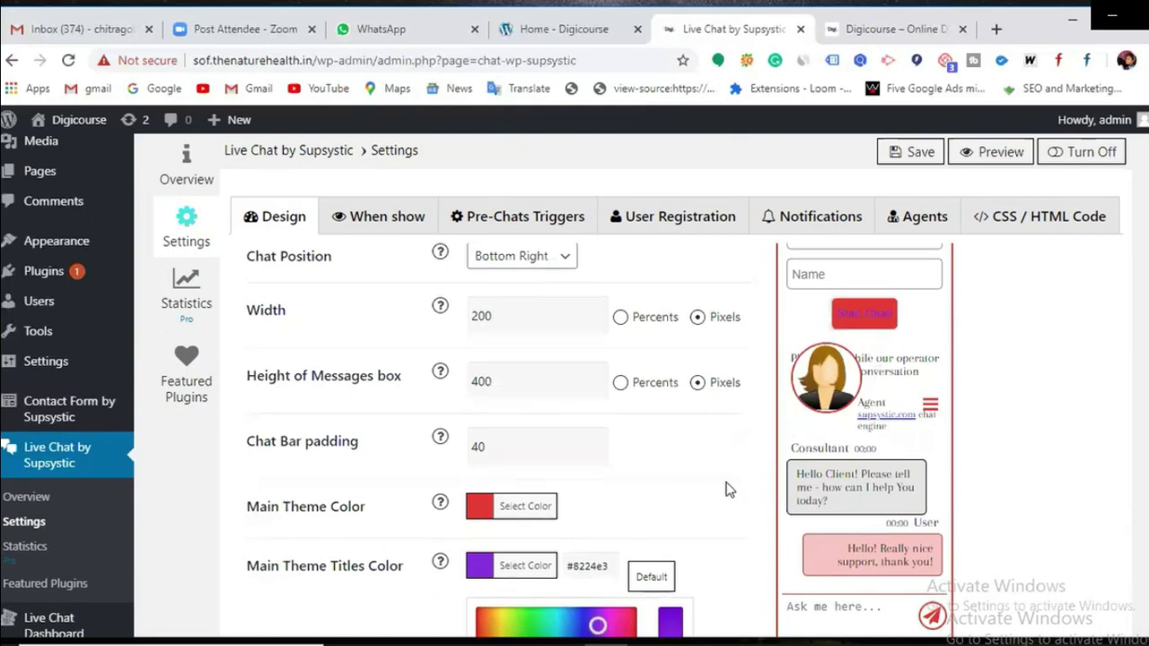
{"action": "scroll", "coordinate": [507, 520], "scroll_direction": "down", "scroll_amount": 3}
{"action": "scroll", "coordinate": [507, 521], "scroll_direction": "down", "scroll_amount": 1}
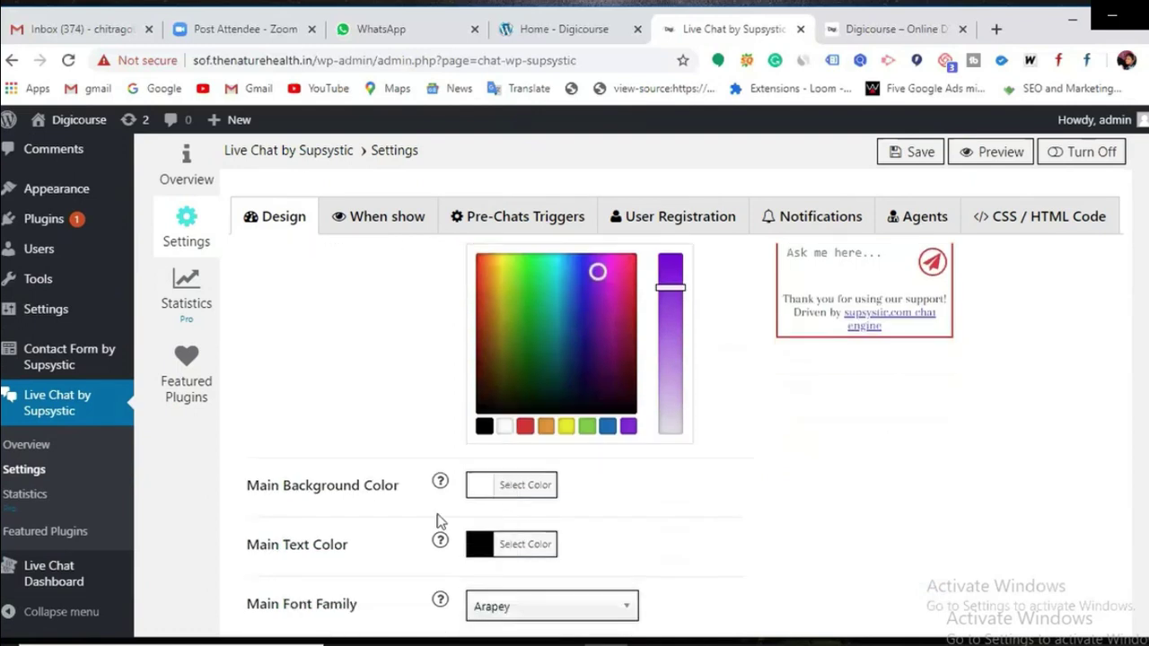
{"action": "left_click", "coordinate": [484, 494]}
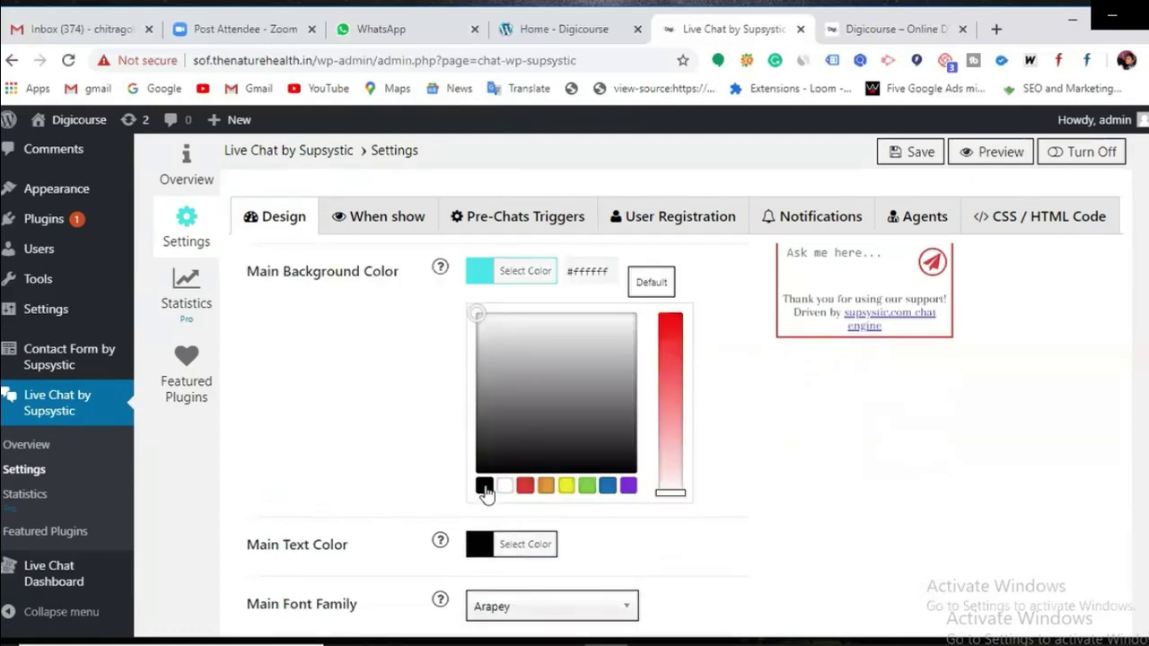
{"action": "left_click", "coordinate": [569, 489]}
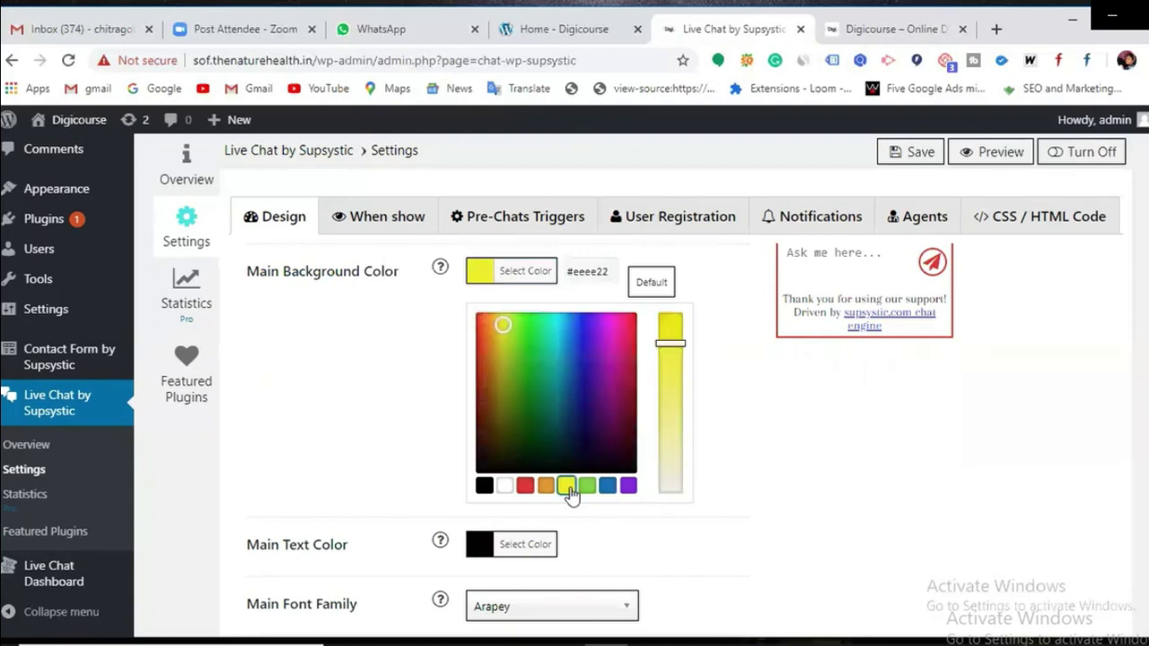
{"action": "left_click", "coordinate": [907, 154]}
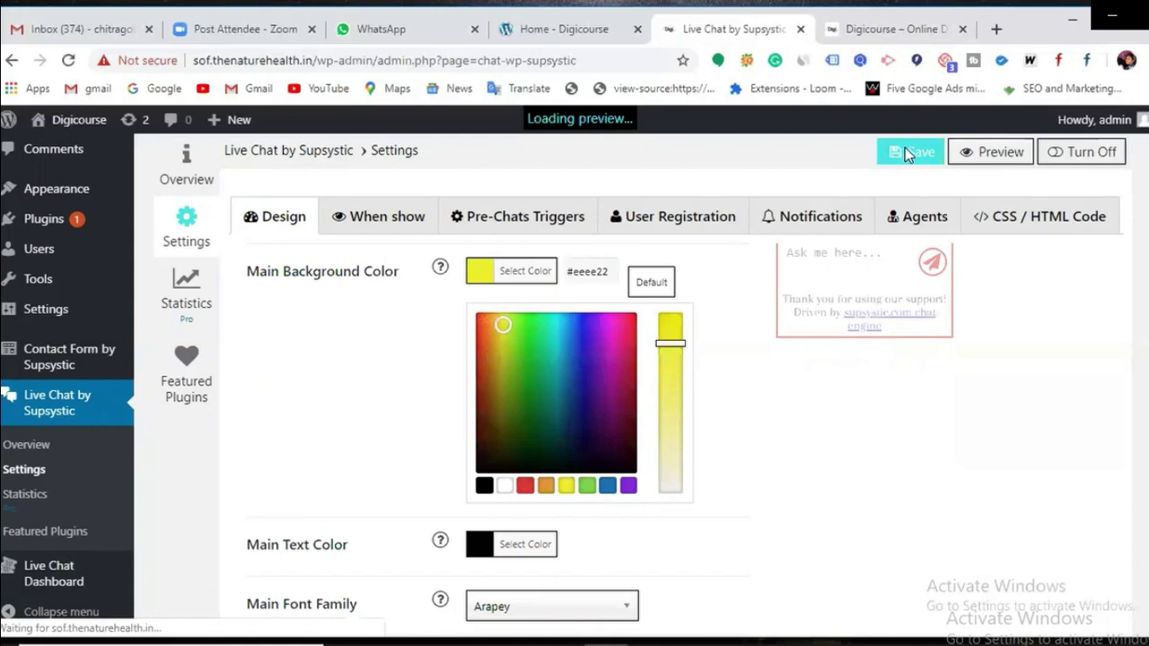
Step: Keep Arapey as the main font family and bring up the When show display settings
{"action": "scroll", "coordinate": [916, 405], "scroll_direction": "up", "scroll_amount": 5}
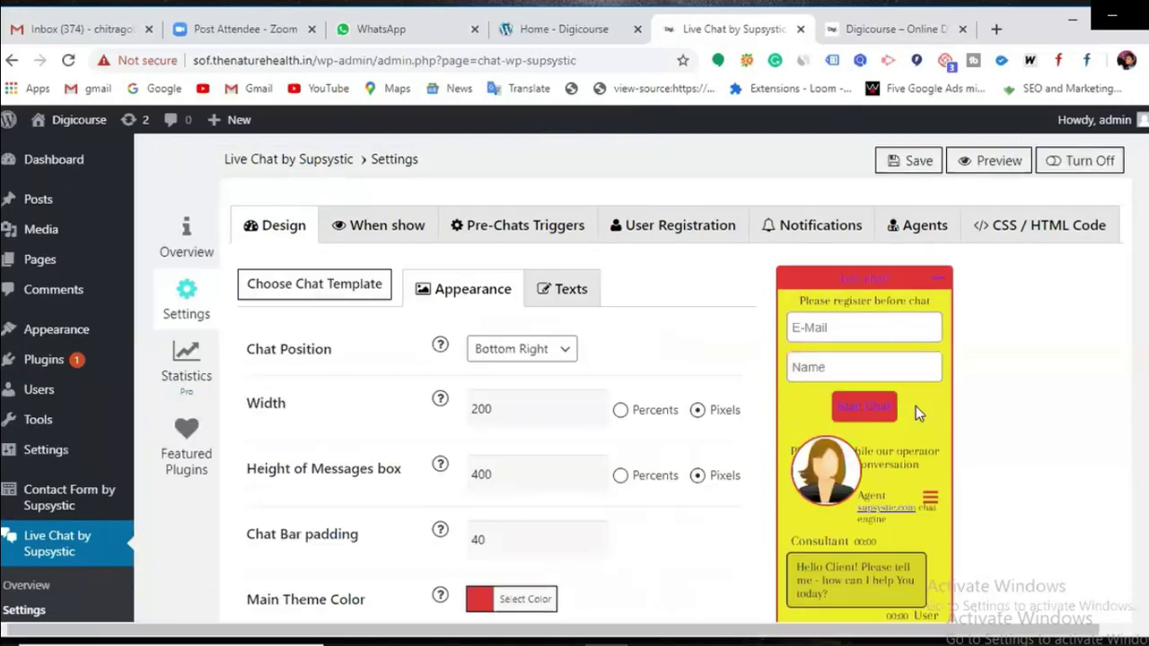
{"action": "scroll", "coordinate": [872, 485], "scroll_direction": "down", "scroll_amount": 7}
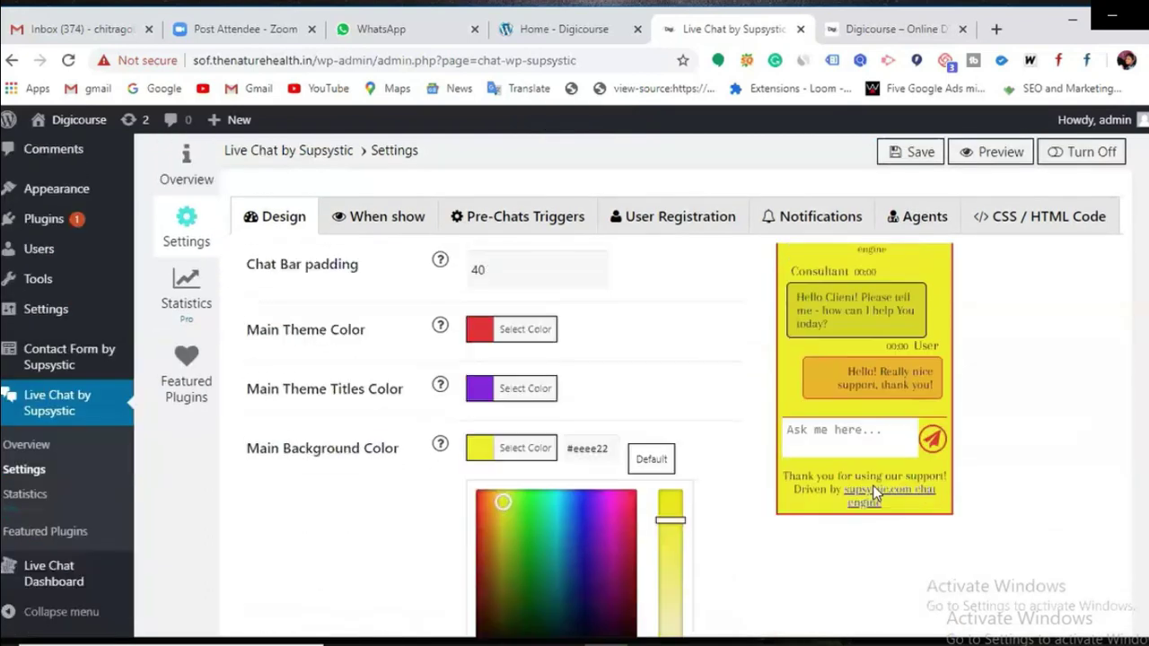
{"action": "scroll", "coordinate": [573, 499], "scroll_direction": "down", "scroll_amount": 2}
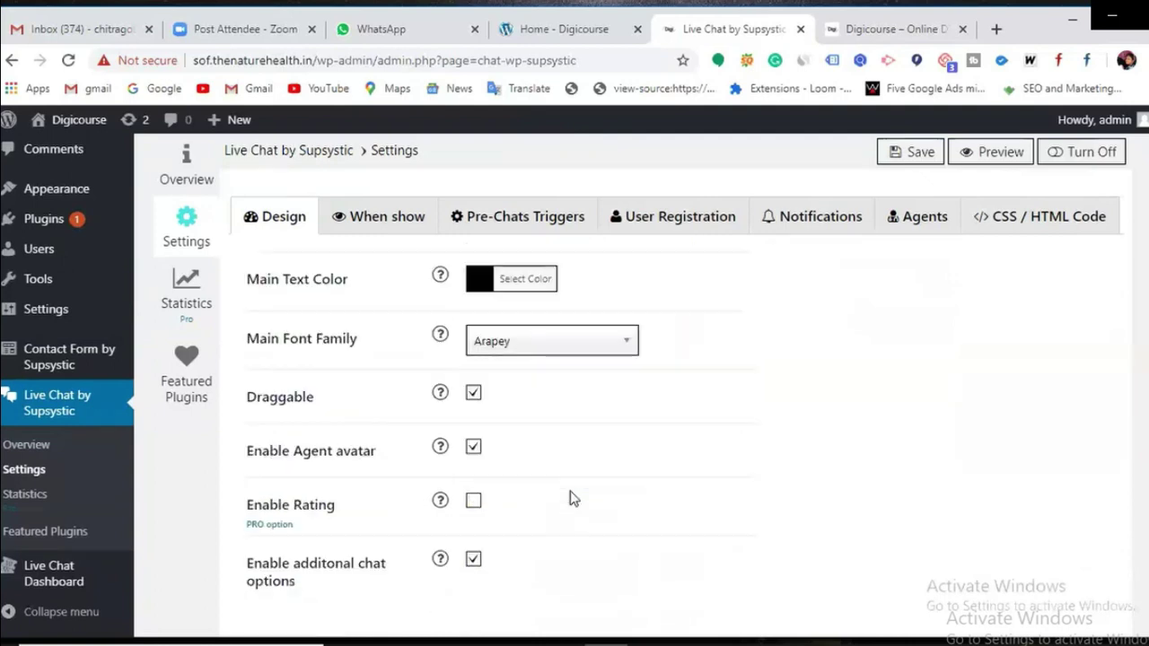
{"action": "left_click", "coordinate": [623, 350]}
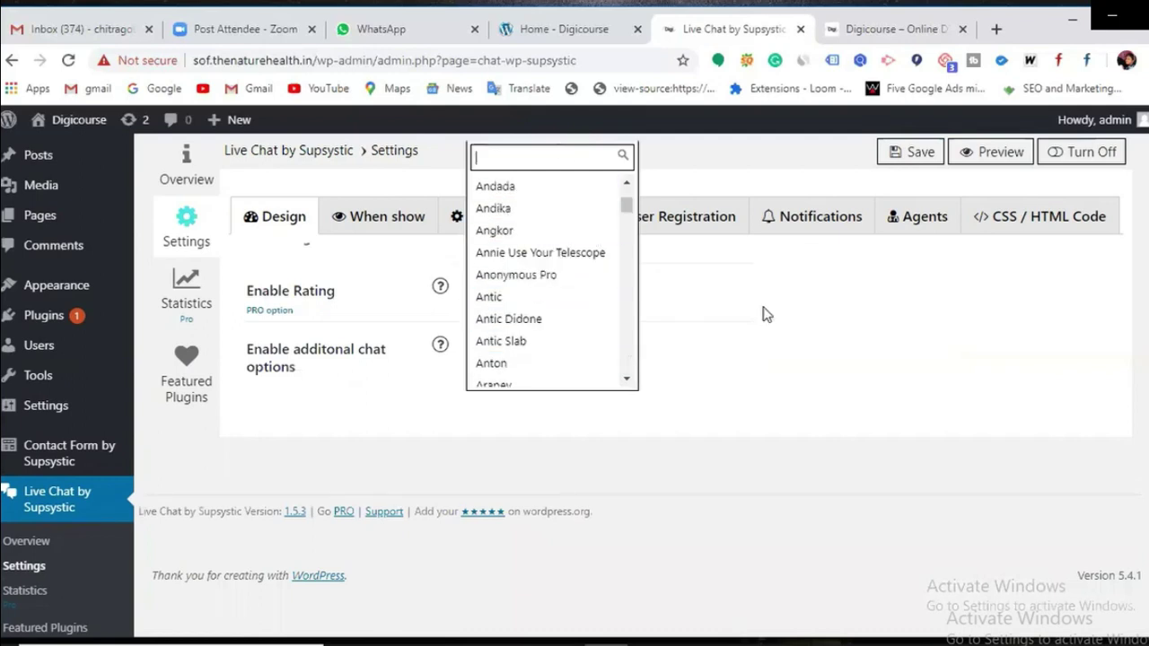
{"action": "left_click", "coordinate": [815, 314]}
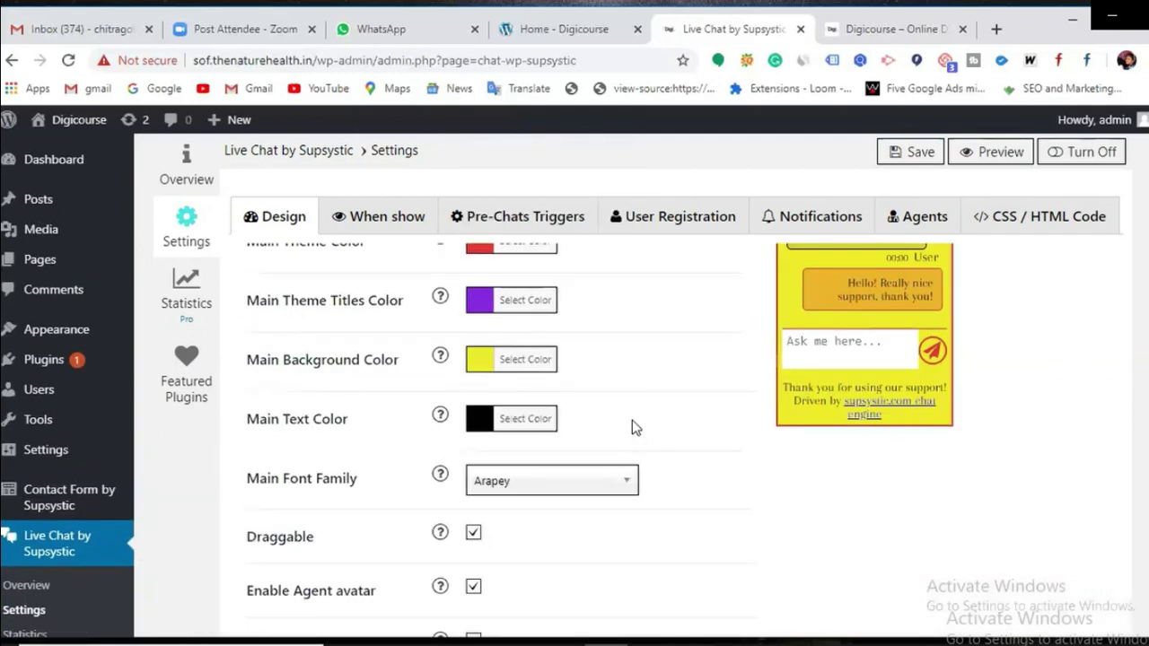
{"action": "scroll", "coordinate": [632, 422], "scroll_direction": "up", "scroll_amount": 1}
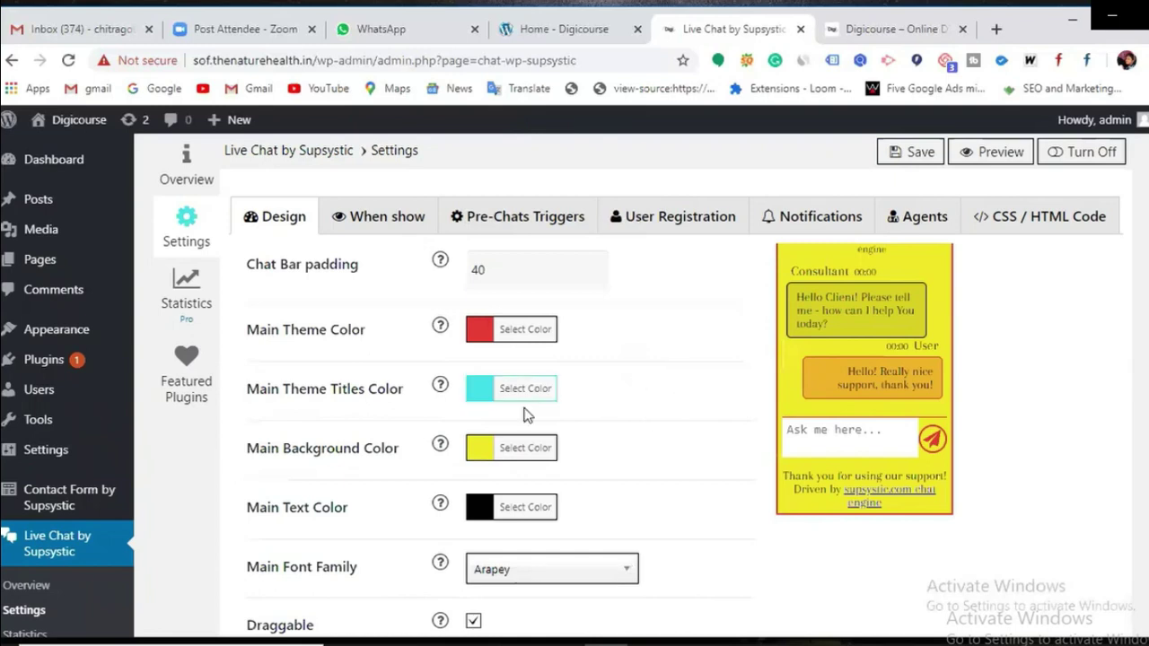
{"action": "scroll", "coordinate": [595, 397], "scroll_direction": "up", "scroll_amount": 3}
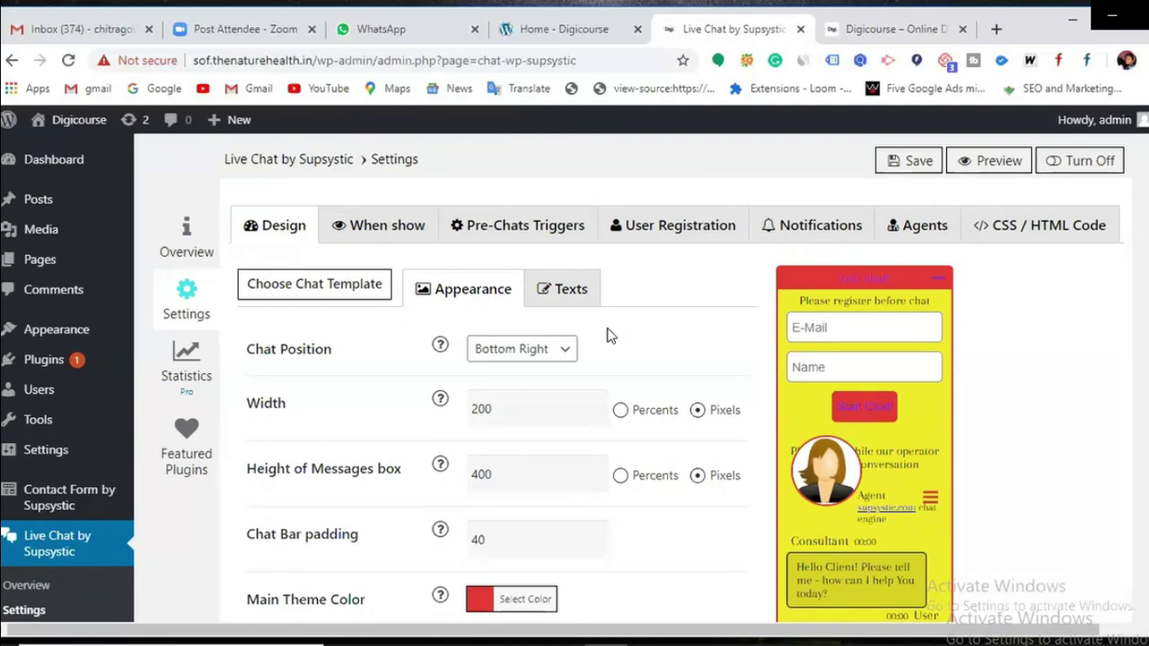
{"action": "left_click", "coordinate": [386, 235]}
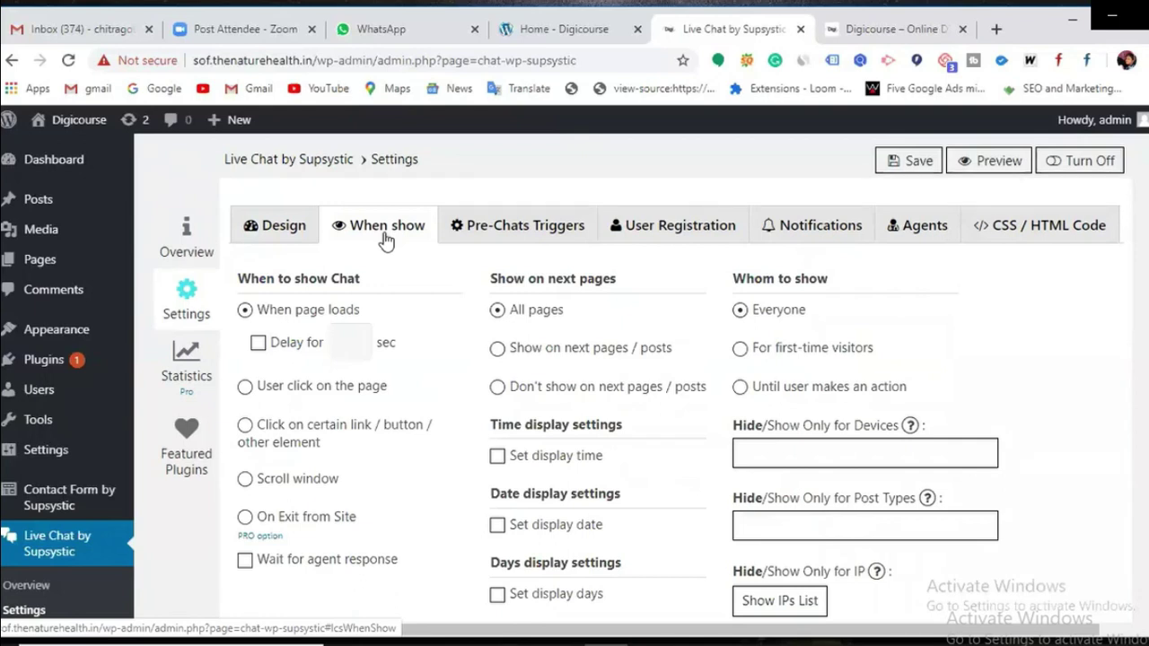
Step: Save the Live Chat When show settings, then return to the Digicourse site
{"action": "left_click", "coordinate": [893, 32]}
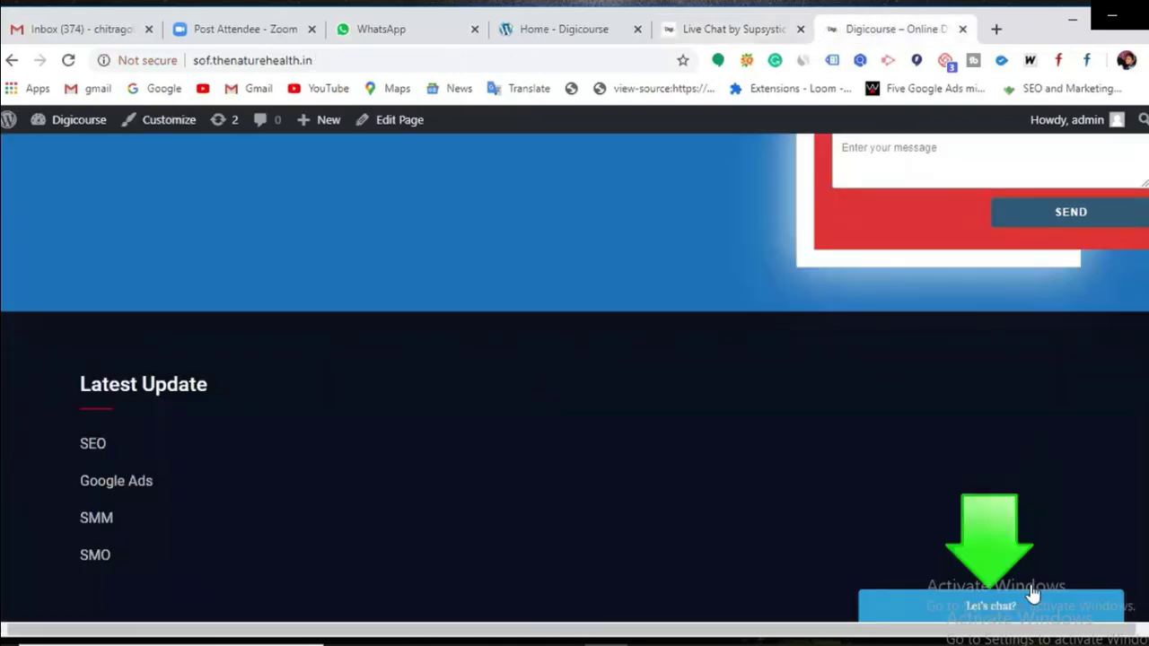
{"action": "left_click", "coordinate": [756, 36]}
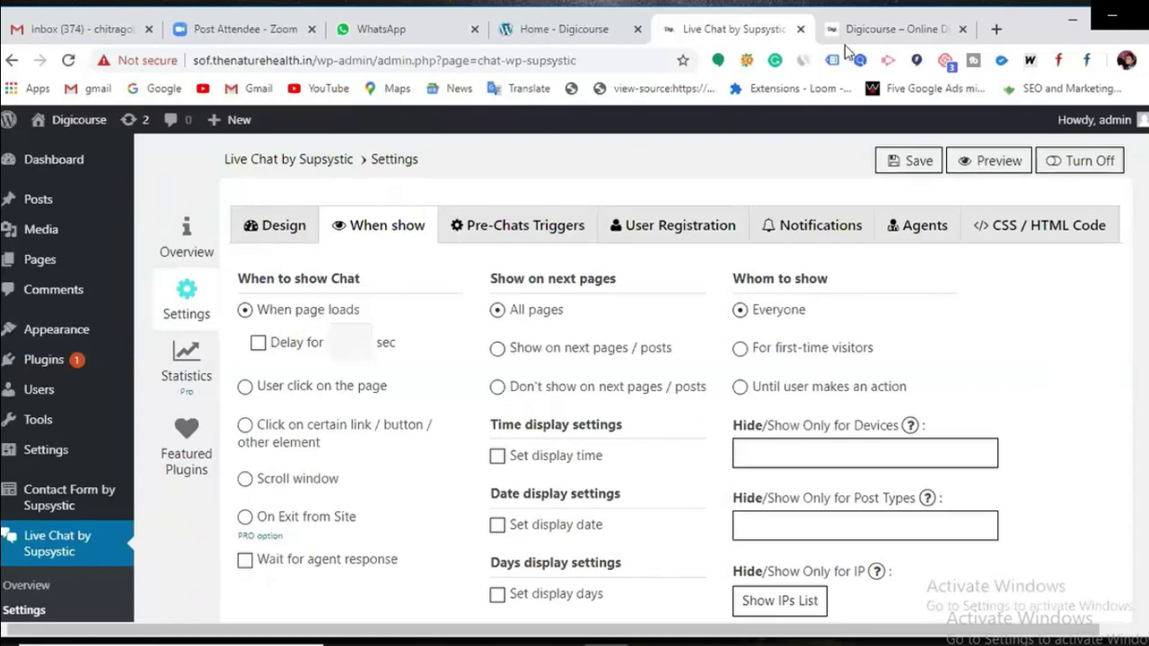
{"action": "left_click", "coordinate": [888, 32]}
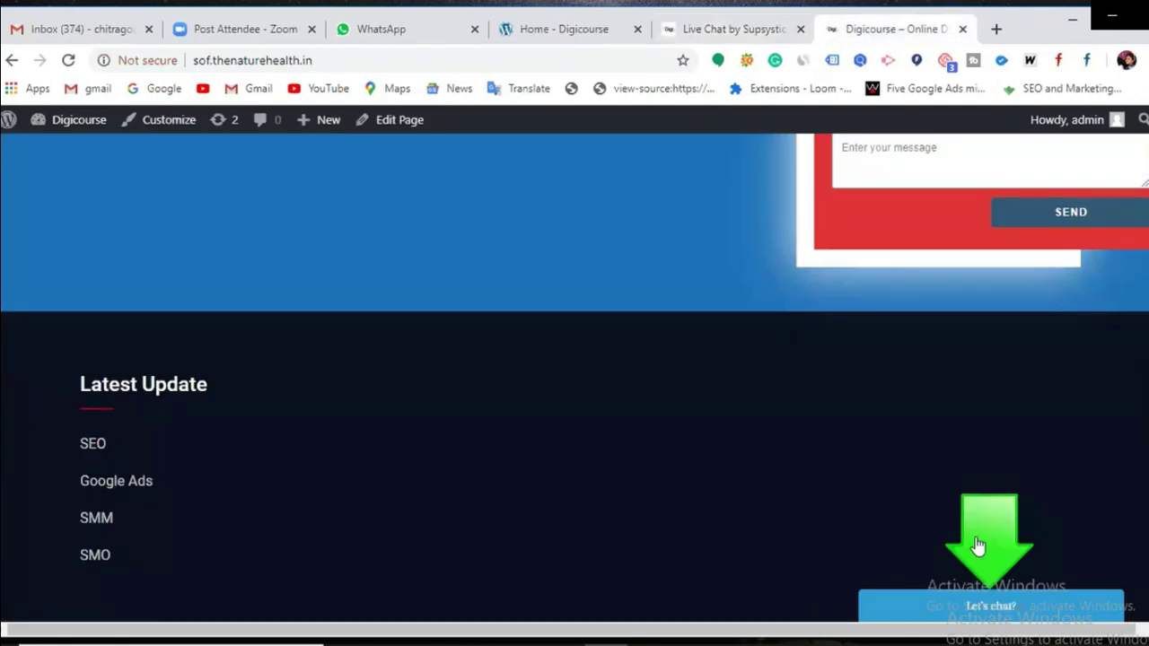
{"action": "left_click", "coordinate": [706, 36]}
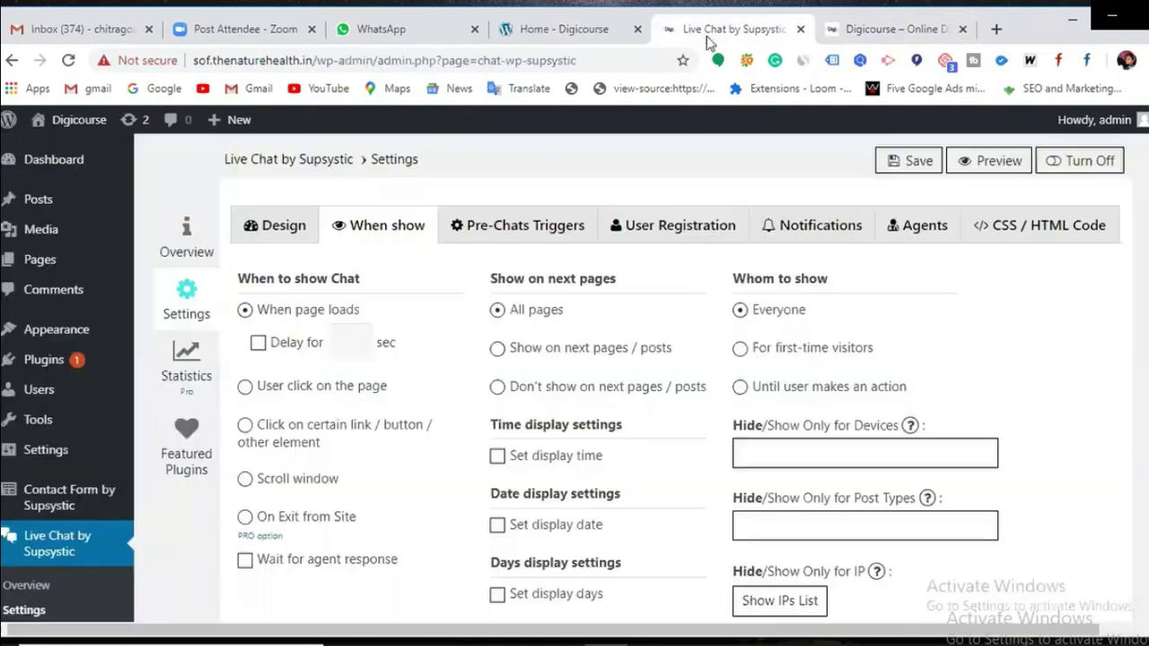
{"action": "left_click", "coordinate": [338, 336]}
{"action": "left_click", "coordinate": [914, 171]}
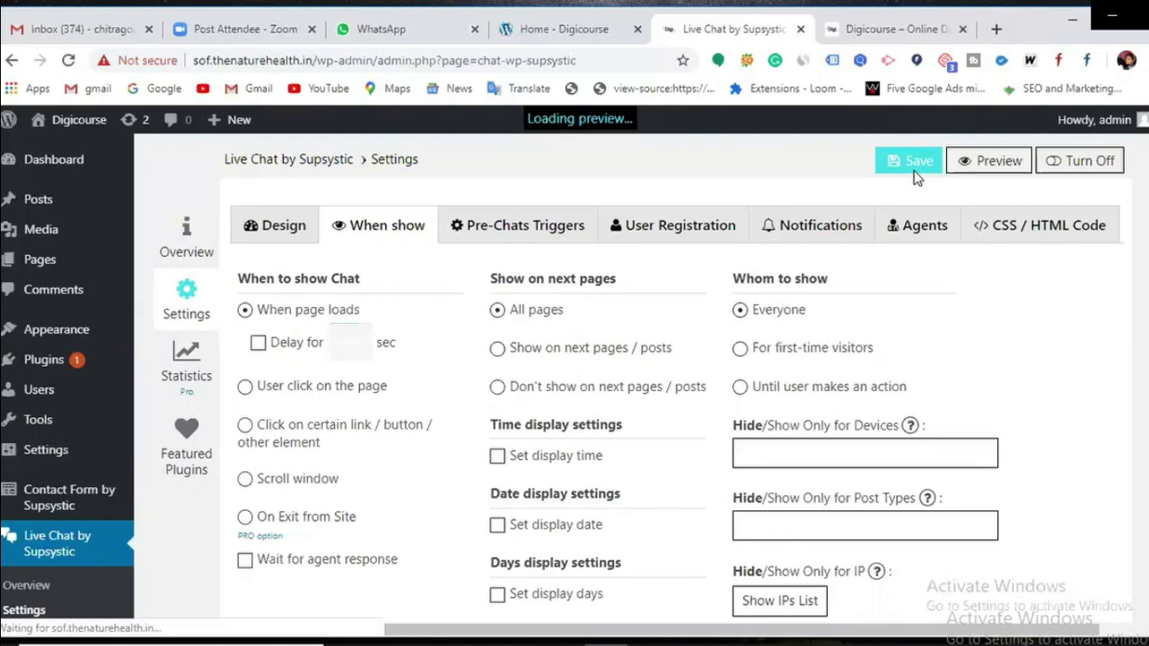
{"action": "left_click", "coordinate": [848, 29]}
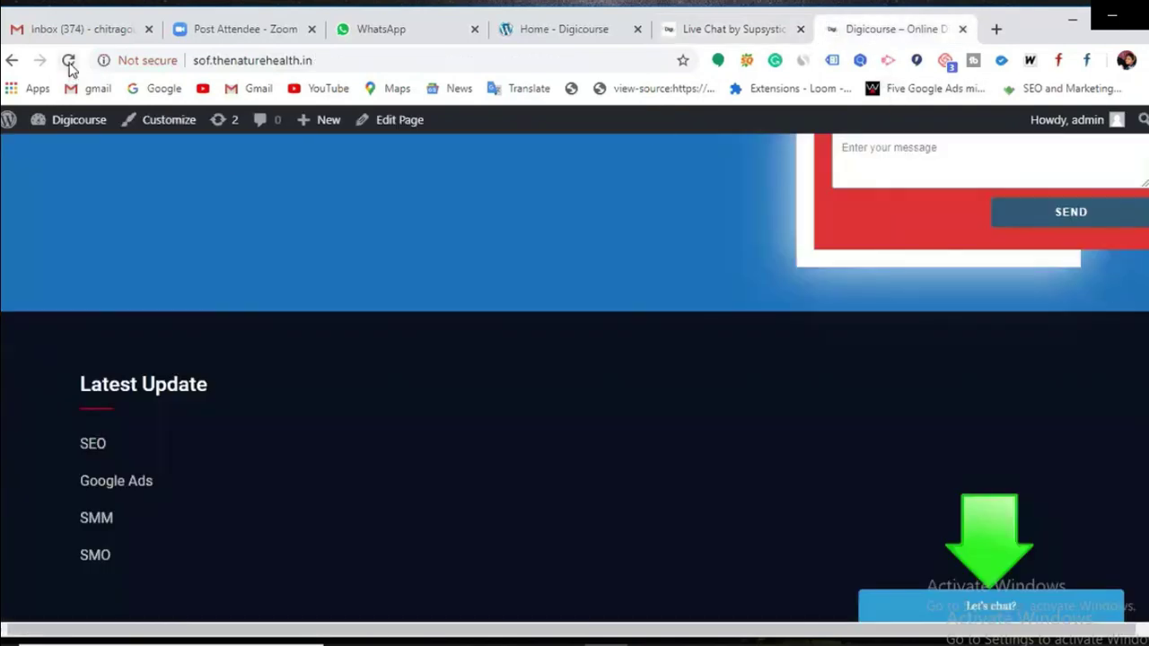
Step: Reload the Digicourse site and try the chat widget's E-Mail and Name registration fields
{"action": "left_click", "coordinate": [69, 65]}
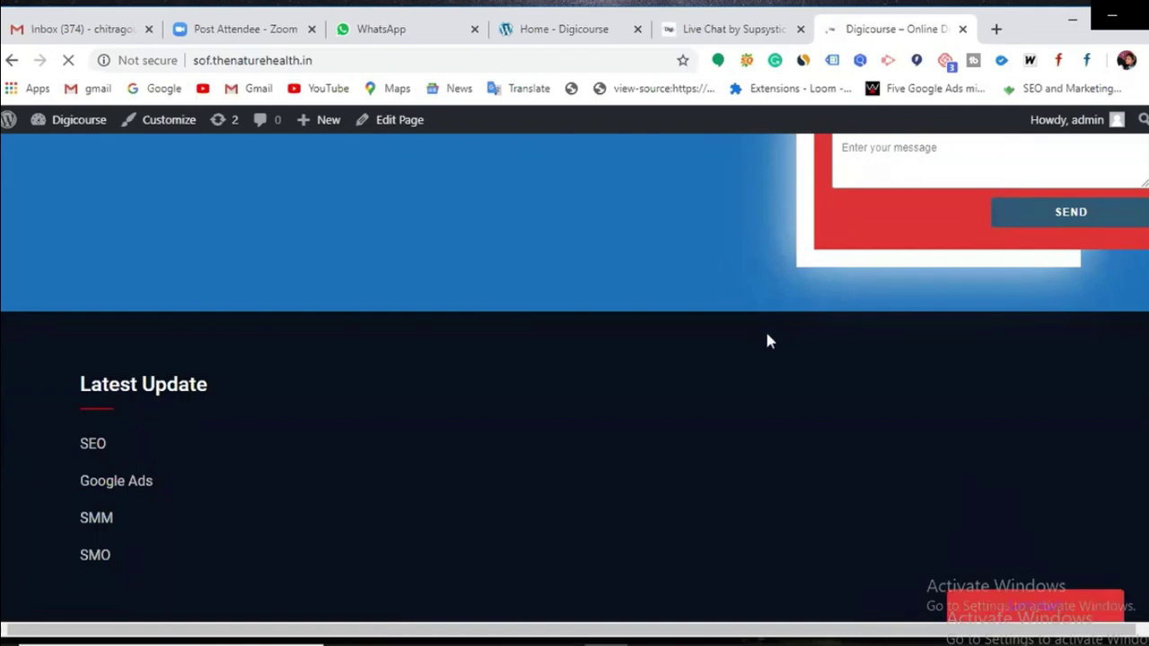
{"action": "left_click", "coordinate": [1036, 609]}
{"action": "left_click", "coordinate": [1015, 509]}
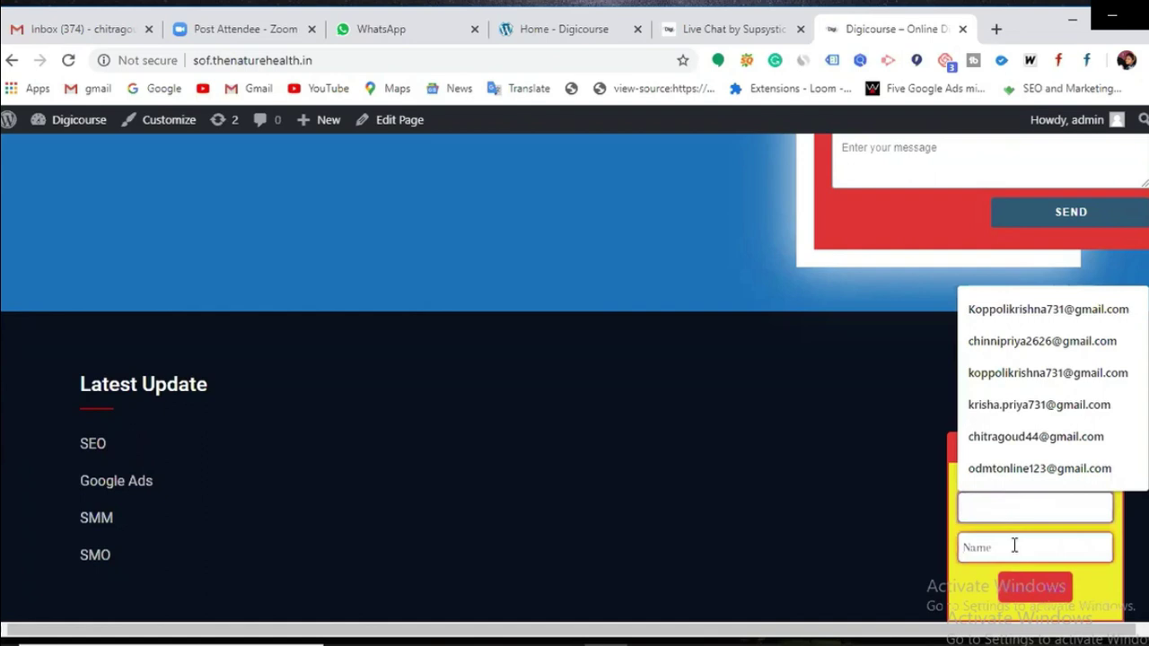
{"action": "left_click", "coordinate": [1014, 545]}
{"action": "left_click", "coordinate": [862, 496]}
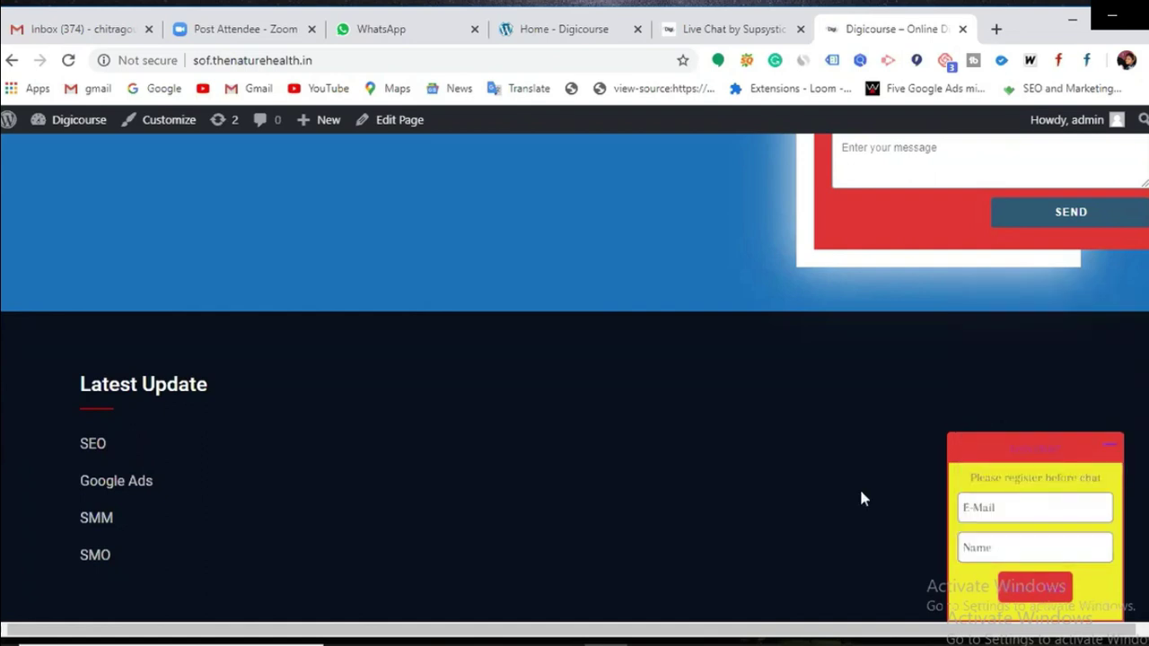
{"action": "left_click", "coordinate": [1018, 538]}
{"action": "left_click", "coordinate": [1022, 521]}
{"action": "left_click", "coordinate": [732, 29]}
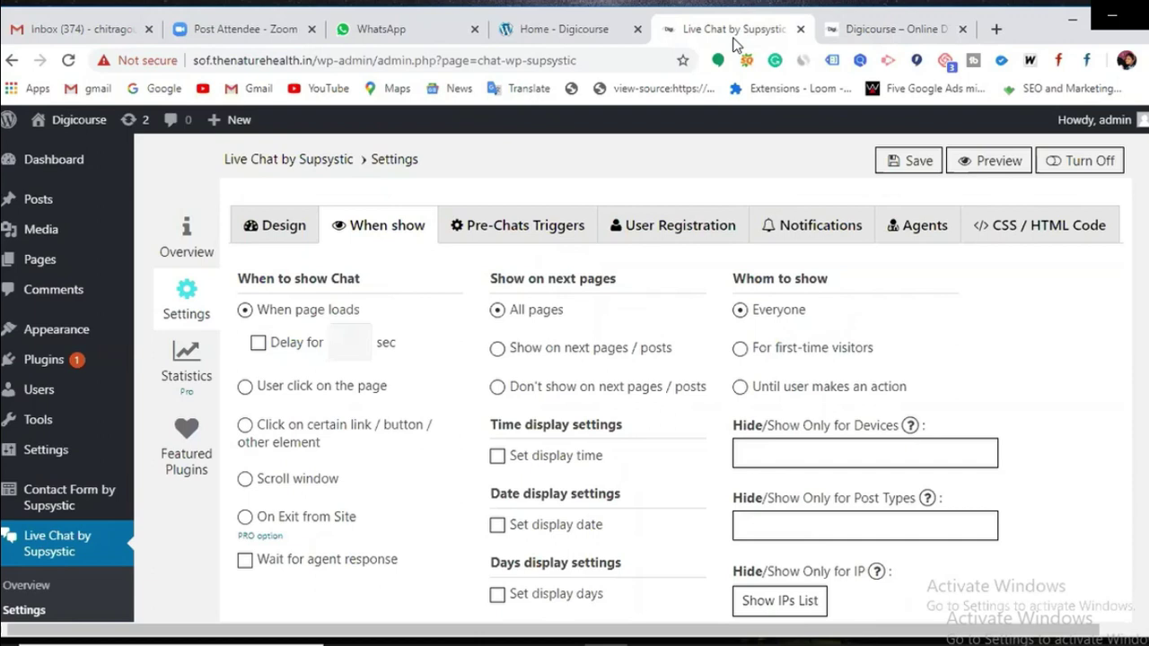
Step: Open the Live Chat Dashboard from the admin sidebar to see the pending visitor chat
{"action": "scroll", "coordinate": [54, 556], "scroll_direction": "down", "scroll_amount": 2}
{"action": "scroll", "coordinate": [49, 579], "scroll_direction": "down", "scroll_amount": 1}
{"action": "left_click", "coordinate": [61, 583]}
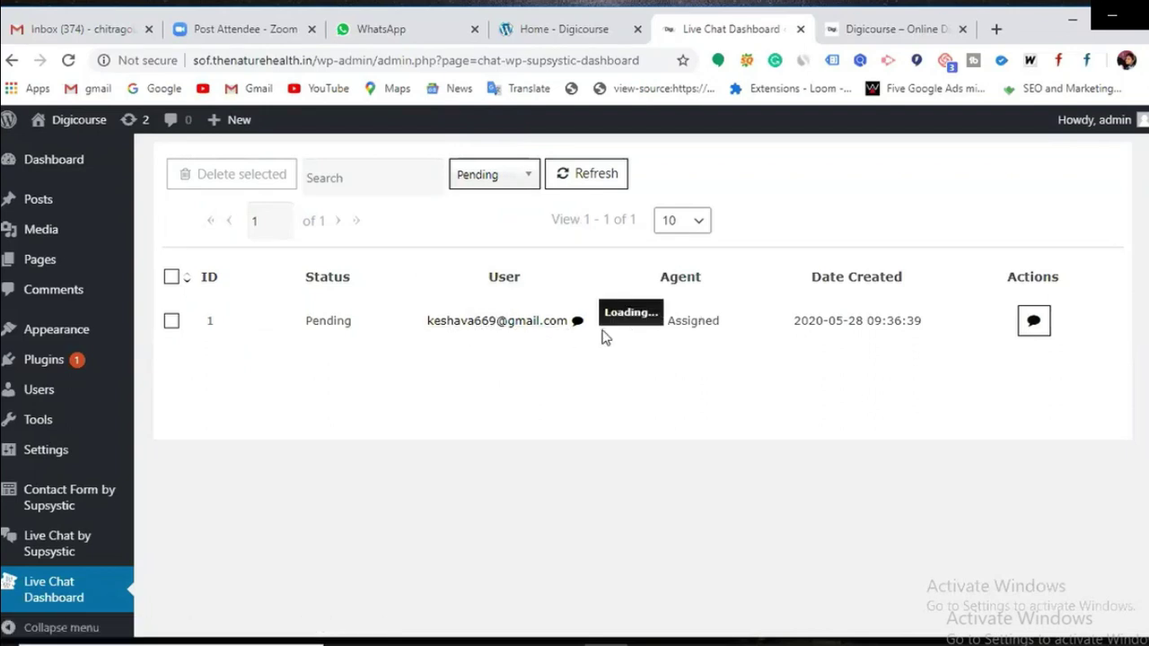
Step: Open the pending session's chat window and send the visitor the greeting 'hi'
{"action": "left_click", "coordinate": [1037, 328]}
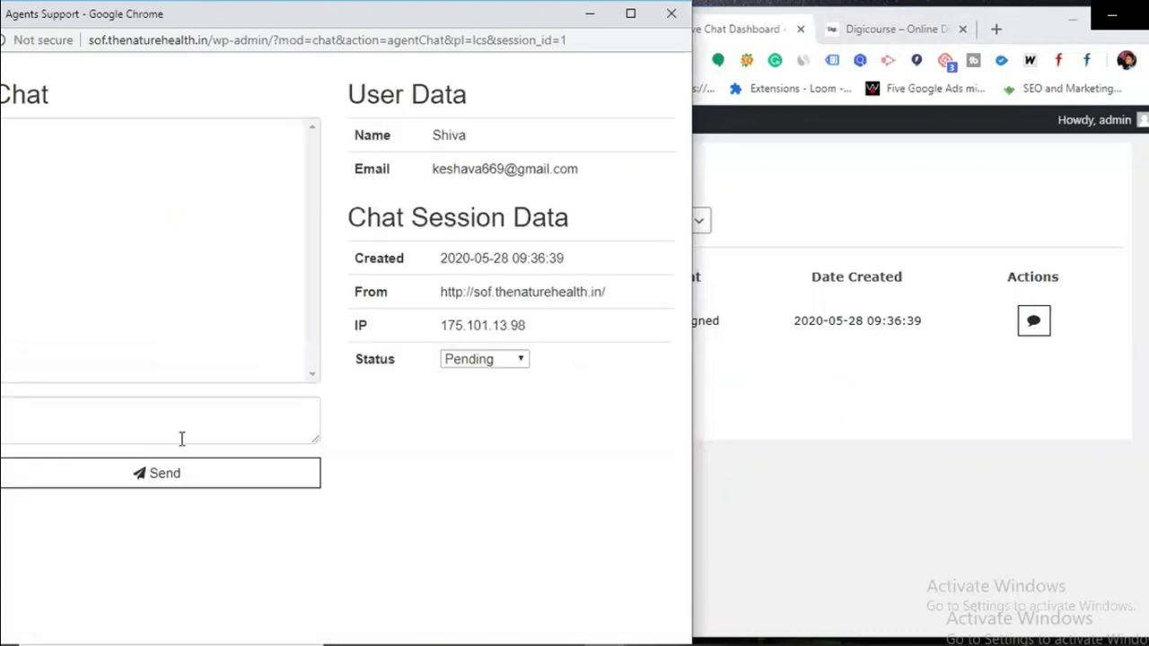
{"action": "left_click", "coordinate": [95, 419]}
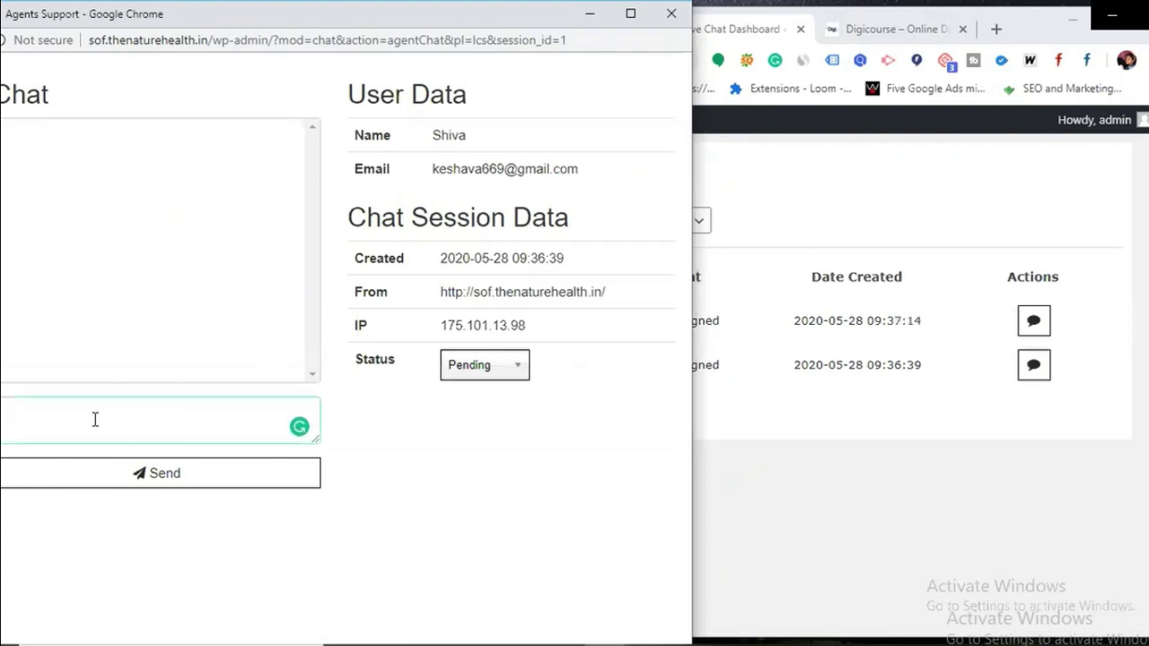
{"action": "type", "text": "hi"}
{"action": "left_click", "coordinate": [97, 474]}
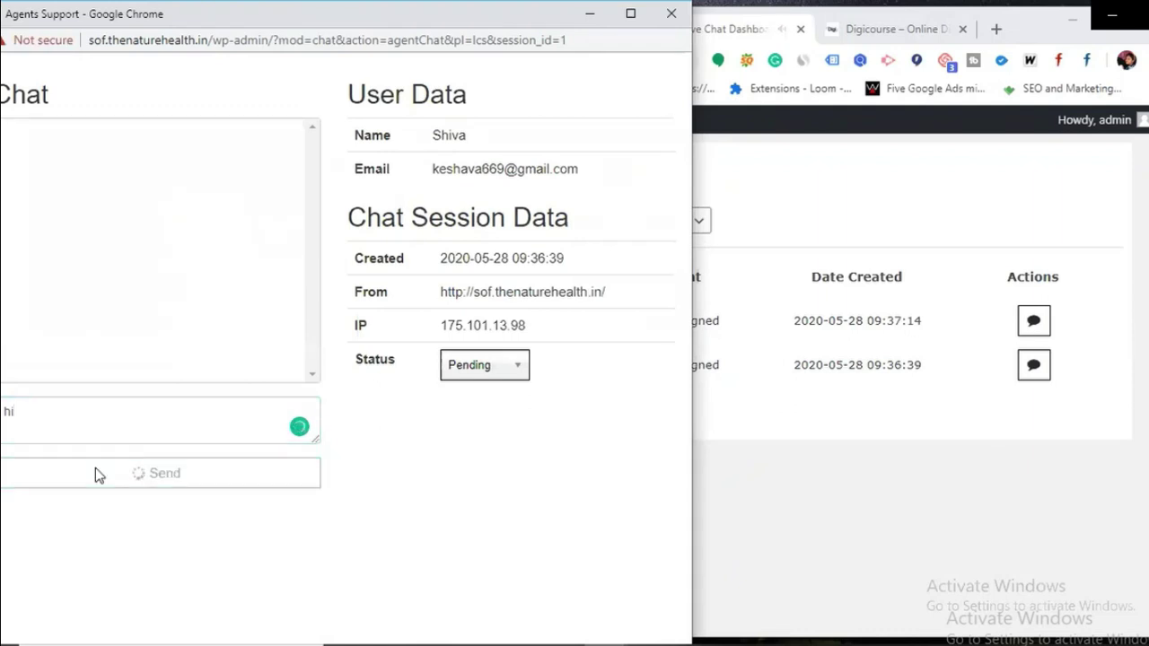
Step: Send the follow-up reply 'How may i help you?' to the visitor
{"action": "left_click", "coordinate": [104, 419]}
{"action": "type", "text": "Ho"}
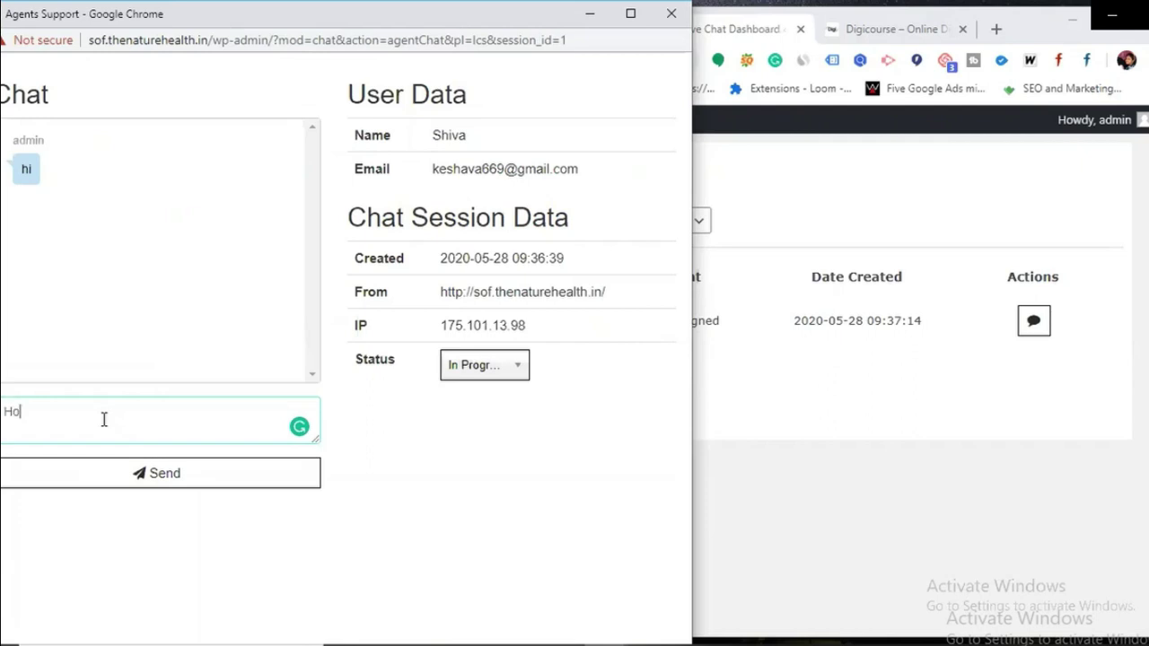
{"action": "type", "text": "w may i help yo"}
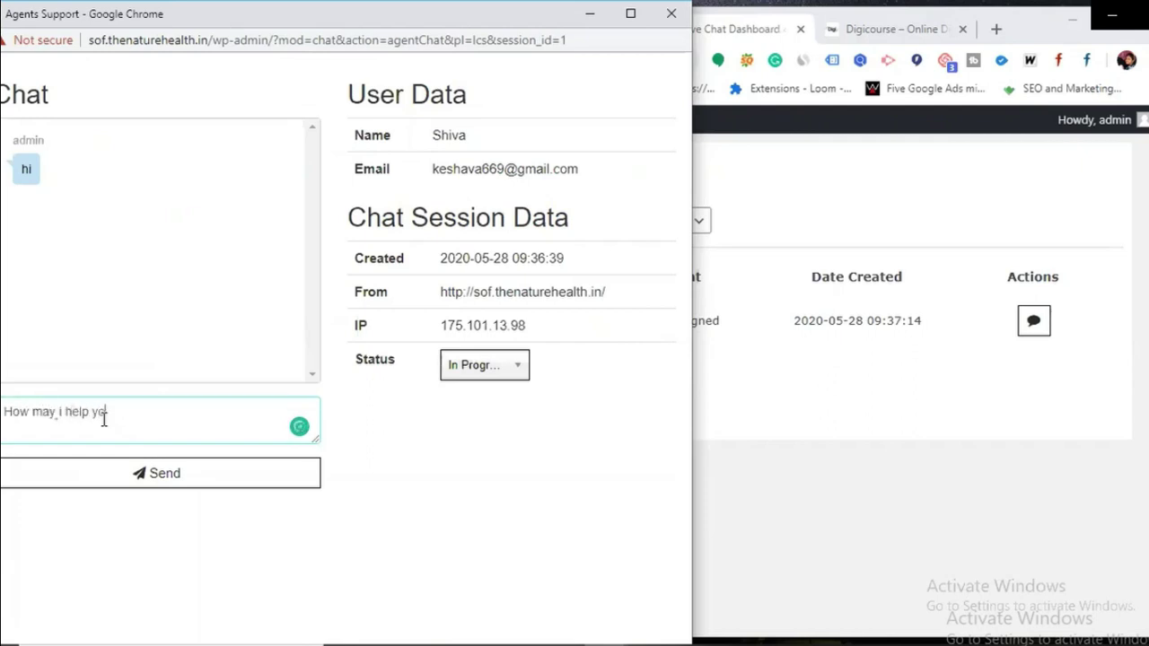
{"action": "type", "text": "u?"}
{"action": "key", "text": "Return"}
{"action": "left_click", "coordinate": [160, 485]}
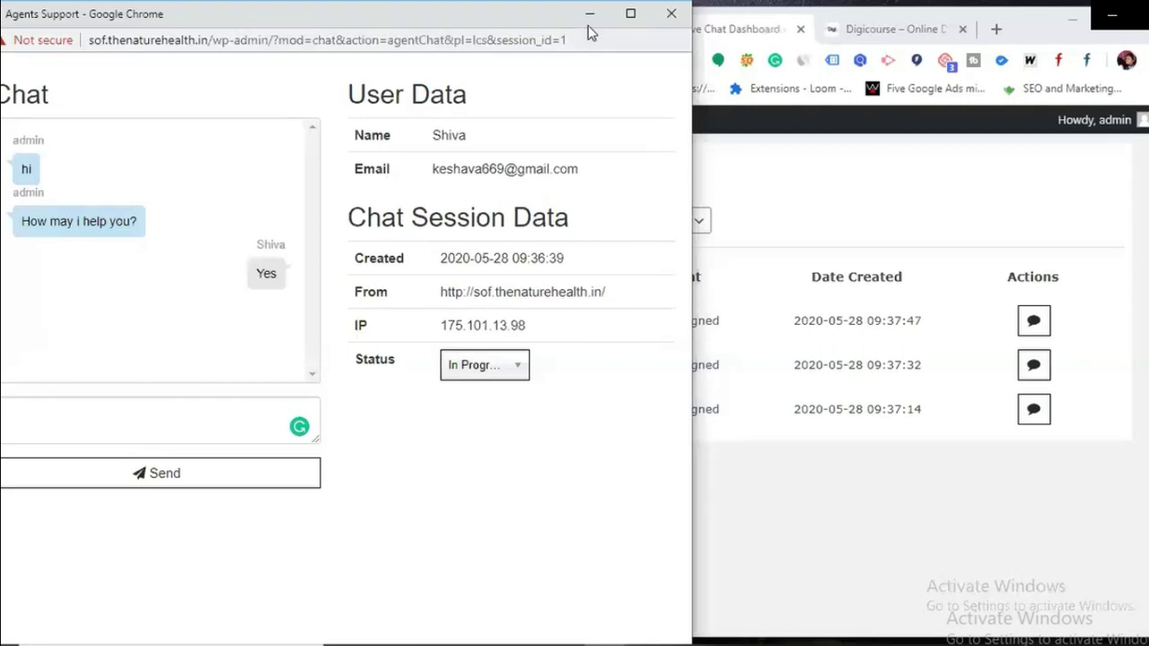
{"action": "left_click", "coordinate": [177, 410]}
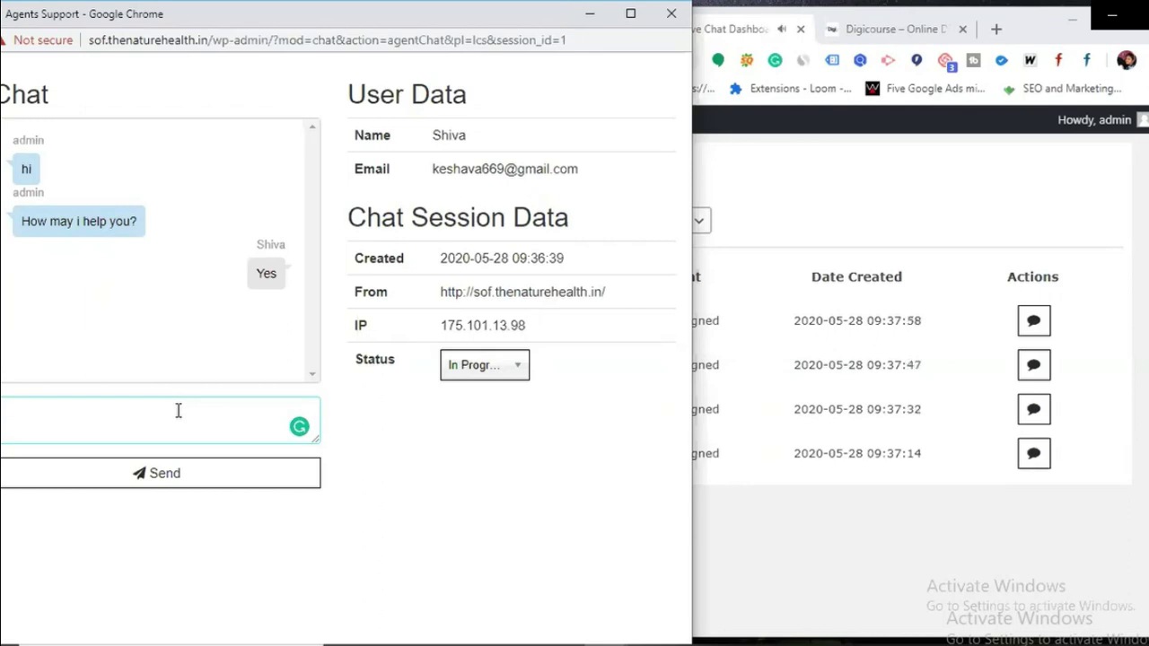
Step: Minimize the agent chat, check the Digicourse site, and return to the Live Chat Dashboard
{"action": "left_click", "coordinate": [590, 14]}
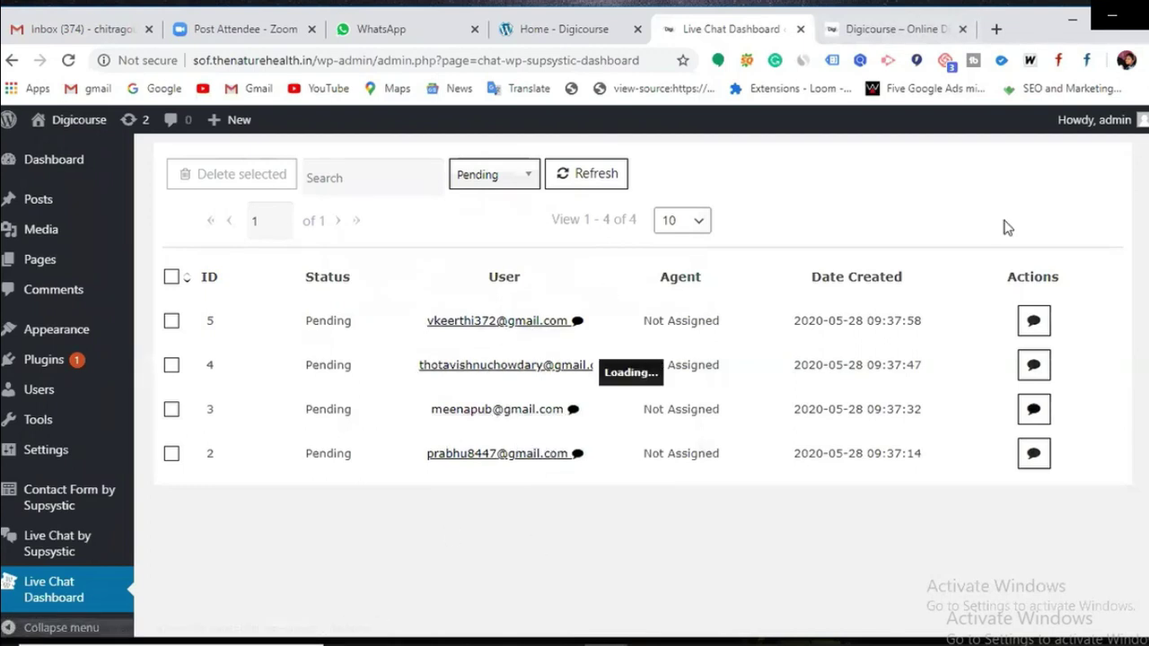
{"action": "left_click", "coordinate": [919, 40]}
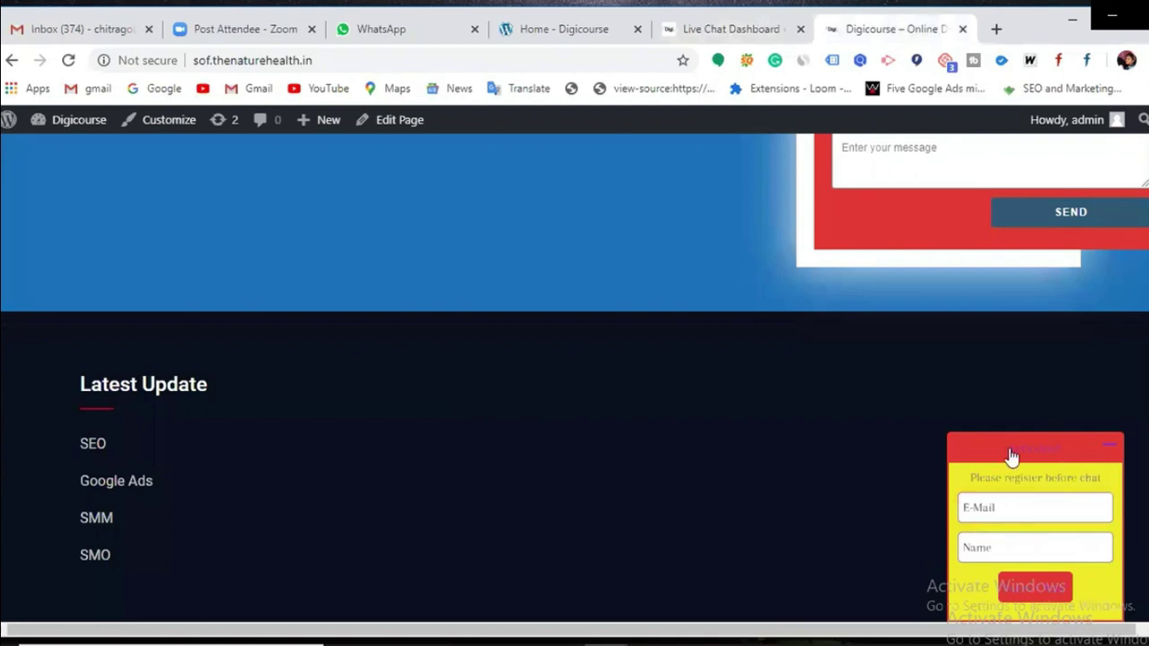
{"action": "left_click", "coordinate": [715, 34]}
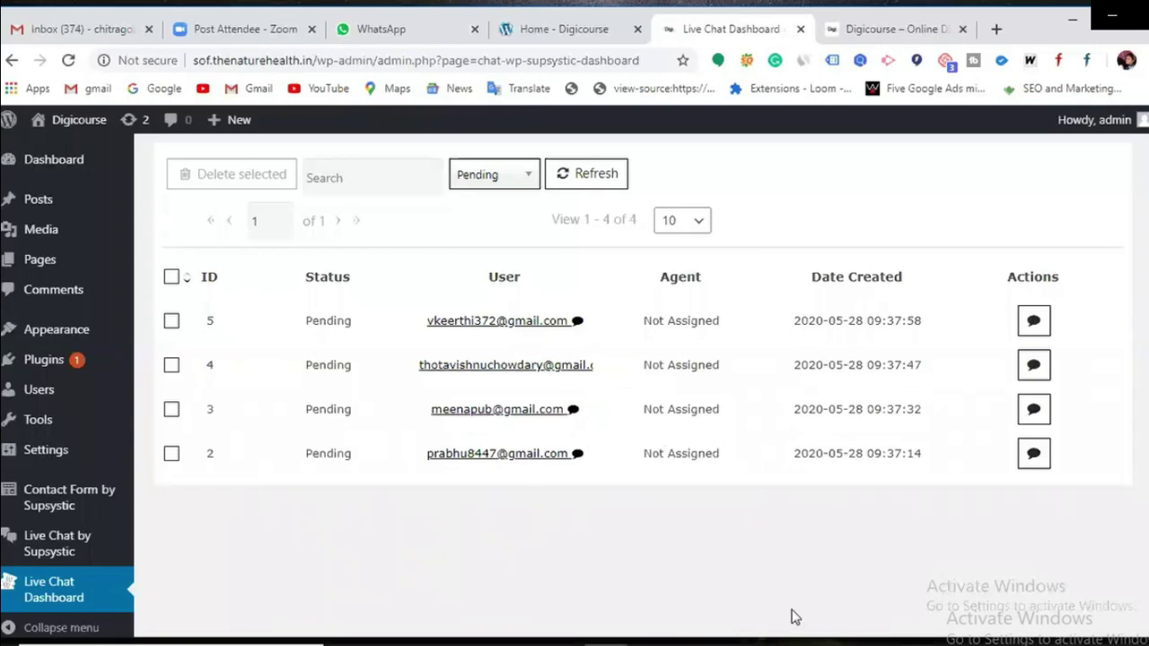
Step: Add 'chat bot' on a new line below 'live chat' in the untitled notes
{"action": "mouse_move", "coordinate": [693, 641]}
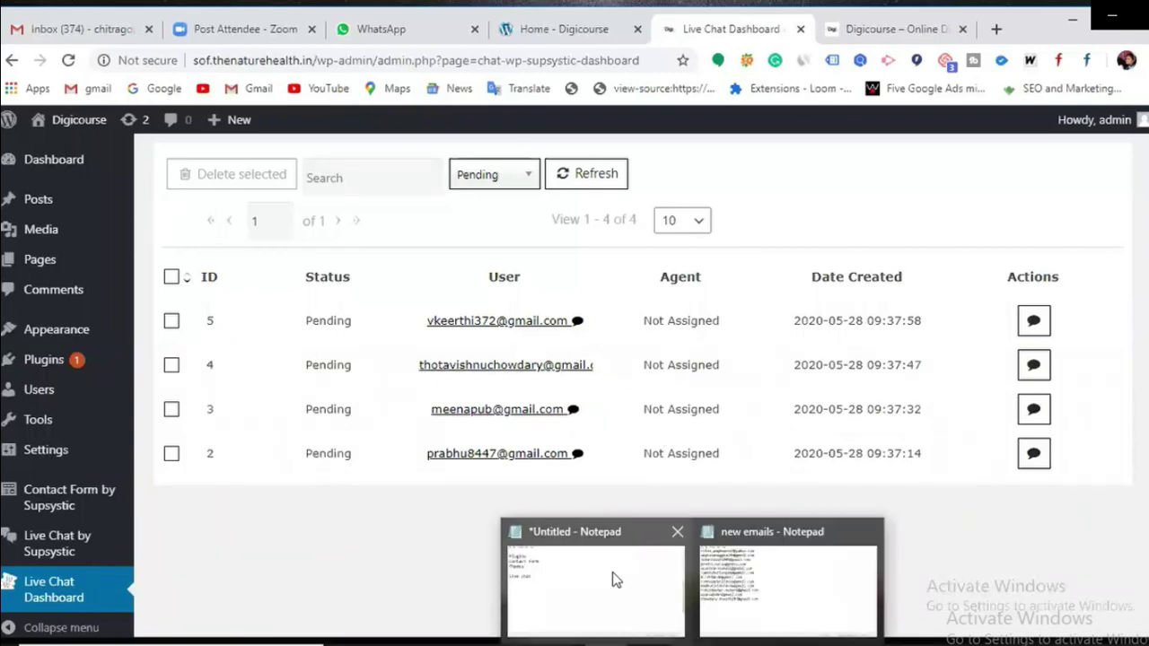
{"action": "left_click", "coordinate": [613, 571]}
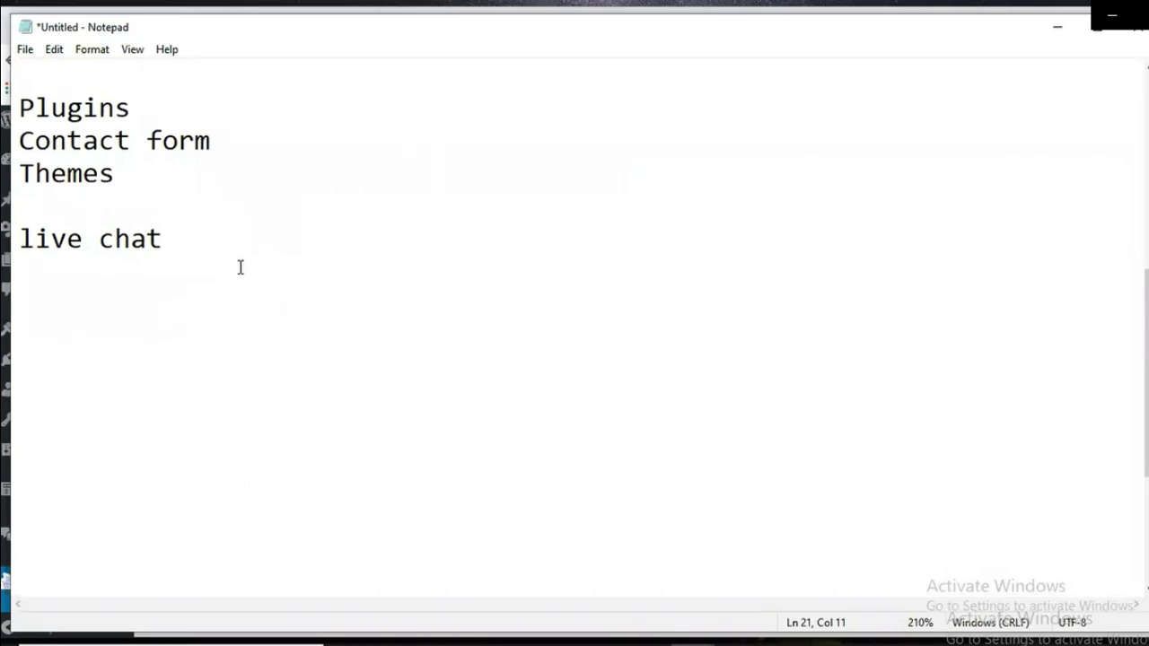
{"action": "key", "text": "Return"}
{"action": "type", "text": "chat "}
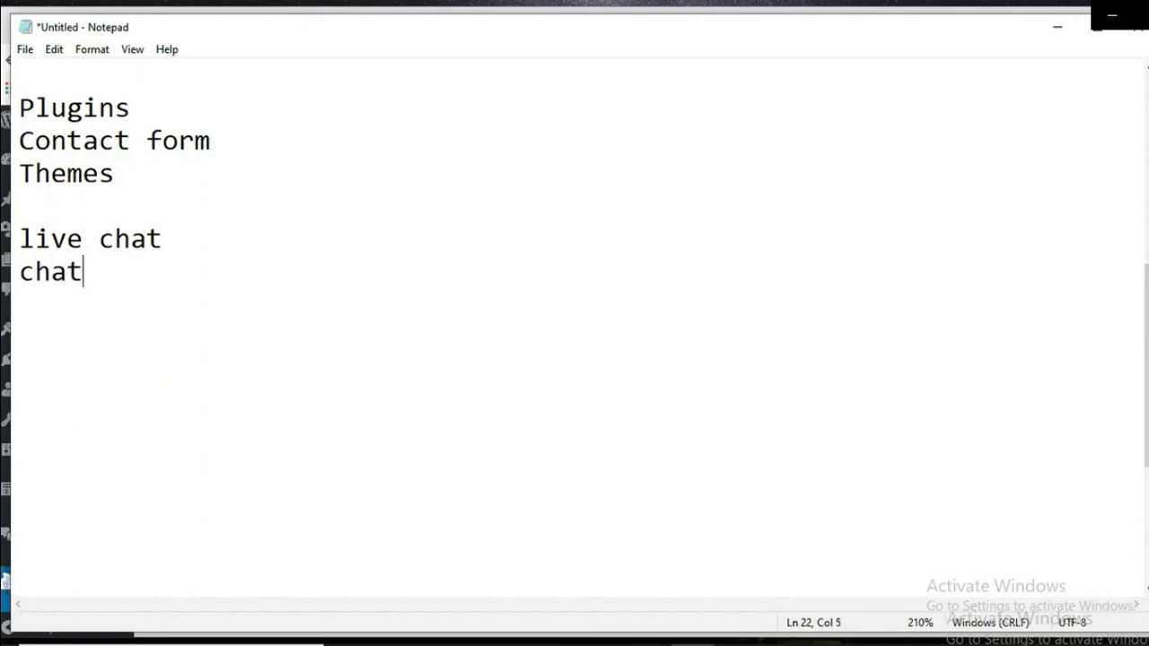
{"action": "type", "text": "bot"}
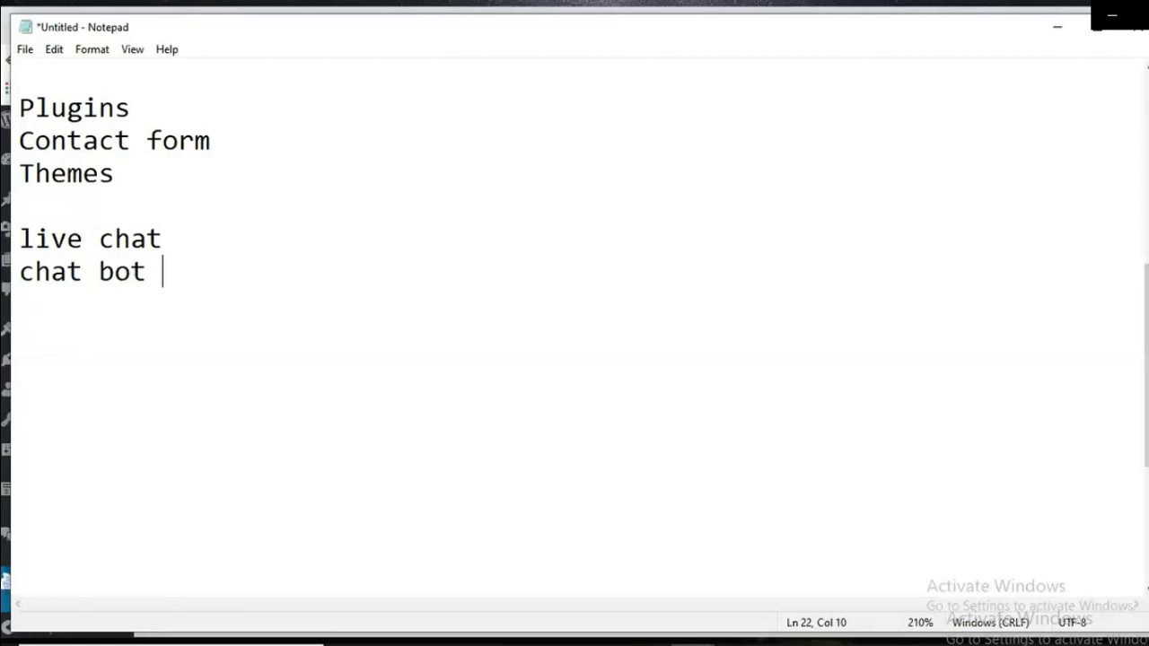
Step: Leave Notepad and go to Plugins > Add New in the WordPress admin
{"action": "left_click", "coordinate": [1052, 40]}
{"action": "mouse_move", "coordinate": [49, 509]}
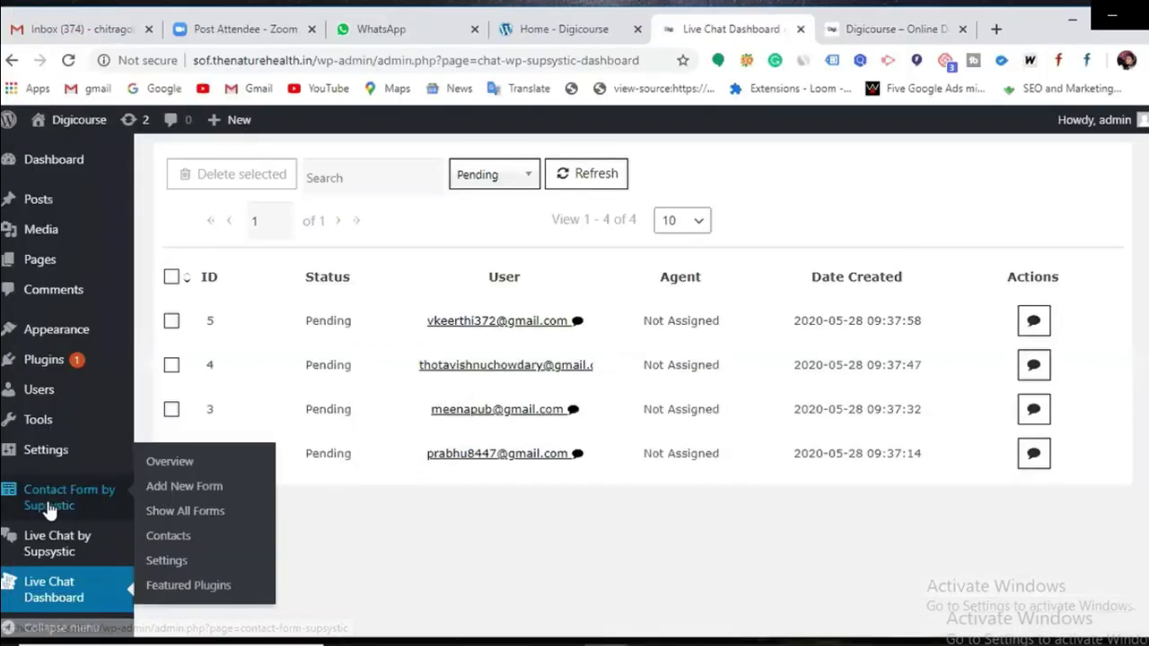
{"action": "mouse_move", "coordinate": [59, 366]}
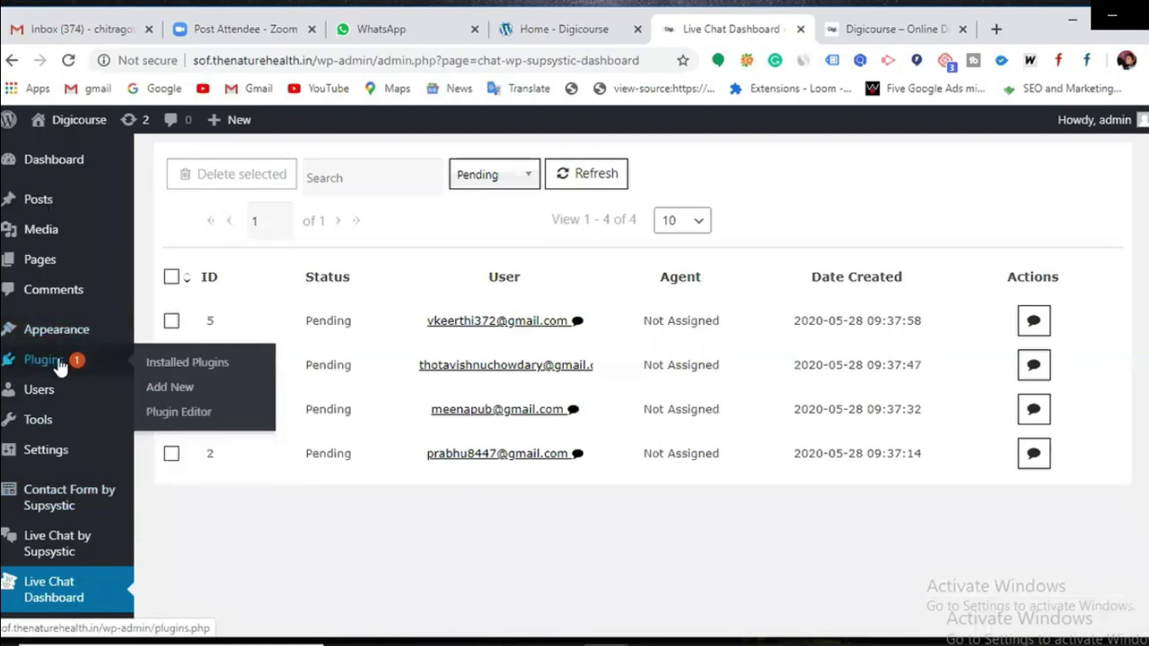
{"action": "left_click", "coordinate": [59, 367]}
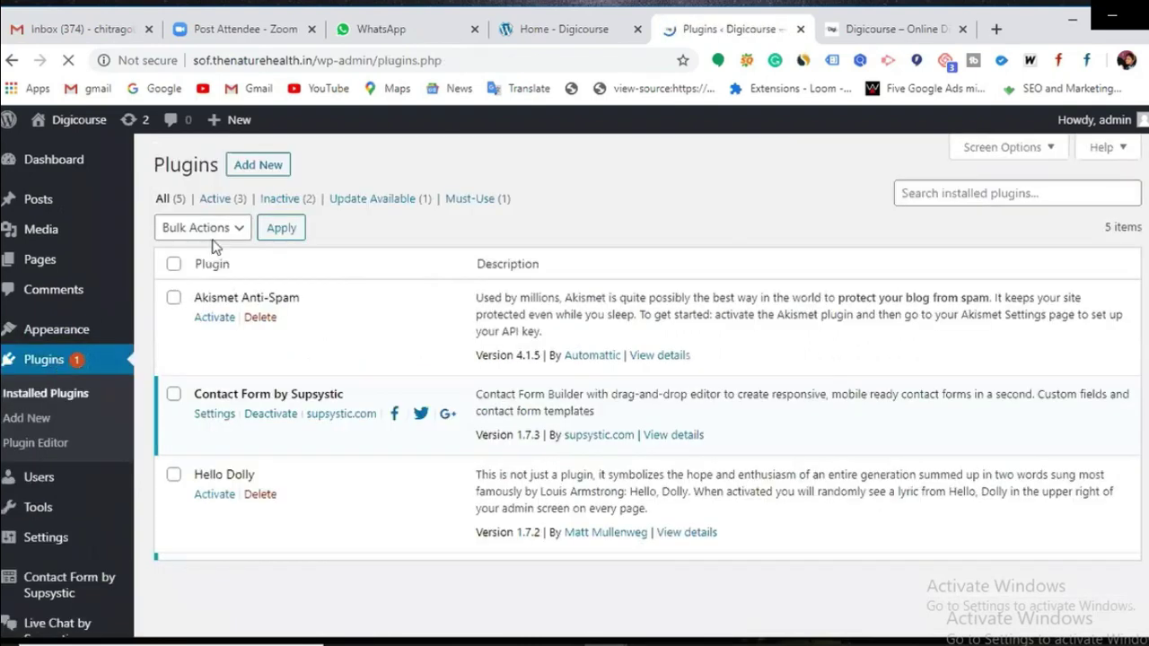
{"action": "left_click", "coordinate": [255, 168]}
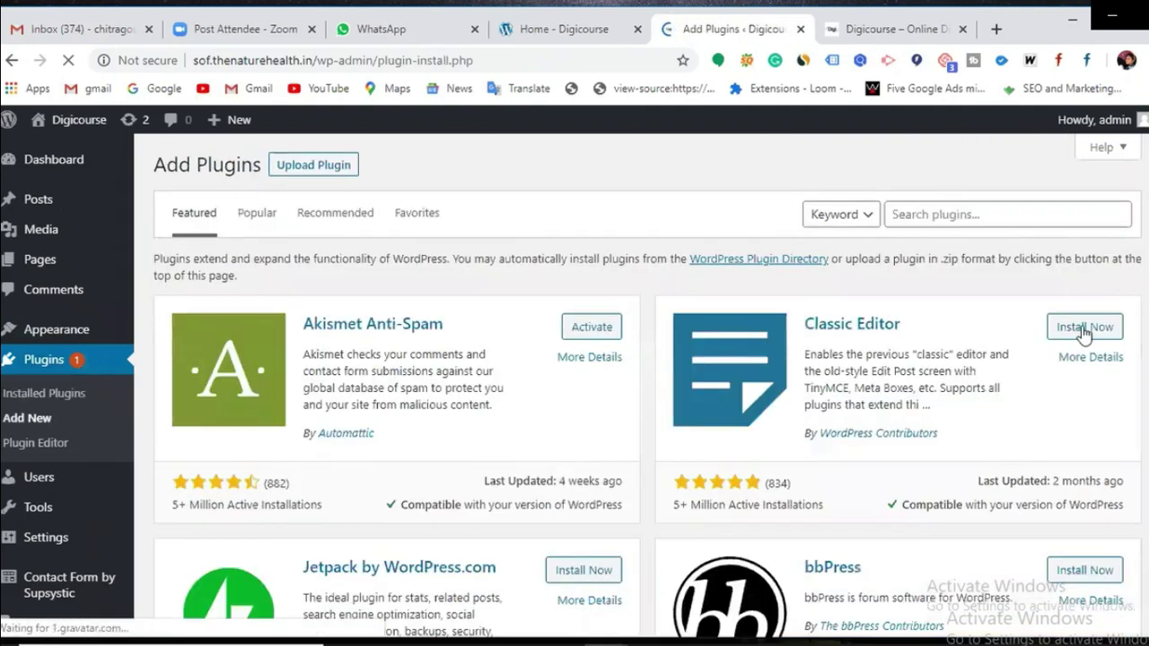
Step: Search plugins for 'chat bot' and install the Collect.chat chatbot plugin
{"action": "left_click", "coordinate": [924, 215]}
{"action": "type", "text": "c"}
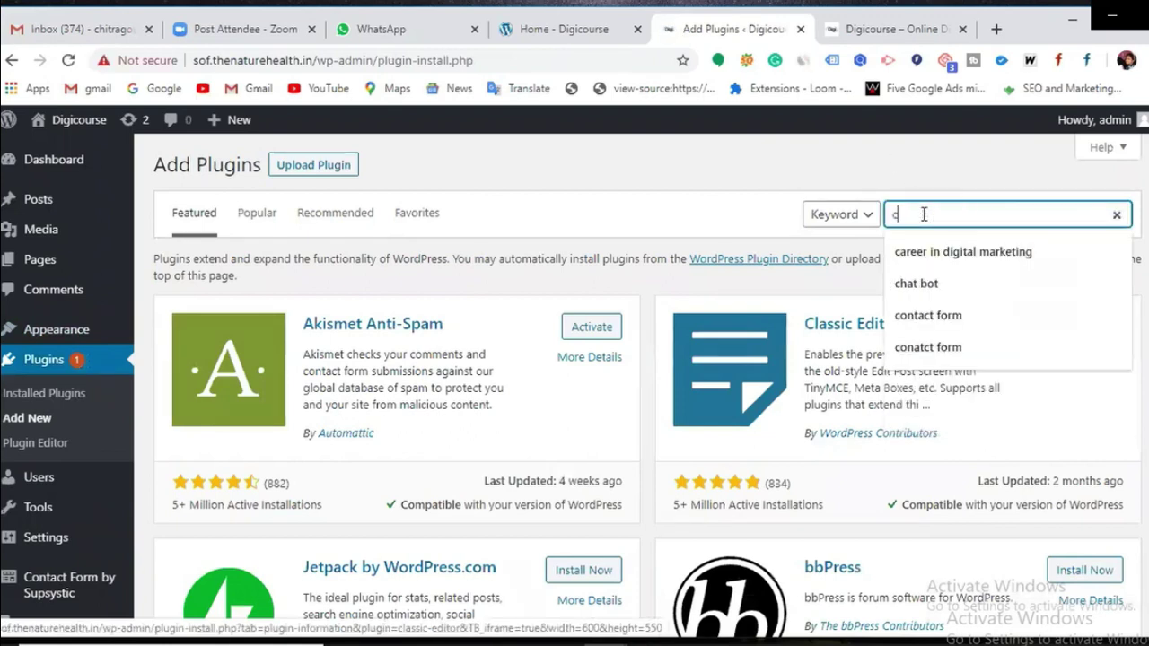
{"action": "type", "text": "hat bo"}
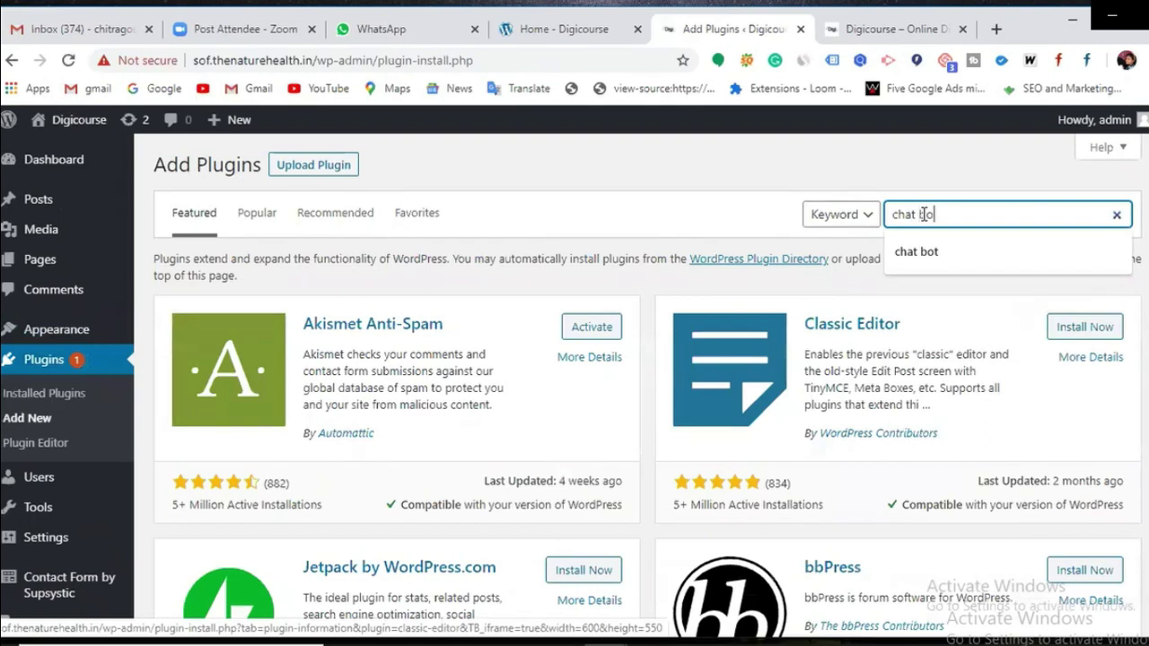
{"action": "type", "text": "t"}
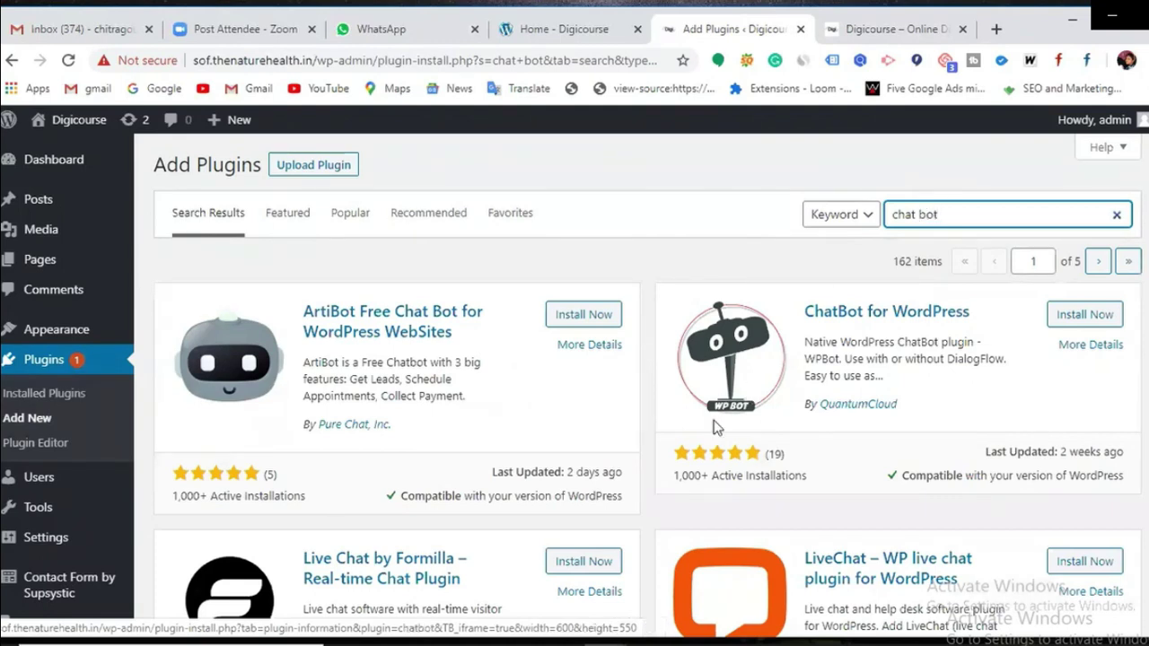
{"action": "scroll", "coordinate": [679, 441], "scroll_direction": "down", "scroll_amount": 1}
{"action": "scroll", "coordinate": [533, 506], "scroll_direction": "down", "scroll_amount": 4}
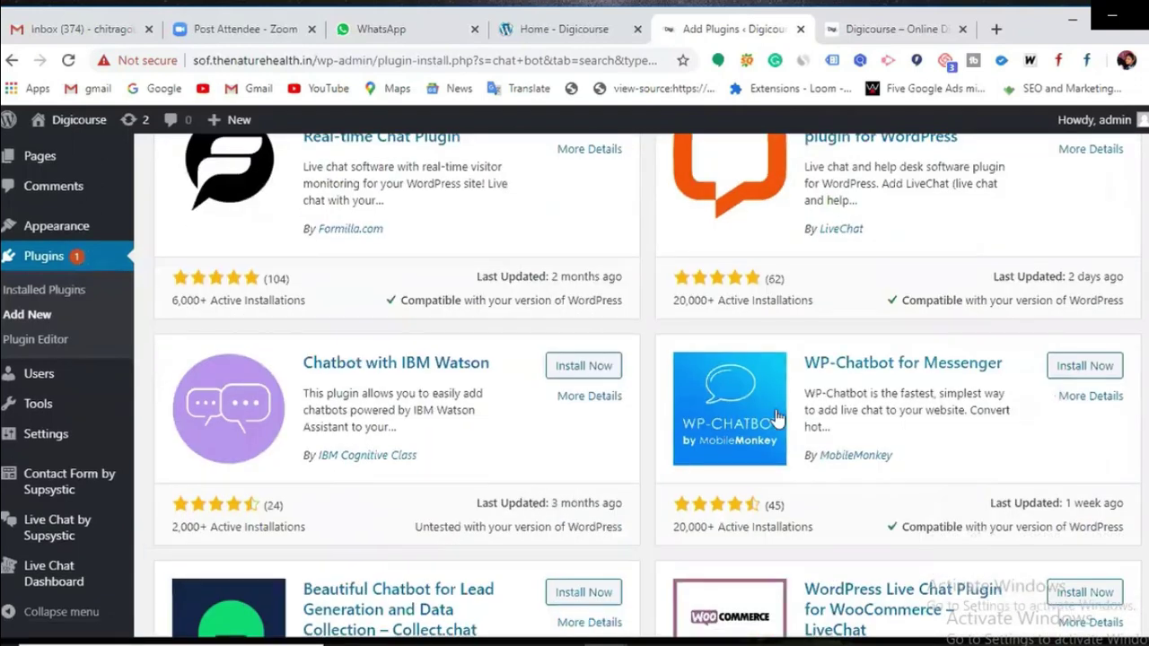
{"action": "scroll", "coordinate": [384, 389], "scroll_direction": "down", "scroll_amount": 1}
{"action": "scroll", "coordinate": [384, 389], "scroll_direction": "down", "scroll_amount": 1}
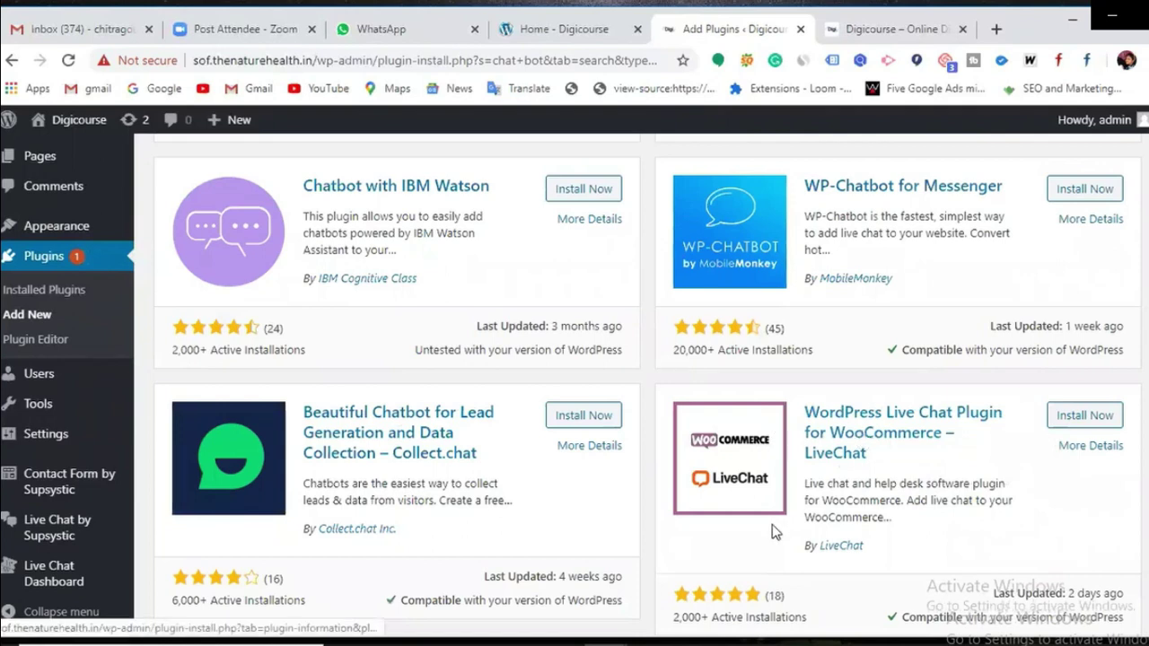
{"action": "scroll", "coordinate": [772, 436], "scroll_direction": "down", "scroll_amount": 2}
{"action": "scroll", "coordinate": [636, 549], "scroll_direction": "up", "scroll_amount": 1}
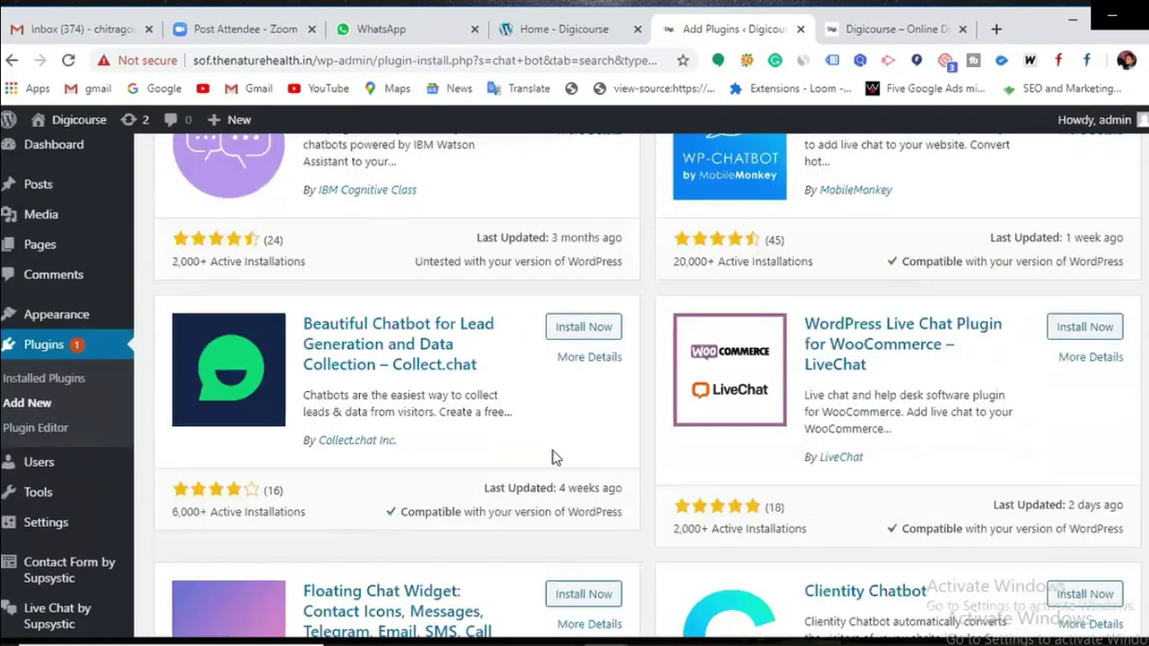
{"action": "scroll", "coordinate": [566, 476], "scroll_direction": "up", "scroll_amount": 1}
{"action": "left_click", "coordinate": [582, 420]}
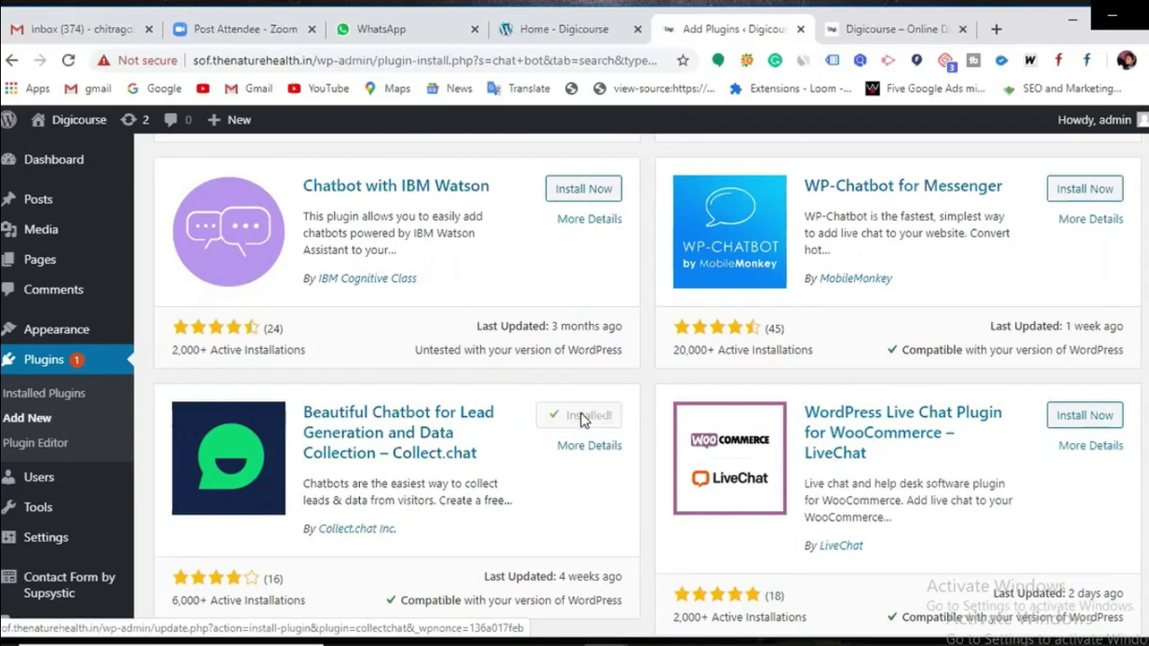
Step: Activate the Collect.chat plugin and open its 'Create a free account' signup page
{"action": "left_click", "coordinate": [581, 419]}
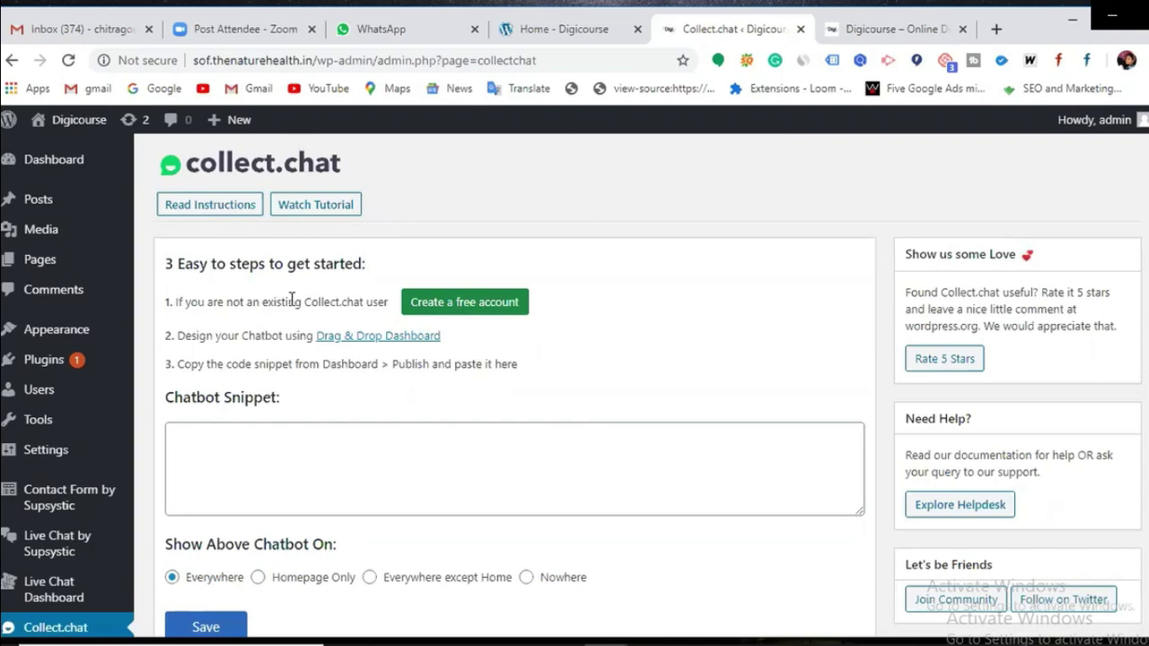
{"action": "left_click", "coordinate": [439, 305]}
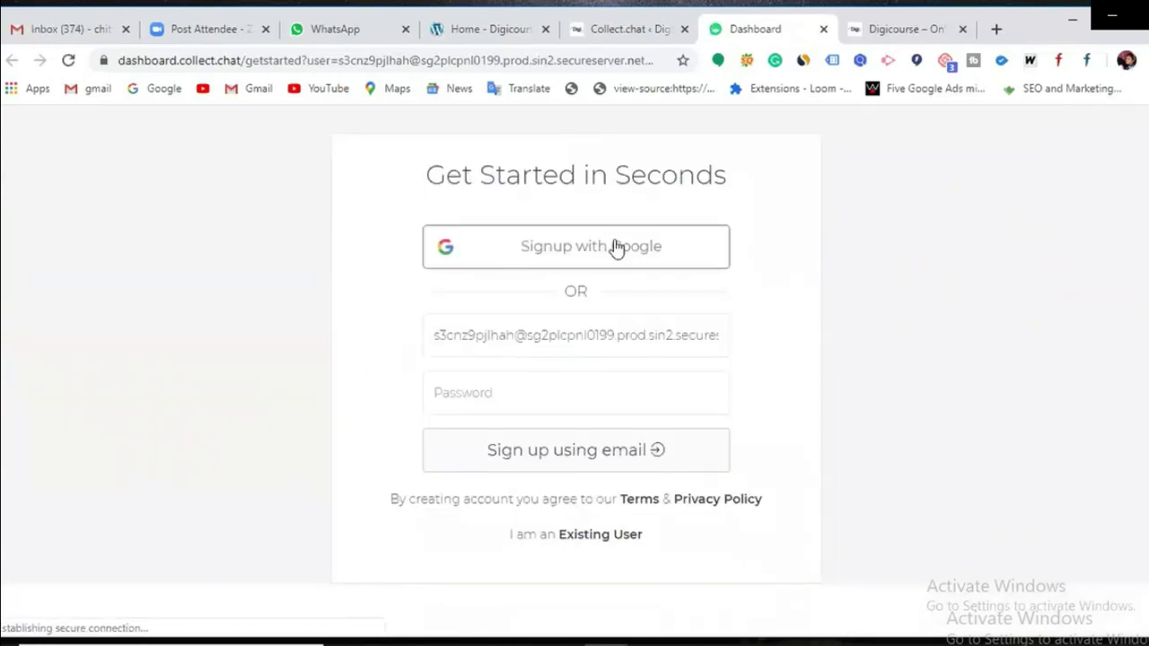
Step: Sign up for Collect.chat with Google, choosing the account from the account chooser
{"action": "left_click", "coordinate": [567, 252]}
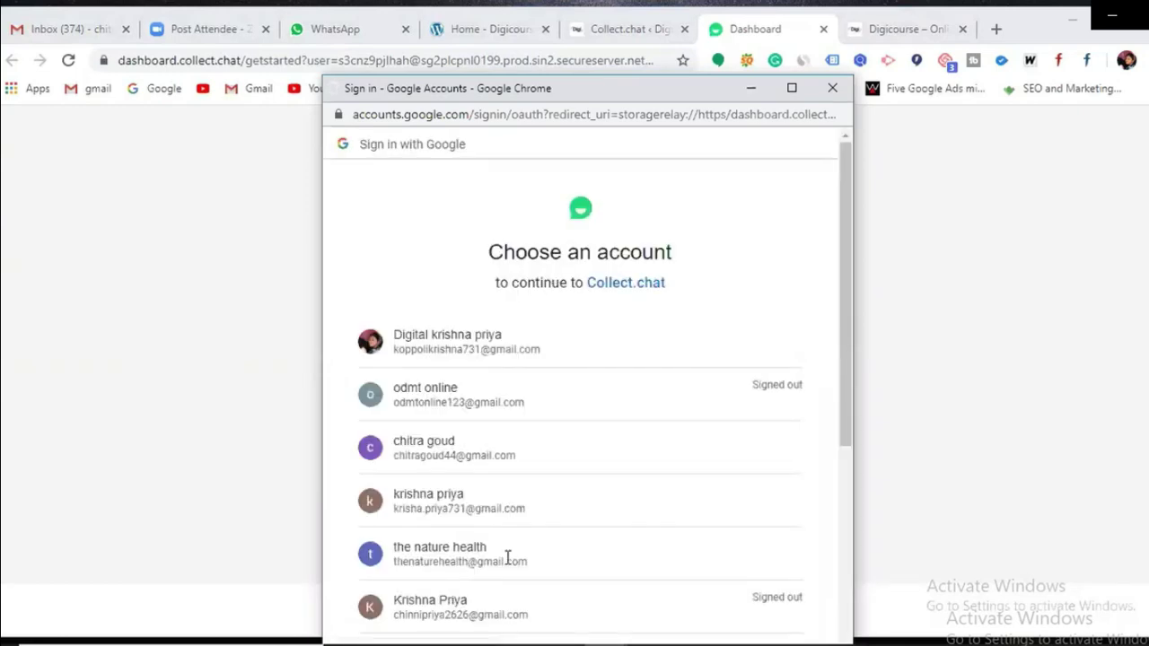
{"action": "scroll", "coordinate": [507, 559], "scroll_direction": "down", "scroll_amount": 1}
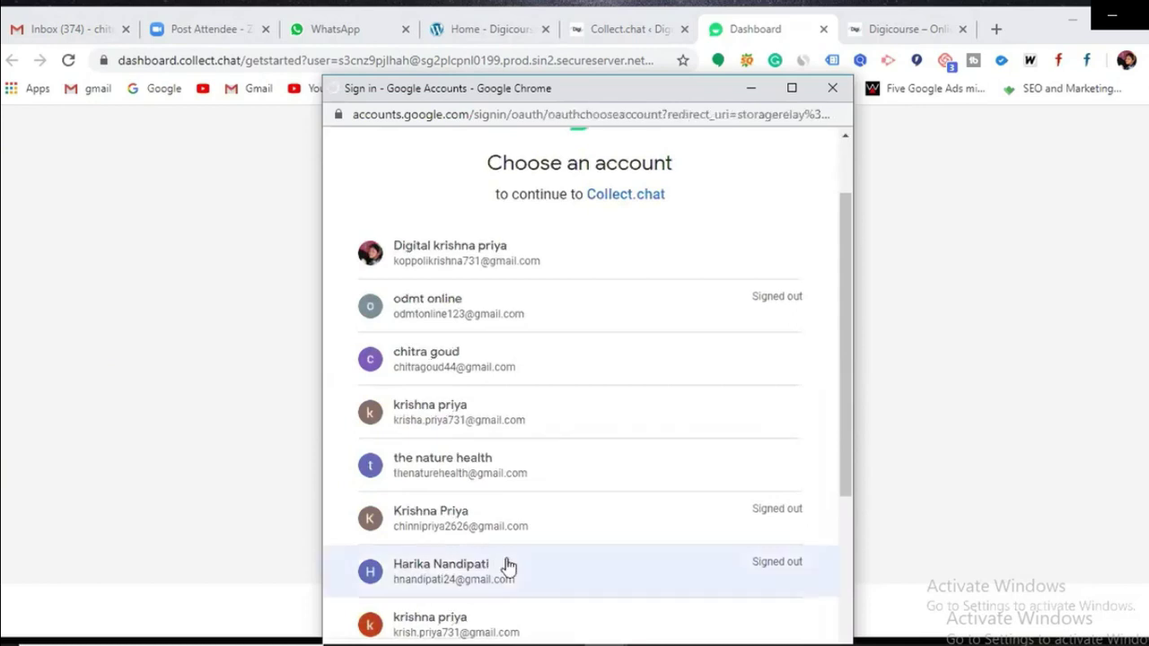
{"action": "scroll", "coordinate": [508, 566], "scroll_direction": "up", "scroll_amount": 1}
{"action": "scroll", "coordinate": [507, 565], "scroll_direction": "down", "scroll_amount": 1}
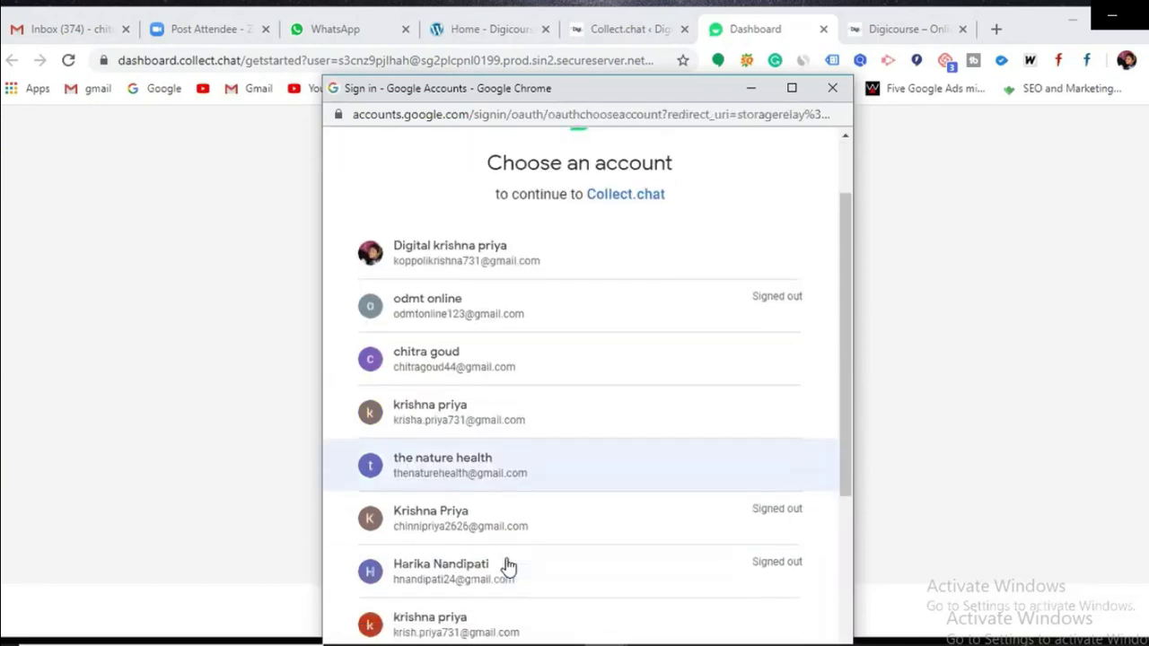
{"action": "scroll", "coordinate": [507, 565], "scroll_direction": "down", "scroll_amount": 1}
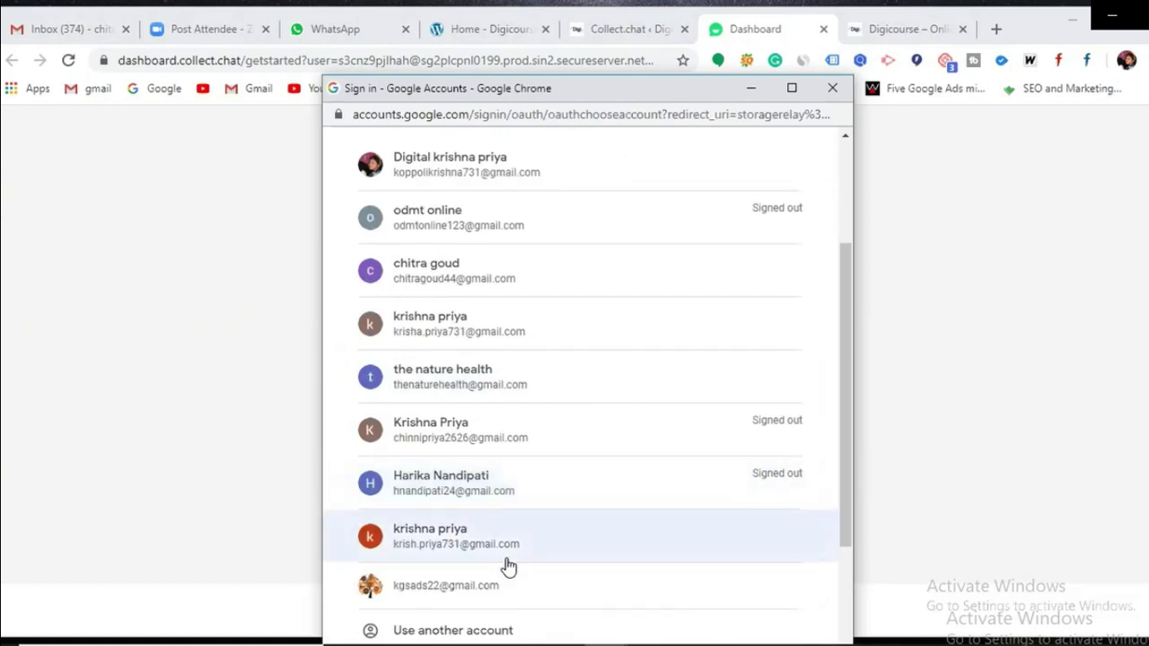
{"action": "scroll", "coordinate": [507, 565], "scroll_direction": "down", "scroll_amount": 2}
{"action": "scroll", "coordinate": [507, 566], "scroll_direction": "up", "scroll_amount": 3}
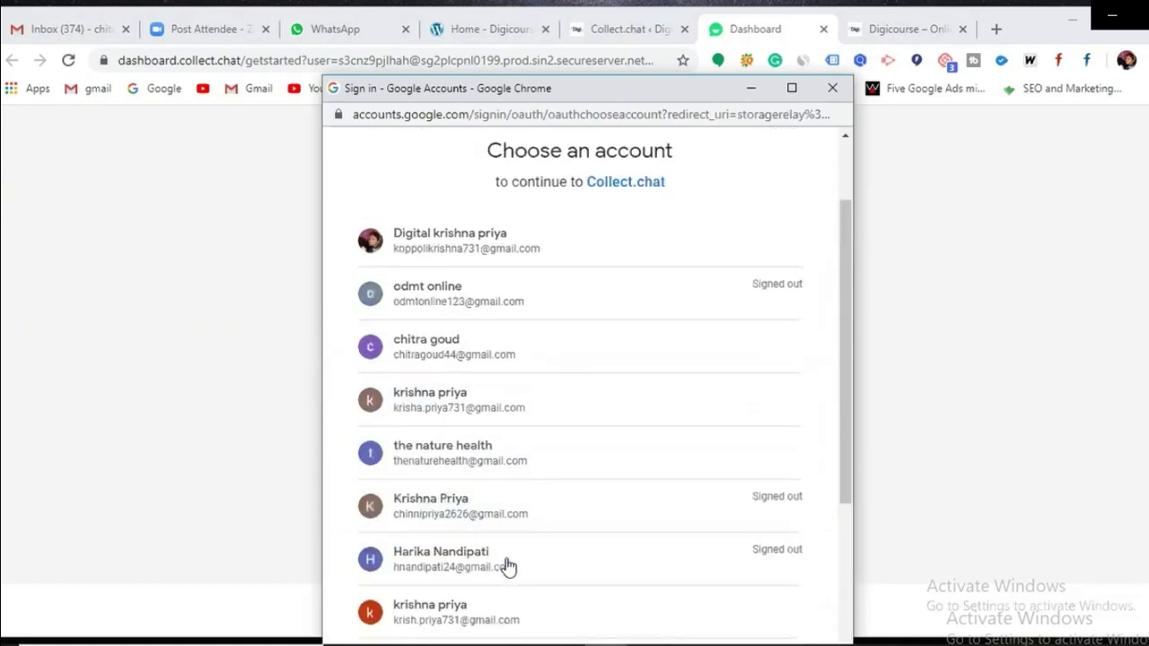
{"action": "left_click", "coordinate": [503, 419]}
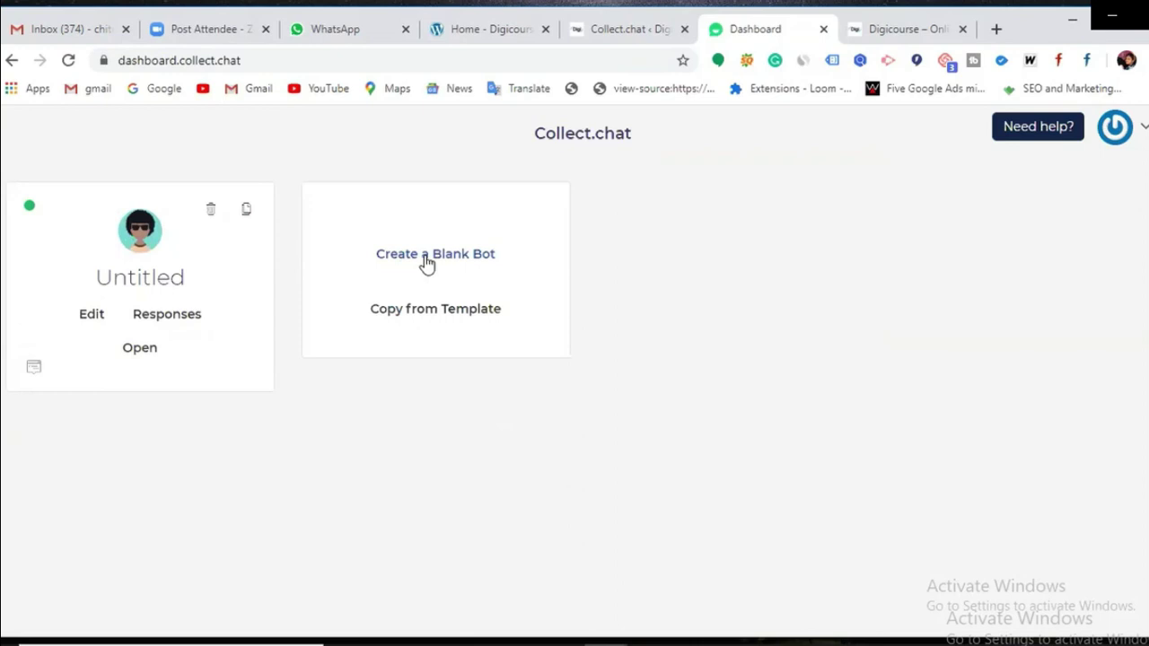
Step: Create a blank bot, edit the new Untitled bot, and set it up as a Widget
{"action": "left_click", "coordinate": [427, 260]}
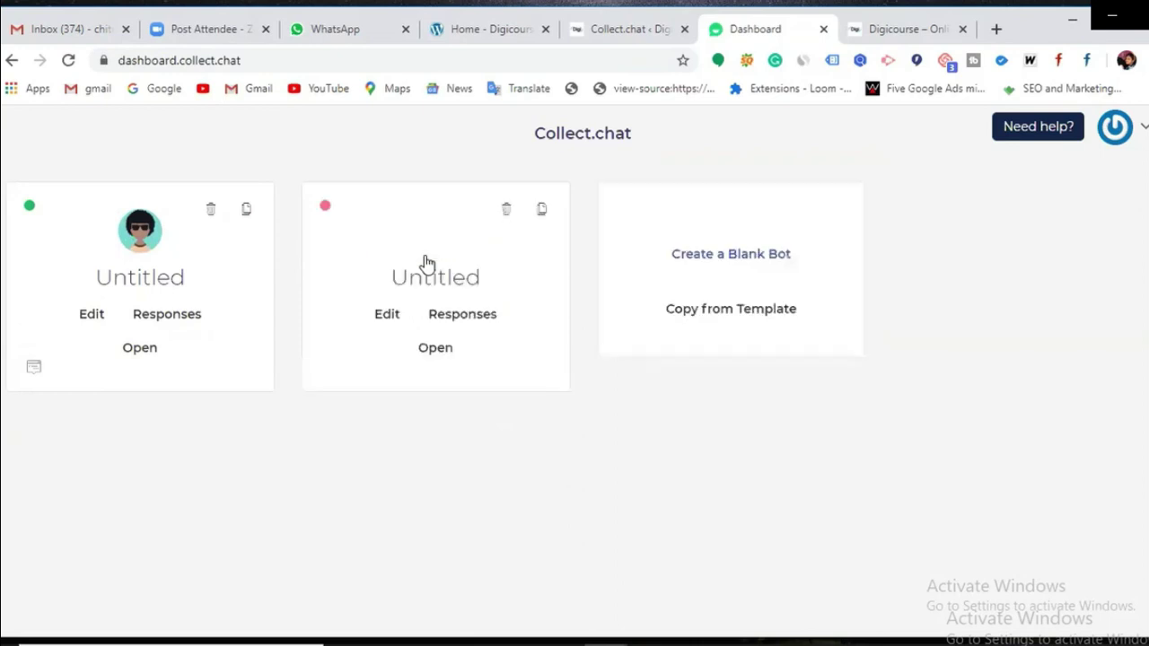
{"action": "left_click", "coordinate": [392, 319]}
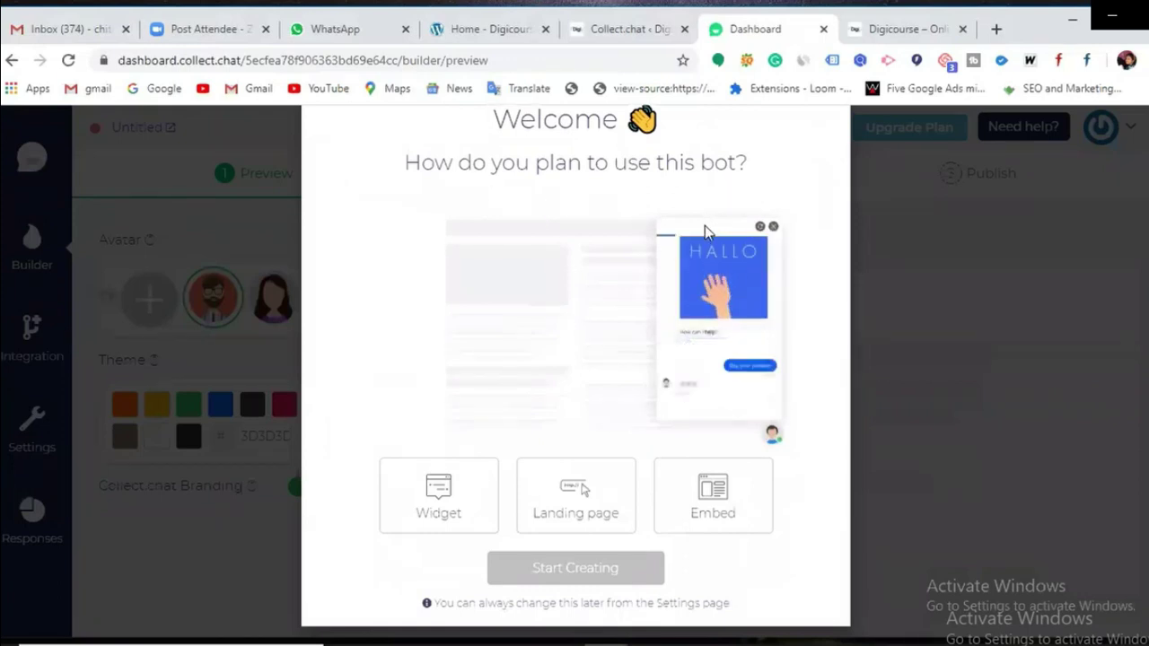
{"action": "left_click", "coordinate": [426, 517]}
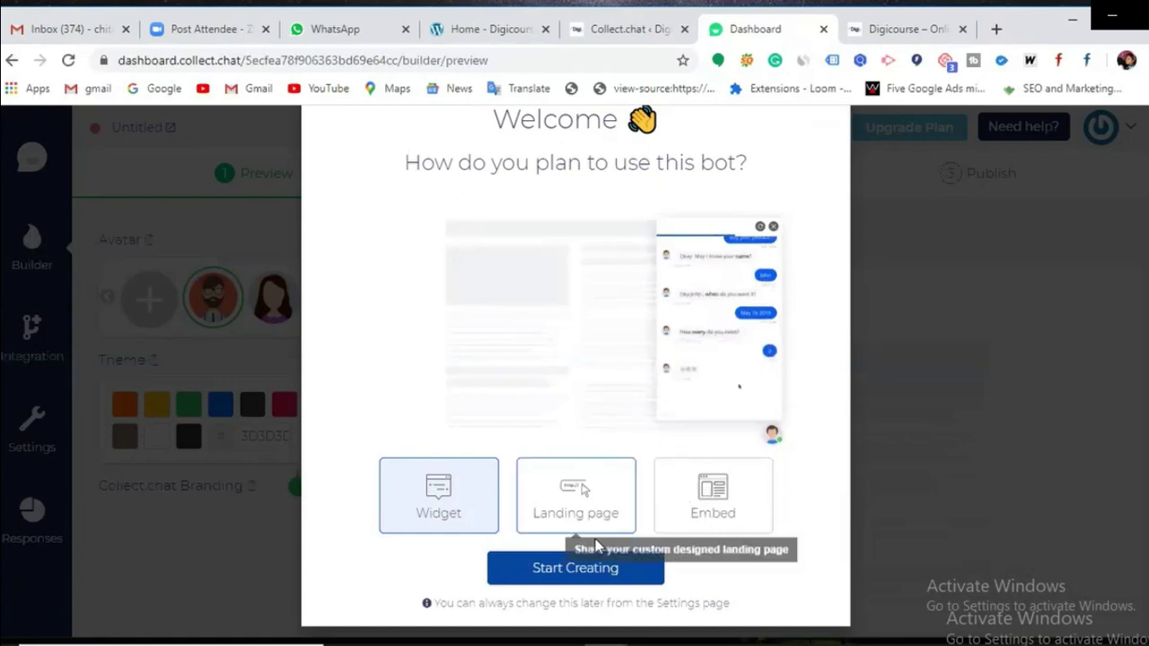
{"action": "left_click", "coordinate": [557, 569]}
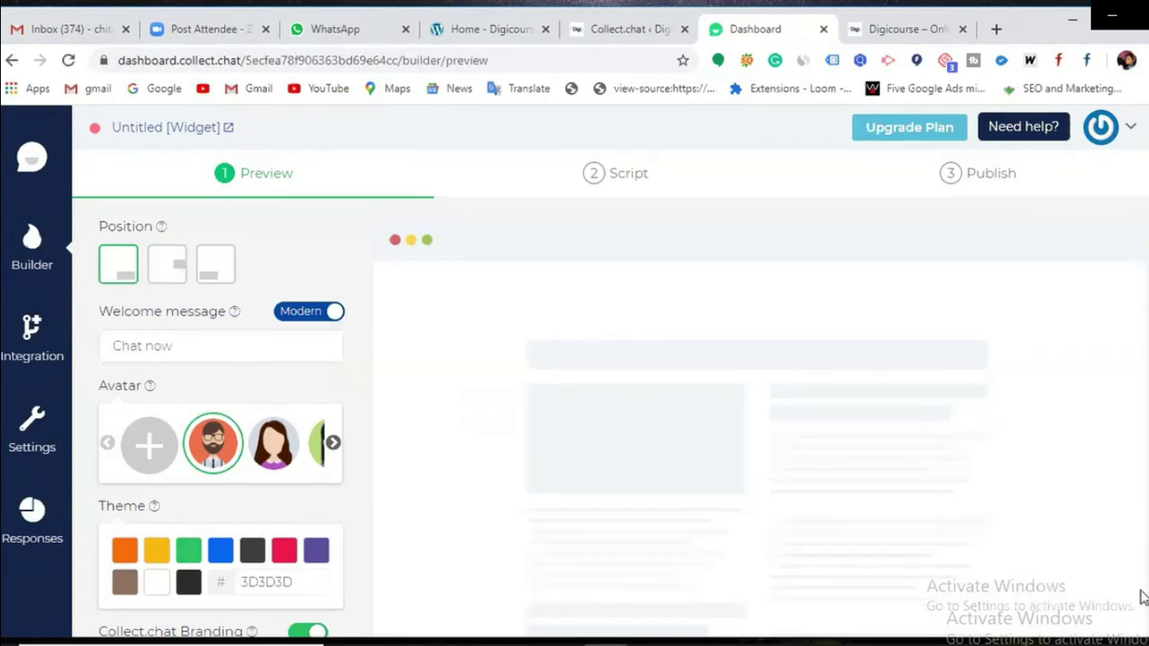
Step: Keep the widget at the right-middle placement and change the welcome message to 'Click Here'
{"action": "left_click", "coordinate": [170, 271]}
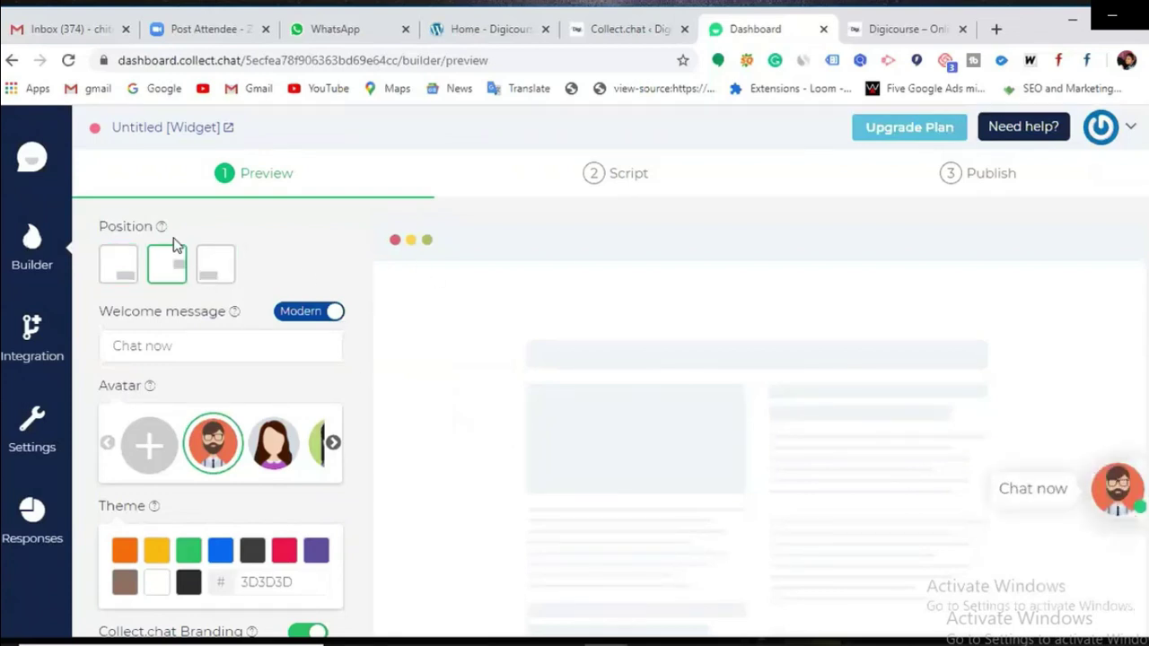
{"action": "left_click", "coordinate": [224, 274]}
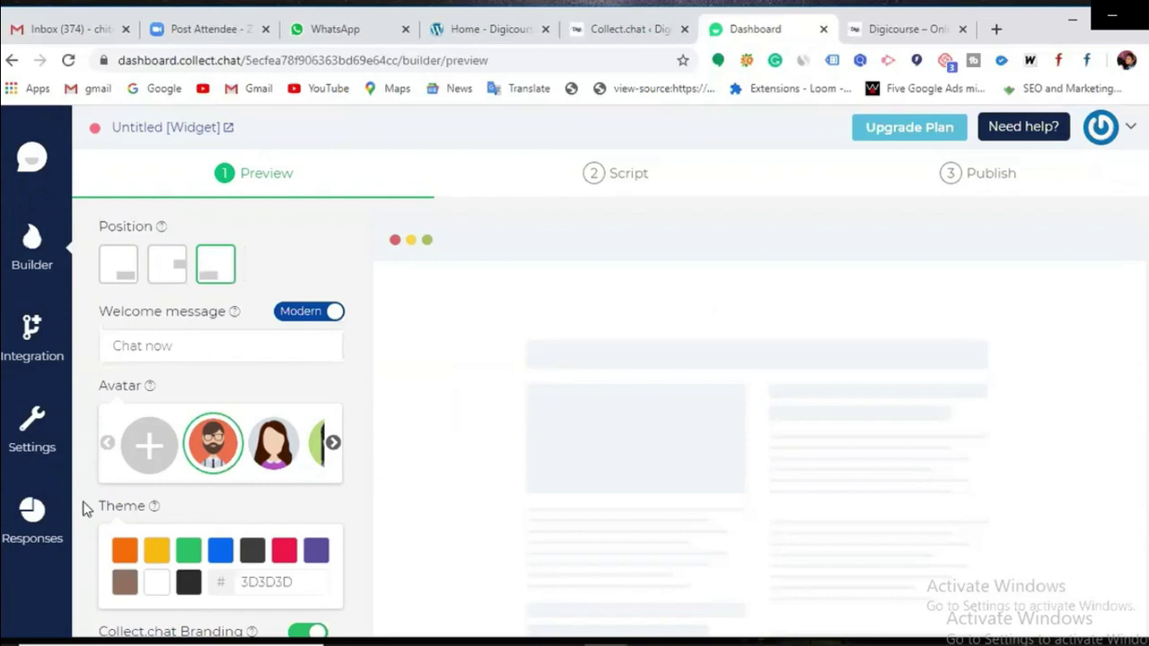
{"action": "left_click", "coordinate": [134, 263]}
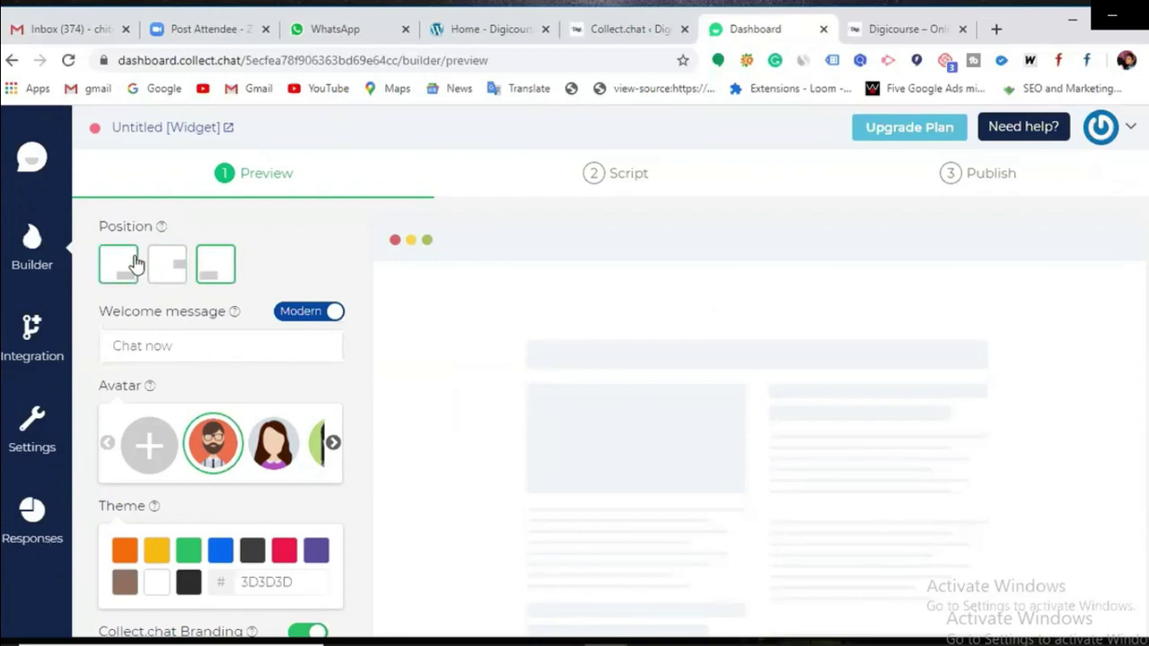
{"action": "left_click", "coordinate": [129, 271]}
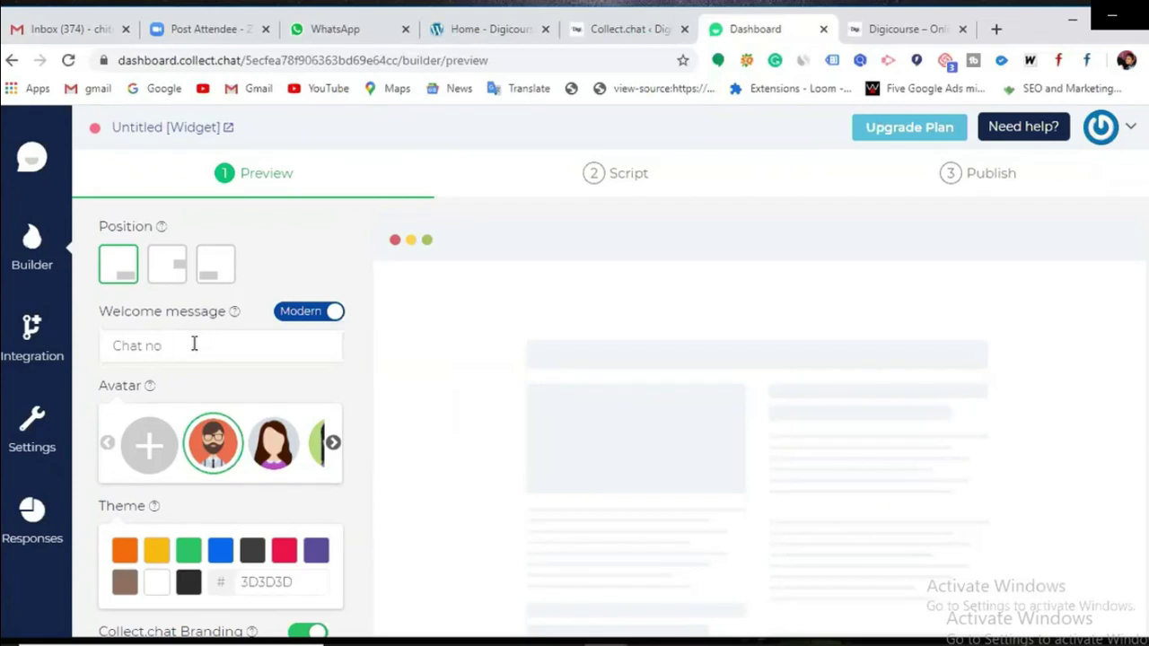
{"action": "key", "text": "BackSpace"}
{"action": "key", "text": "BackSpace"}
{"action": "key", "text": "BackSpace"}
{"action": "key", "text": "BackSpace"}
{"action": "key", "text": "BackSpace"}
{"action": "key", "text": "BackSpace"}
{"action": "key", "text": "BackSpace"}
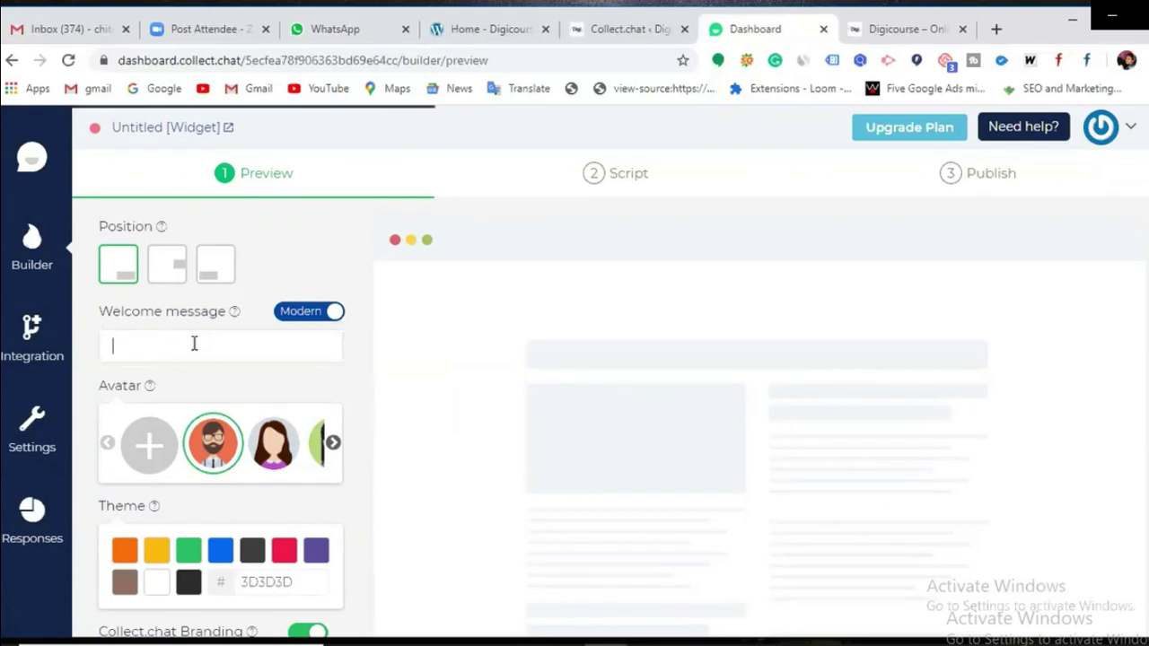
{"action": "type", "text": "Click"}
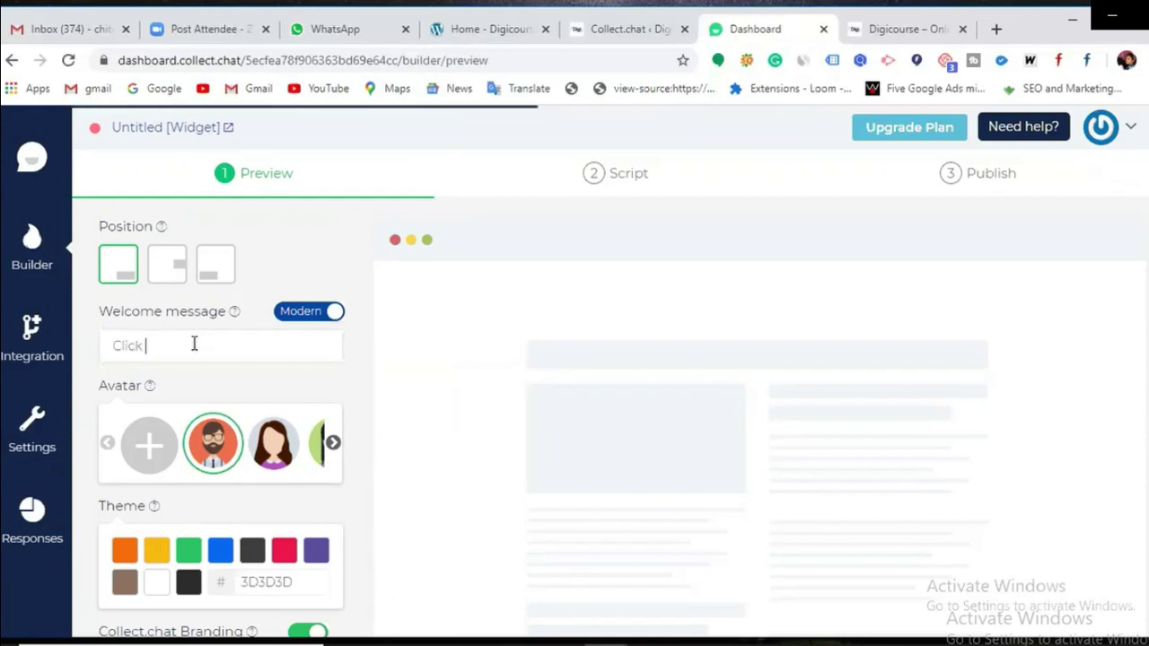
{"action": "type", "text": " Here"}
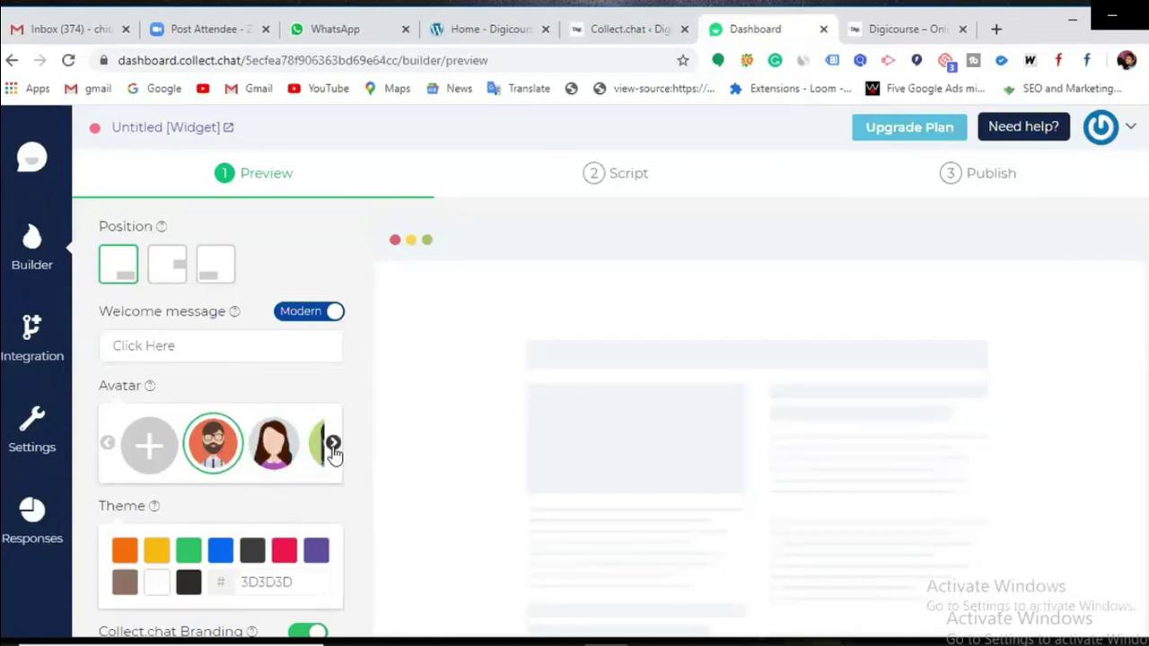
Step: Browse the avatar carousel and pick the avatar wearing sunglasses
{"action": "left_click", "coordinate": [332, 443]}
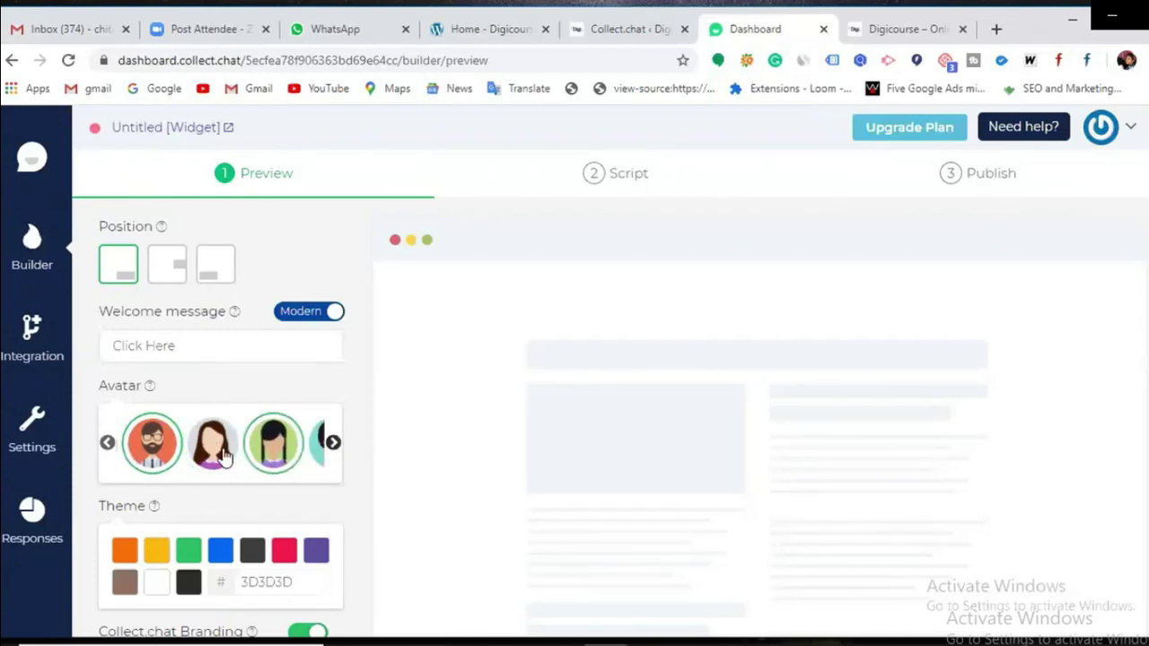
{"action": "left_click", "coordinate": [108, 443]}
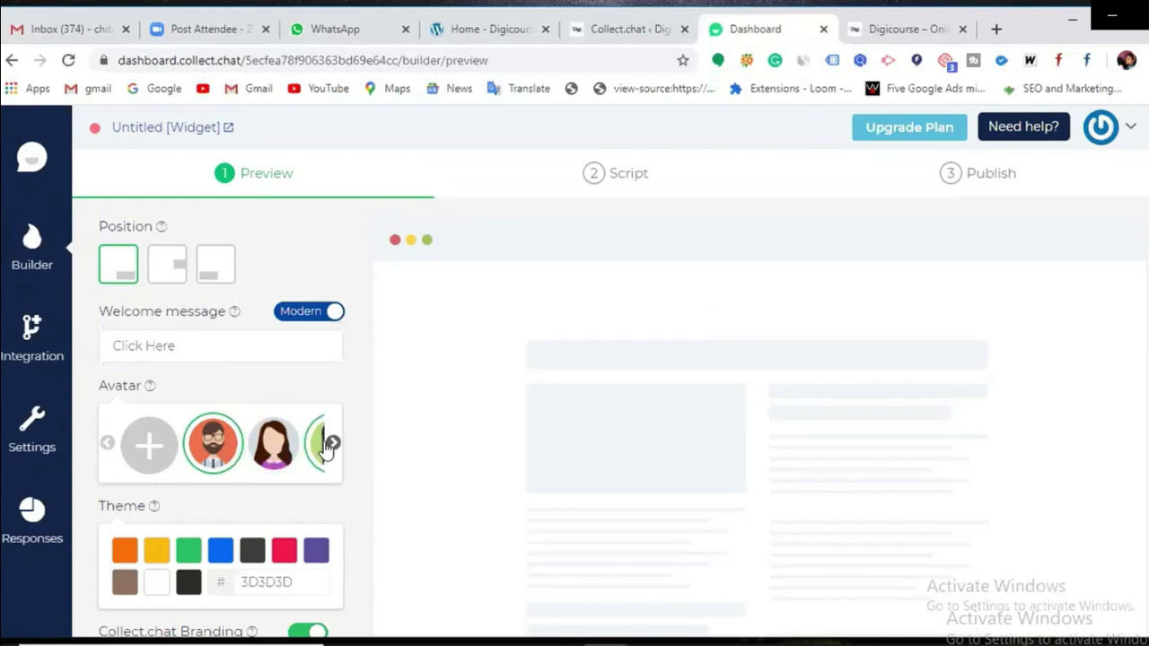
{"action": "left_click", "coordinate": [333, 443]}
{"action": "left_click", "coordinate": [333, 444]}
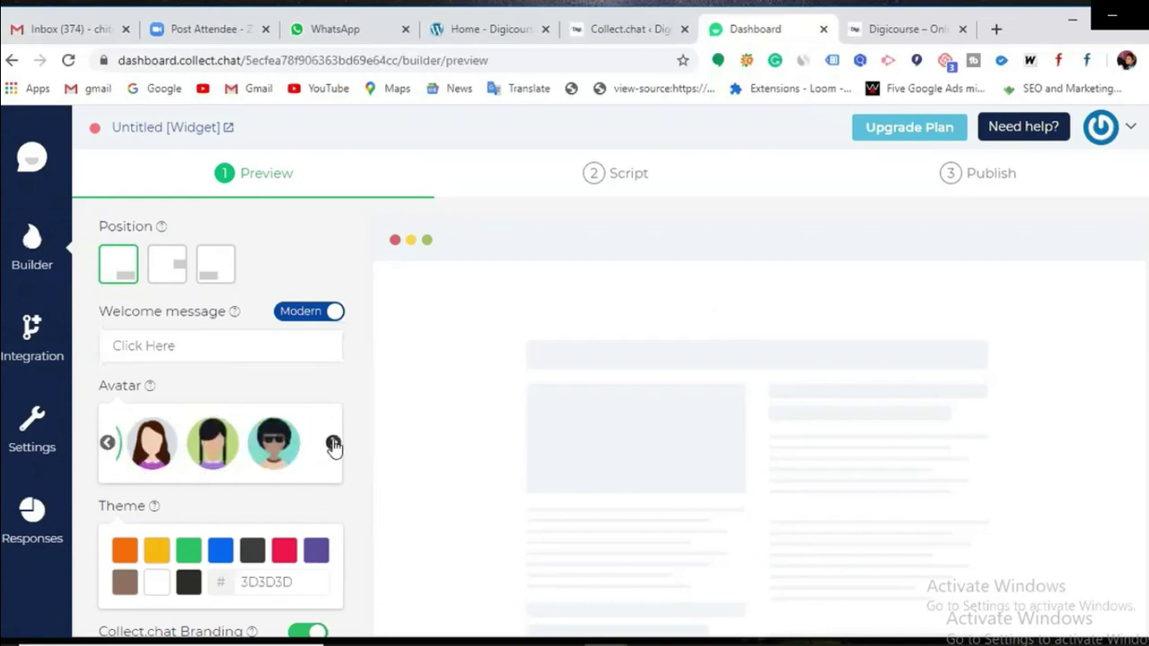
{"action": "left_click", "coordinate": [266, 451]}
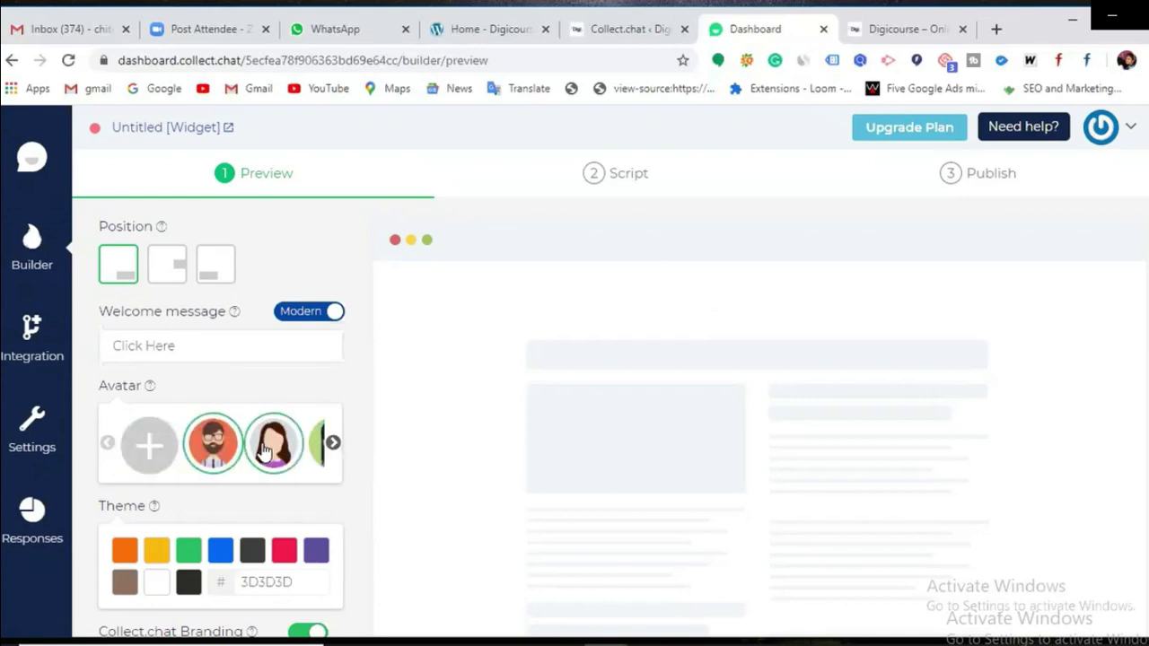
{"action": "scroll", "coordinate": [263, 489], "scroll_direction": "down", "scroll_amount": 1}
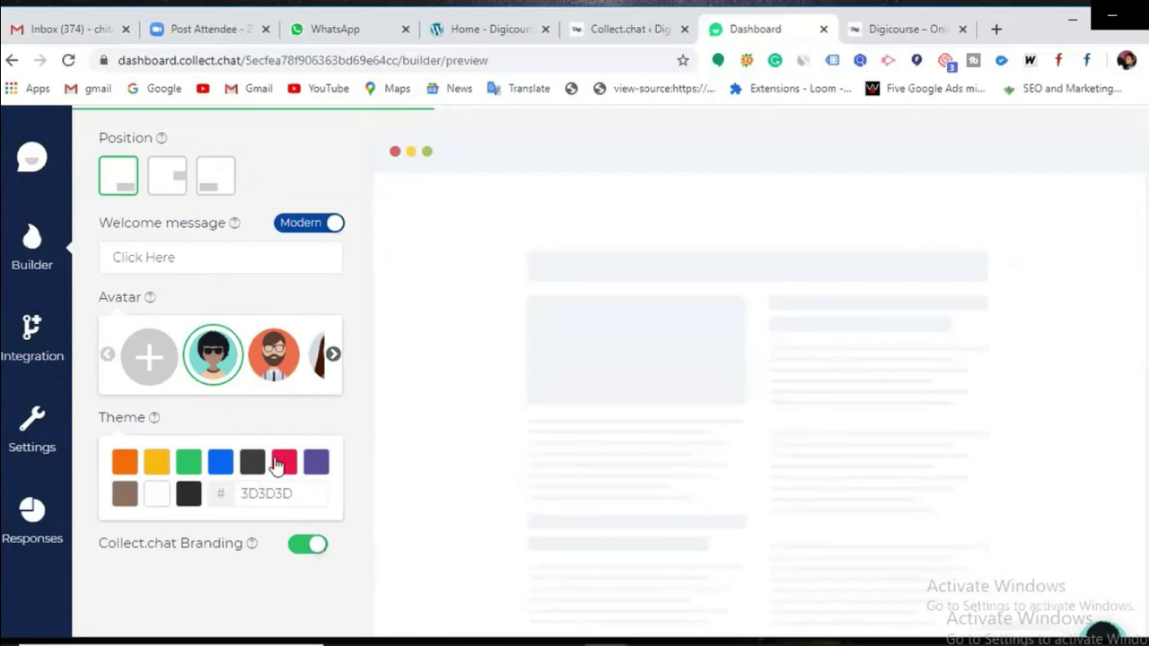
{"action": "scroll", "coordinate": [238, 504], "scroll_direction": "up", "scroll_amount": 1}
{"action": "scroll", "coordinate": [238, 504], "scroll_direction": "up", "scroll_amount": 1}
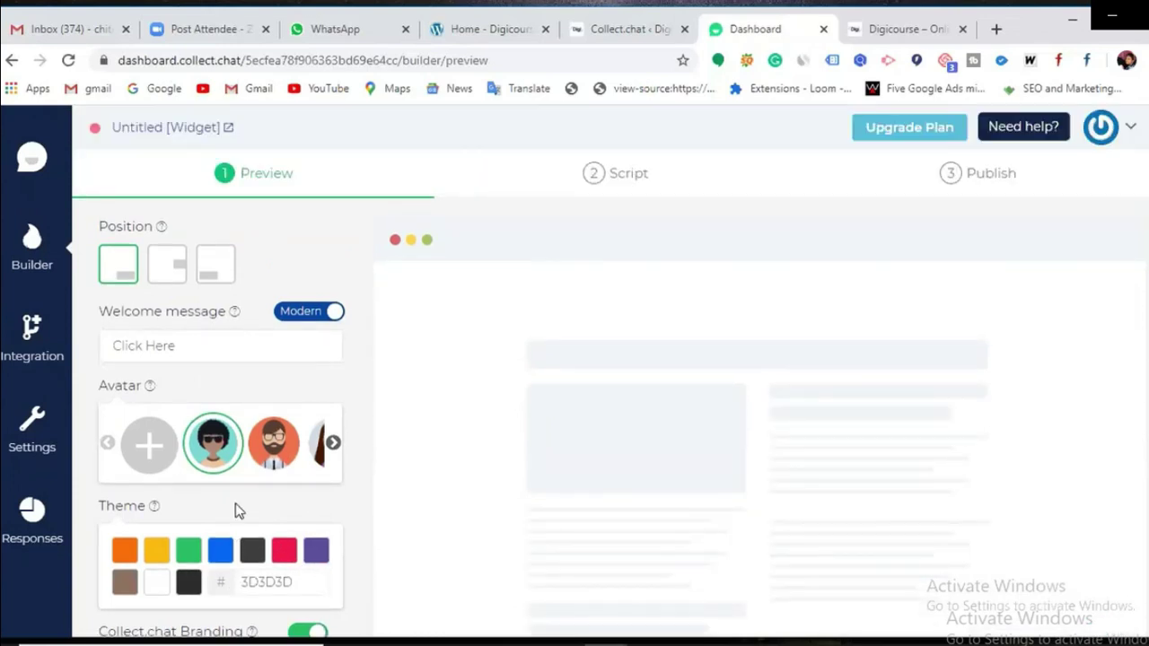
{"action": "scroll", "coordinate": [197, 488], "scroll_direction": "down", "scroll_amount": 4}
{"action": "scroll", "coordinate": [199, 507], "scroll_direction": "down", "scroll_amount": 1}
{"action": "scroll", "coordinate": [282, 252], "scroll_direction": "up", "scroll_amount": 4}
Step: In the Script step, delete the 'What are you looking for?' question block
{"action": "left_click", "coordinate": [620, 180]}
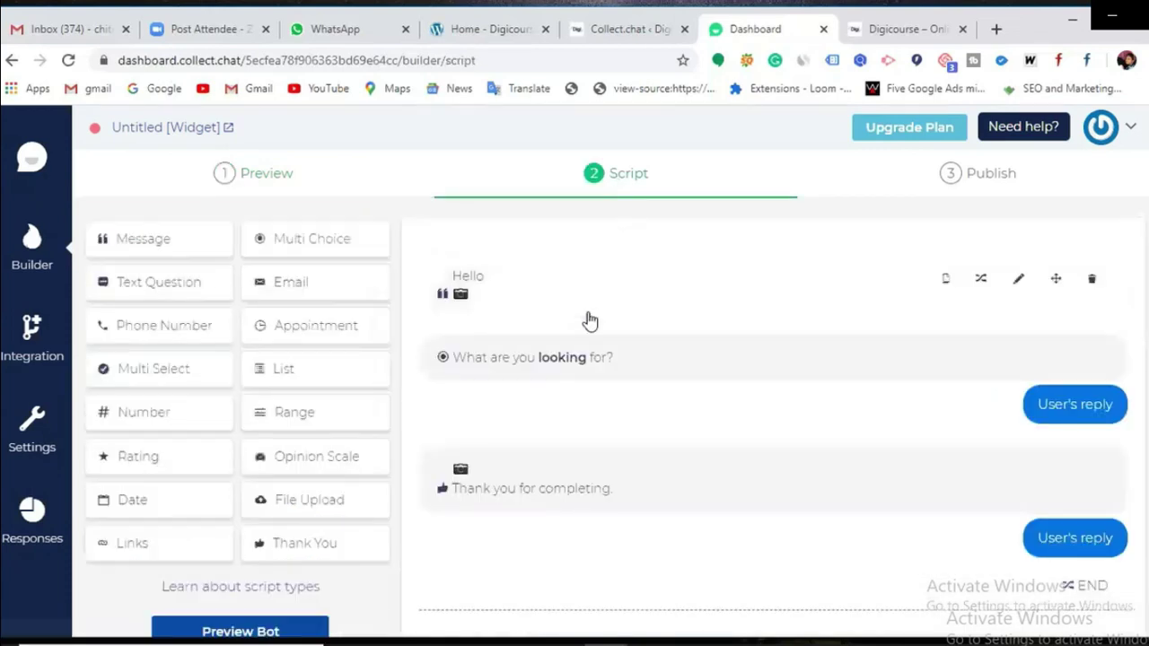
{"action": "scroll", "coordinate": [592, 329], "scroll_direction": "down", "scroll_amount": 1}
{"action": "scroll", "coordinate": [538, 418], "scroll_direction": "up", "scroll_amount": 1}
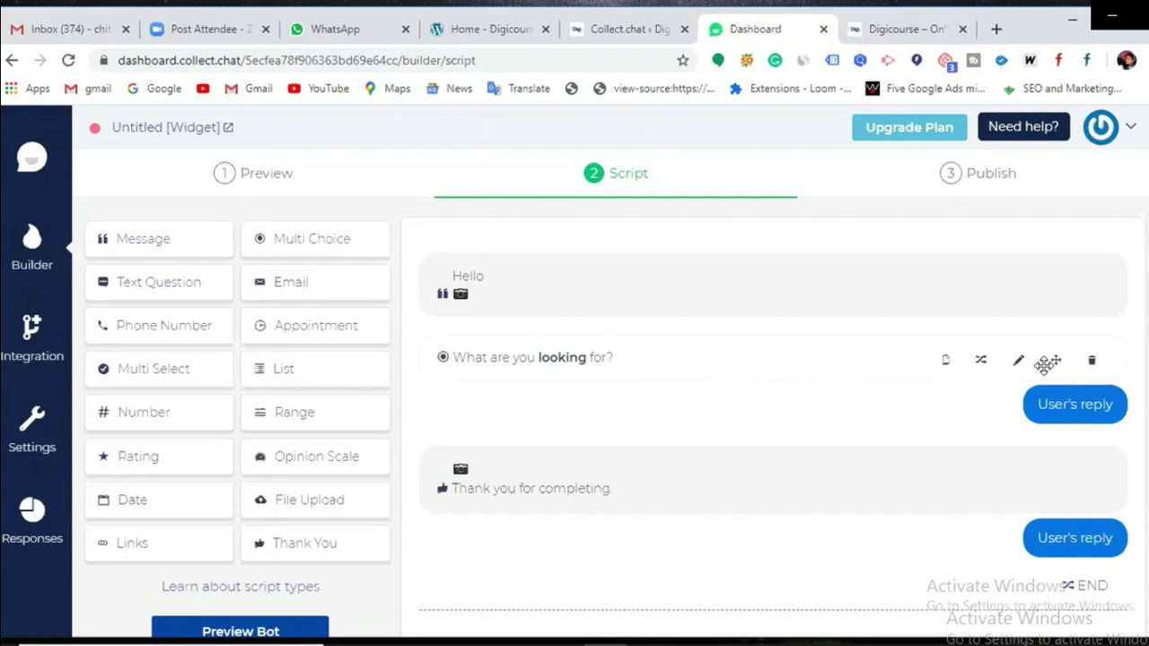
{"action": "left_click", "coordinate": [1092, 362]}
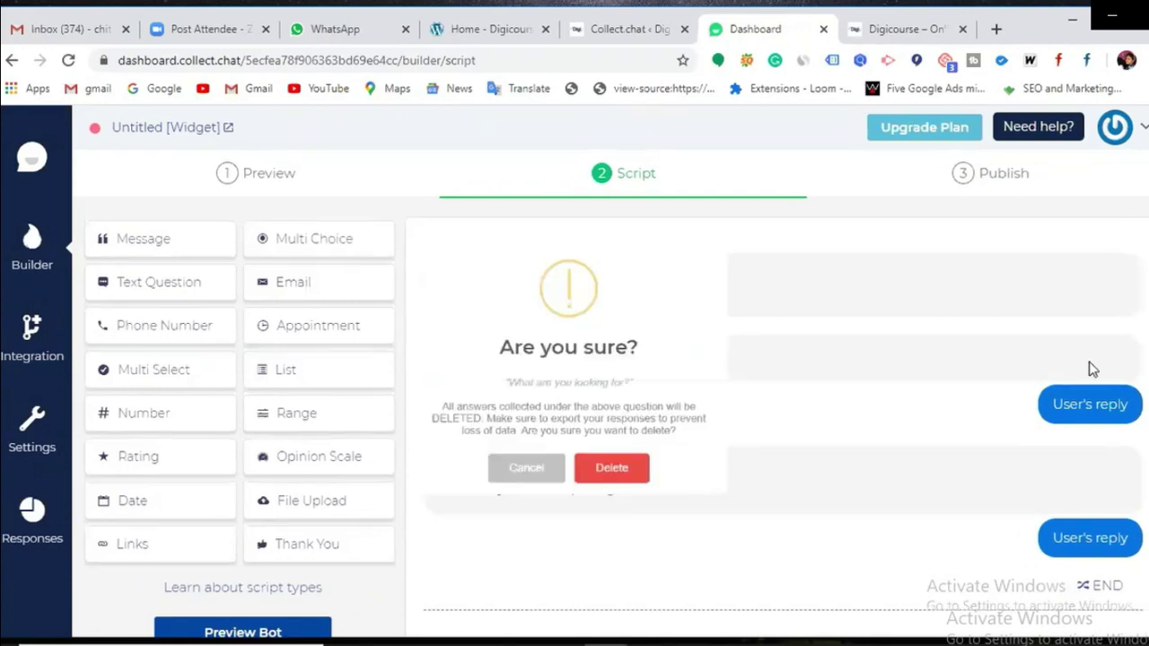
{"action": "left_click", "coordinate": [644, 489]}
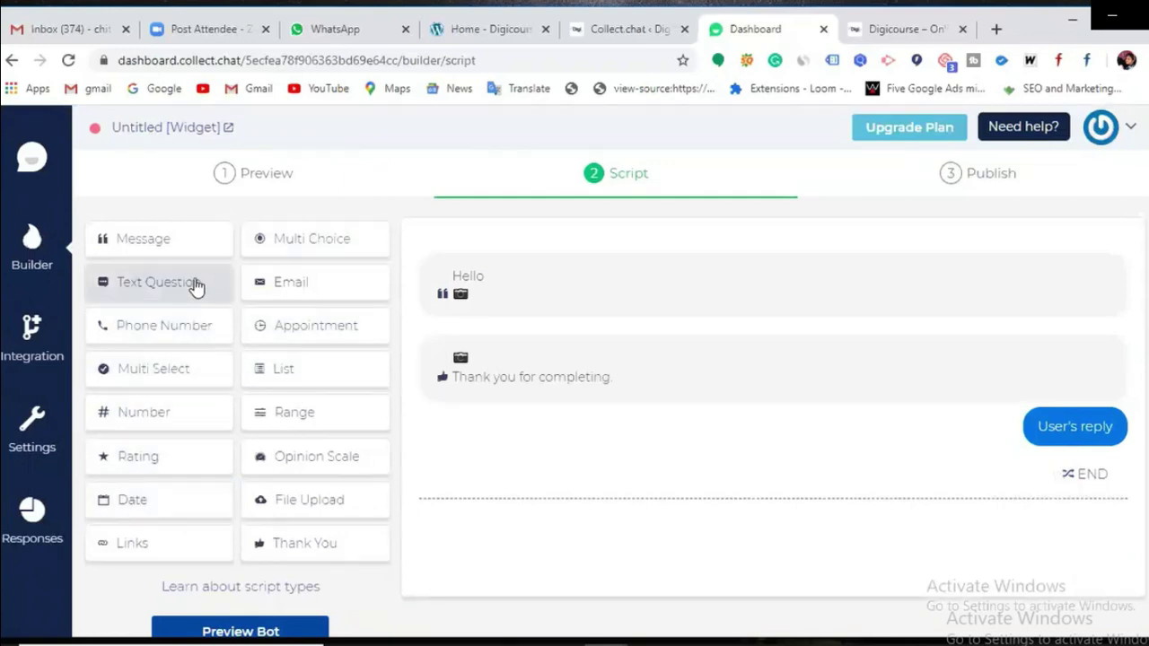
Step: Add a Multi Choice block and word its question 'Are you looking out for?'
{"action": "left_click", "coordinate": [314, 243]}
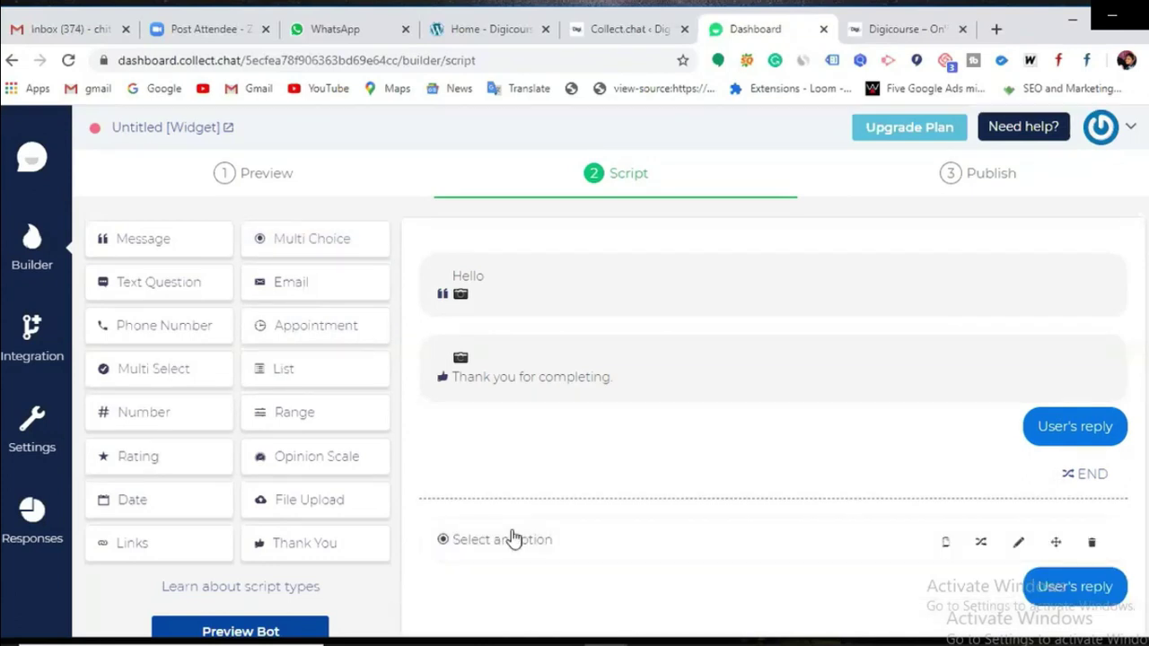
{"action": "scroll", "coordinate": [513, 539], "scroll_direction": "down", "scroll_amount": 1}
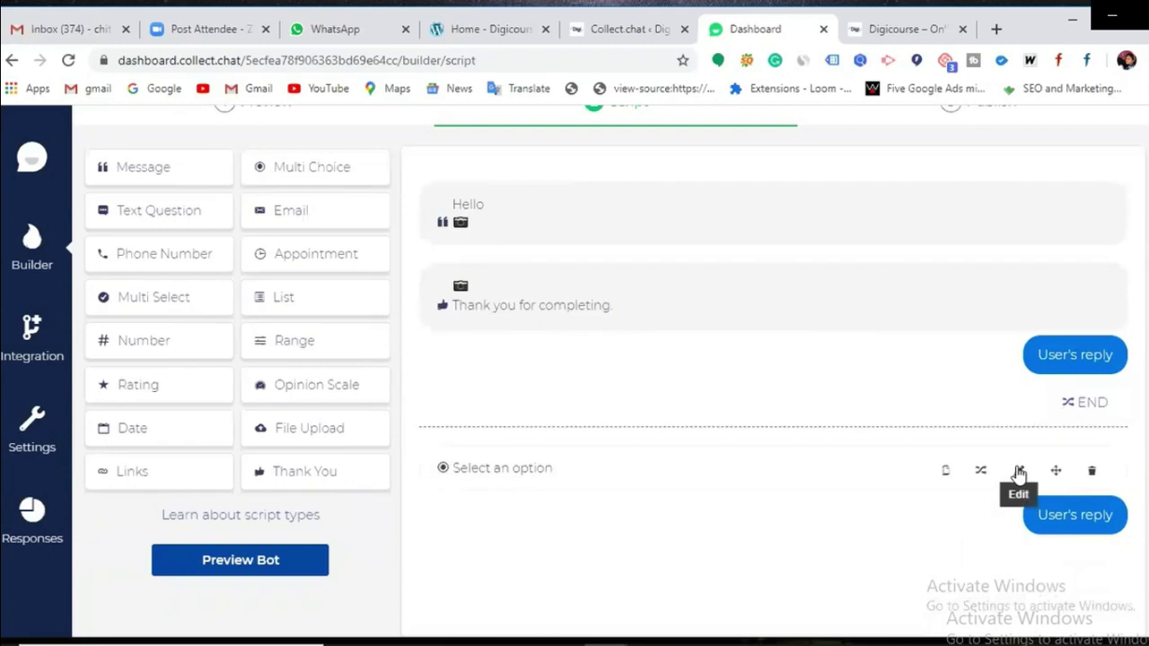
{"action": "left_click", "coordinate": [1018, 472]}
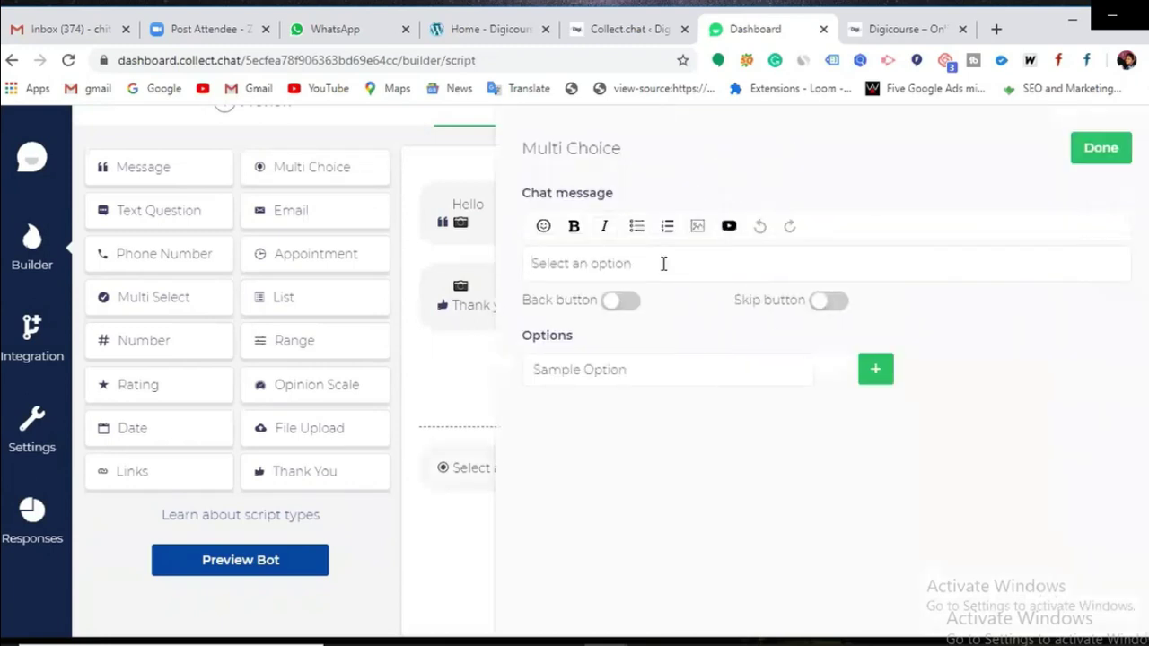
{"action": "type", "text": "Are"}
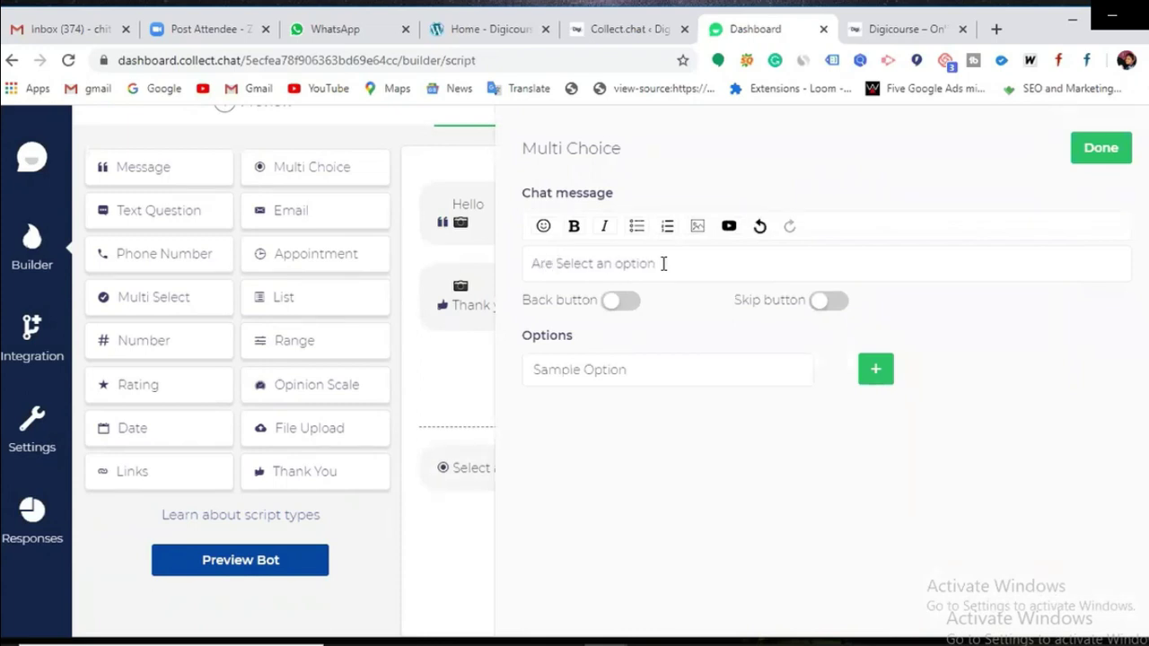
{"action": "key", "text": "Right"}
{"action": "key", "text": "Right"}
{"action": "key", "text": "Right"}
{"action": "key", "text": "Right"}
{"action": "key", "text": "Right"}
{"action": "key", "text": "Right"}
{"action": "key", "text": "Right"}
{"action": "key", "text": "Right"}
{"action": "key", "text": "Right"}
{"action": "key", "text": "Right"}
{"action": "key", "text": "Right"}
{"action": "key", "text": "Right"}
{"action": "key", "text": "Right"}
{"action": "key", "text": "BackSpace"}
{"action": "key", "text": "BackSpace"}
{"action": "key", "text": "BackSpace"}
{"action": "key", "text": "BackSpace"}
{"action": "key", "text": "BackSpace"}
{"action": "key", "text": "BackSpace"}
{"action": "key", "text": "BackSpace"}
{"action": "key", "text": "BackSpace"}
{"action": "key", "text": "BackSpace"}
{"action": "key", "text": "BackSpace"}
{"action": "key", "text": "BackSpace"}
{"action": "key", "text": "BackSpace"}
{"action": "key", "text": "BackSpace"}
{"action": "key", "text": "BackSpace"}
{"action": "key", "text": "BackSpace"}
{"action": "type", "text": "you look"}
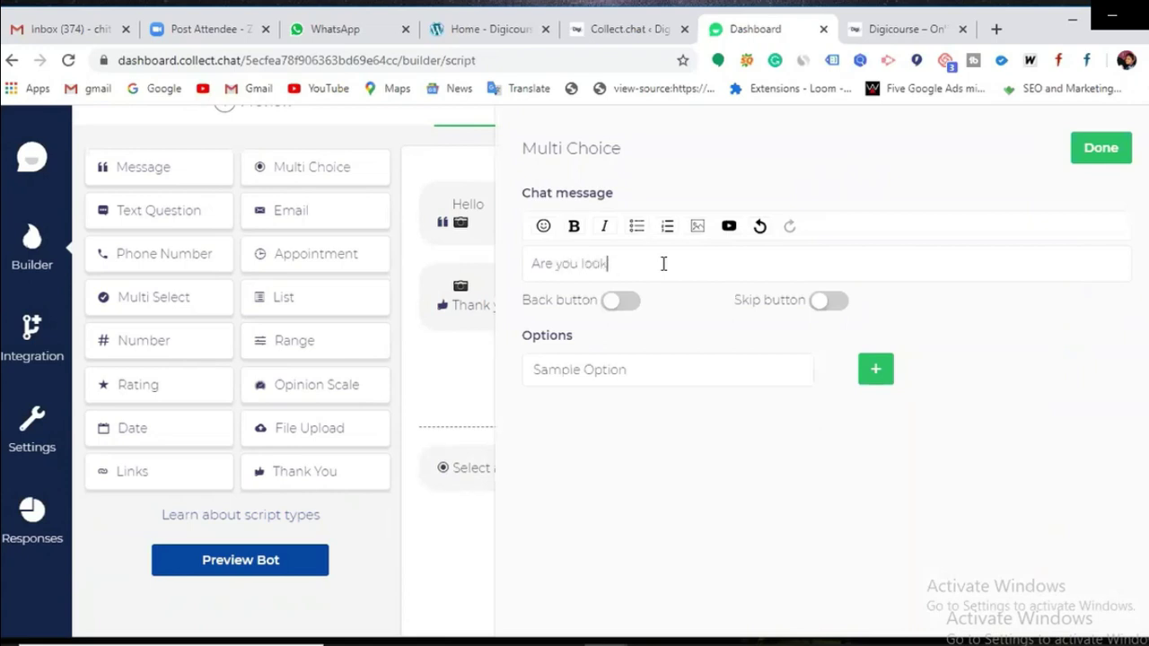
{"action": "type", "text": "ing out for?"}
Step: Enter the first two answer options, SEO COURSE and GOOGLE ADSENCE
{"action": "left_click", "coordinate": [575, 370]}
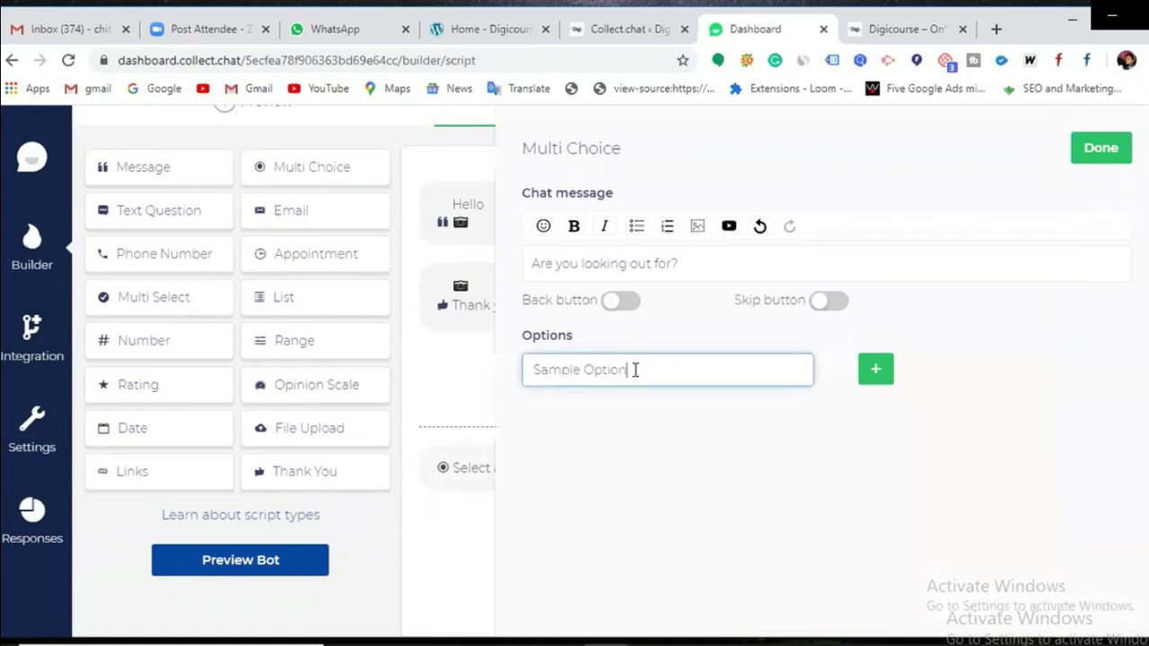
{"action": "key", "text": "BackSpace"}
{"action": "key", "text": "BackSpace"}
{"action": "key", "text": "BackSpace"}
{"action": "key", "text": "BackSpace"}
{"action": "key", "text": "BackSpace"}
{"action": "key", "text": "BackSpace"}
{"action": "key", "text": "BackSpace"}
{"action": "key", "text": "BackSpace"}
{"action": "key", "text": "BackSpace"}
{"action": "key", "text": "BackSpace"}
{"action": "key", "text": "BackSpace"}
{"action": "key", "text": "BackSpace"}
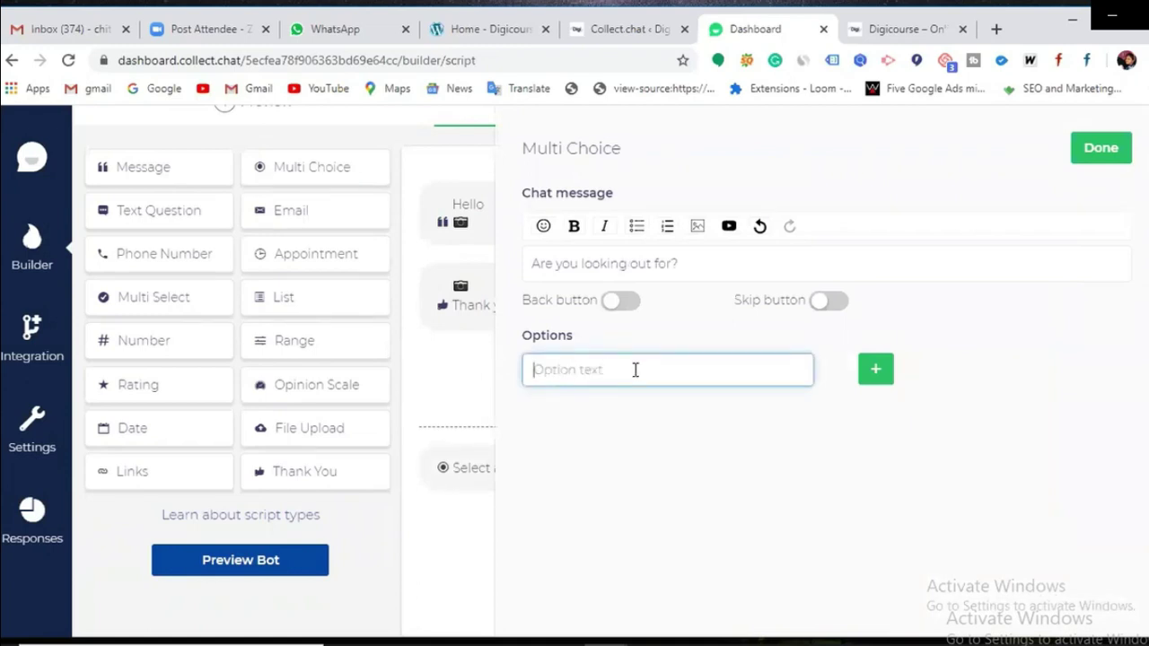
{"action": "type", "text": "S"}
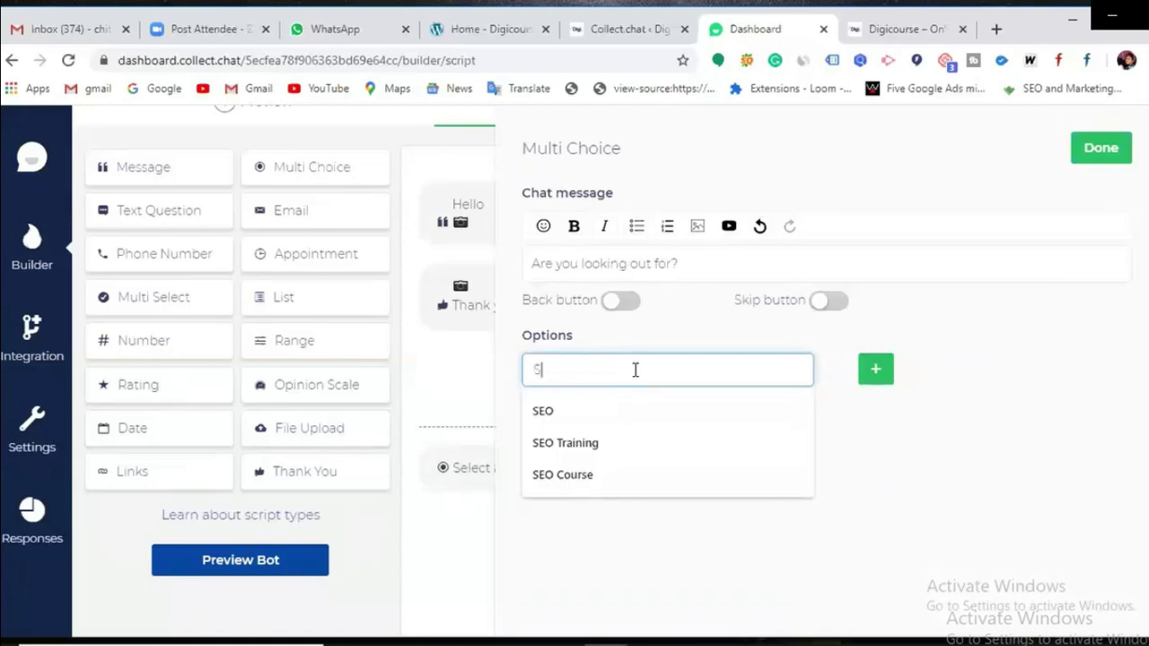
{"action": "type", "text": "EO COURSE"}
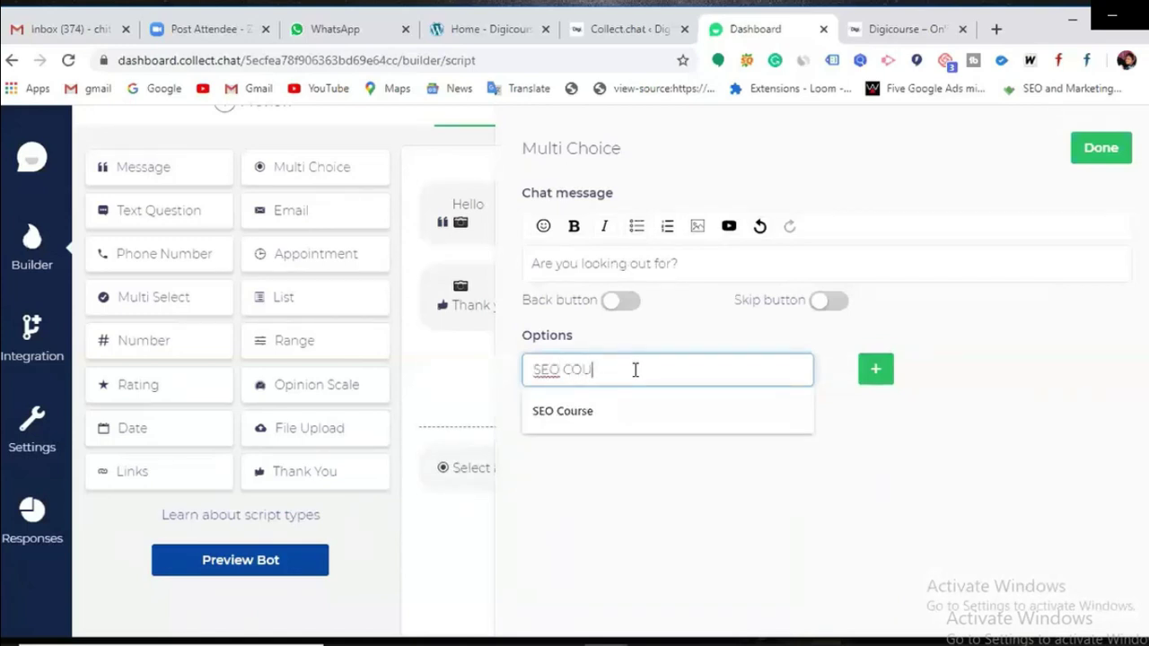
{"action": "left_click", "coordinate": [875, 369]}
{"action": "left_click", "coordinate": [630, 412]}
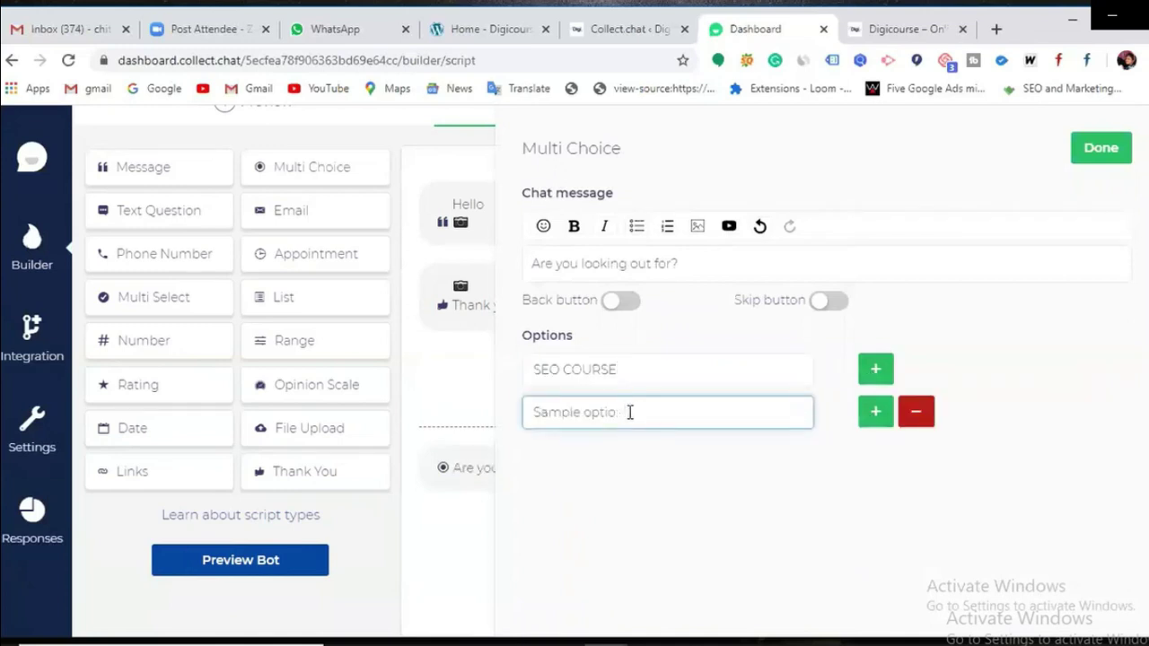
{"action": "key", "text": "BackSpace"}
{"action": "key", "text": "BackSpace"}
{"action": "key", "text": "BackSpace"}
{"action": "key", "text": "BackSpace"}
{"action": "key", "text": "BackSpace"}
{"action": "key", "text": "BackSpace"}
{"action": "key", "text": "BackSpace"}
{"action": "key", "text": "BackSpace"}
{"action": "key", "text": "BackSpace"}
{"action": "key", "text": "BackSpace"}
{"action": "key", "text": "BackSpace"}
{"action": "key", "text": "BackSpace"}
{"action": "type", "text": "GOO"}
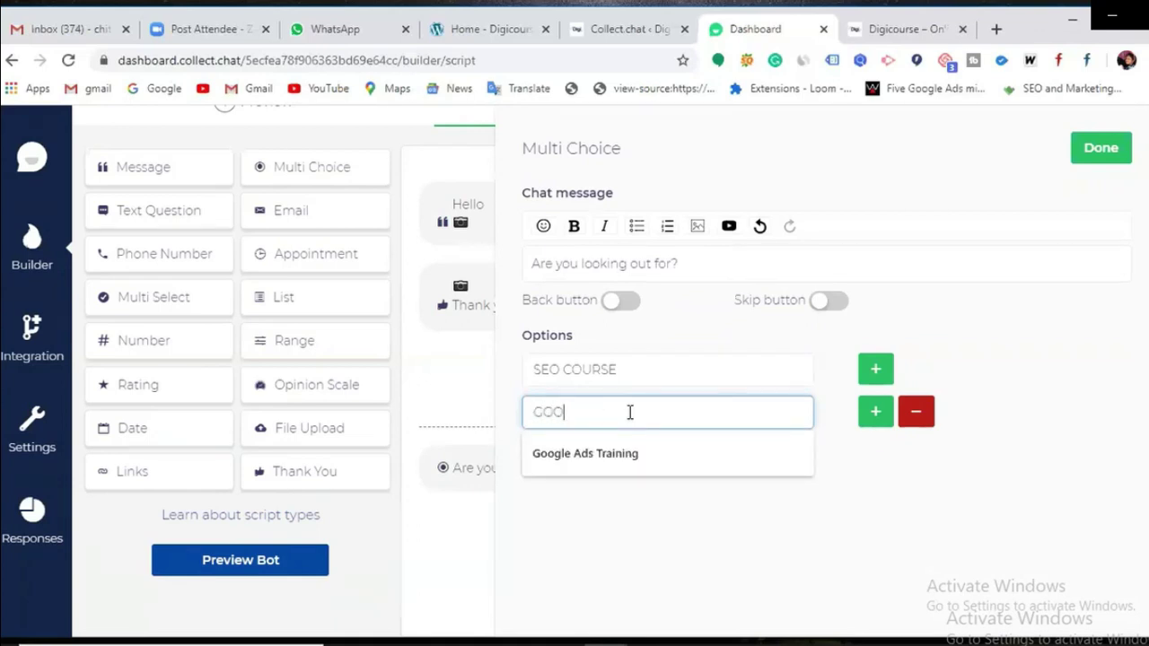
{"action": "type", "text": "GLE ADSENCE"}
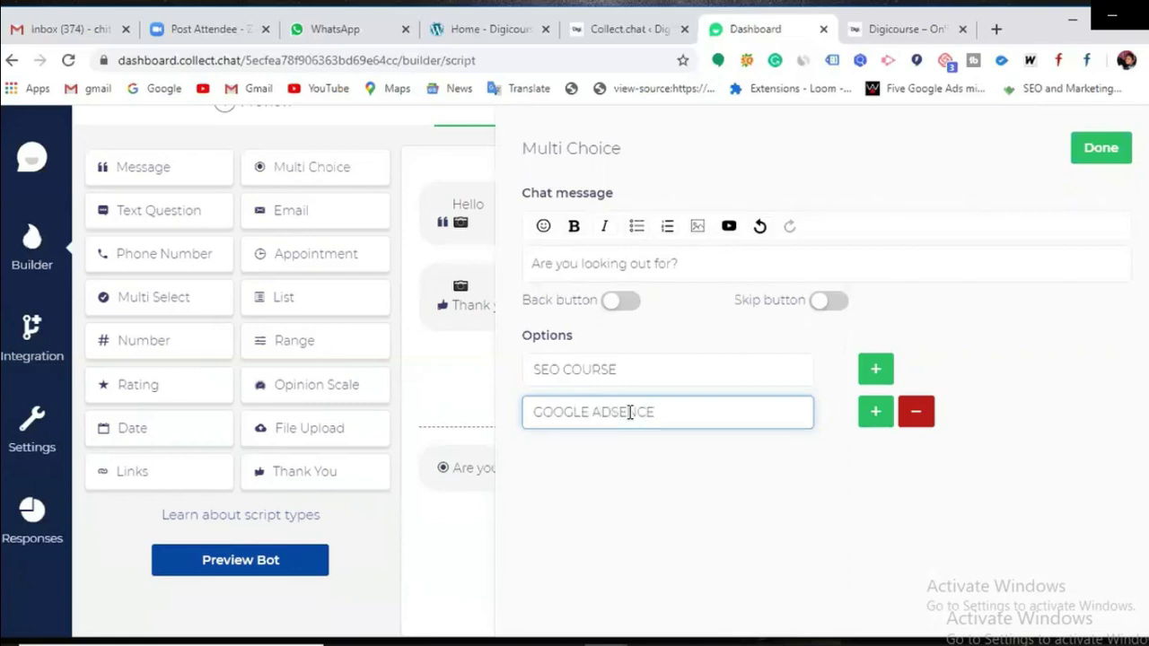
Step: Add the options CPC MARKETING and SMM MARKETING, then save the question
{"action": "left_click", "coordinate": [875, 411]}
{"action": "left_click", "coordinate": [679, 456]}
{"action": "key", "text": "BackSpace"}
{"action": "key", "text": "BackSpace"}
{"action": "key", "text": "BackSpace"}
{"action": "key", "text": "BackSpace"}
{"action": "key", "text": "BackSpace"}
{"action": "key", "text": "BackSpace"}
{"action": "key", "text": "BackSpace"}
{"action": "key", "text": "BackSpace"}
{"action": "key", "text": "BackSpace"}
{"action": "key", "text": "BackSpace"}
{"action": "key", "text": "BackSpace"}
{"action": "key", "text": "BackSpace"}
{"action": "key", "text": "BackSpace"}
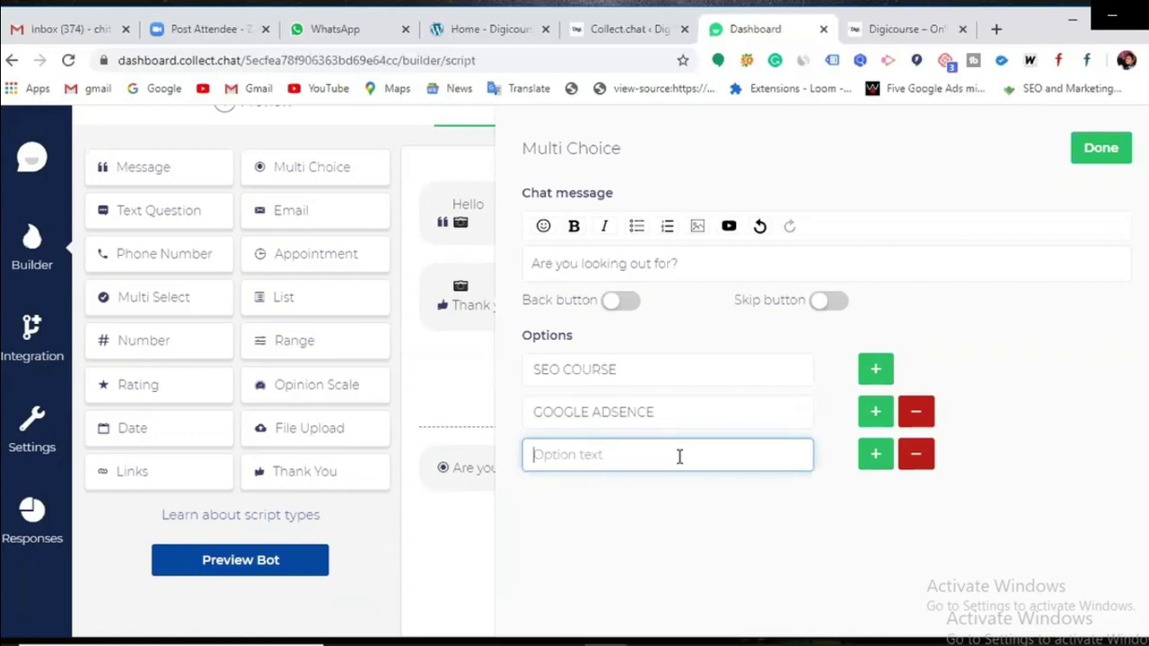
{"action": "type", "text": "CPC MARKETING"}
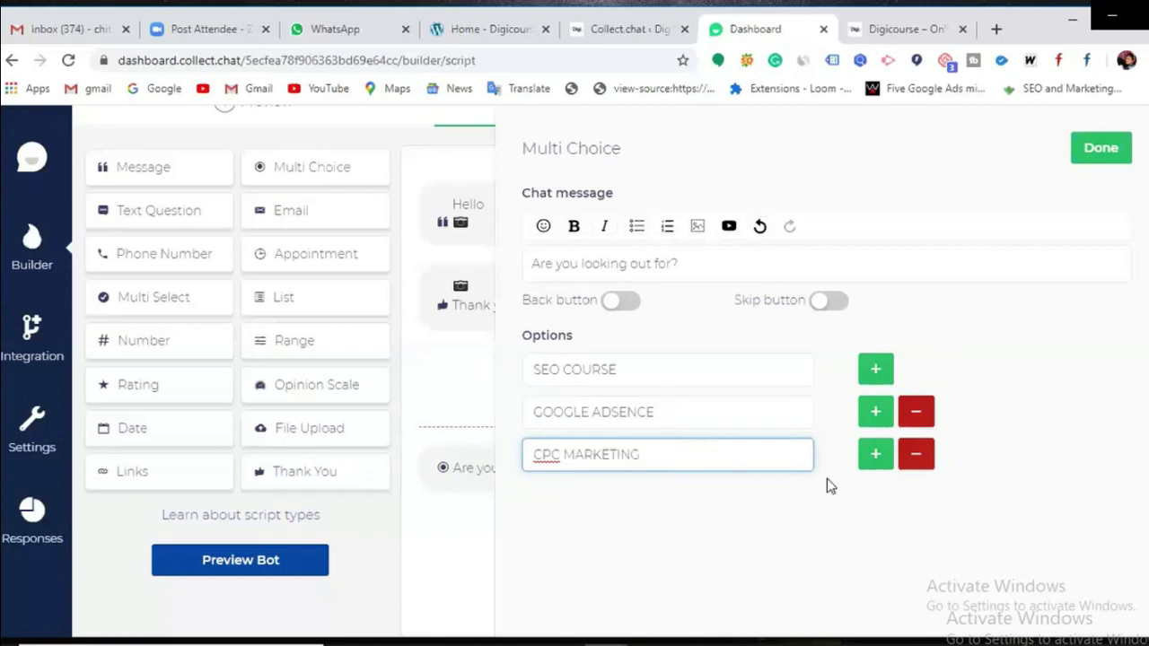
{"action": "left_click", "coordinate": [875, 453]}
{"action": "left_click", "coordinate": [642, 498]}
{"action": "key", "text": "BackSpace"}
{"action": "key", "text": "BackSpace"}
{"action": "key", "text": "BackSpace"}
{"action": "key", "text": "BackSpace"}
{"action": "key", "text": "BackSpace"}
{"action": "key", "text": "BackSpace"}
{"action": "key", "text": "BackSpace"}
{"action": "key", "text": "BackSpace"}
{"action": "key", "text": "BackSpace"}
{"action": "key", "text": "BackSpace"}
{"action": "key", "text": "BackSpace"}
{"action": "key", "text": "BackSpace"}
{"action": "key", "text": "BackSpace"}
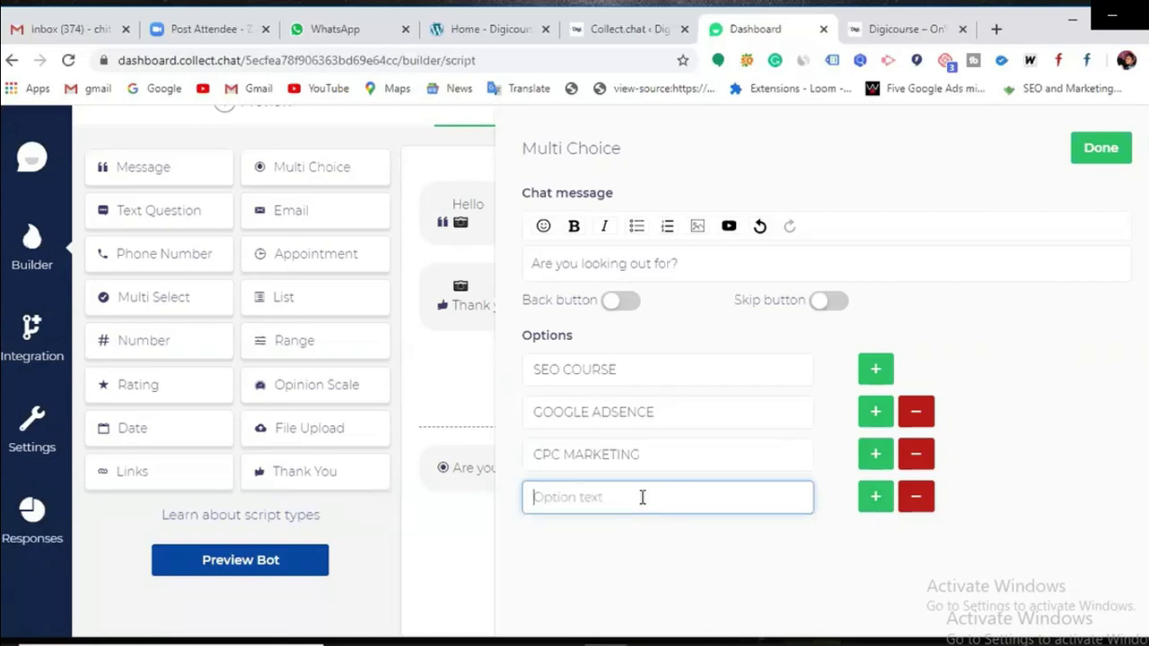
{"action": "type", "text": "SMM MARKETING"}
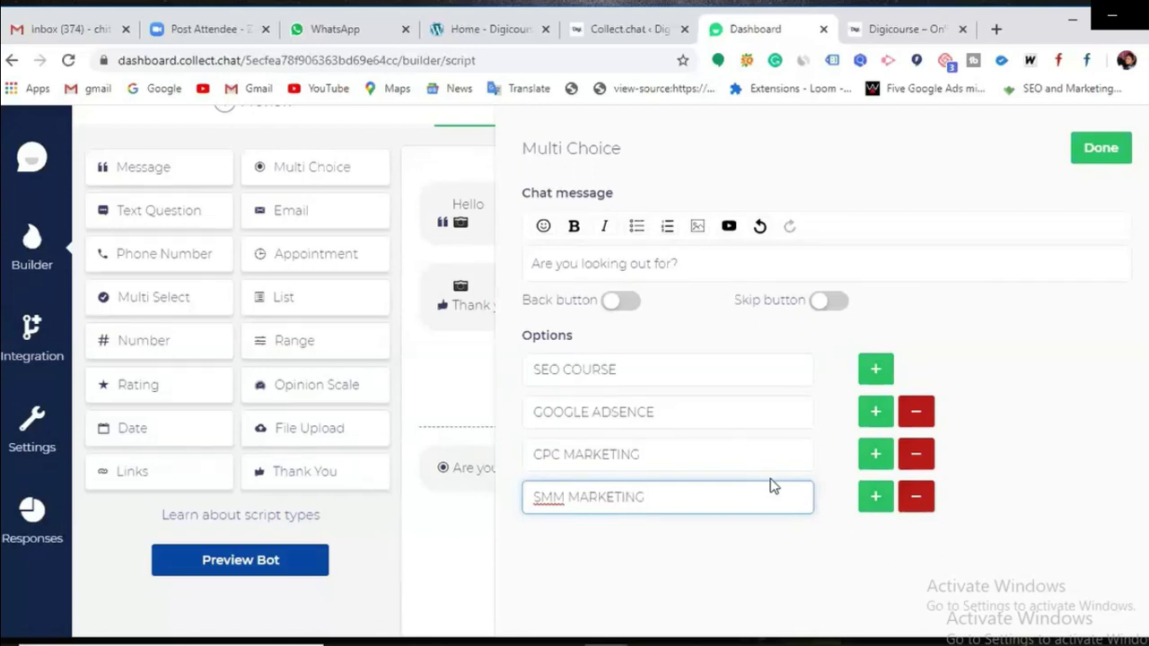
{"action": "left_click", "coordinate": [1105, 152]}
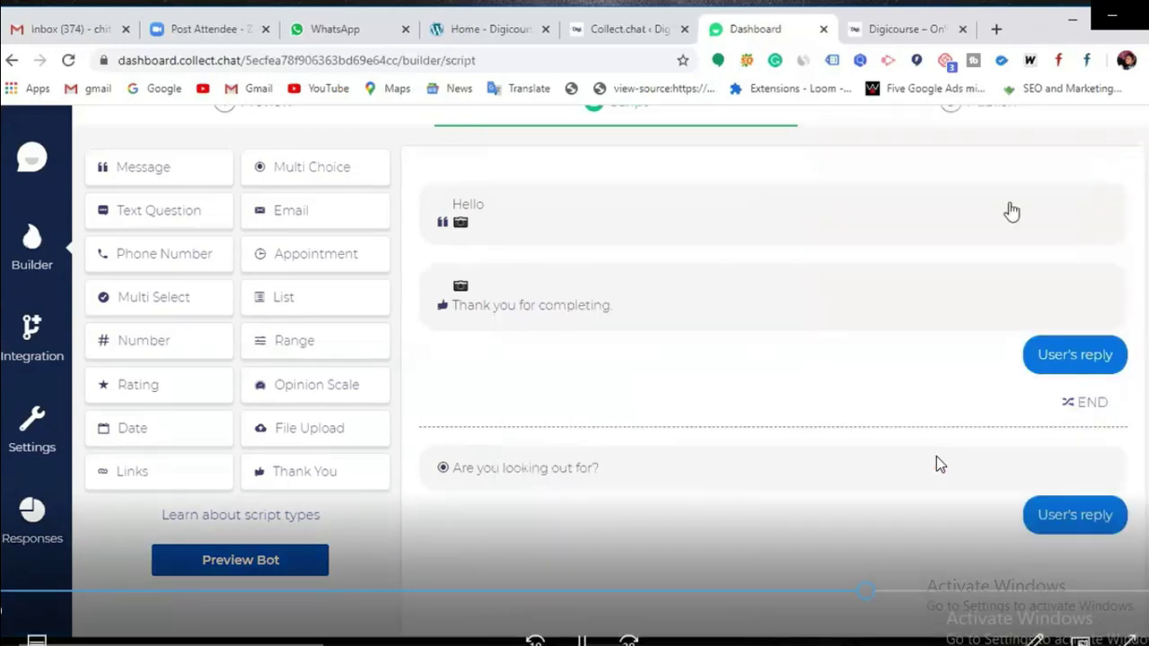
Step: Place the question above Thank You and leave the upgrade-locked redirect URL unedited
{"action": "mouse_move", "coordinate": [620, 356]}
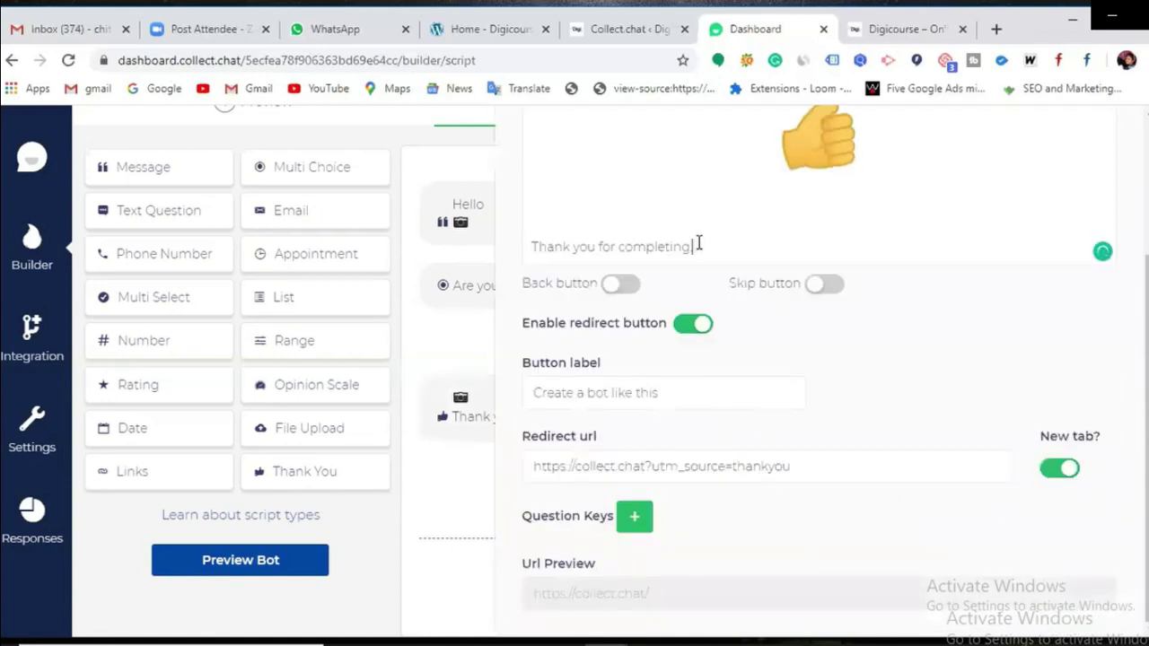
{"action": "scroll", "coordinate": [698, 244], "scroll_direction": "up", "scroll_amount": 2}
{"action": "scroll", "coordinate": [802, 316], "scroll_direction": "down", "scroll_amount": 2}
{"action": "left_click", "coordinate": [664, 467]}
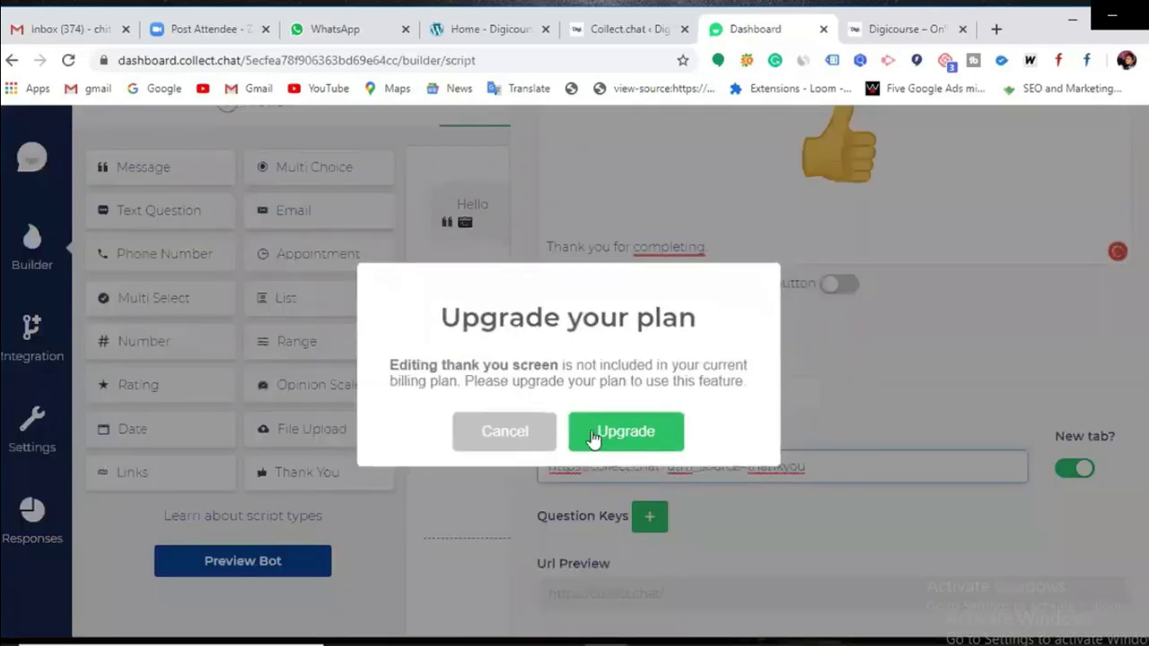
{"action": "left_click", "coordinate": [523, 432]}
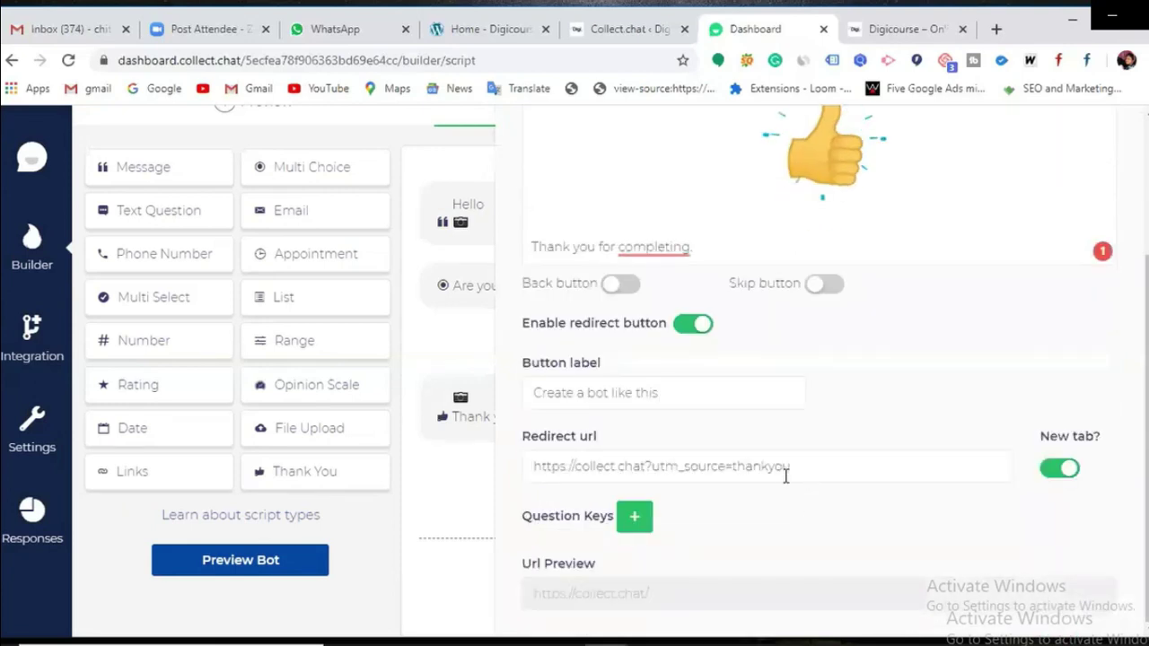
{"action": "left_click", "coordinate": [765, 469]}
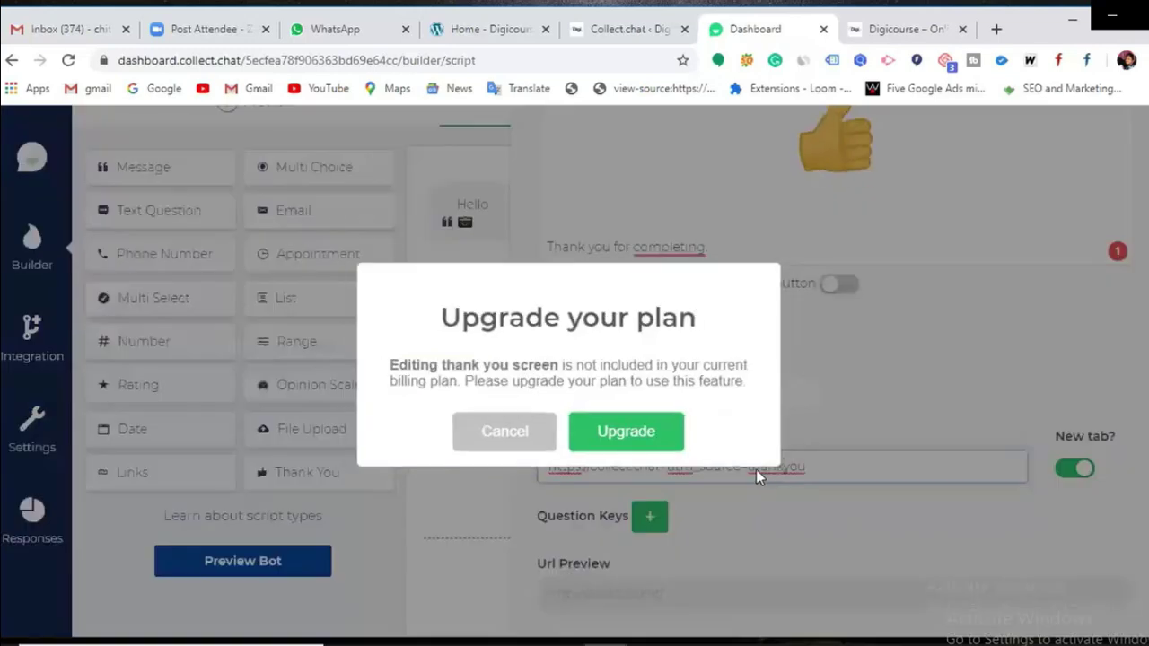
{"action": "left_click", "coordinate": [518, 437]}
{"action": "scroll", "coordinate": [1059, 359], "scroll_direction": "up", "scroll_amount": 2}
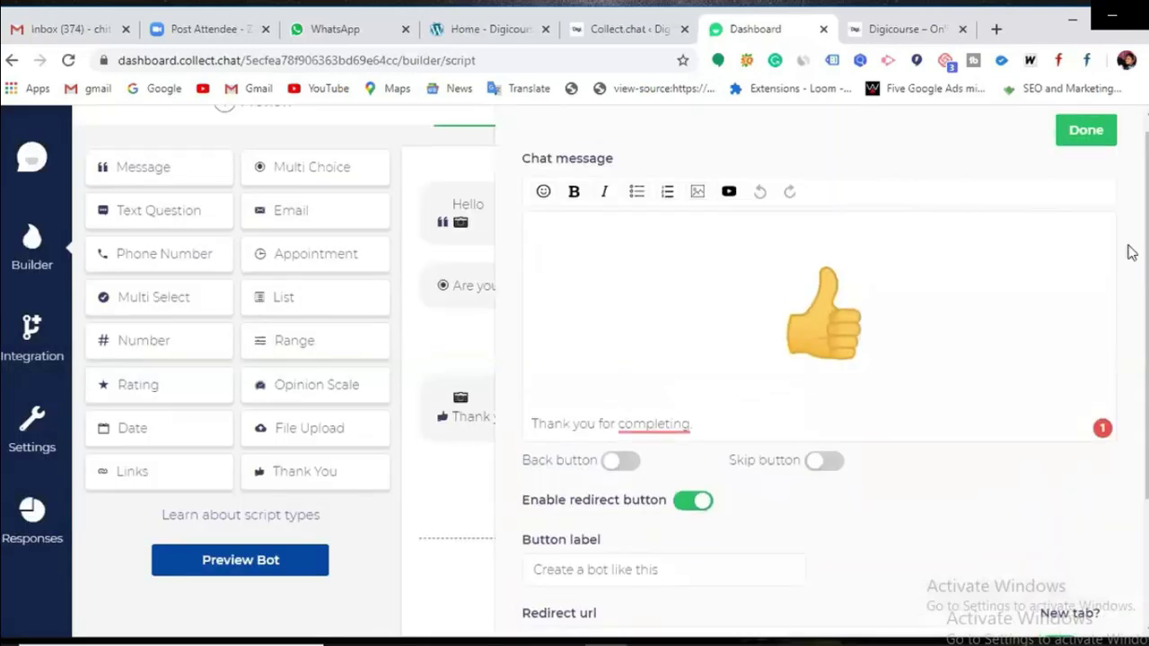
{"action": "left_click", "coordinate": [1084, 130]}
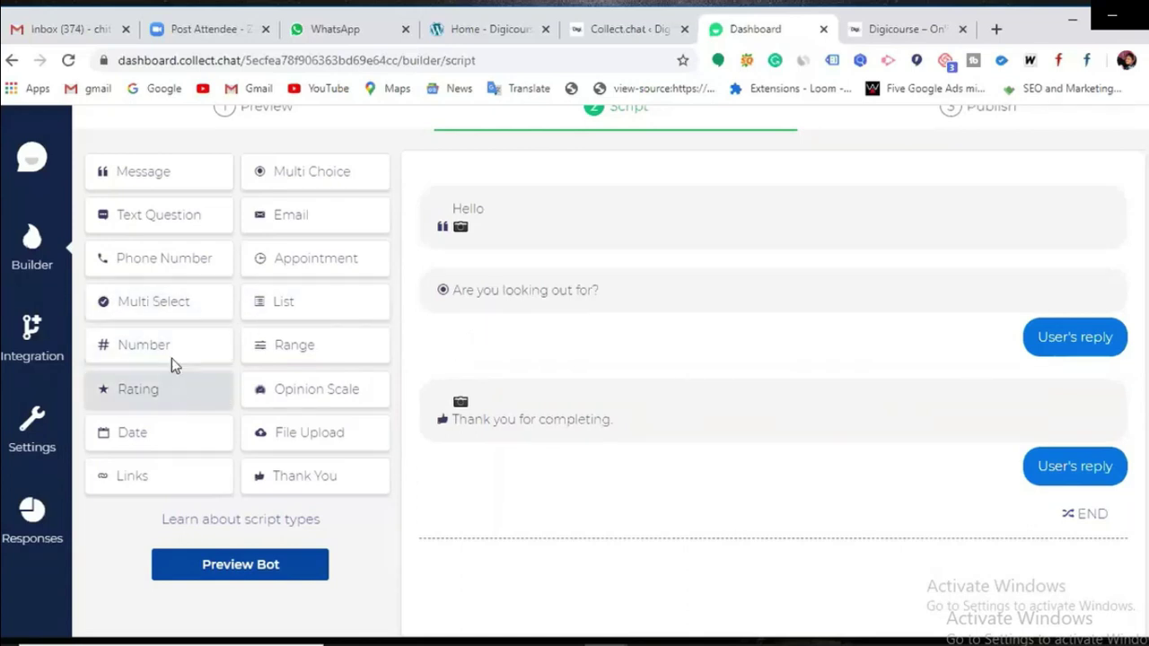
Step: Add a Phone Number question reading 'Please provide your contact number' with its error text cleared
{"action": "left_click_drag", "start_coordinate": [144, 266], "coordinate": [530, 403]}
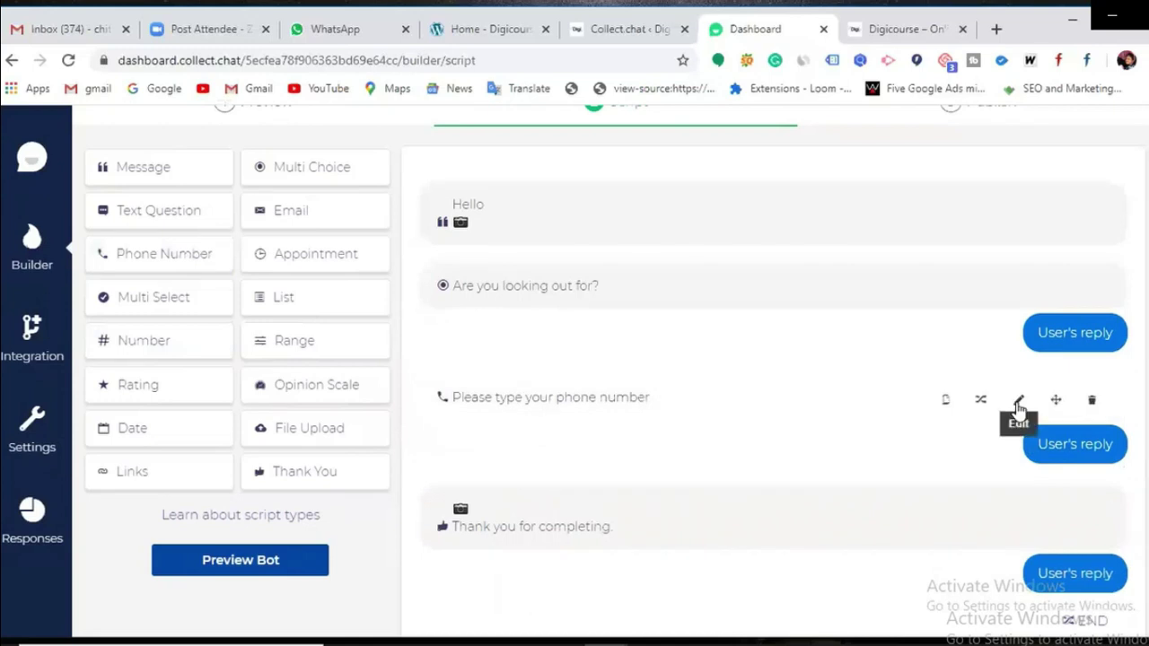
{"action": "left_click", "coordinate": [1018, 401]}
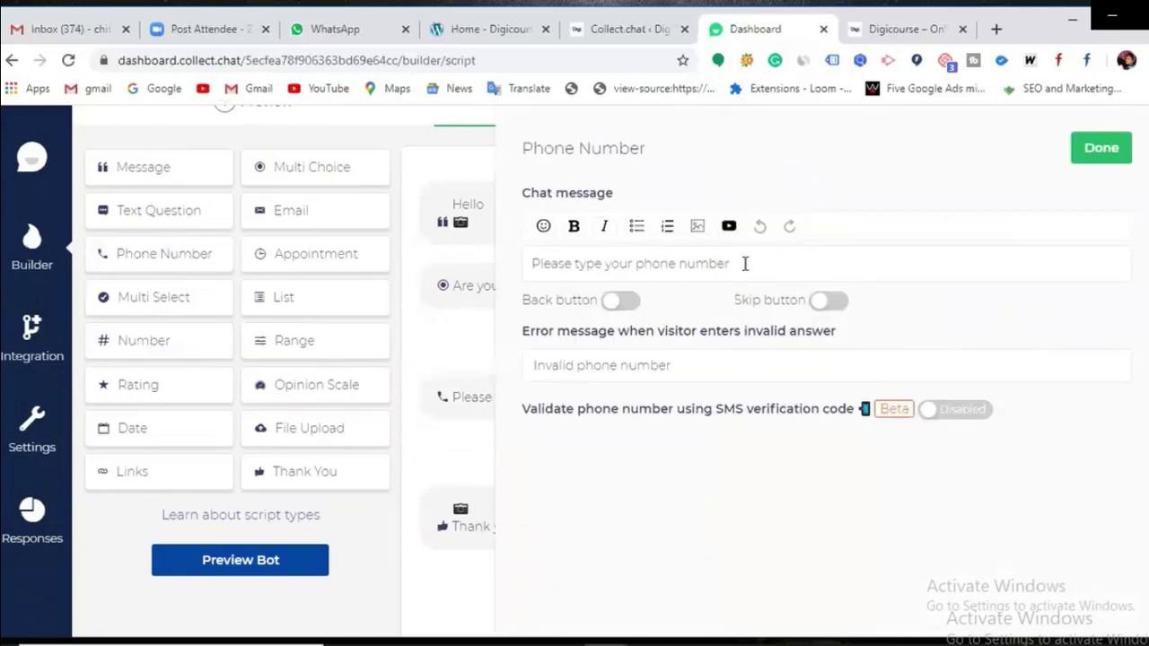
{"action": "key", "text": "BackSpace"}
{"action": "key", "text": "BackSpace"}
{"action": "key", "text": "BackSpace"}
{"action": "key", "text": "BackSpace"}
{"action": "key", "text": "BackSpace"}
{"action": "key", "text": "BackSpace"}
{"action": "key", "text": "BackSpace"}
{"action": "key", "text": "BackSpace"}
{"action": "key", "text": "BackSpace"}
{"action": "key", "text": "BackSpace"}
{"action": "key", "text": "BackSpace"}
{"action": "key", "text": "BackSpace"}
{"action": "key", "text": "BackSpace"}
{"action": "key", "text": "BackSpace"}
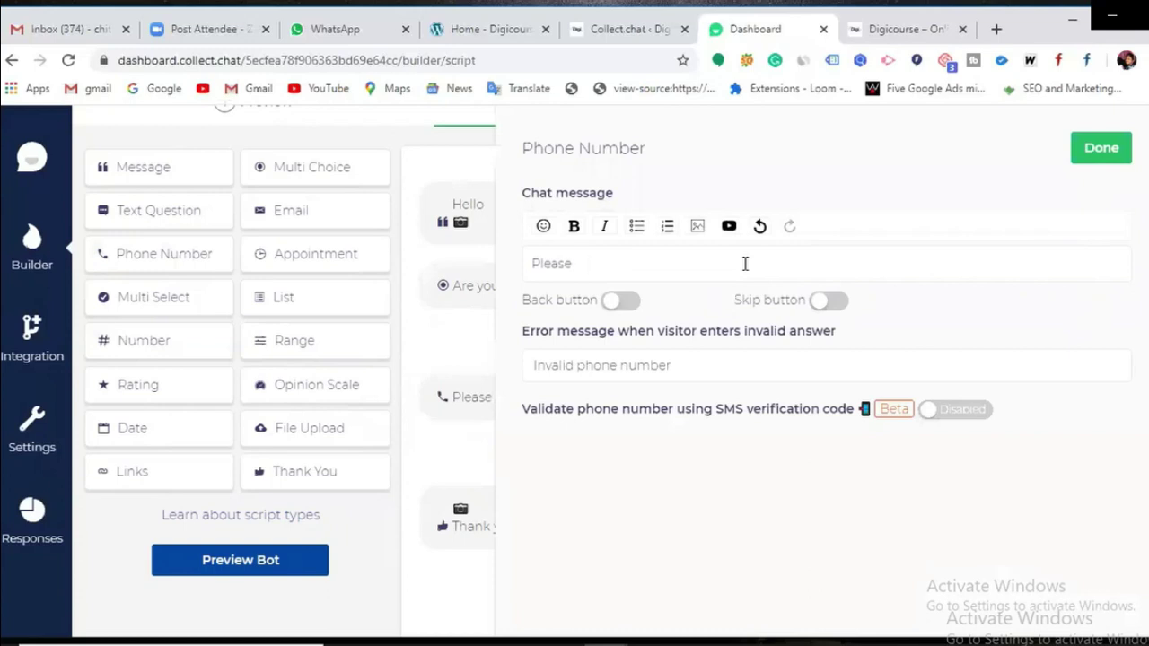
{"action": "type", "text": "de your contact "}
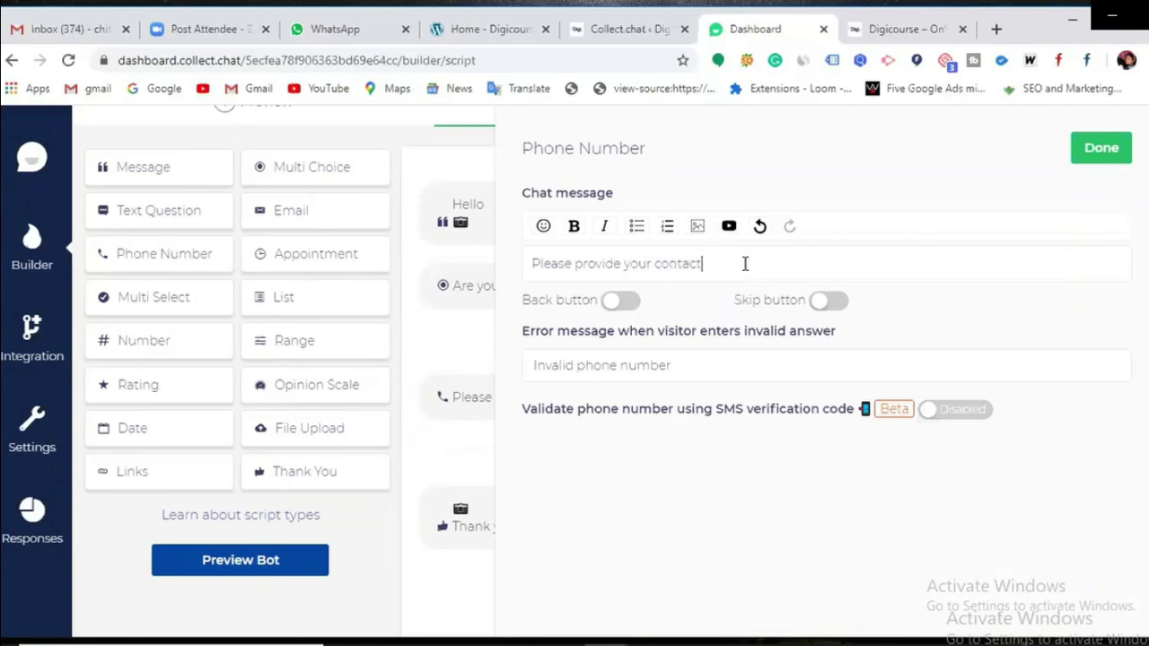
{"action": "type", "text": "number"}
{"action": "left_click", "coordinate": [692, 358]}
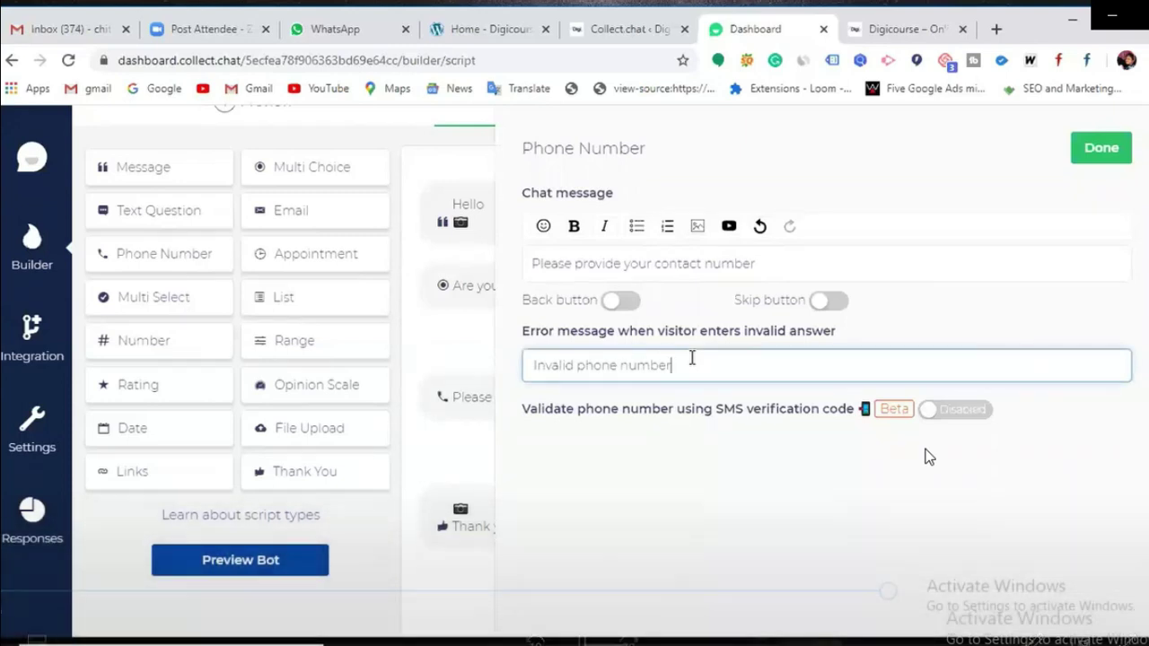
{"action": "key", "text": "BackSpace"}
{"action": "key", "text": "BackSpace"}
{"action": "key", "text": "BackSpace"}
{"action": "key", "text": "BackSpace"}
{"action": "key", "text": "BackSpace"}
{"action": "key", "text": "BackSpace"}
{"action": "key", "text": "BackSpace"}
{"action": "key", "text": "BackSpace"}
{"action": "key", "text": "BackSpace"}
{"action": "key", "text": "BackSpace"}
{"action": "key", "text": "BackSpace"}
{"action": "key", "text": "BackSpace"}
{"action": "key", "text": "BackSpace"}
{"action": "key", "text": "BackSpace"}
{"action": "key", "text": "BackSpace"}
{"action": "key", "text": "BackSpace"}
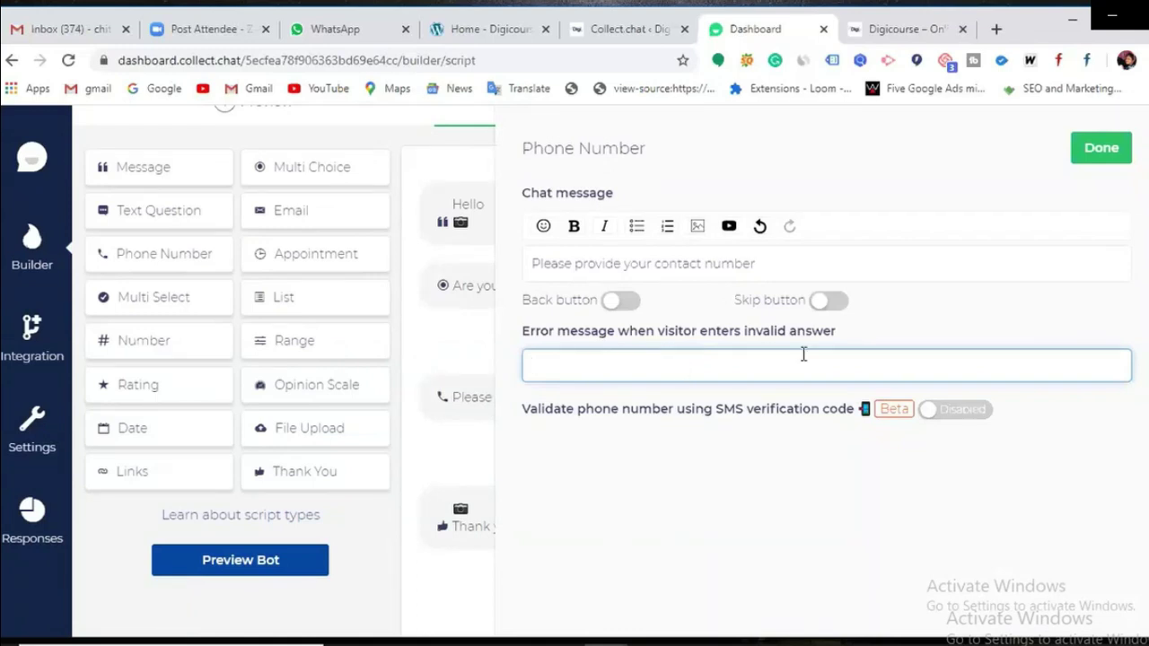
{"action": "left_click", "coordinate": [1095, 157]}
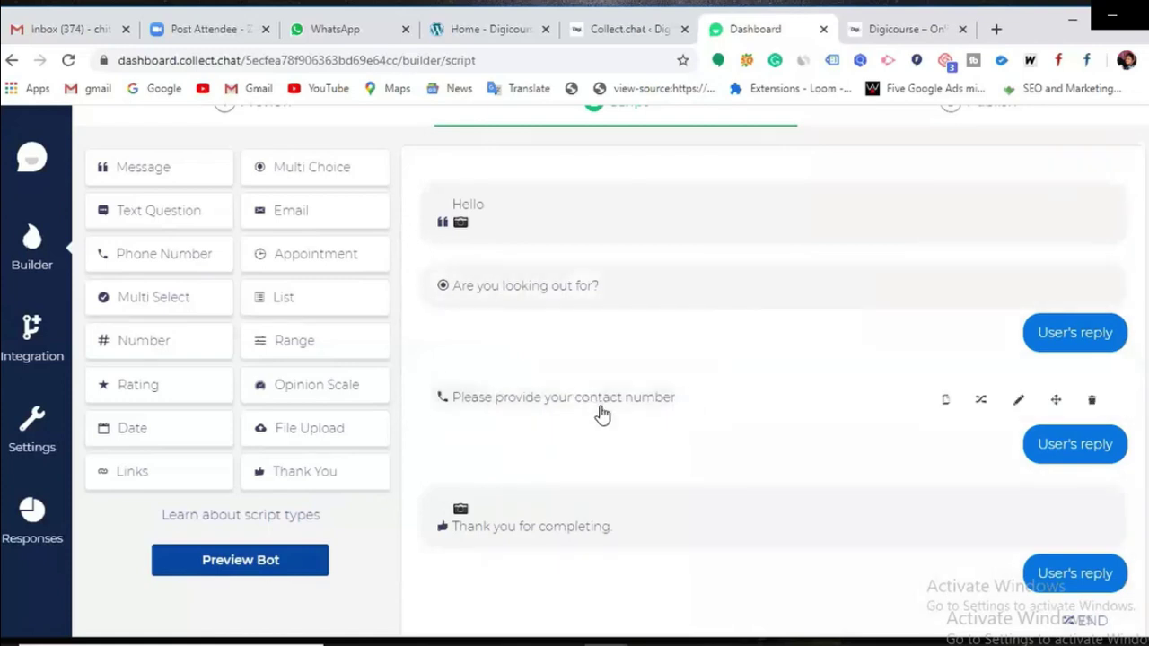
{"action": "scroll", "coordinate": [656, 427], "scroll_direction": "down", "scroll_amount": 1}
{"action": "scroll", "coordinate": [654, 426], "scroll_direction": "up", "scroll_amount": 2}
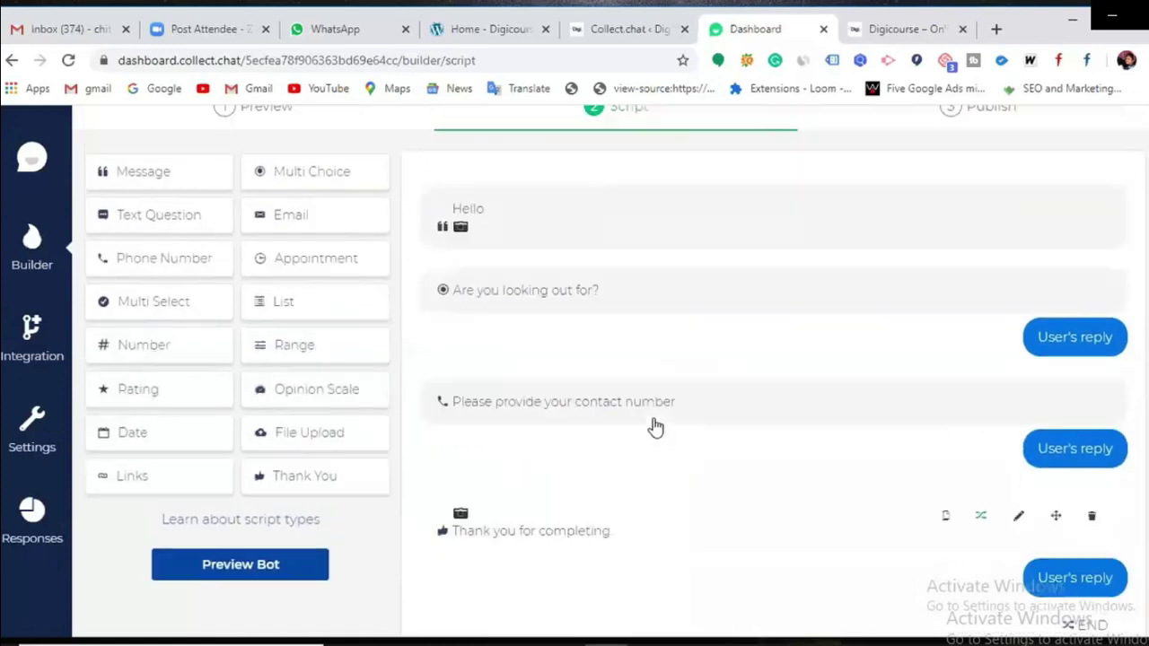
Step: Drop an Email block below the multi-choice question, keeping 'What is your email address?'
{"action": "left_click_drag", "start_coordinate": [304, 289], "coordinate": [521, 525]}
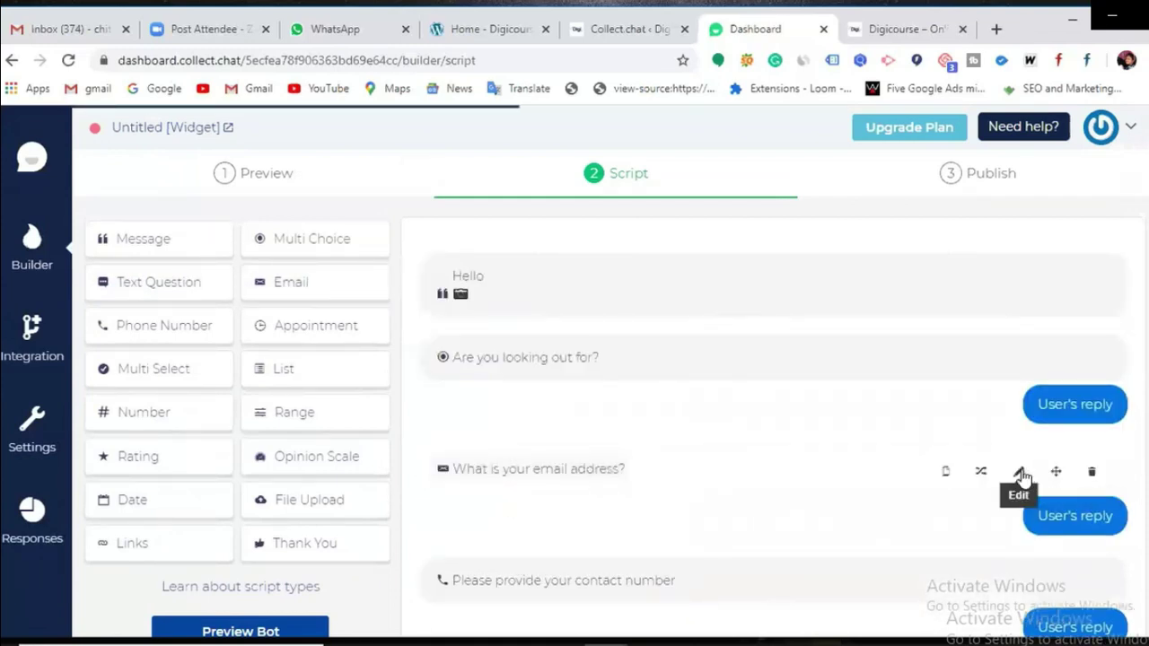
{"action": "left_click", "coordinate": [1017, 472]}
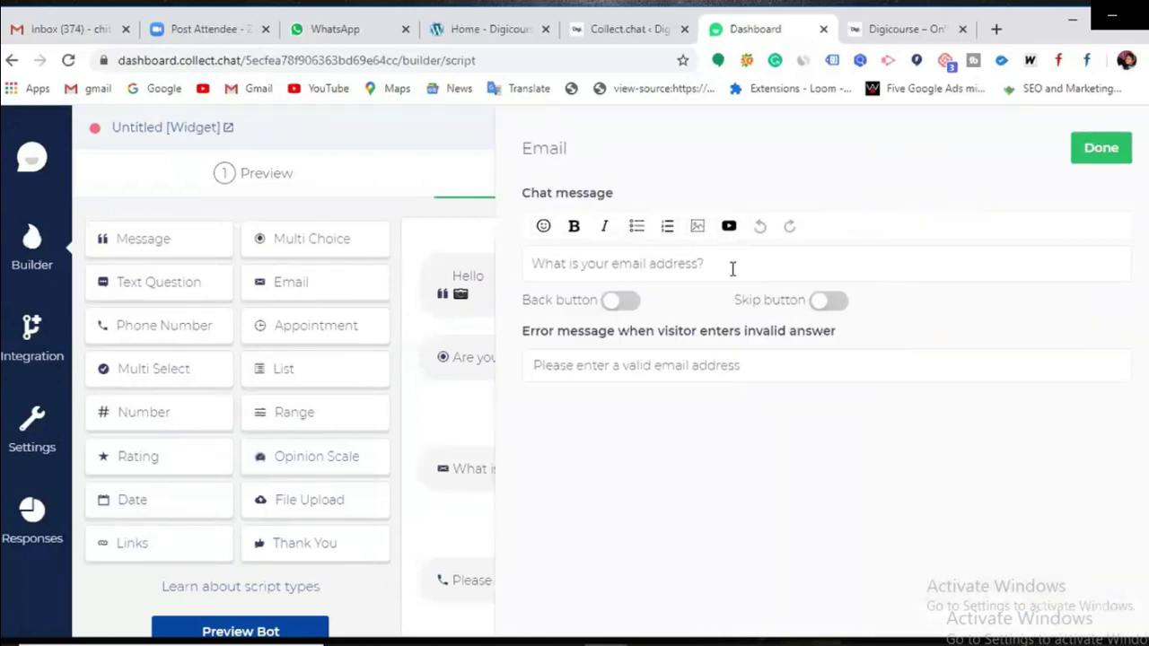
{"action": "left_click", "coordinate": [1100, 151]}
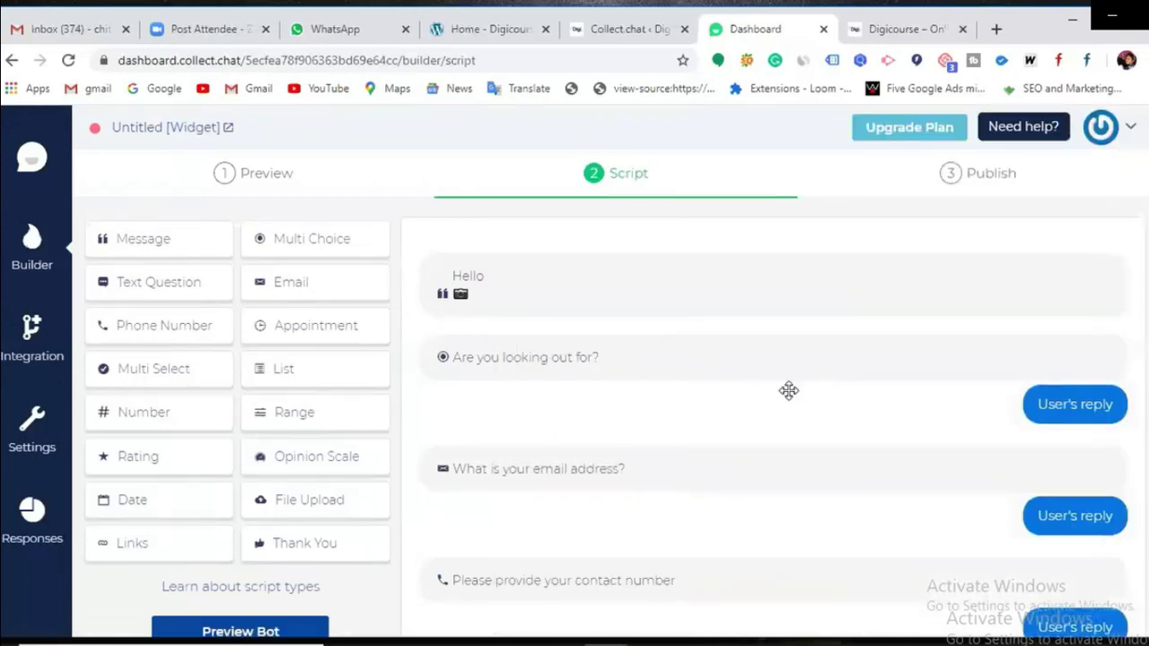
{"action": "scroll", "coordinate": [788, 390], "scroll_direction": "down", "scroll_amount": 3}
{"action": "scroll", "coordinate": [551, 475], "scroll_direction": "up", "scroll_amount": 2}
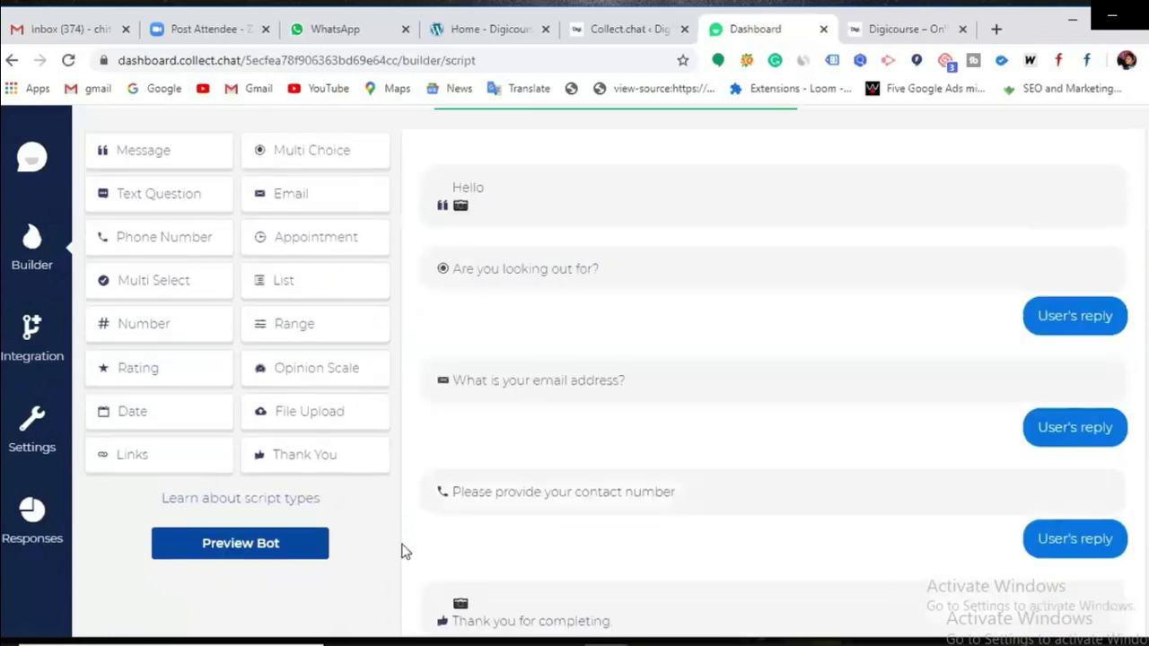
{"action": "scroll", "coordinate": [654, 361], "scroll_direction": "up", "scroll_amount": 1}
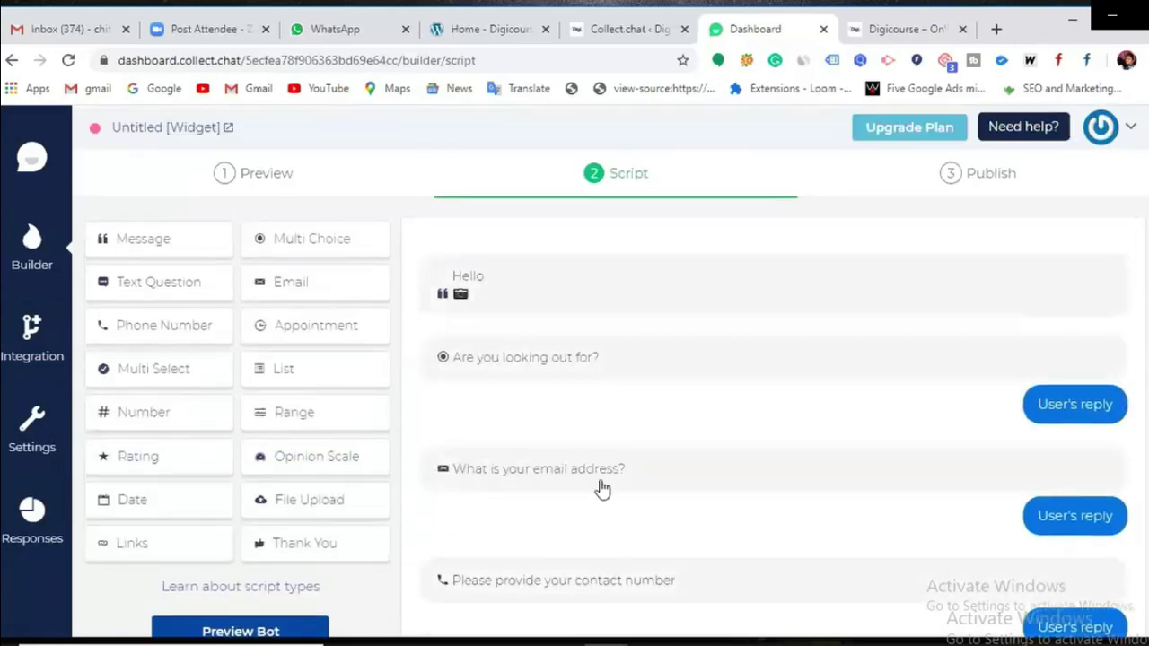
{"action": "scroll", "coordinate": [590, 269], "scroll_direction": "down", "scroll_amount": 1}
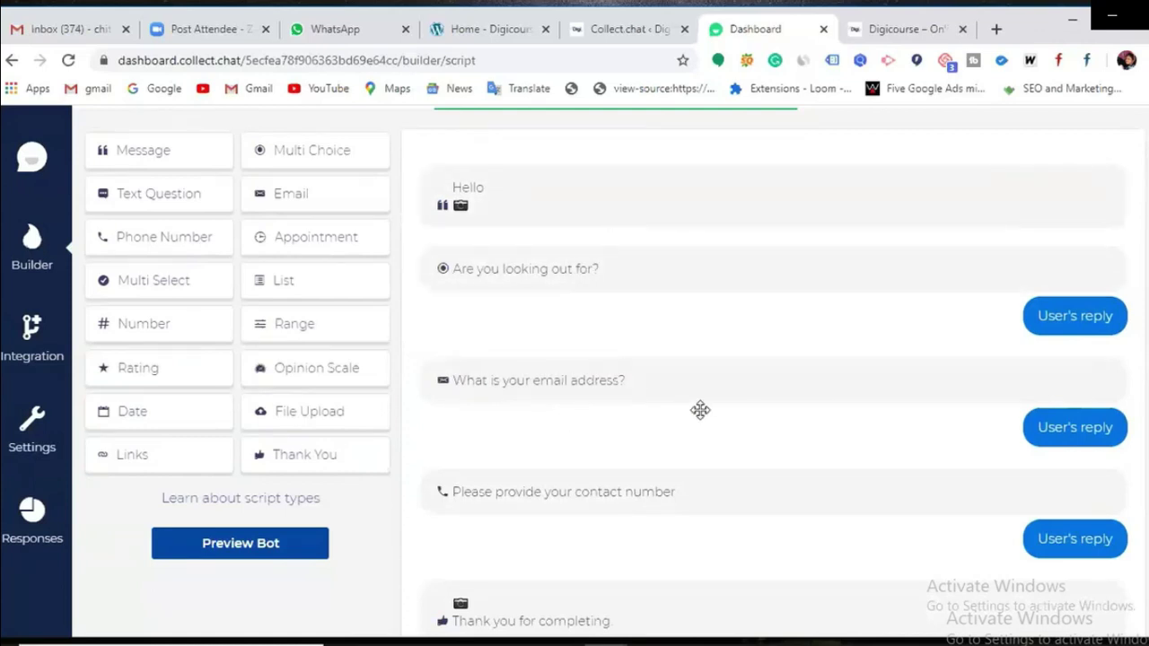
{"action": "scroll", "coordinate": [691, 412], "scroll_direction": "down", "scroll_amount": 2}
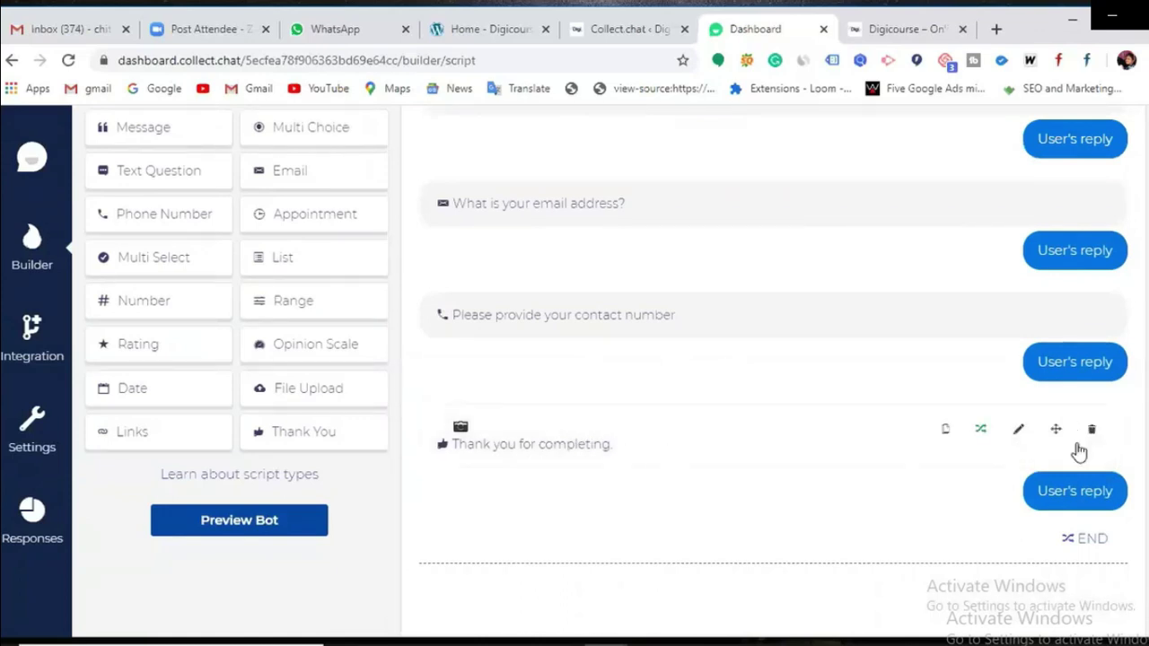
{"action": "scroll", "coordinate": [682, 481], "scroll_direction": "up", "scroll_amount": 2}
{"action": "scroll", "coordinate": [683, 481], "scroll_direction": "down", "scroll_amount": 1}
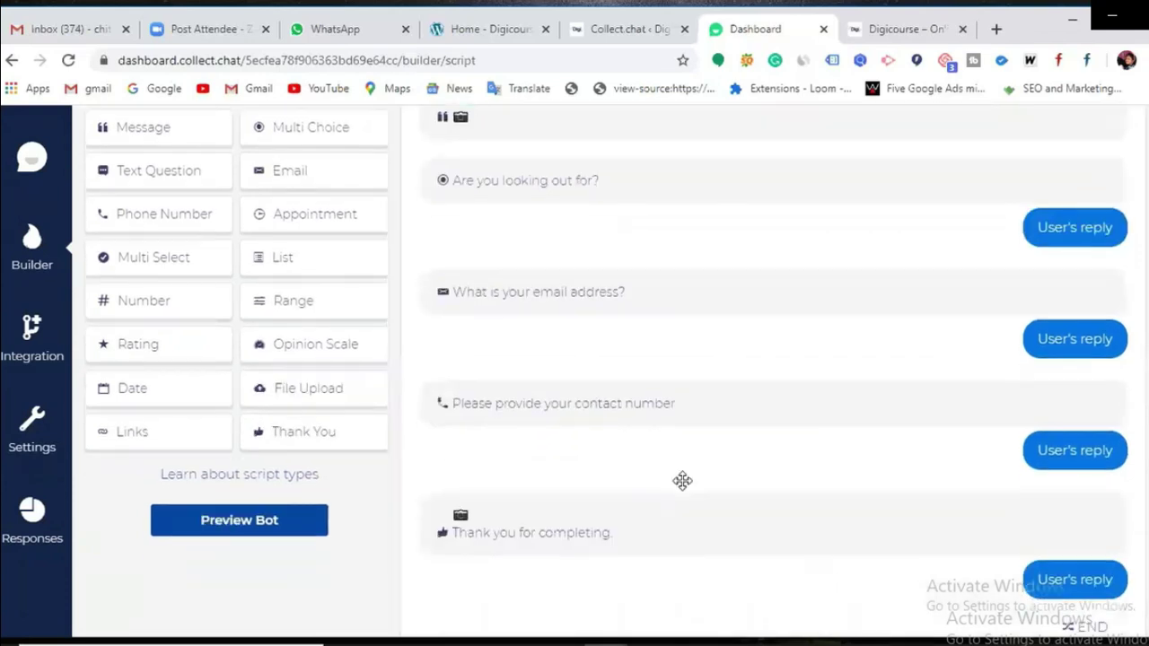
{"action": "scroll", "coordinate": [682, 481], "scroll_direction": "down", "scroll_amount": 1}
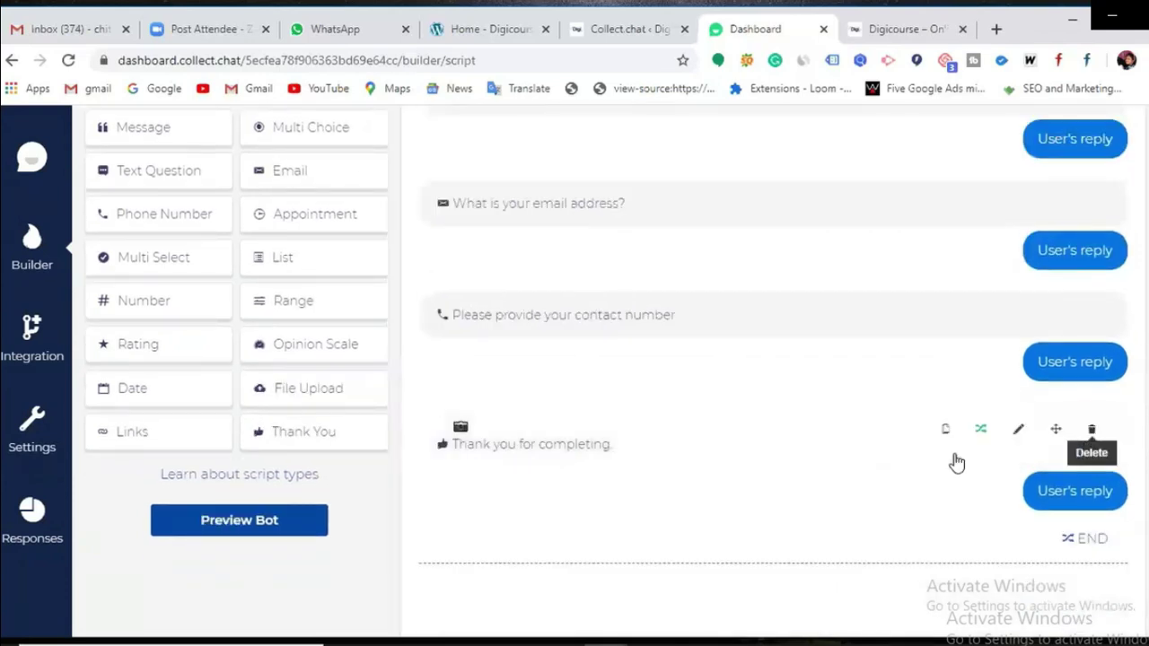
{"action": "scroll", "coordinate": [788, 472], "scroll_direction": "up", "scroll_amount": 2}
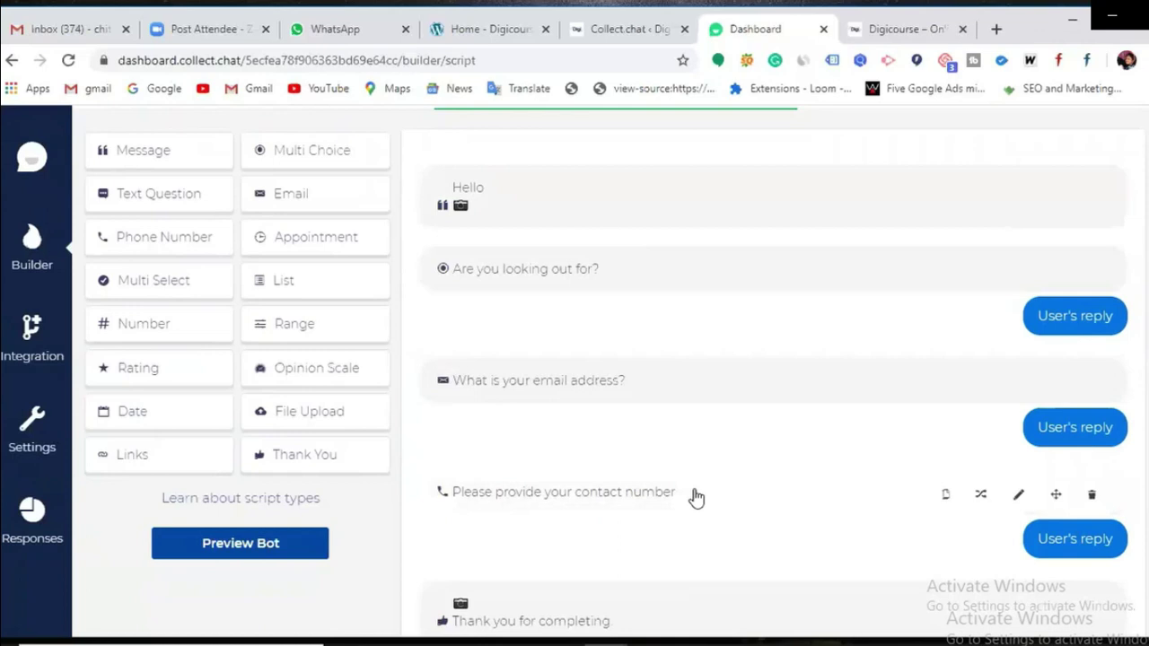
{"action": "scroll", "coordinate": [693, 492], "scroll_direction": "down", "scroll_amount": 2}
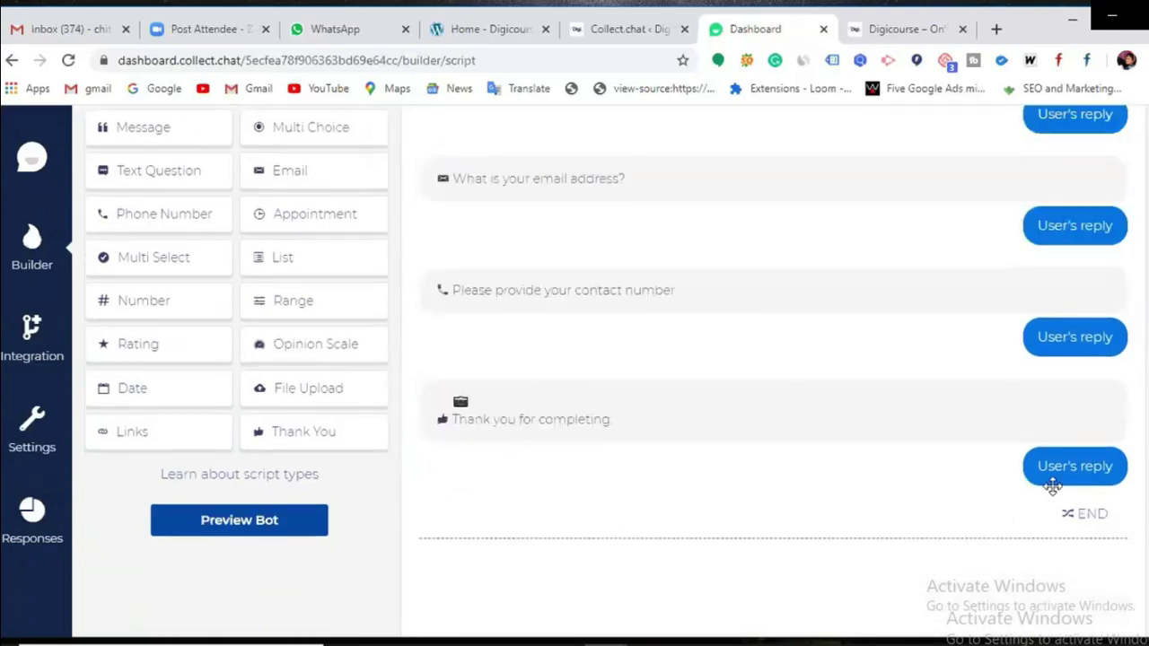
{"action": "scroll", "coordinate": [1039, 467], "scroll_direction": "up", "scroll_amount": 3}
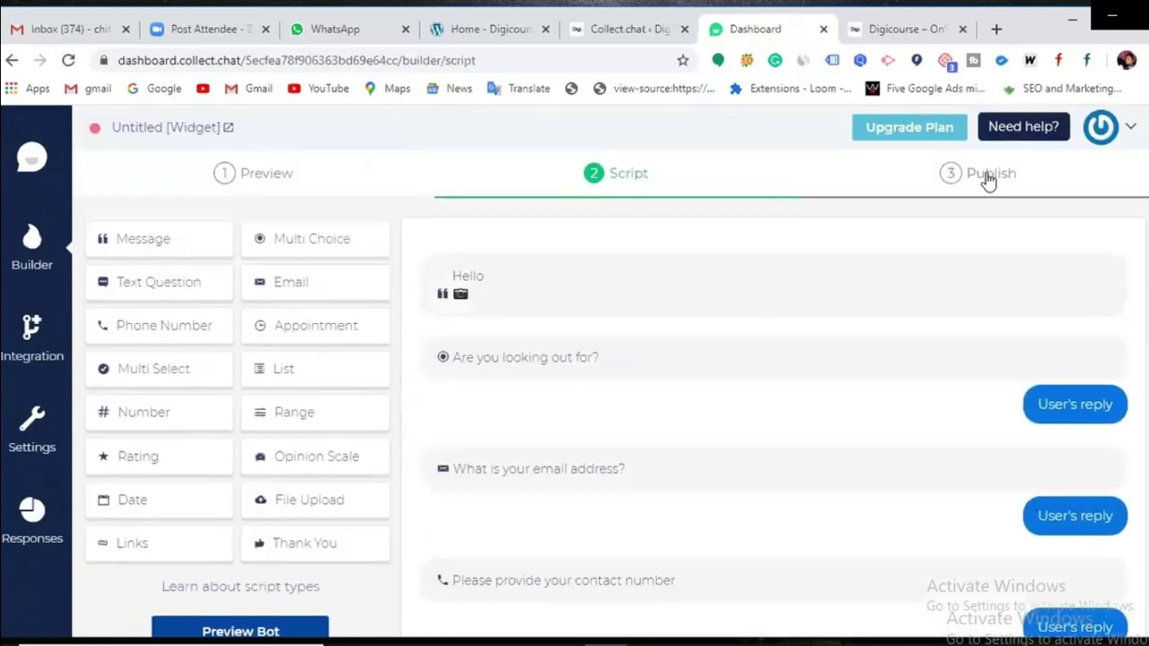
Step: Show the Add to website embed snippet and its paste-before-closing-head-tag instructions
{"action": "left_click", "coordinate": [987, 178]}
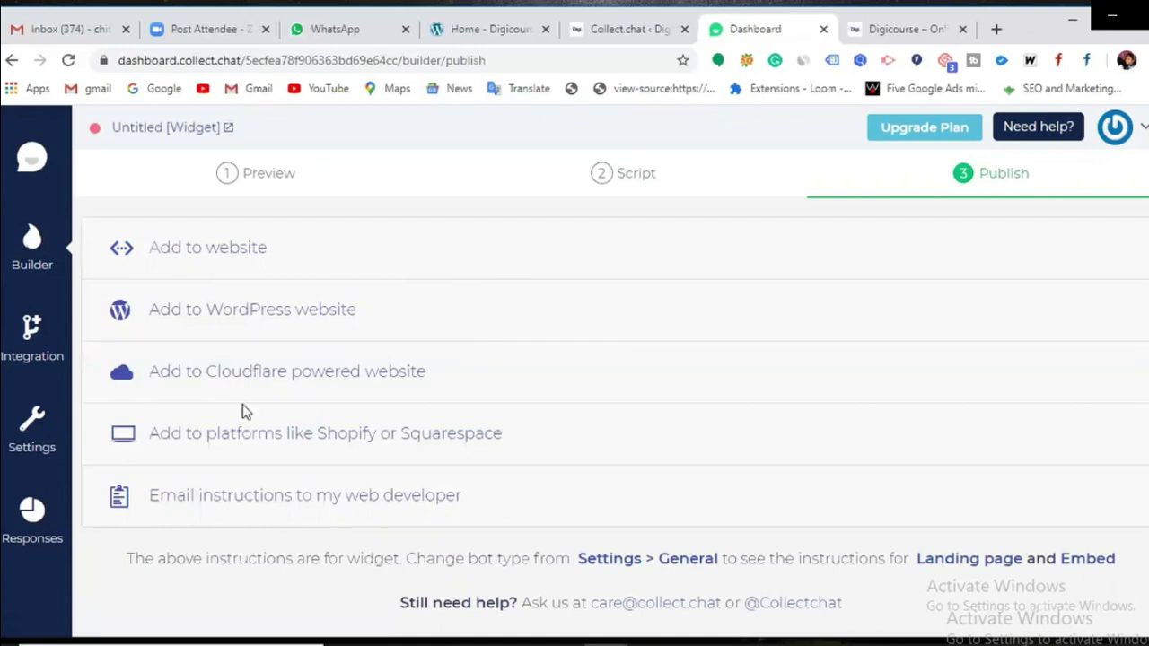
{"action": "left_click", "coordinate": [235, 252]}
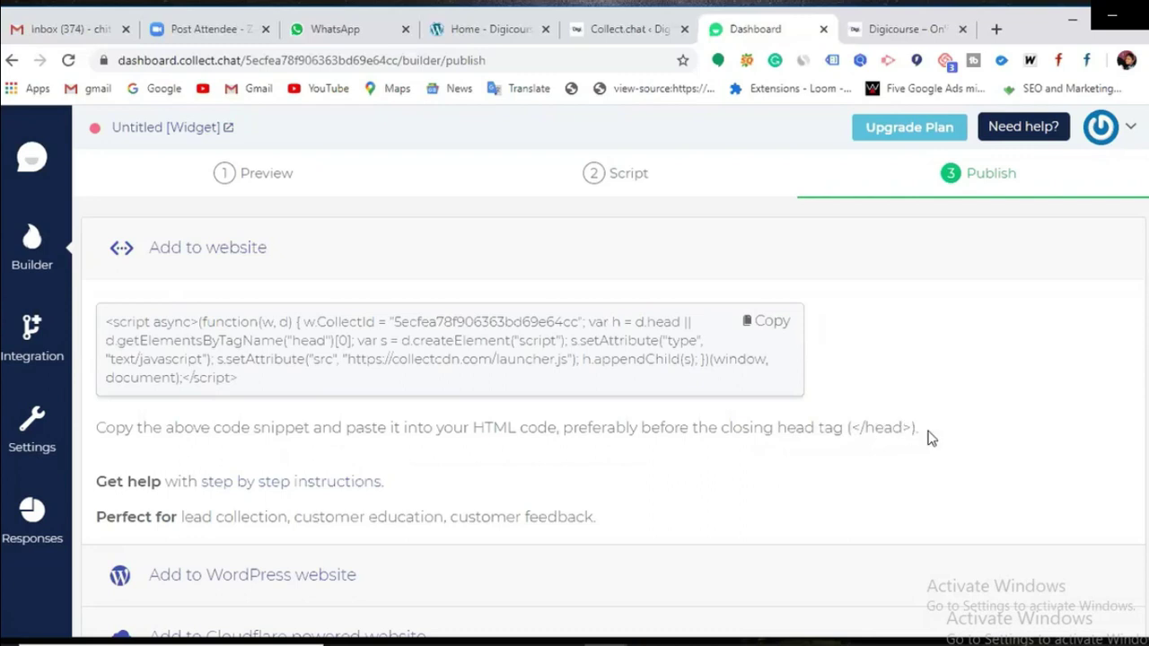
{"action": "left_click_drag", "start_coordinate": [928, 437], "coordinate": [129, 428]}
{"action": "left_click", "coordinate": [758, 449]}
{"action": "left_click_drag", "start_coordinate": [916, 427], "coordinate": [93, 433]}
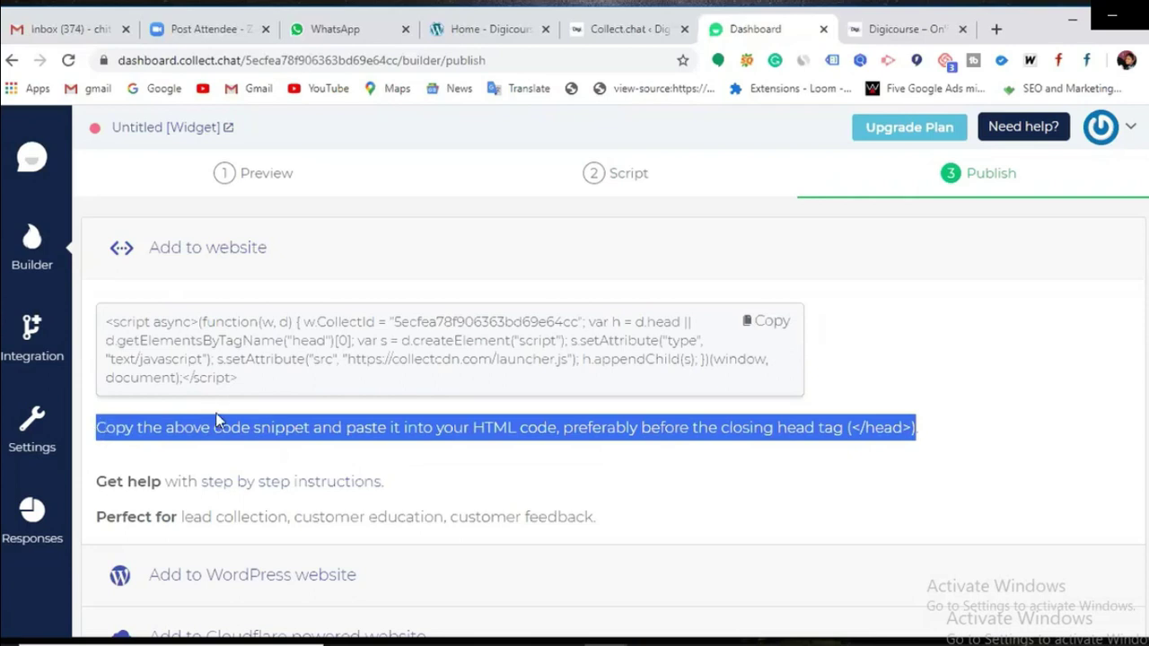
{"action": "left_click", "coordinate": [263, 430]}
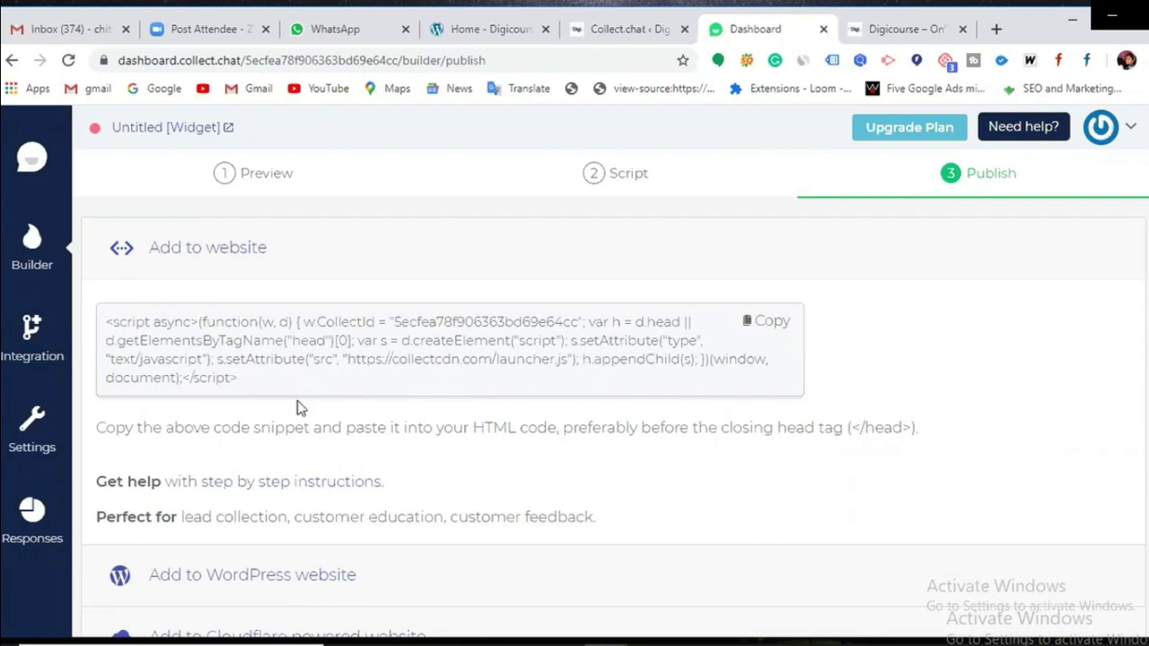
Step: Open the step-by-step install help in a new tab, copy the embed snippet, and go to WordPress
{"action": "left_click", "coordinate": [310, 486]}
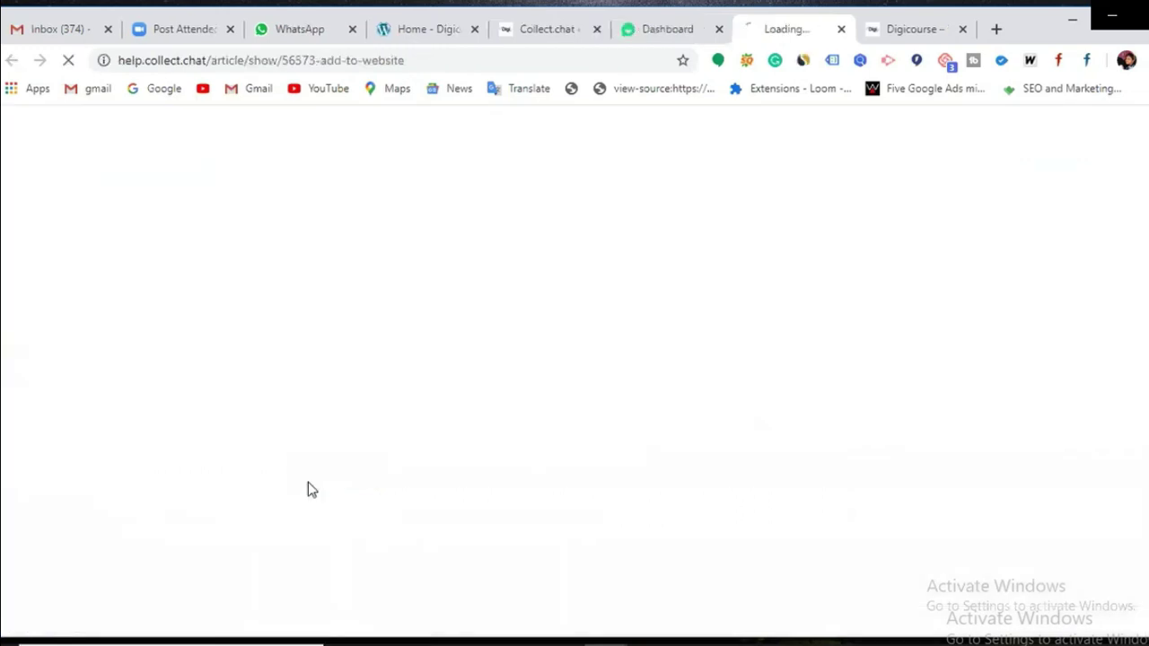
{"action": "left_click", "coordinate": [678, 41]}
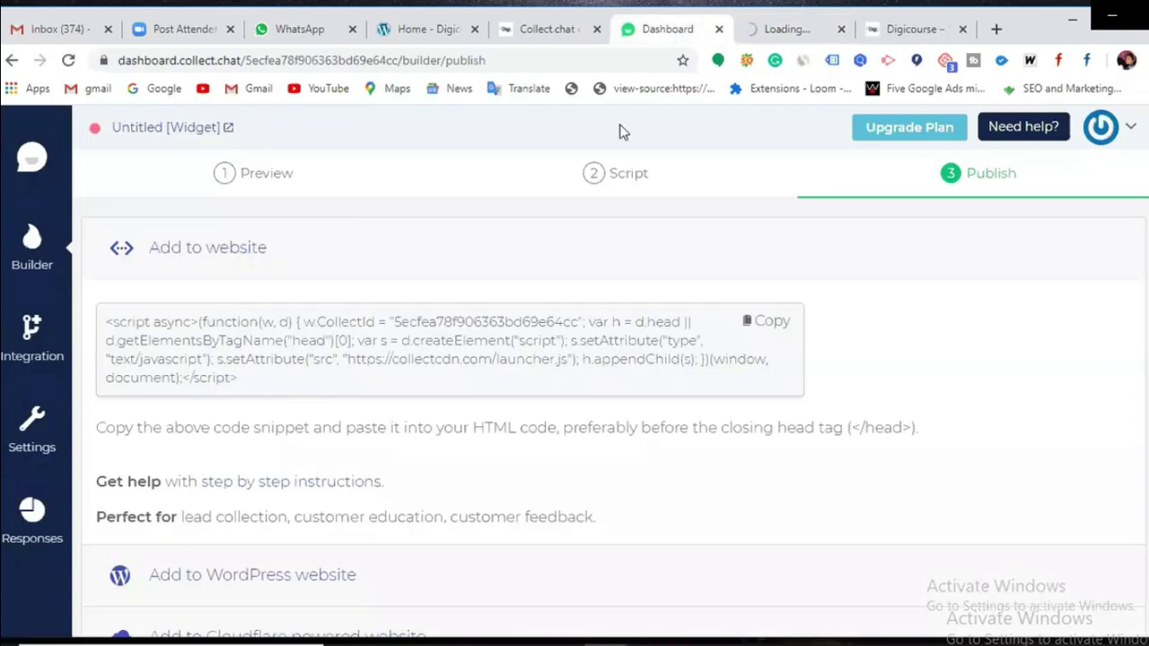
{"action": "left_click", "coordinate": [777, 325]}
{"action": "left_click", "coordinate": [568, 41]}
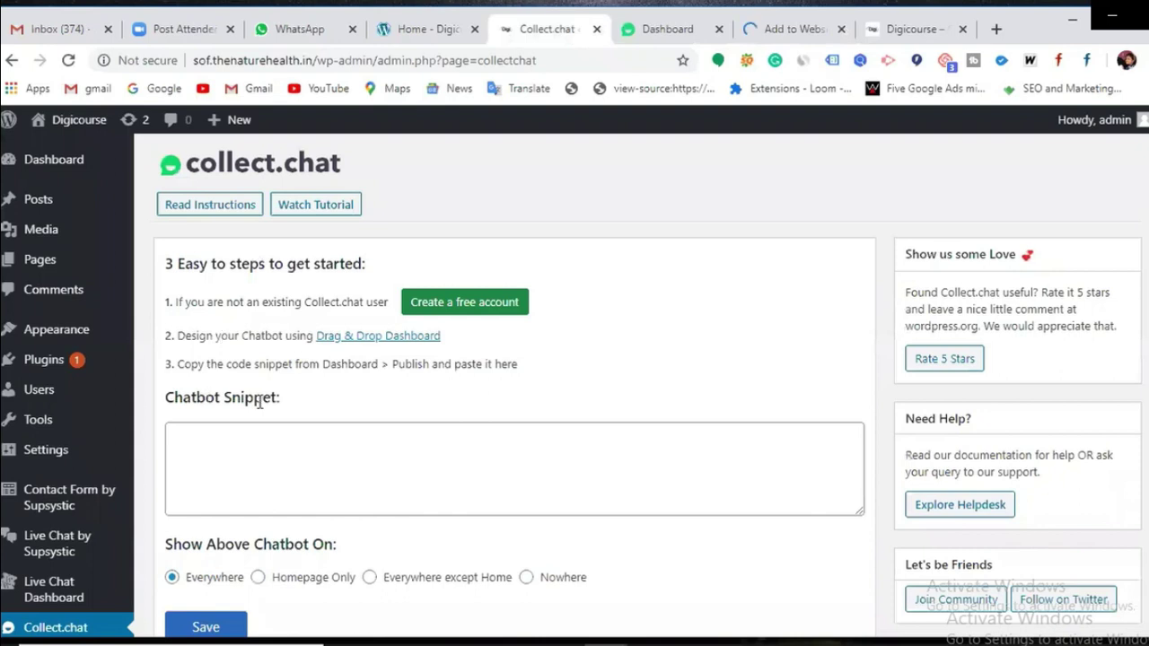
Step: Paste the embed snippet into the Chatbot Snippet field, save it, and go to the Digicourse tab
{"action": "left_click", "coordinate": [328, 460]}
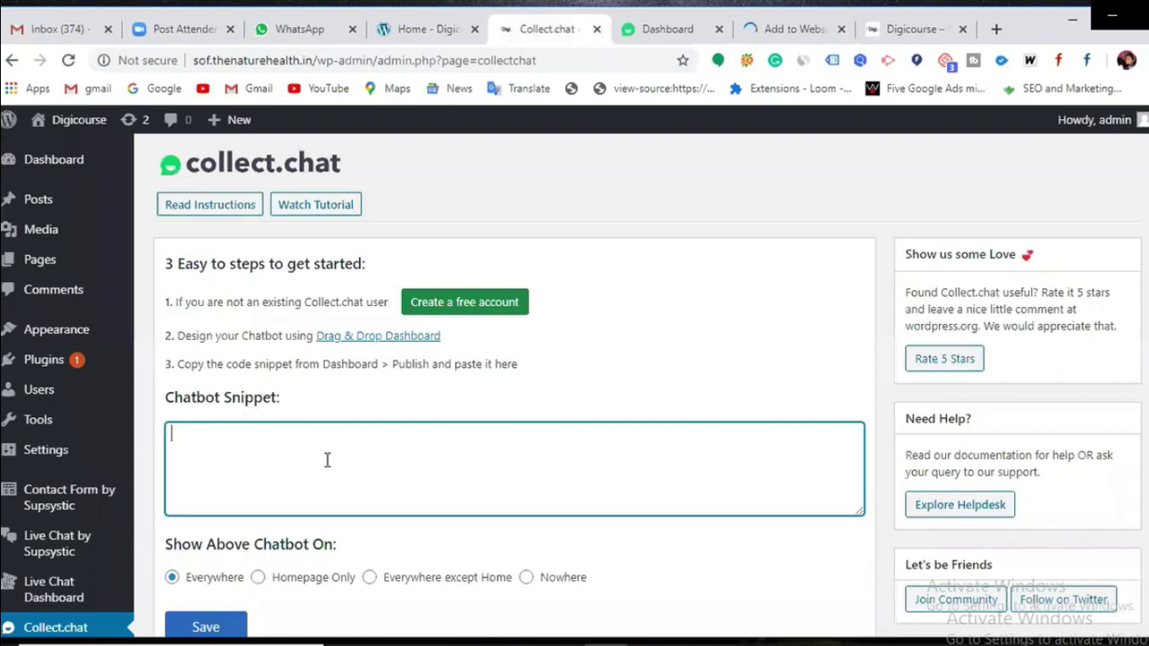
{"action": "key", "text": "ctrl+v"}
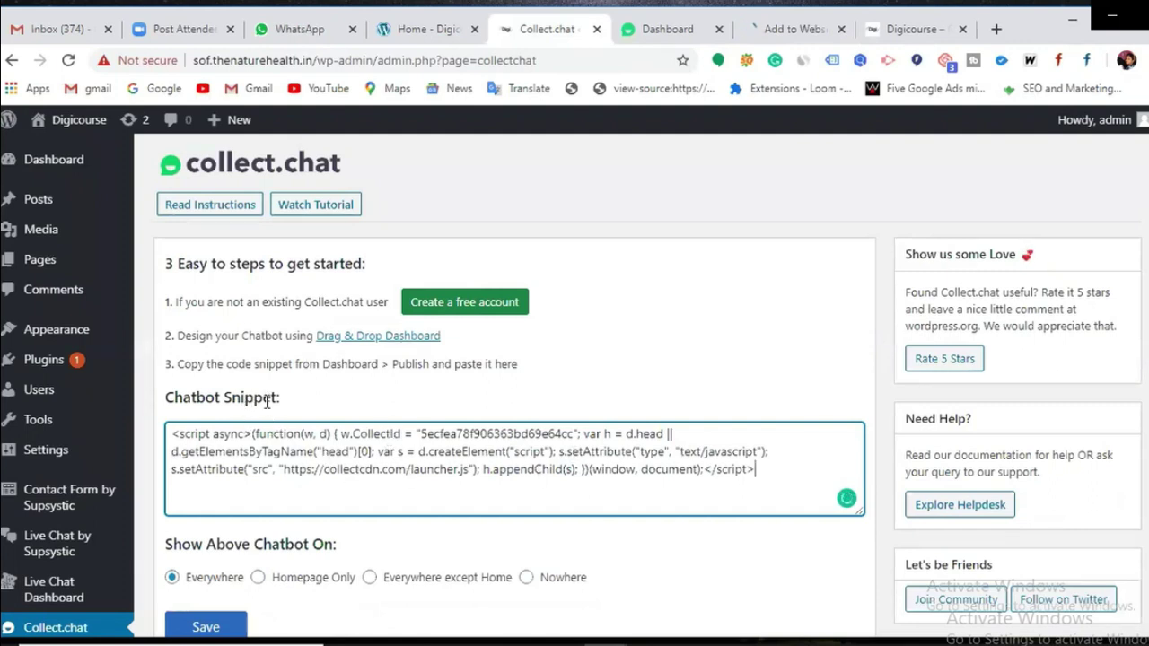
{"action": "scroll", "coordinate": [274, 421], "scroll_direction": "down", "scroll_amount": 1}
{"action": "scroll", "coordinate": [274, 443], "scroll_direction": "down", "scroll_amount": 1}
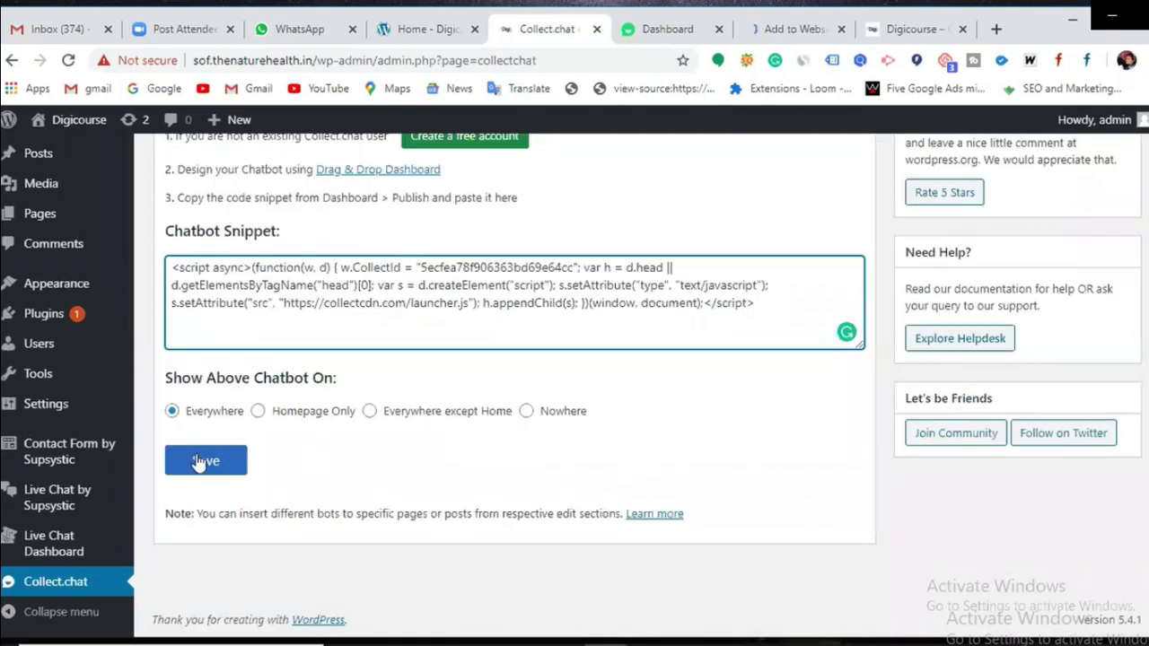
{"action": "left_click", "coordinate": [197, 462]}
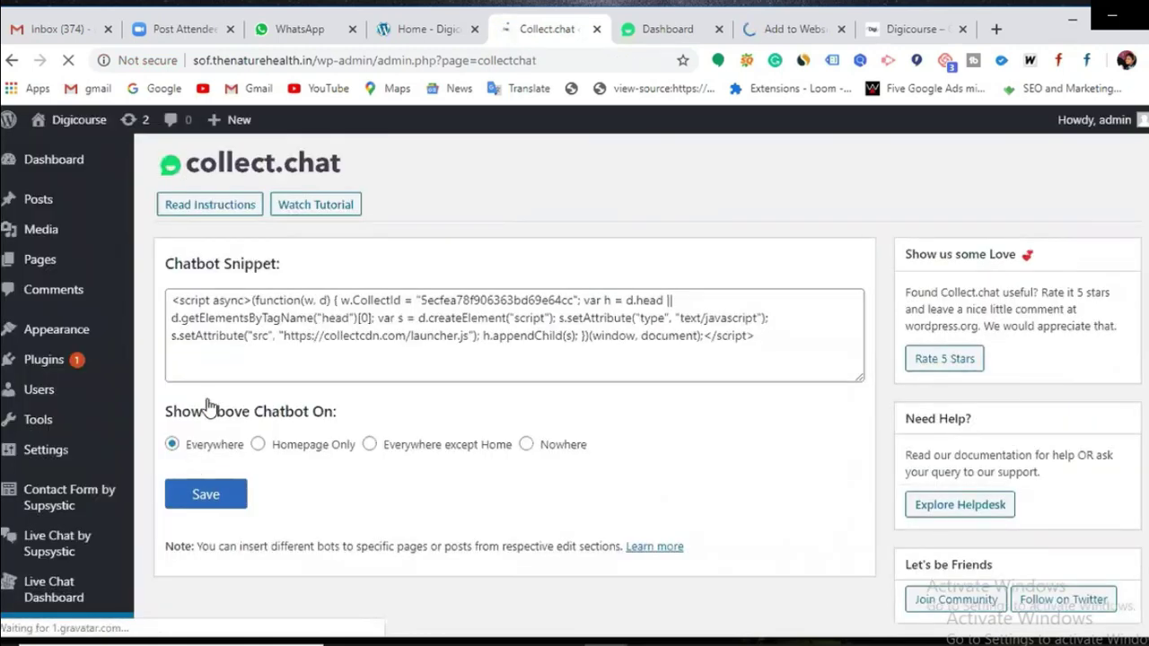
{"action": "left_click", "coordinate": [910, 30]}
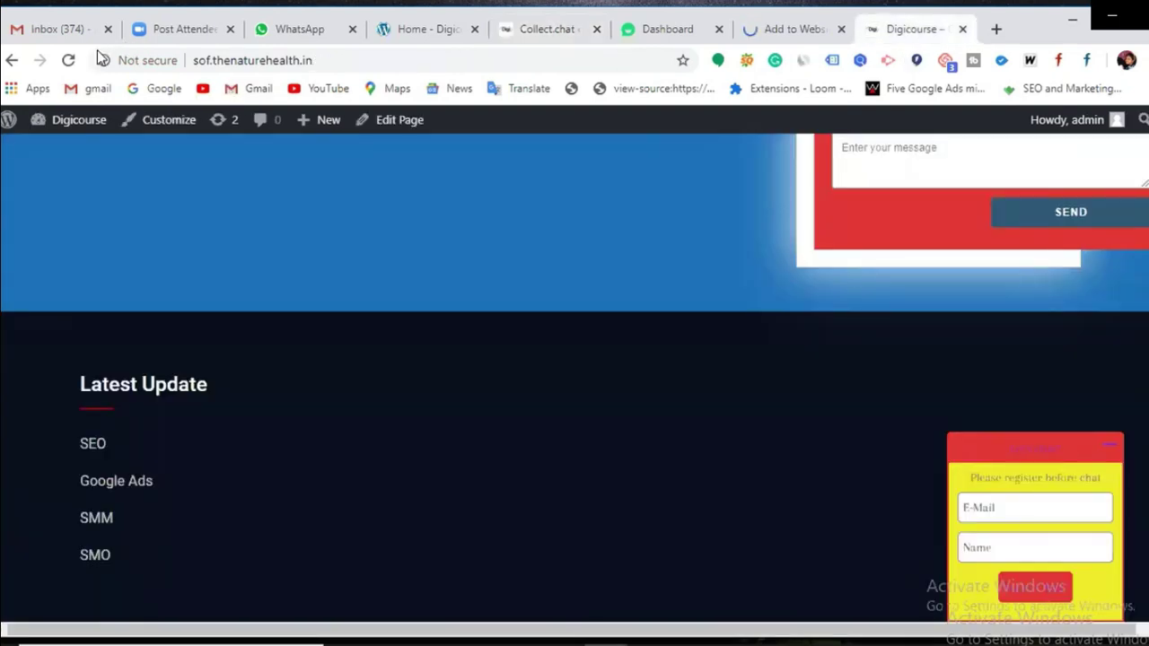
Step: Reload the Digicourse site and open the 'Click Here' chat bubble
{"action": "left_click", "coordinate": [68, 63]}
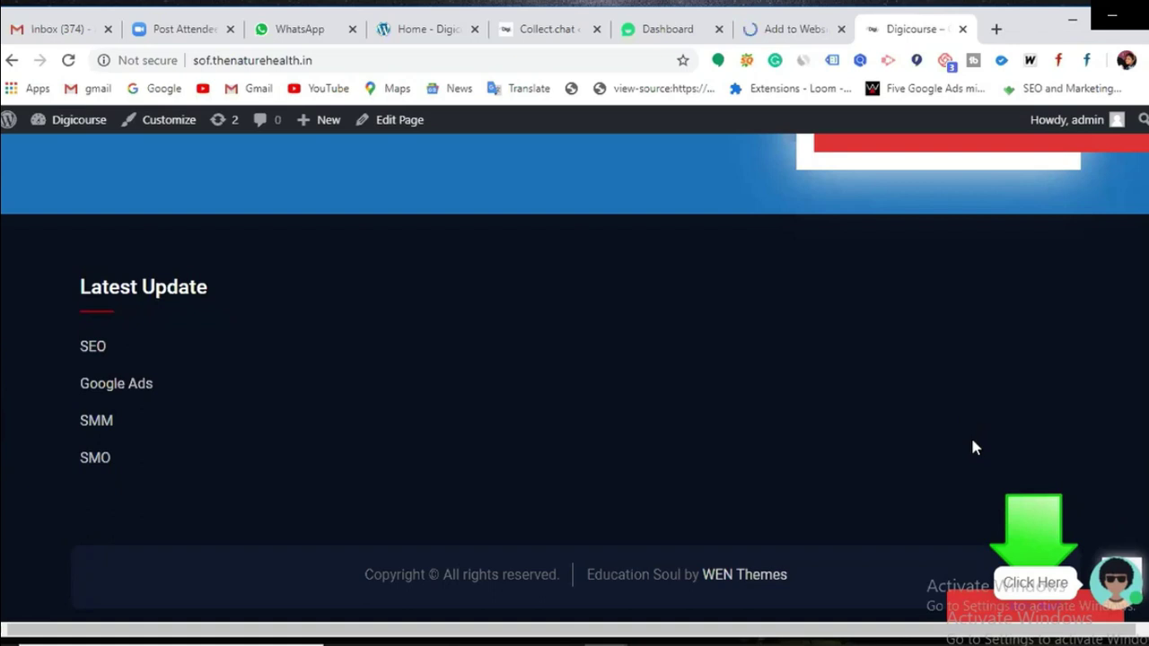
{"action": "left_click", "coordinate": [1059, 585]}
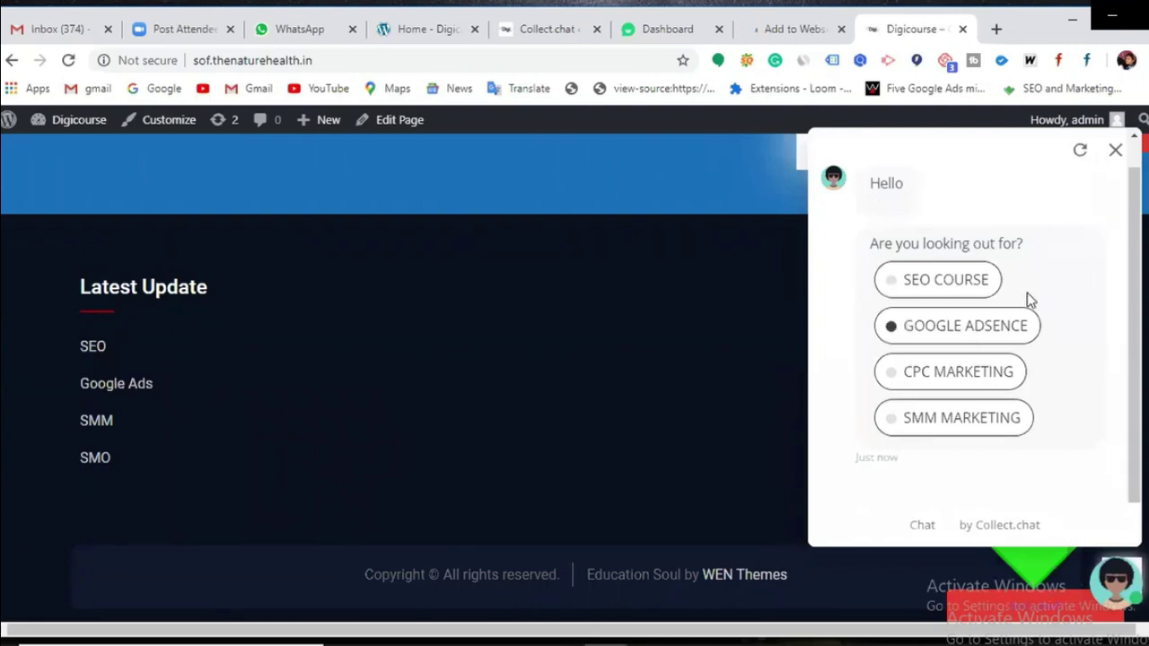
Step: Answer the live test chat with SEO COURSE, then send the visitor's email address and phone number
{"action": "scroll", "coordinate": [964, 413], "scroll_direction": "down", "scroll_amount": 3}
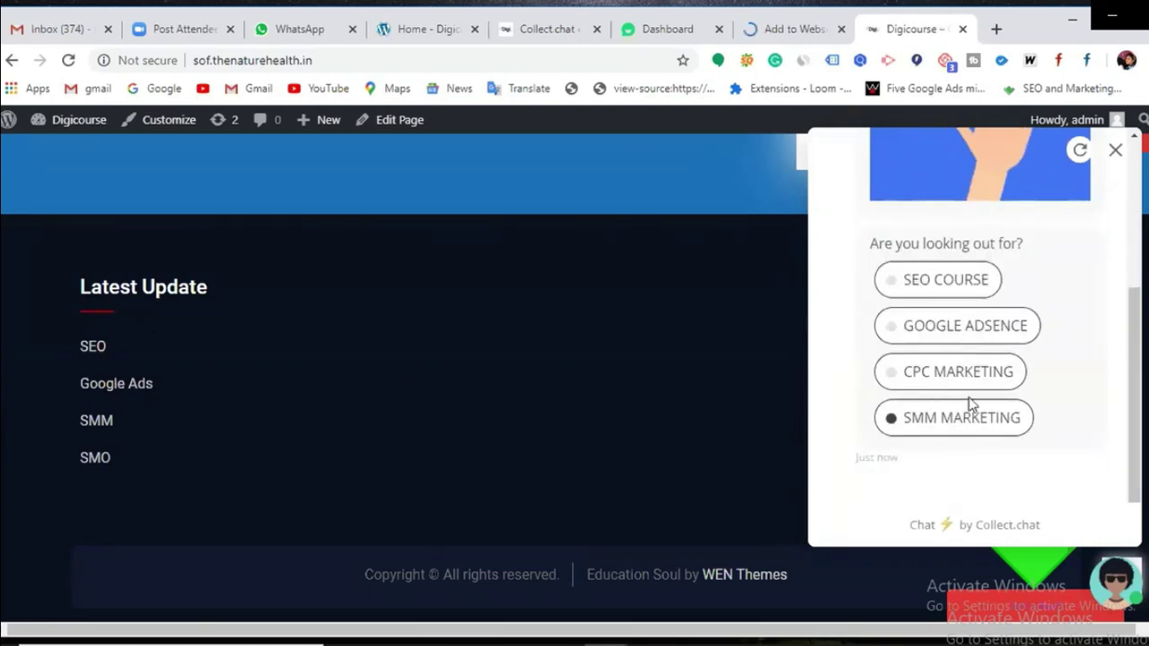
{"action": "left_click", "coordinate": [982, 285]}
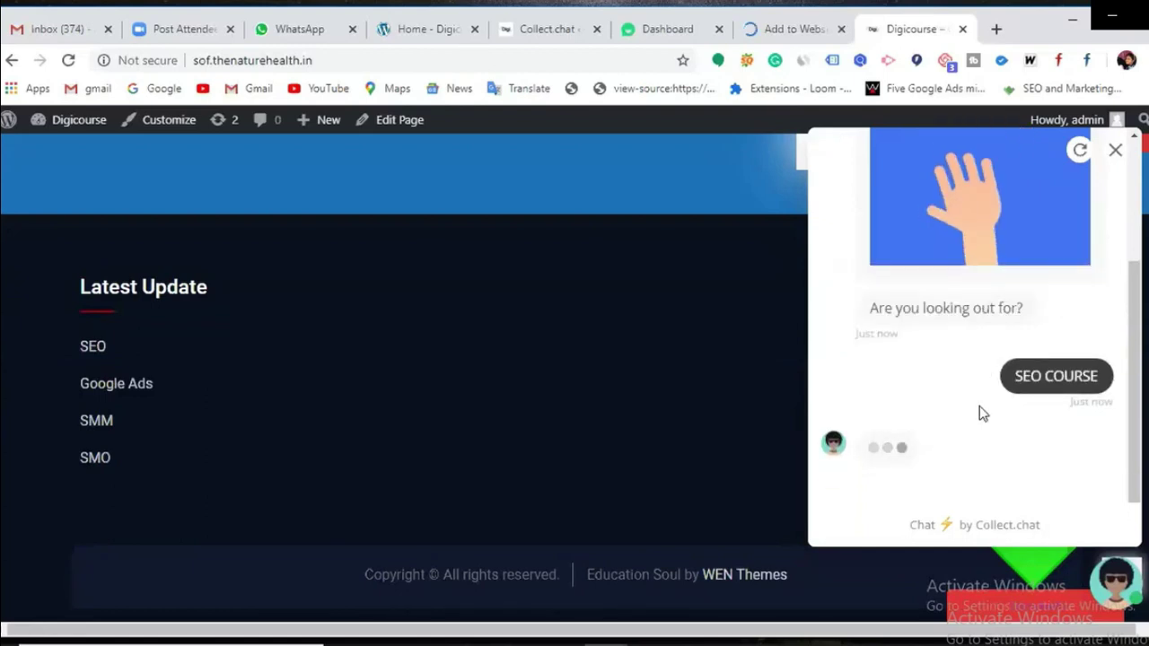
{"action": "left_click", "coordinate": [875, 523]}
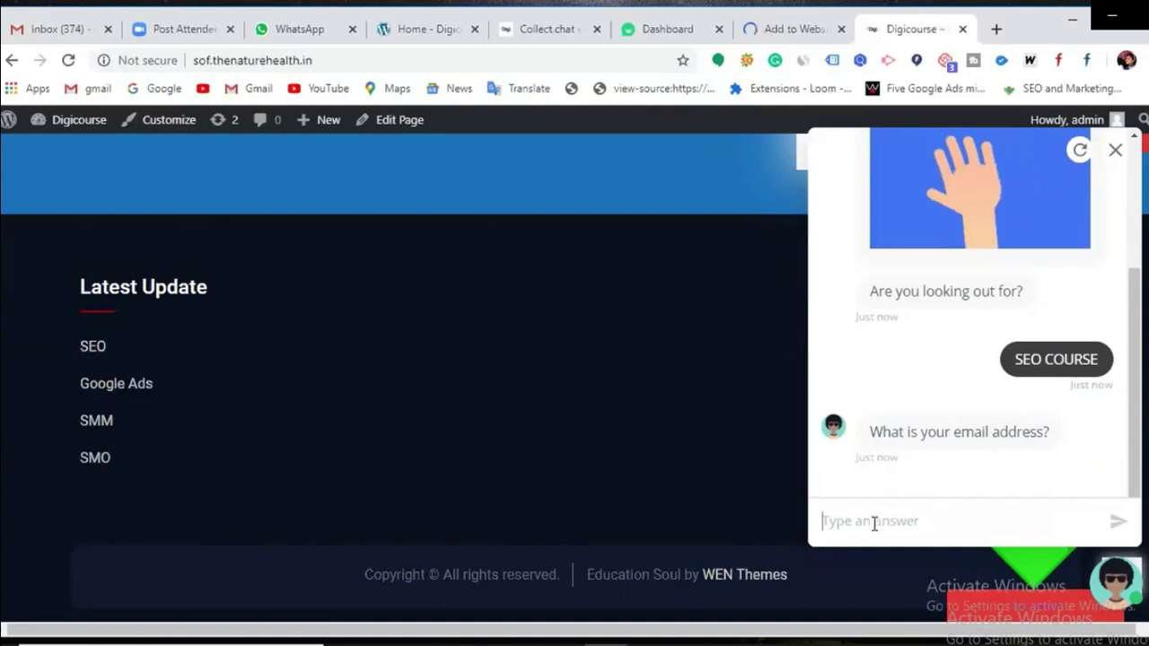
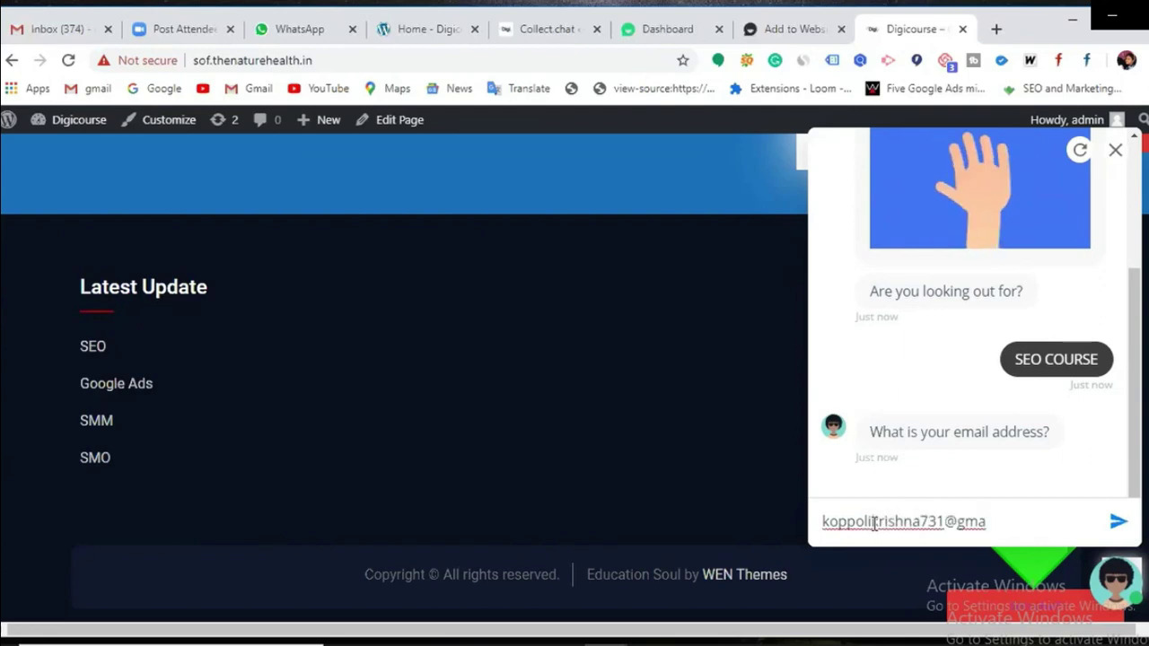
{"action": "key", "text": "Return"}
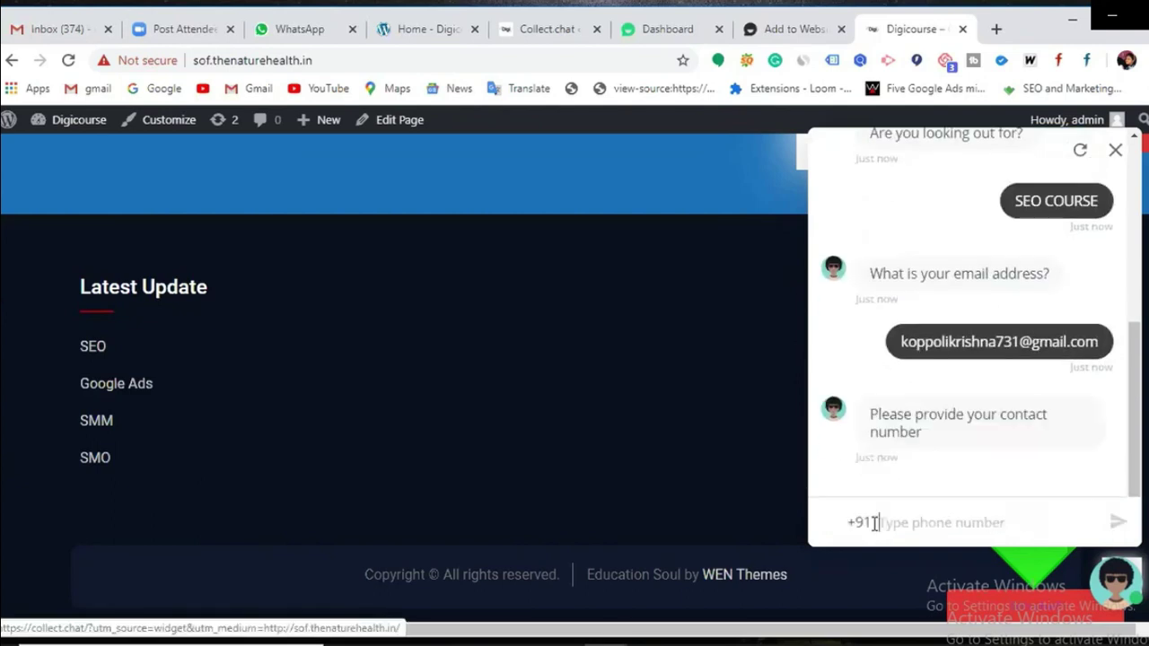
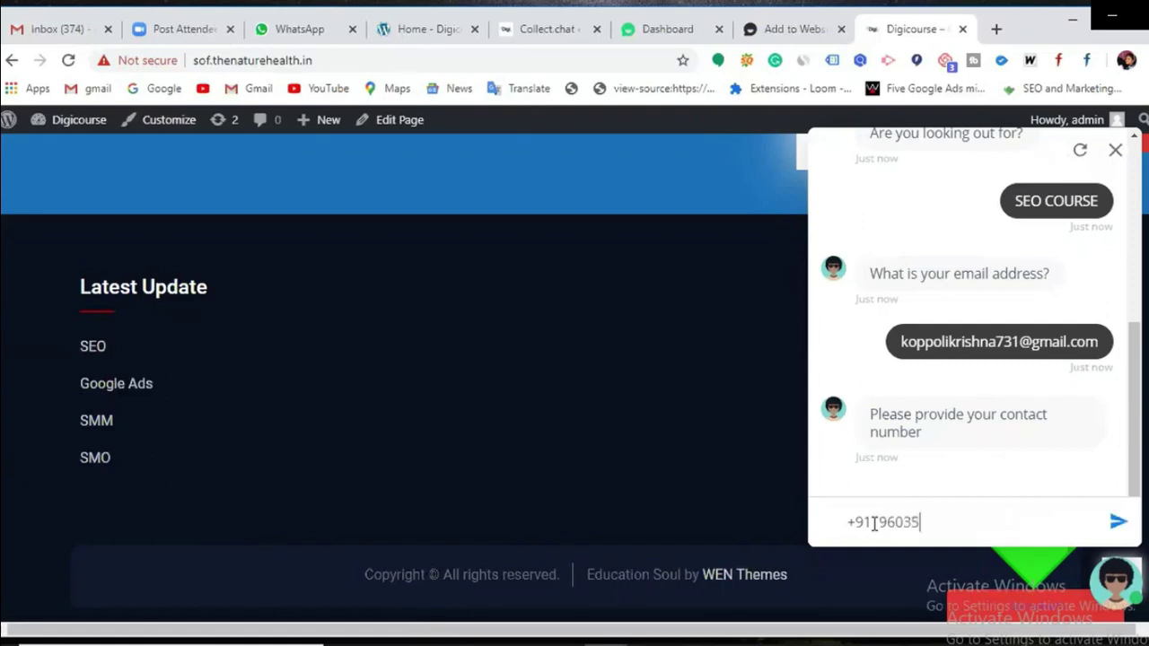
{"action": "key", "text": "Return"}
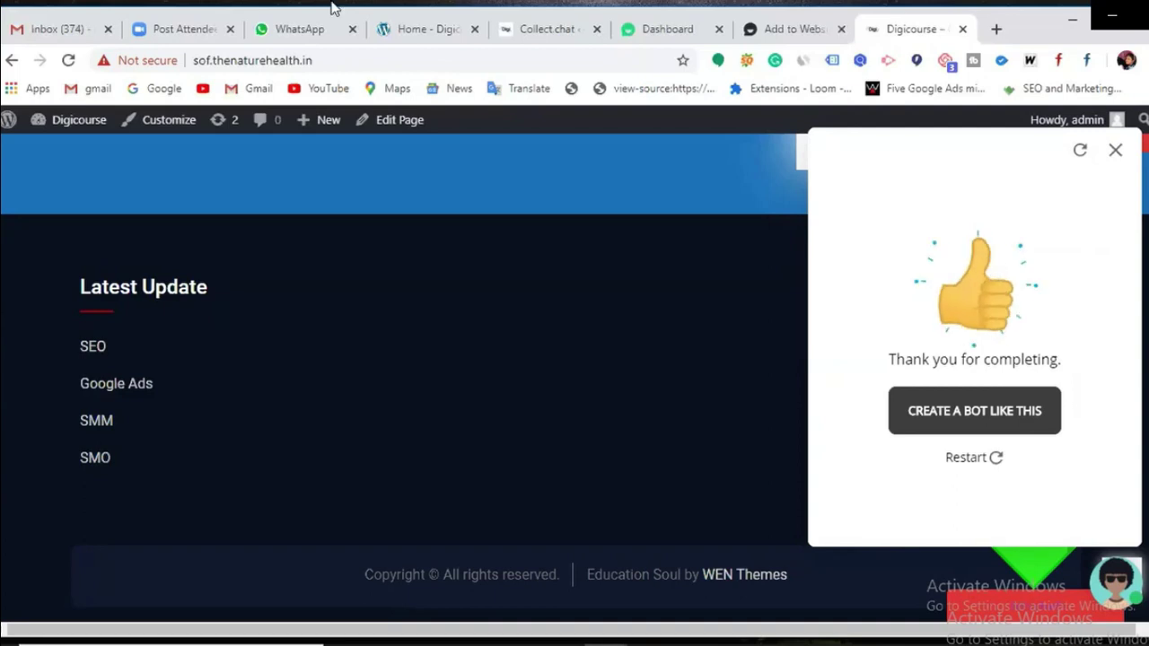
Step: Review the bot's question script in the Collect.chat dashboard, then close the finished chat on the Digicourse site
{"action": "left_click", "coordinate": [757, 38]}
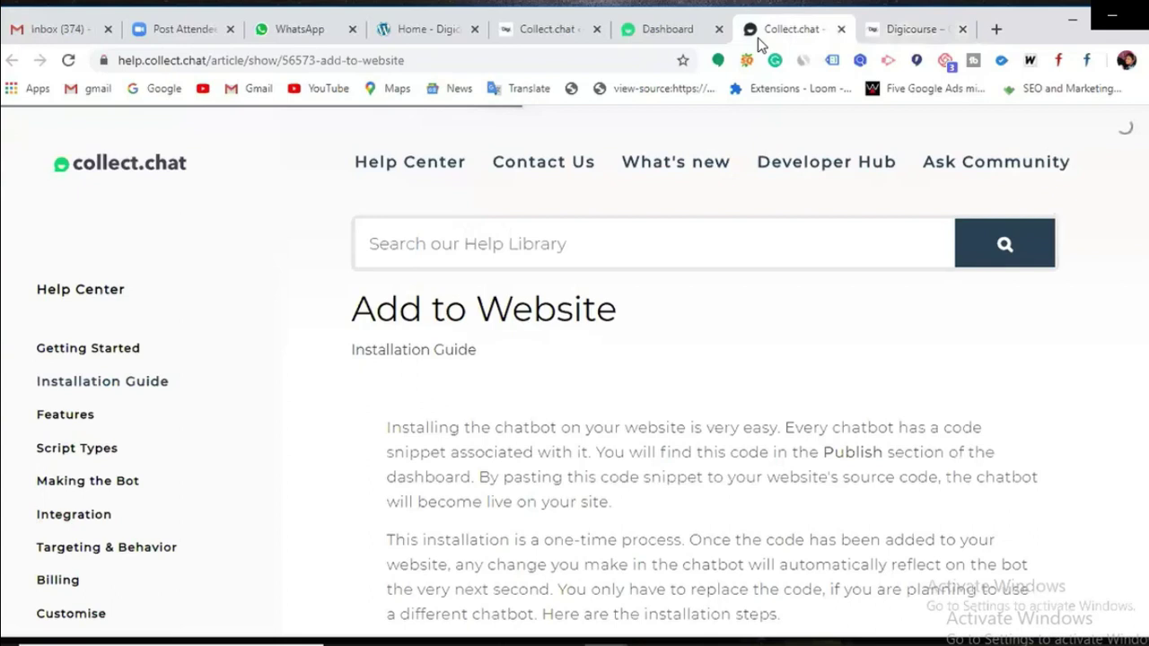
{"action": "left_click", "coordinate": [673, 31]}
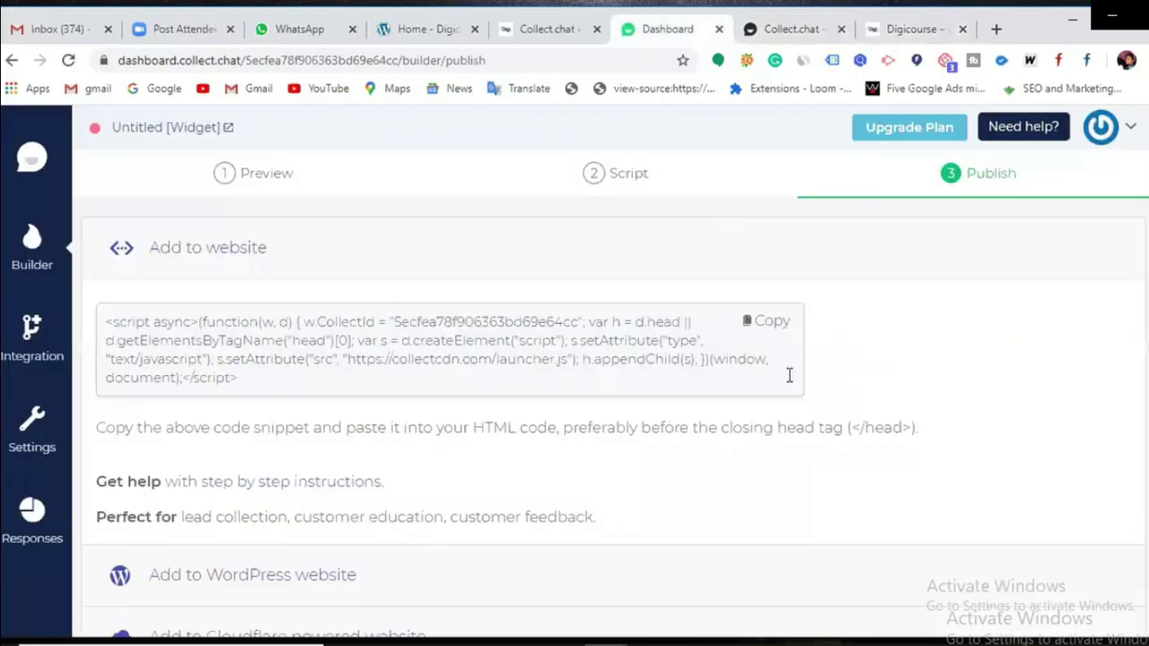
{"action": "left_click", "coordinate": [632, 184]}
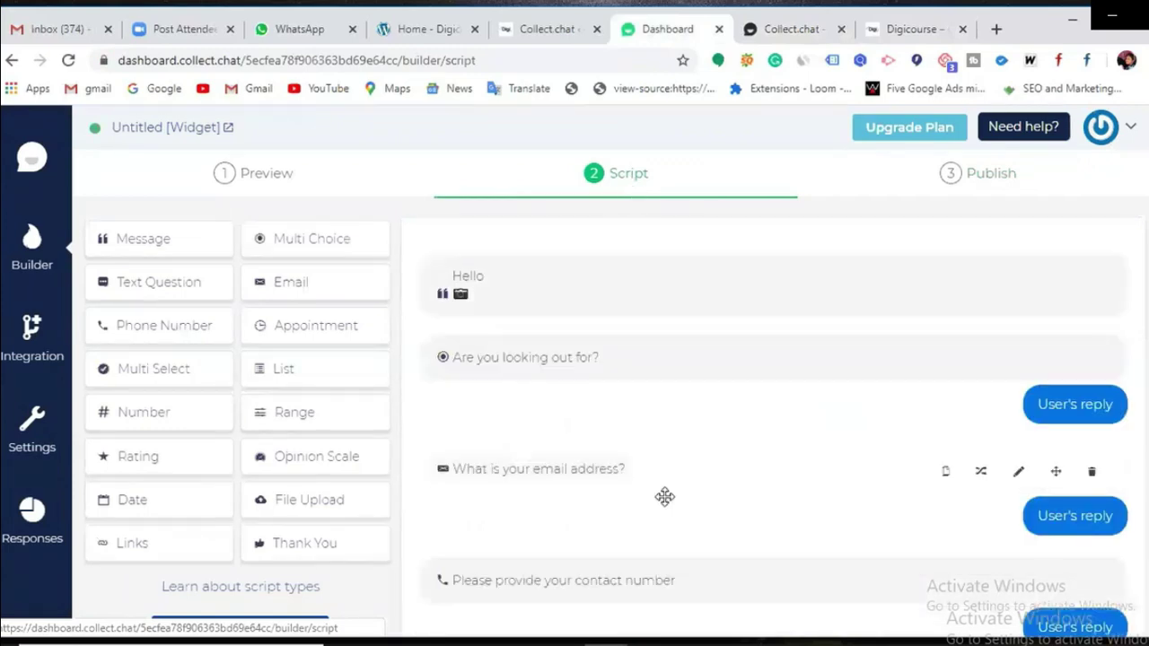
{"action": "scroll", "coordinate": [661, 495], "scroll_direction": "down", "scroll_amount": 5}
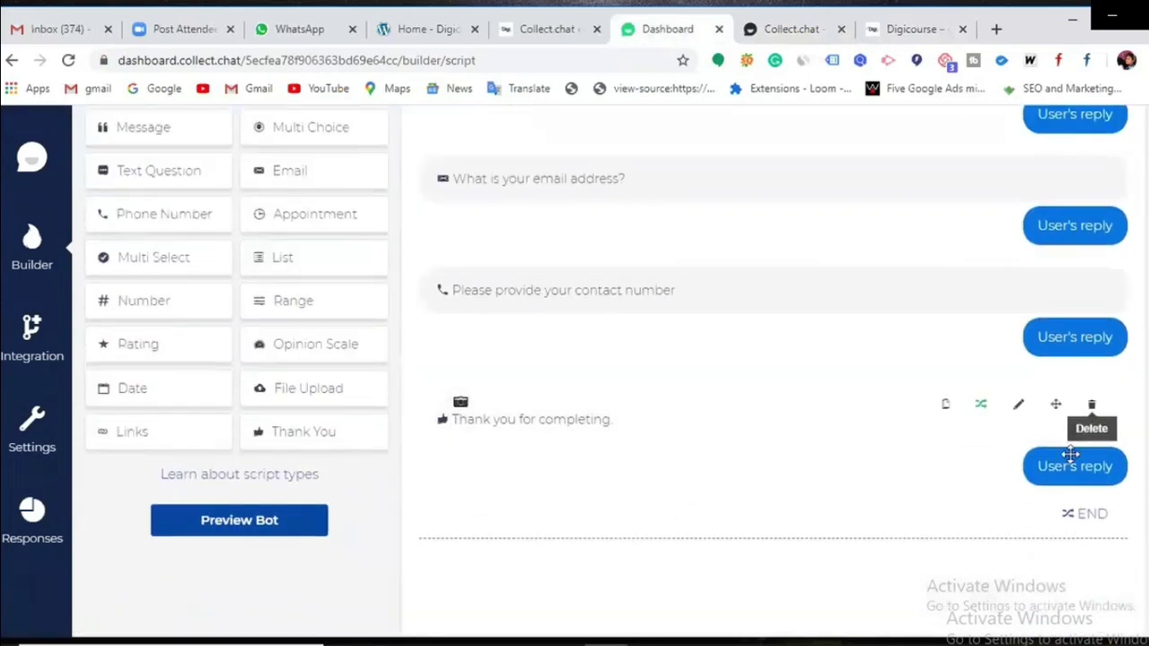
{"action": "scroll", "coordinate": [826, 378], "scroll_direction": "up", "scroll_amount": 5}
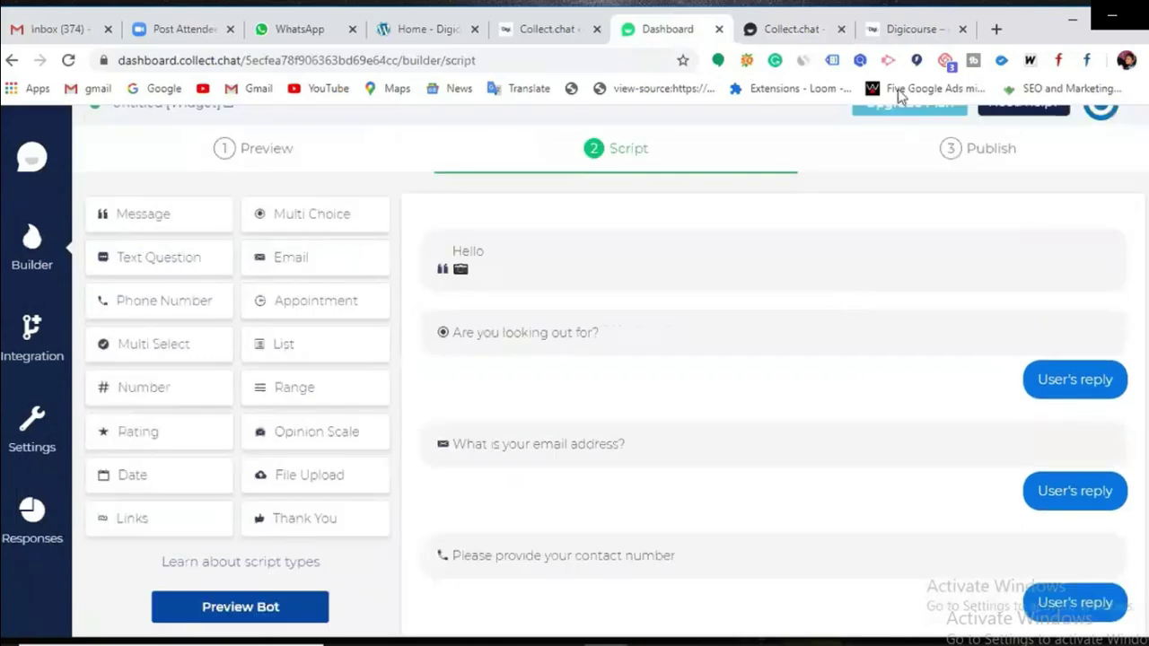
{"action": "left_click", "coordinate": [897, 38]}
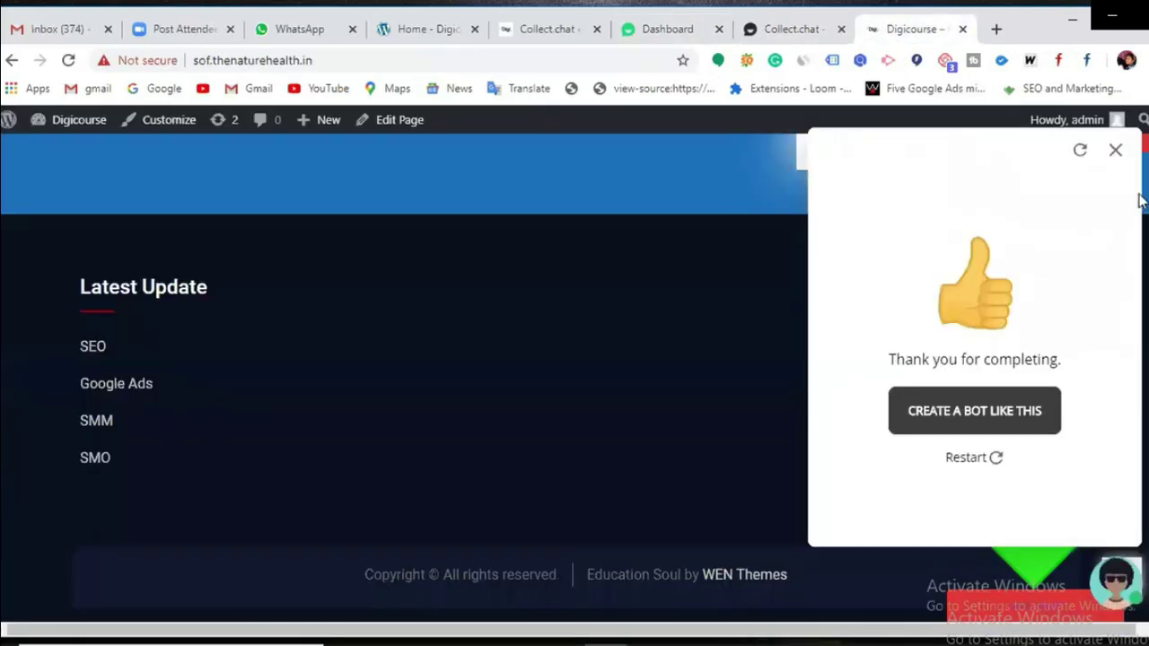
{"action": "left_click", "coordinate": [1116, 149]}
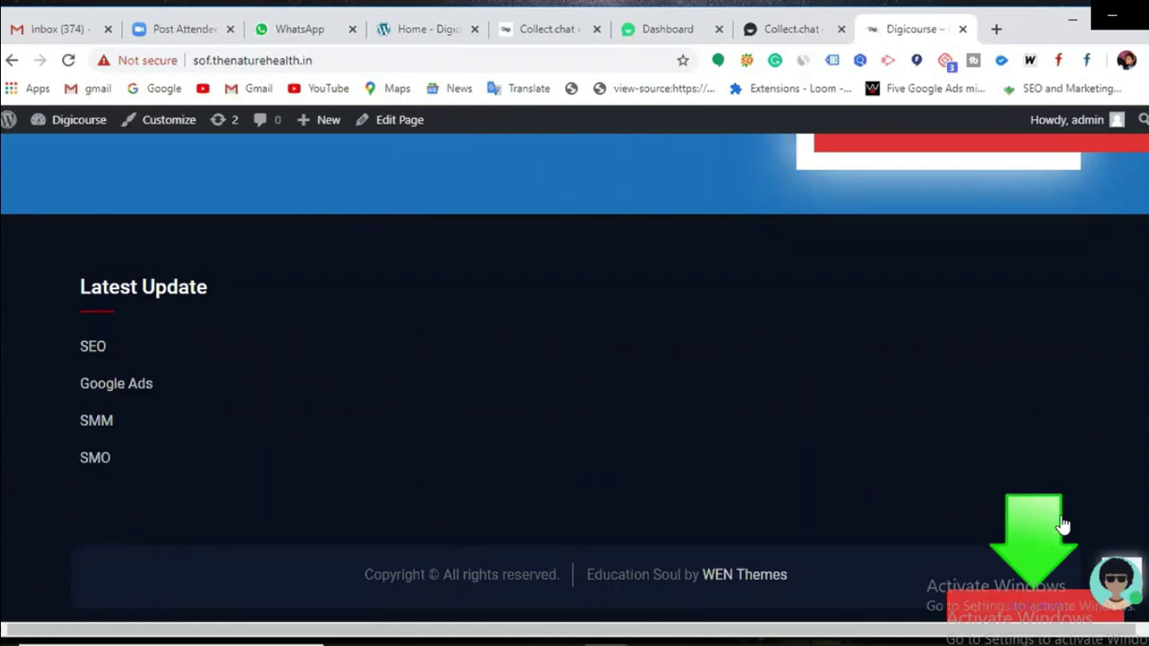
Step: Look over the Collect.chat help page and bot dashboard, then return to its WordPress settings
{"action": "scroll", "coordinate": [1062, 525], "scroll_direction": "up", "scroll_amount": 10}
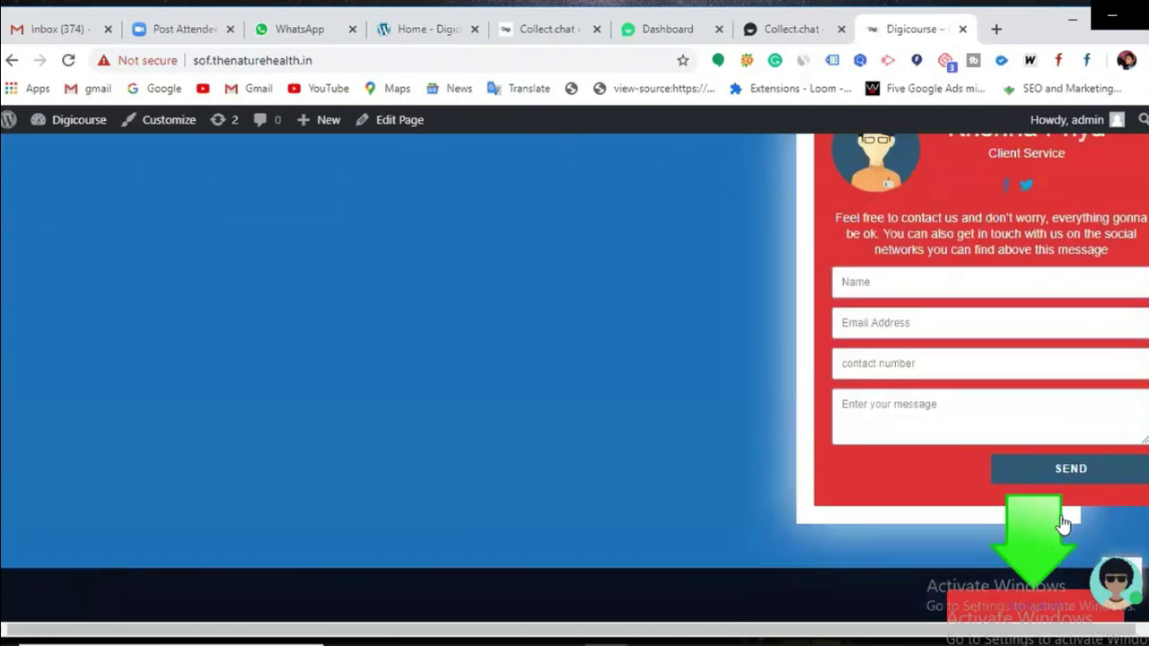
{"action": "scroll", "coordinate": [897, 535], "scroll_direction": "up", "scroll_amount": 3}
{"action": "scroll", "coordinate": [949, 538], "scroll_direction": "down", "scroll_amount": 3}
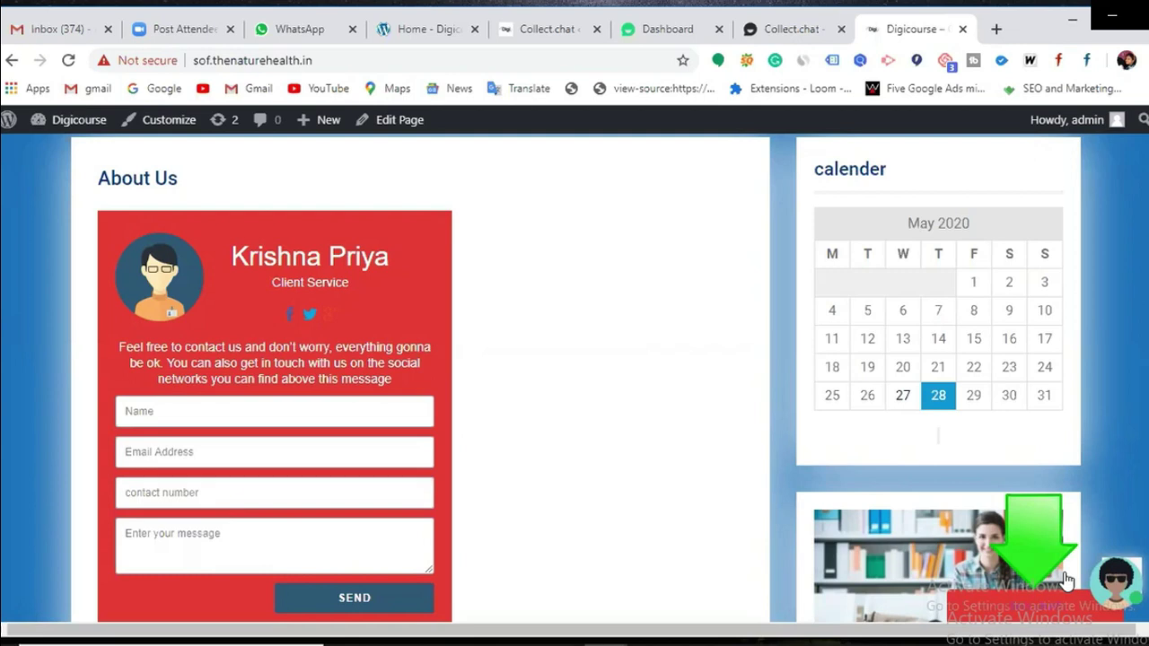
{"action": "left_click", "coordinate": [797, 33]}
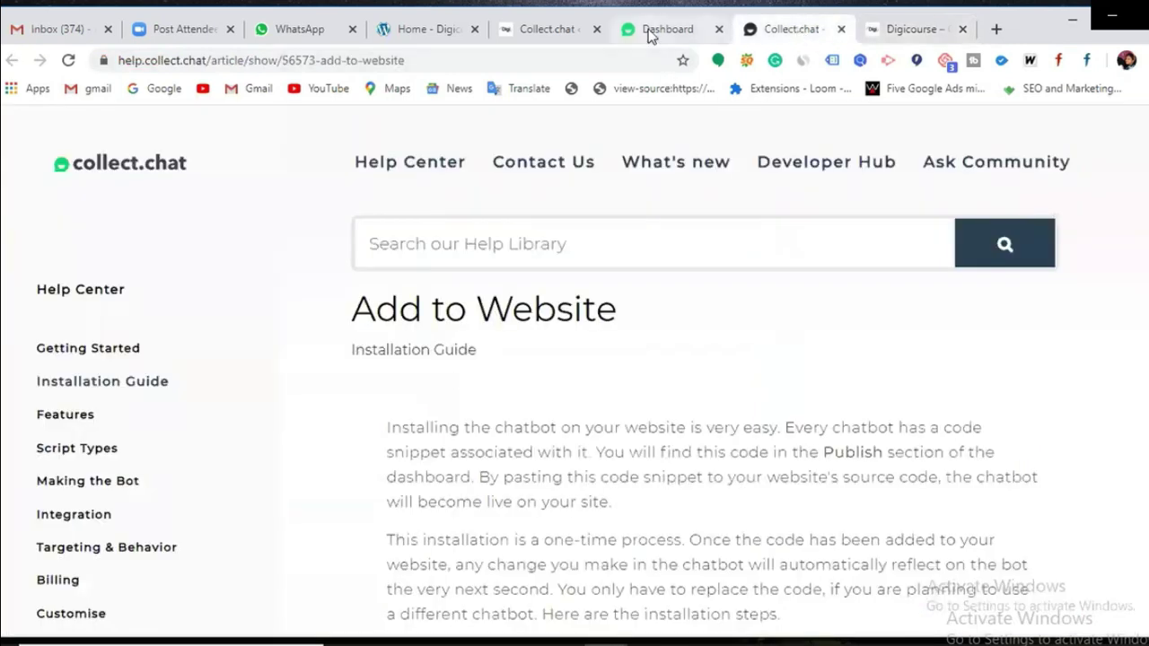
{"action": "left_click", "coordinate": [650, 30]}
{"action": "left_click", "coordinate": [555, 33]}
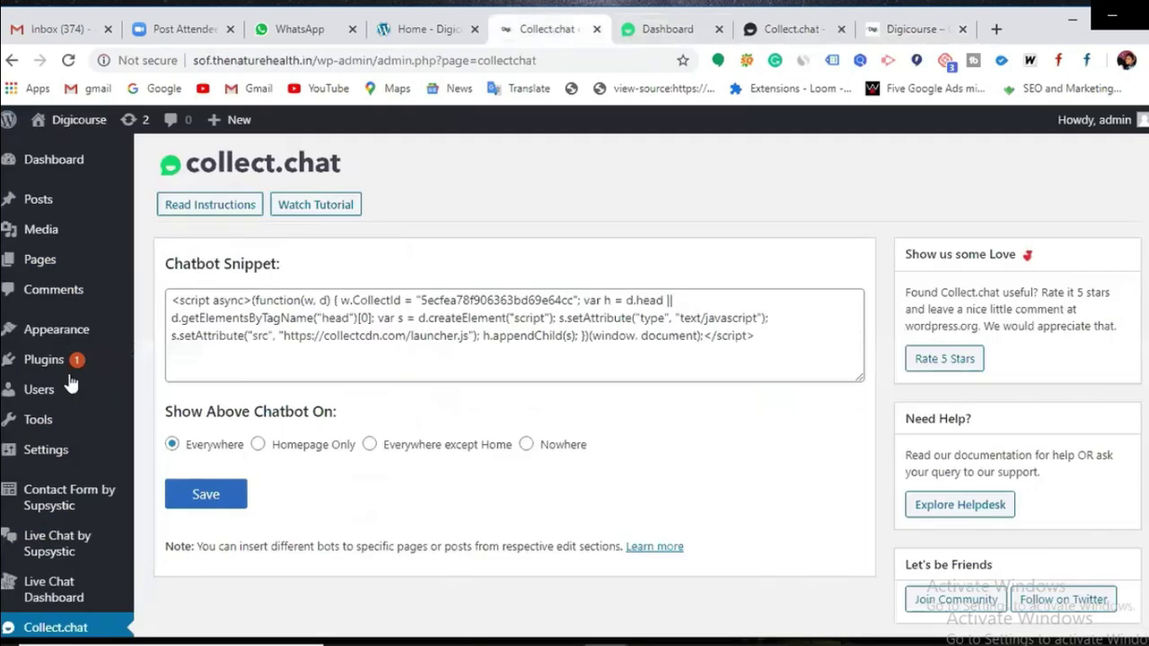
Step: Deactivate Live Chat by Supsystic in the Plugins list, then go back to the About Us page
{"action": "mouse_move", "coordinate": [70, 419]}
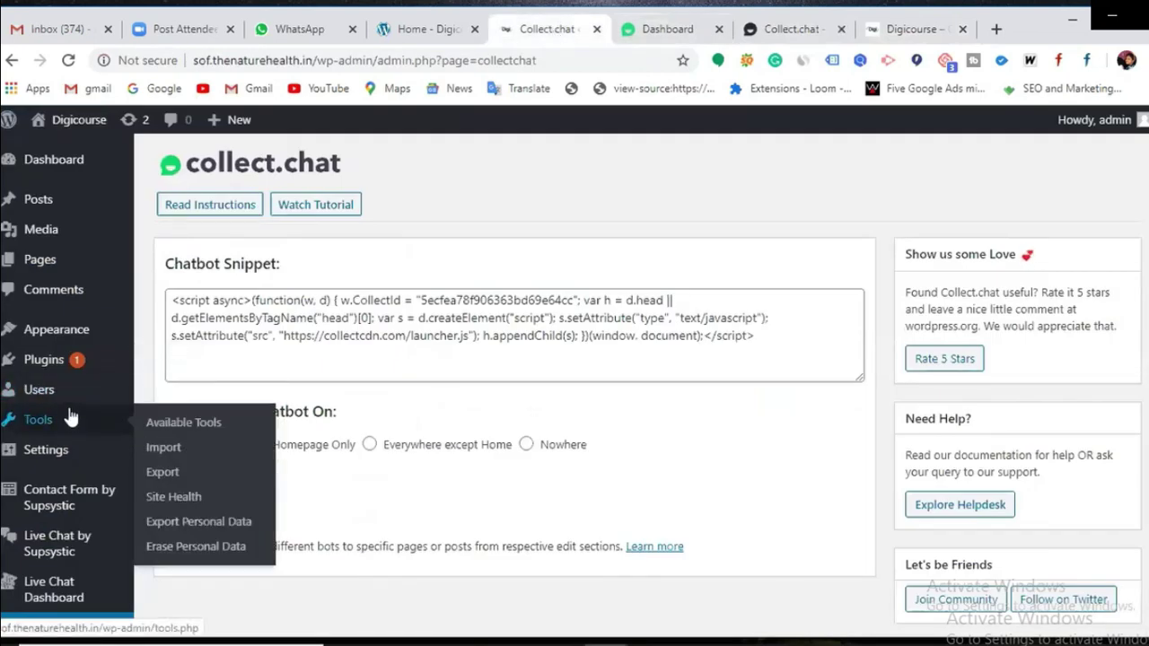
{"action": "left_click", "coordinate": [43, 368]}
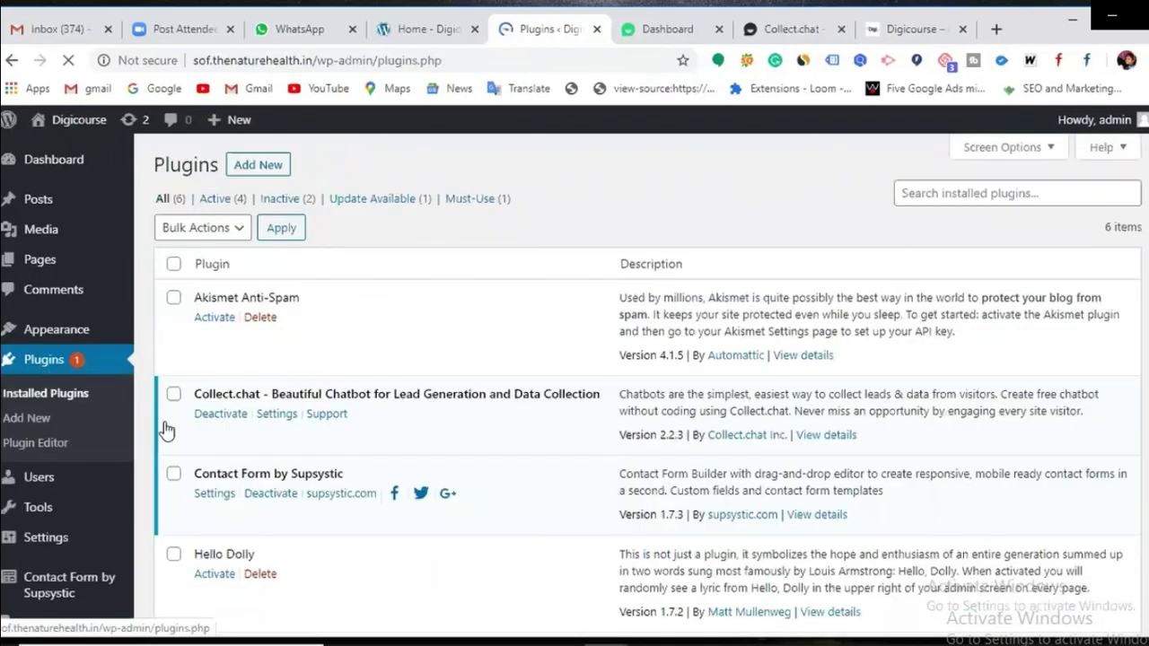
{"action": "scroll", "coordinate": [252, 398], "scroll_direction": "down", "scroll_amount": 2}
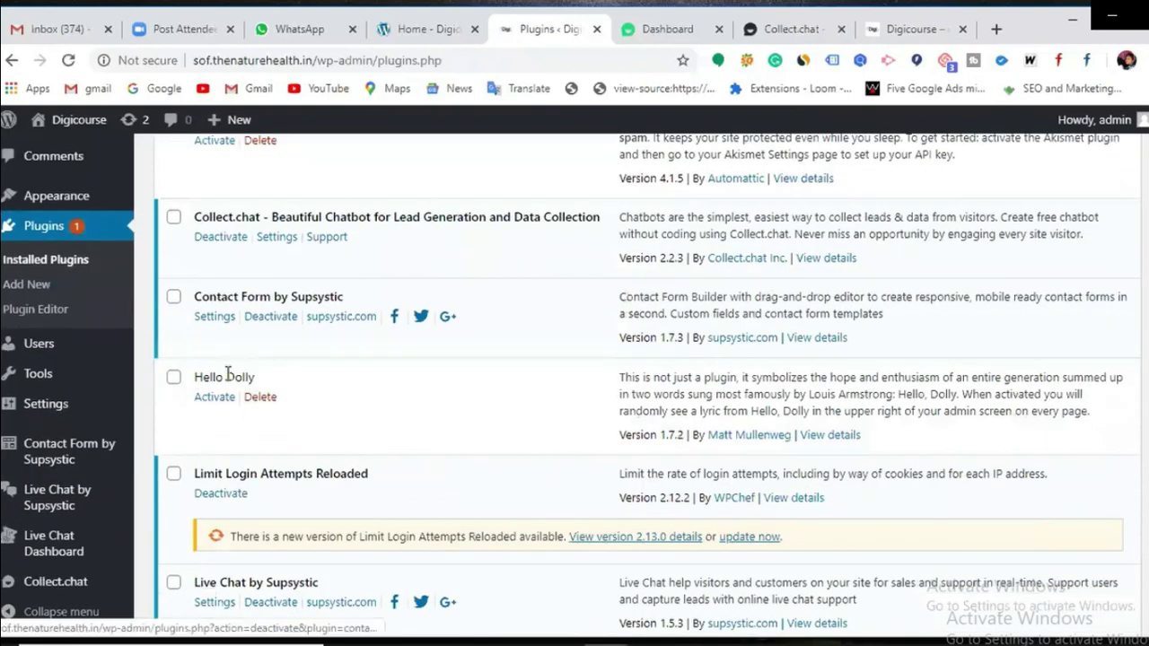
{"action": "scroll", "coordinate": [227, 375], "scroll_direction": "down", "scroll_amount": 2}
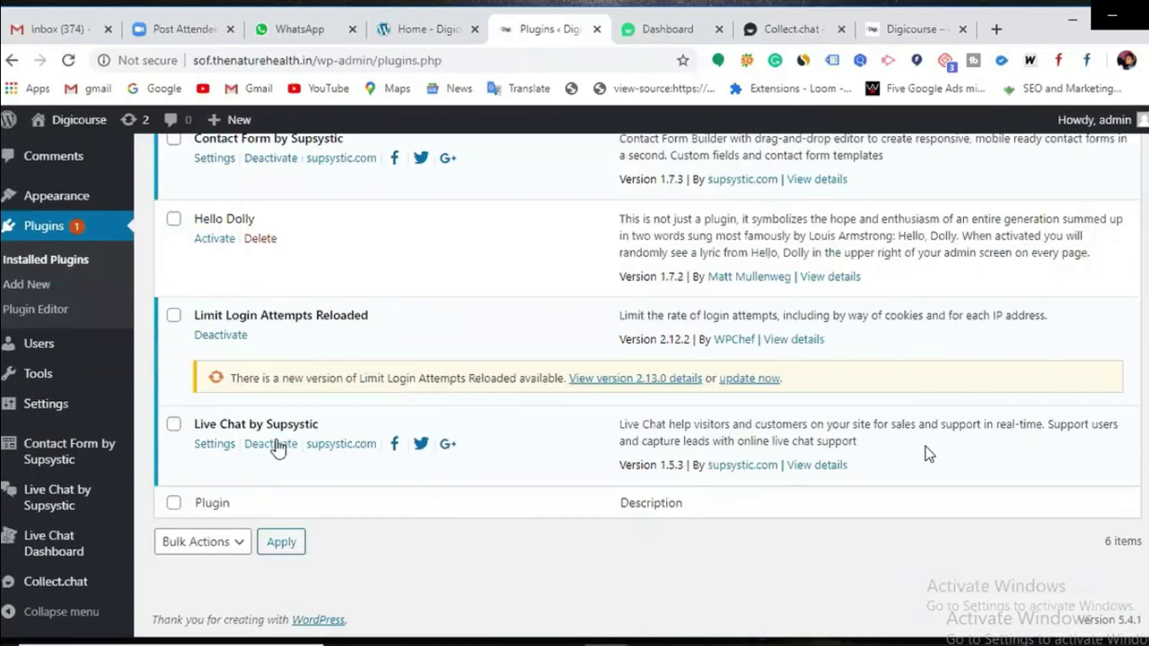
{"action": "left_click", "coordinate": [275, 445]}
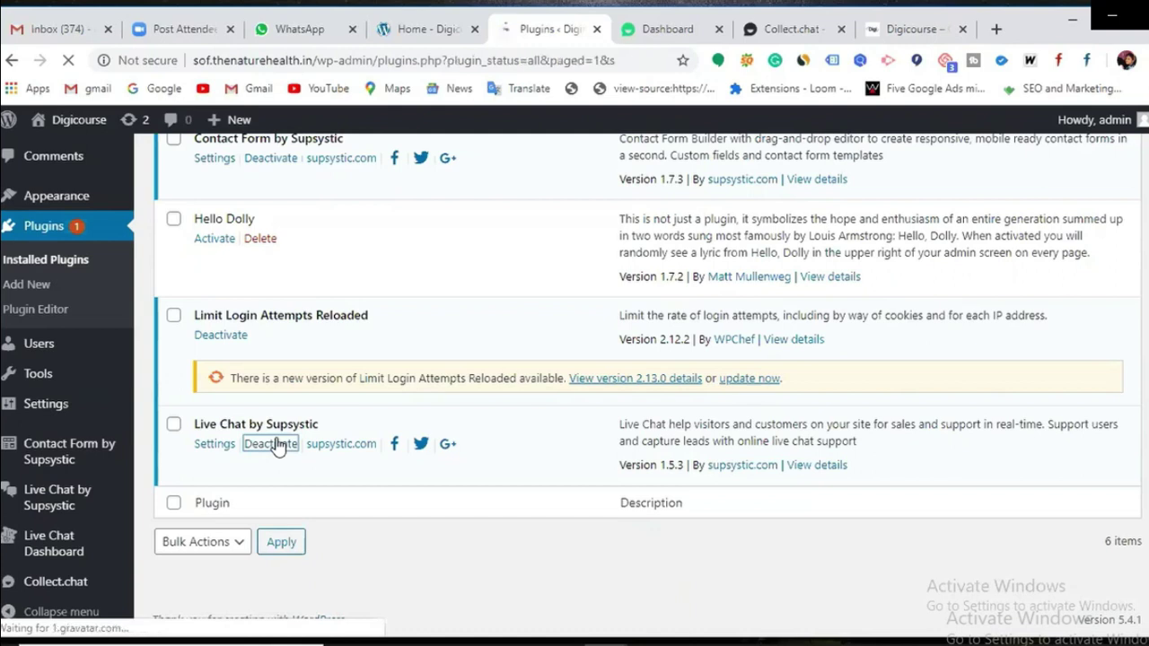
{"action": "scroll", "coordinate": [290, 503], "scroll_direction": "down", "scroll_amount": 3}
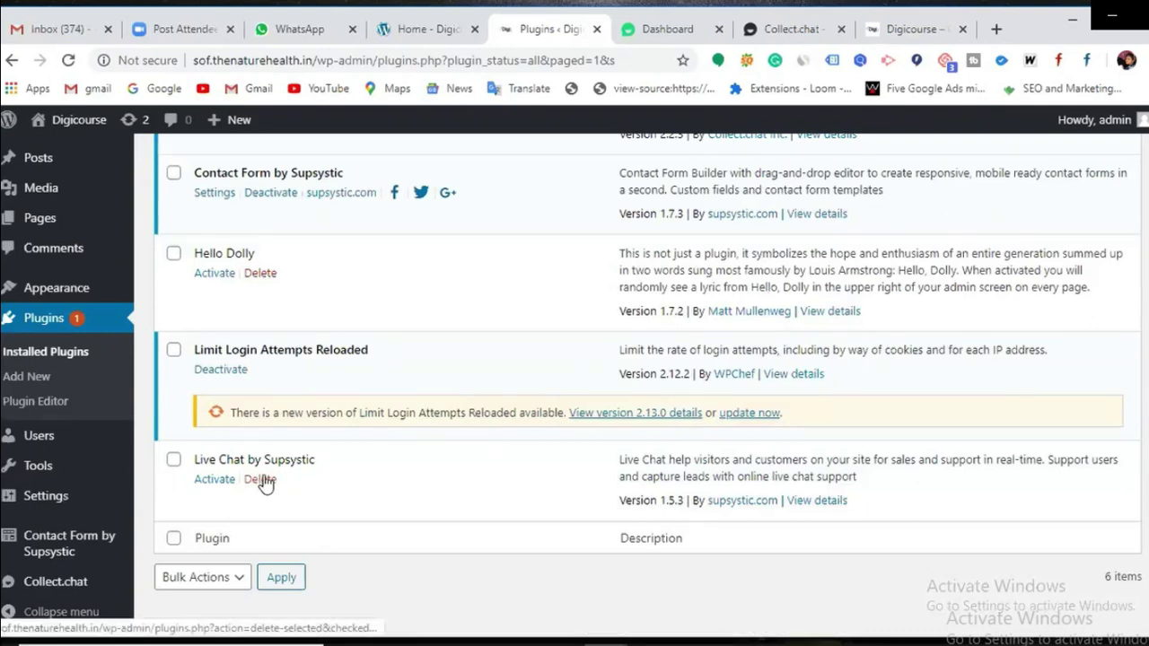
{"action": "scroll", "coordinate": [403, 446], "scroll_direction": "up", "scroll_amount": 4}
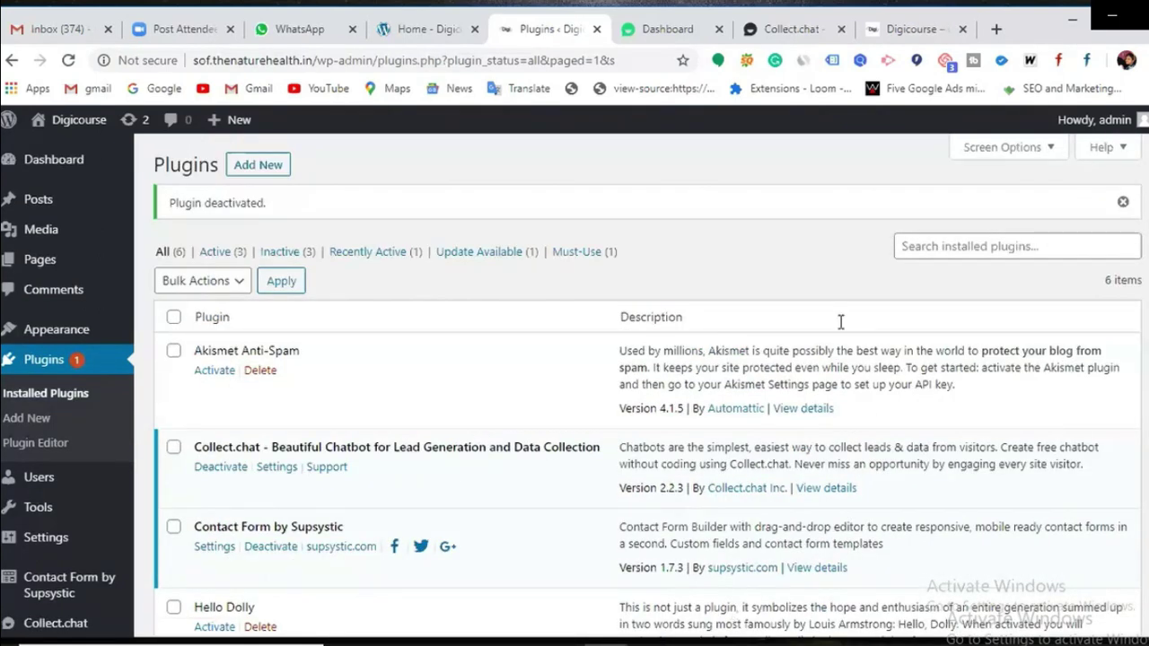
{"action": "left_click", "coordinate": [915, 38]}
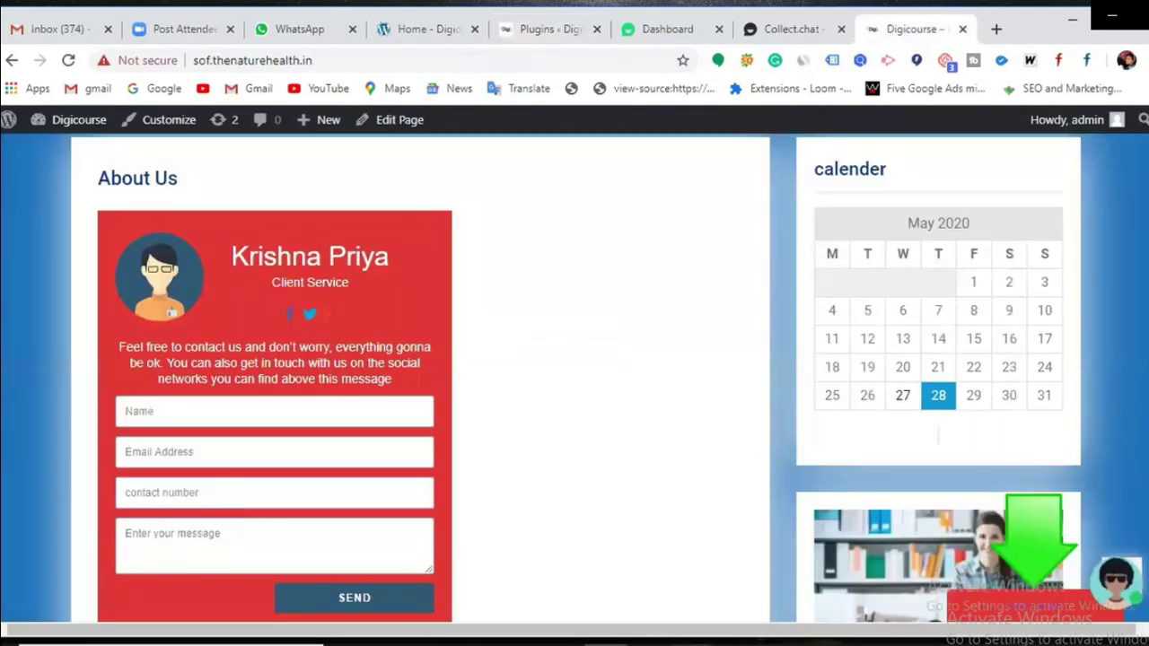
Step: Add a 'Pop up' line under 'chat bot' in the Notepad topic list and minimize Notepad
{"action": "key", "text": "alt+Tab"}
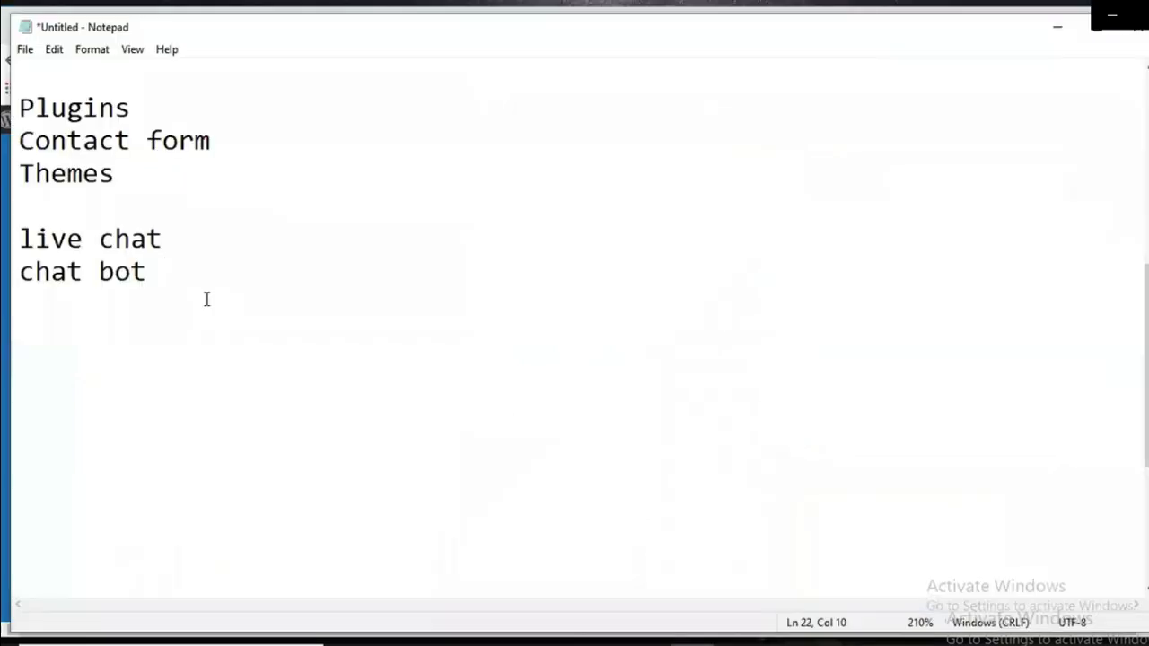
{"action": "key", "text": "Return"}
{"action": "type", "text": "Pop up"}
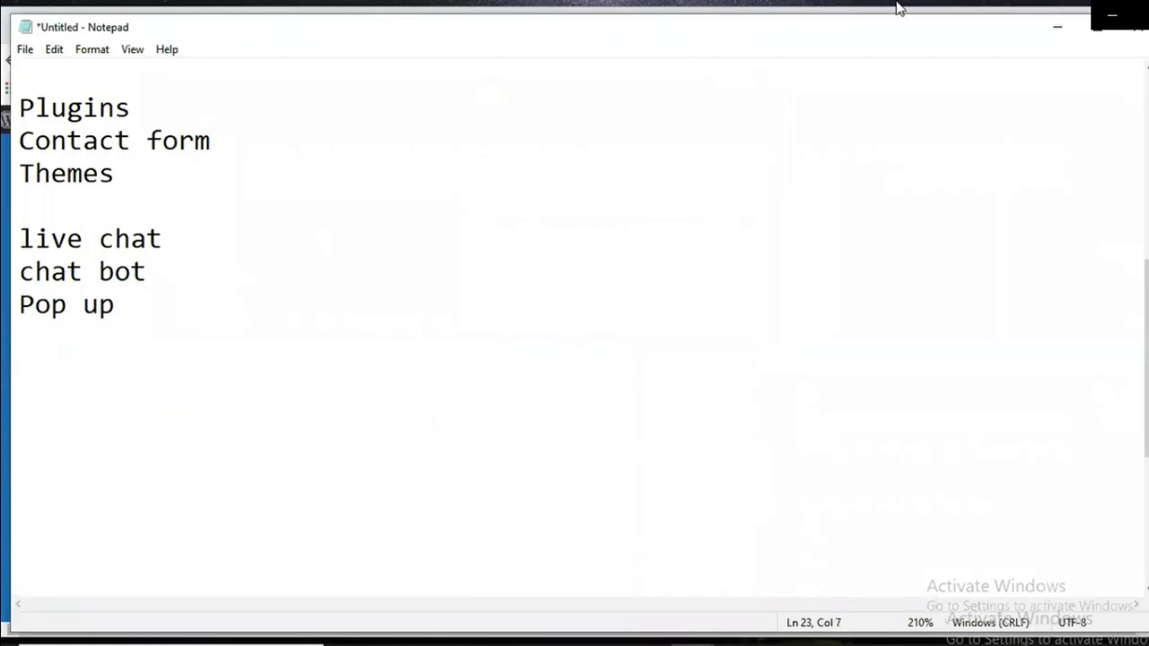
{"action": "left_click", "coordinate": [1057, 31]}
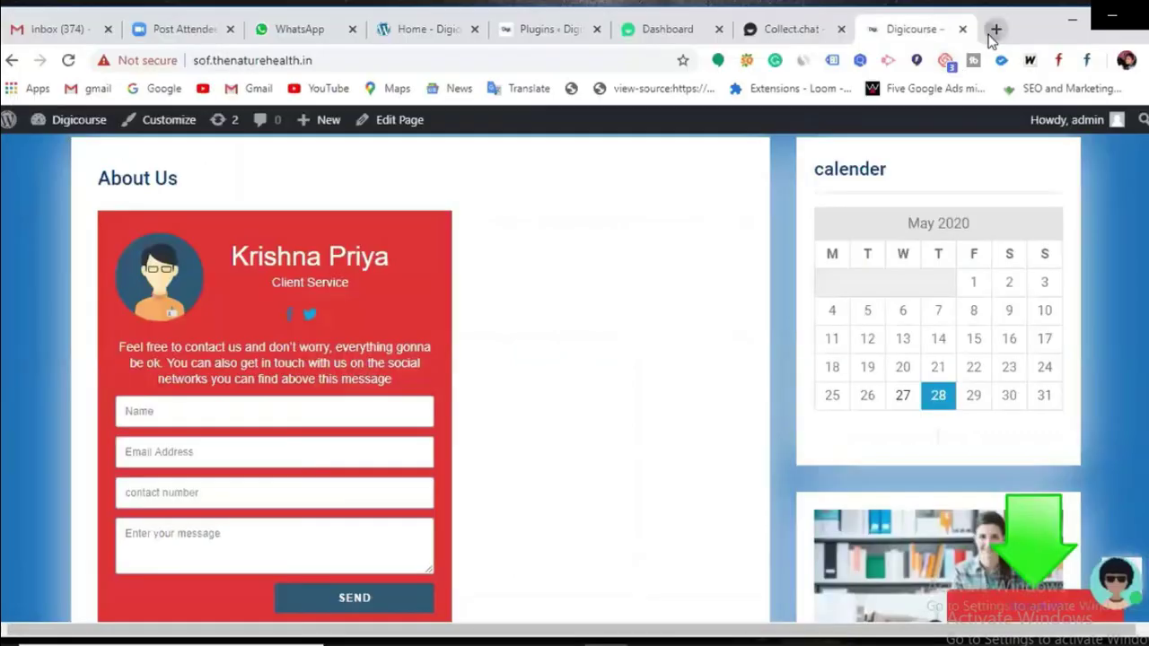
Step: Browse beautykrew.com in a new tab until its 'WANT $ OFF ??' pop-up appears, then return to Plugins
{"action": "left_click", "coordinate": [995, 31]}
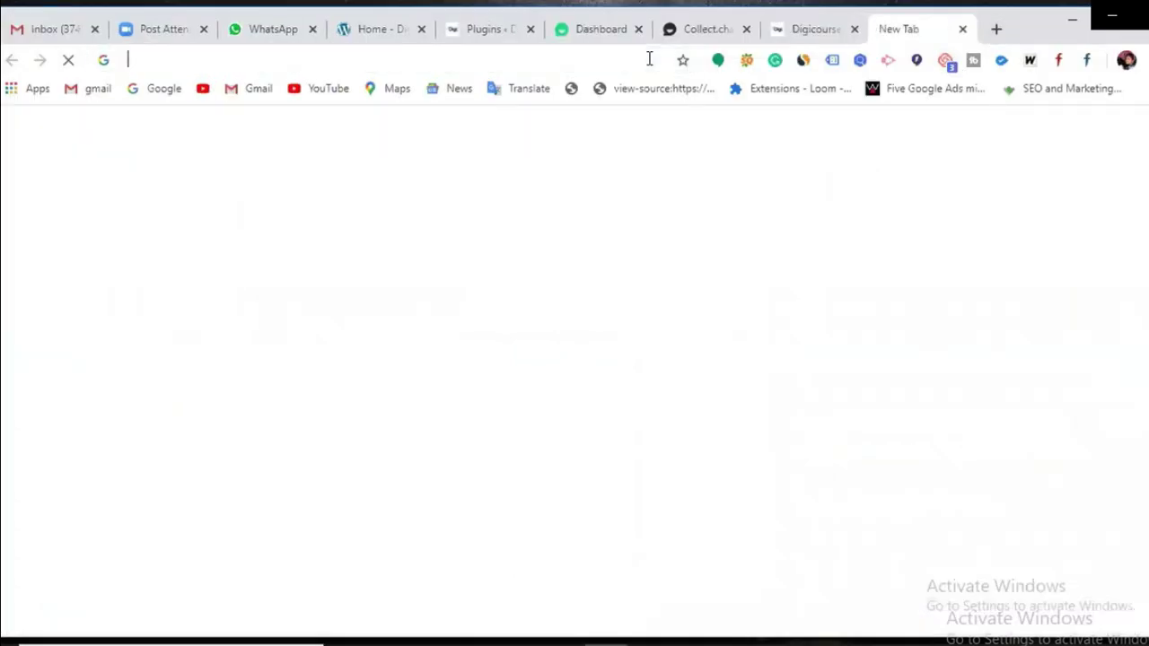
{"action": "left_click", "coordinate": [649, 58]}
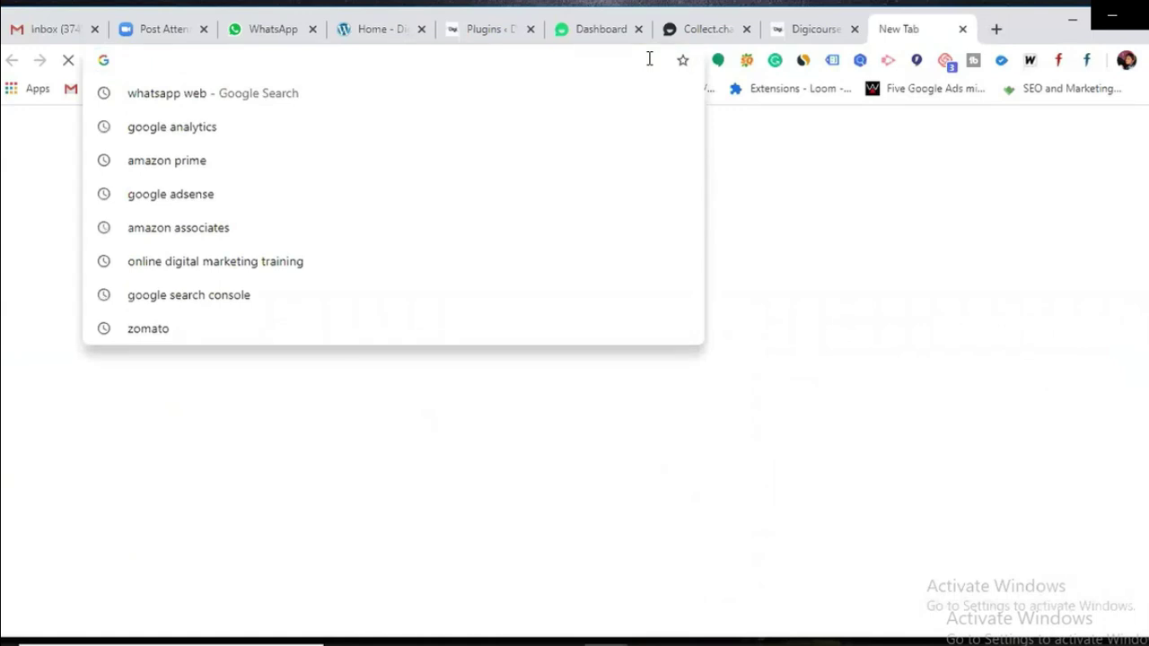
{"action": "type", "text": "bea"}
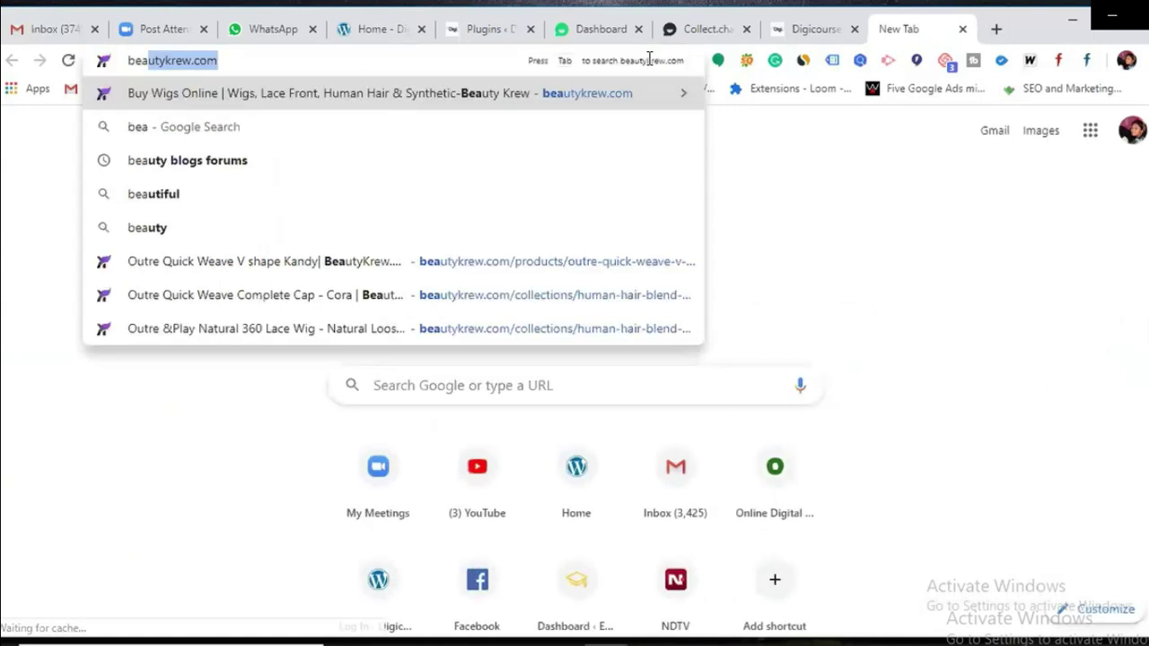
{"action": "key", "text": "Return"}
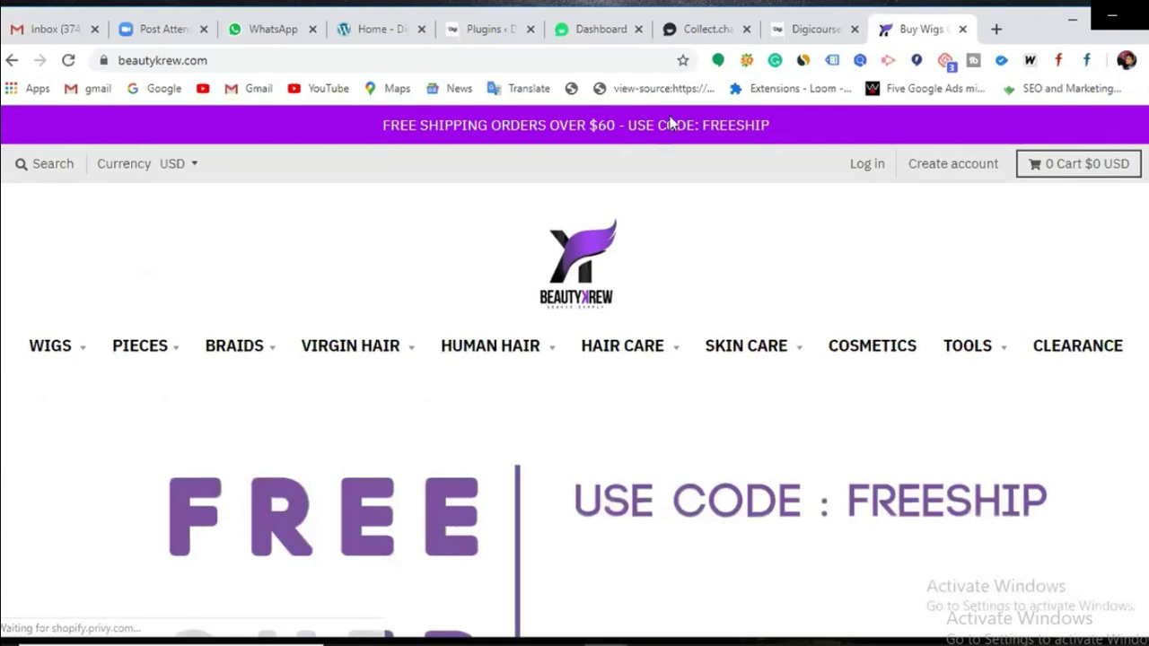
{"action": "scroll", "coordinate": [680, 195], "scroll_direction": "down", "scroll_amount": 10}
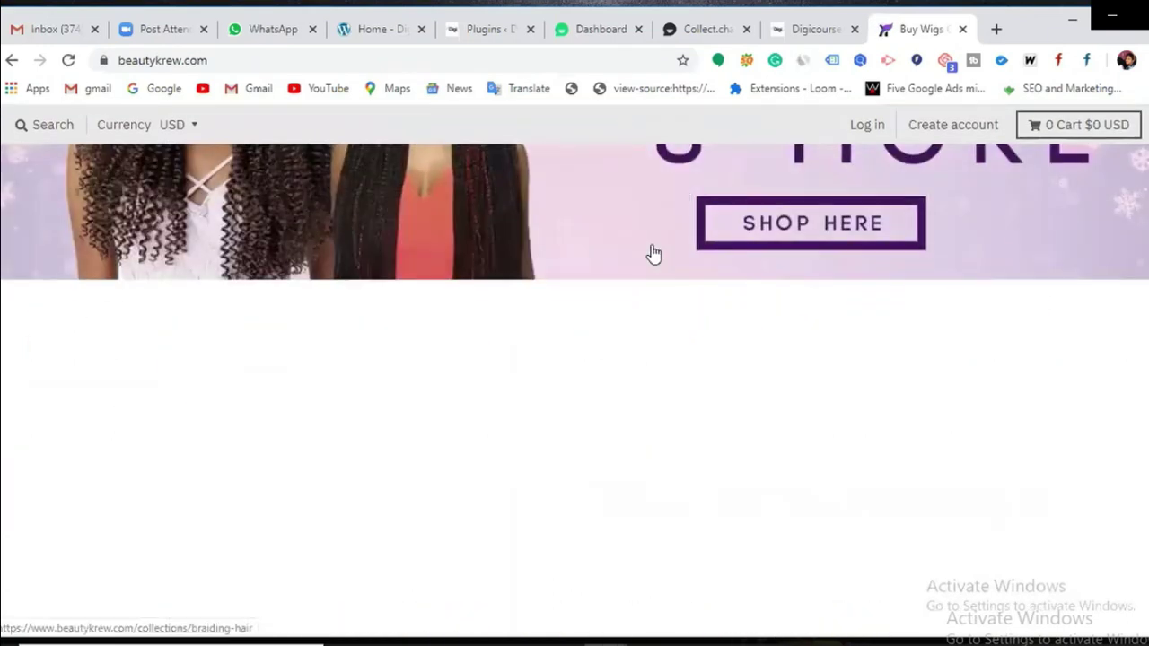
{"action": "scroll", "coordinate": [685, 268], "scroll_direction": "down", "scroll_amount": 15}
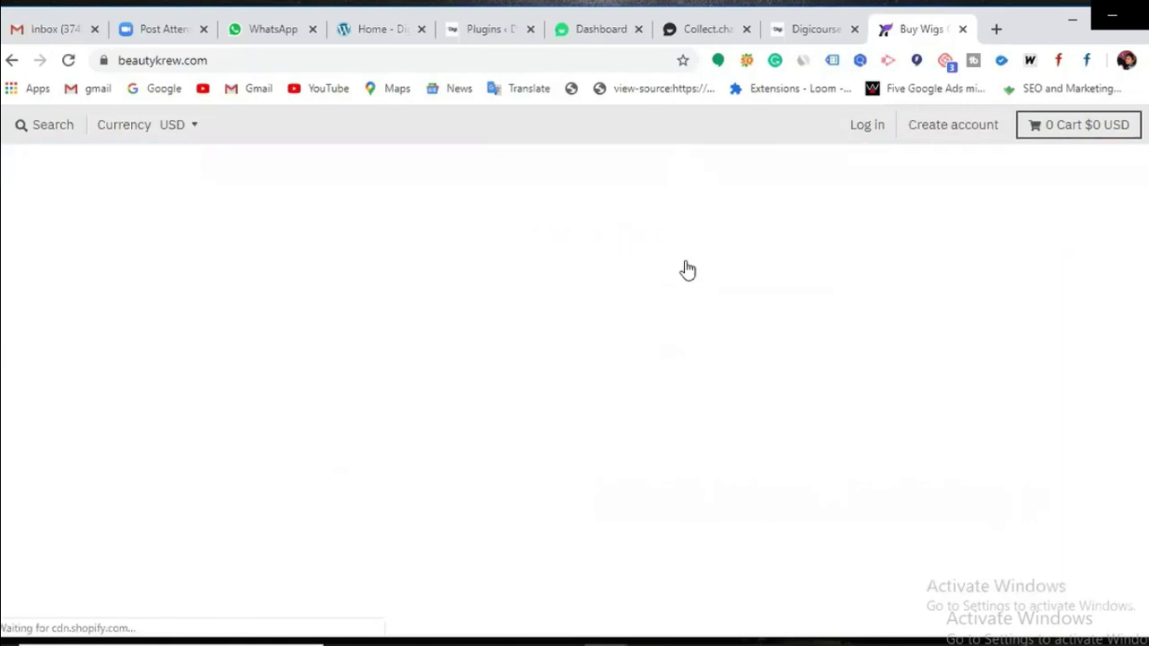
{"action": "scroll", "coordinate": [685, 267], "scroll_direction": "down", "scroll_amount": 10}
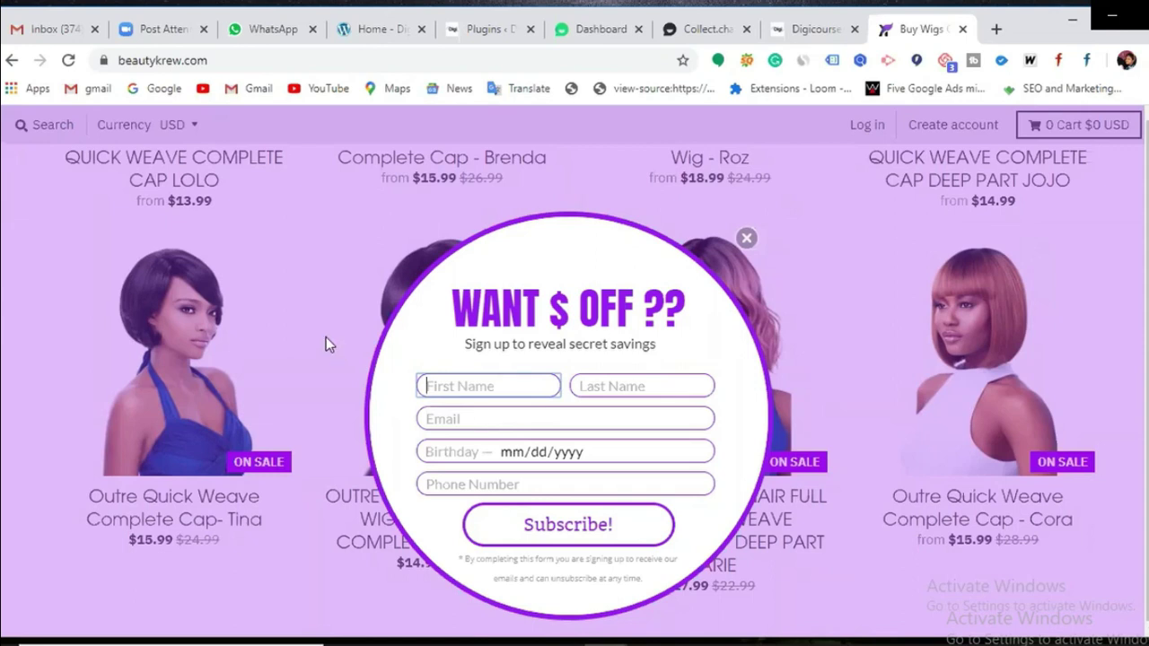
{"action": "left_click", "coordinate": [503, 42]}
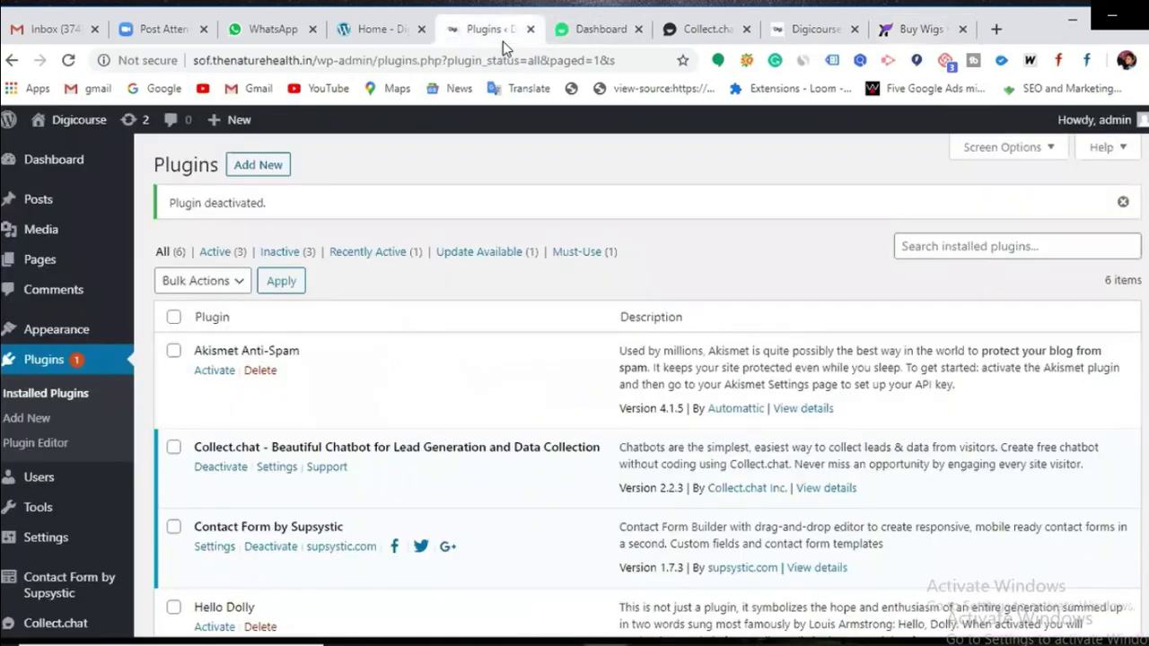
Step: Search the Add Plugins directory for 'pop up'
{"action": "left_click", "coordinate": [268, 171]}
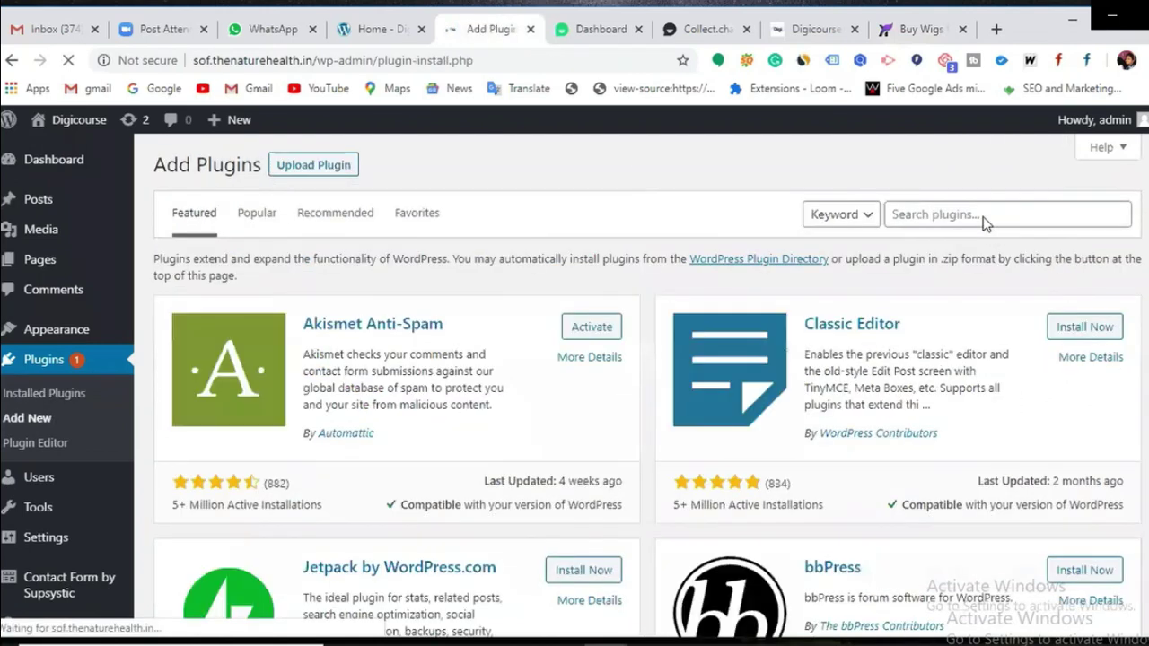
{"action": "left_click", "coordinate": [948, 214]}
{"action": "type", "text": "pop u"}
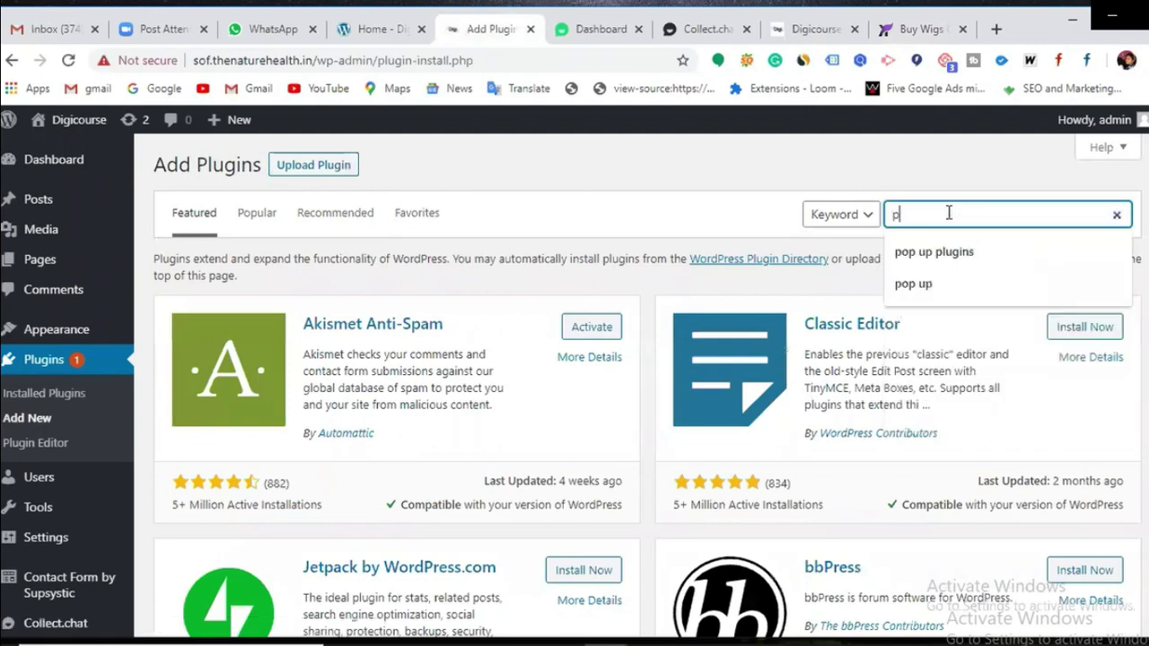
{"action": "type", "text": "p"}
{"action": "key", "text": "Return"}
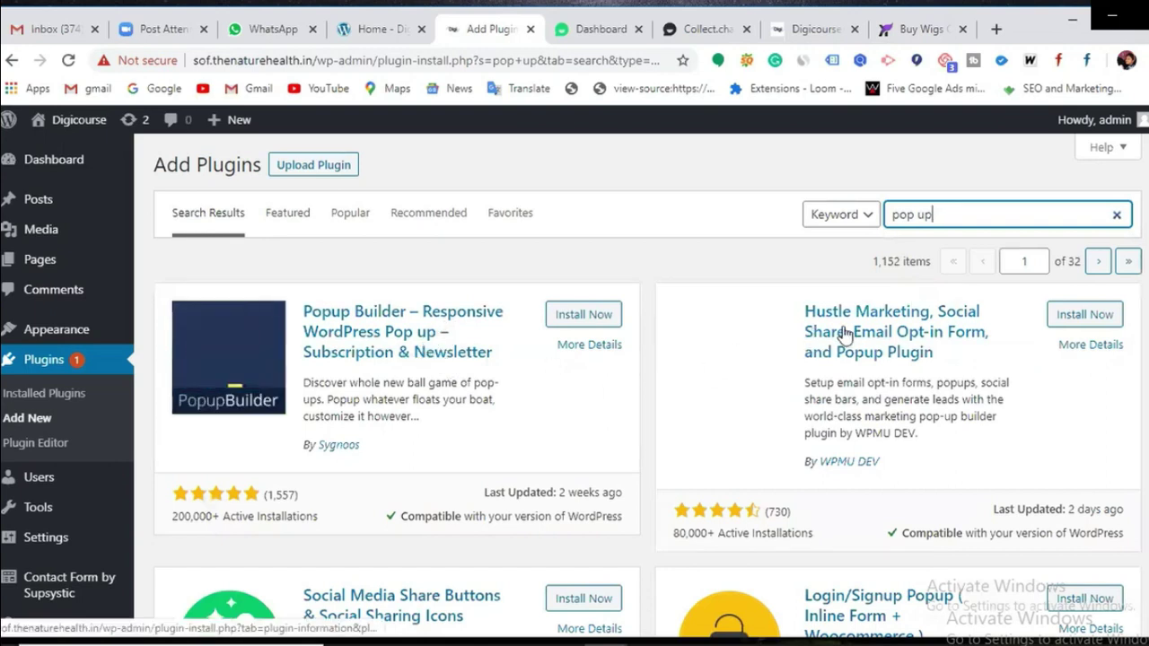
Step: Install and activate the Pop-Up Chop Chop plugin from the search results
{"action": "scroll", "coordinate": [808, 341], "scroll_direction": "down", "scroll_amount": 2}
{"action": "scroll", "coordinate": [844, 328], "scroll_direction": "down", "scroll_amount": 2}
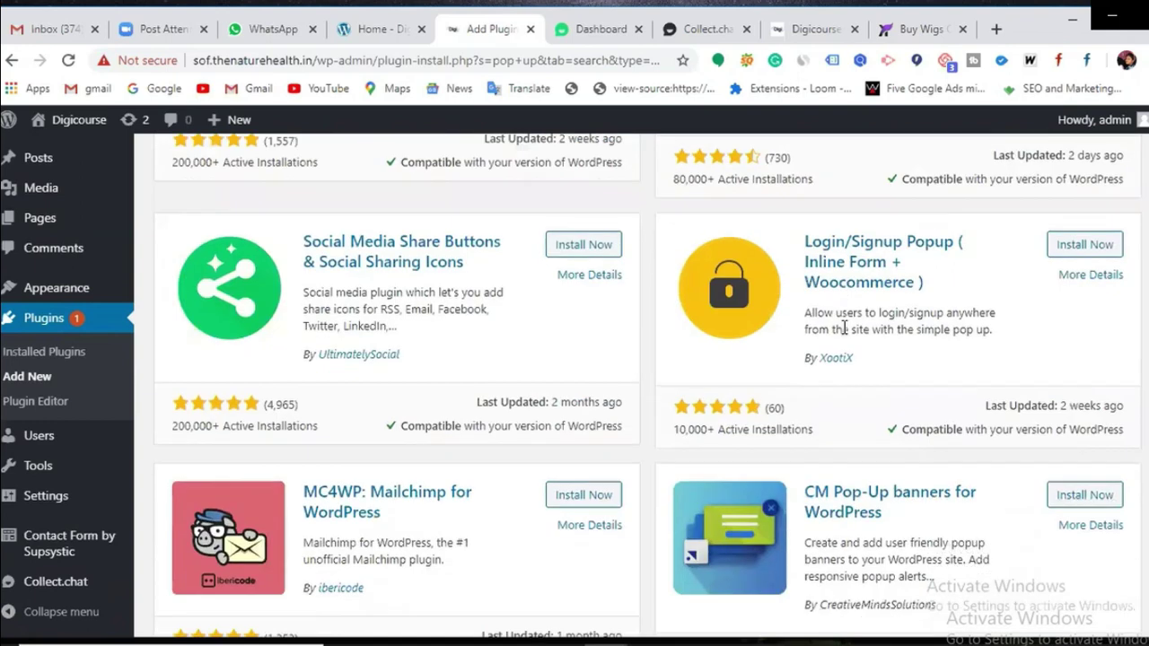
{"action": "scroll", "coordinate": [842, 328], "scroll_direction": "down", "scroll_amount": 1}
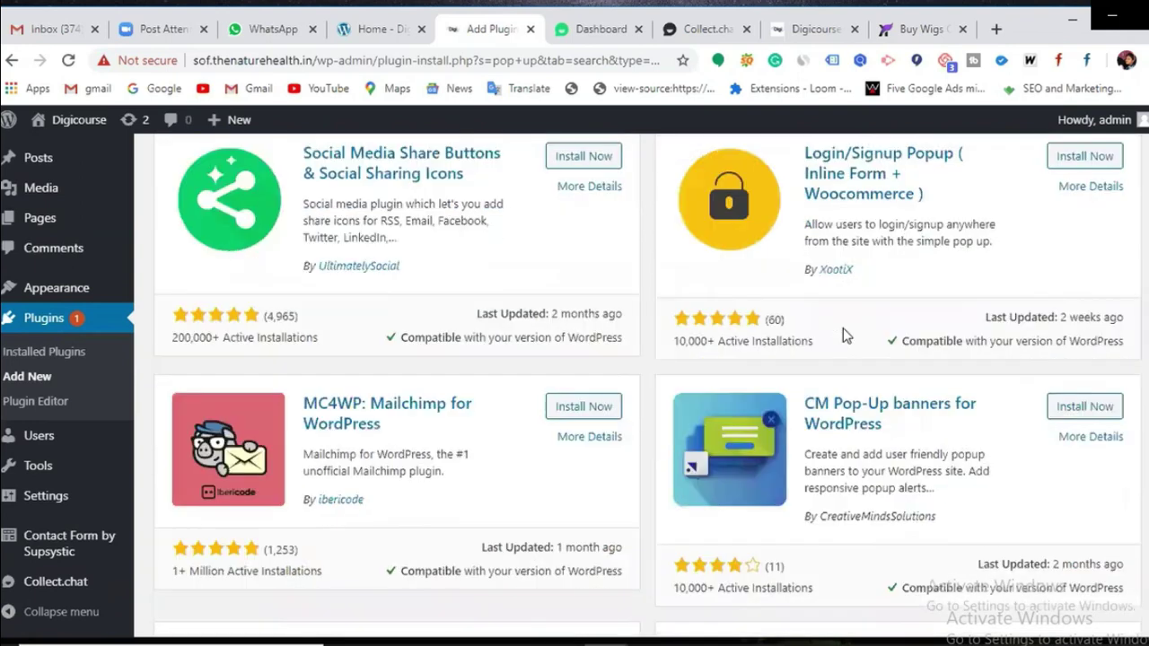
{"action": "scroll", "coordinate": [843, 334], "scroll_direction": "down", "scroll_amount": 3}
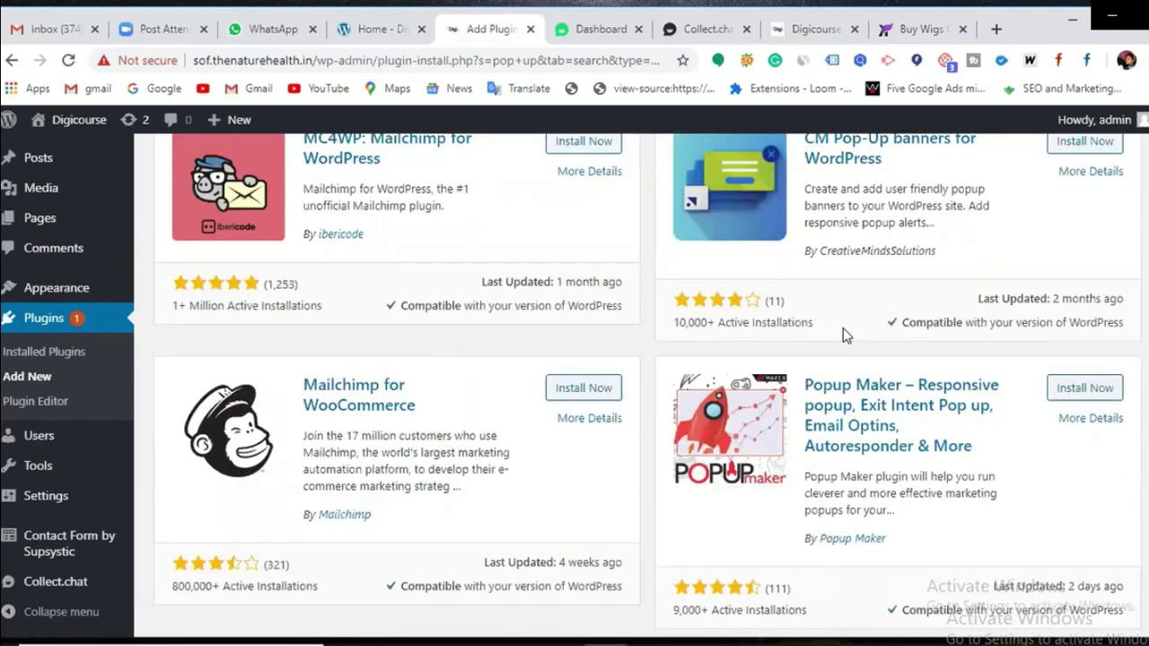
{"action": "scroll", "coordinate": [844, 335], "scroll_direction": "down", "scroll_amount": 3}
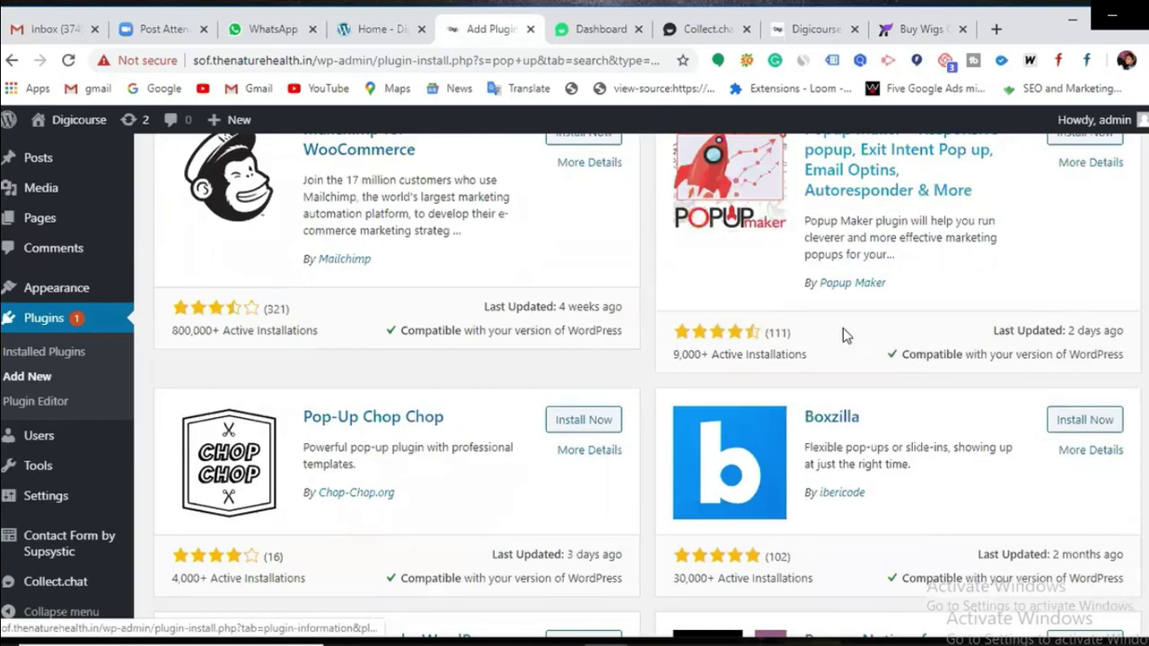
{"action": "scroll", "coordinate": [843, 334], "scroll_direction": "down", "scroll_amount": 1}
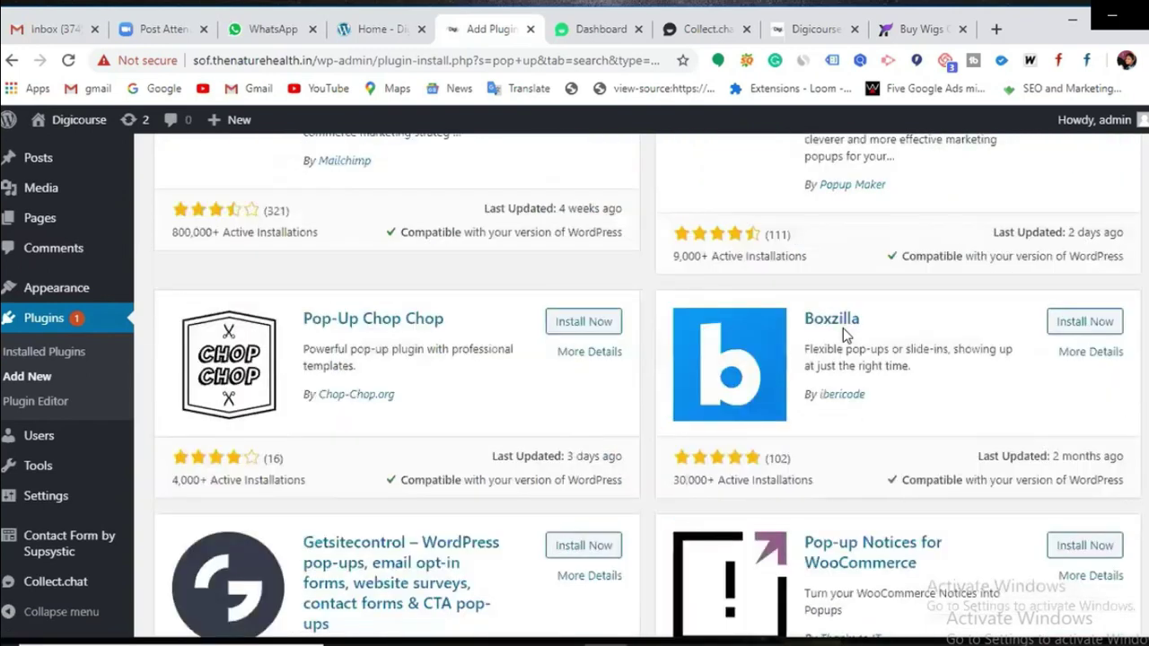
{"action": "scroll", "coordinate": [842, 334], "scroll_direction": "down", "scroll_amount": 1}
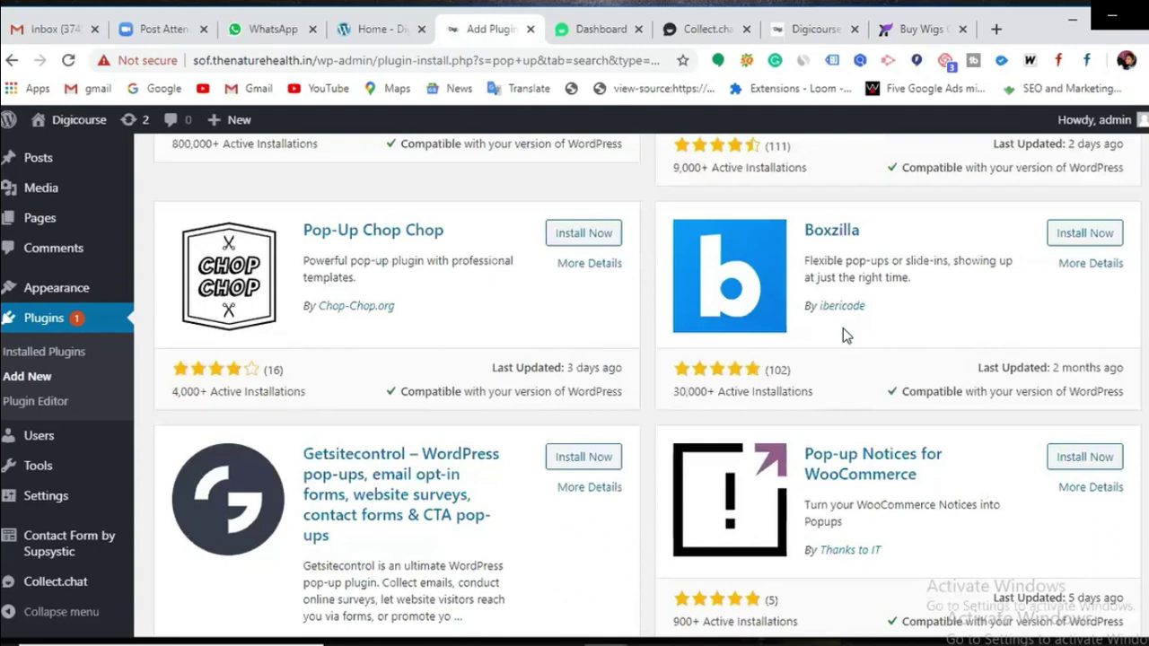
{"action": "left_click", "coordinate": [584, 234]}
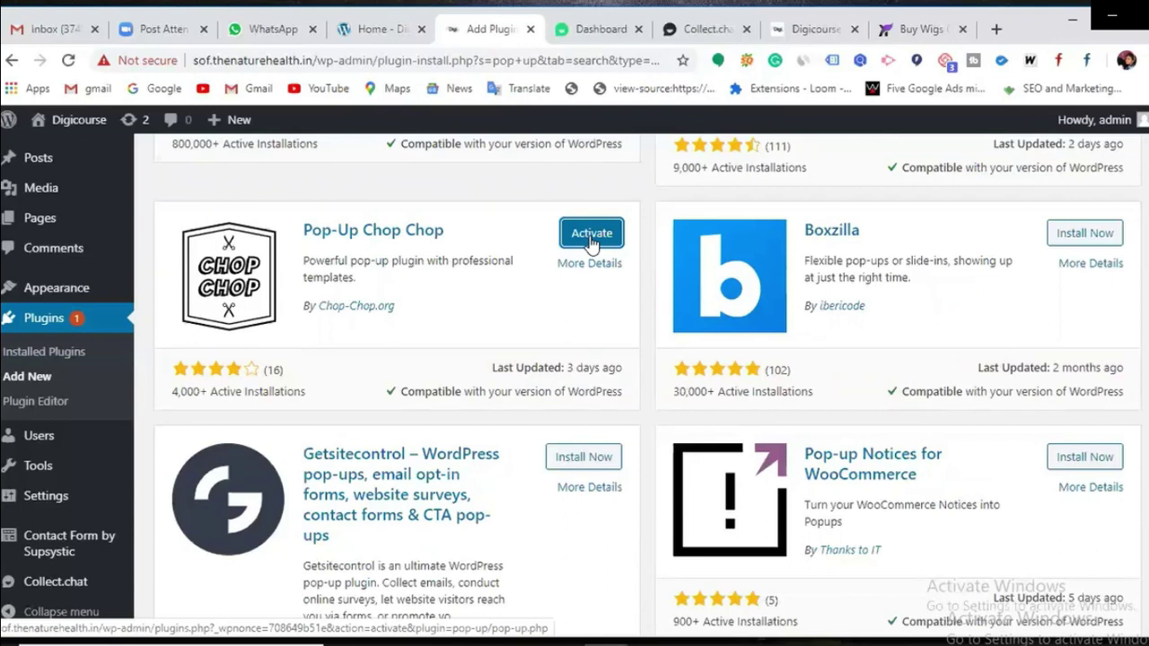
{"action": "left_click", "coordinate": [590, 235]}
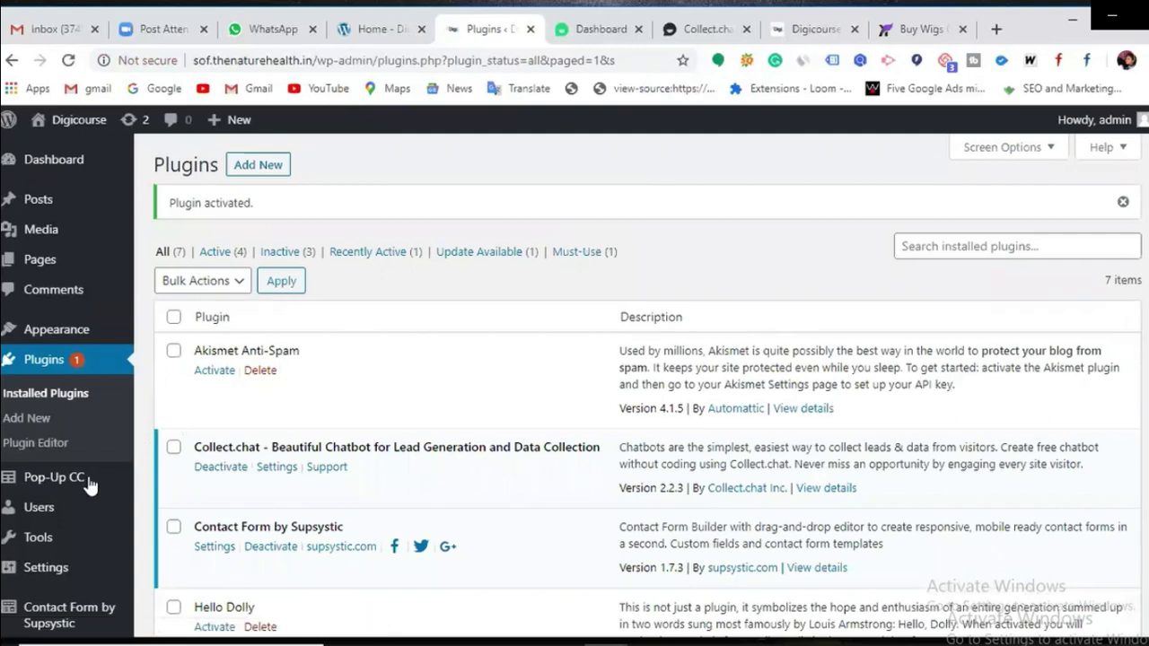
Step: Reload the live Digicourse site to check it, then return to the Plugins page's Pop-Up CC menu
{"action": "mouse_move", "coordinate": [74, 495]}
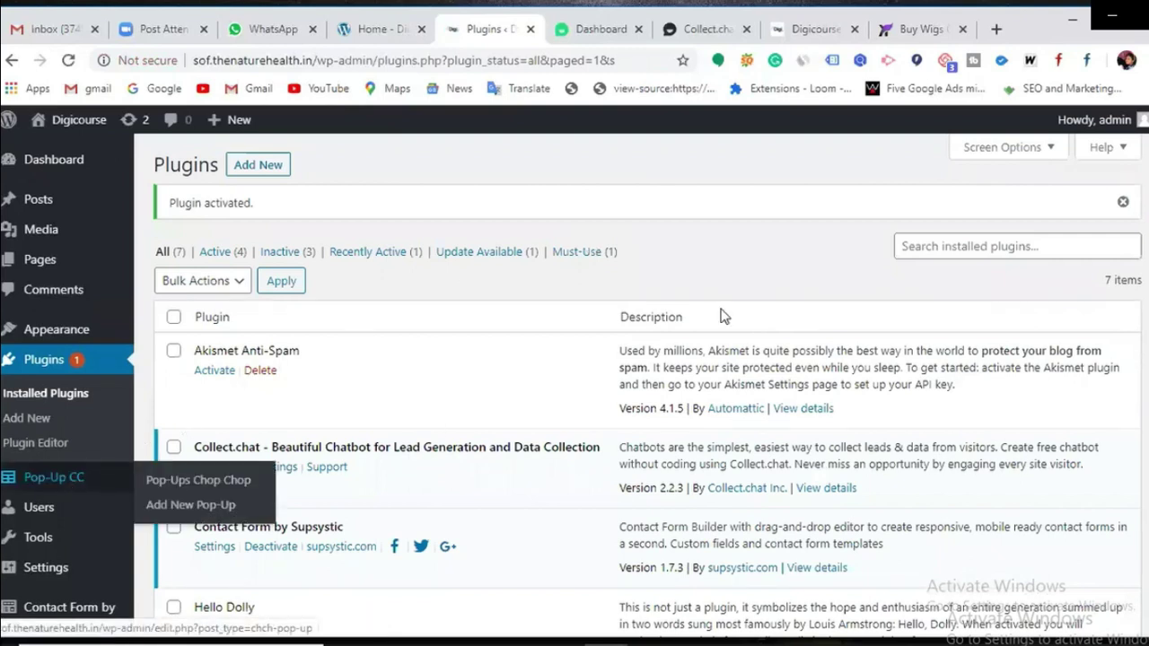
{"action": "left_click", "coordinate": [815, 31]}
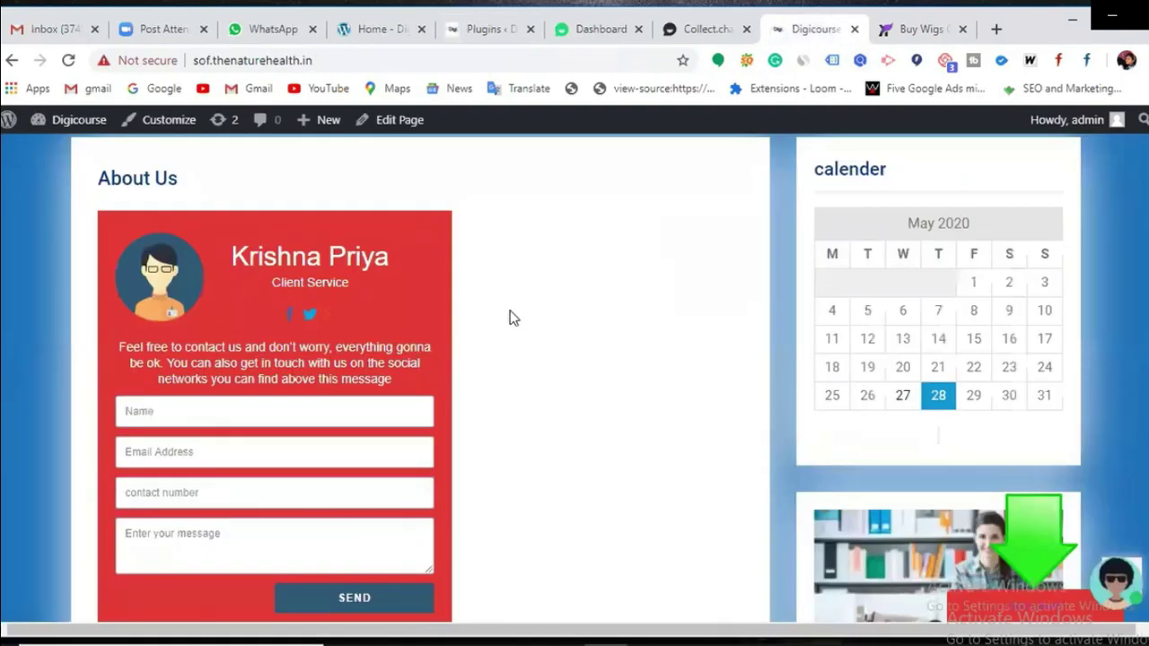
{"action": "scroll", "coordinate": [508, 315], "scroll_direction": "up", "scroll_amount": 4}
{"action": "left_click", "coordinate": [68, 62]}
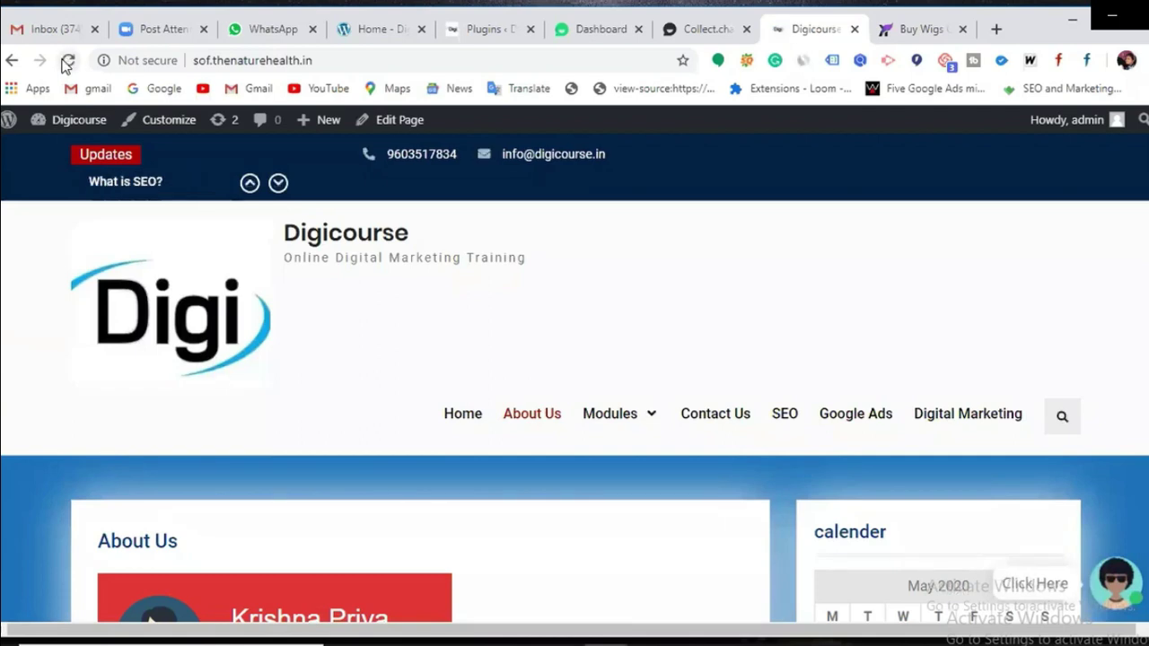
{"action": "scroll", "coordinate": [505, 308], "scroll_direction": "down", "scroll_amount": 10}
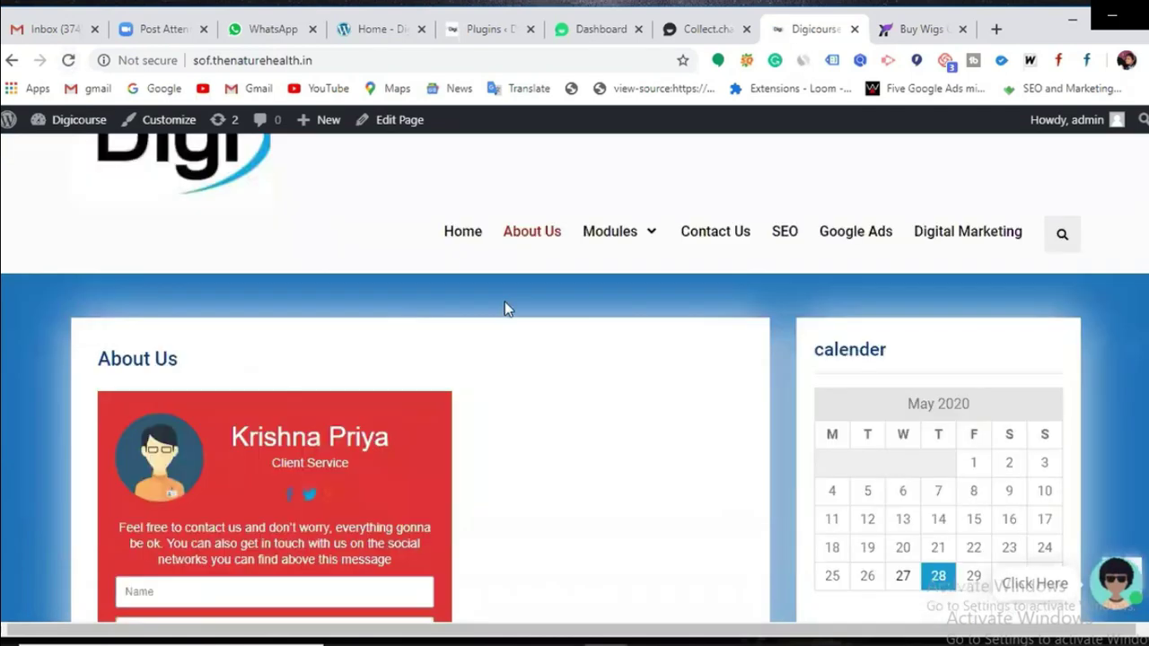
{"action": "scroll", "coordinate": [539, 310], "scroll_direction": "down", "scroll_amount": 4}
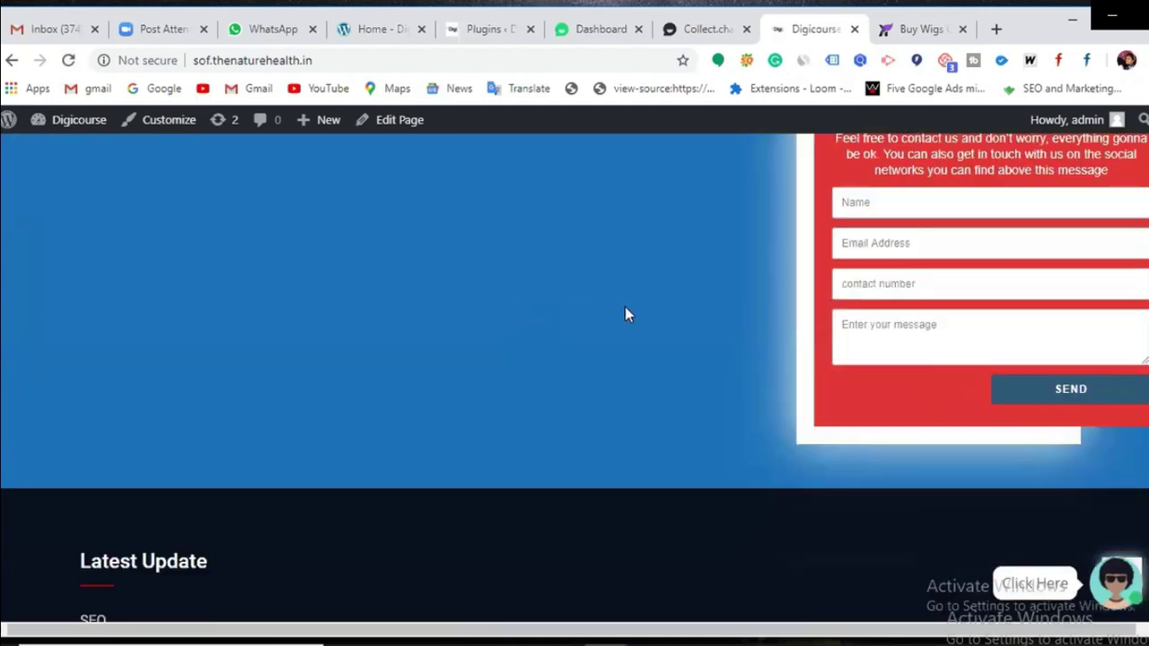
{"action": "scroll", "coordinate": [629, 310], "scroll_direction": "up", "scroll_amount": 3}
{"action": "scroll", "coordinate": [628, 314], "scroll_direction": "up", "scroll_amount": 10}
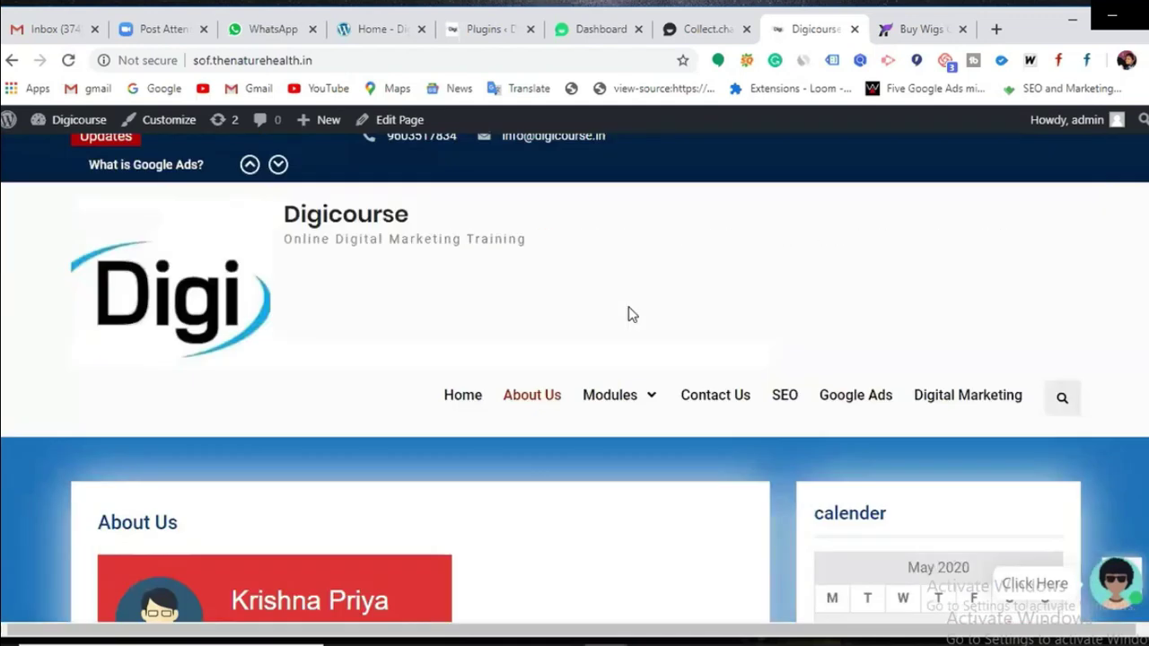
{"action": "scroll", "coordinate": [628, 313], "scroll_direction": "up", "scroll_amount": 1}
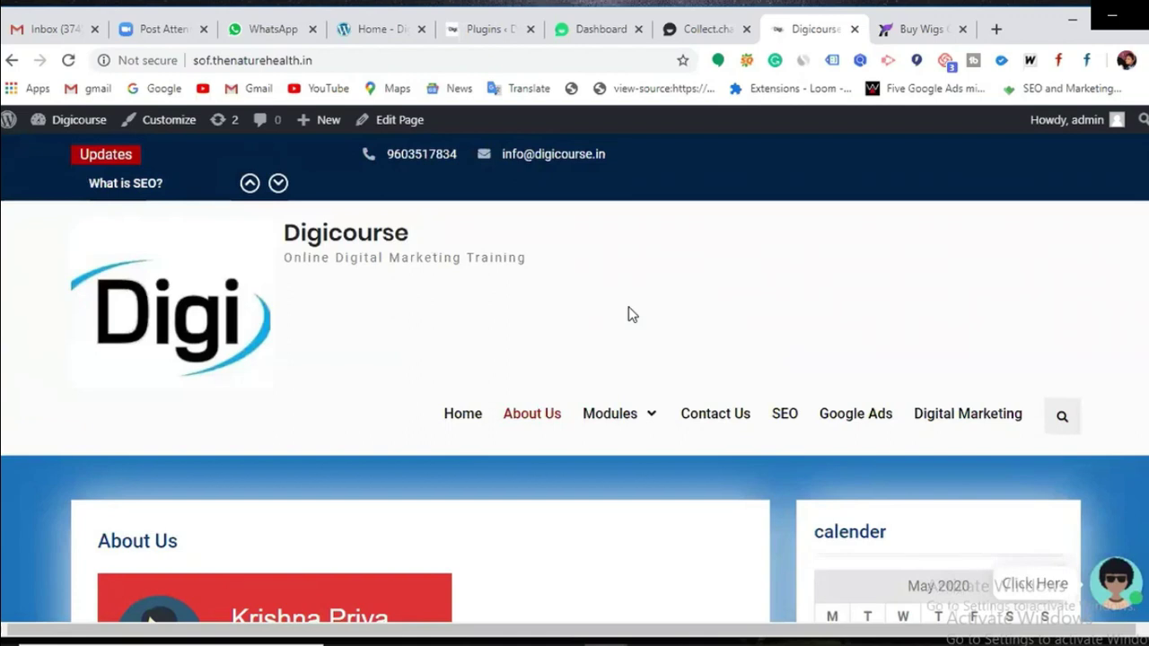
{"action": "left_click", "coordinate": [492, 31]}
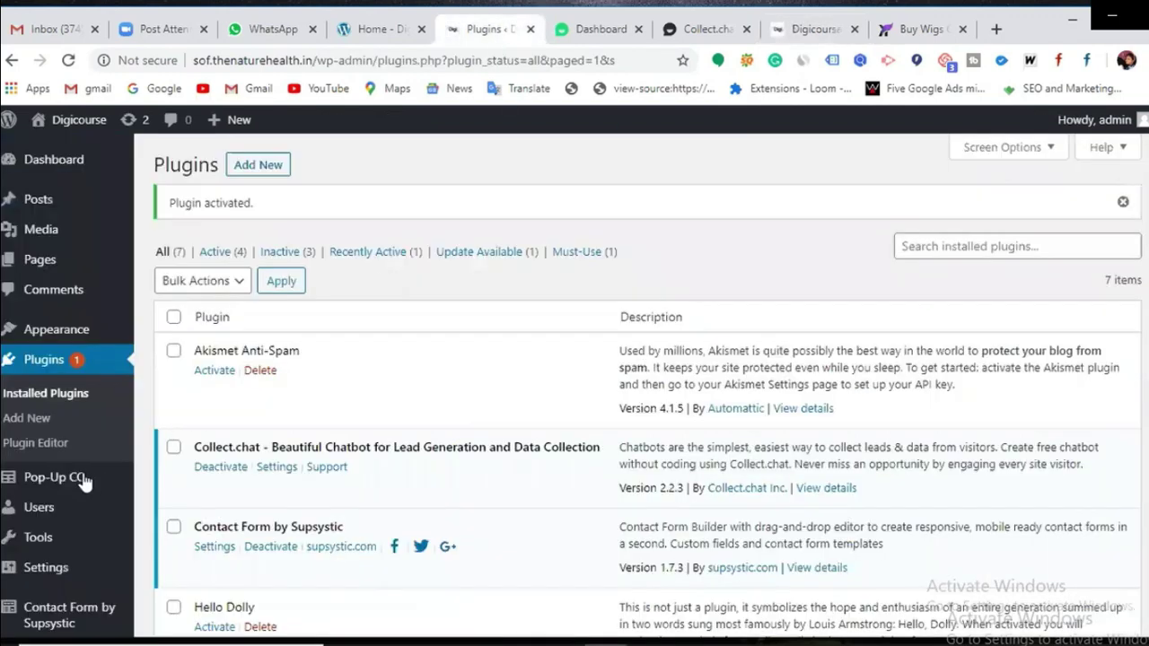
{"action": "mouse_move", "coordinate": [43, 485]}
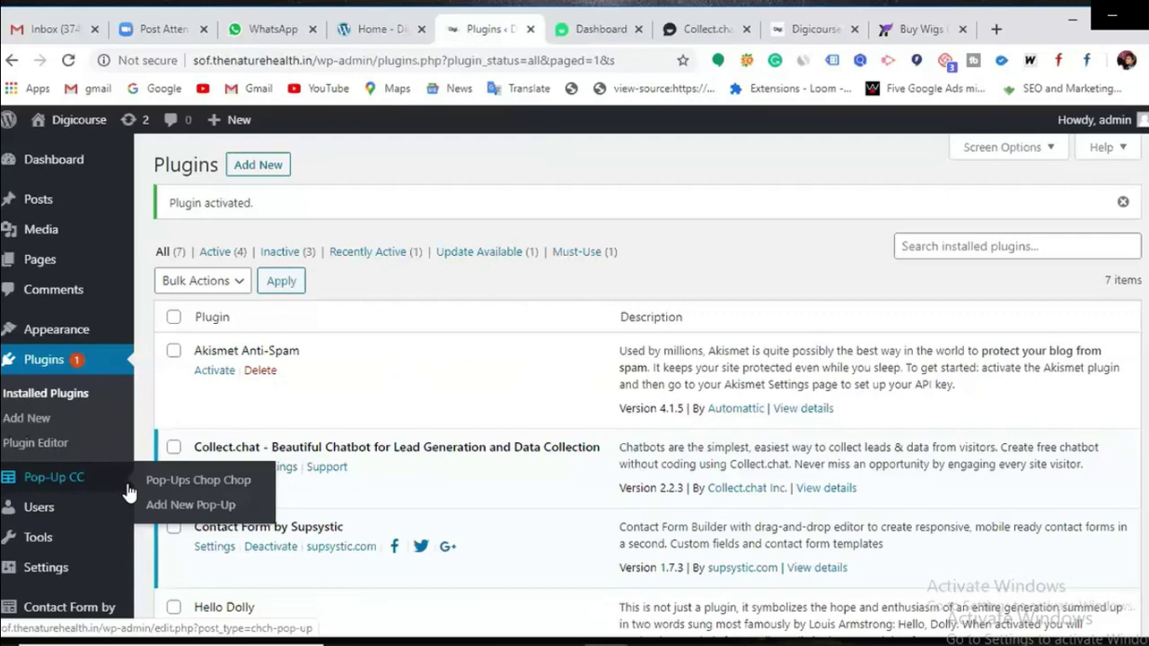
Step: Start a new pop-up and review the Red, Black, White, Linen, Aqua and Gold templates
{"action": "left_click", "coordinate": [170, 506]}
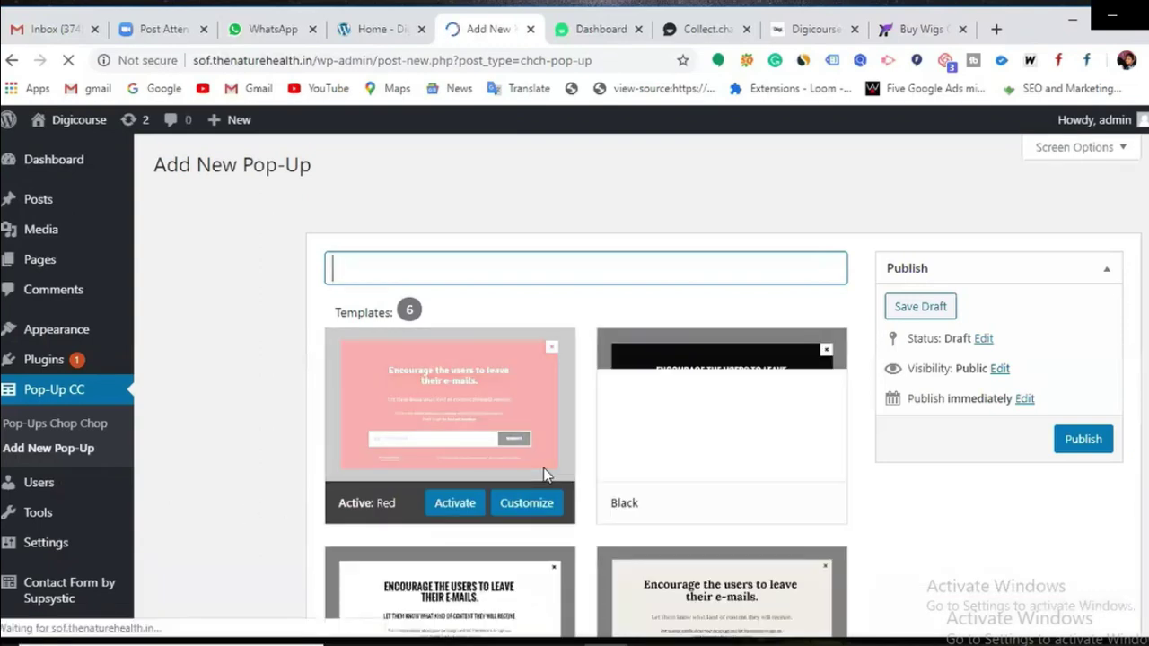
{"action": "scroll", "coordinate": [592, 400], "scroll_direction": "down", "scroll_amount": 1}
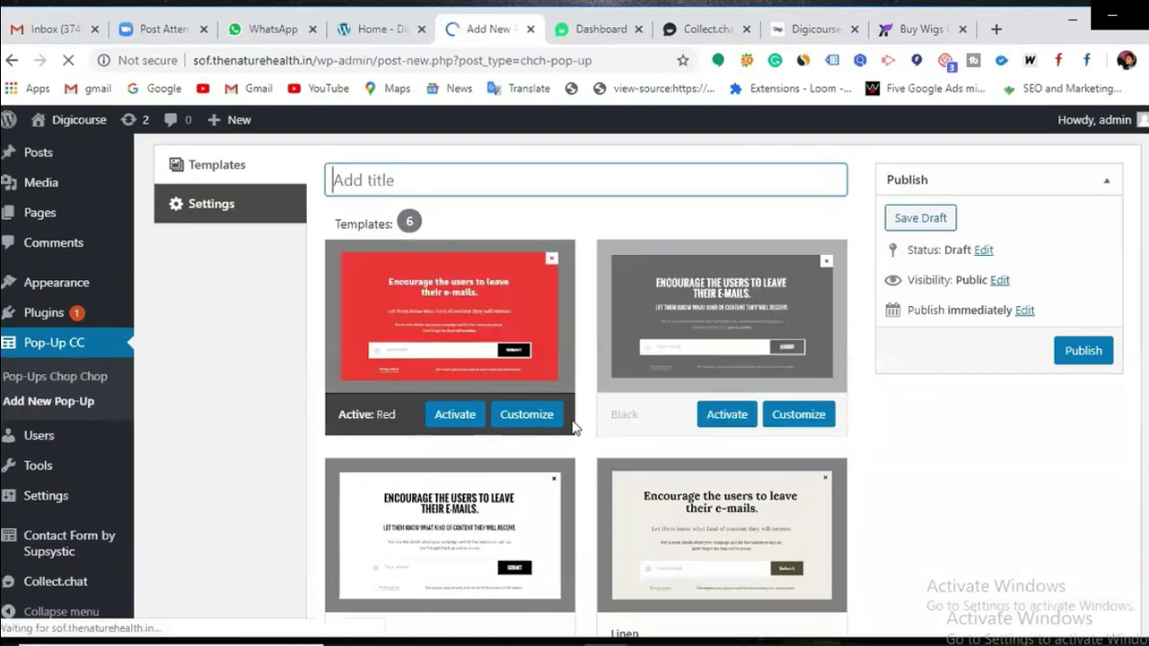
{"action": "scroll", "coordinate": [487, 403], "scroll_direction": "down", "scroll_amount": 2}
{"action": "scroll", "coordinate": [538, 440], "scroll_direction": "down", "scroll_amount": 1}
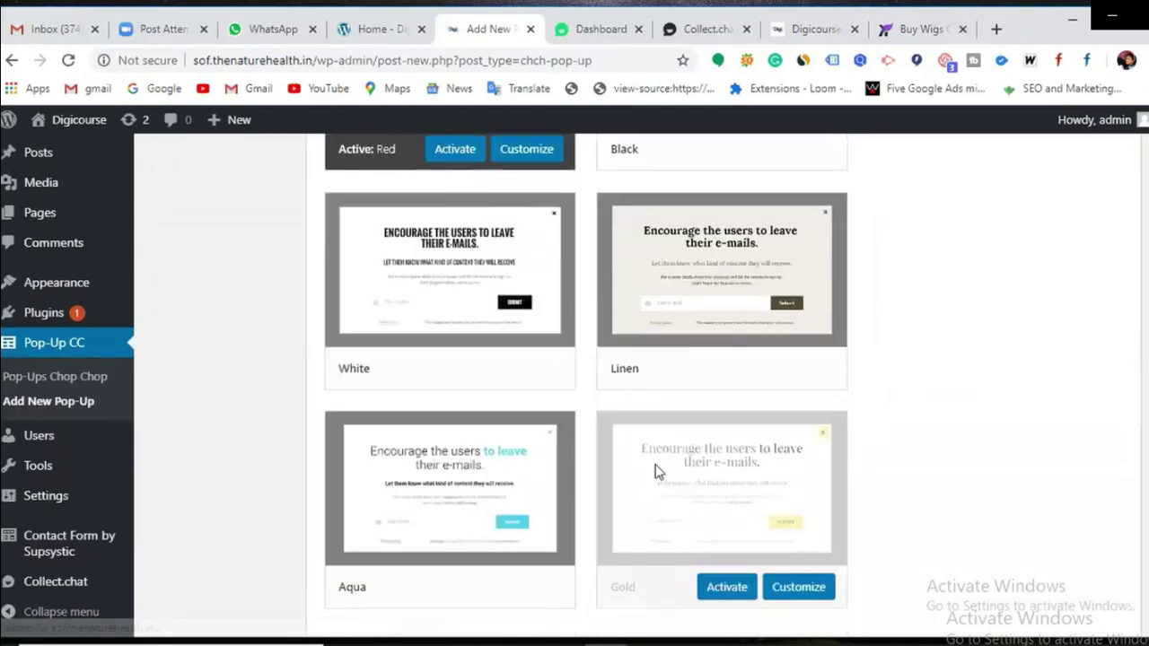
{"action": "scroll", "coordinate": [655, 464], "scroll_direction": "up", "scroll_amount": 2}
{"action": "scroll", "coordinate": [419, 395], "scroll_direction": "up", "scroll_amount": 1}
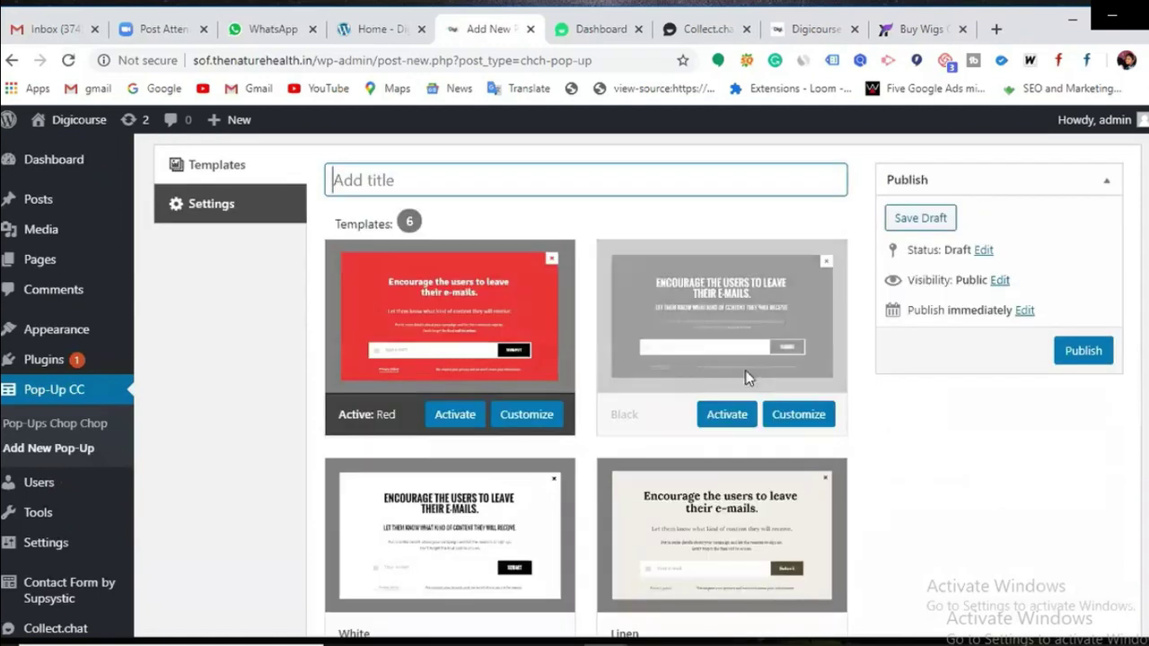
{"action": "scroll", "coordinate": [482, 464], "scroll_direction": "down", "scroll_amount": 1}
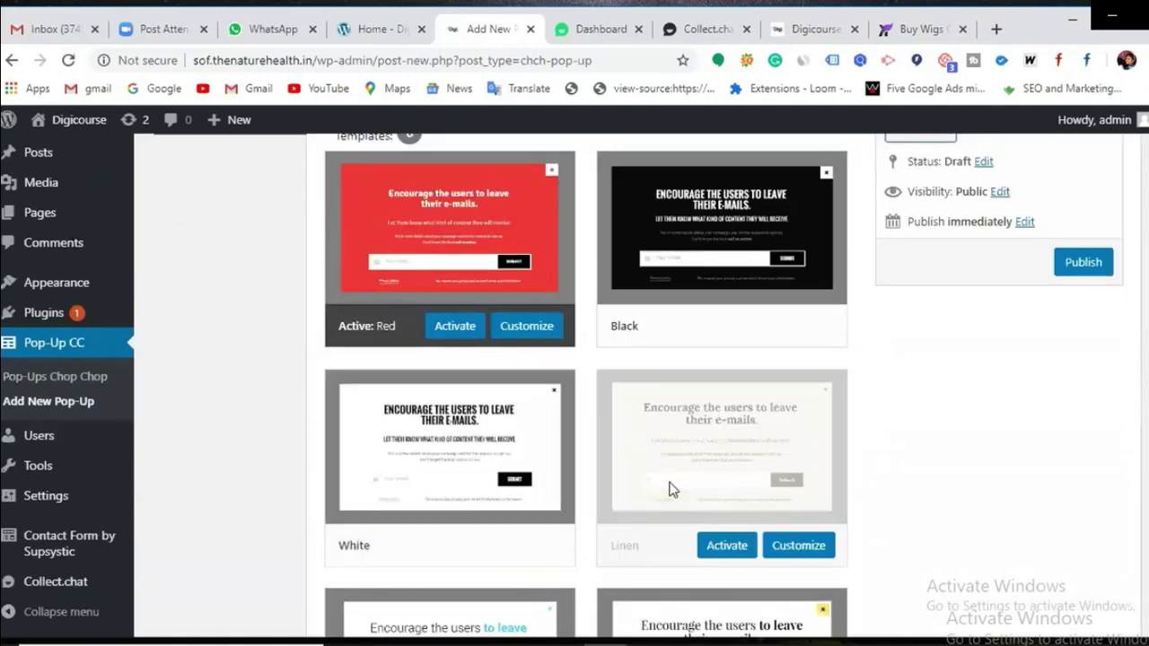
{"action": "scroll", "coordinate": [671, 487], "scroll_direction": "down", "scroll_amount": 1}
{"action": "scroll", "coordinate": [664, 494], "scroll_direction": "down", "scroll_amount": 1}
{"action": "scroll", "coordinate": [628, 497], "scroll_direction": "down", "scroll_amount": 1}
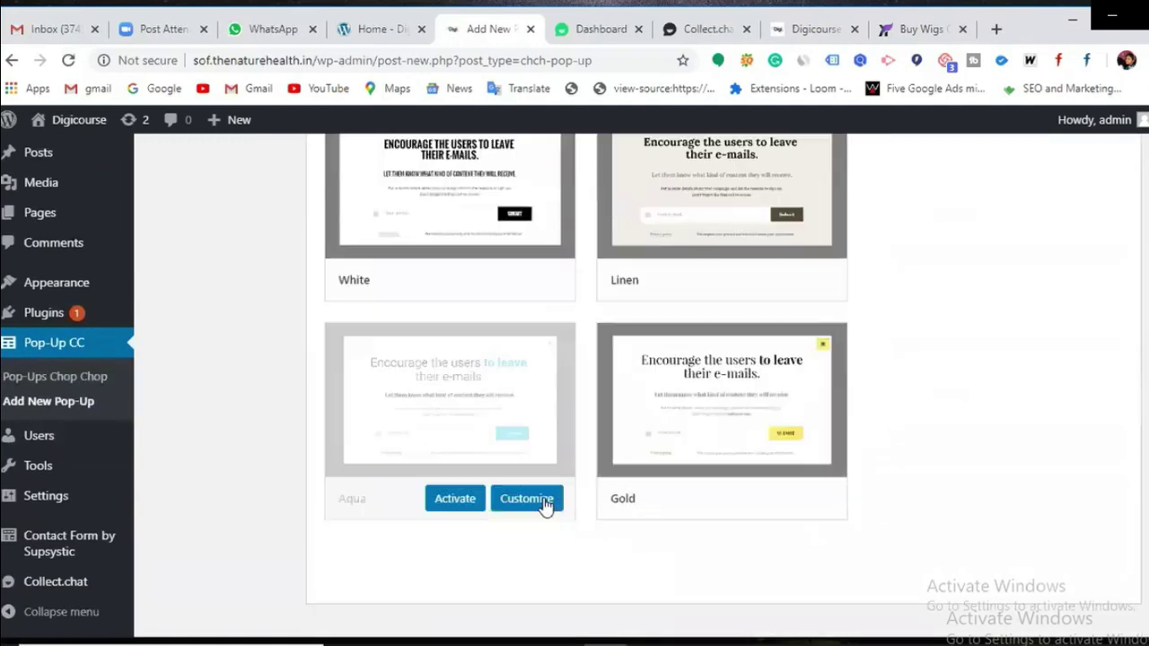
{"action": "scroll", "coordinate": [727, 467], "scroll_direction": "up", "scroll_amount": 3}
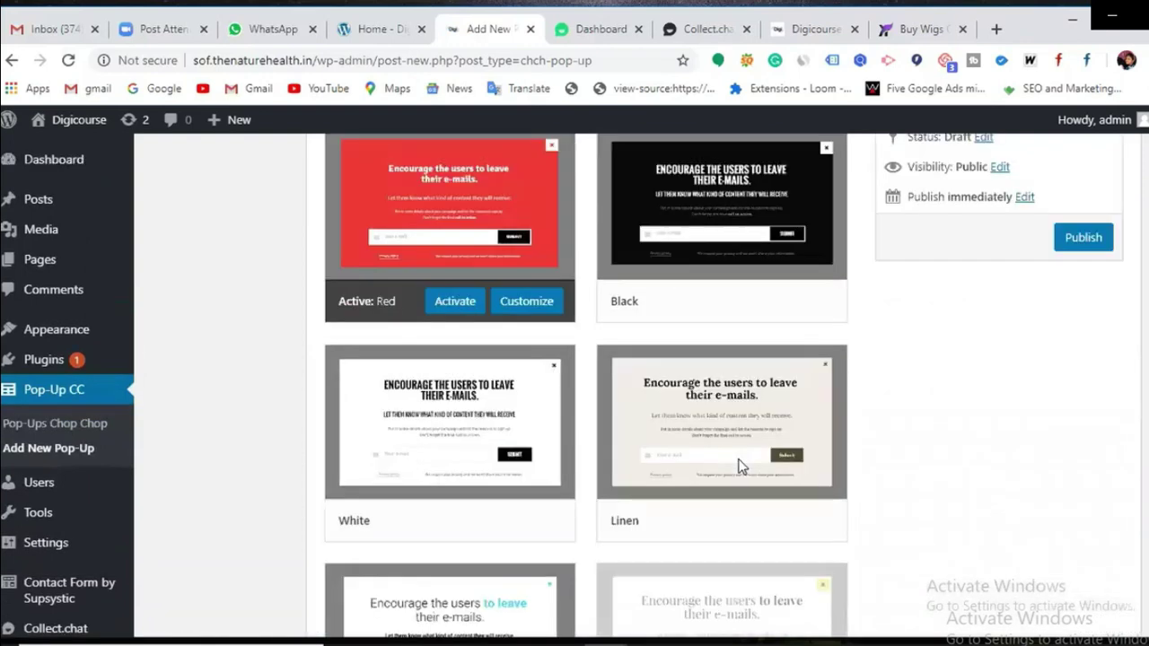
{"action": "scroll", "coordinate": [736, 458], "scroll_direction": "up", "scroll_amount": 2}
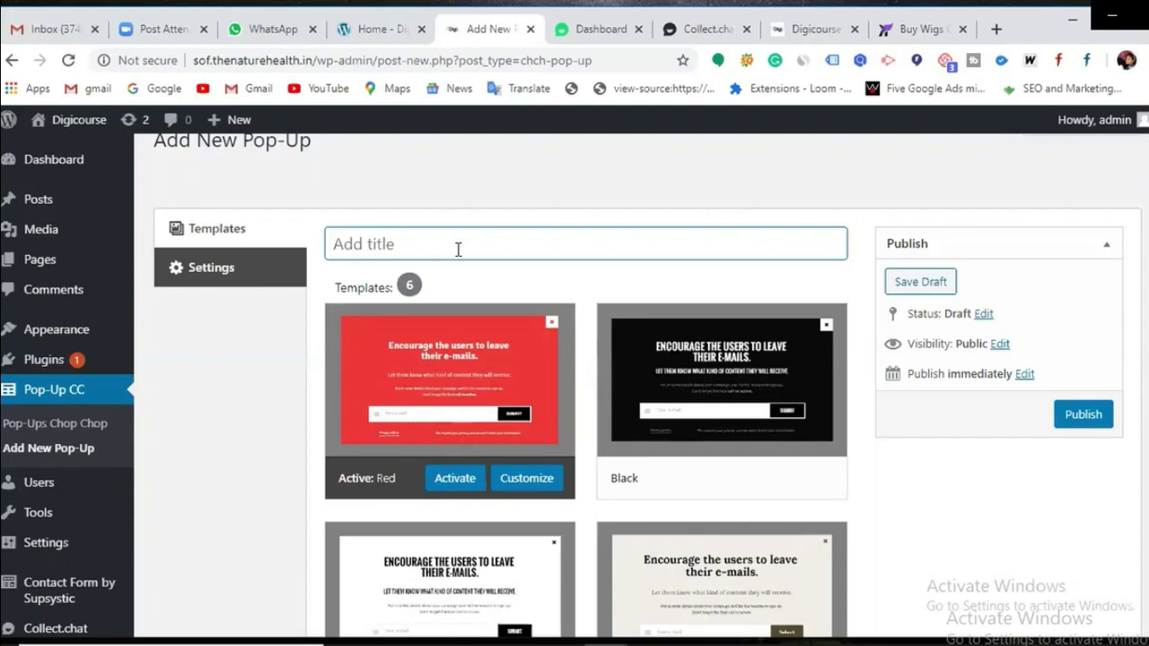
Step: Title the pop-up 'pop' and publish it with the Red template
{"action": "type", "text": "pop"}
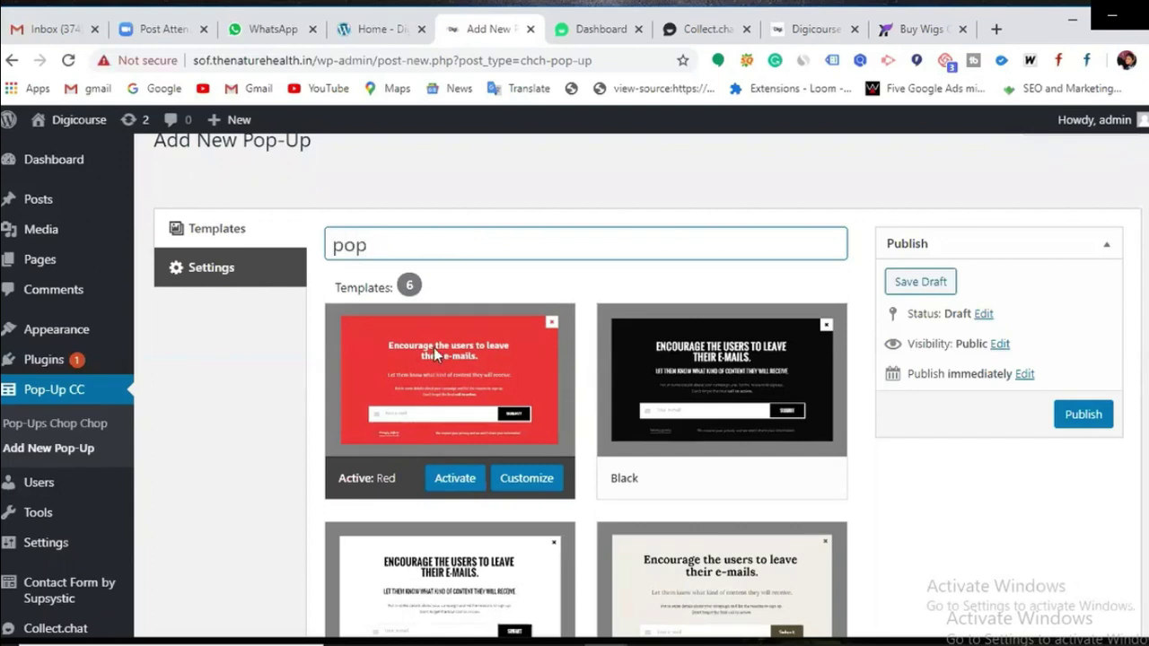
{"action": "left_click", "coordinate": [455, 479]}
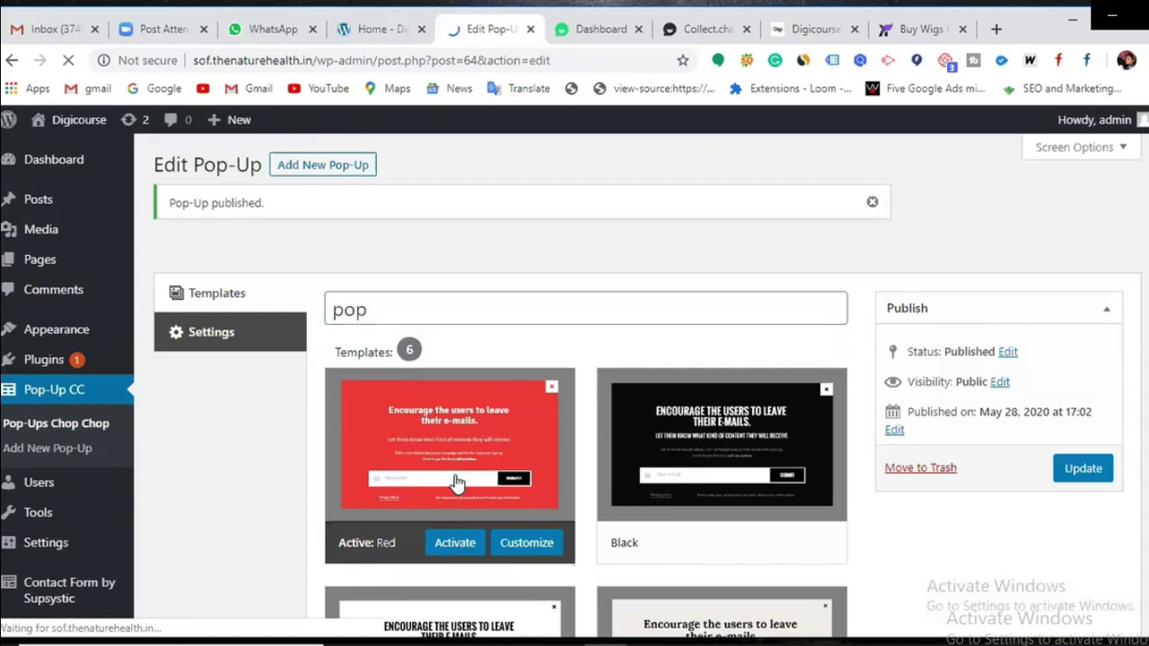
Step: Activate the Red template again to update the 'pop' pop-up
{"action": "scroll", "coordinate": [457, 607], "scroll_direction": "down", "scroll_amount": 1}
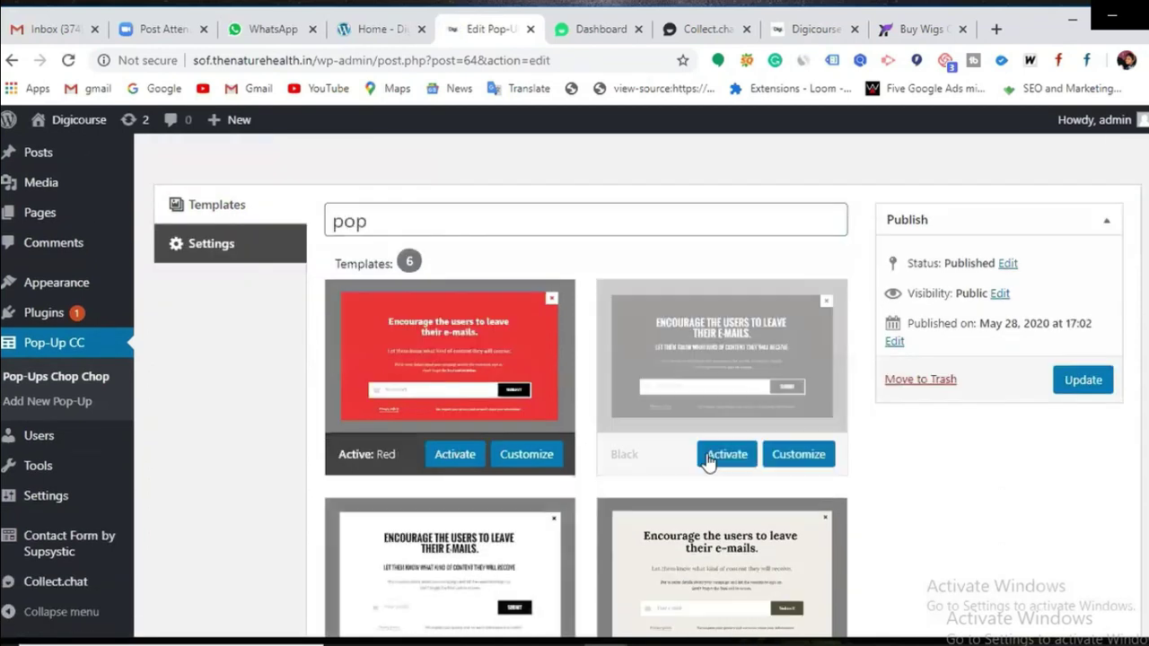
{"action": "left_click", "coordinate": [455, 454]}
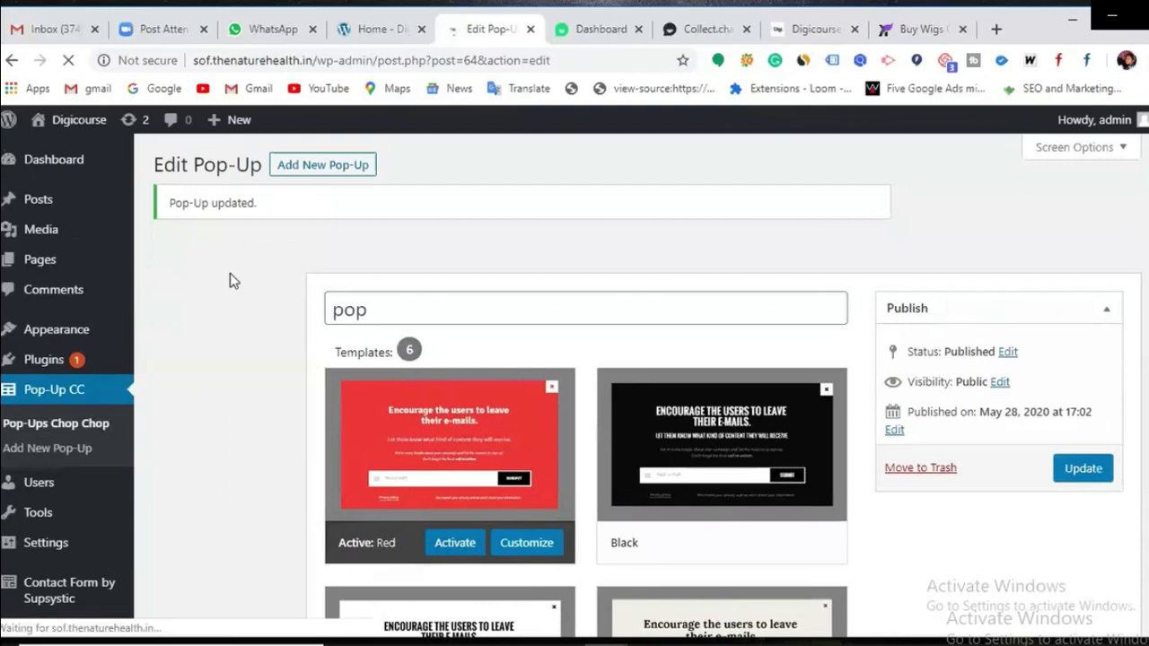
Step: Glance at the pop-up's settings, then view the Pop-Ups Chop Chop list showing 'pop' active
{"action": "left_click", "coordinate": [225, 333]}
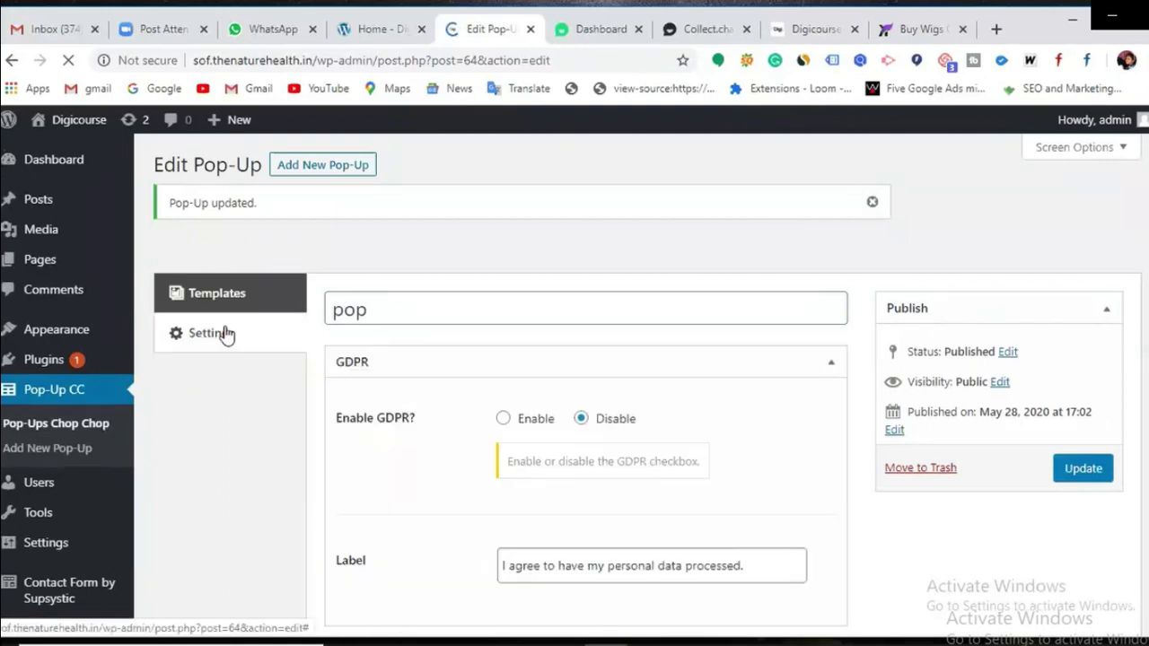
{"action": "scroll", "coordinate": [482, 426], "scroll_direction": "down", "scroll_amount": 2}
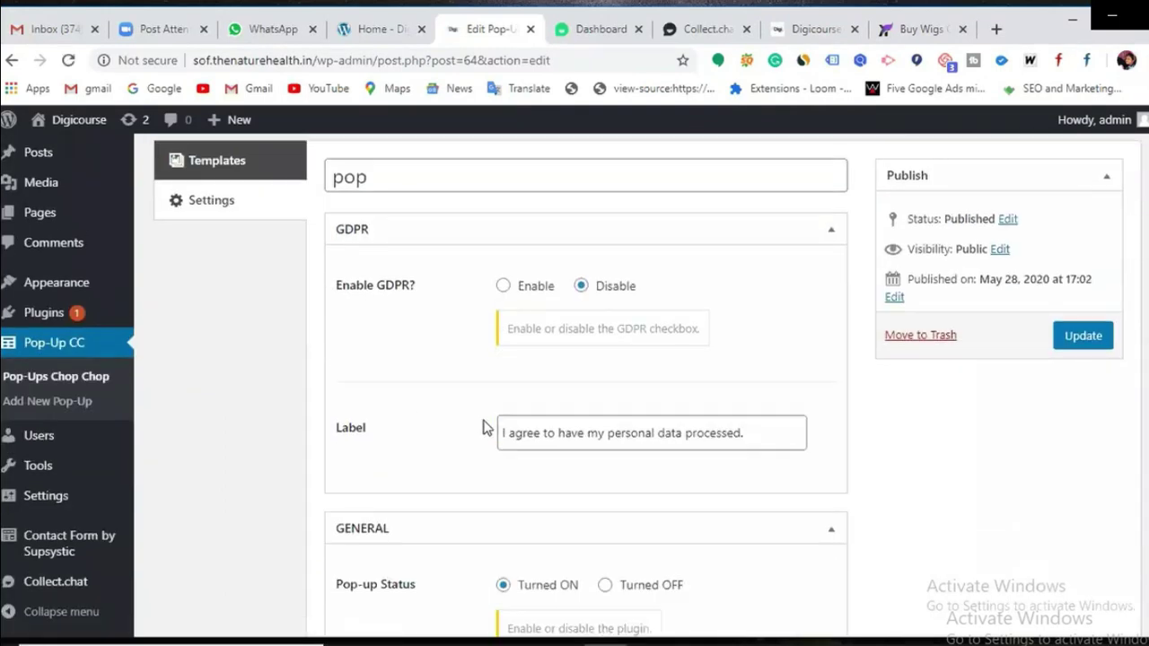
{"action": "scroll", "coordinate": [482, 426], "scroll_direction": "down", "scroll_amount": 7}
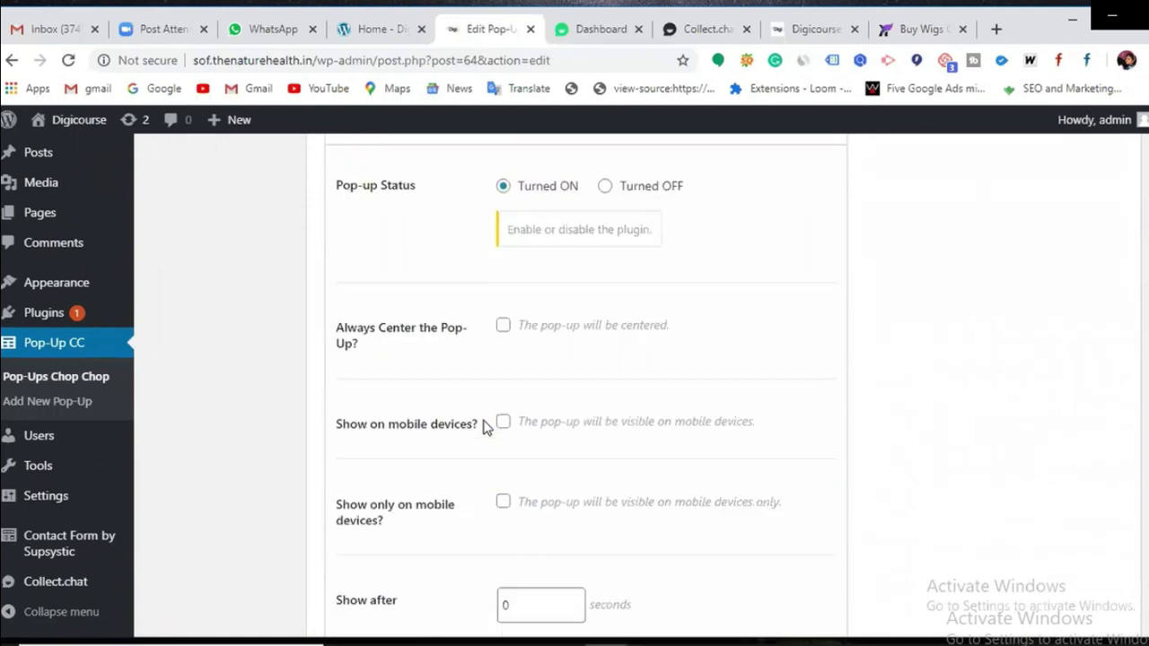
{"action": "left_click", "coordinate": [61, 378]}
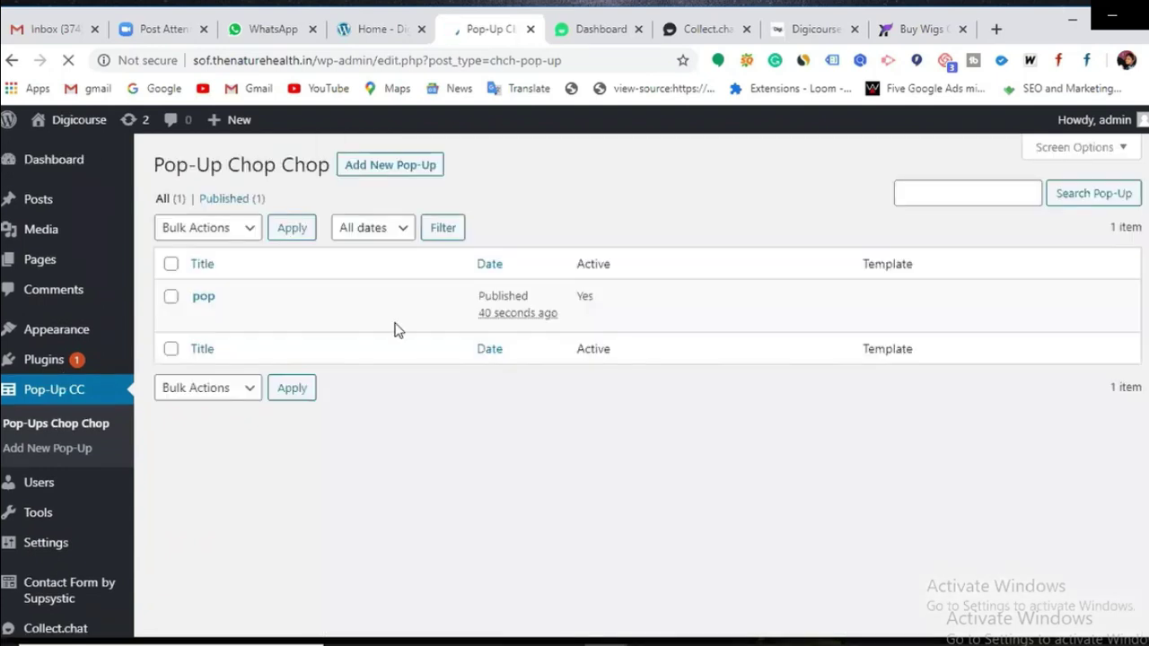
{"action": "mouse_move", "coordinate": [301, 319]}
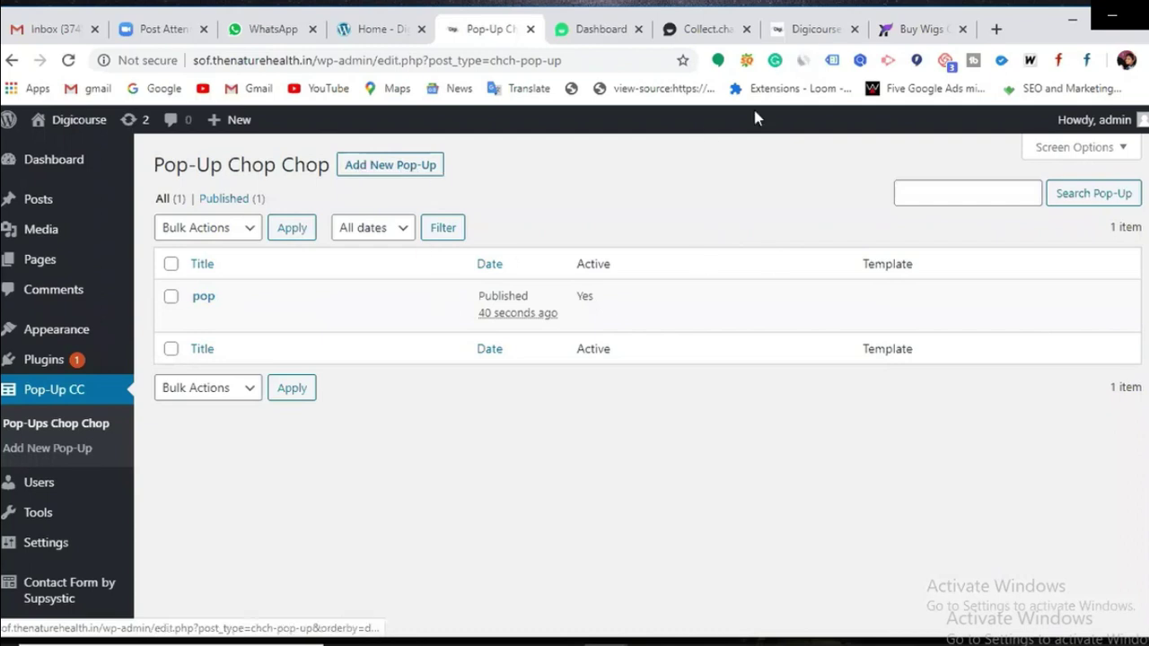
{"action": "left_click", "coordinate": [810, 30]}
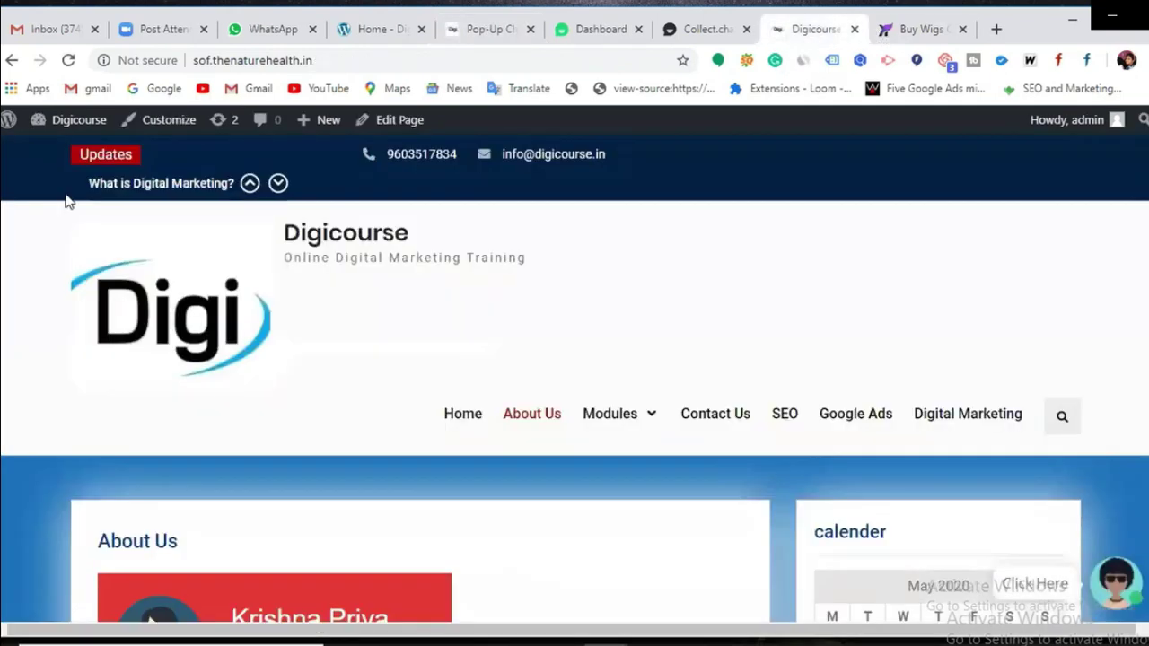
{"action": "left_click", "coordinate": [70, 63]}
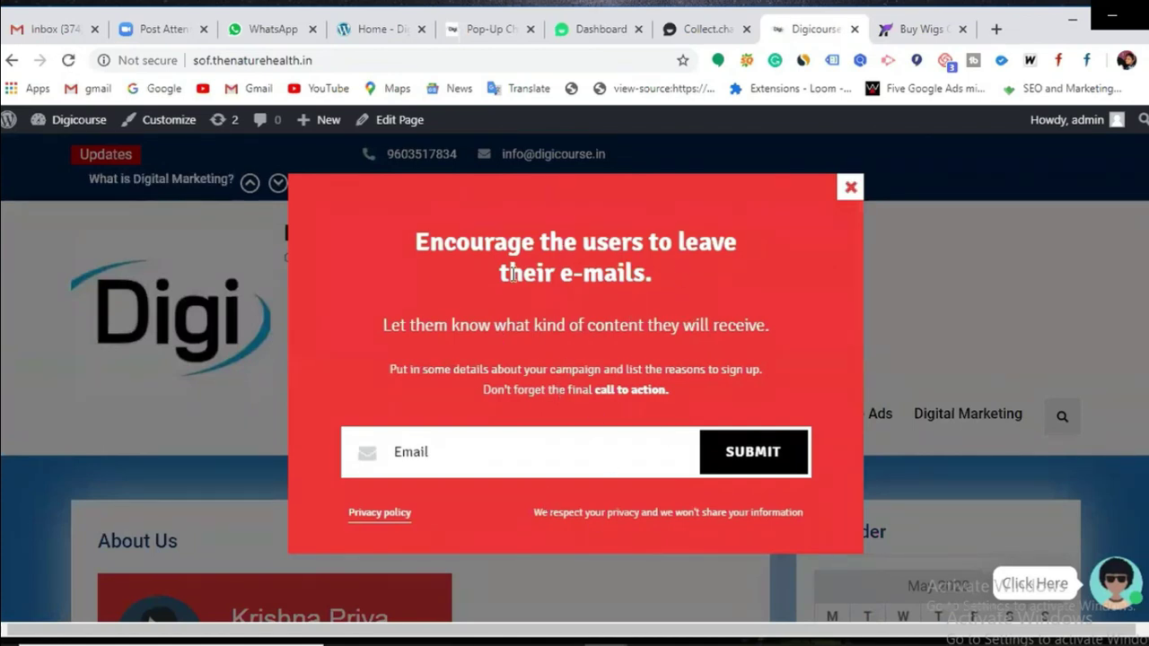
{"action": "left_click", "coordinate": [482, 29]}
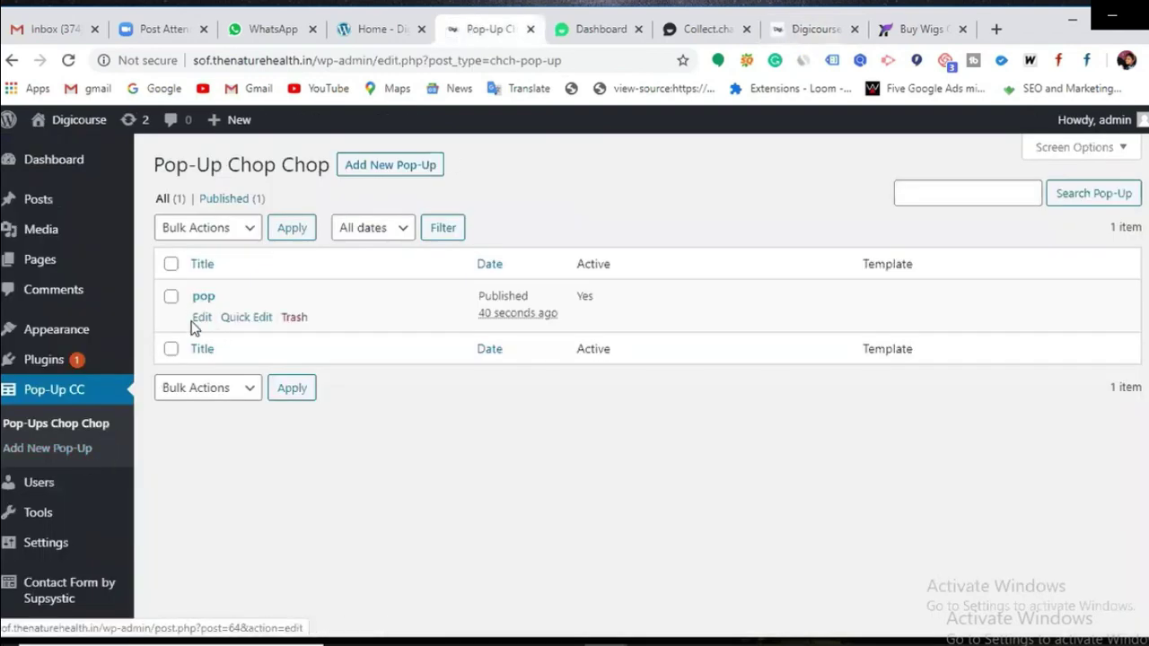
Step: Edit 'pop' and switch on 'Show on mobile devices?' in its General settings, keeping Show after at 0 seconds
{"action": "left_click", "coordinate": [201, 322]}
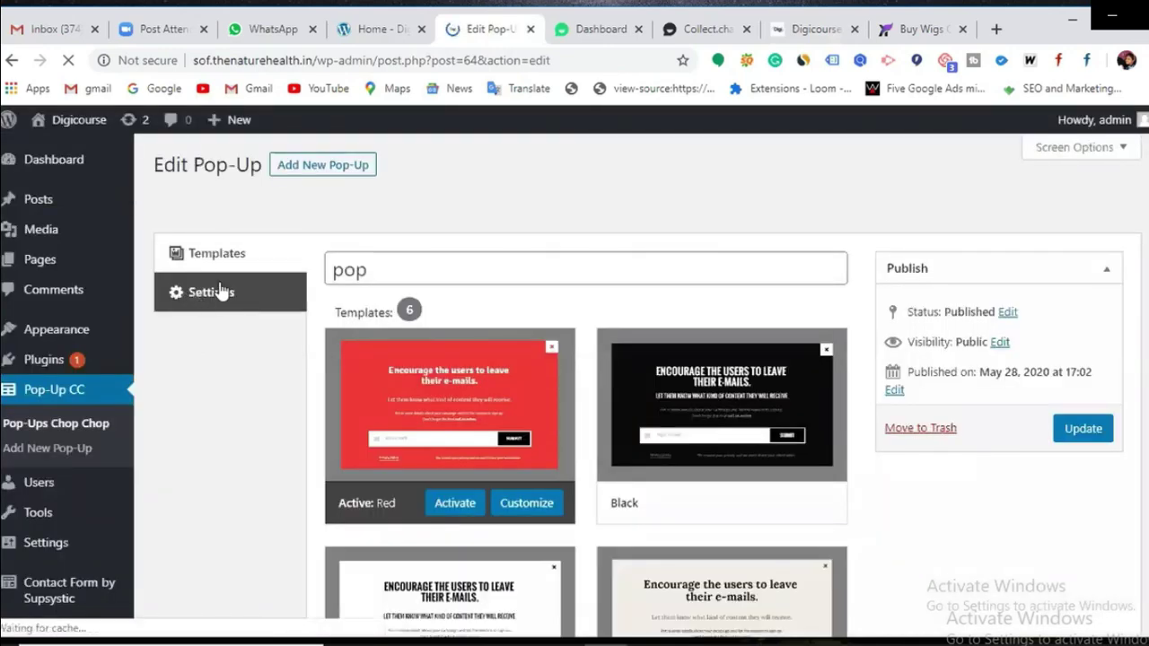
{"action": "left_click", "coordinate": [220, 293]}
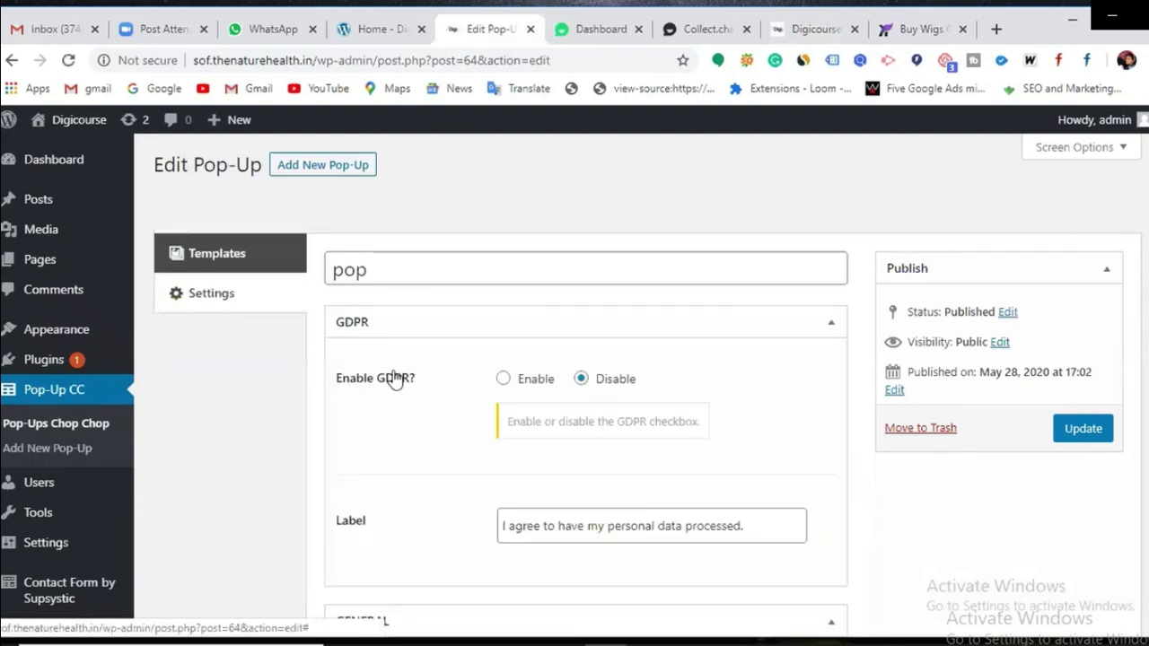
{"action": "scroll", "coordinate": [470, 403], "scroll_direction": "down", "scroll_amount": 1}
{"action": "scroll", "coordinate": [469, 403], "scroll_direction": "down", "scroll_amount": 3}
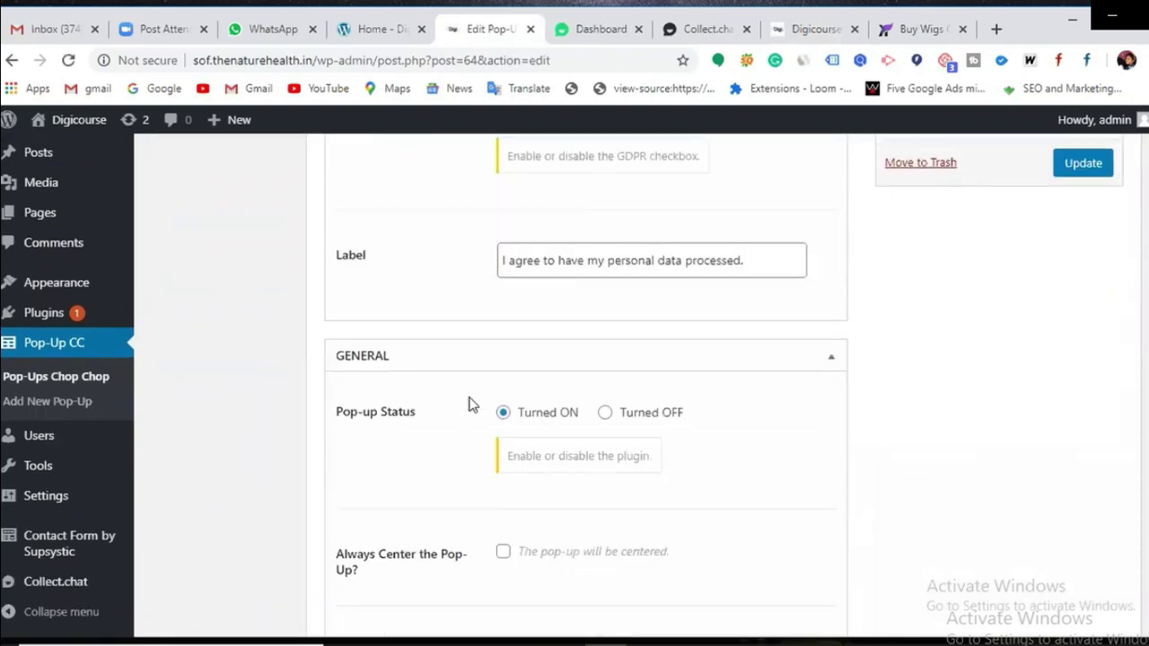
{"action": "scroll", "coordinate": [575, 287], "scroll_direction": "down", "scroll_amount": 2}
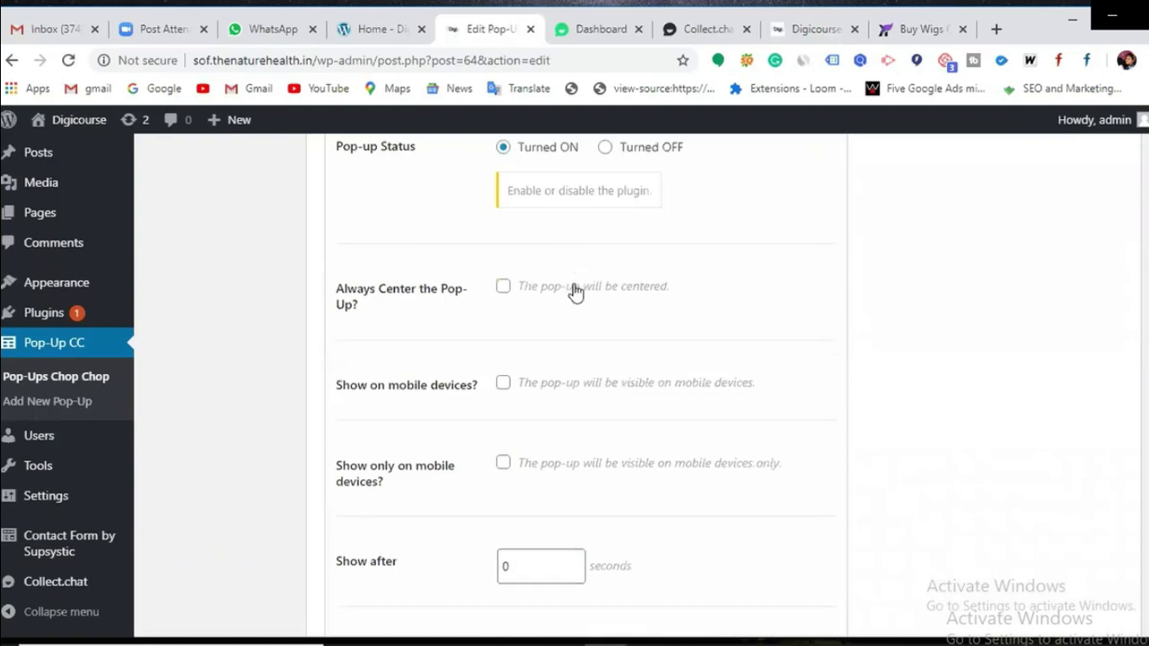
{"action": "scroll", "coordinate": [575, 287], "scroll_direction": "up", "scroll_amount": 1}
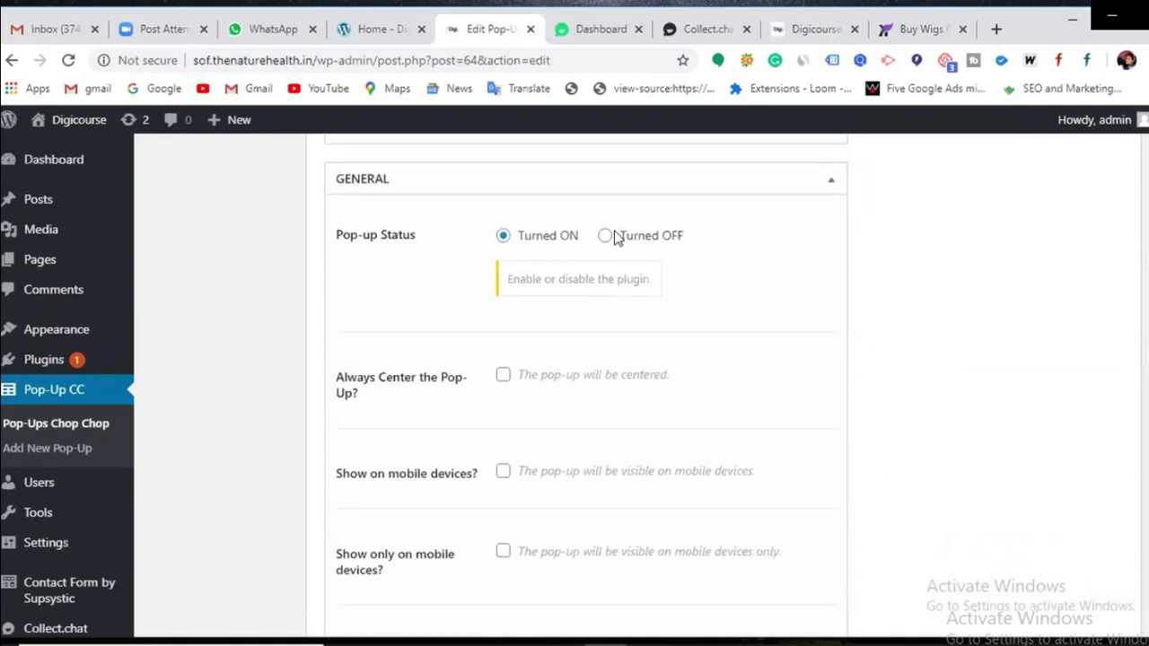
{"action": "scroll", "coordinate": [503, 374], "scroll_direction": "down", "scroll_amount": 1}
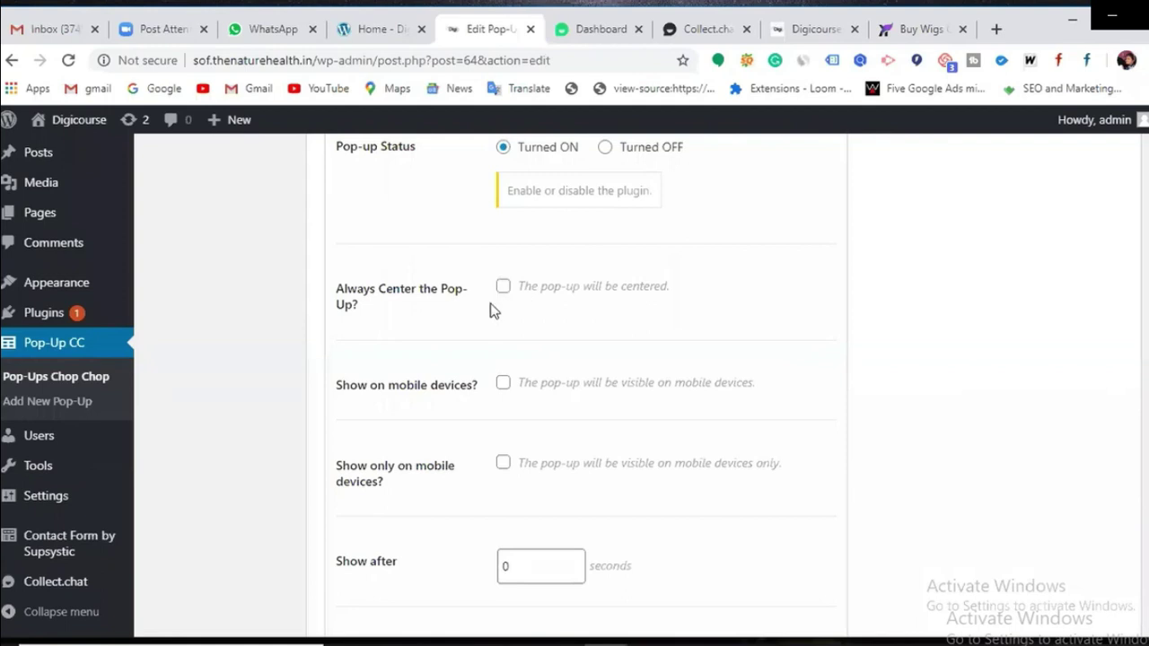
{"action": "scroll", "coordinate": [423, 336], "scroll_direction": "down", "scroll_amount": 1}
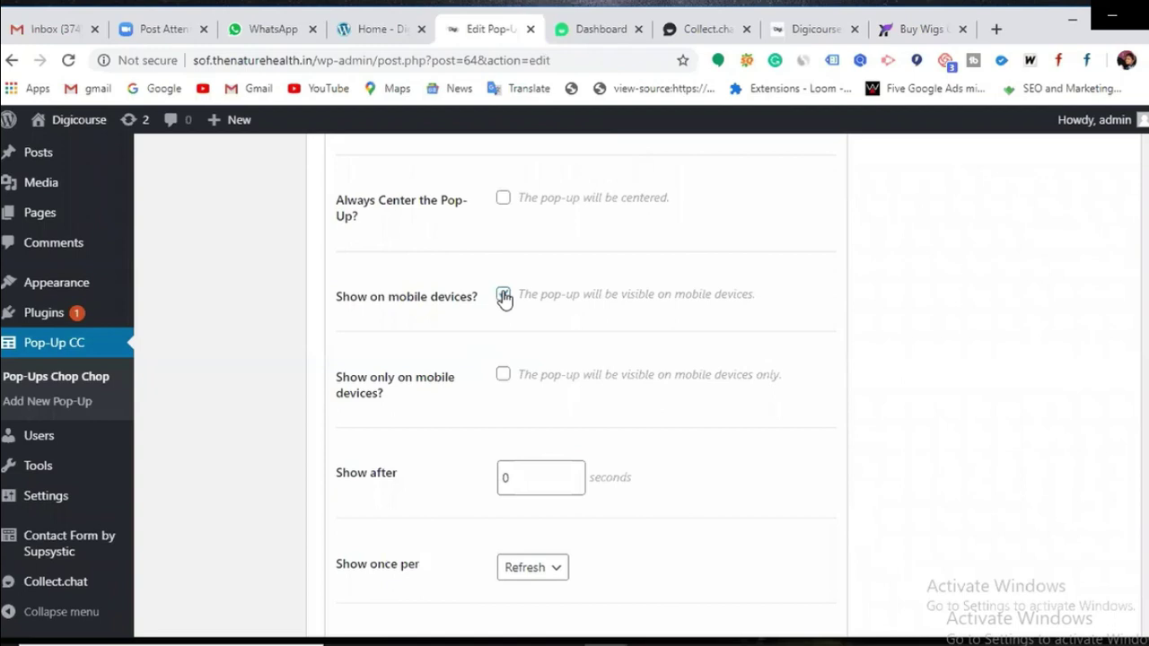
{"action": "left_click", "coordinate": [503, 297]}
{"action": "scroll", "coordinate": [492, 318], "scroll_direction": "down", "scroll_amount": 1}
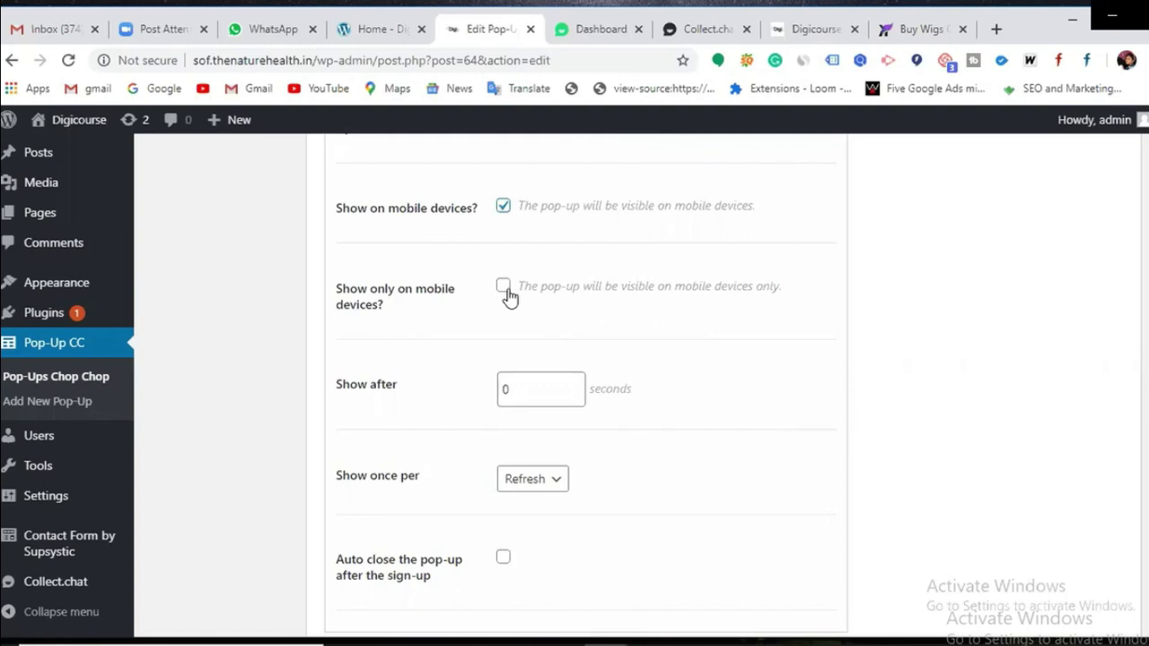
{"action": "left_click", "coordinate": [508, 390]}
{"action": "left_click", "coordinate": [784, 35]}
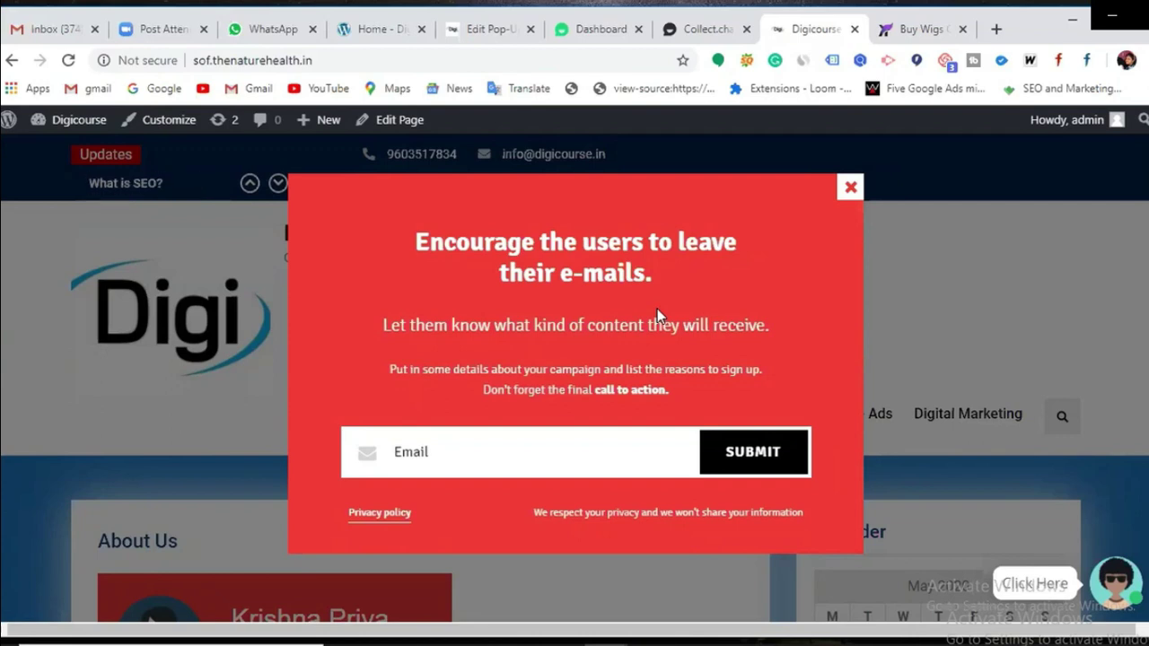
{"action": "left_click", "coordinate": [489, 29]}
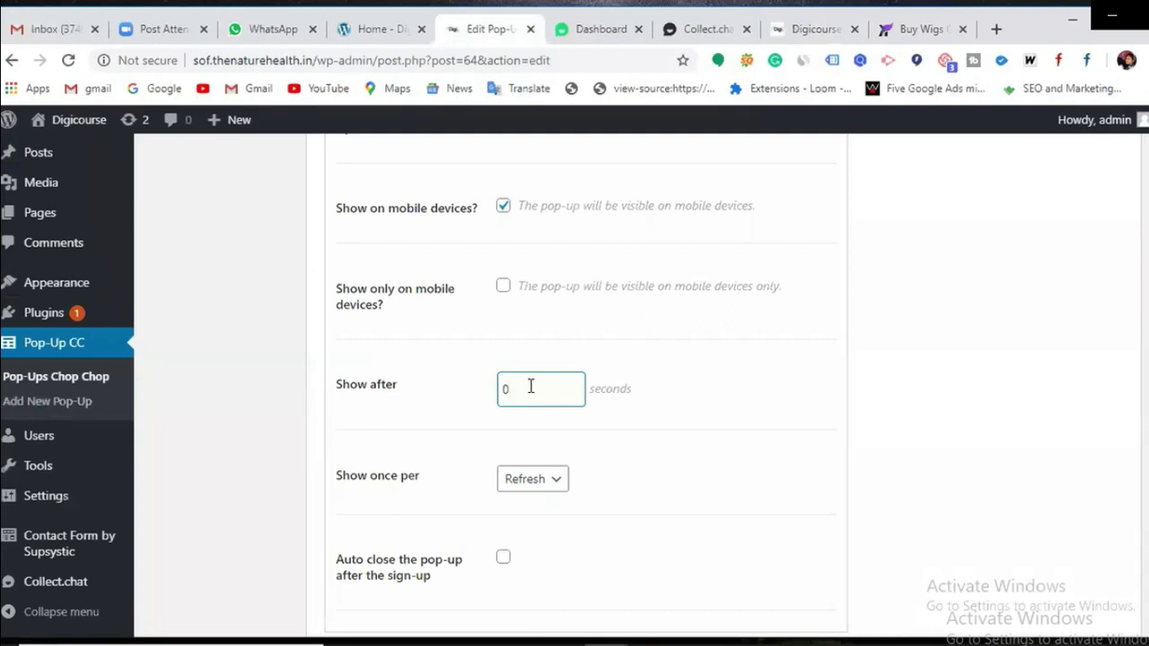
Step: Change the 'Show after' delay from 0 to 10 seconds
{"action": "key", "text": "BackSpace"}
{"action": "type", "text": "10"}
{"action": "scroll", "coordinate": [281, 386], "scroll_direction": "down", "scroll_amount": 4}
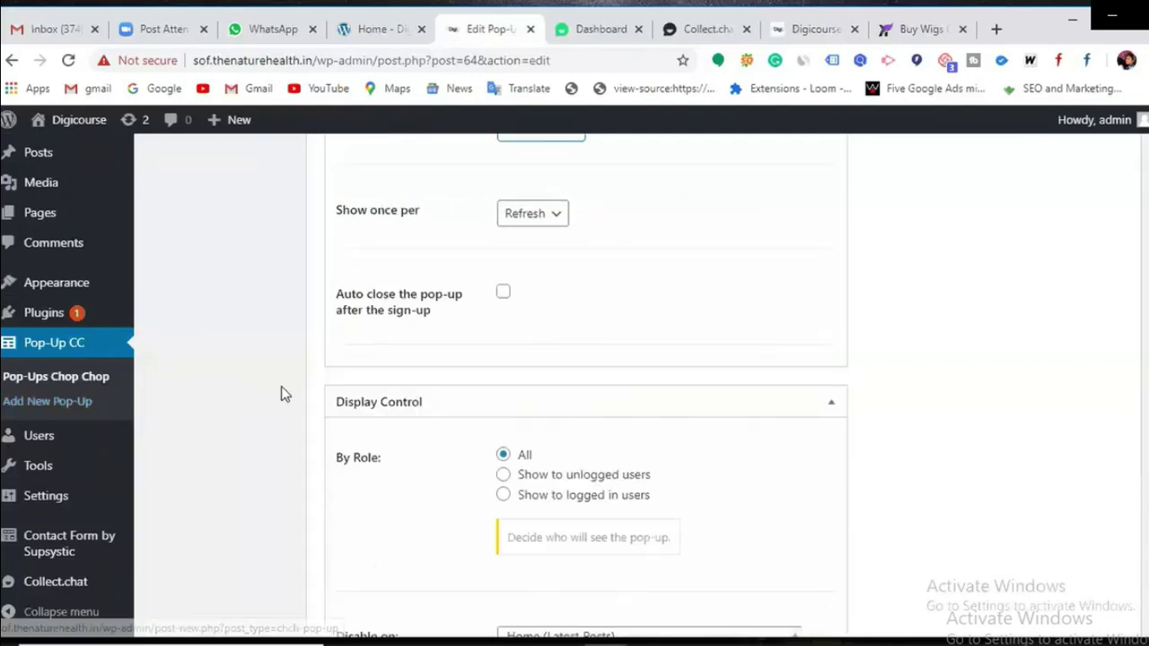
{"action": "scroll", "coordinate": [286, 386], "scroll_direction": "down", "scroll_amount": 5}
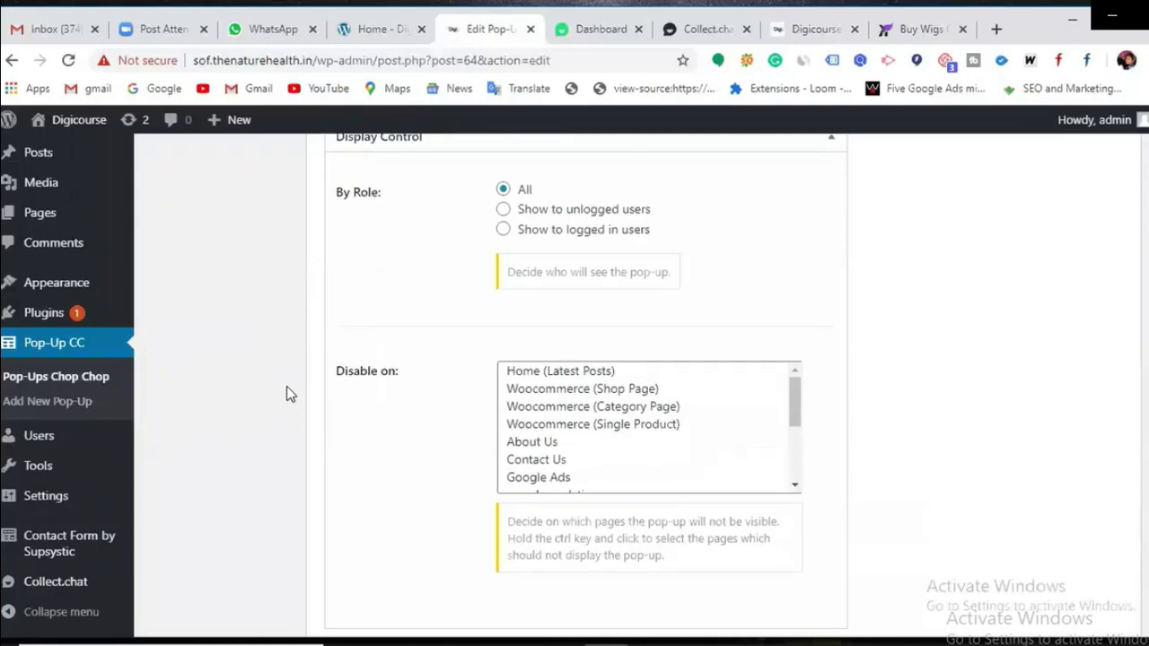
{"action": "scroll", "coordinate": [292, 389], "scroll_direction": "down", "scroll_amount": 5}
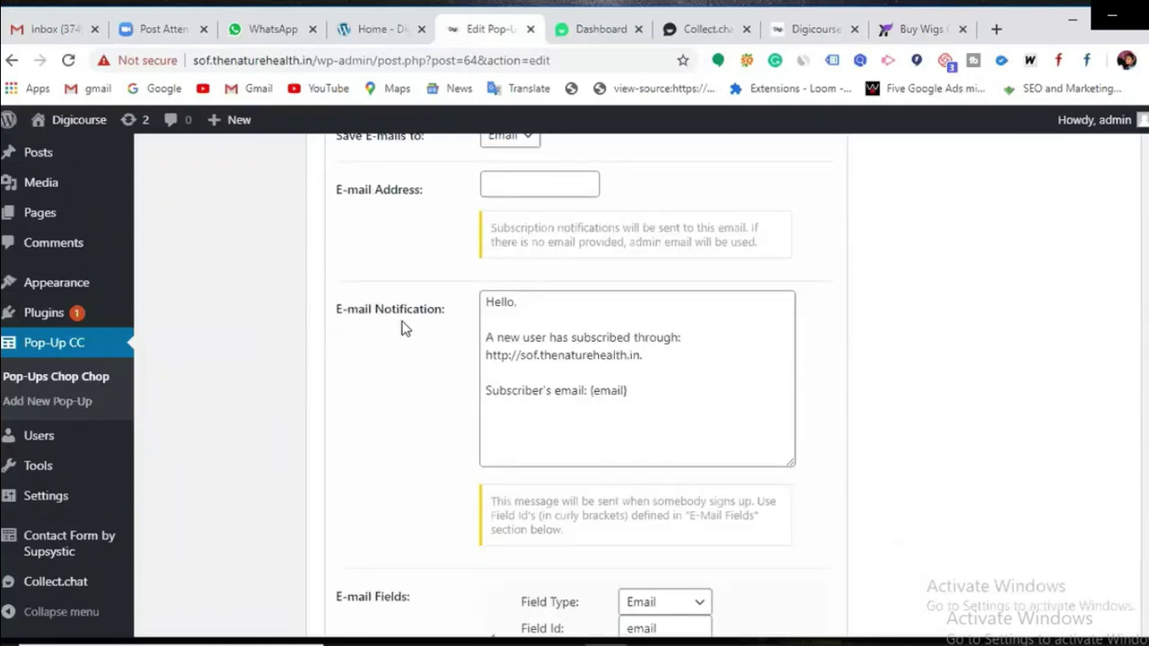
Step: Review the Newsletter settings, including the new-subscriber notification message
{"action": "left_click", "coordinate": [634, 388]}
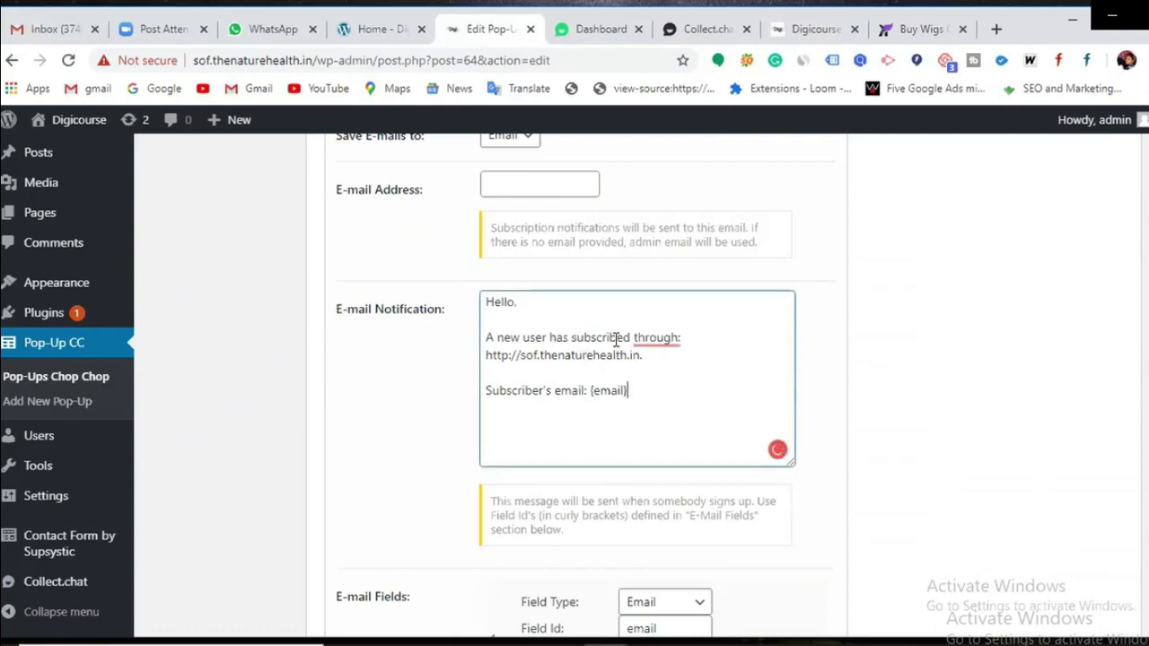
{"action": "scroll", "coordinate": [618, 395], "scroll_direction": "down", "scroll_amount": 2}
{"action": "scroll", "coordinate": [615, 341], "scroll_direction": "down", "scroll_amount": 2}
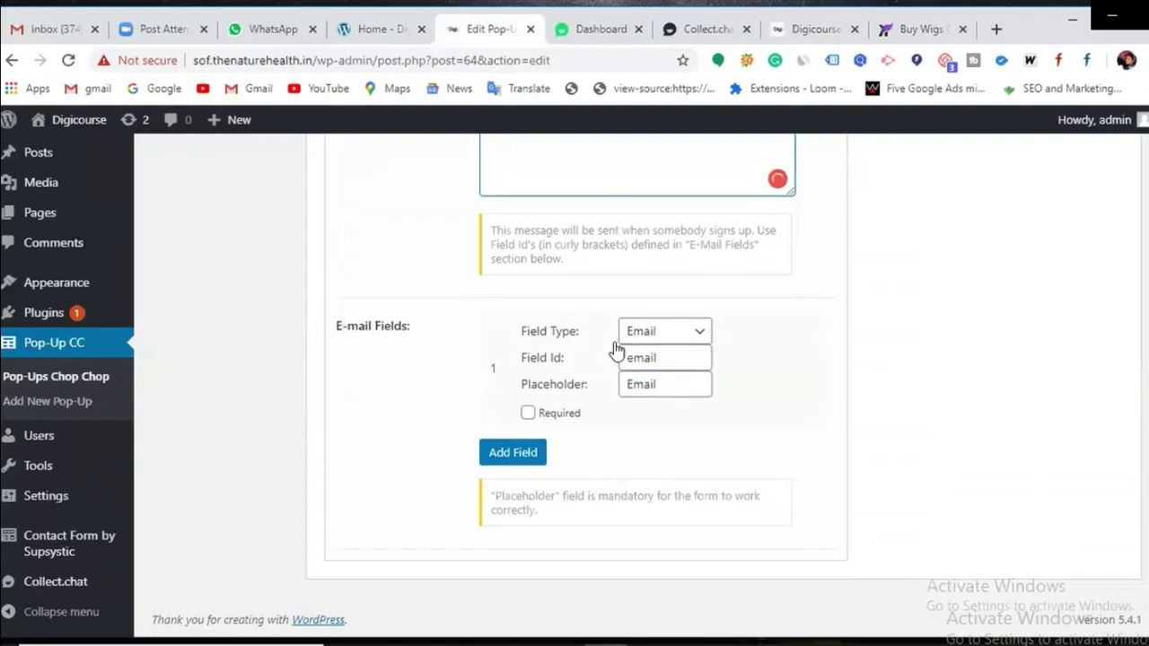
{"action": "scroll", "coordinate": [876, 414], "scroll_direction": "up", "scroll_amount": 8}
{"action": "scroll", "coordinate": [874, 413], "scroll_direction": "down", "scroll_amount": 8}
Step: Update the pop-up so the 10-second delay is saved
{"action": "scroll", "coordinate": [536, 457], "scroll_direction": "up", "scroll_amount": 6}
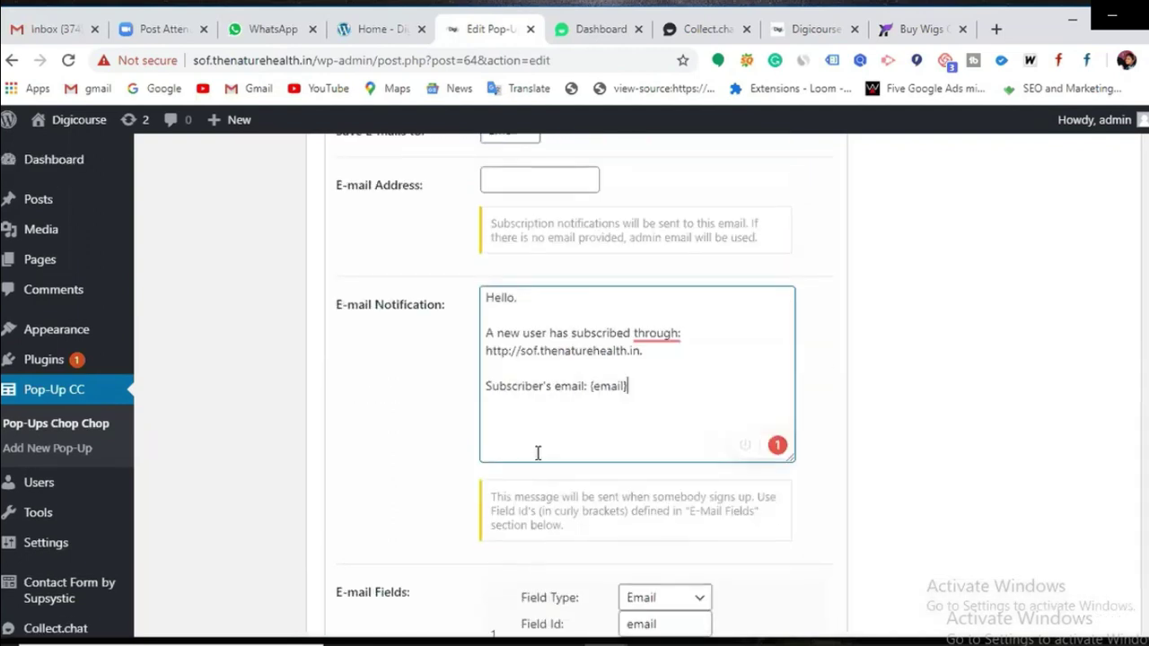
{"action": "scroll", "coordinate": [616, 428], "scroll_direction": "up", "scroll_amount": 10}
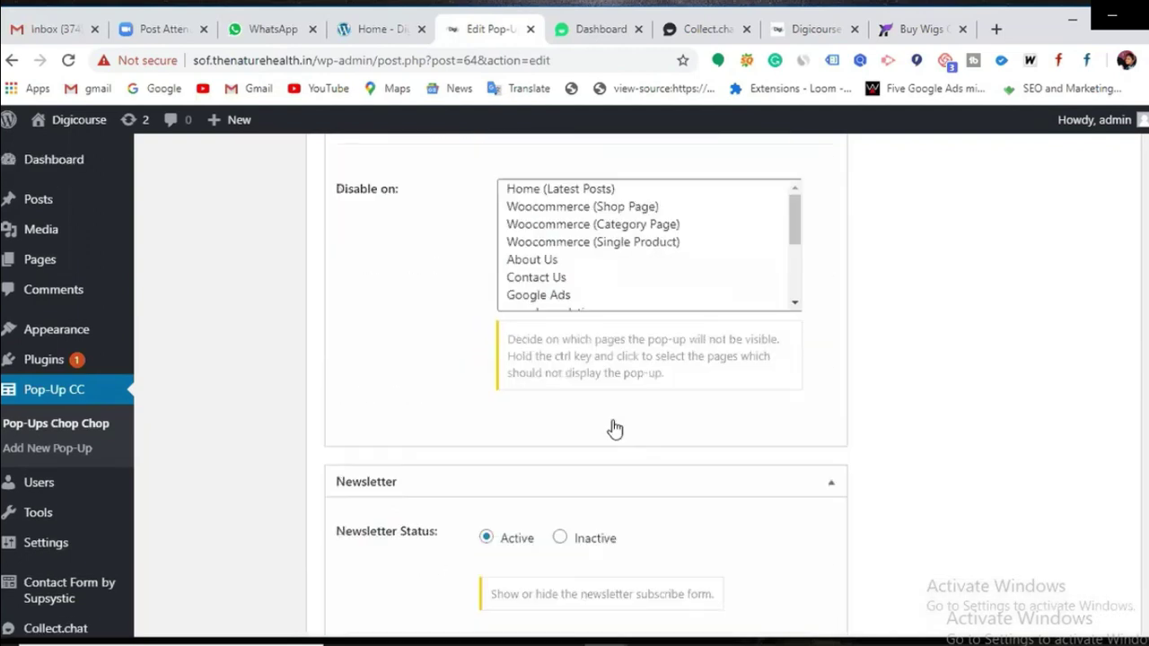
{"action": "scroll", "coordinate": [616, 428], "scroll_direction": "up", "scroll_amount": 3}
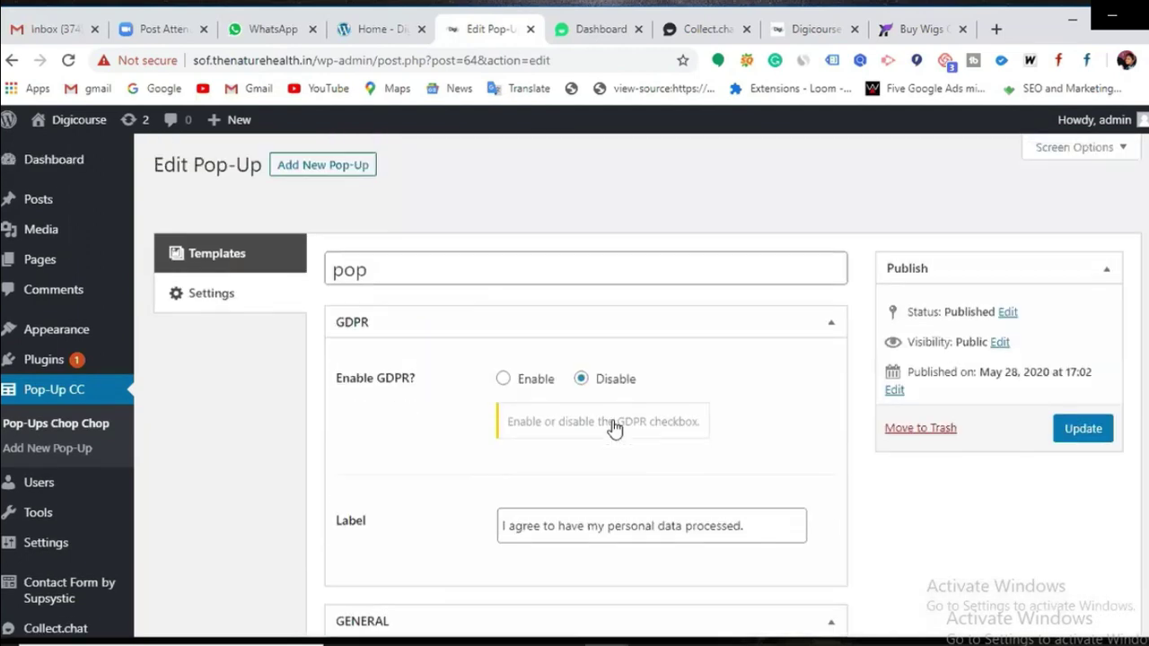
{"action": "left_click", "coordinate": [1068, 435]}
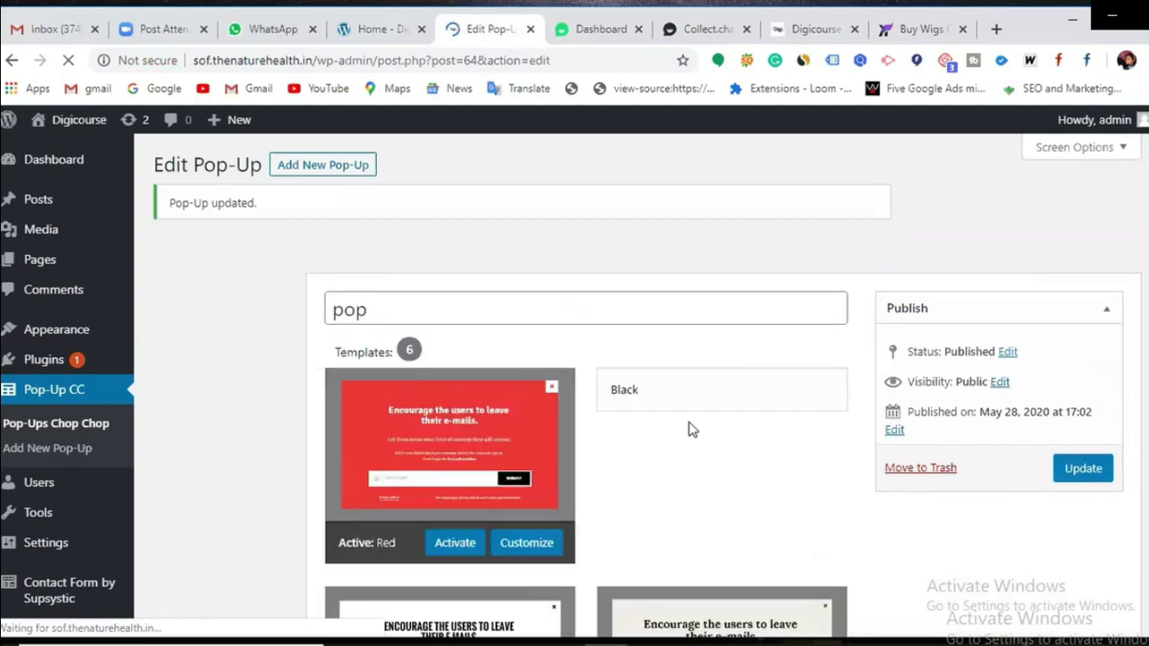
Step: Reload the Digicourse site tab to see the updated red sign-up pop-up
{"action": "left_click", "coordinate": [794, 34]}
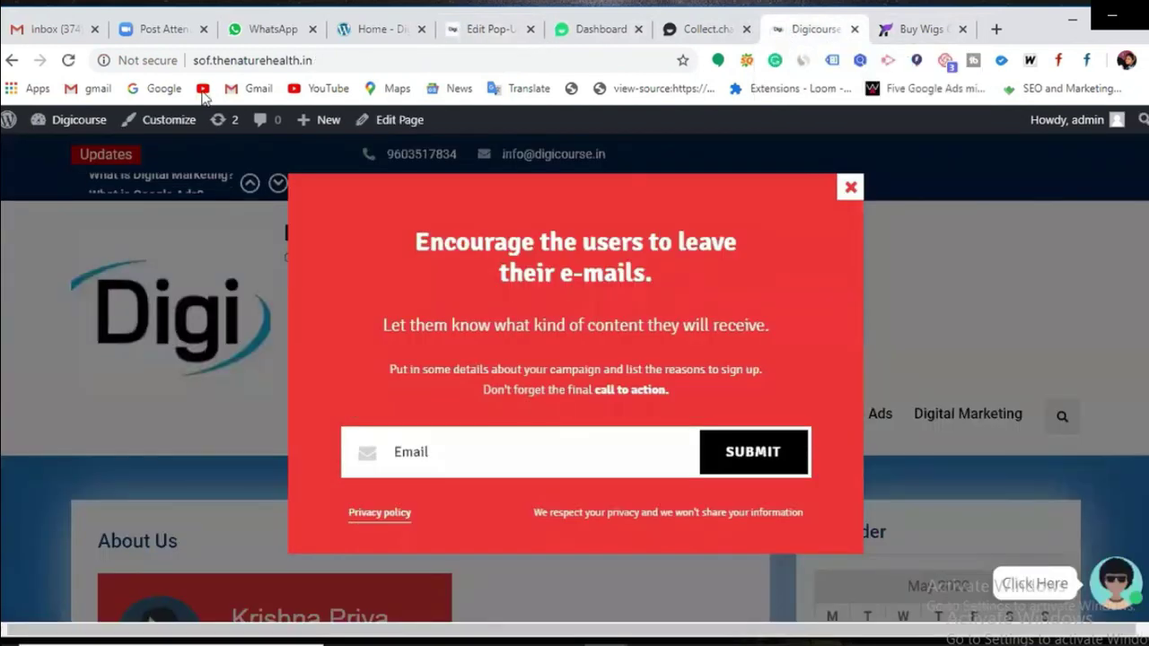
{"action": "left_click", "coordinate": [68, 61]}
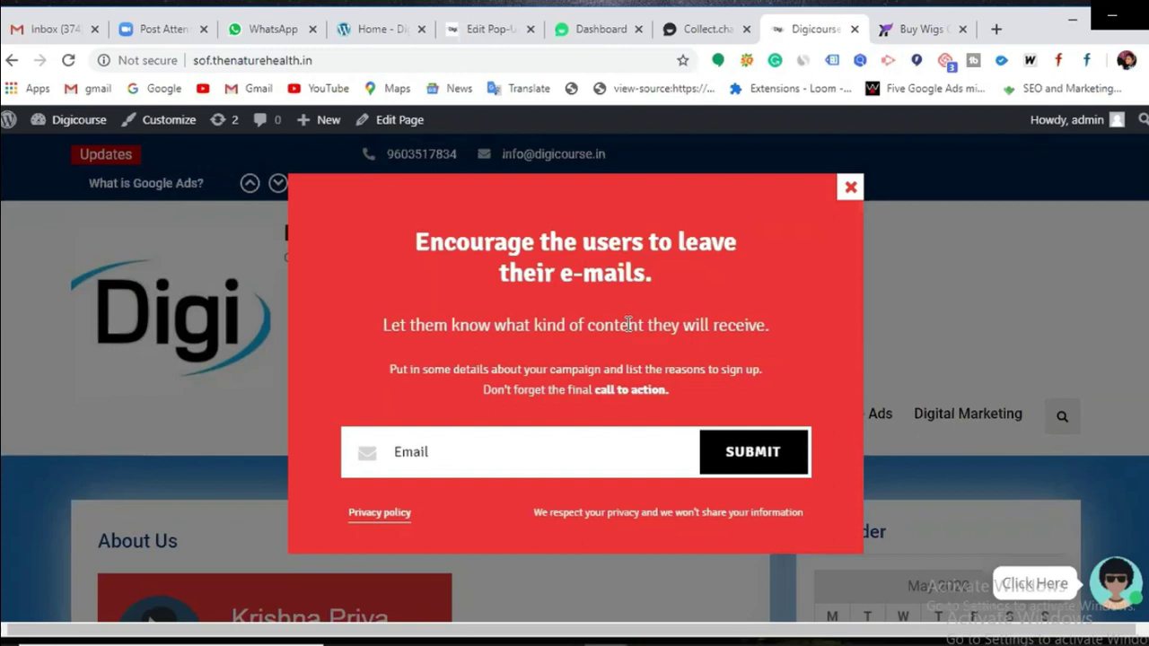
{"action": "mouse_move", "coordinate": [990, 415]}
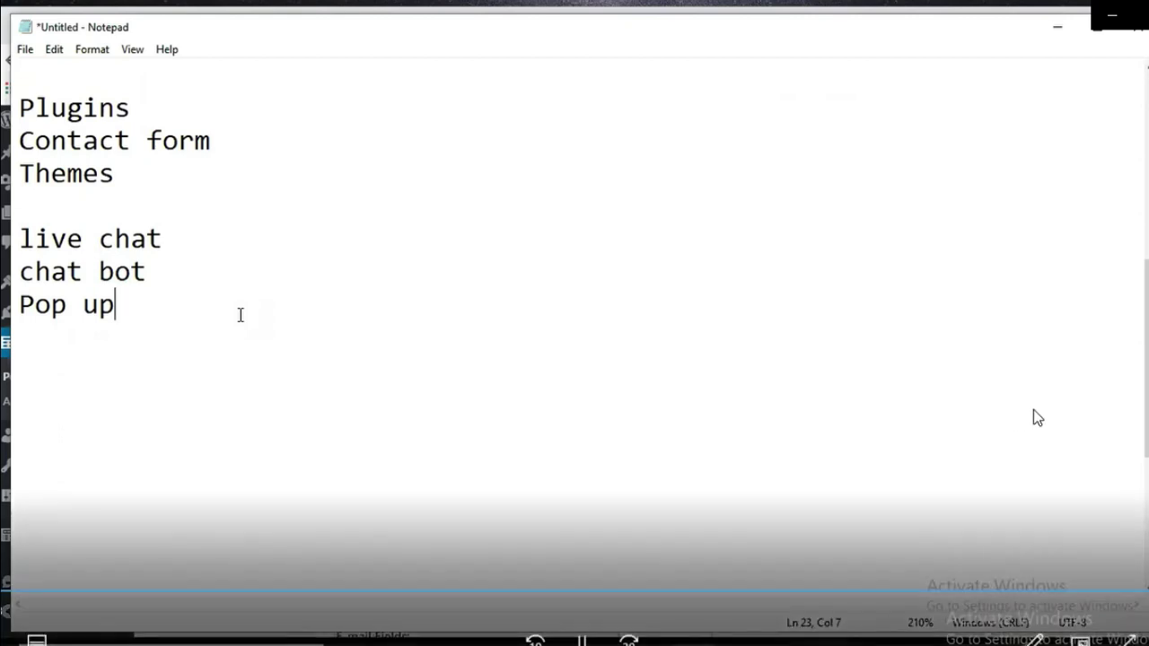
Step: Add a 'Social share' entry below 'Pop up' in Notepad, after a blank line
{"action": "key", "text": "Return"}
{"action": "key", "text": "Return"}
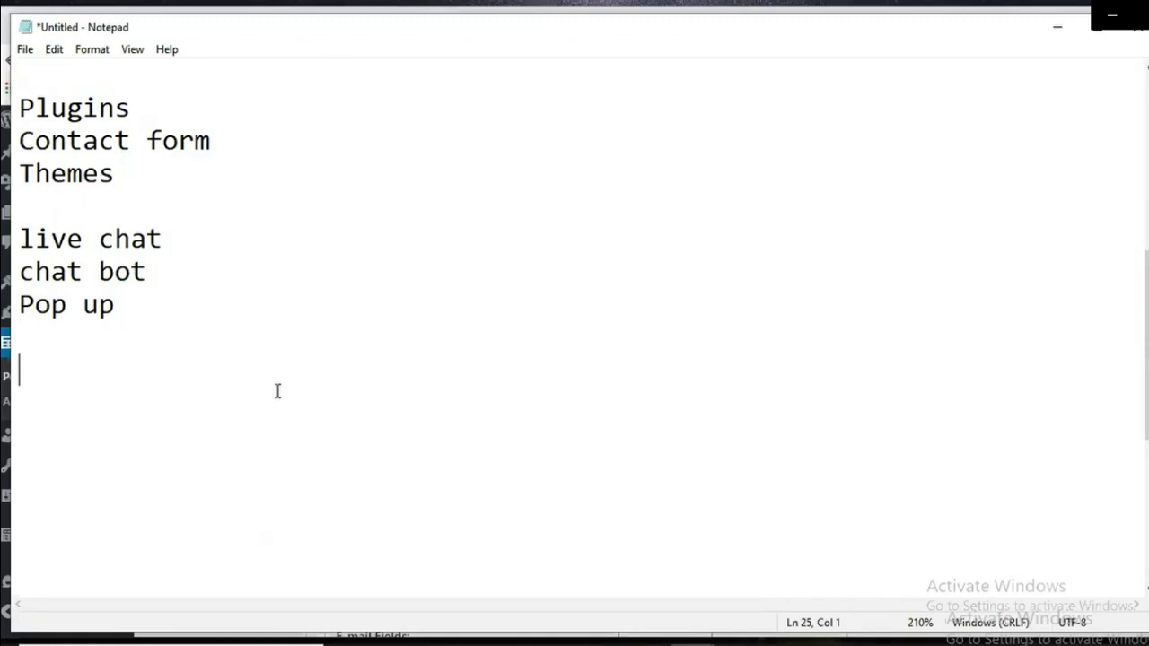
{"action": "left_click", "coordinate": [1068, 408]}
{"action": "type", "text": "Social share"}
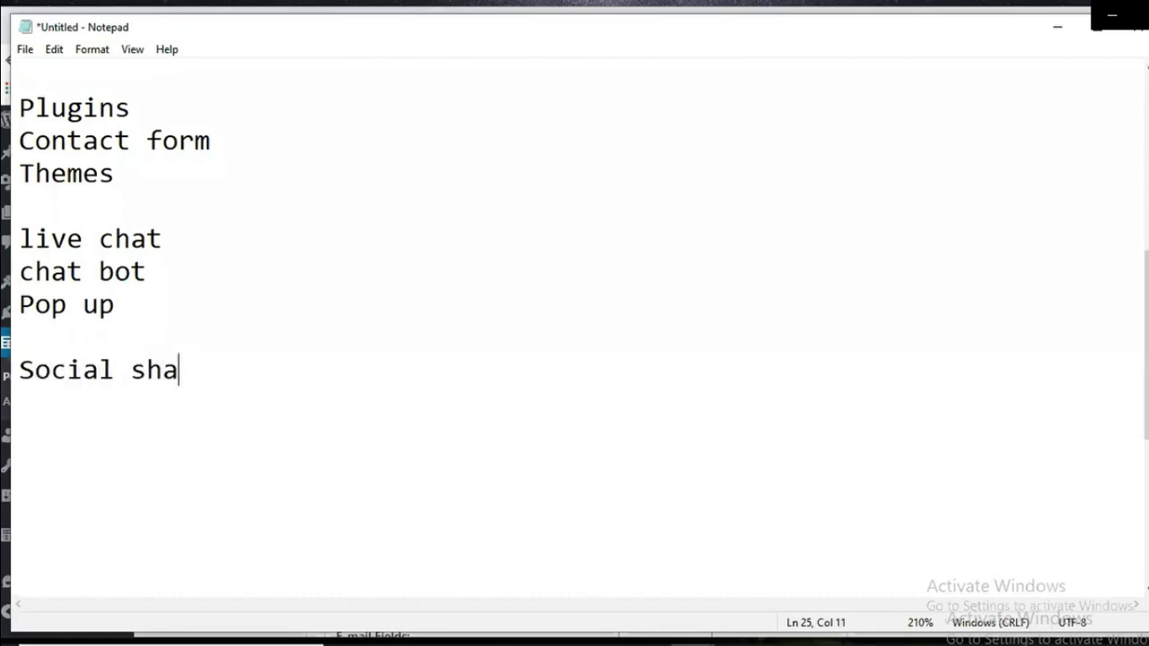